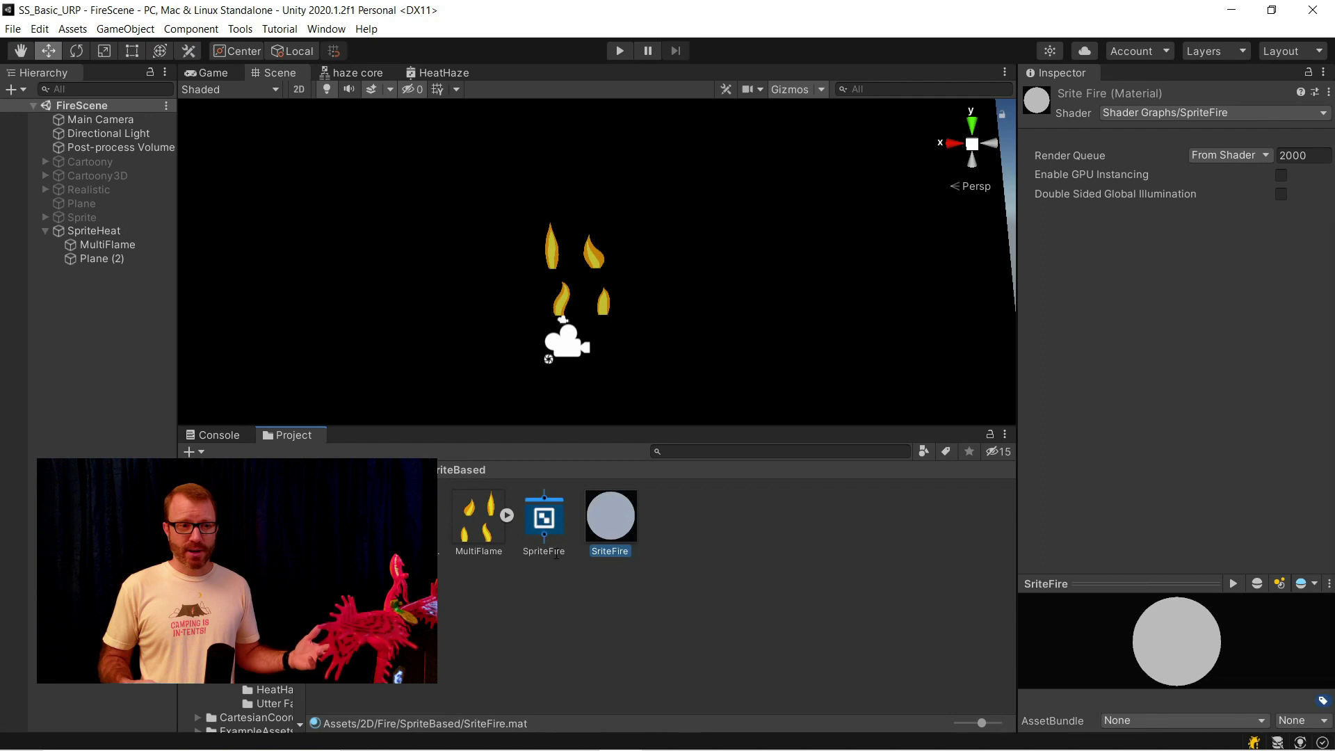
# Rename the SriteFire material to SpriteFire and assign it to the MultiFlame object.
pyautogui.click(599, 552)
pyautogui.click(597, 552)
pyautogui.write('p')
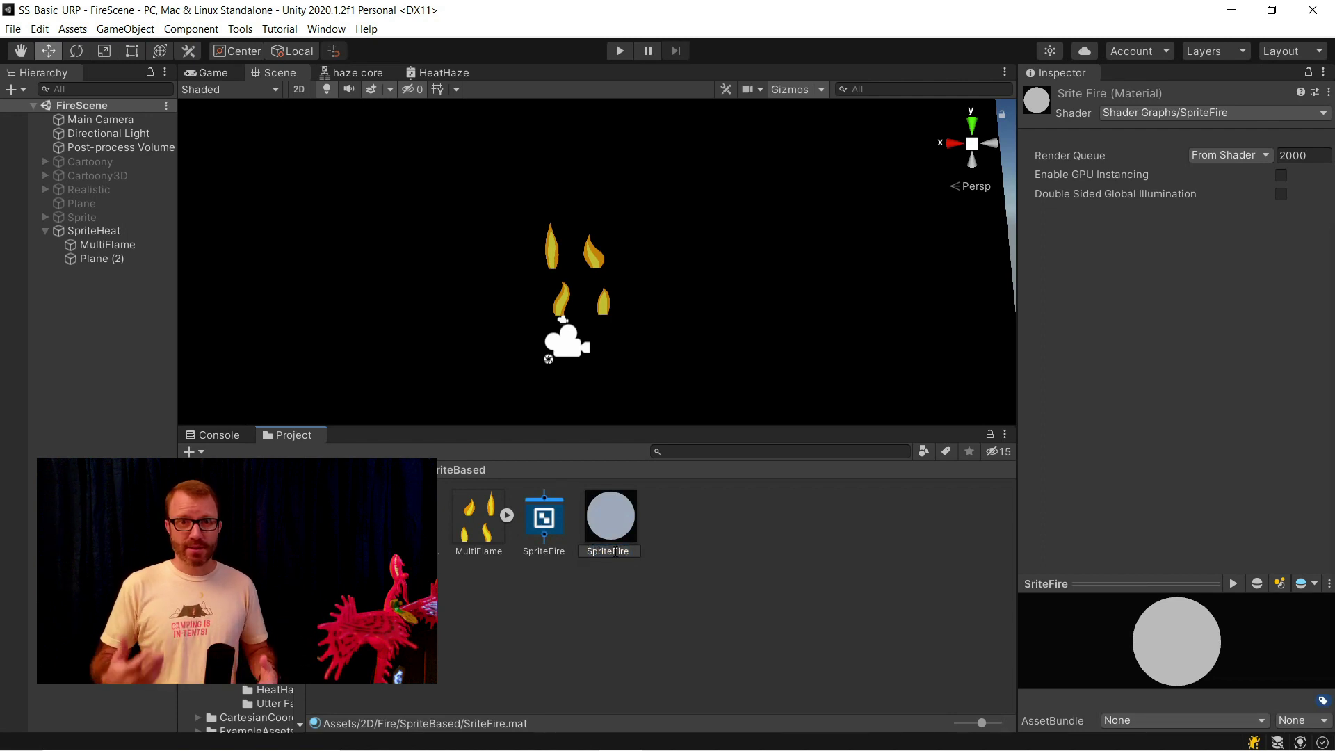
pyautogui.press('Return')
pyautogui.moveTo(567, 531); pyautogui.dragTo(107, 244)
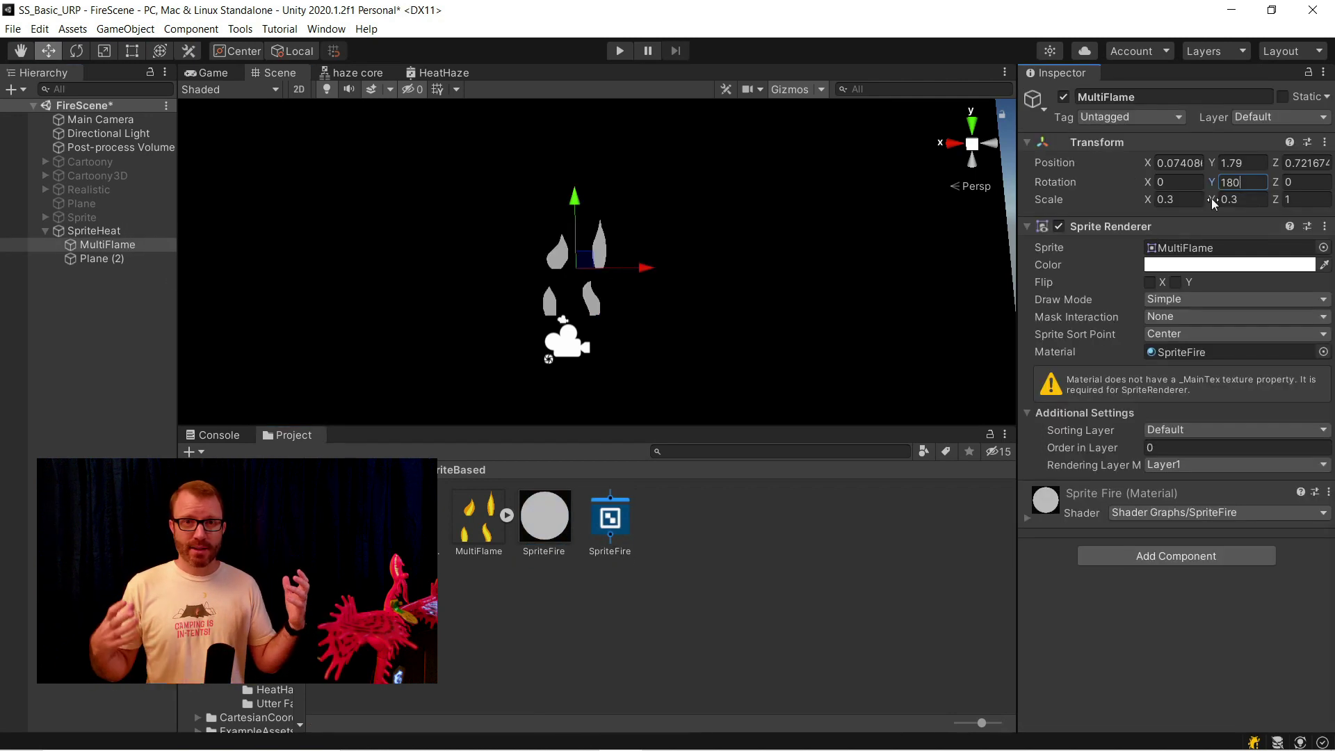
pyautogui.click(764, 561)
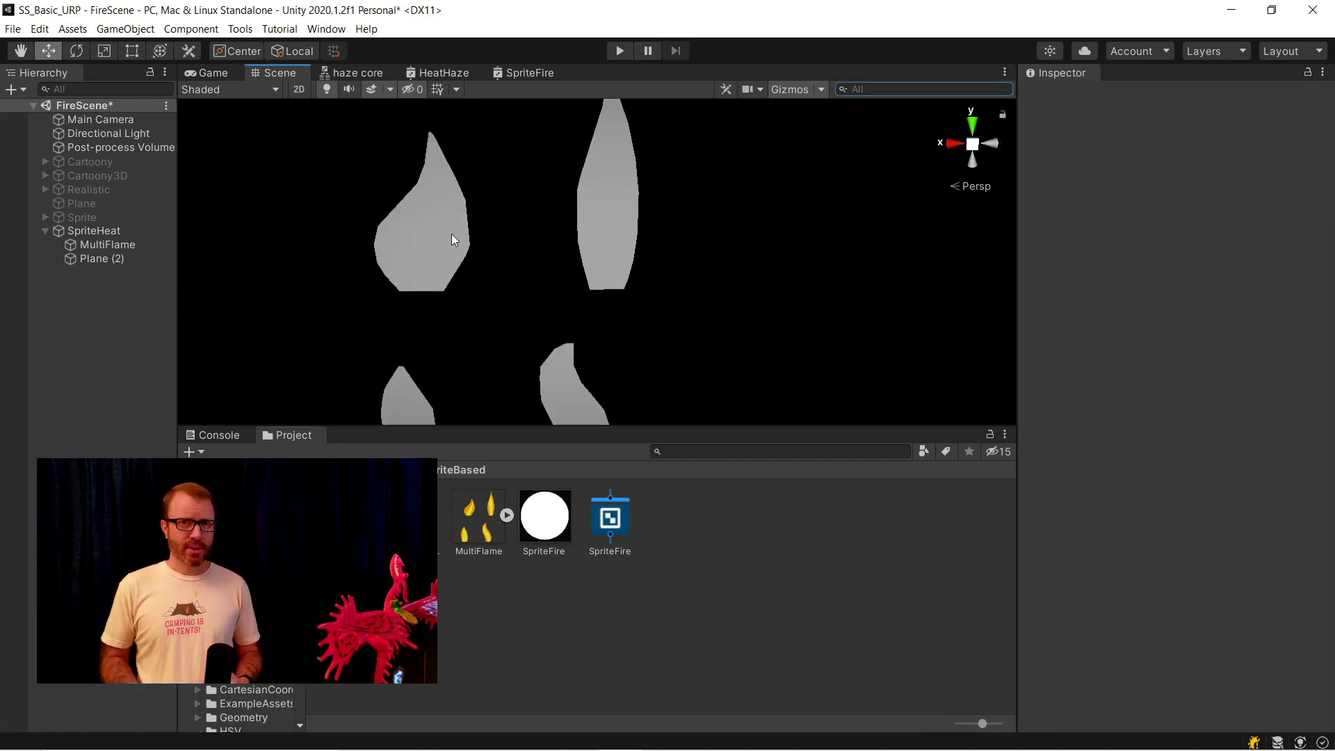
# Display the scene in Wireframe mode and examine the mesh of the MultiFlame sprite.
pyautogui.scroll(-5, 452, 236)
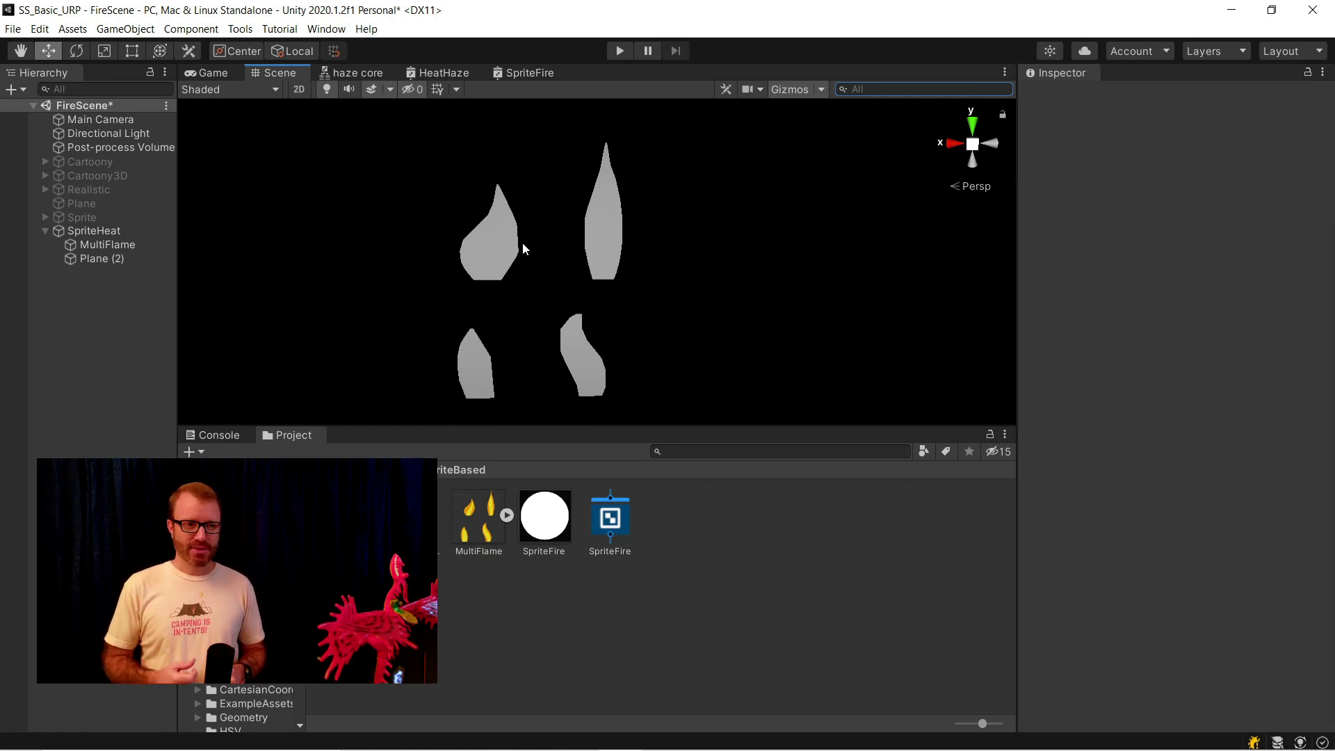
pyautogui.click(247, 93)
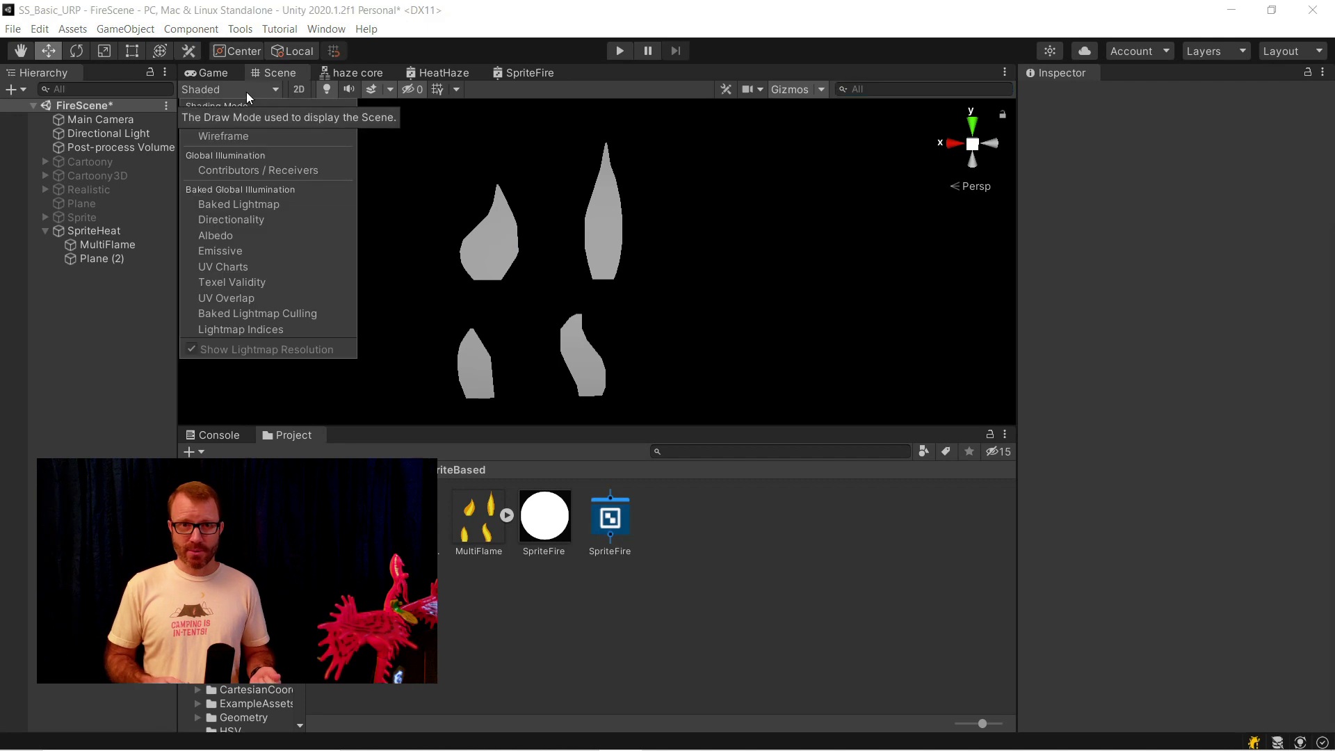
pyautogui.click(229, 135)
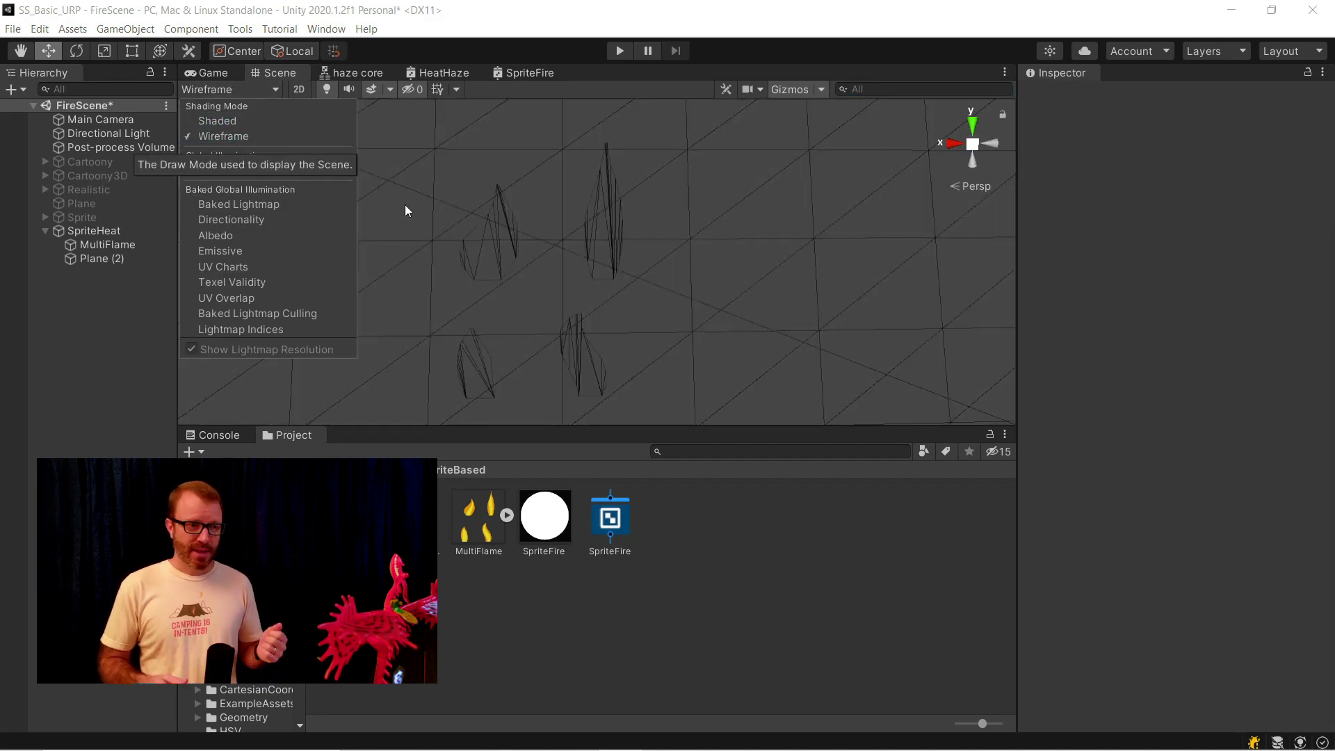
pyautogui.click(664, 233)
pyautogui.click(613, 232)
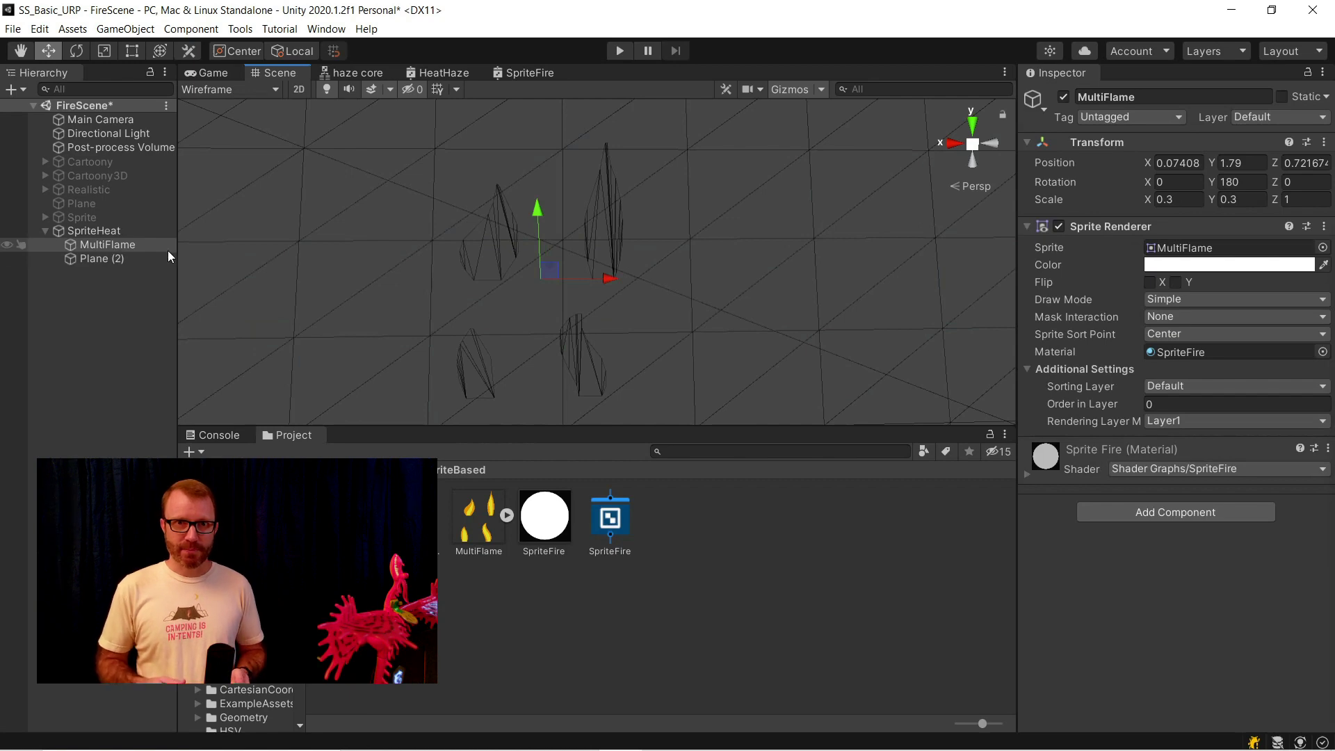
pyautogui.keyDown('alt'); pyautogui.moveTo(469, 313); pyautogui.dragTo(445, 292); pyautogui.keyUp('alt')
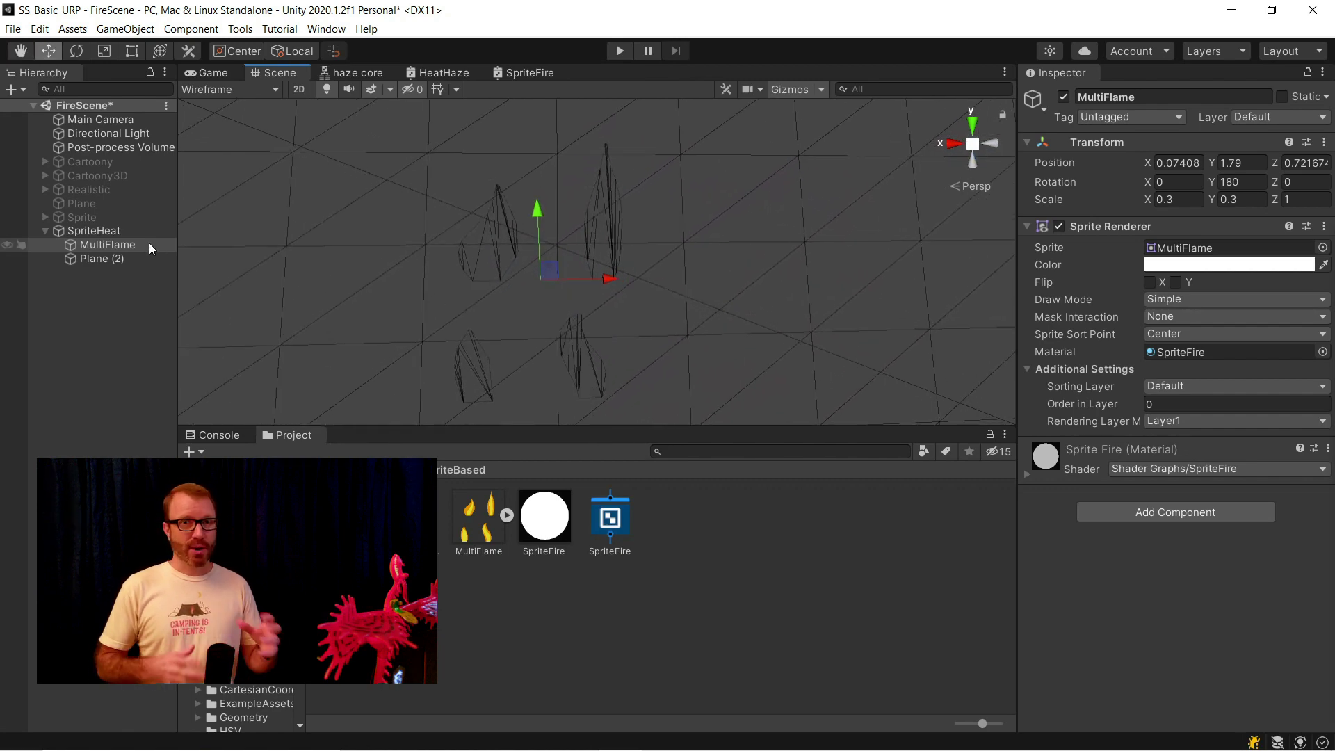
# Set the MultiFlame texture's Mesh Type to Full Rect and apply the import settings.
pyautogui.click(496, 534)
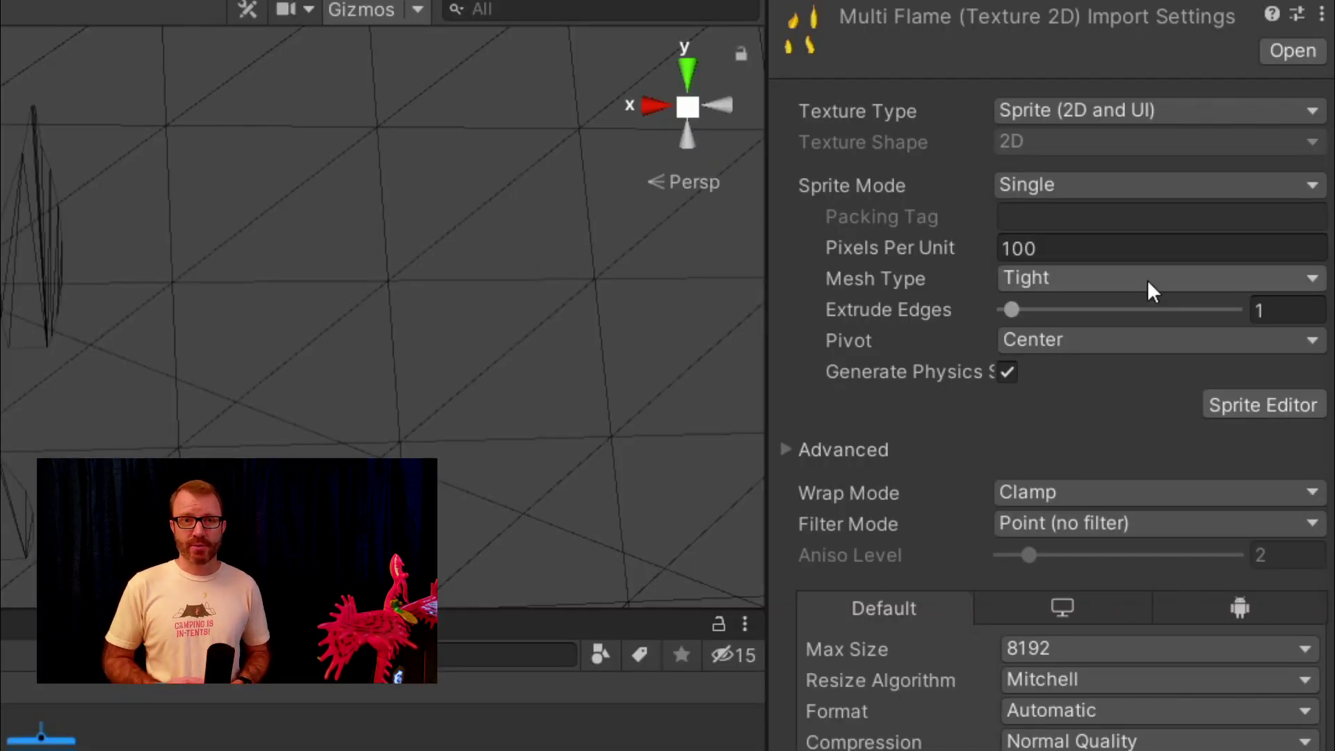
pyautogui.click(1147, 279)
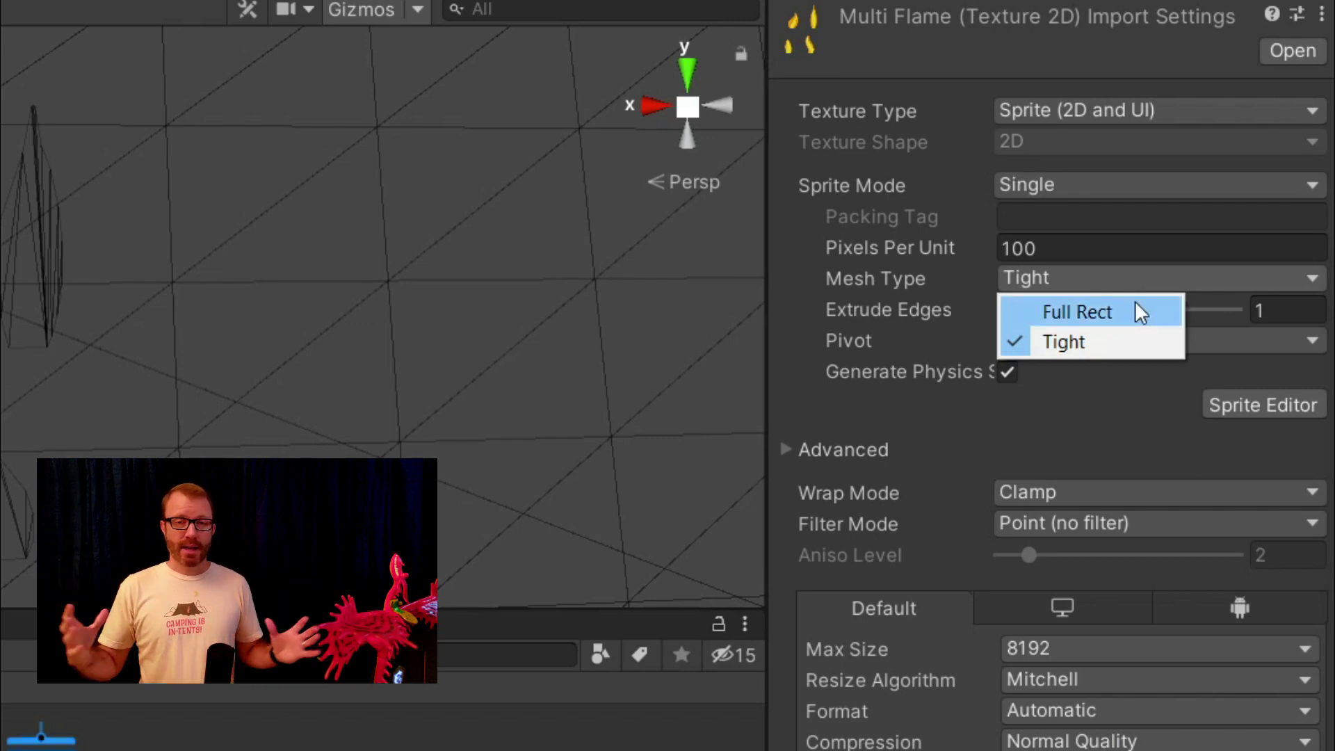
pyautogui.click(1136, 303)
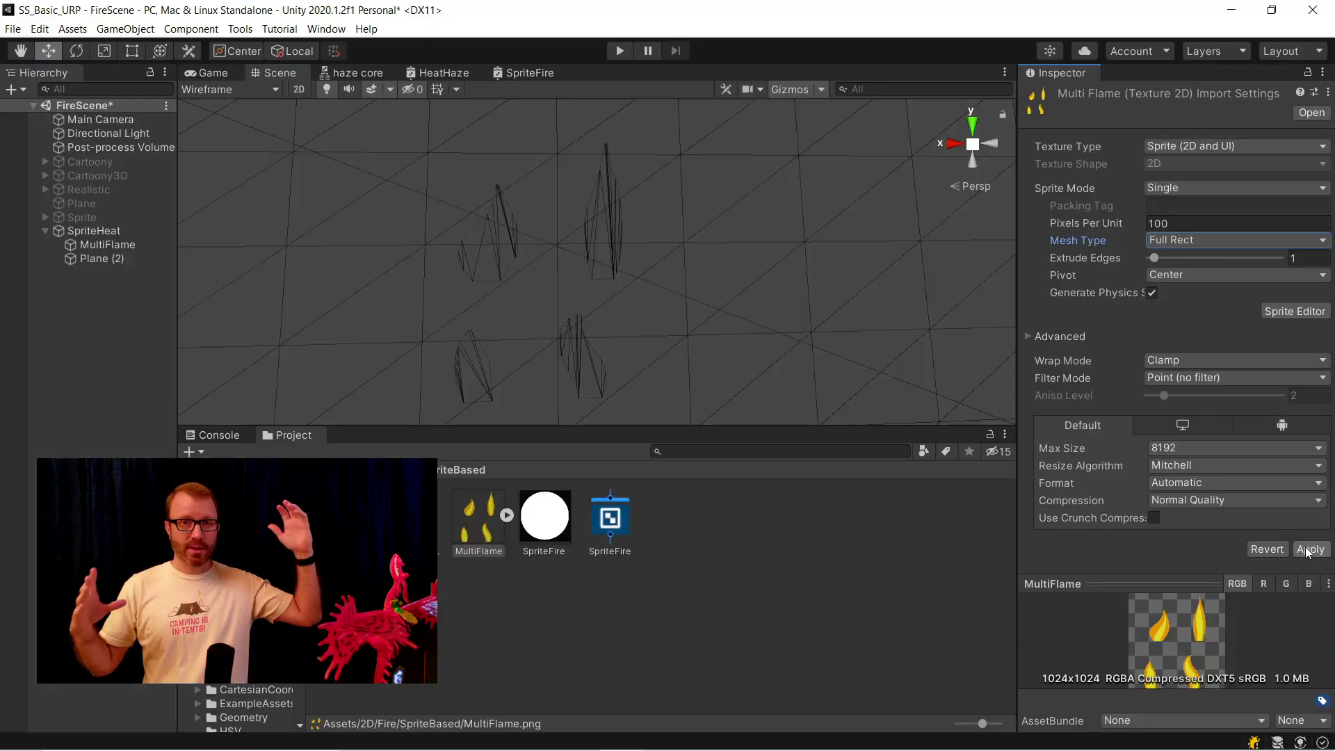
pyautogui.click(1306, 549)
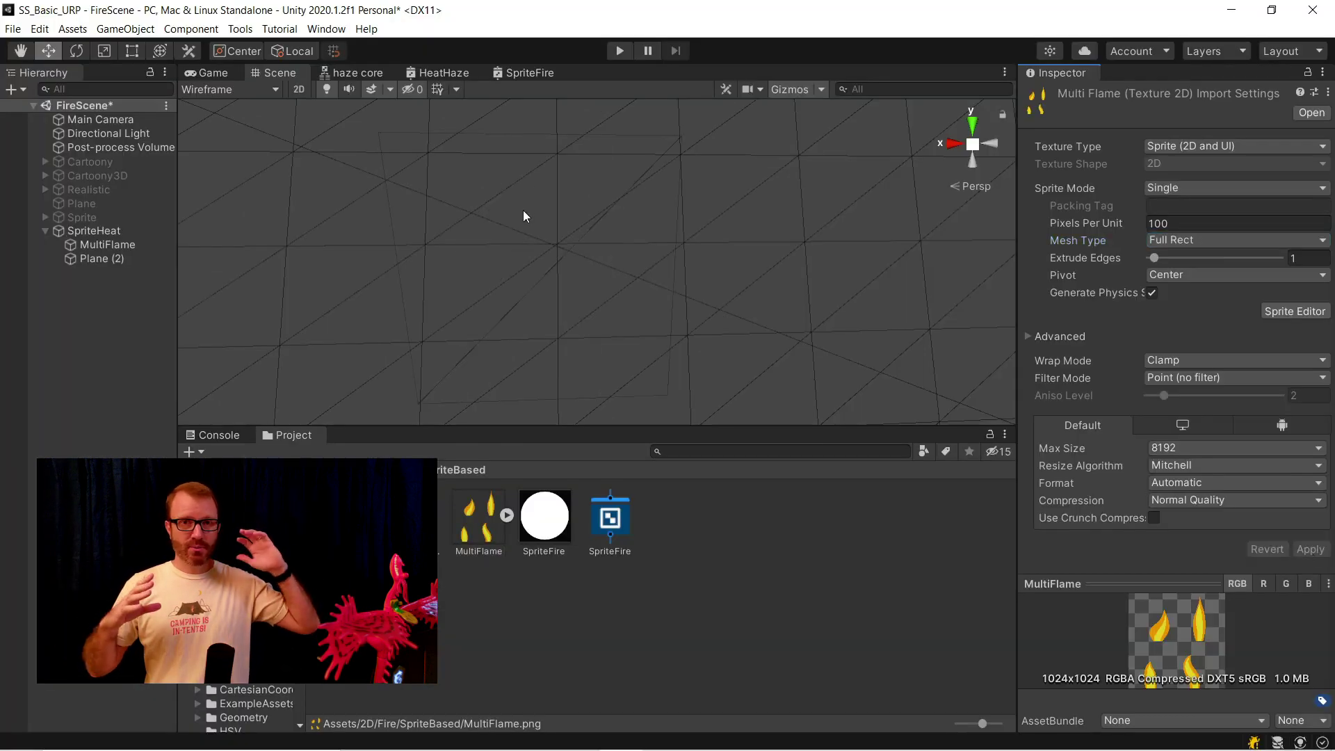
pyautogui.keyDown('alt'); pyautogui.moveTo(524, 214); pyautogui.dragTo(426, 235); pyautogui.keyUp('alt')
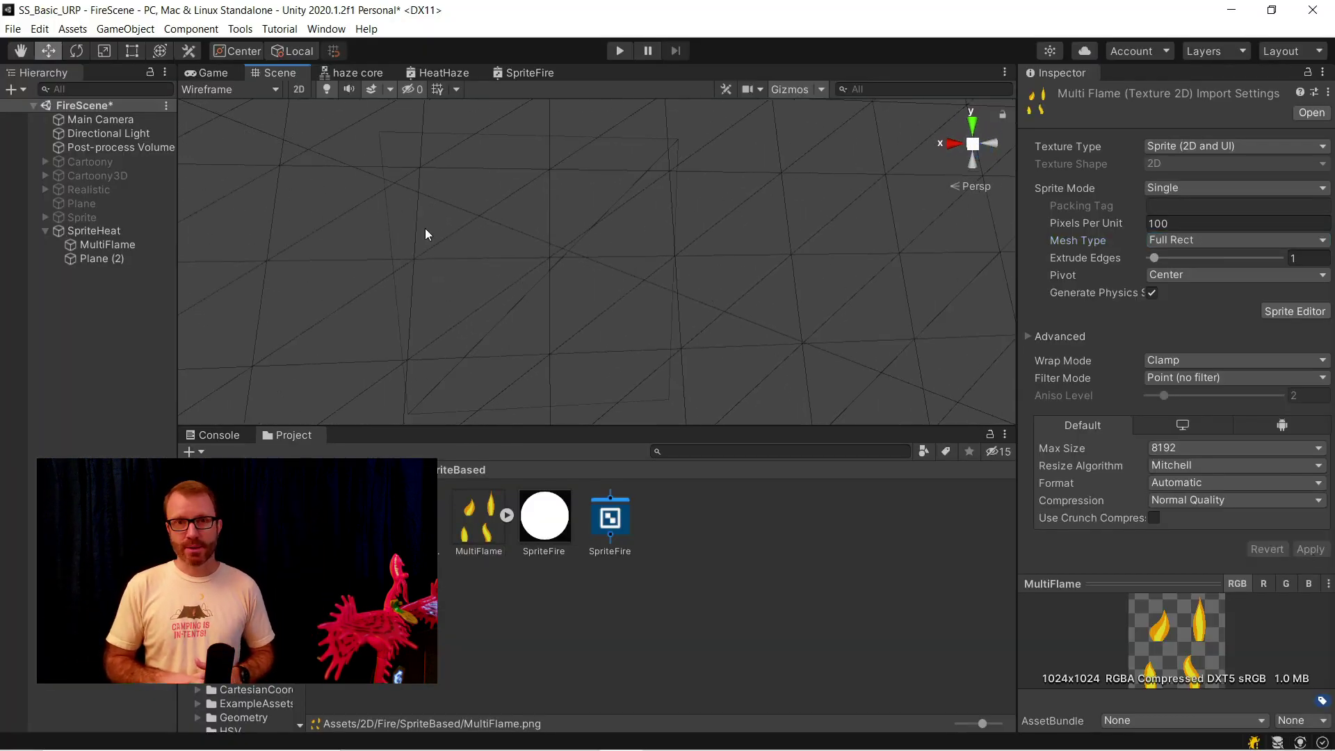
# Switch the scene's draw mode back to Shaded.
pyautogui.click(257, 94)
pyautogui.click(244, 118)
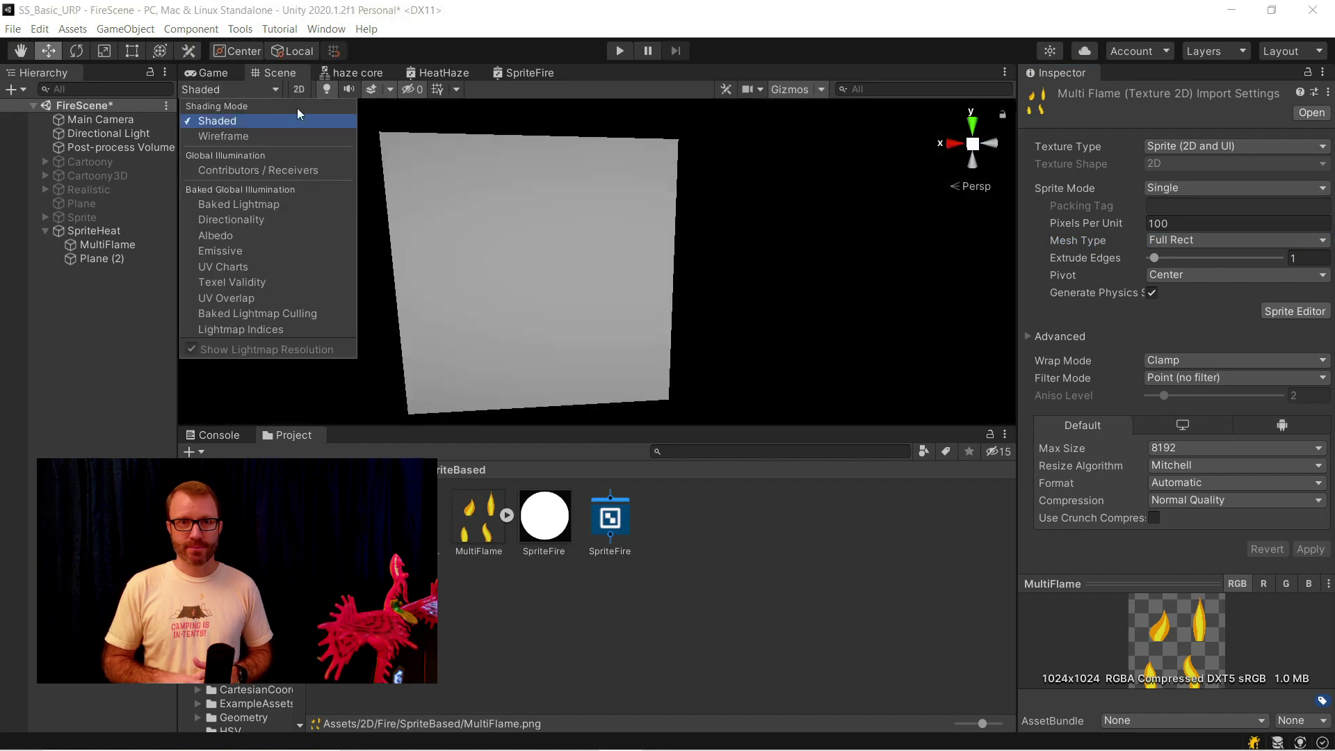
pyautogui.click(470, 102)
# In the SpriteFire graph, set the Unlit Master's surface to Transparent with Alpha blending and move the node aside.
pyautogui.click(522, 72)
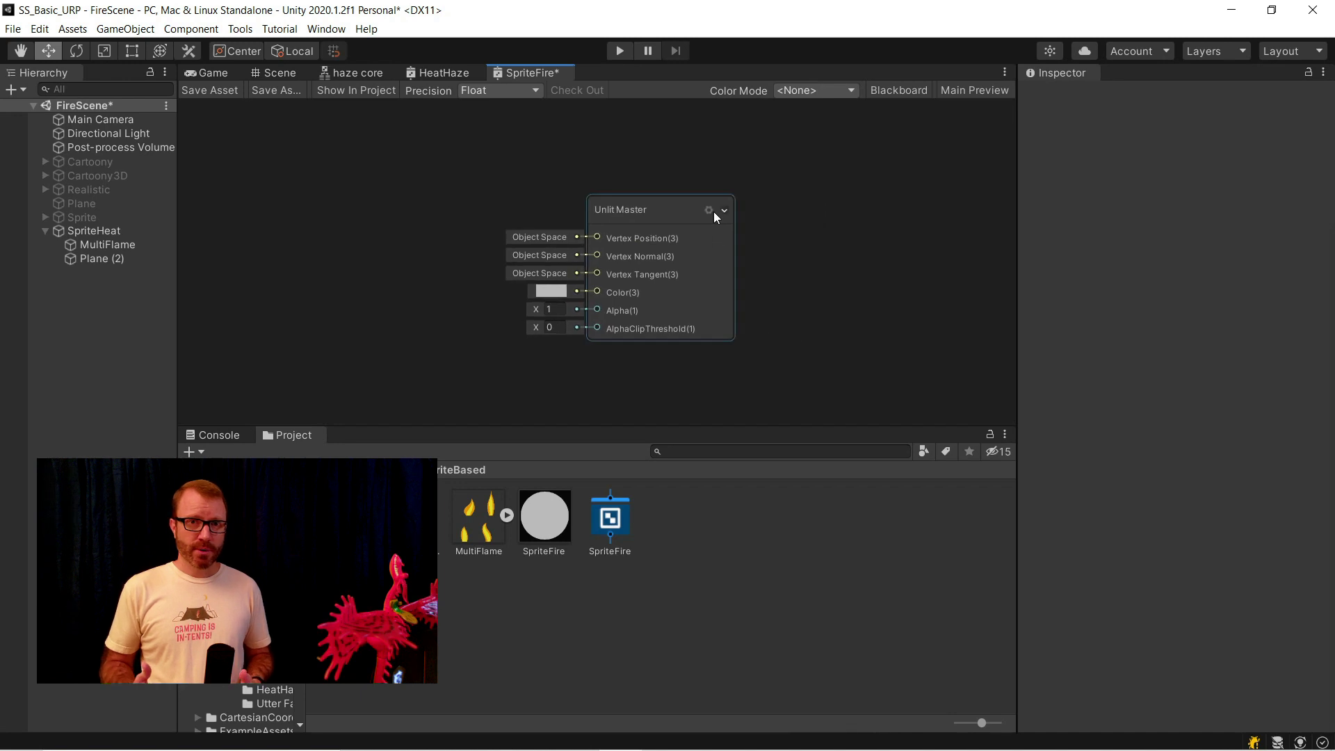
pyautogui.click(709, 210)
pyautogui.click(874, 272)
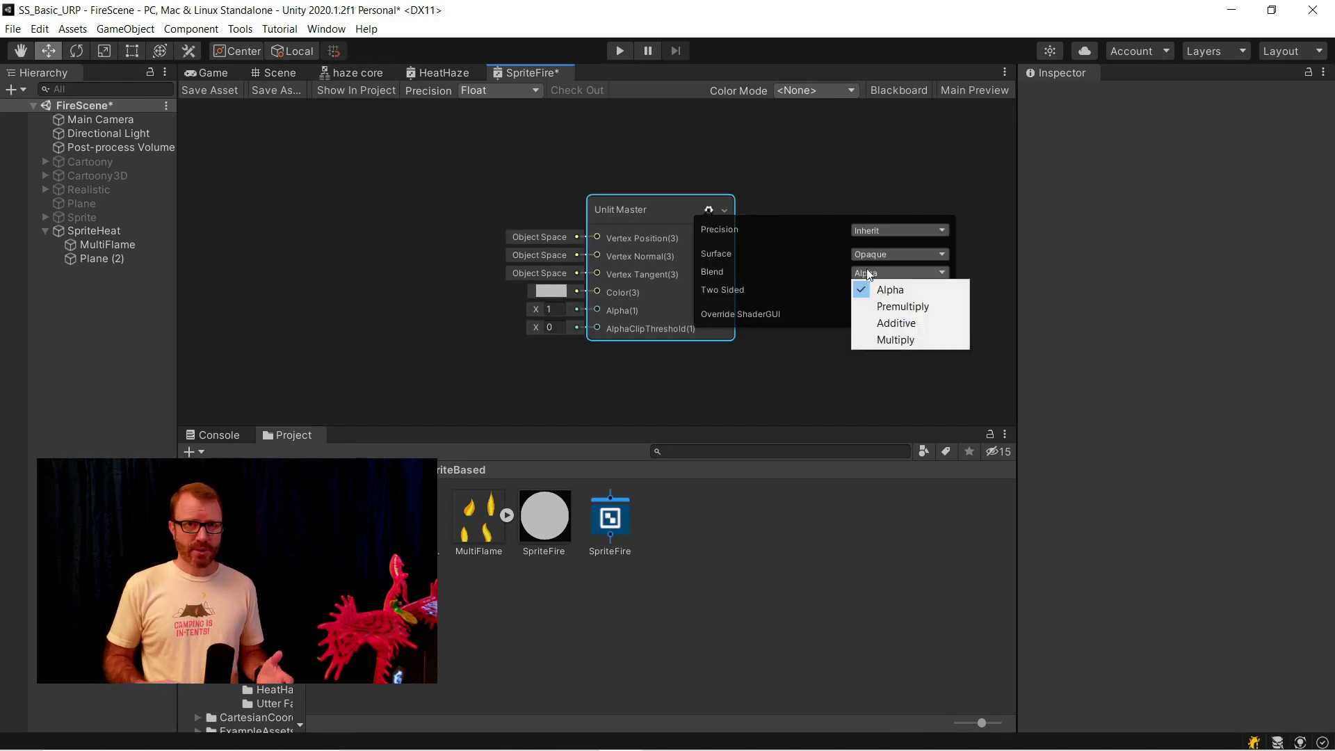
pyautogui.click(869, 290)
pyautogui.click(870, 255)
pyautogui.click(877, 285)
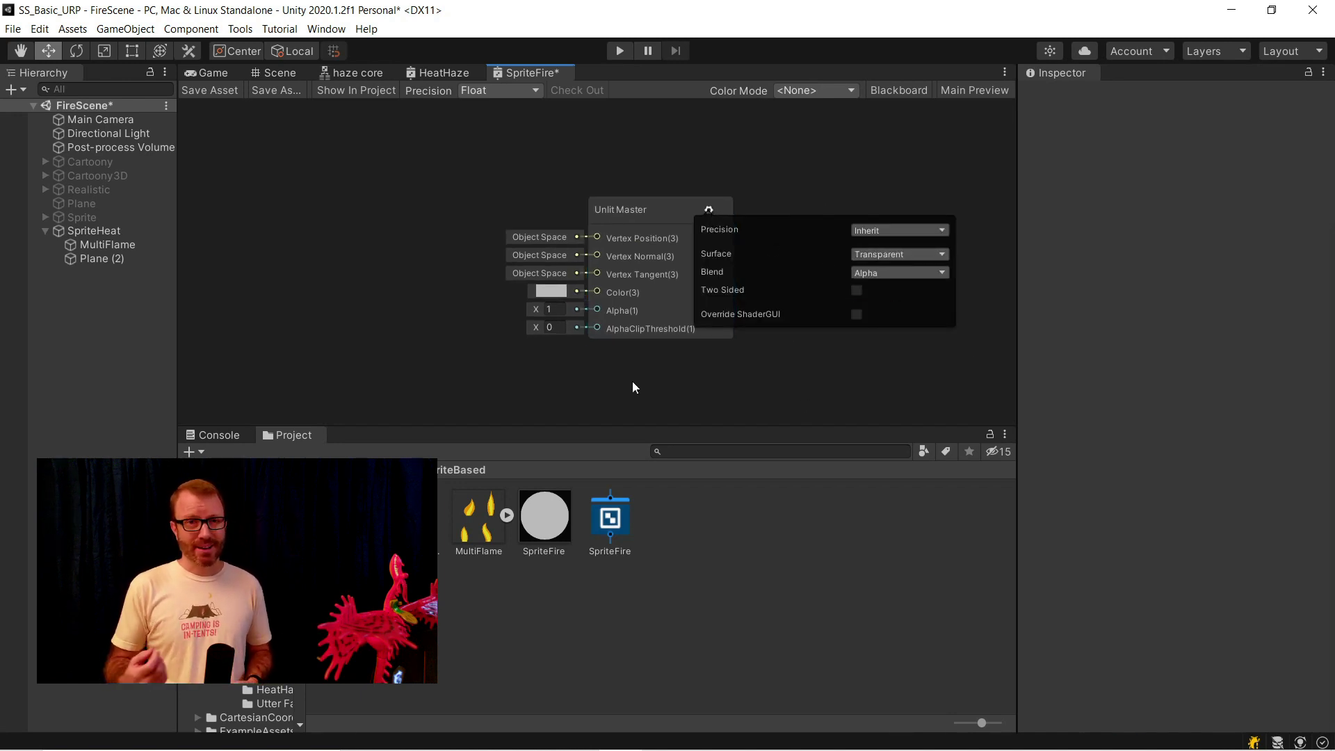
pyautogui.click(653, 212)
pyautogui.moveTo(654, 212); pyautogui.dragTo(713, 212)
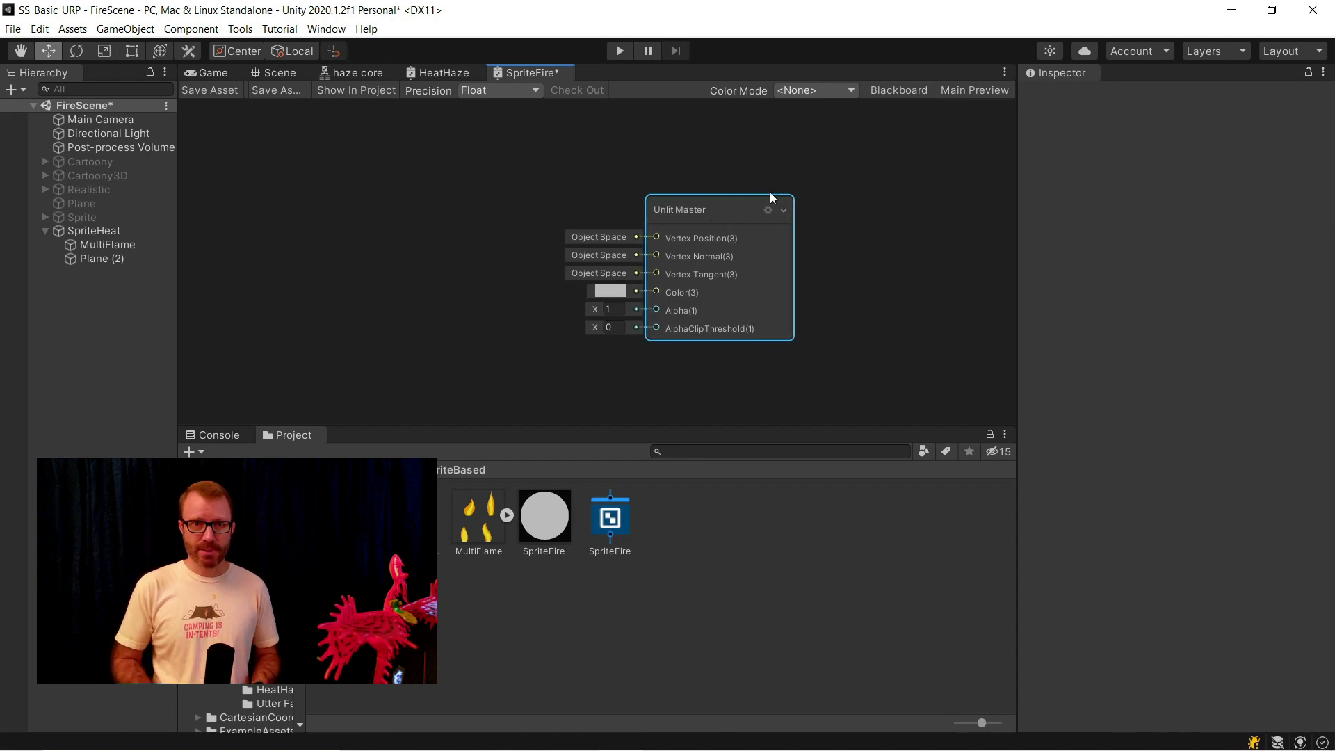
pyautogui.click(897, 91)
pyautogui.click(798, 106)
pyautogui.click(894, 90)
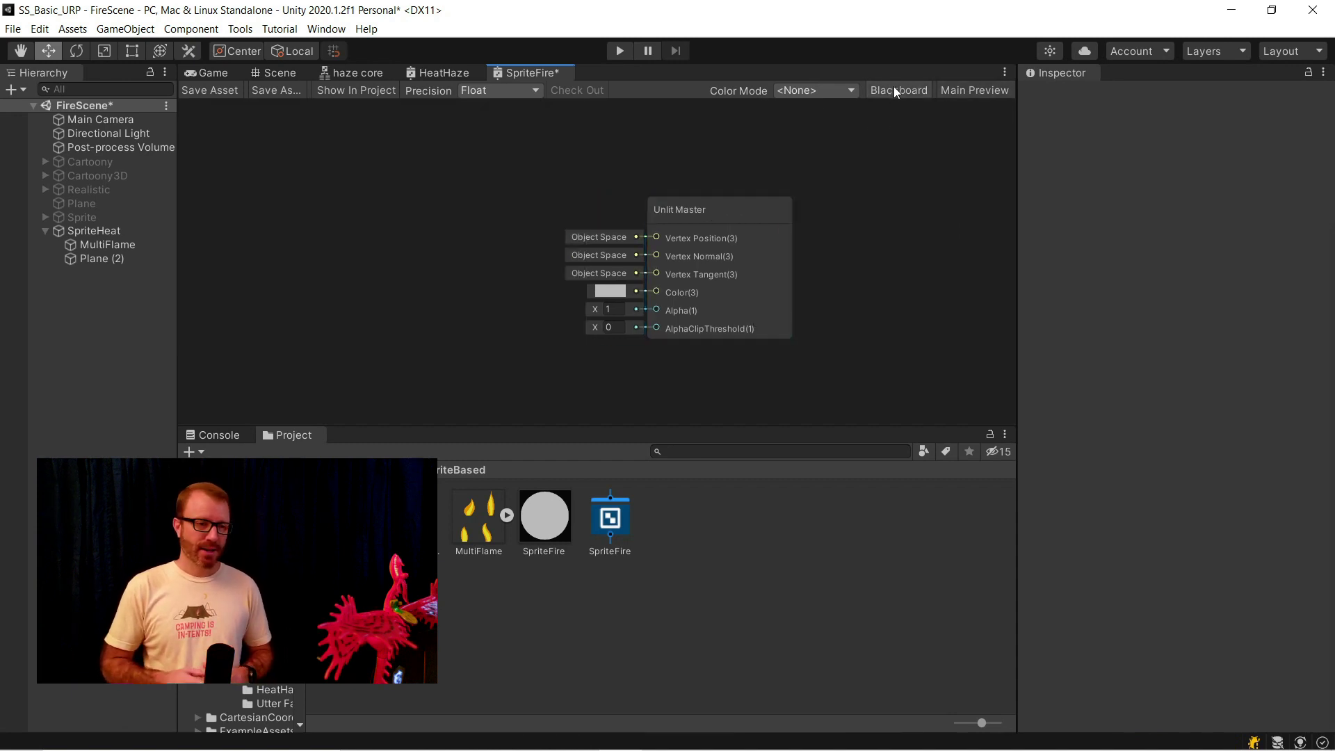
# Maximize the SpriteFire graph window and move the Unlit Master node farther right to make room.
pyautogui.click(231, 89)
pyautogui.rightClick(543, 74)
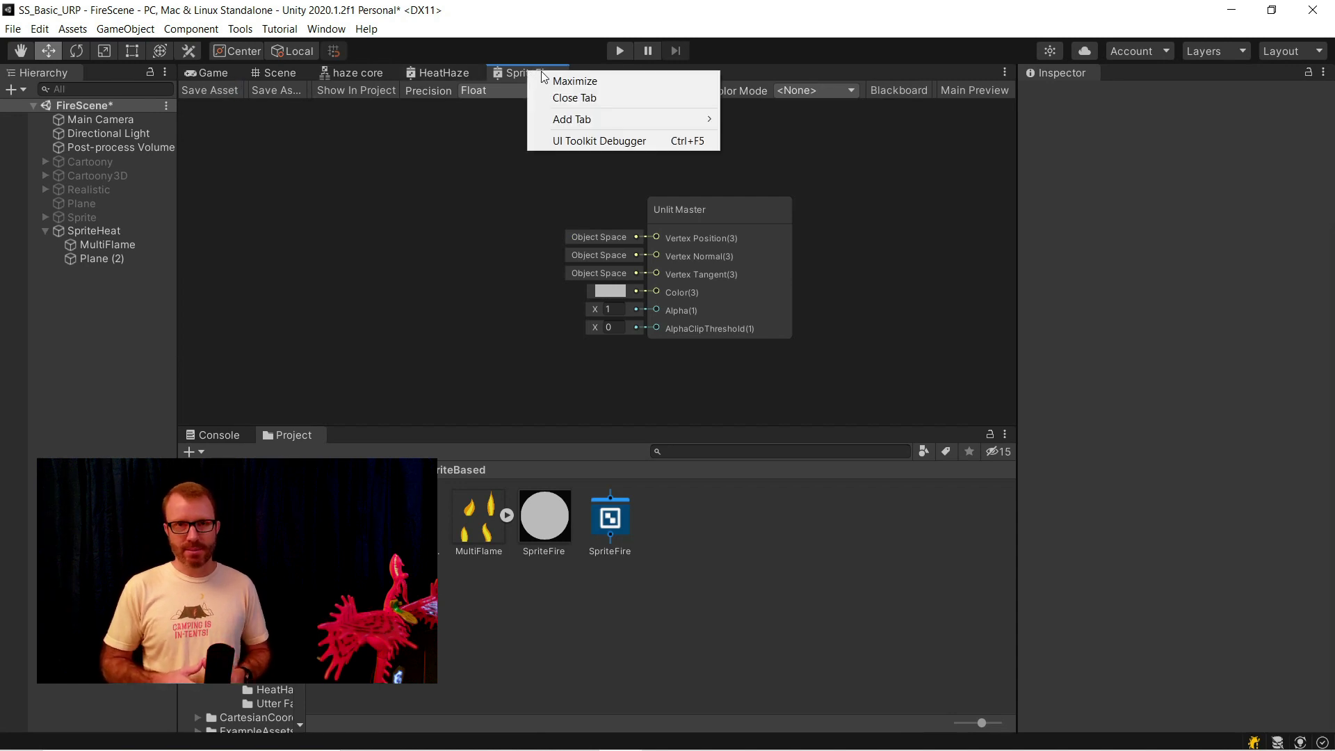
pyautogui.click(565, 82)
pyautogui.moveTo(527, 203); pyautogui.dragTo(907, 219)
# Add a Texture2D property named MainTex to the graph and set its reference to _MainTex.
pyautogui.click(1218, 91)
pyautogui.click(390, 124)
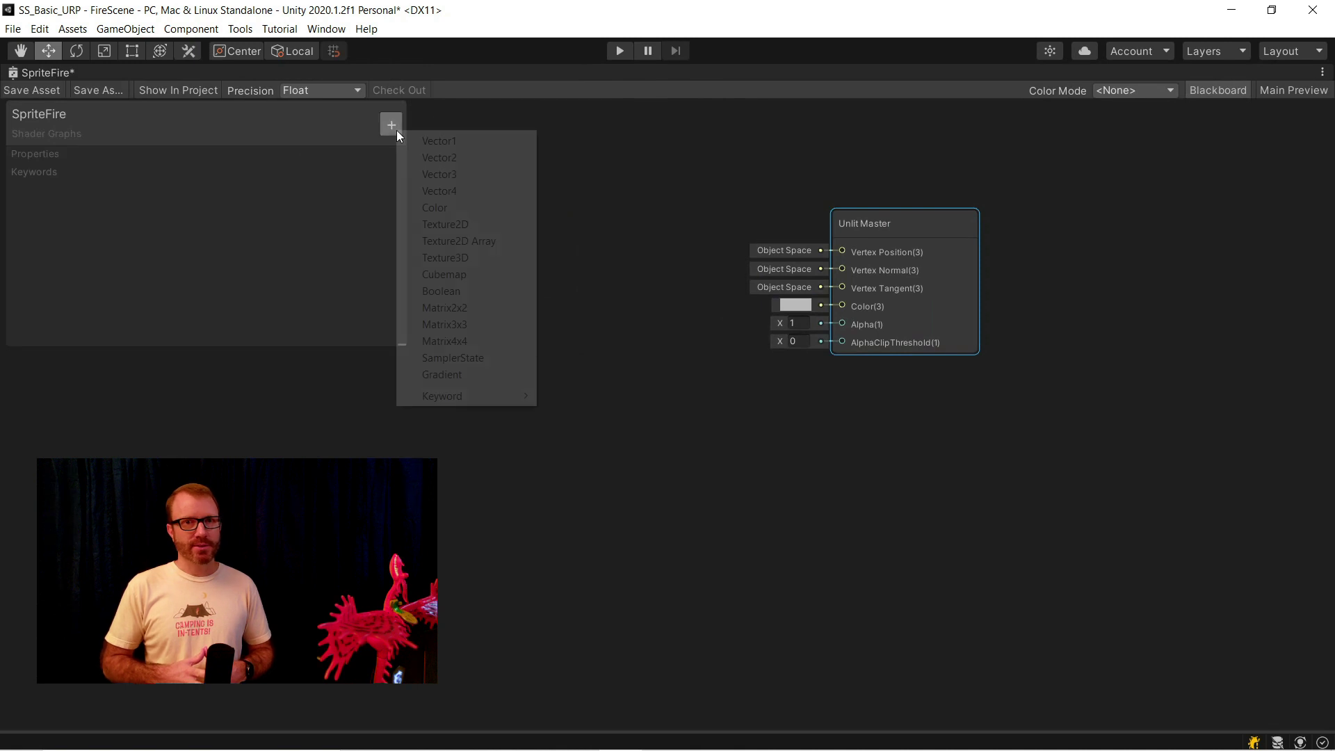
pyautogui.click(445, 224)
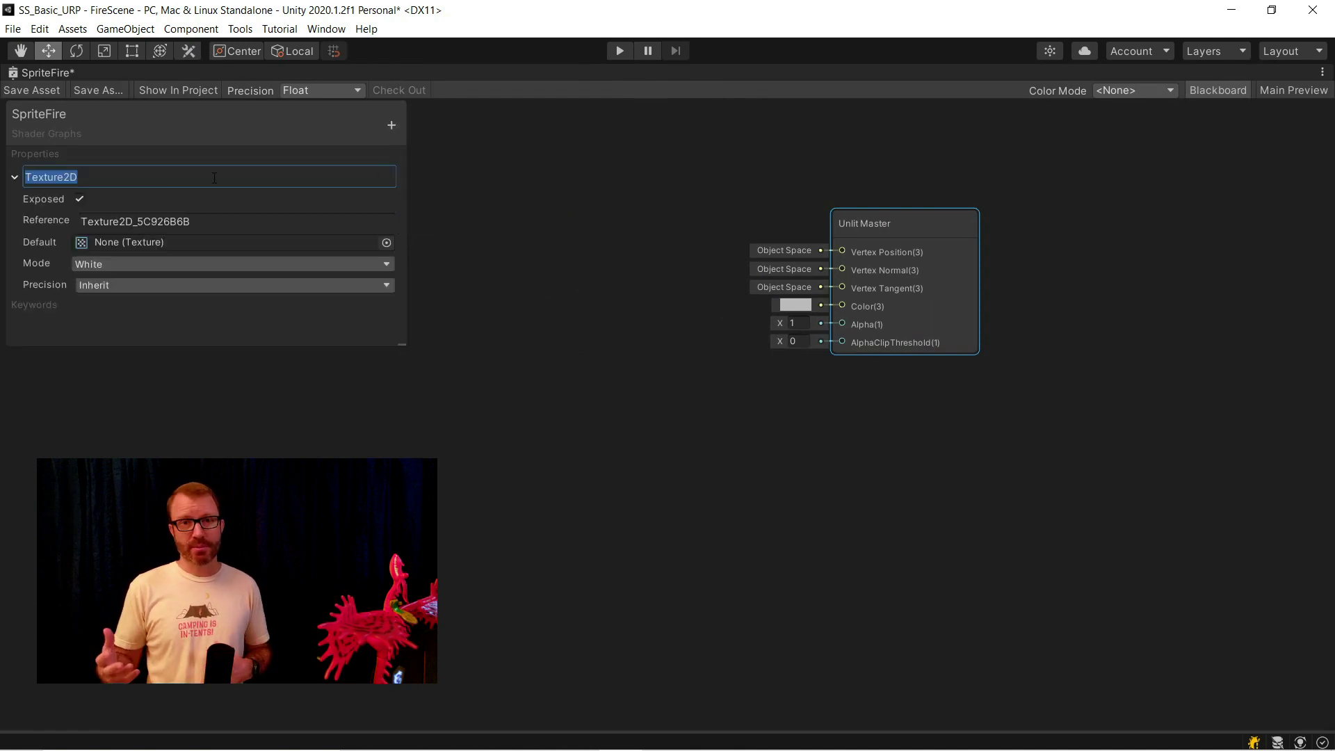
pyautogui.write('MainTex')
pyautogui.press('Return')
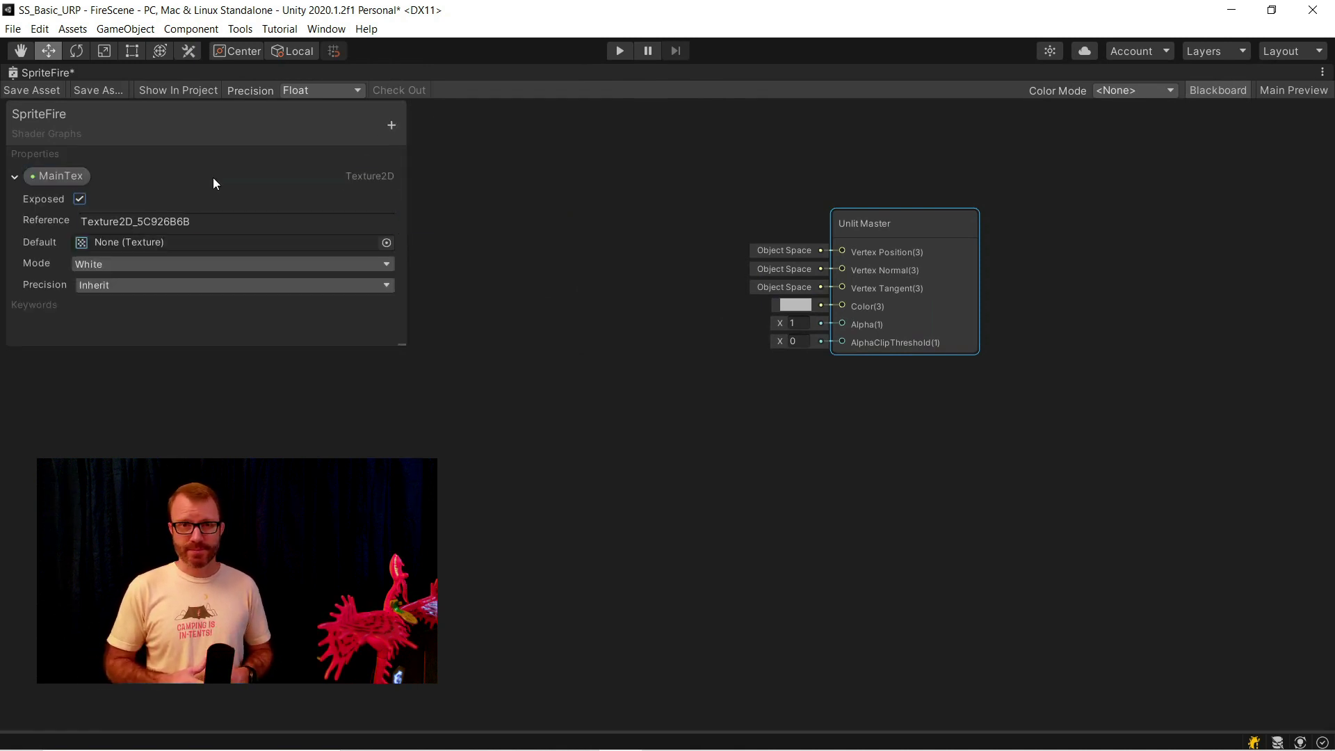
pyautogui.press('Tab')
pyautogui.write('_MainTex')
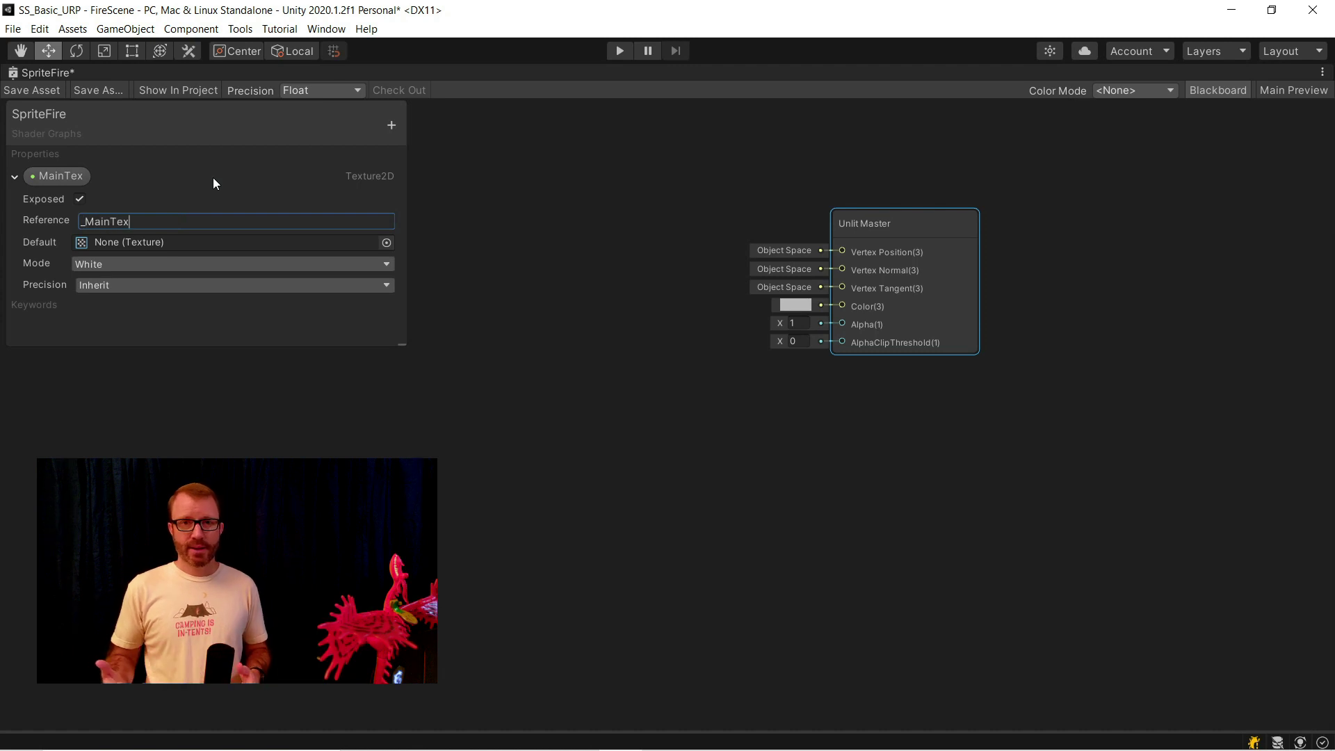
pyautogui.press('Return')
# Place the MainTex property in the graph and feed it into a new Sample Texture 2D node.
pyautogui.moveTo(41, 176); pyautogui.dragTo(381, 247)
pyautogui.click(1228, 93)
pyautogui.write('sampl')
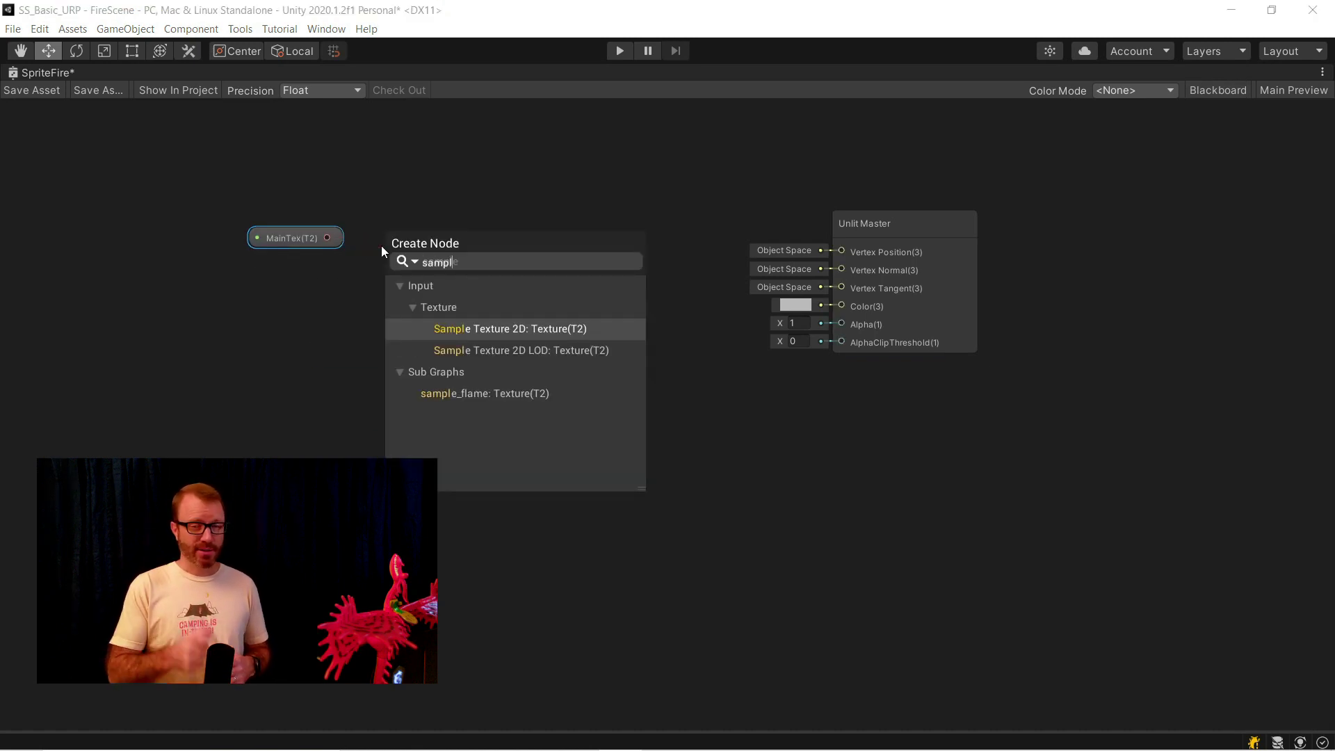
pyautogui.press('Return')
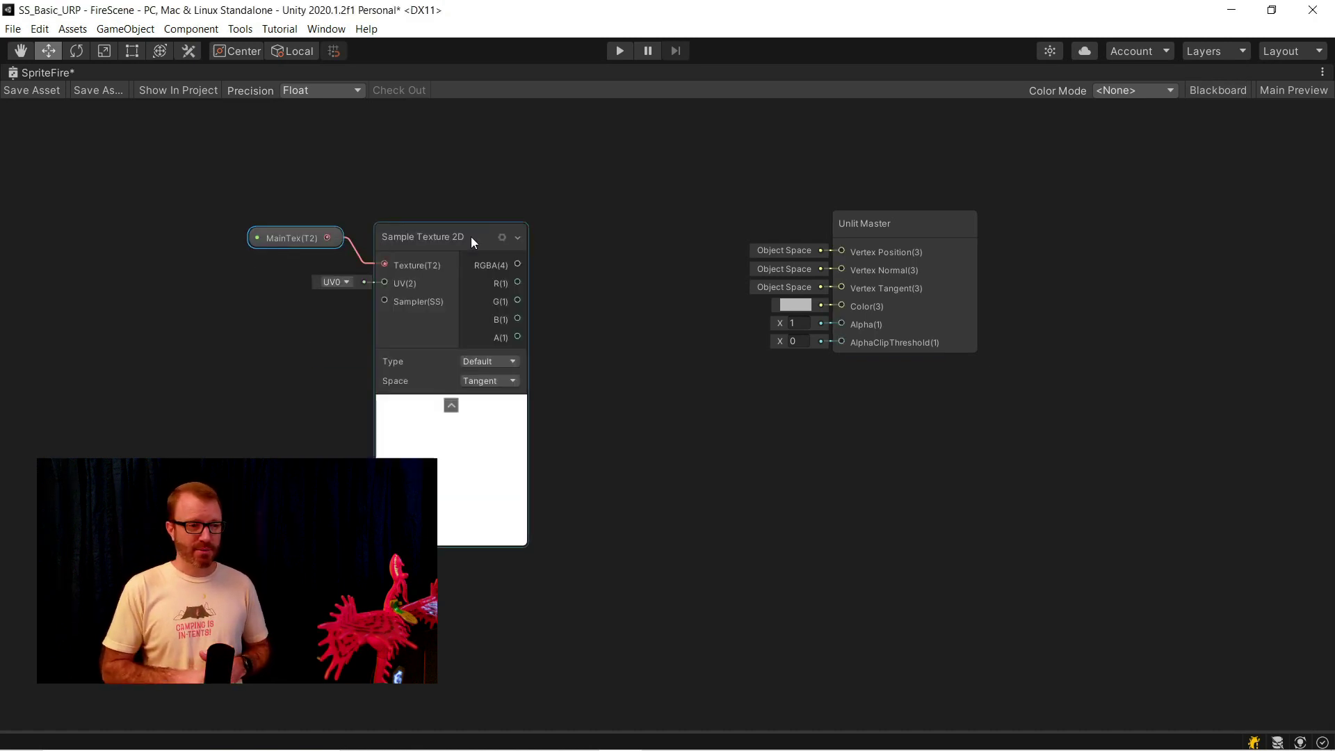
# Connect Sample Texture 2D's RGBA output to Color and A to Alpha on the Unlit Master, and restore the graph window's size.
pyautogui.moveTo(518, 265); pyautogui.dragTo(518, 337)
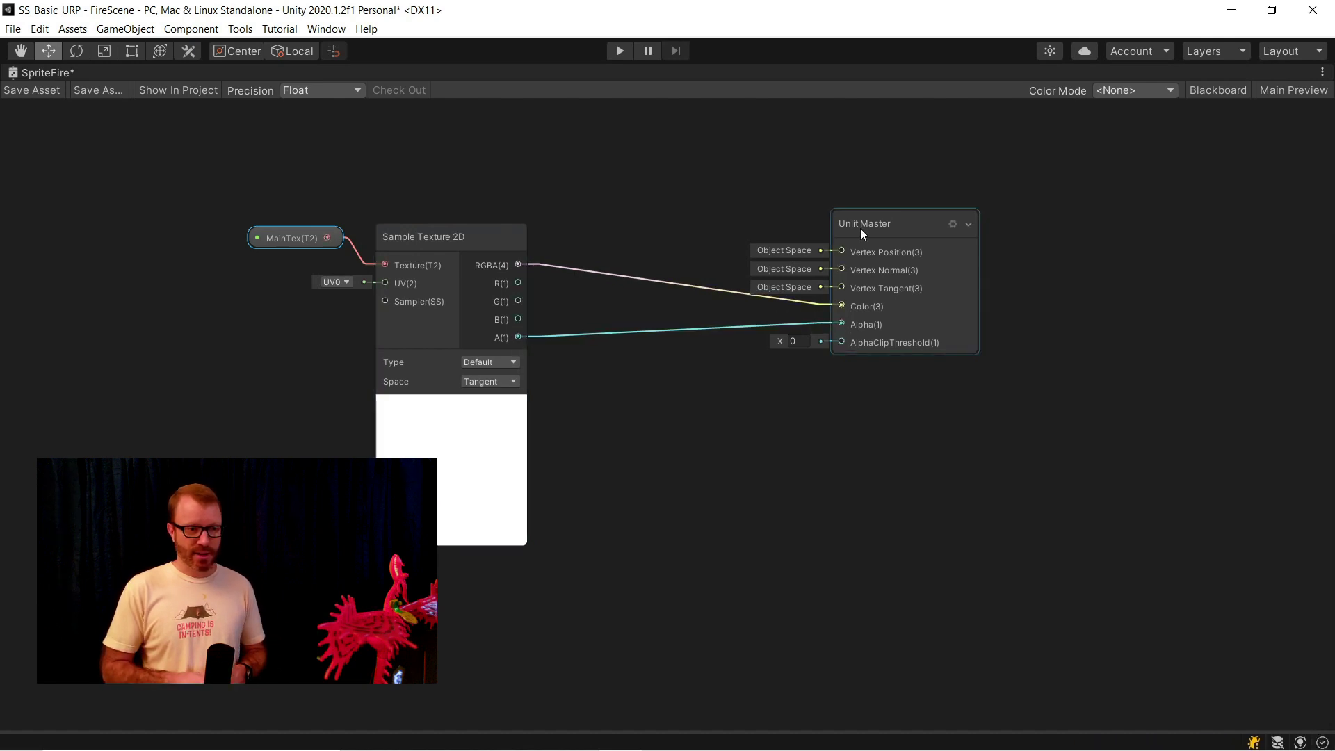
pyautogui.rightClick(52, 75)
pyautogui.click(103, 77)
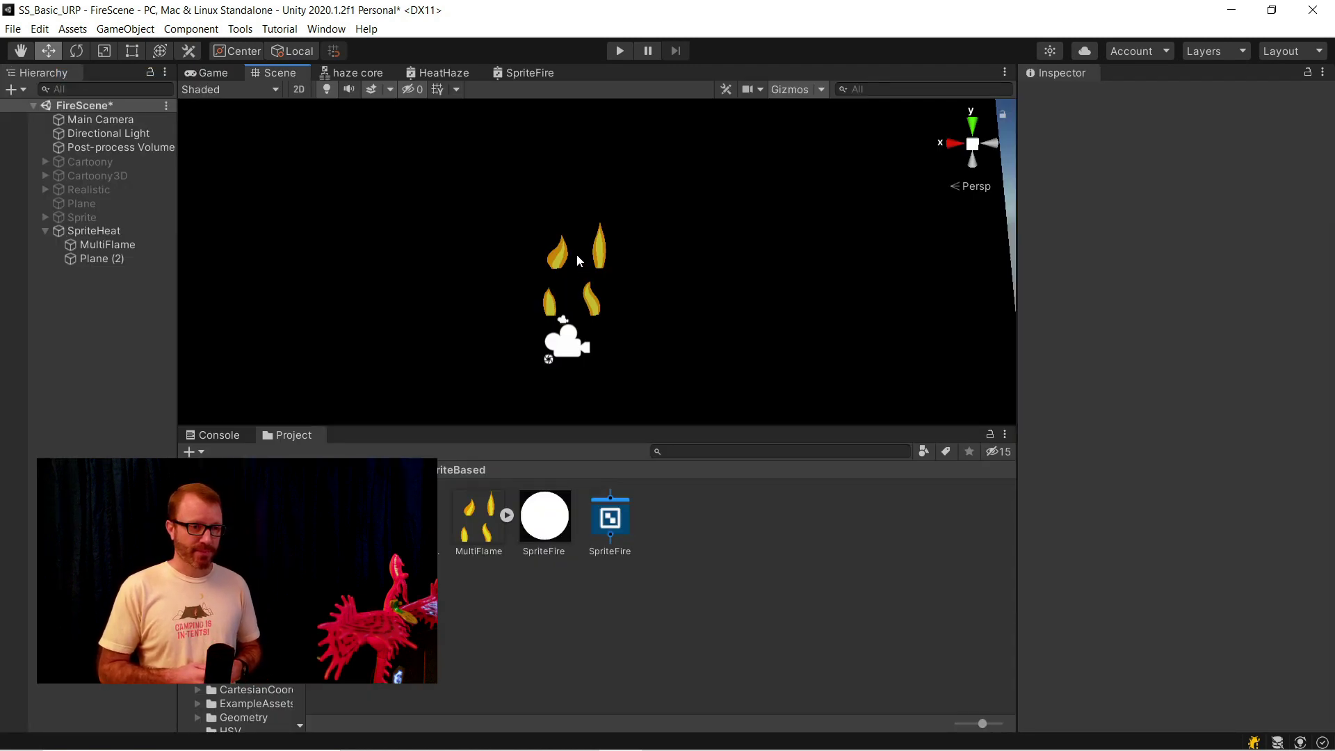
# Add a Tiling And Offset node to the SpriteFire graph, left of the Sample Texture 2D node.
pyautogui.click(536, 74)
pyautogui.rightClick(390, 301)
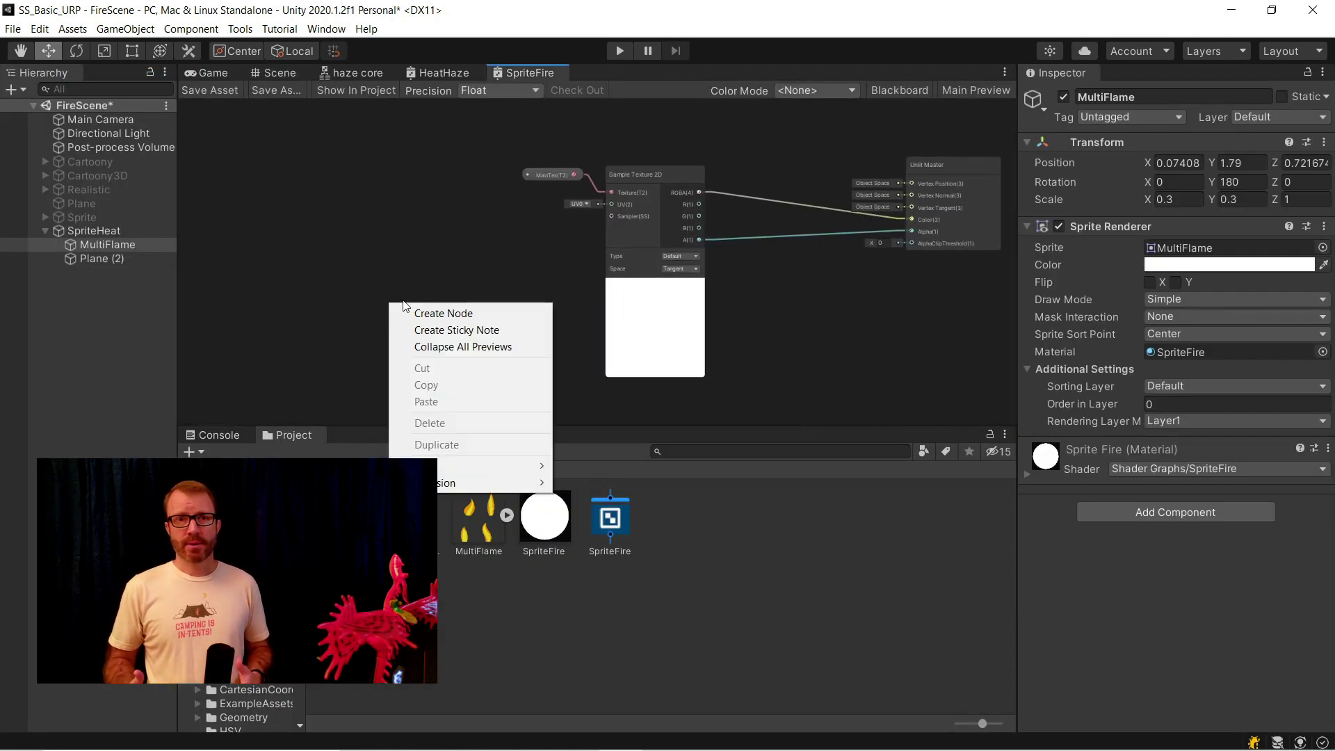
pyautogui.click(436, 310)
pyautogui.write('tiling')
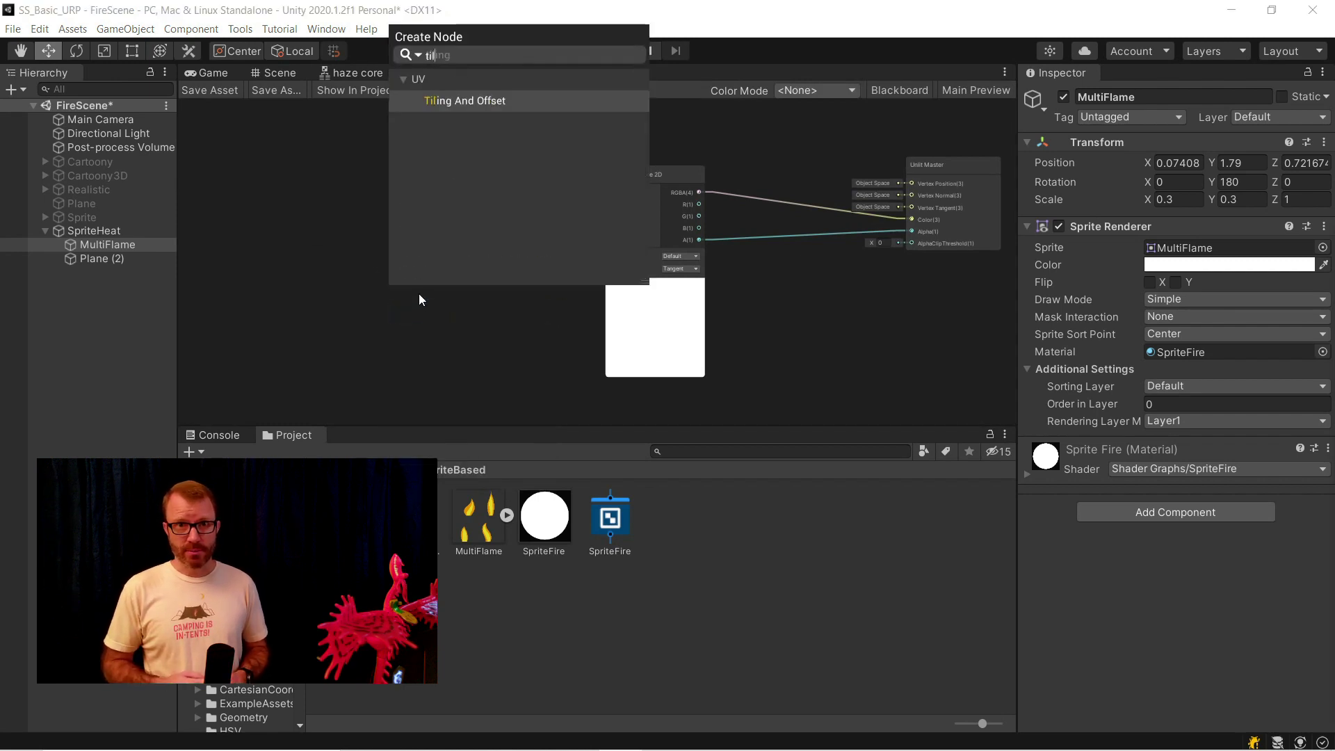
pyautogui.press('Return')
pyautogui.moveTo(417, 315); pyautogui.dragTo(415, 233)
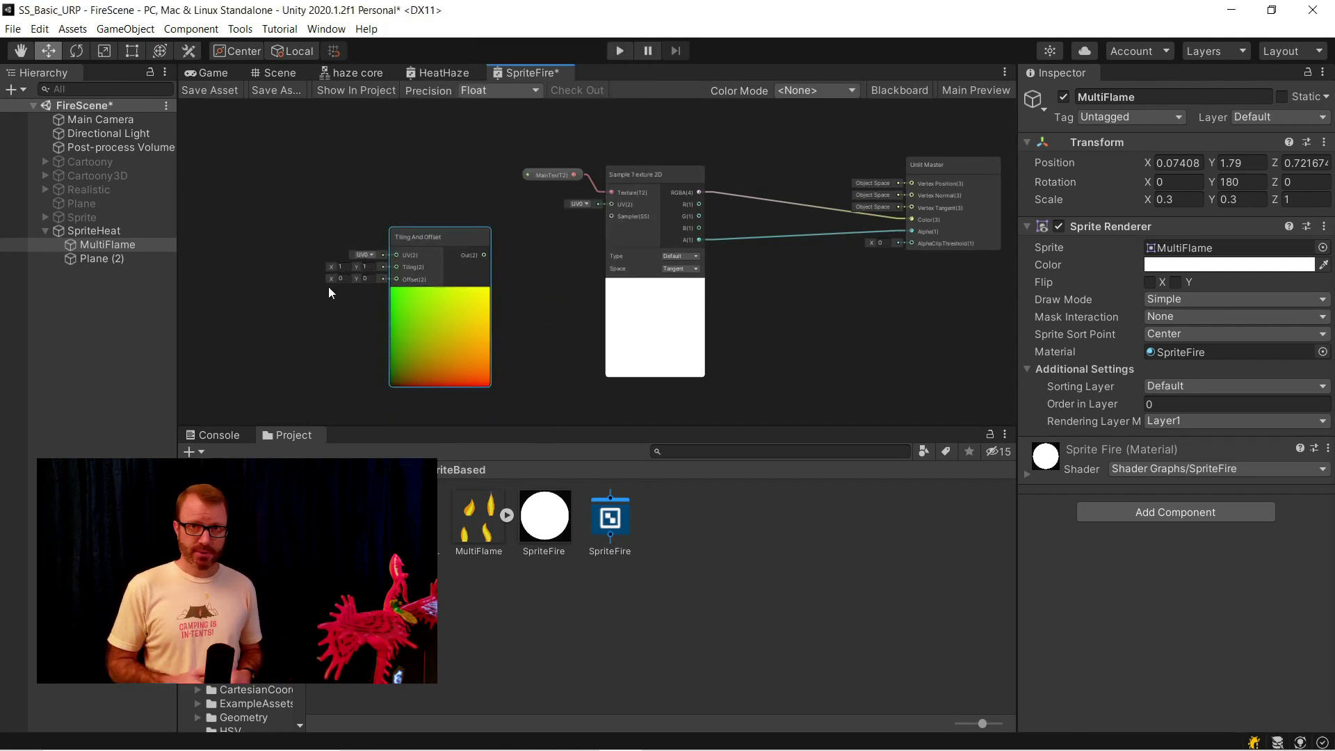
# Set the node's Tiling to 0.5 in X and Y and connect its output to Sample Texture 2D's UV input.
pyautogui.click(340, 266)
pyautogui.write('0.5')
pyautogui.press('Tab')
pyautogui.write('0.5')
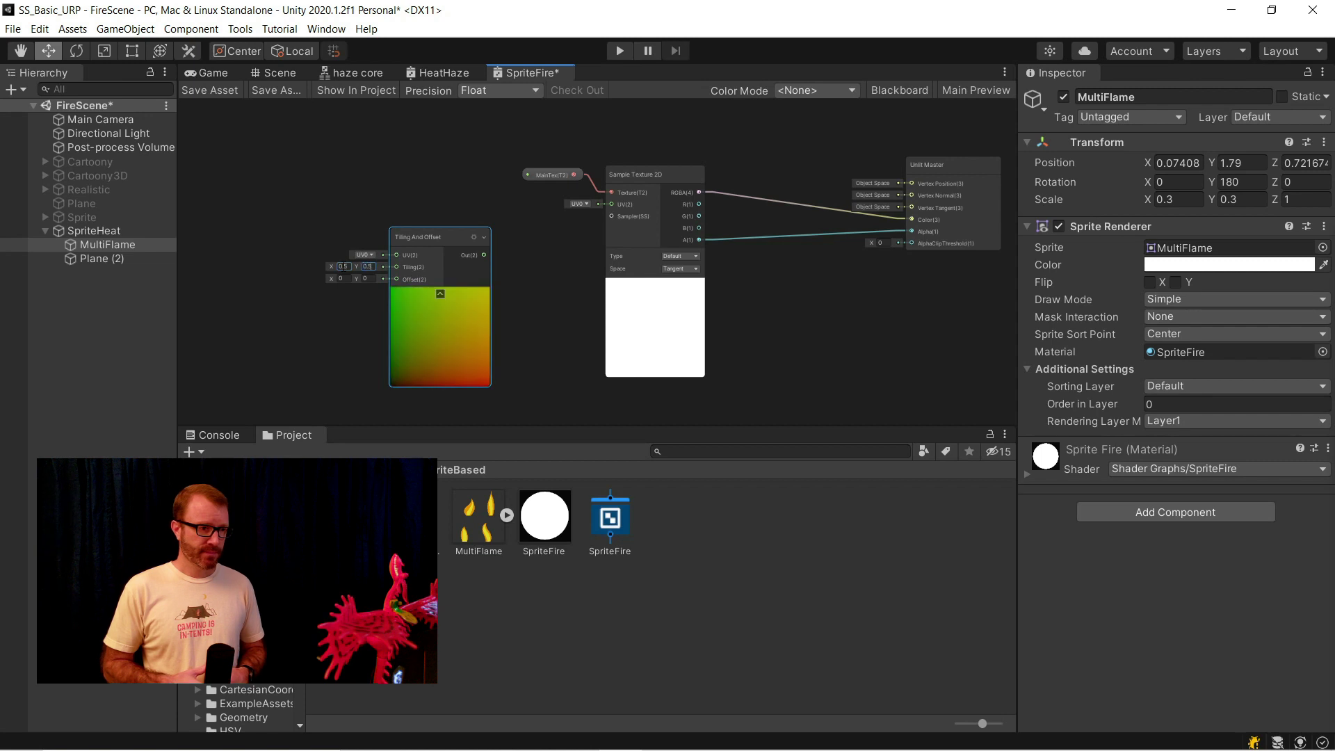
pyautogui.moveTo(485, 255); pyautogui.dragTo(612, 204)
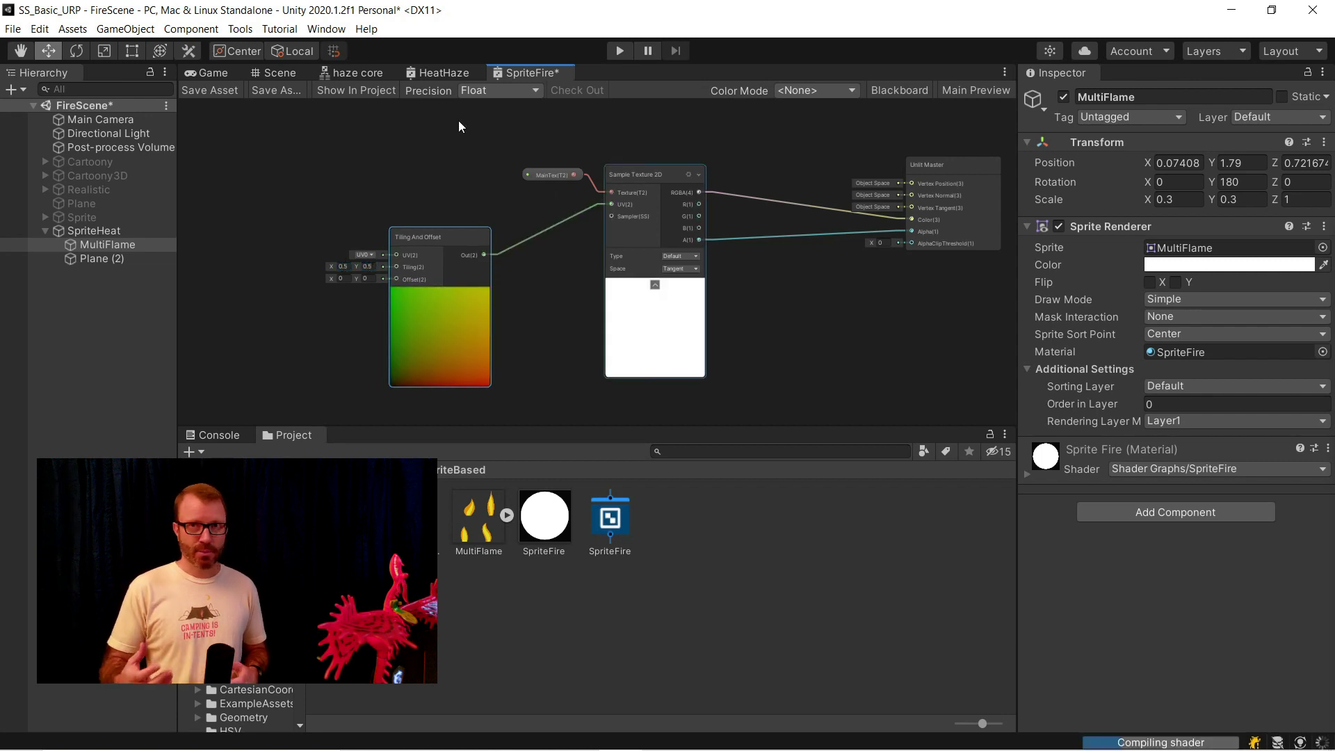
# Save the SpriteFire graph, check the flame in the scene, and return to the graph.
pyautogui.click(207, 96)
pyautogui.click(282, 73)
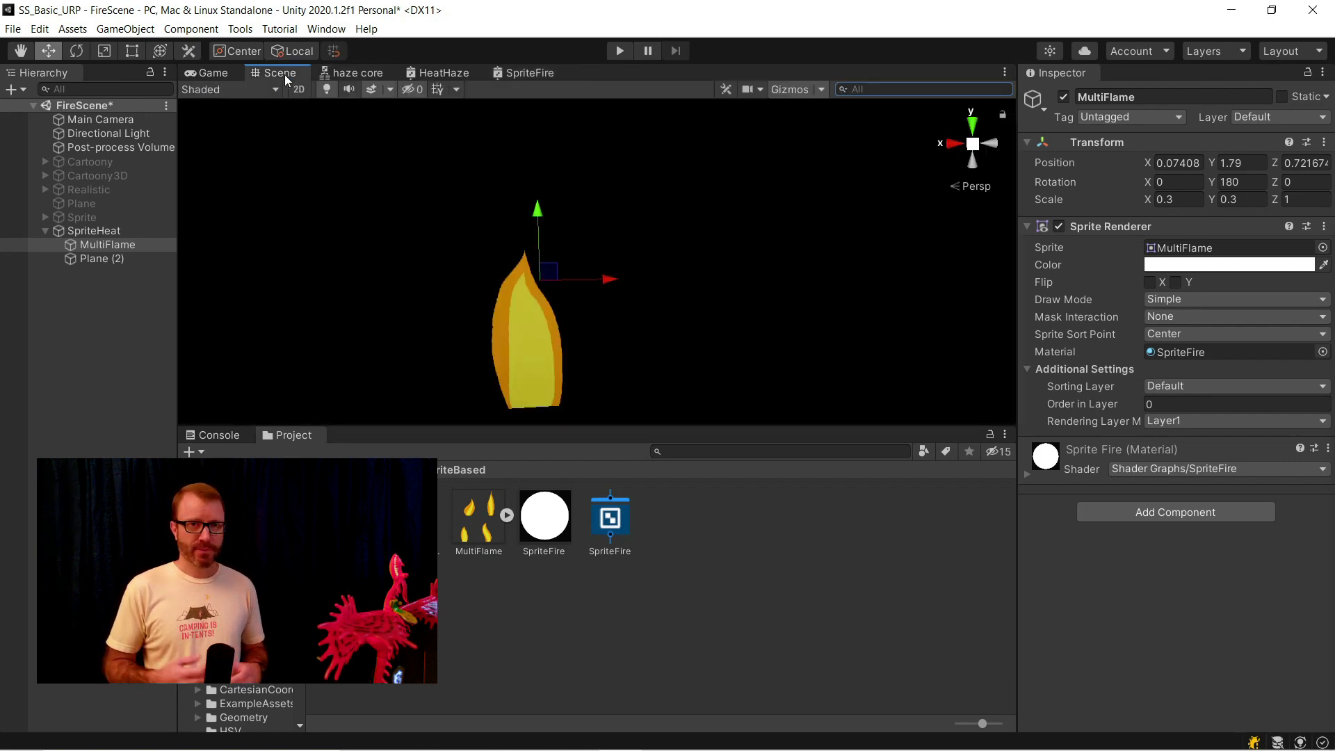
pyautogui.click(529, 73)
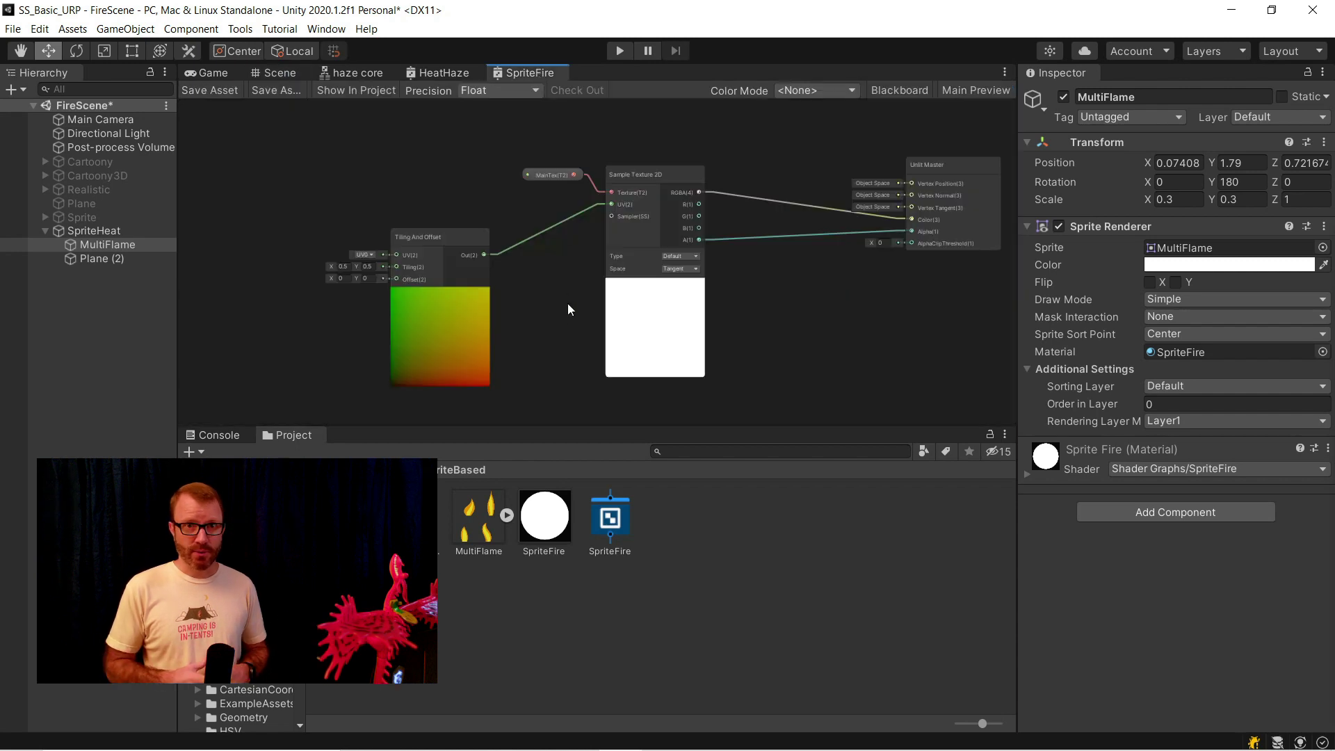
# Set the Tiling And Offset node's Offset X to 0.5 in the SpriteFire graph and view the flame in the scene.
pyautogui.click(284, 74)
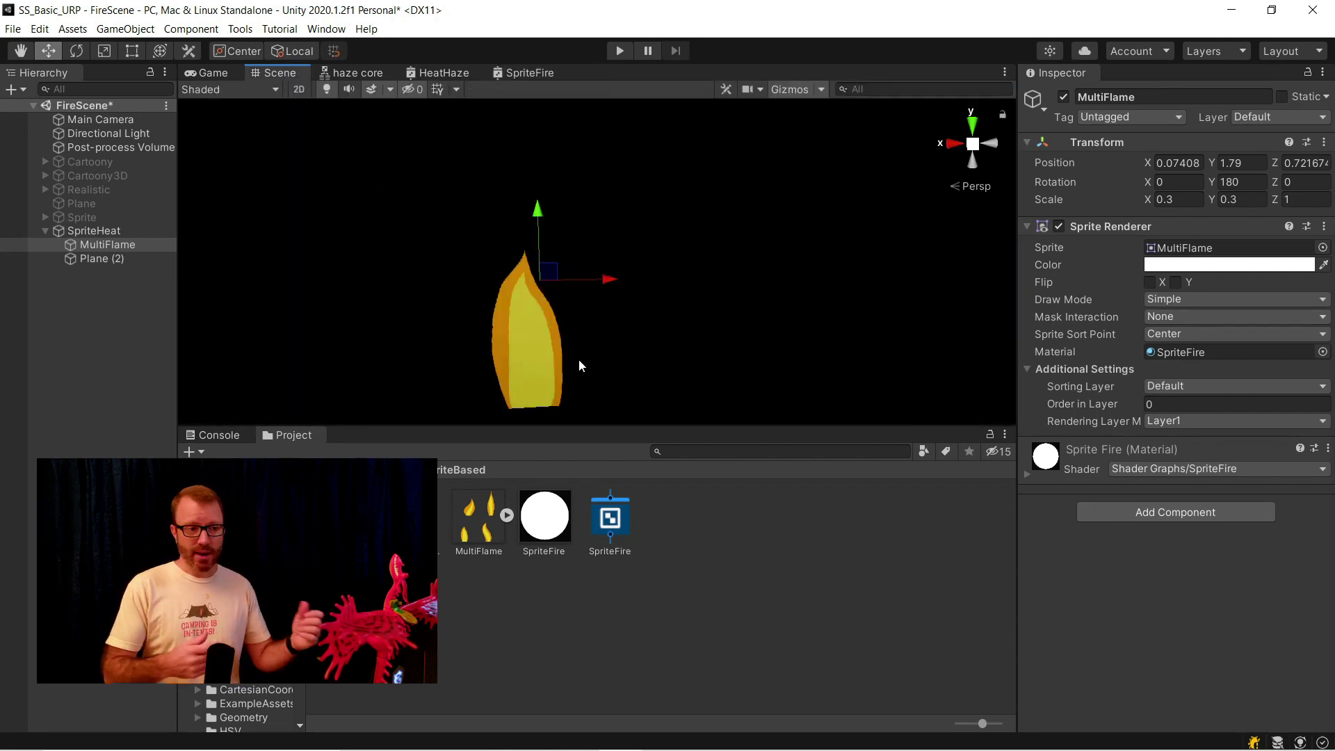
pyautogui.click(527, 74)
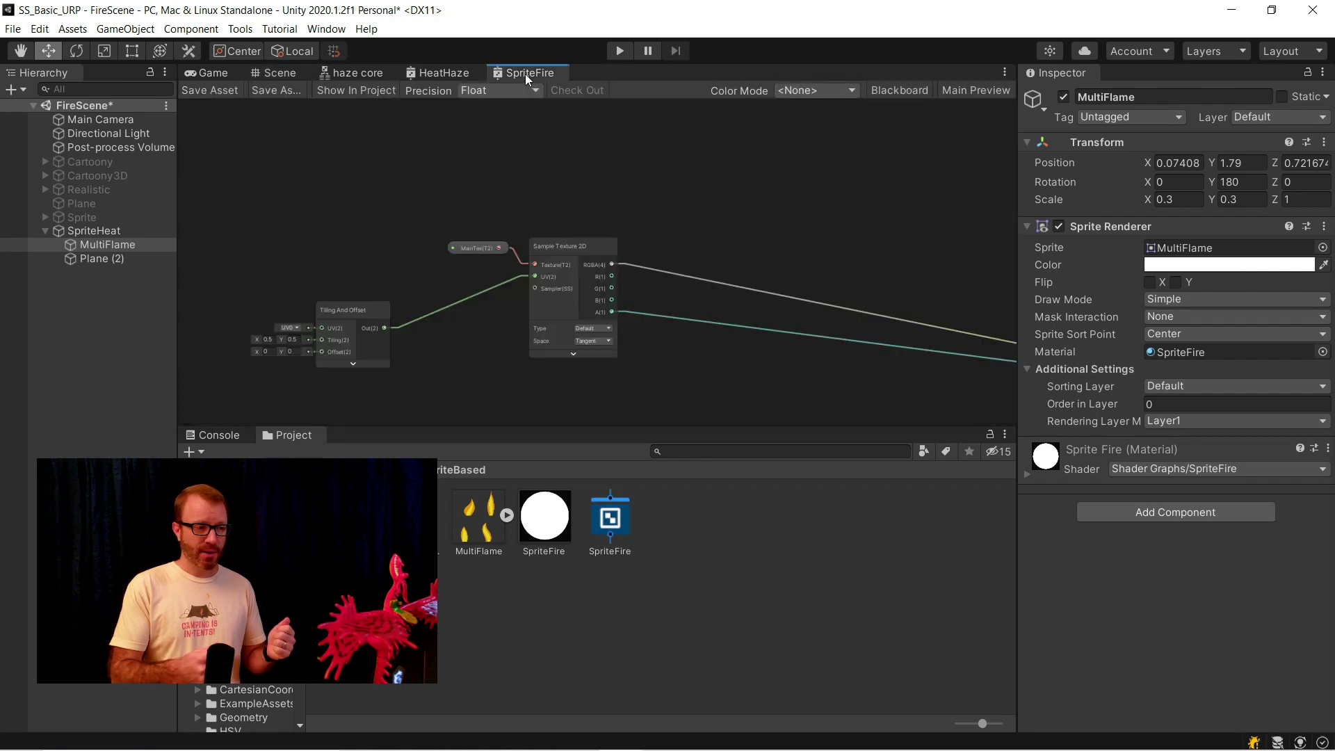
pyautogui.click(265, 351)
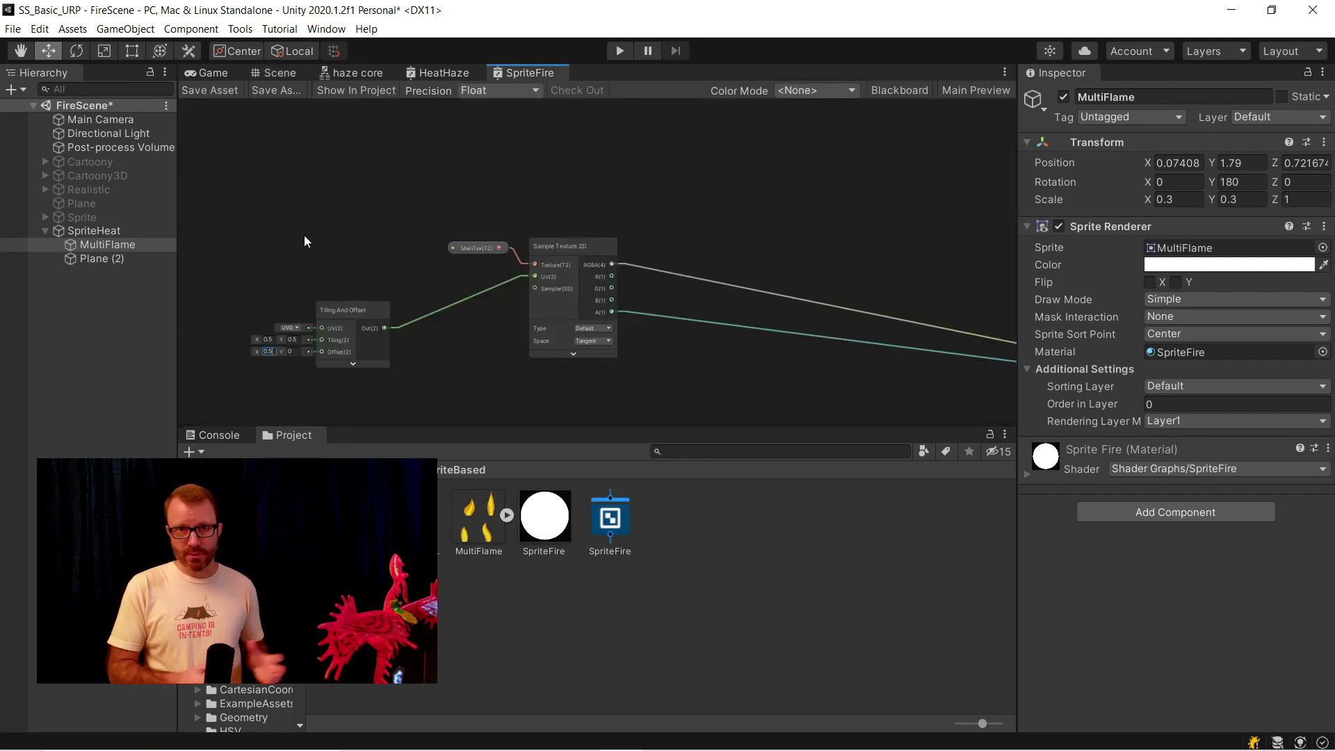
pyautogui.click(277, 75)
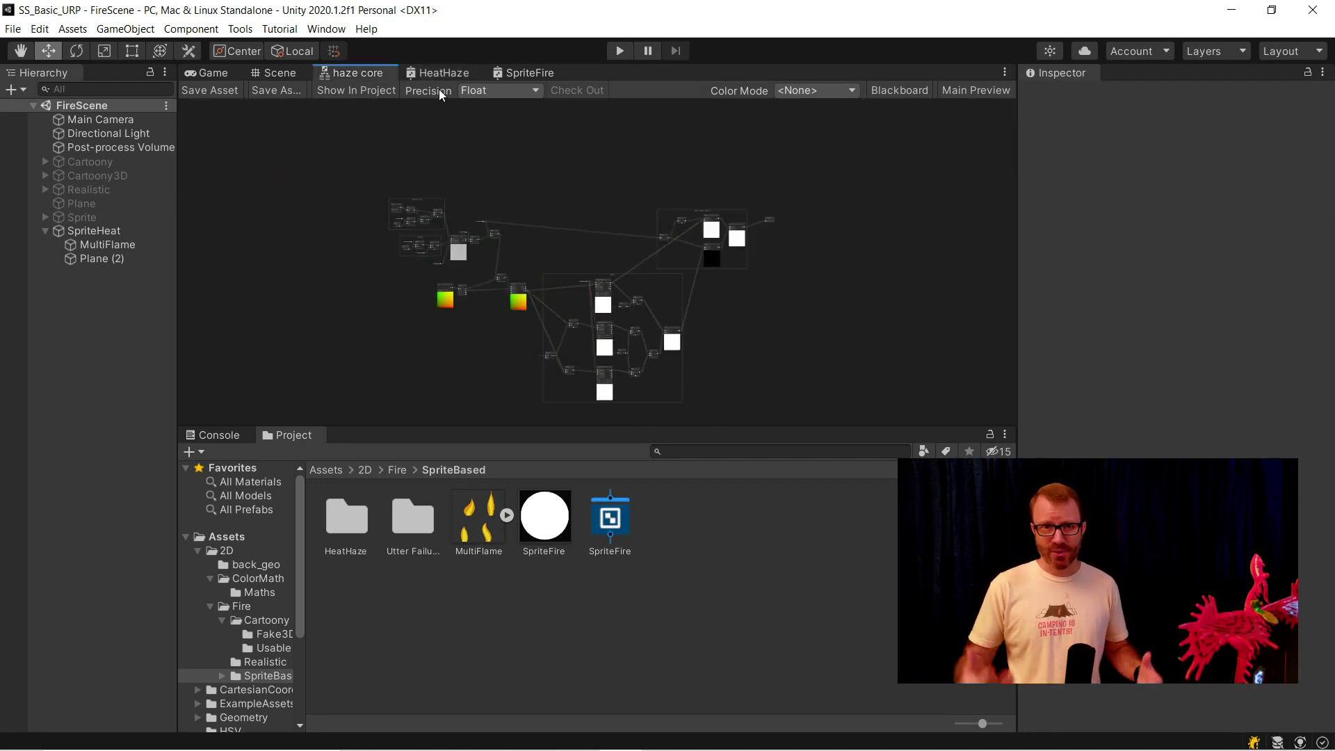
# Duplicate the haze core sub graph in the HeatHaze folder and move the copy into the SpriteBased folder.
pyautogui.click(438, 72)
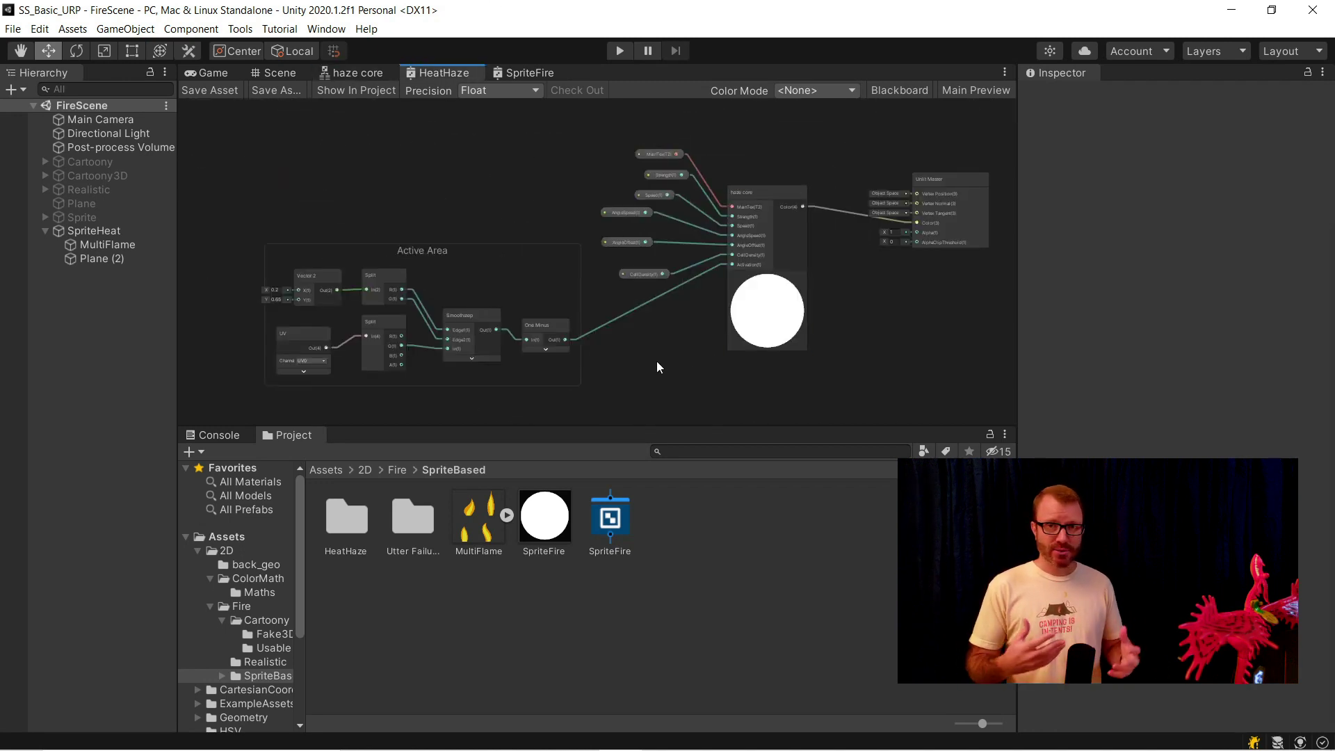
pyautogui.click(360, 532)
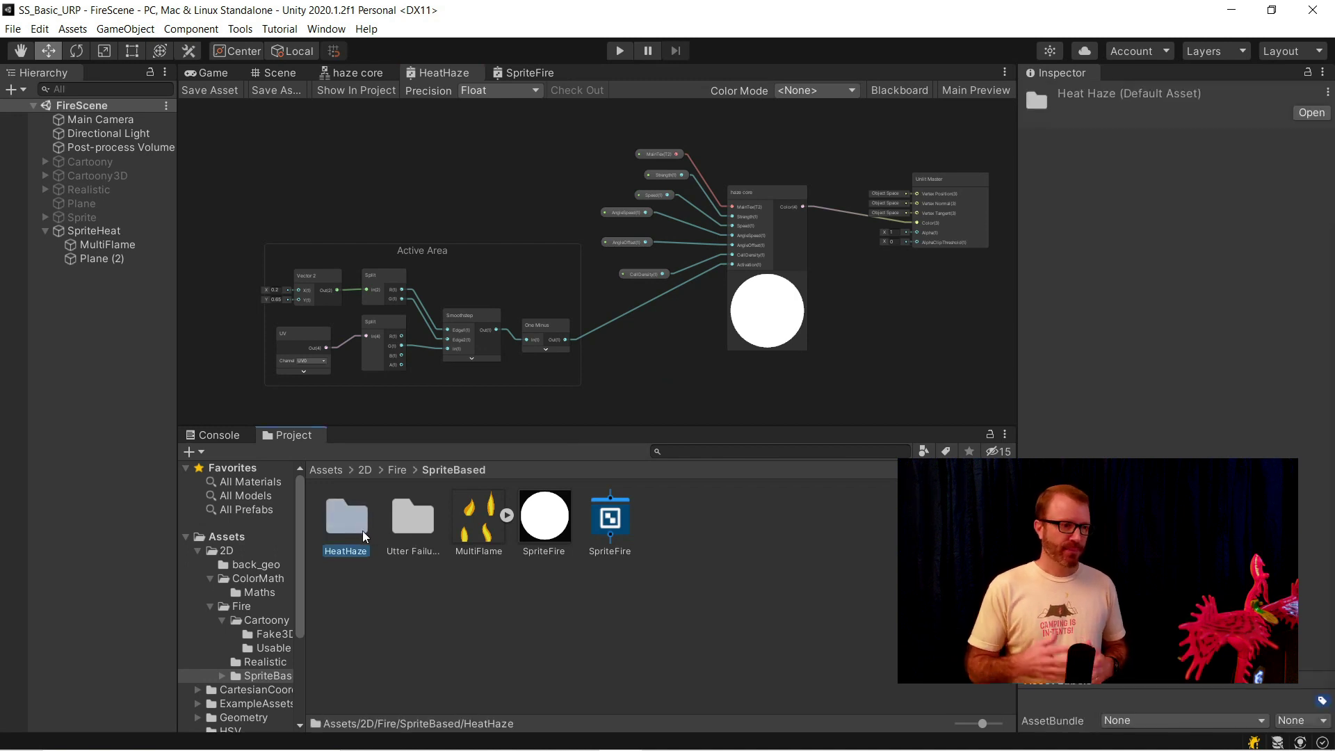
pyautogui.doubleClick(360, 529)
pyautogui.click(540, 535)
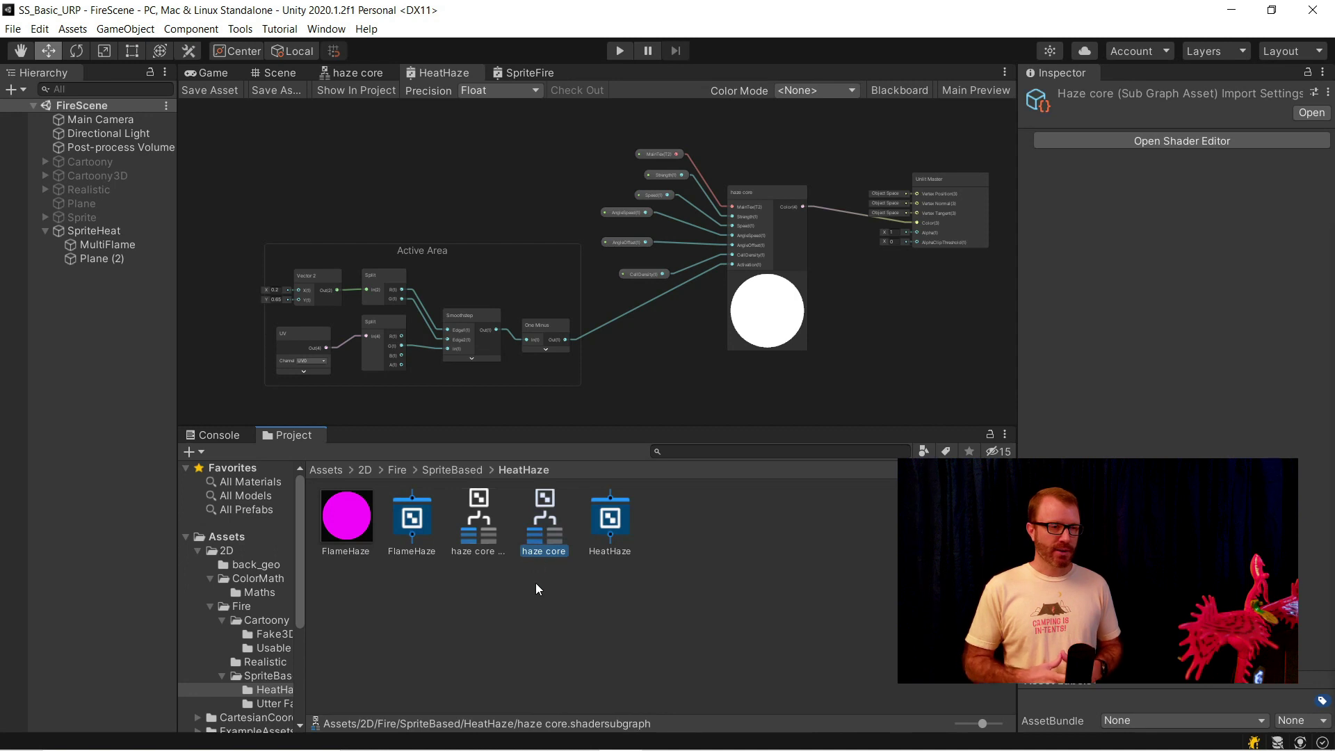
pyautogui.hotkey('ctrl', 'd')
pyautogui.moveTo(477, 511); pyautogui.dragTo(268, 678)
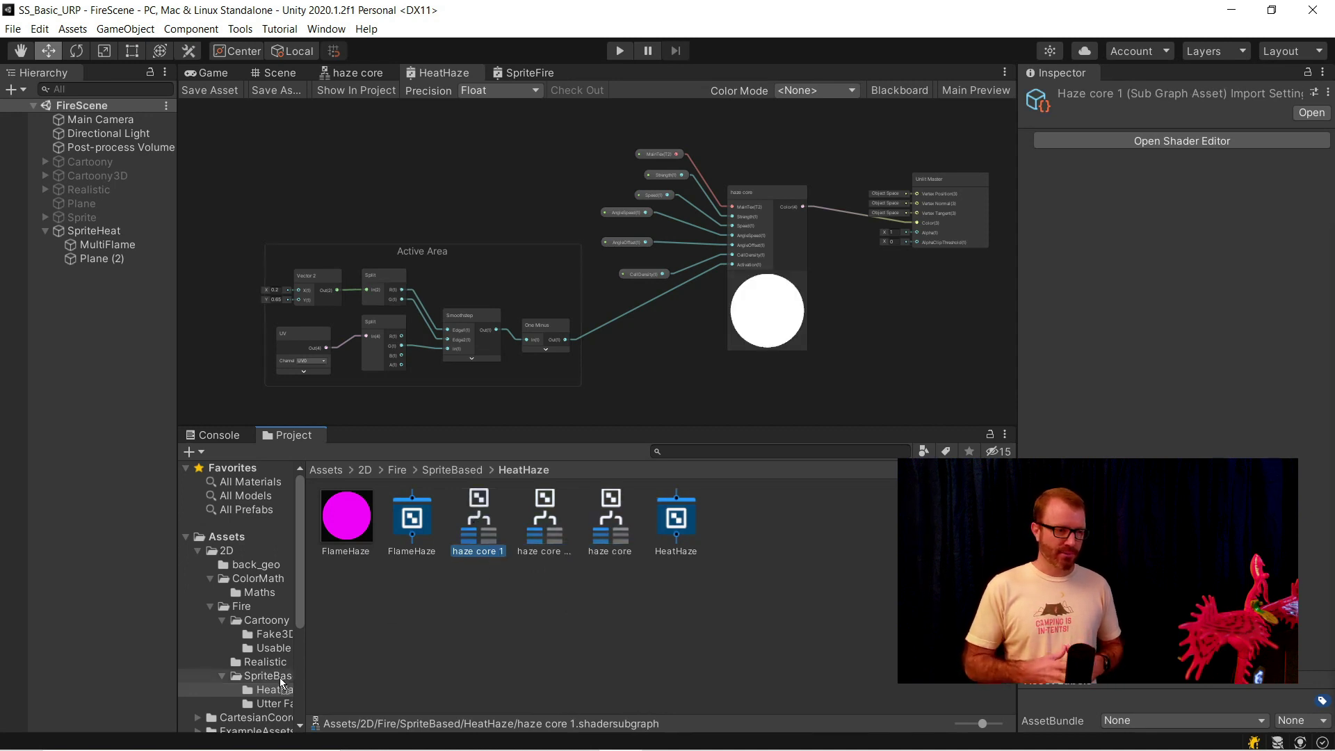
# Rename the copied sub graph in the SpriteBased folder as haze core sprite.
pyautogui.click(449, 470)
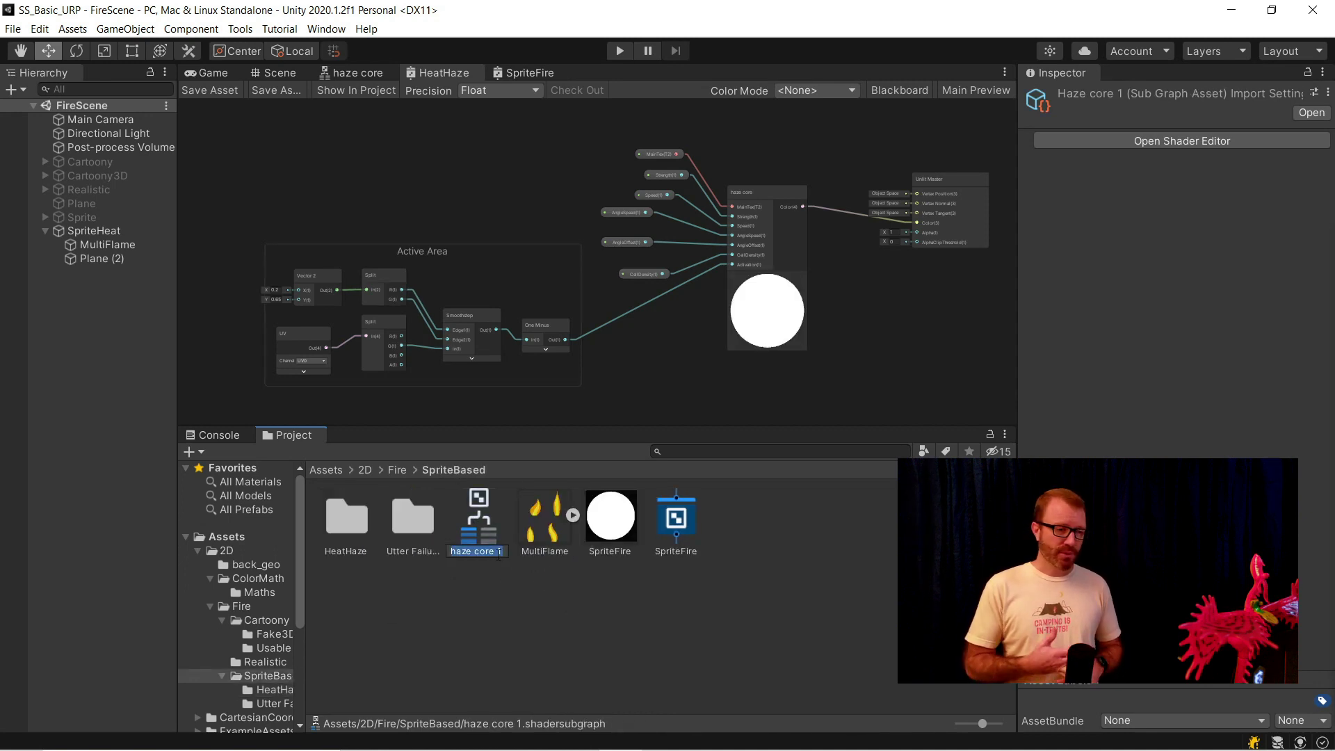
pyautogui.press('End')
pyautogui.press('BackSpace')
pyautogui.write('sprite')
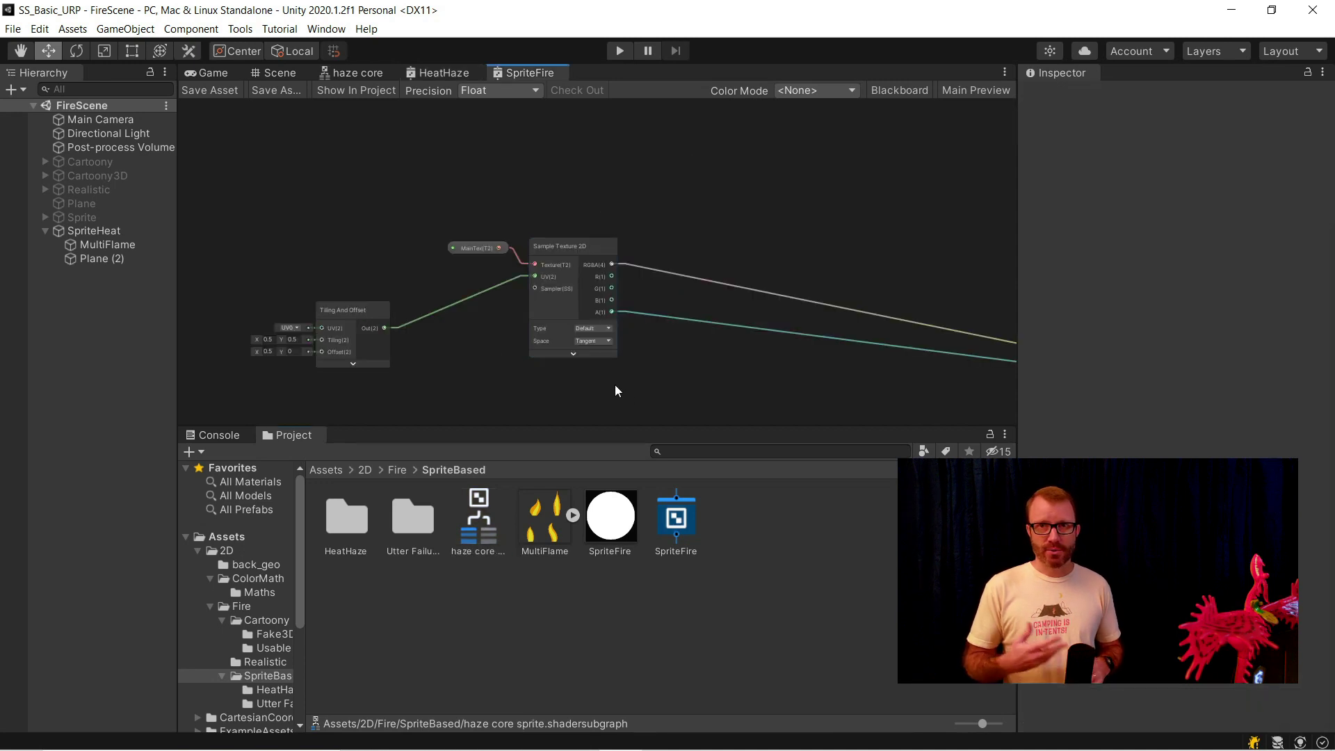
# Delete the Sample Texture 2D node from the SpriteFire graph.
pyautogui.scroll(-2, 614, 390)
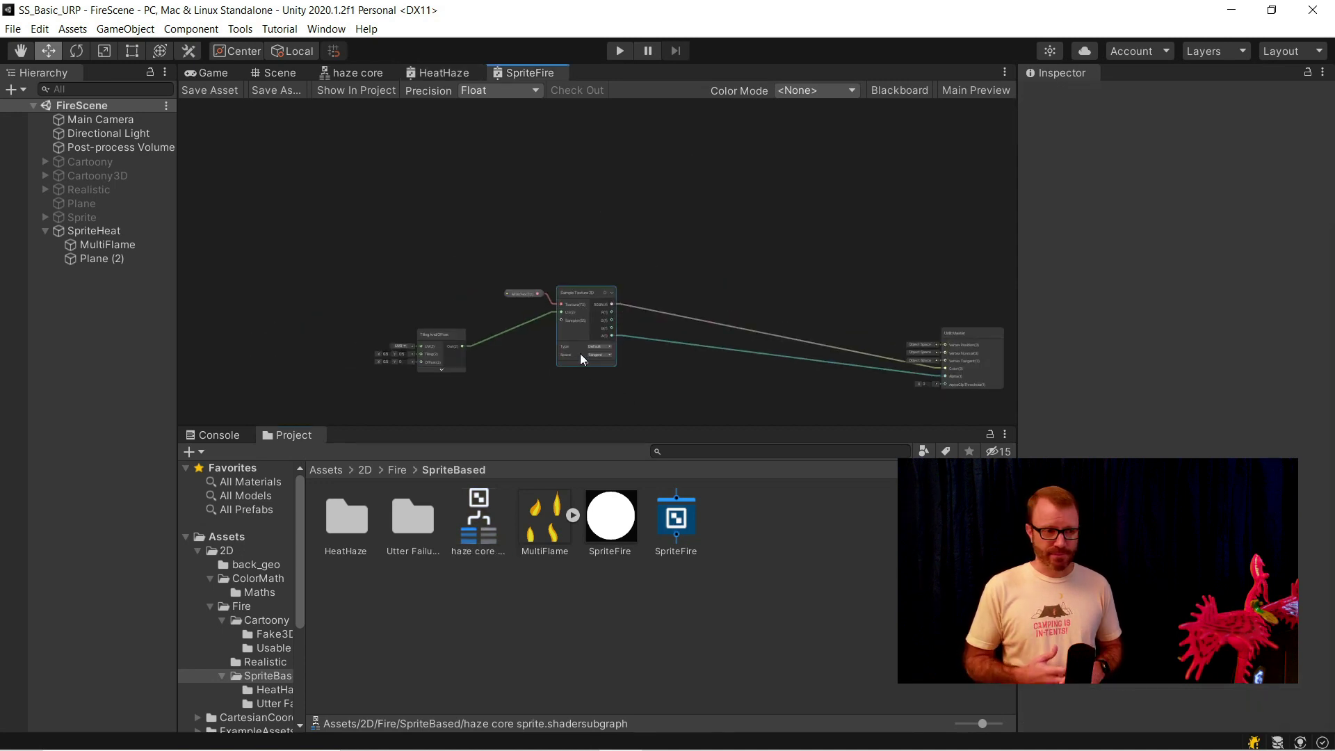
pyautogui.click(599, 295)
pyautogui.press('Delete')
# Add the haze core sprite sub graph as a node in the SpriteFire graph, between MainTex and the Unlit Master.
pyautogui.rightClick(603, 262)
pyautogui.click(638, 271)
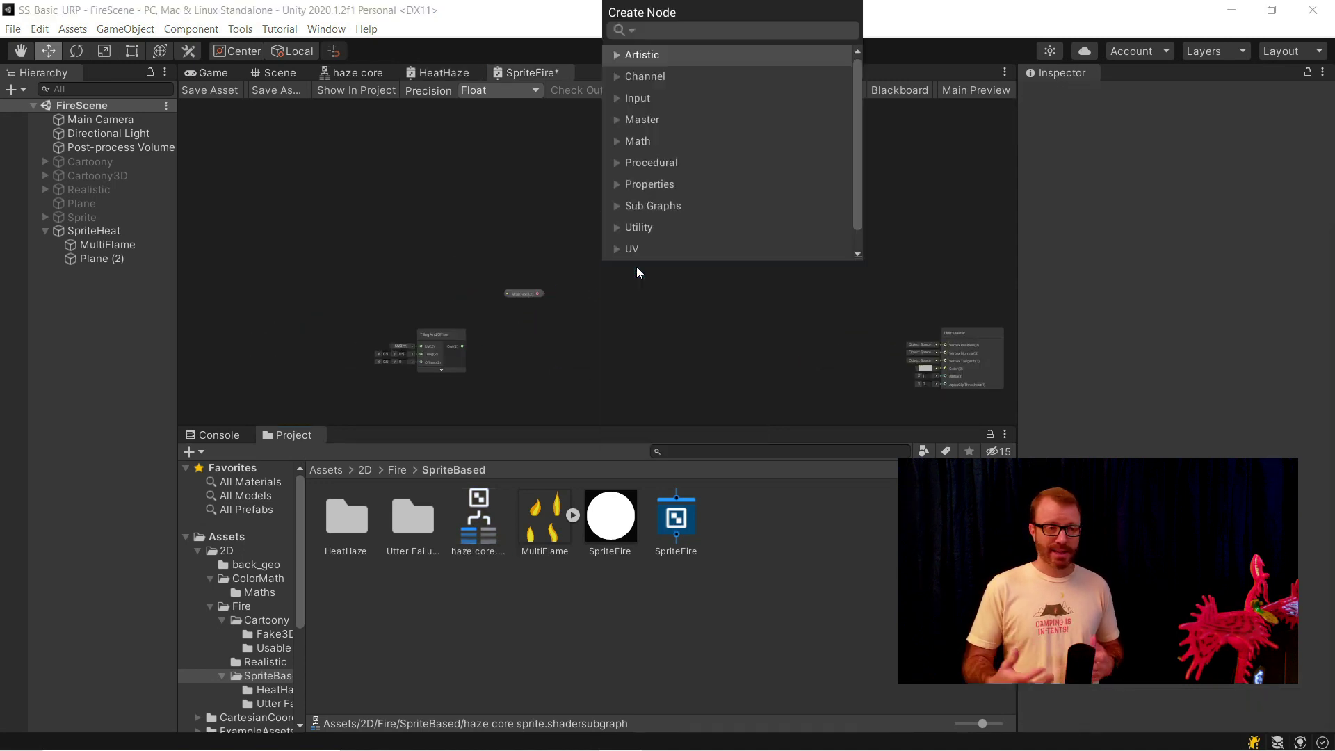
pyautogui.write('he')
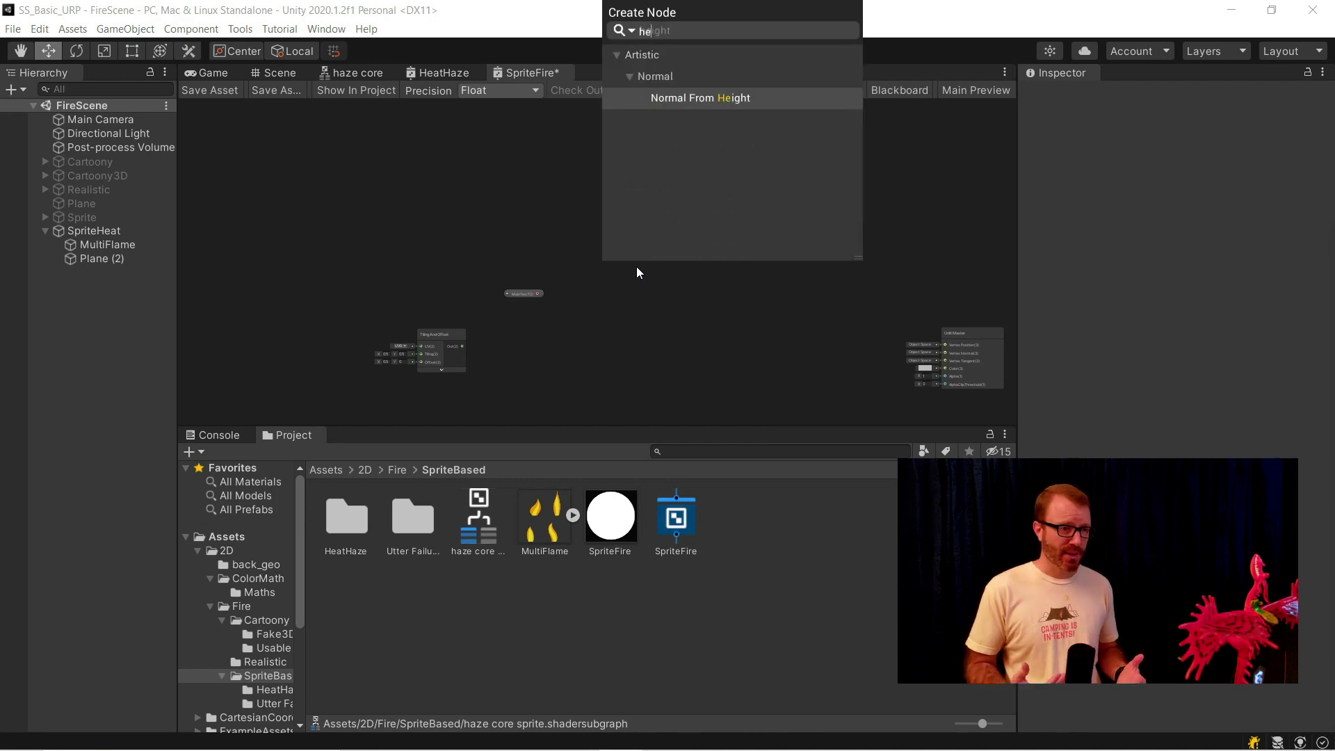
pyautogui.press('BackSpace')
pyautogui.press('BackSpace')
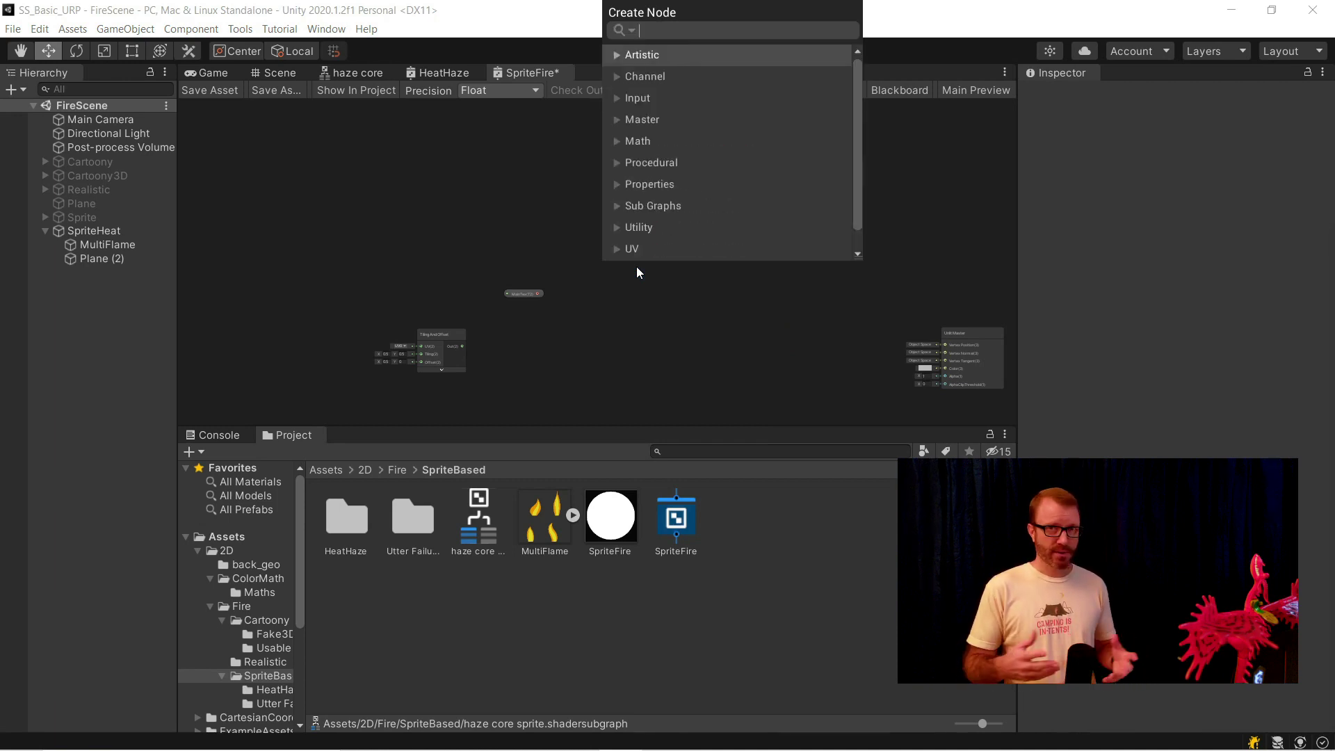
pyautogui.write('sub')
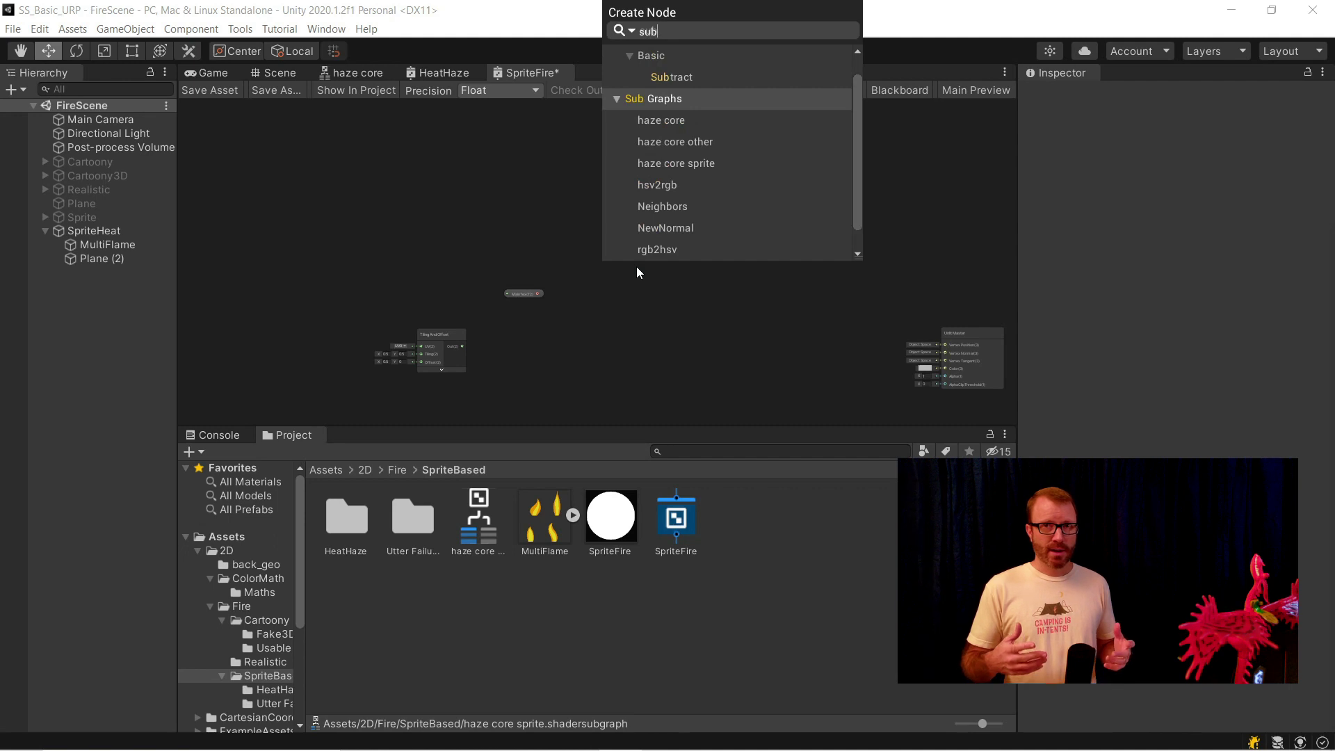
pyautogui.press('Down')
pyautogui.press('Down')
pyautogui.press('Down')
pyautogui.press('Return')
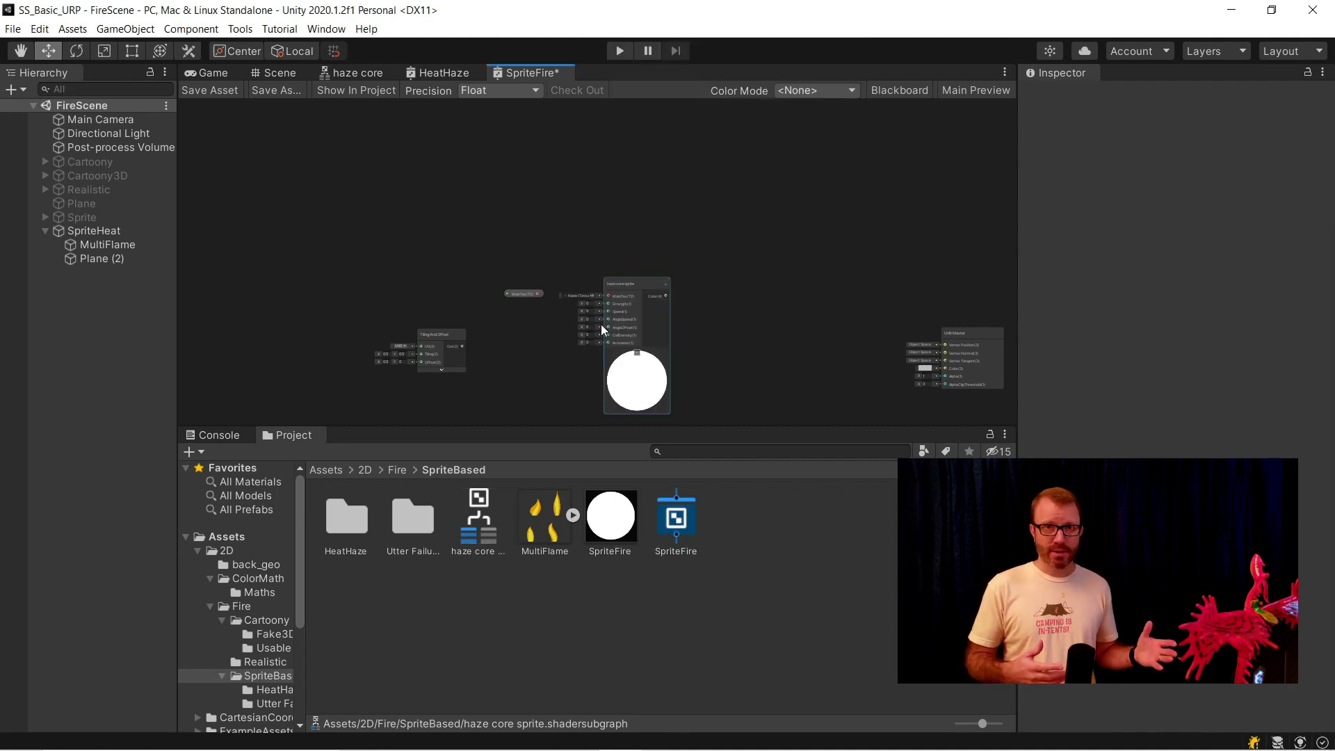
# Connect the MainTex property to haze core sprite's MainTex input and set the node's Activation to 1.
pyautogui.scroll(3, 601, 324)
pyautogui.moveTo(498, 276); pyautogui.dragTo(624, 281)
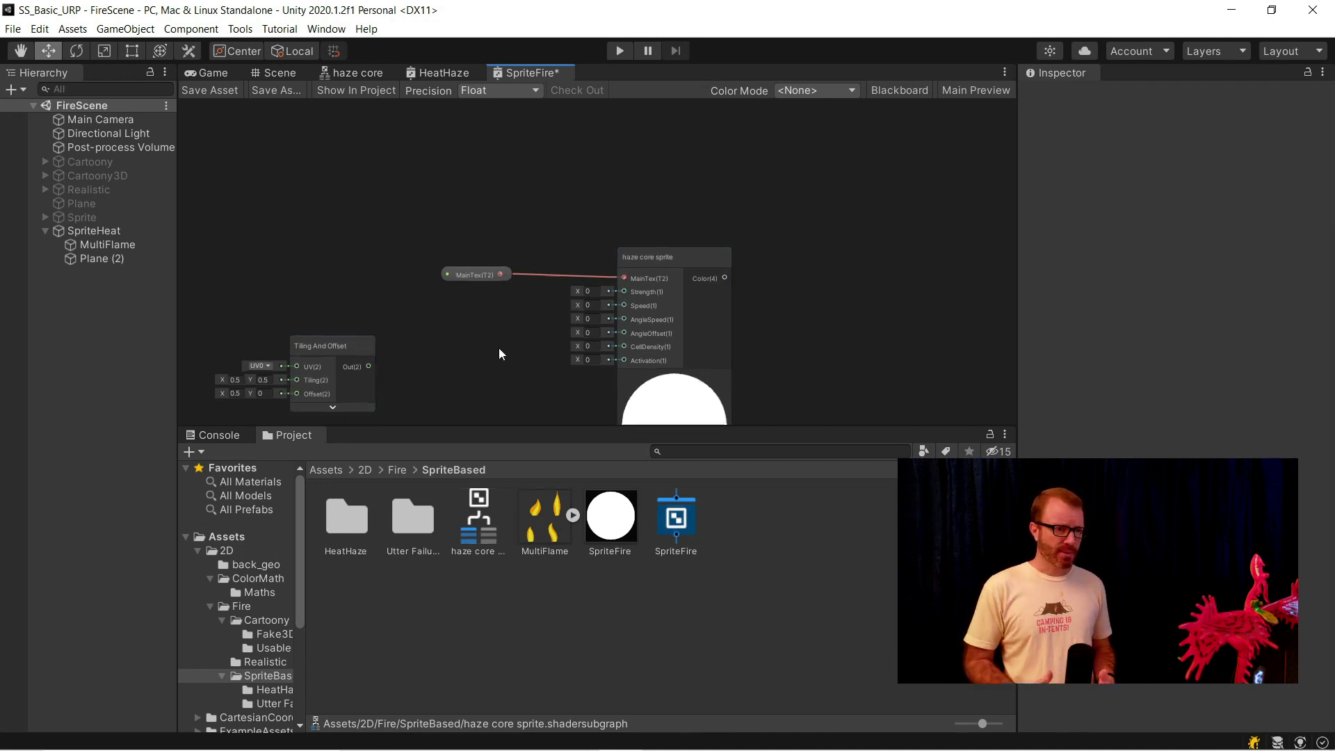
pyautogui.moveTo(499, 348); pyautogui.dragTo(428, 248, button='middle')
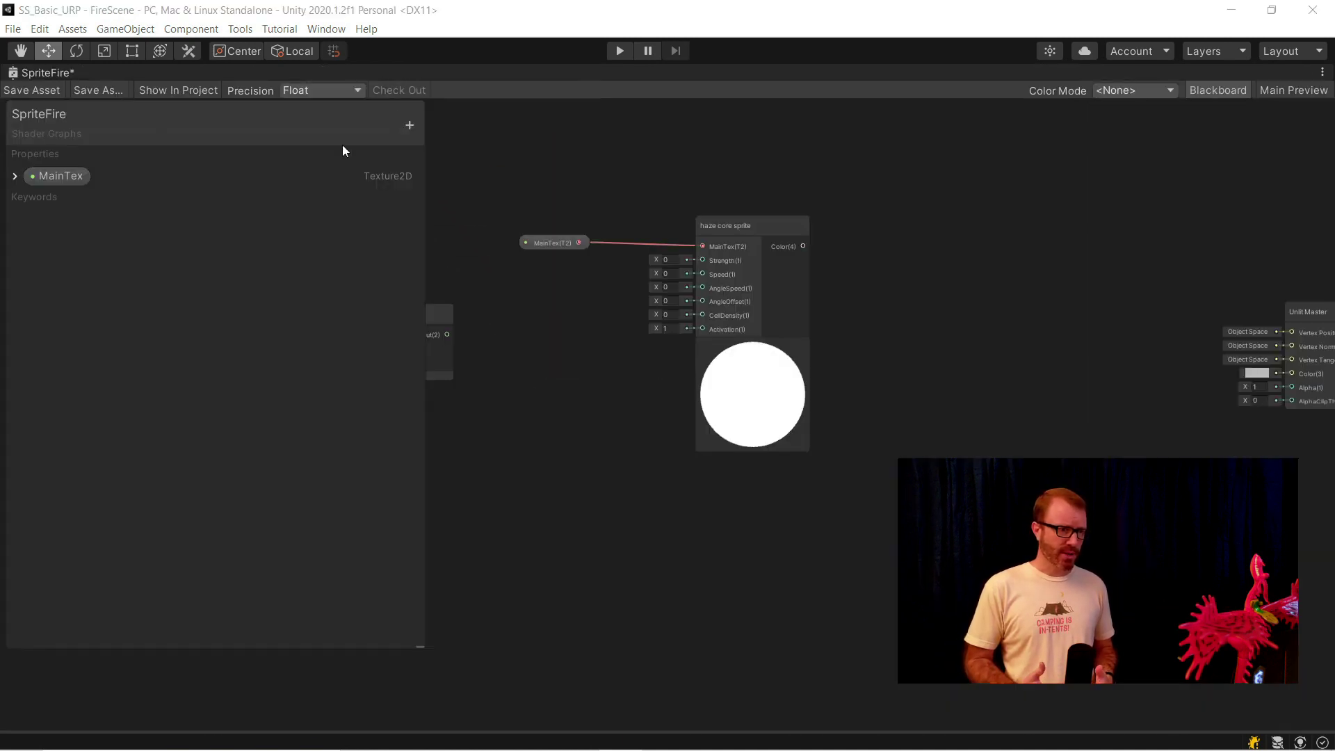
# Add a Vector1 property named Strength with a default of 0.005 to the SpriteFire graph.
pyautogui.click(410, 125)
pyautogui.click(445, 135)
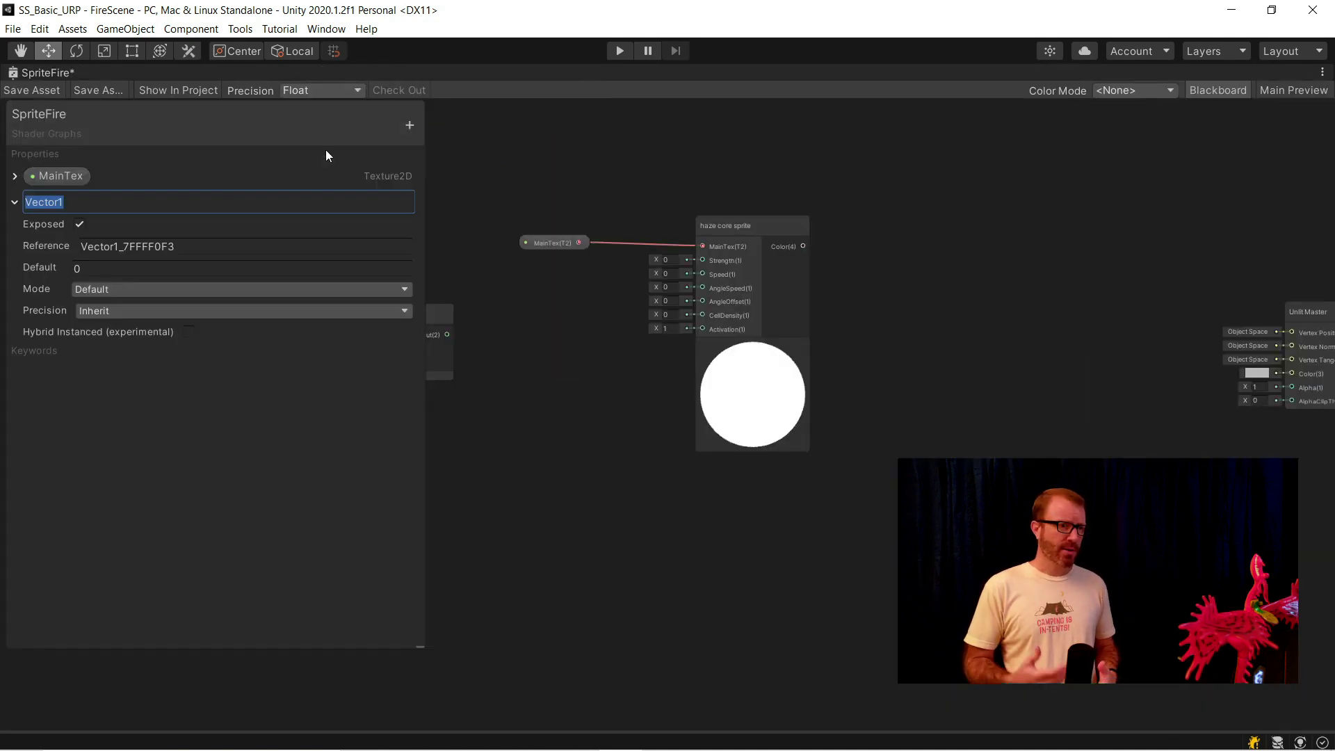
pyautogui.click(325, 148)
pyautogui.doubleClick(64, 202)
pyautogui.write('S')
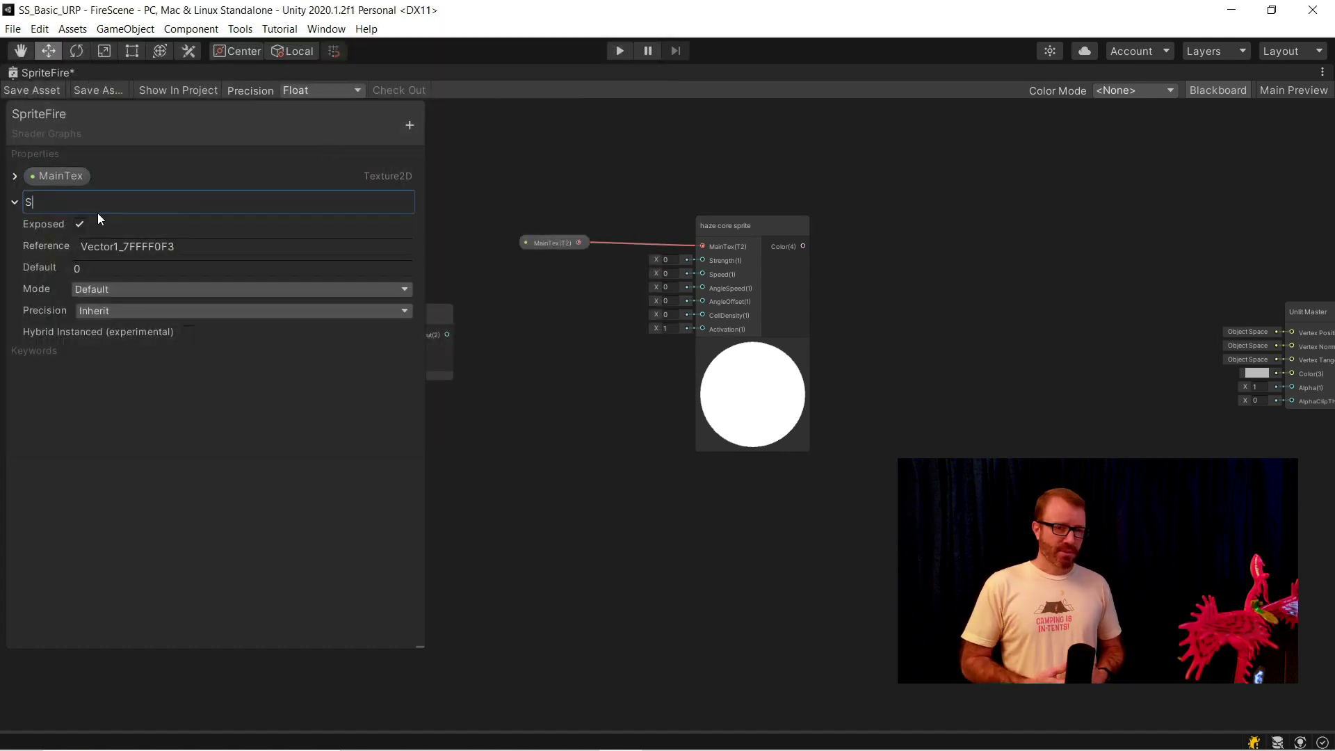
pyautogui.write('trength')
pyautogui.press('Tab')
pyautogui.write('0.005')
# Add a Vector1 property named Speed with a default of 0.125.
pyautogui.click(410, 125)
pyautogui.click(438, 128)
pyautogui.write('Sp')
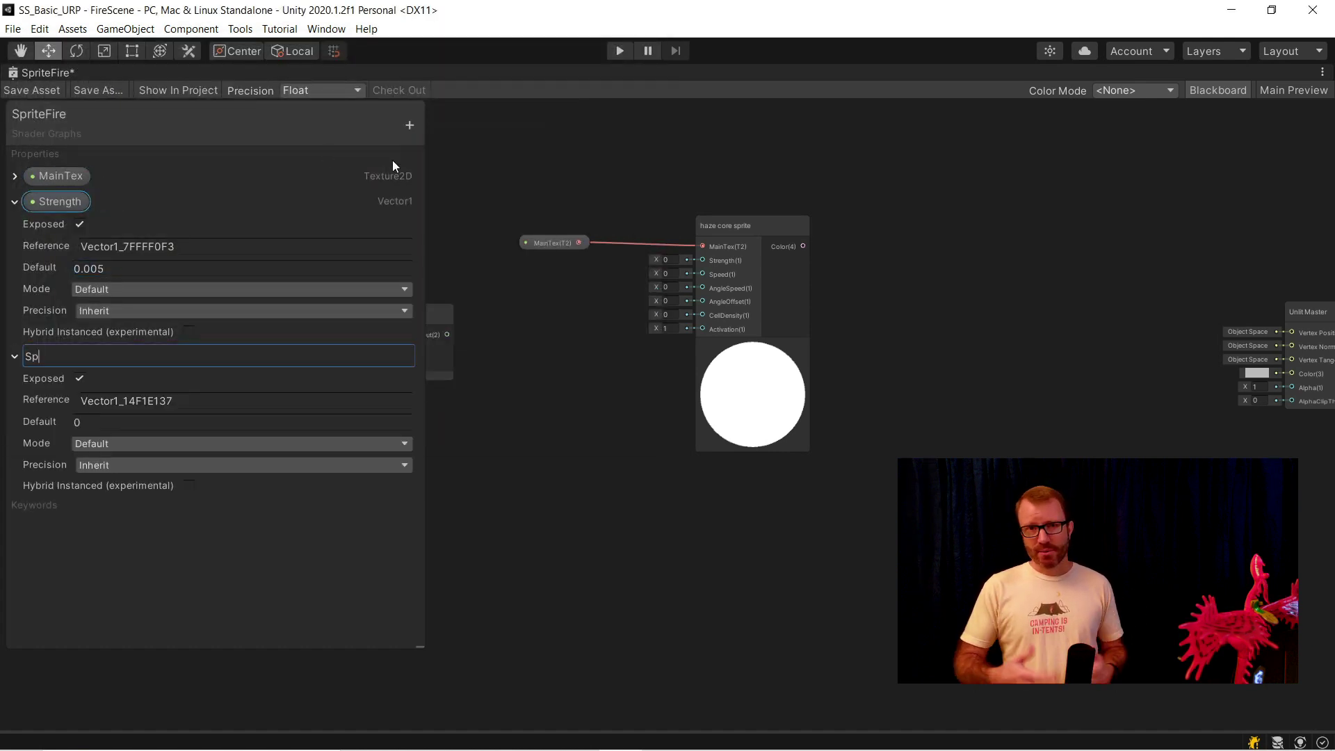
pyautogui.write('eed')
pyautogui.press('Tab')
pyautogui.write('0.125')
# Add a Vector1 property named AngleOffset with a default of 30.
pyautogui.click(409, 125)
pyautogui.click(438, 128)
pyautogui.write('AngleOffset')
pyautogui.press('Tab')
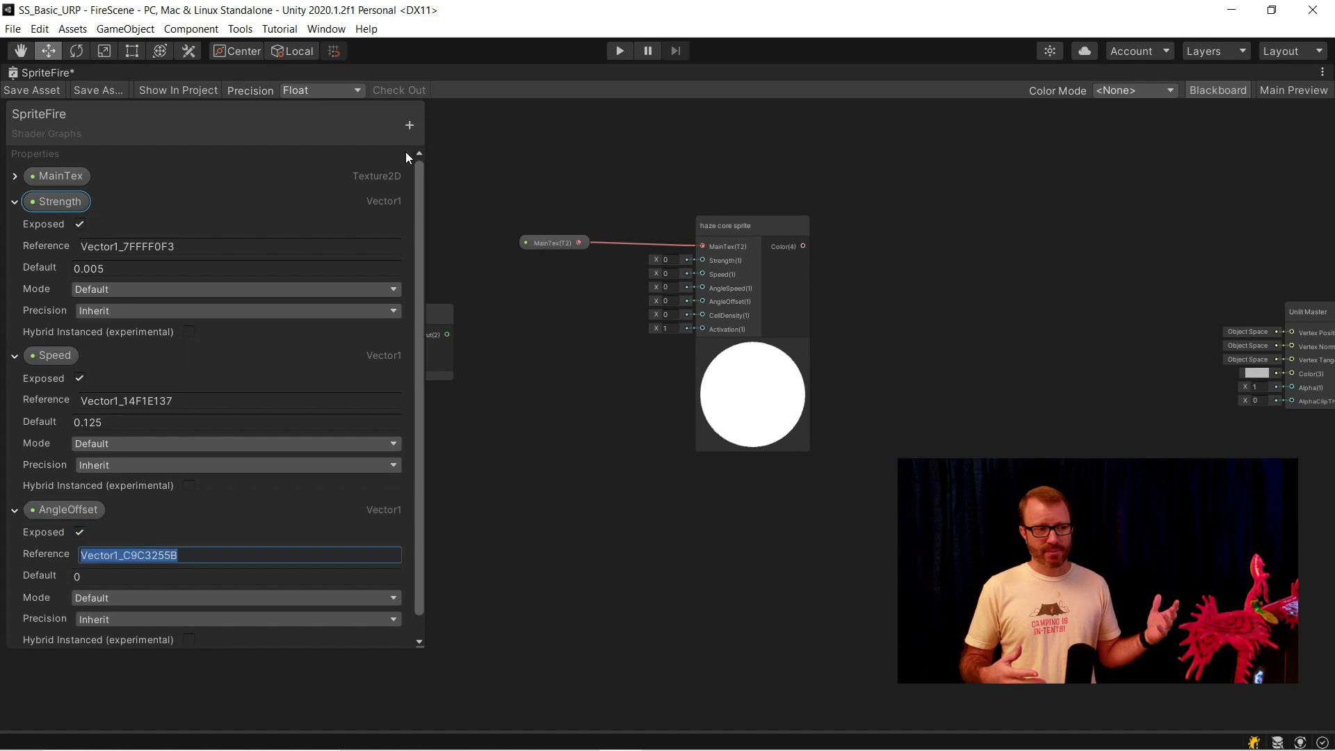
pyautogui.press('Tab')
pyautogui.write('30')
# Add a Vector1 property named AngleSpeed with a default of 10.
pyautogui.click(410, 125)
pyautogui.click(507, 136)
pyautogui.write('AngleS')
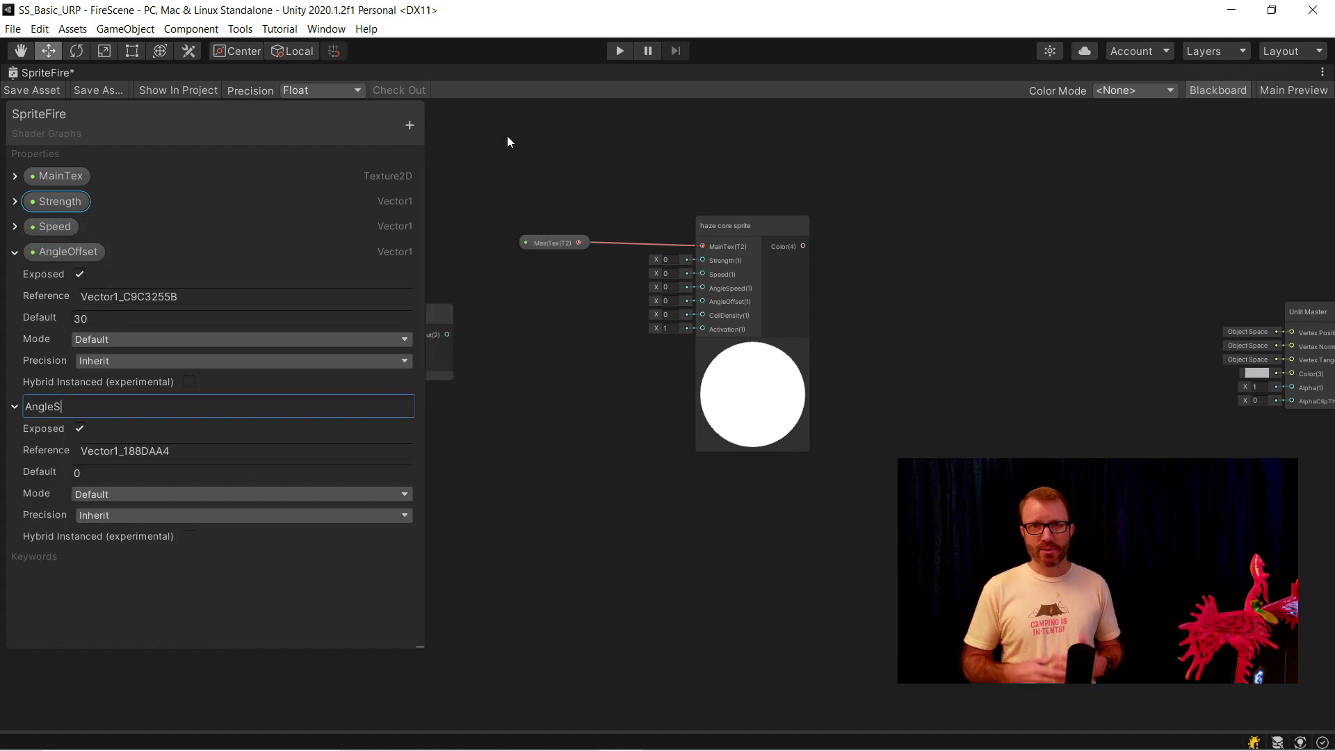
pyautogui.write('peed')
pyautogui.press('Tab')
pyautogui.press('Tab')
pyautogui.write('10')
# Add a Vector1 property named CellDensity with a default of 50.
pyautogui.click(410, 125)
pyautogui.click(416, 131)
pyautogui.write('CellD')
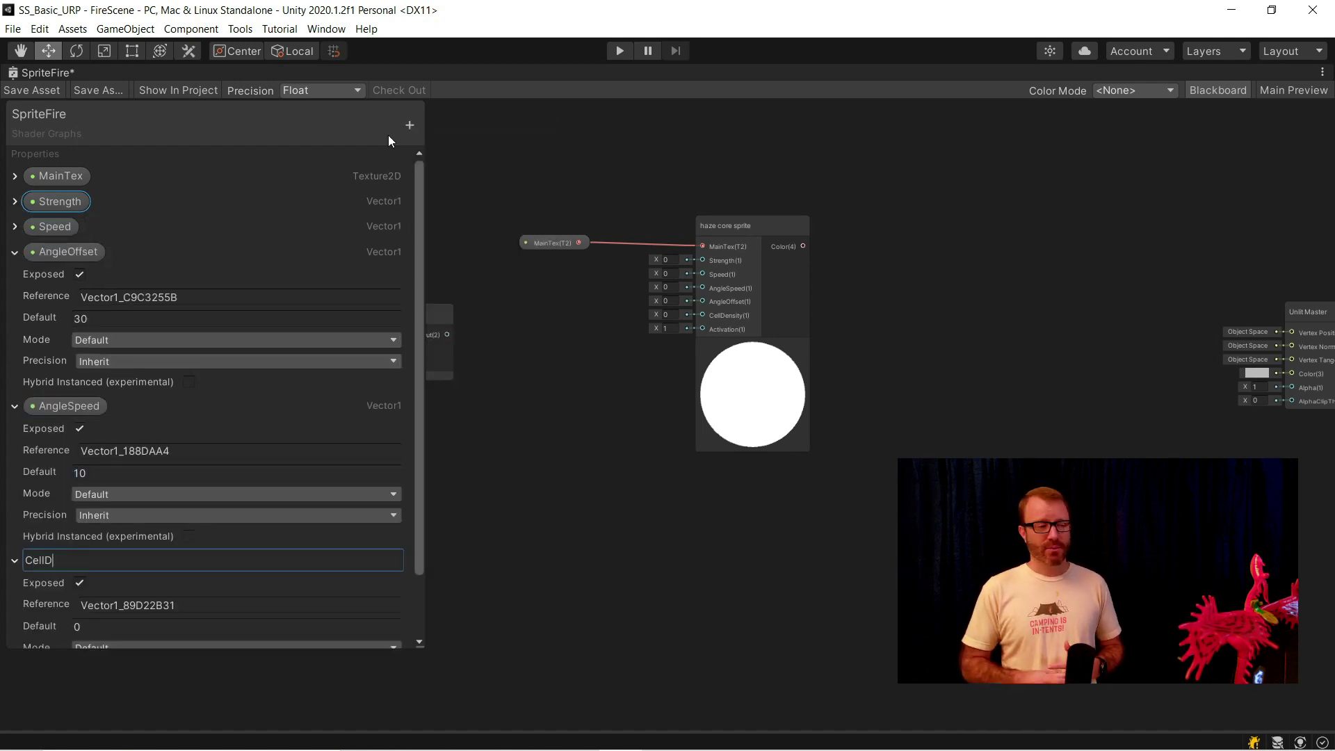
pyautogui.write('ensity')
pyautogui.press('Tab')
pyautogui.press('Tab')
pyautogui.write('50')
# Place the Strength, Speed, AngleOffset, AngleSpeed and CellDensity properties in the graph as nodes and hide the Blackboard.
pyautogui.moveTo(60, 201); pyautogui.dragTo(616, 521)
pyautogui.moveTo(55, 226); pyautogui.dragTo(625, 555)
pyautogui.moveTo(68, 251); pyautogui.dragTo(626, 591)
pyautogui.moveTo(69, 406); pyautogui.dragTo(659, 634)
pyautogui.moveTo(68, 560); pyautogui.dragTo(214, 602)
pyautogui.click(1190, 91)
# Connect Strength, Speed, AngleSpeed, AngleOffset and CellDensity to the matching haze core sprite inputs and stack the property nodes below MainTex.
pyautogui.moveTo(641, 520); pyautogui.dragTo(541, 272)
pyautogui.moveTo(621, 553); pyautogui.dragTo(547, 303)
pyautogui.scroll(6, 645, 288)
pyautogui.click(641, 339)
pyautogui.moveTo(475, 328); pyautogui.dragTo(571, 509)
pyautogui.moveTo(495, 409); pyautogui.dragTo(777, 318)
pyautogui.moveTo(498, 499); pyautogui.dragTo(400, 356)
pyautogui.moveTo(400, 399); pyautogui.dragTo(399, 416)
pyautogui.moveTo(542, 456); pyautogui.dragTo(417, 320)
pyautogui.moveTo(432, 358); pyautogui.dragTo(428, 320)
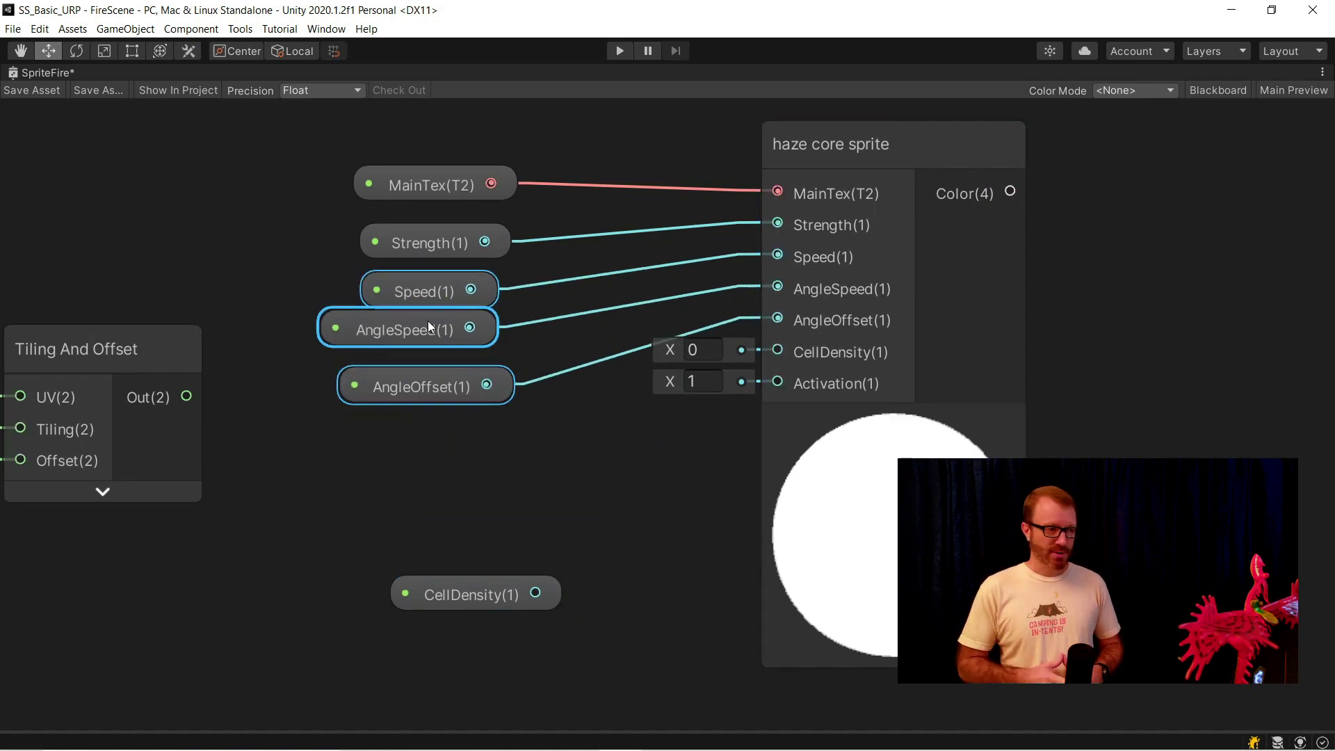
pyautogui.moveTo(535, 593); pyautogui.dragTo(469, 438)
# Connect haze core sprite's Color output to the Unlit Master's Color and, through a new Split node's A output, to its Alpha.
pyautogui.scroll(-3, 1244, 412)
pyautogui.moveTo(1244, 411); pyautogui.dragTo(632, 452, button='middle')
pyautogui.scroll(-2, 631, 453)
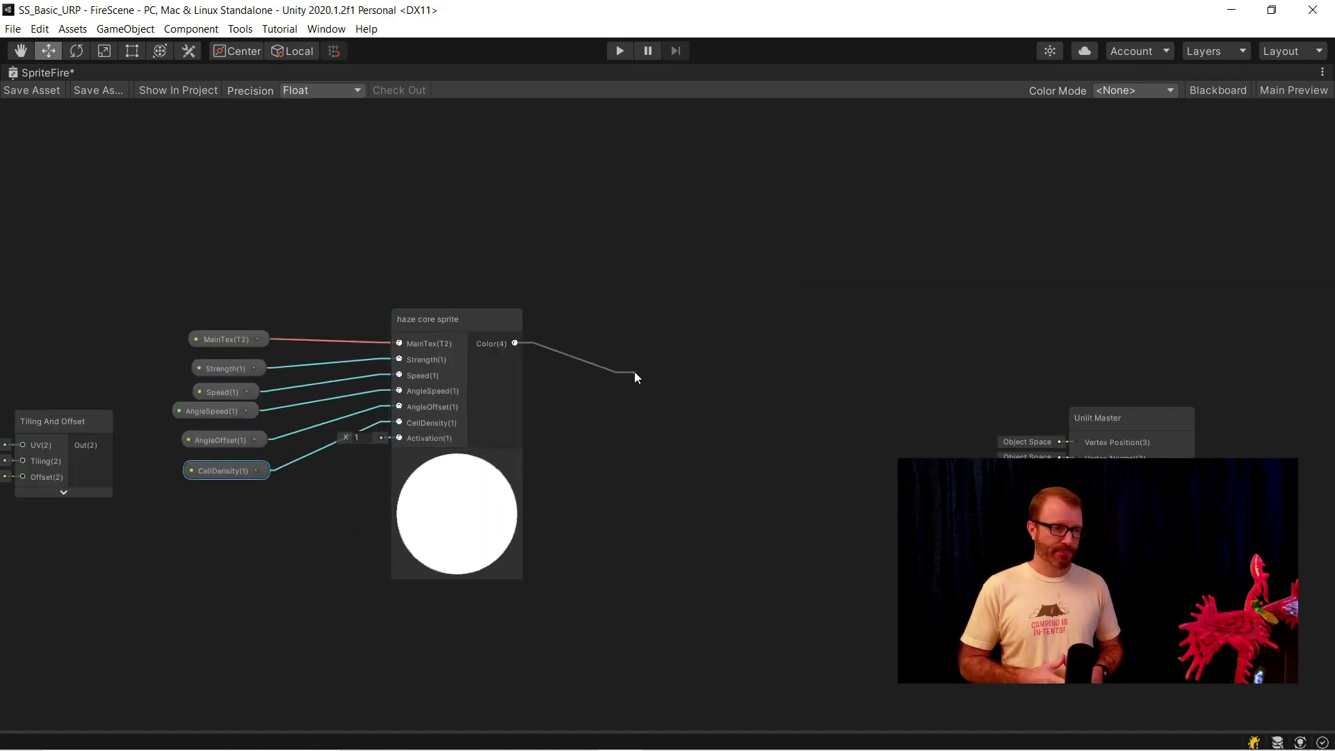
pyautogui.write('spl')
pyautogui.moveTo(634, 377); pyautogui.dragTo(601, 418)
pyautogui.press('Return')
pyautogui.moveTo(514, 342); pyautogui.dragTo(1077, 489)
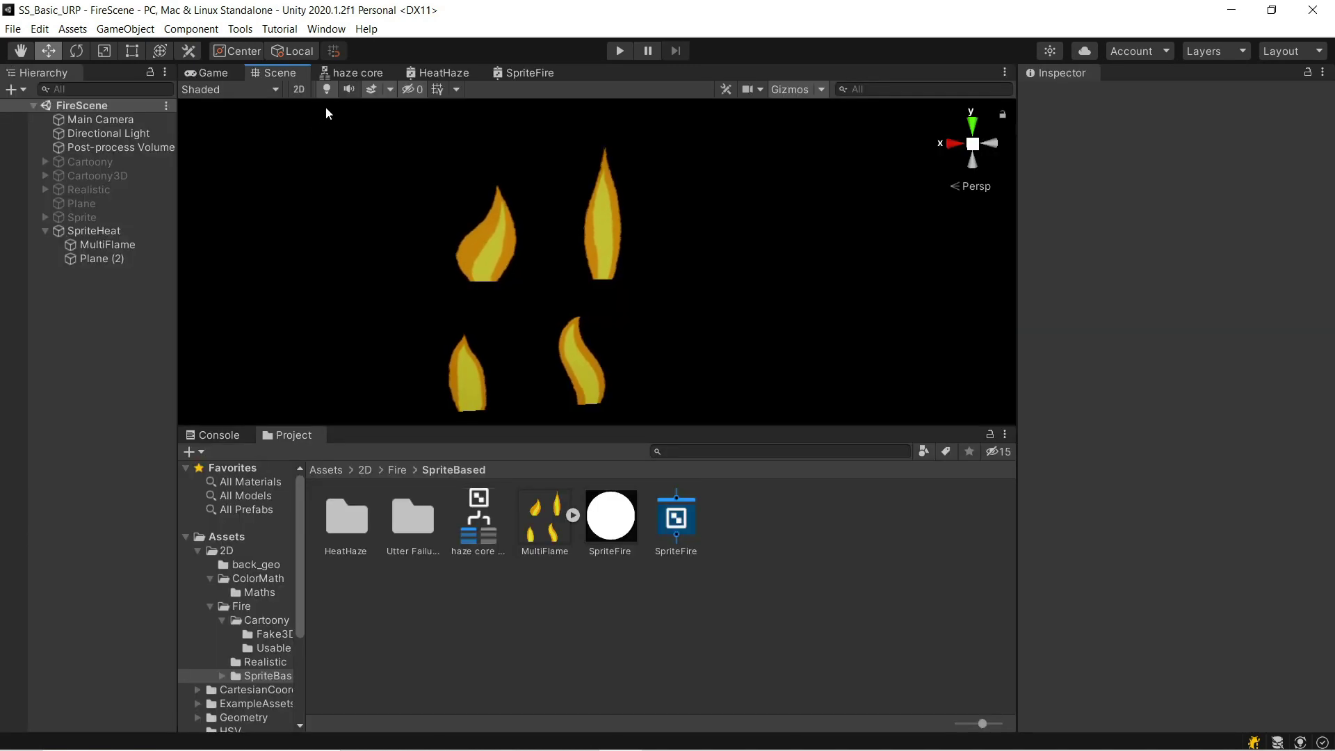
# Open the haze core sprite sub graph from the SpriteFire graph and maximize its window.
pyautogui.click(528, 72)
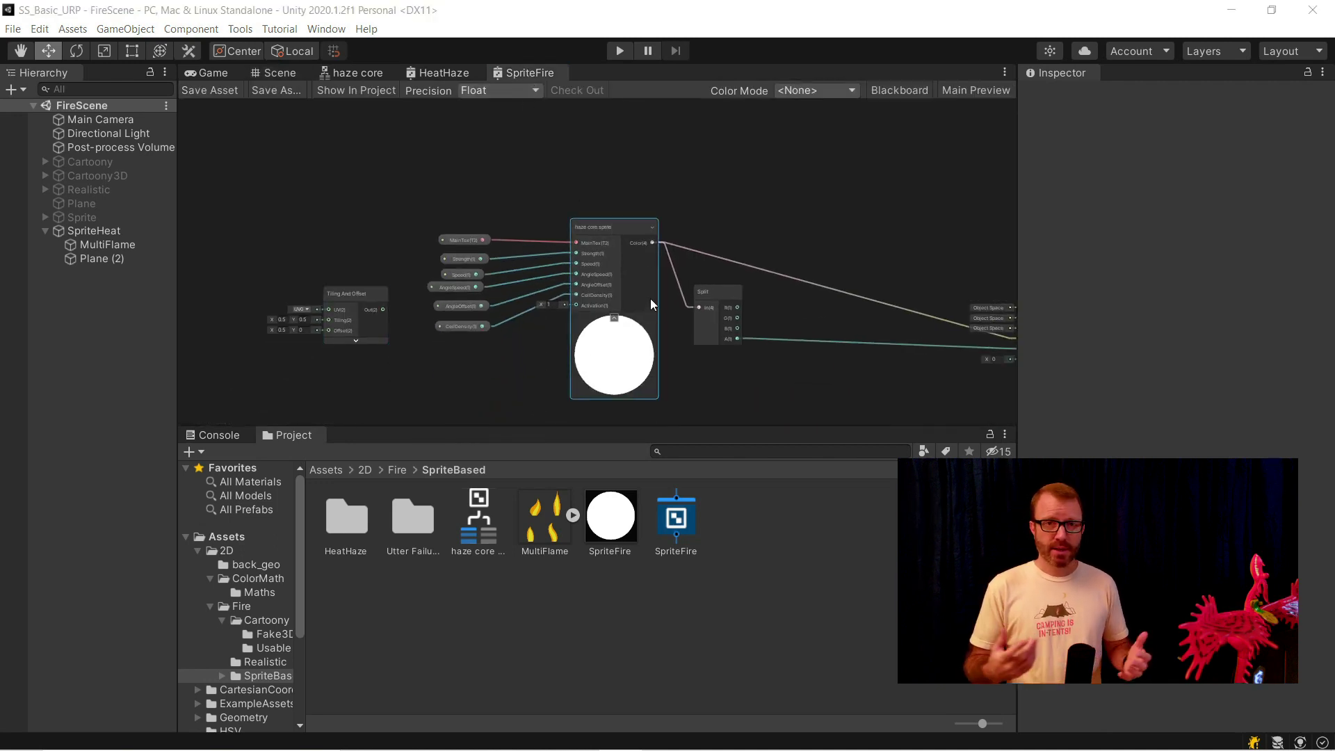
pyautogui.moveTo(1334, 90); pyautogui.dragTo(693, 95)
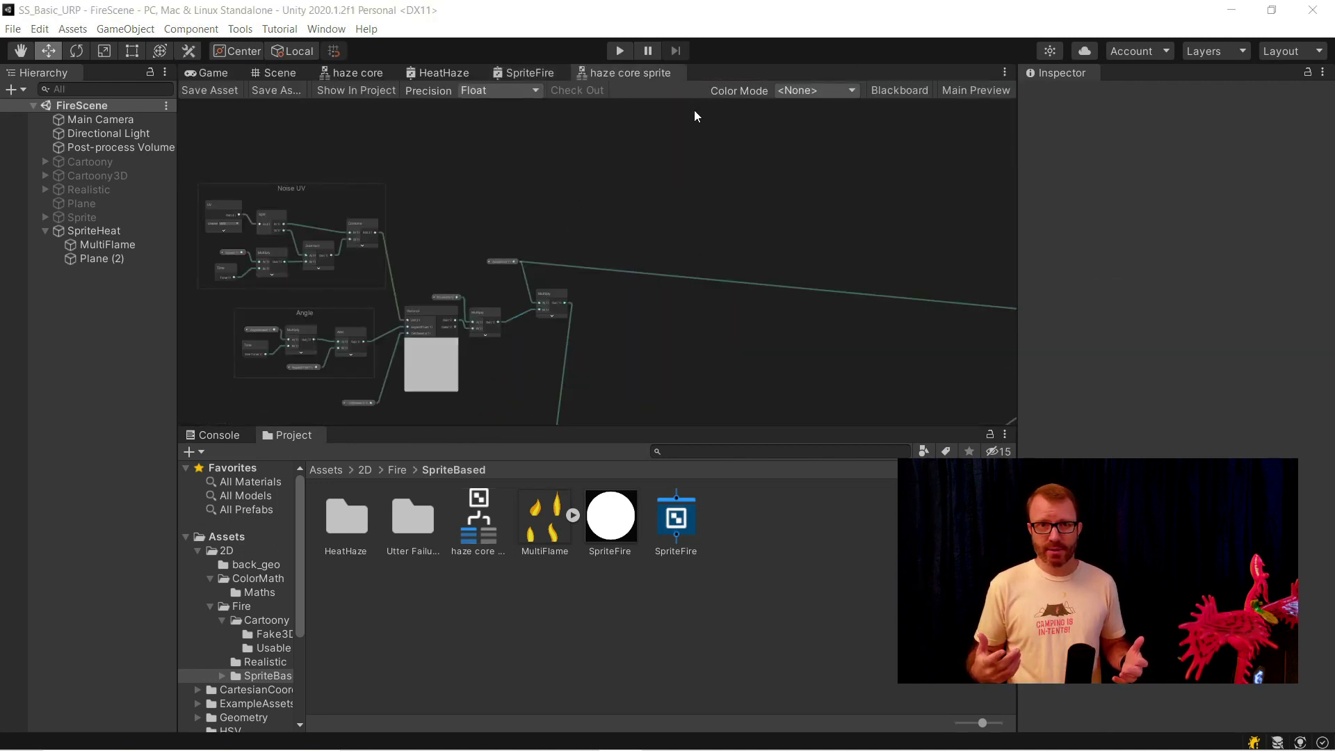
pyautogui.click(649, 73)
pyautogui.hotkey('shift', 'space')
pyautogui.scroll(3, 110, 313)
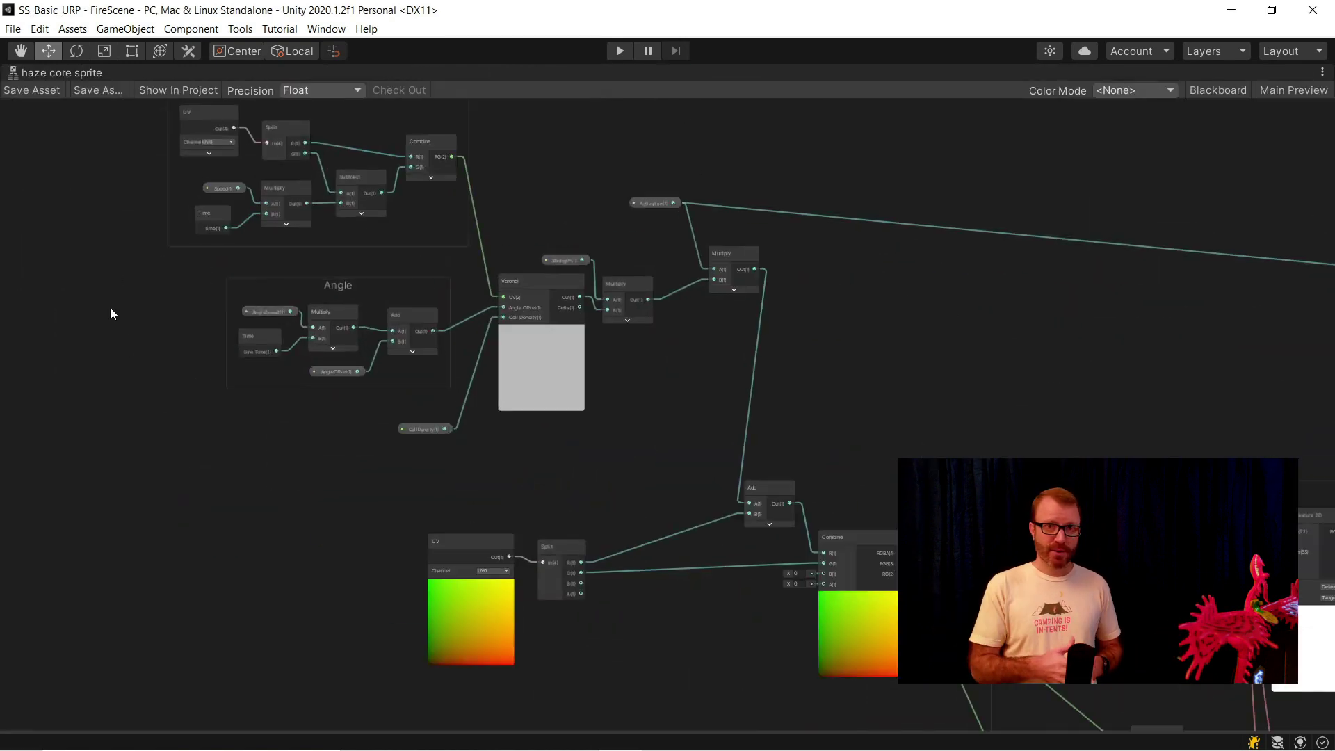
# Move the Noise UV group's UV node farther away from its Split node.
pyautogui.click(214, 122)
pyautogui.moveTo(138, 466); pyautogui.dragTo(383, 521, button='middle')
pyautogui.scroll(-2, 383, 521)
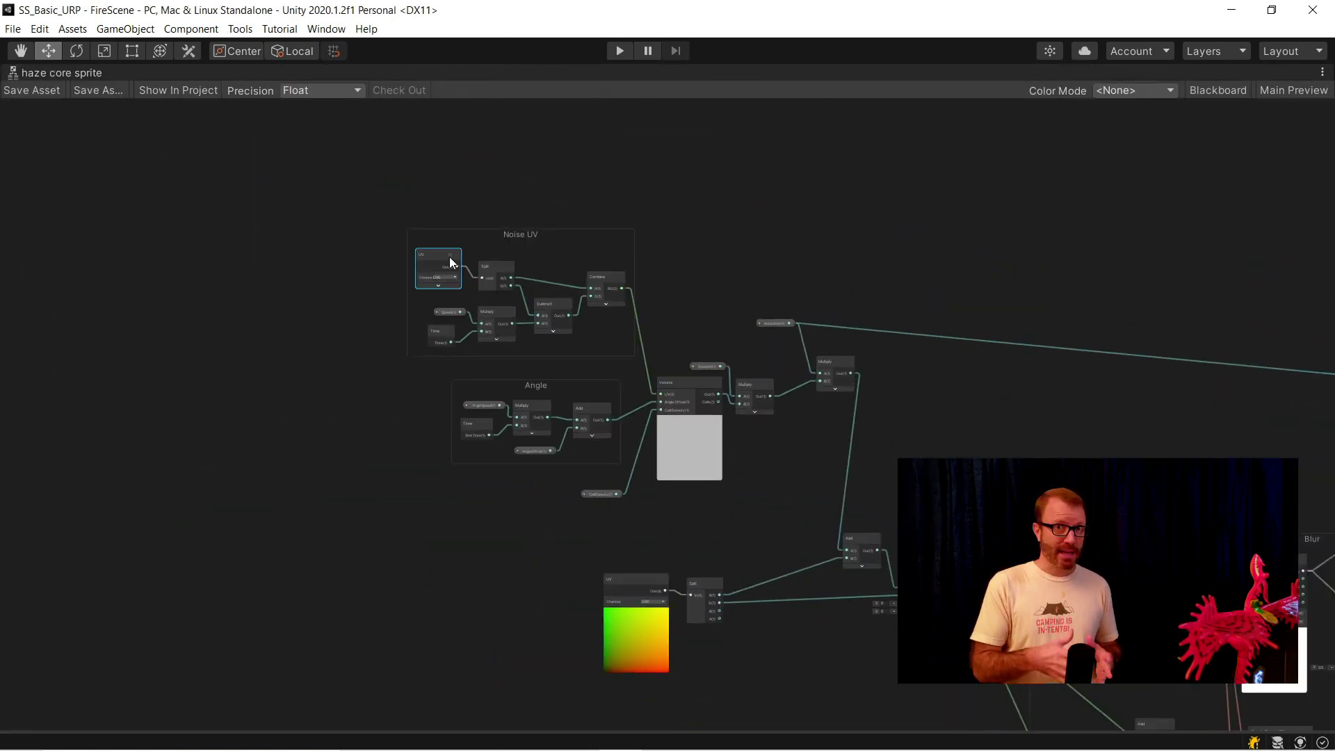
pyautogui.moveTo(360, 276); pyautogui.dragTo(374, 270)
pyautogui.rightClick(367, 271)
pyautogui.click(253, 411)
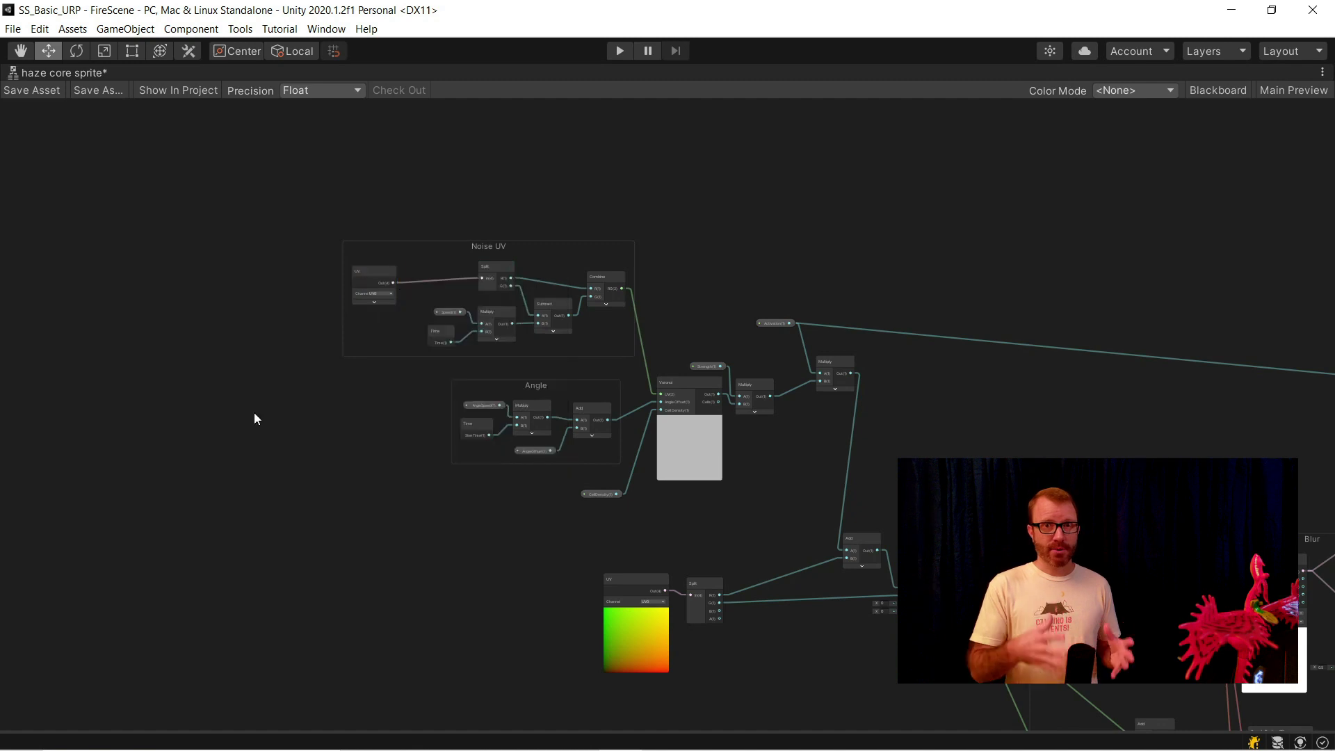
# Move the lower UV node outside the groups, feed both Split nodes from it through a new Preview node, and remove the Noise UV group's UV node.
pyautogui.moveTo(630, 582); pyautogui.dragTo(186, 380)
pyautogui.write('preview')
pyautogui.press('Return')
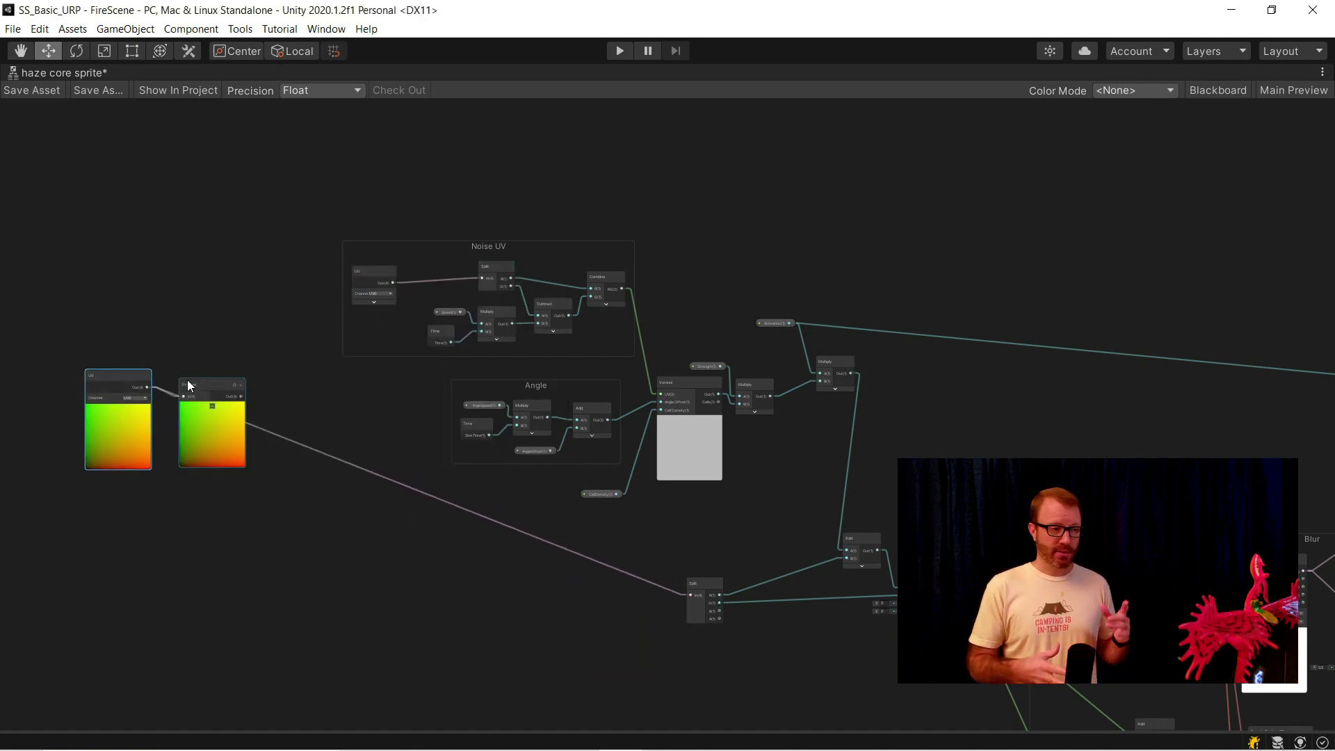
pyautogui.scroll(2, 187, 379)
pyautogui.click(226, 422)
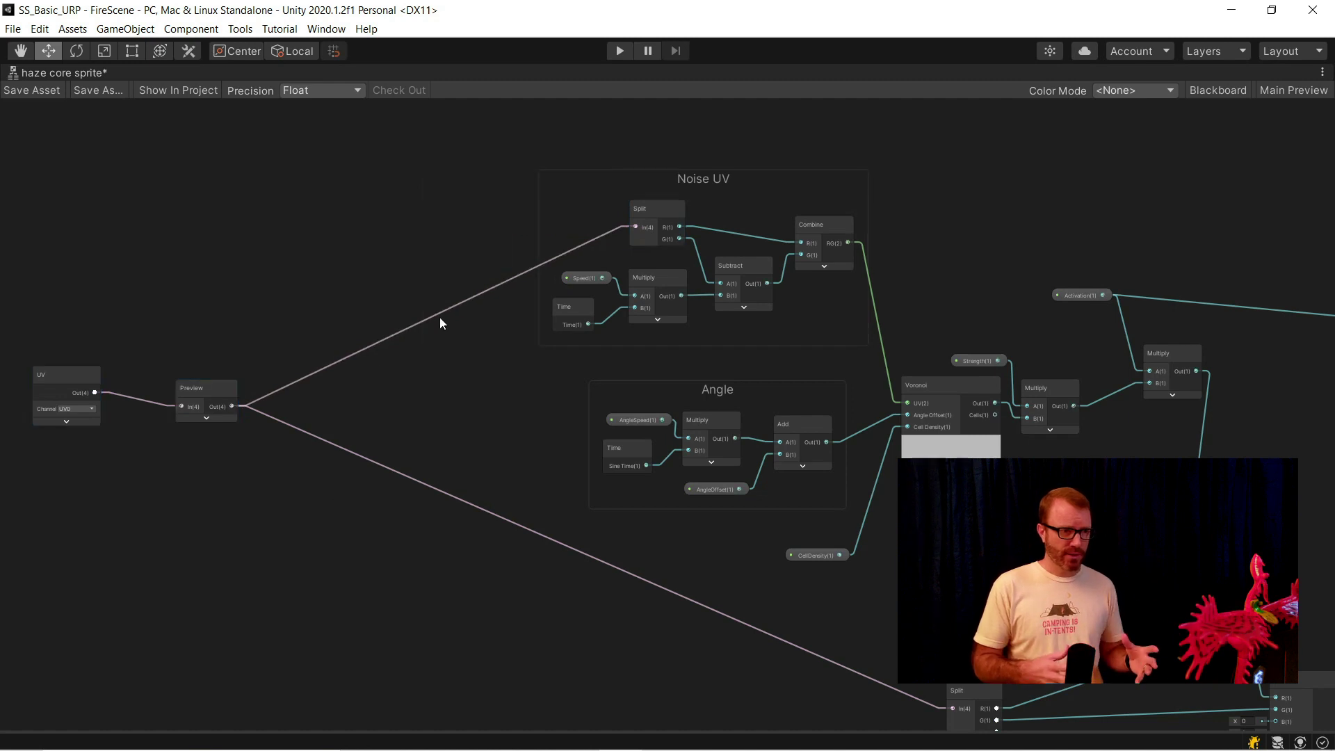
# Add a Vector2 property named UV to the haze core sprite sub graph.
pyautogui.scroll(2, 81, 447)
pyautogui.moveTo(81, 447); pyautogui.dragTo(352, 451, button='middle')
pyautogui.click(1232, 90)
pyautogui.click(407, 120)
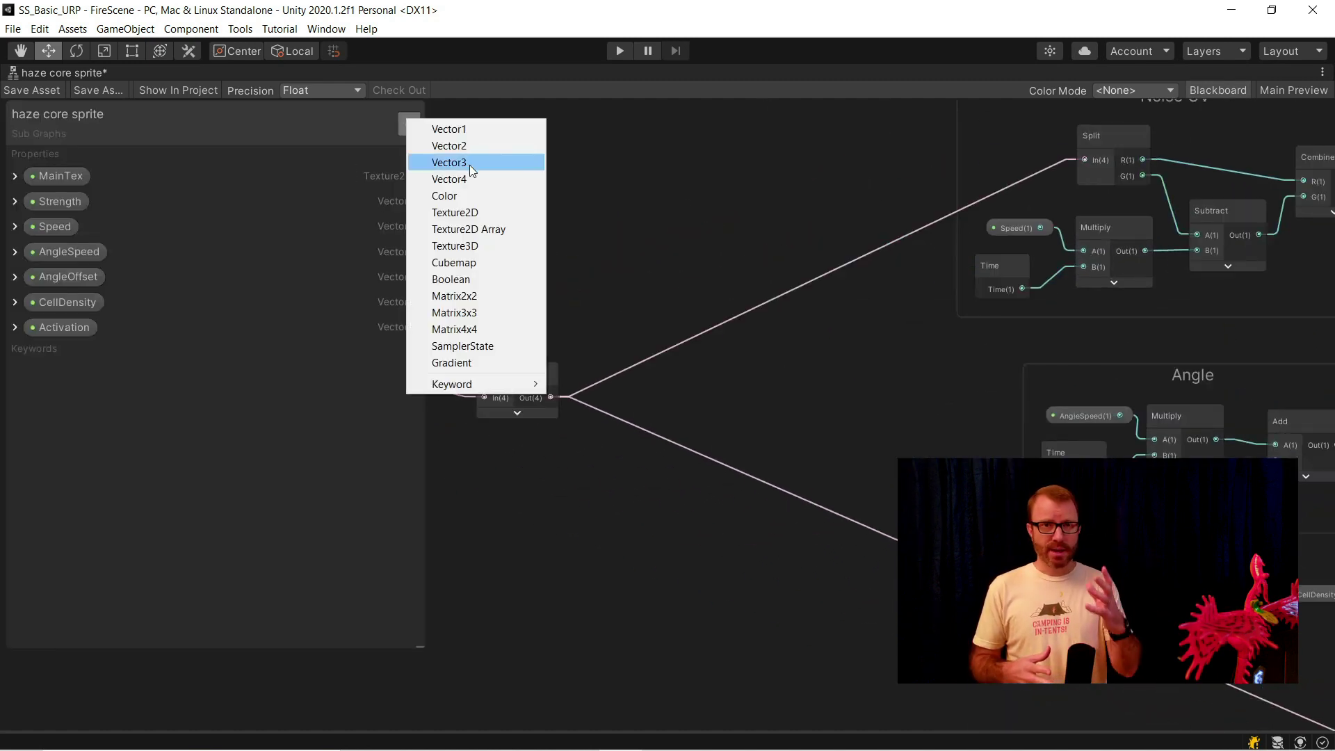
pyautogui.click(438, 149)
pyautogui.write('UV')
pyautogui.press('Return')
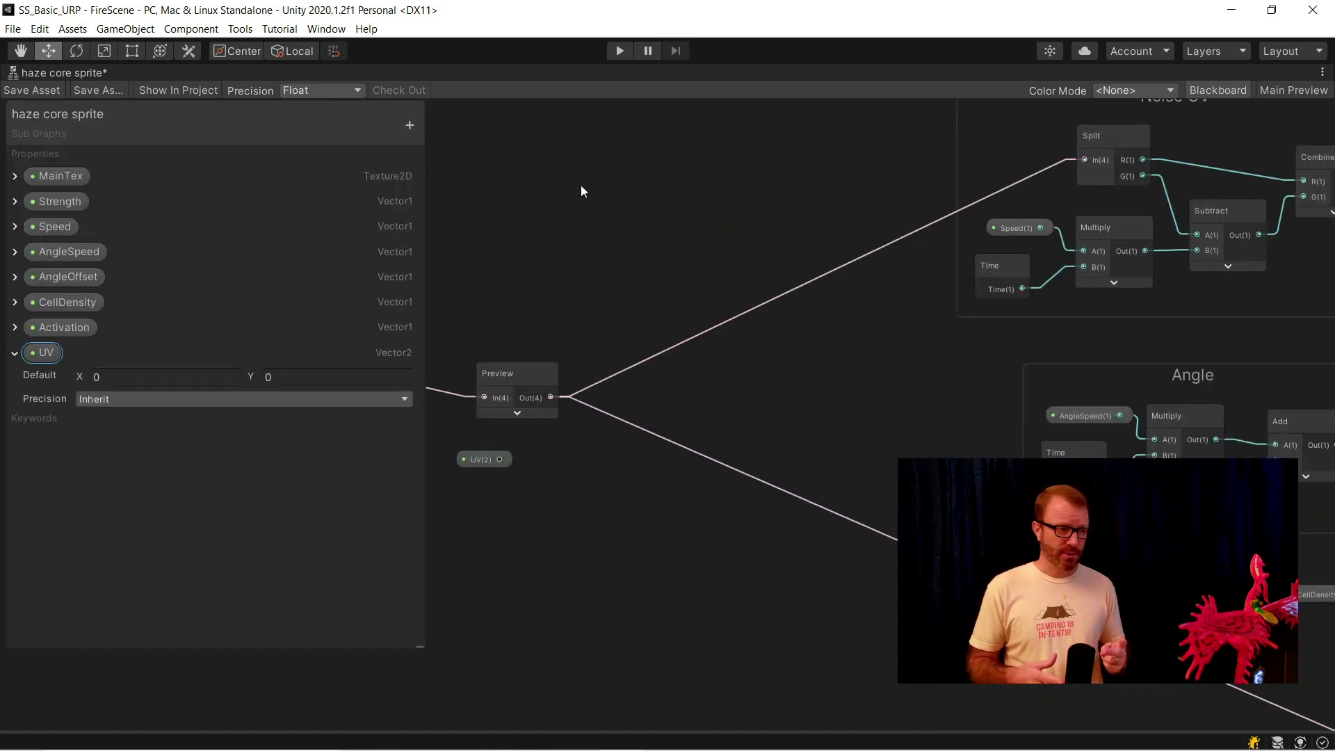
# Feed the Preview node from the UV property instead of the UV node, set the UV node aside, and save the sub graph.
pyautogui.click(1218, 89)
pyautogui.moveTo(459, 410); pyautogui.dragTo(485, 398)
pyautogui.moveTo(306, 367); pyautogui.dragTo(323, 324)
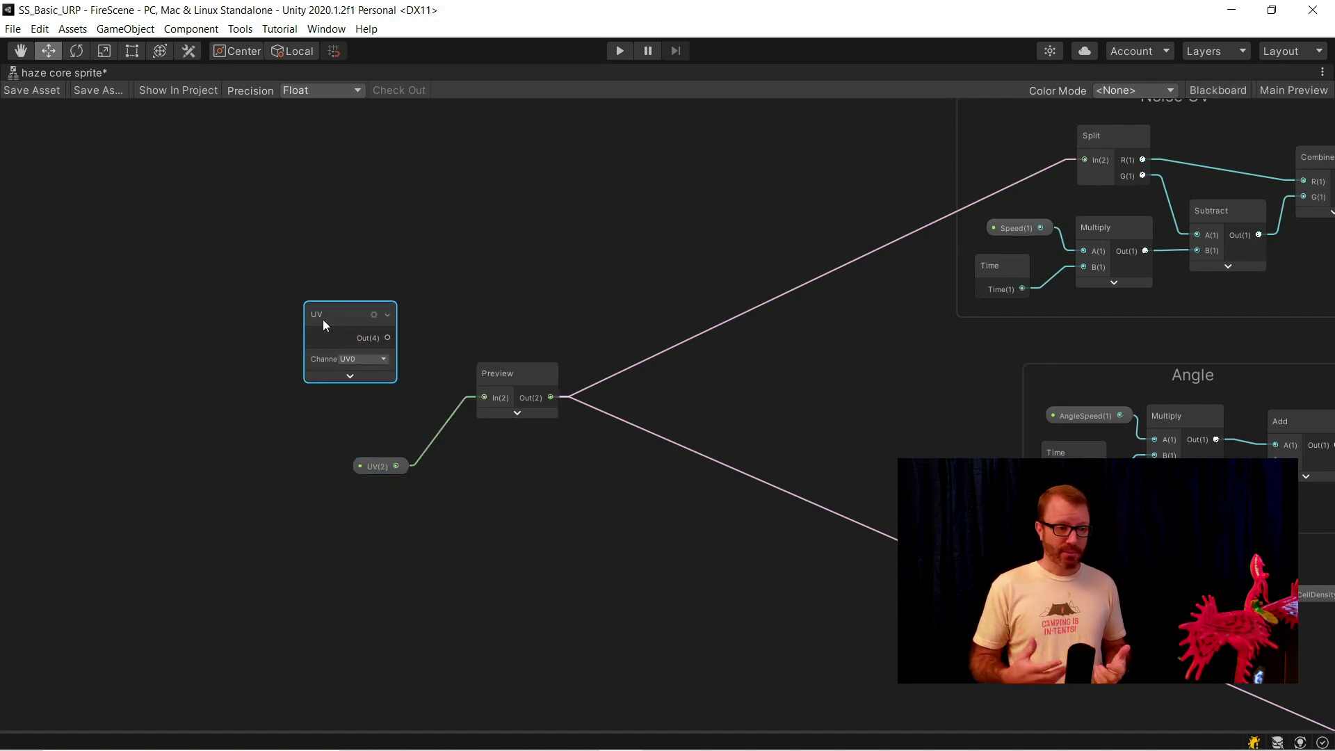
pyautogui.hotkey('ctrl', 's')
pyautogui.scroll(-5, 831, 295)
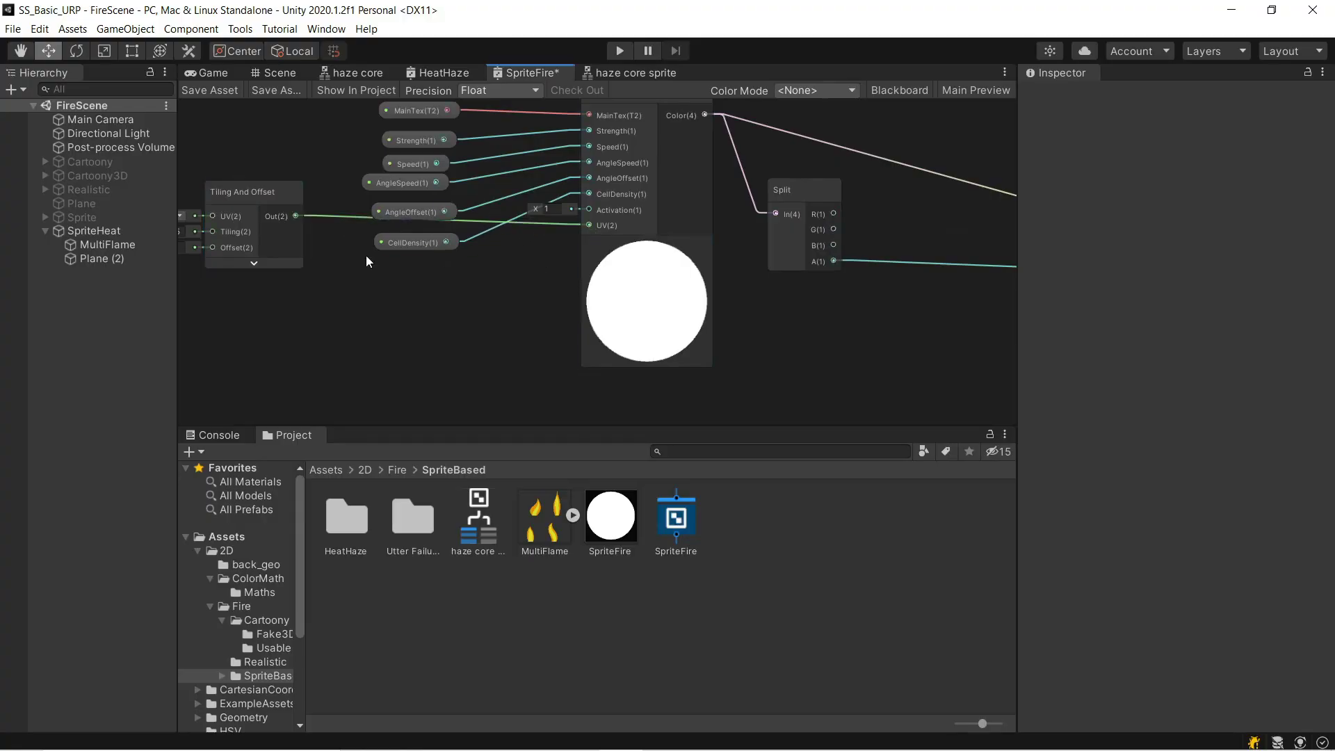
# Save the SpriteFire graph and select the SpriteFire material with the scene in view.
pyautogui.scroll(-2, 393, 325)
pyautogui.moveTo(441, 298); pyautogui.dragTo(397, 201)
pyautogui.click(327, 167)
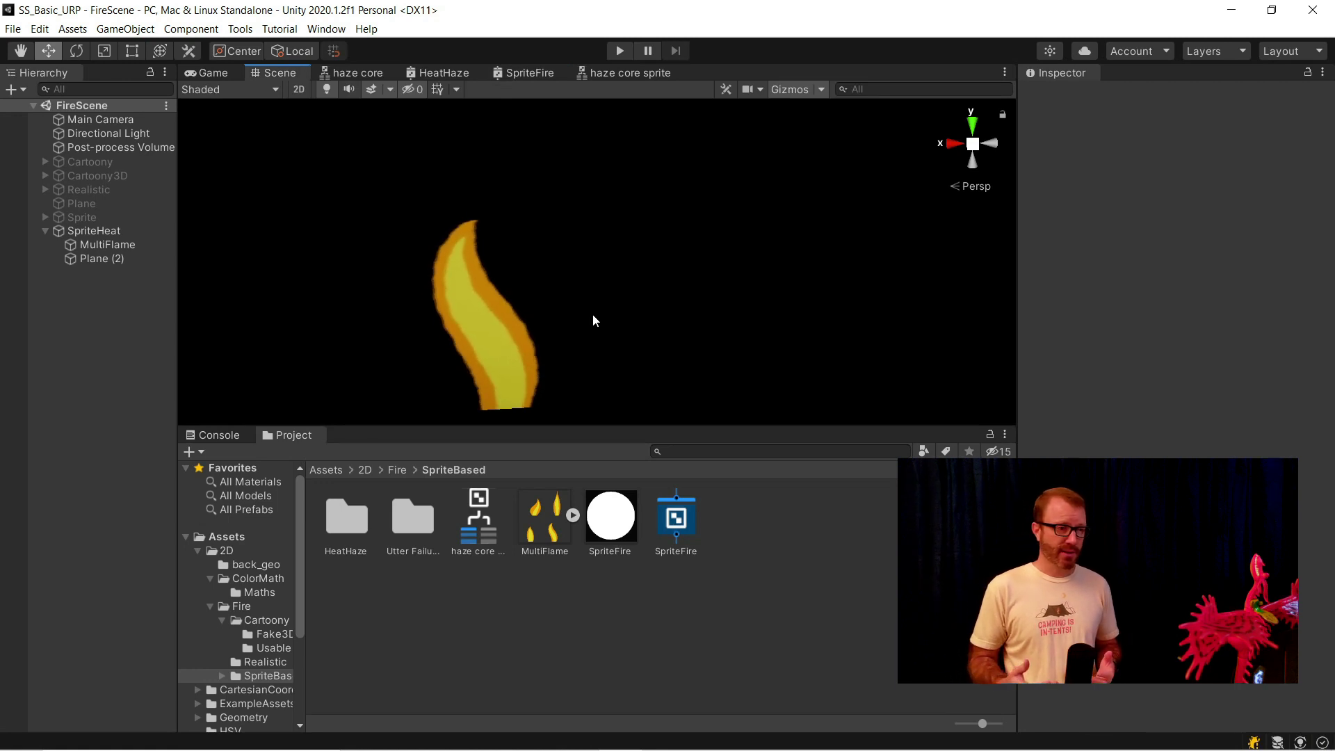
pyautogui.click(611, 516)
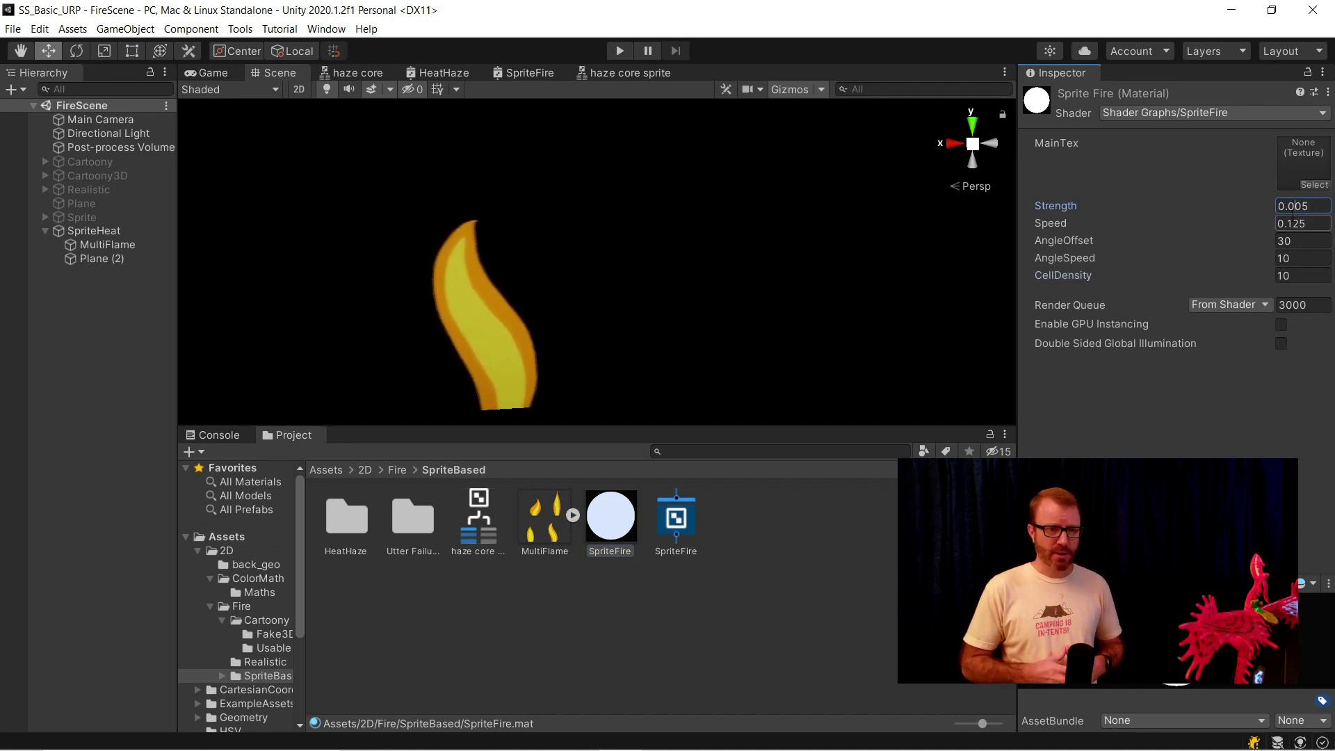
# Set the SpriteFire material's Strength to 0.05, and try CellDensity at 5 before setting it to 4.
pyautogui.press('BackSpace')
pyautogui.click(1295, 276)
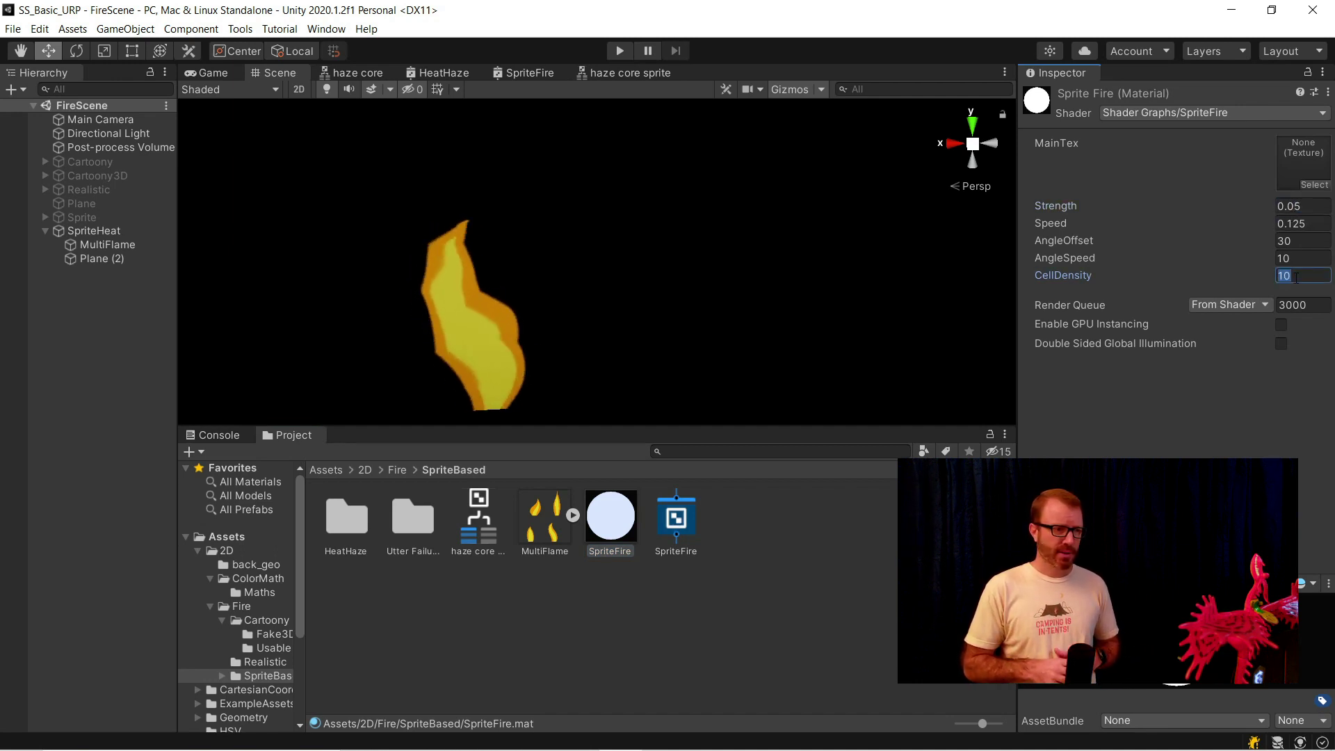
pyautogui.write('5')
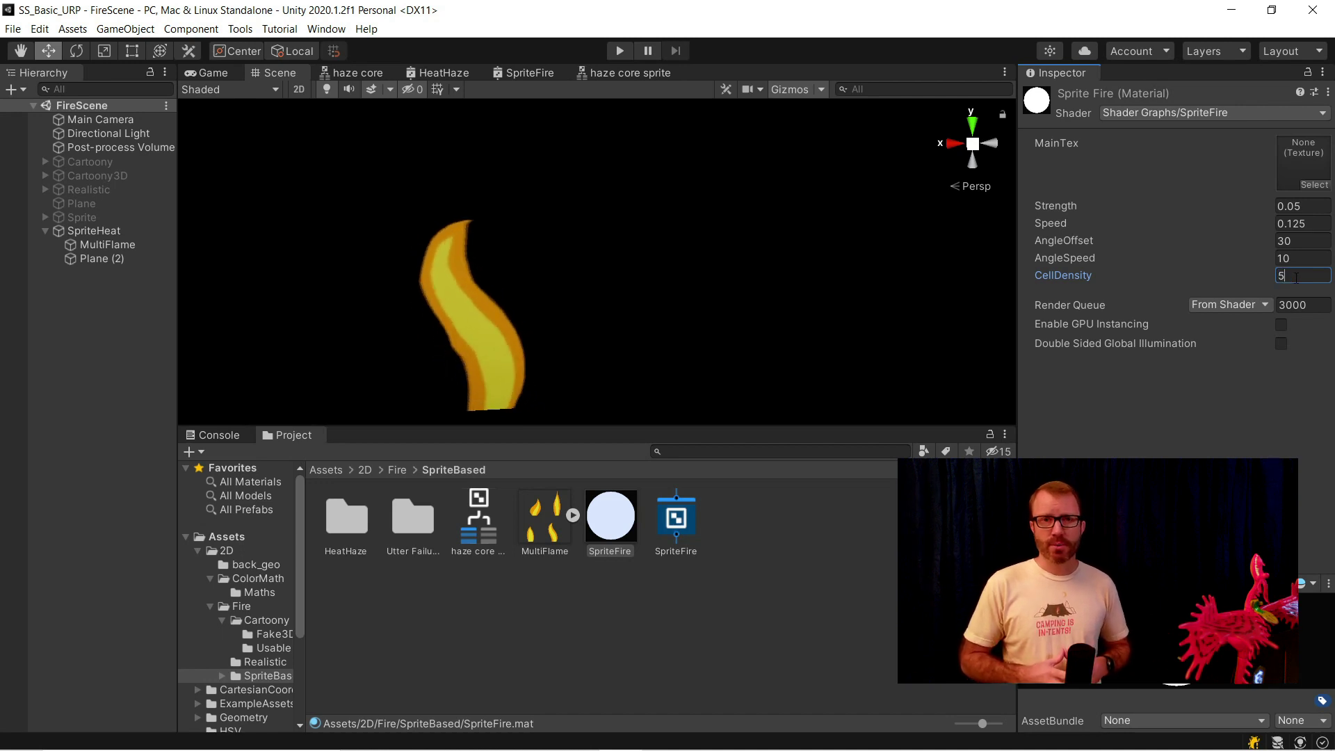
pyautogui.doubleClick(1296, 280)
pyautogui.write('4')
# Set the SpriteFire material's Strength to 0.02, AngleSpeed to 2 and Speed to 0.25.
pyautogui.click(1304, 207)
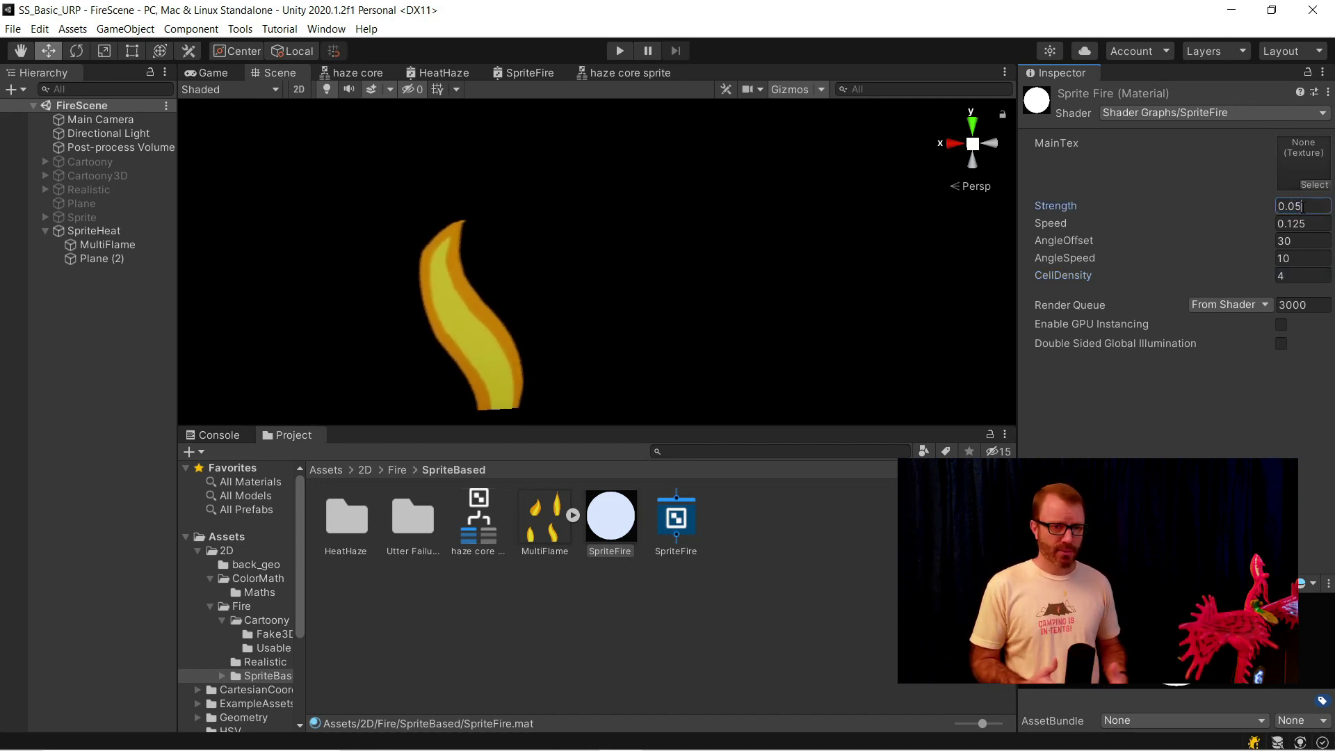
pyautogui.press('BackSpace')
pyautogui.write('2')
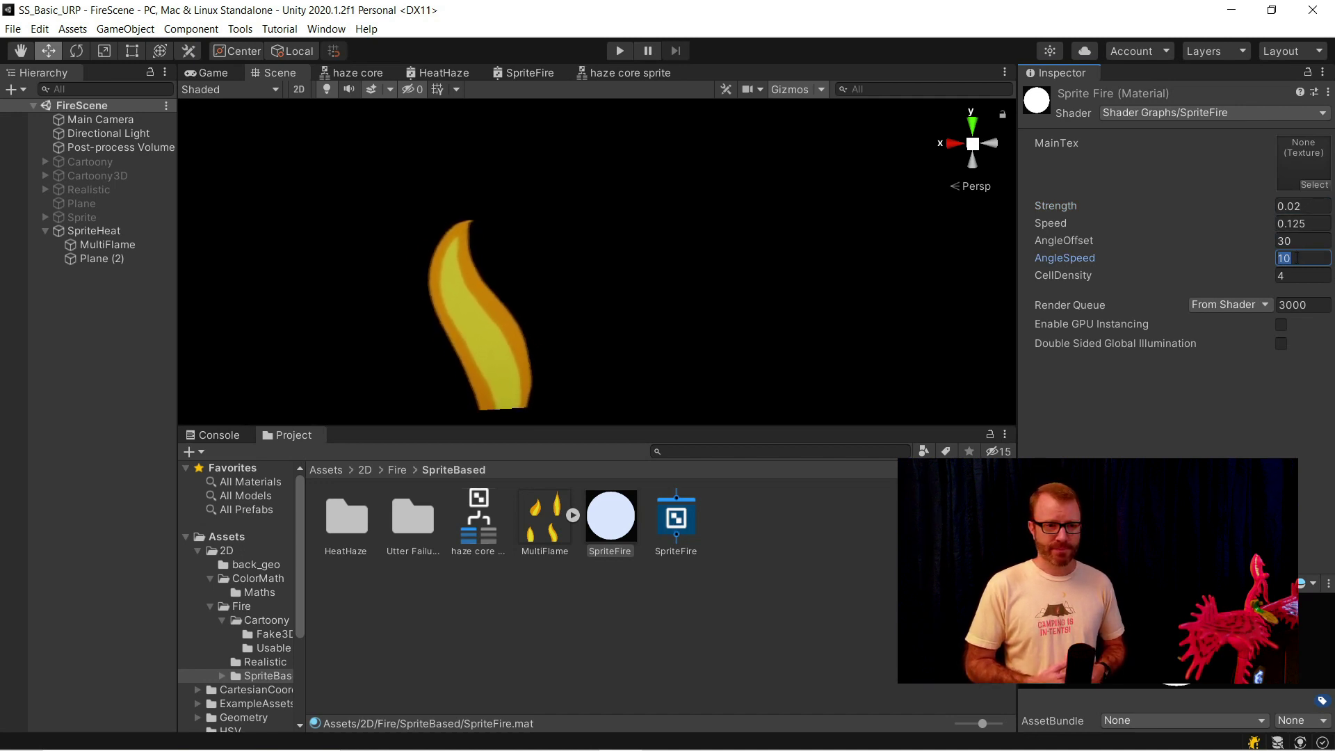
pyautogui.write('2')
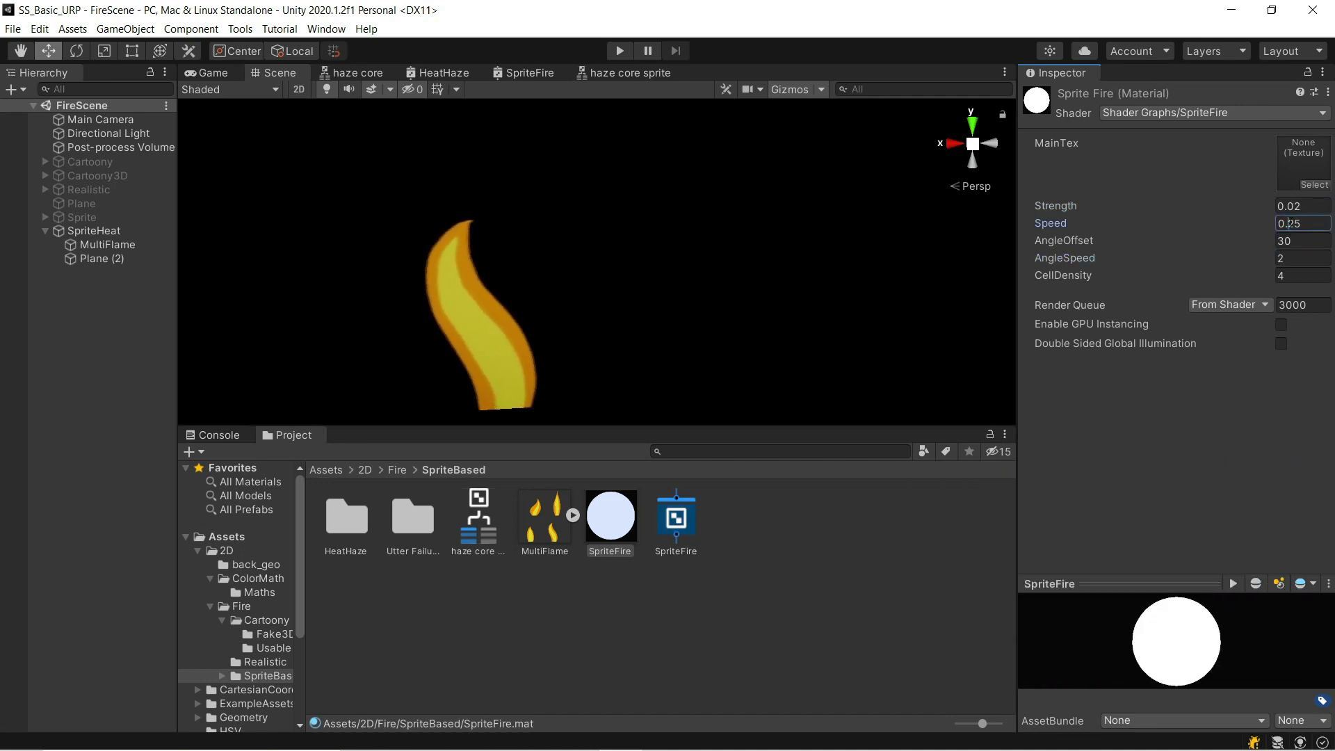
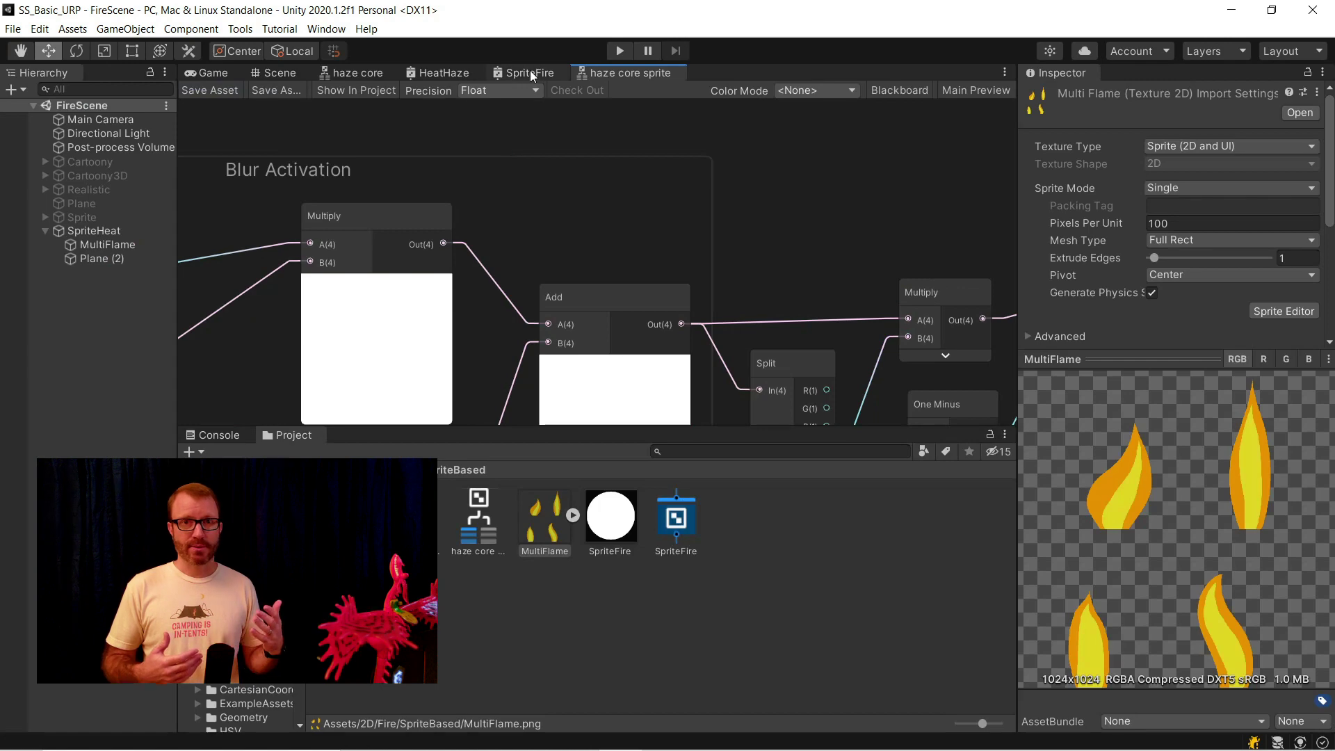
# Maximize the SpriteFire graph and move the Split and Unlit Master nodes farther from the first haze core sprite.
pyautogui.click(530, 71)
pyautogui.rightClick(531, 72)
pyautogui.click(565, 80)
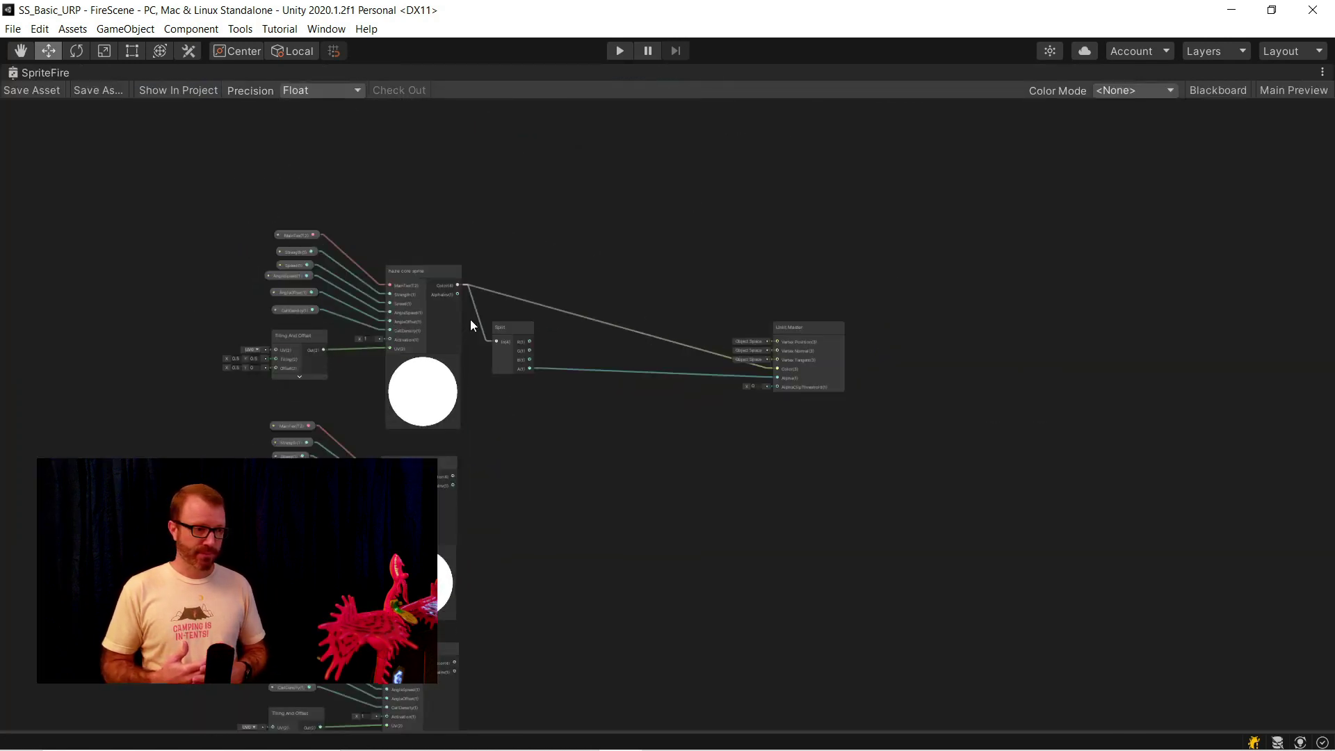
pyautogui.scroll(4, 470, 320)
pyautogui.moveTo(540, 331); pyautogui.dragTo(860, 406)
pyautogui.moveTo(1109, 540); pyautogui.dragTo(869, 324)
pyautogui.moveTo(856, 425); pyautogui.dragTo(993, 416)
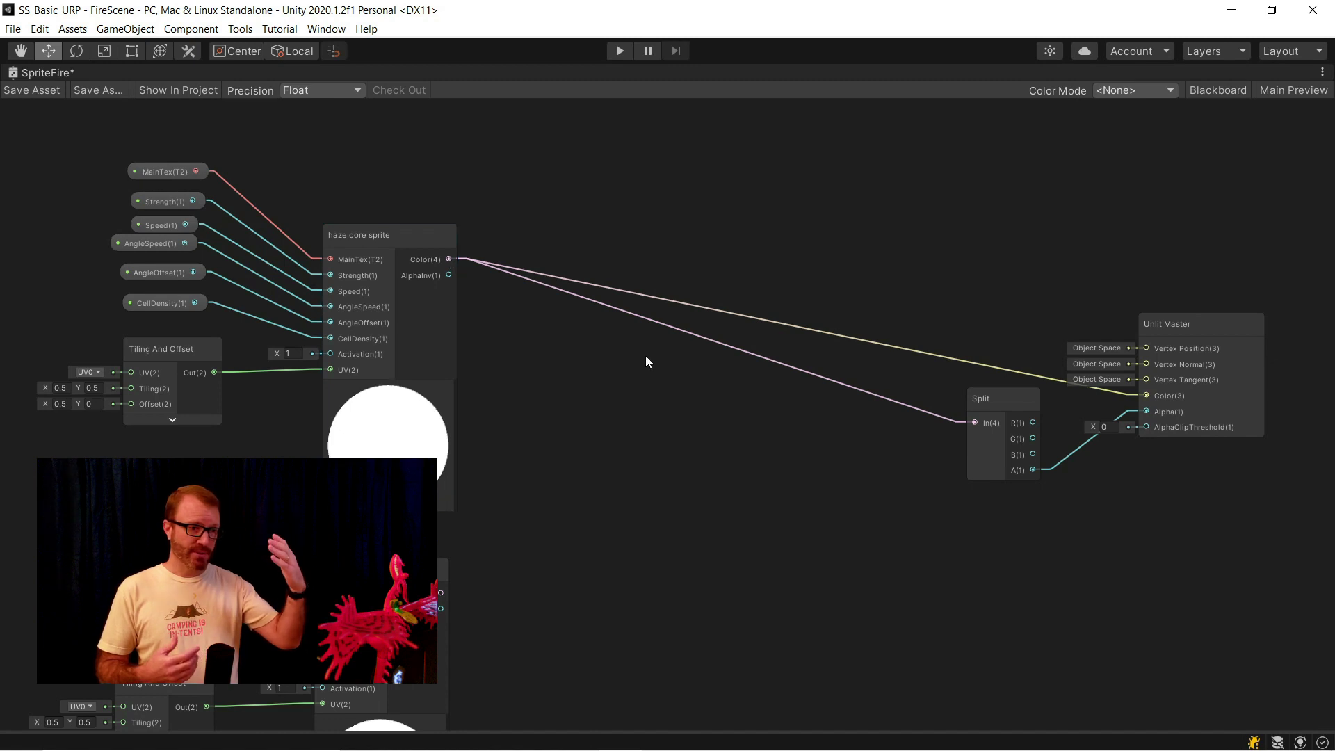
# Add a Multiply node taking the first haze core sprite's AlphaInv as A and the second one's Color as B.
pyautogui.write('mult')
pyautogui.moveTo(529, 537); pyautogui.dragTo(598, 414)
pyautogui.press('Down')
pyautogui.press('Return')
pyautogui.moveTo(449, 275); pyautogui.dragTo(517, 342)
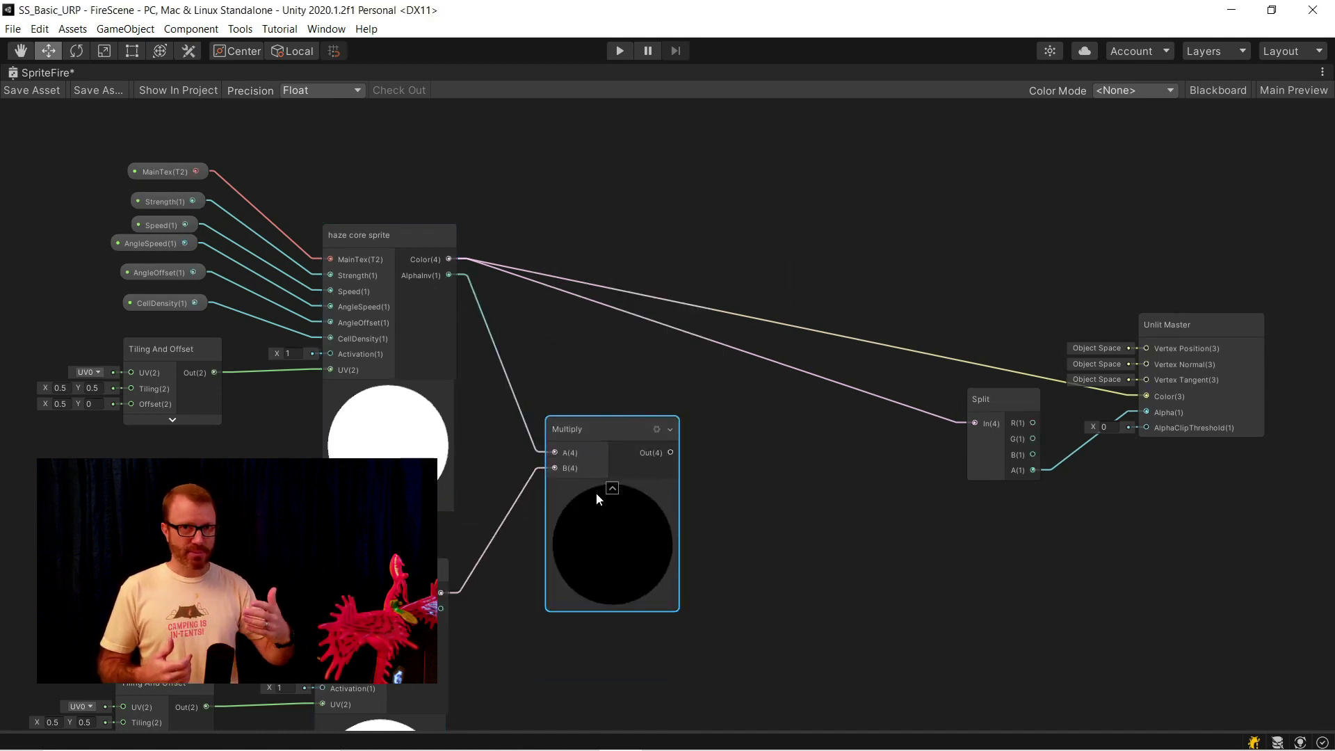
# Add an Add node summing the first sprite's Color with the Multiply output, and feed it to Split and the Unlit Master's Color.
pyautogui.click(612, 488)
pyautogui.write('add')
pyautogui.moveTo(676, 411); pyautogui.dragTo(448, 259)
pyautogui.press('Down')
pyautogui.press('Return')
pyautogui.click(737, 451)
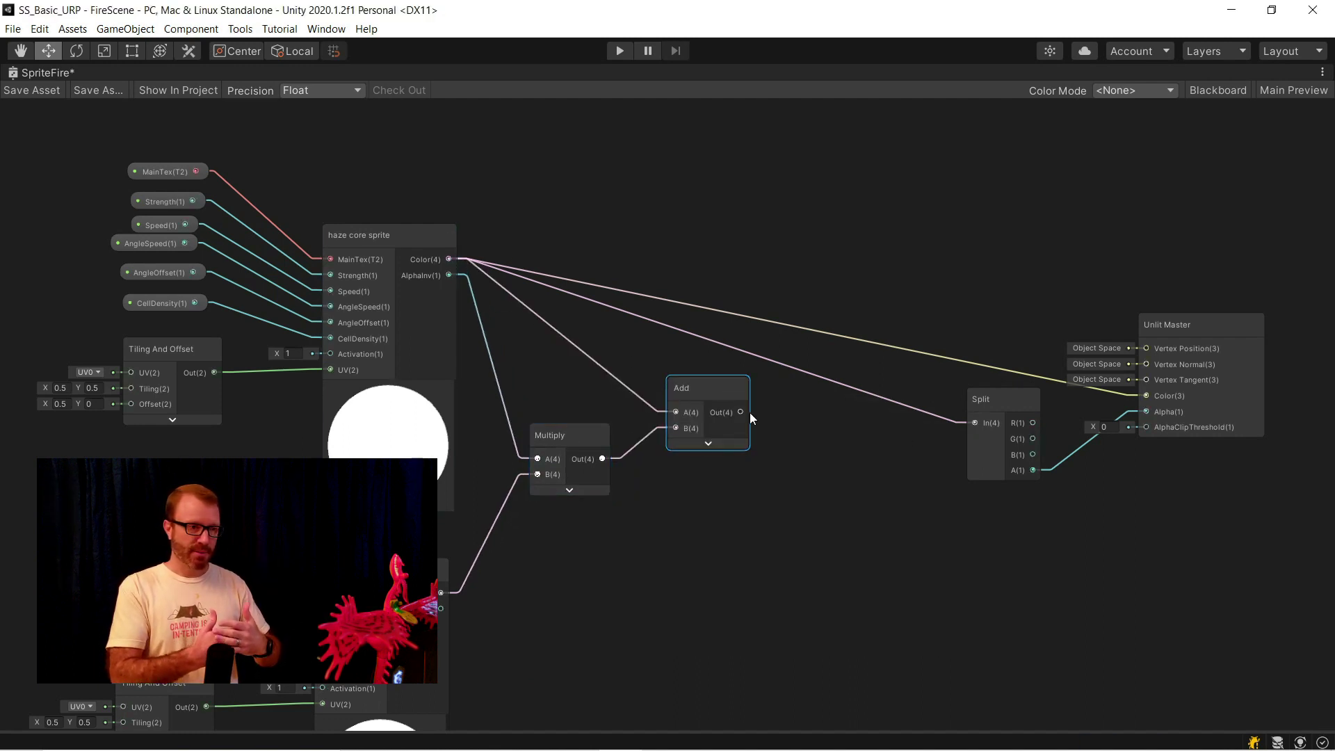
pyautogui.moveTo(741, 411); pyautogui.dragTo(1143, 384)
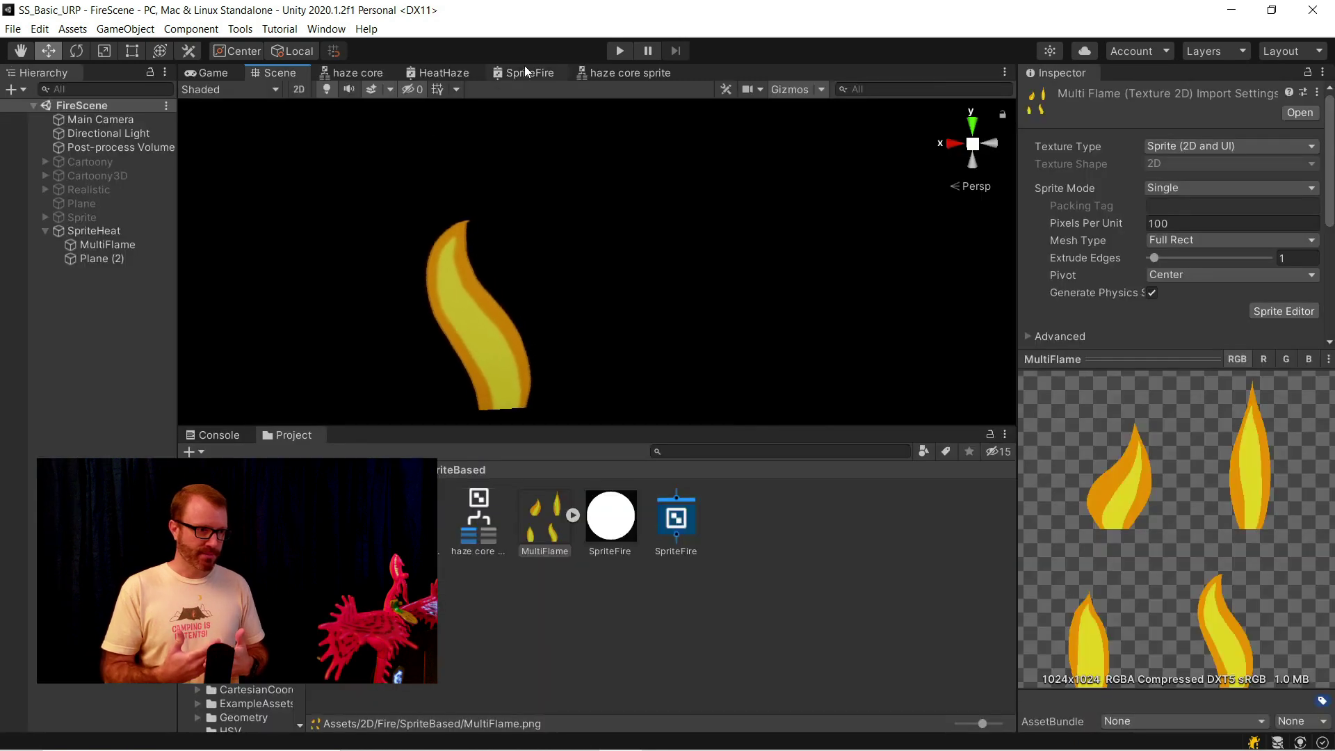
# Review the Tiling And Offset values feeding the first haze core sprites in the SpriteFire graph.
pyautogui.click(527, 71)
pyautogui.scroll(-4, 582, 199)
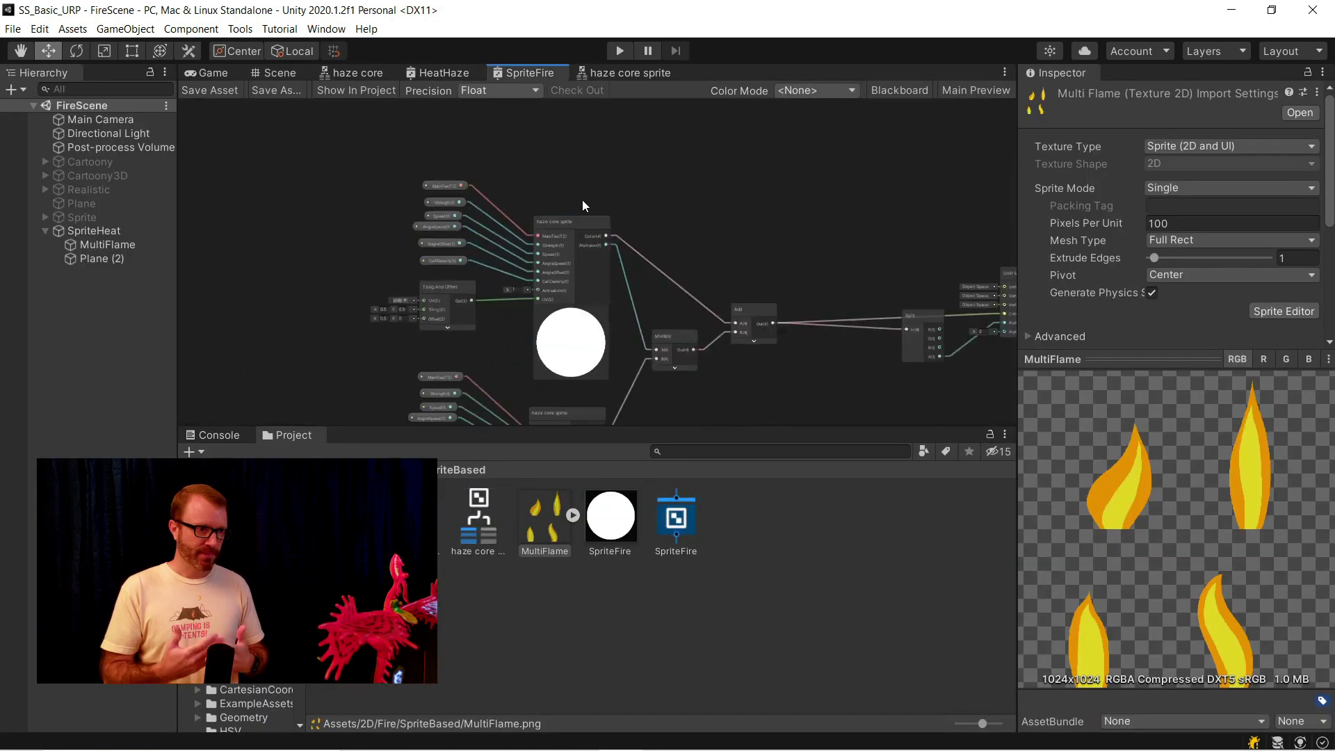
pyautogui.scroll(-3, 464, 312)
pyautogui.scroll(8, 438, 306)
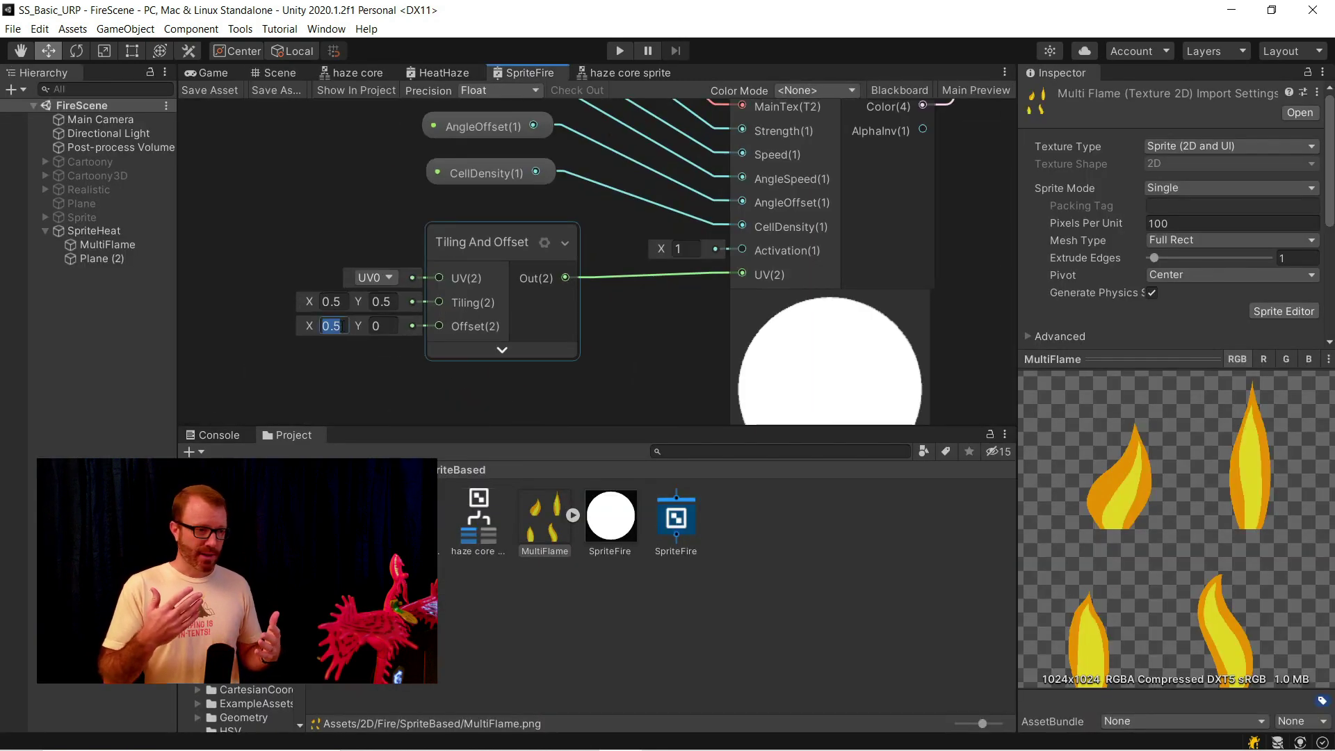
pyautogui.click(280, 215)
pyautogui.scroll(-5, 280, 215)
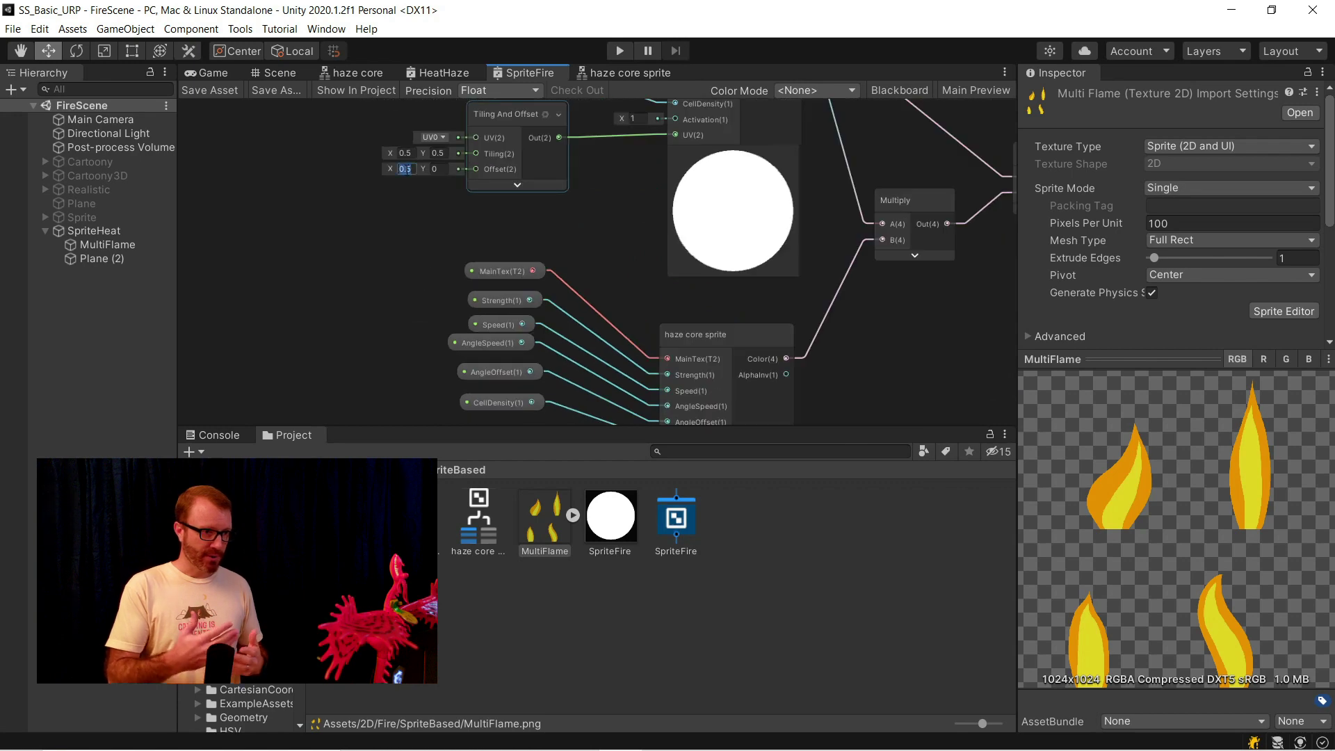
# Examine the overlap and edges of the two combined flames in the scene view.
pyautogui.click(285, 69)
pyautogui.scroll(10, 512, 365)
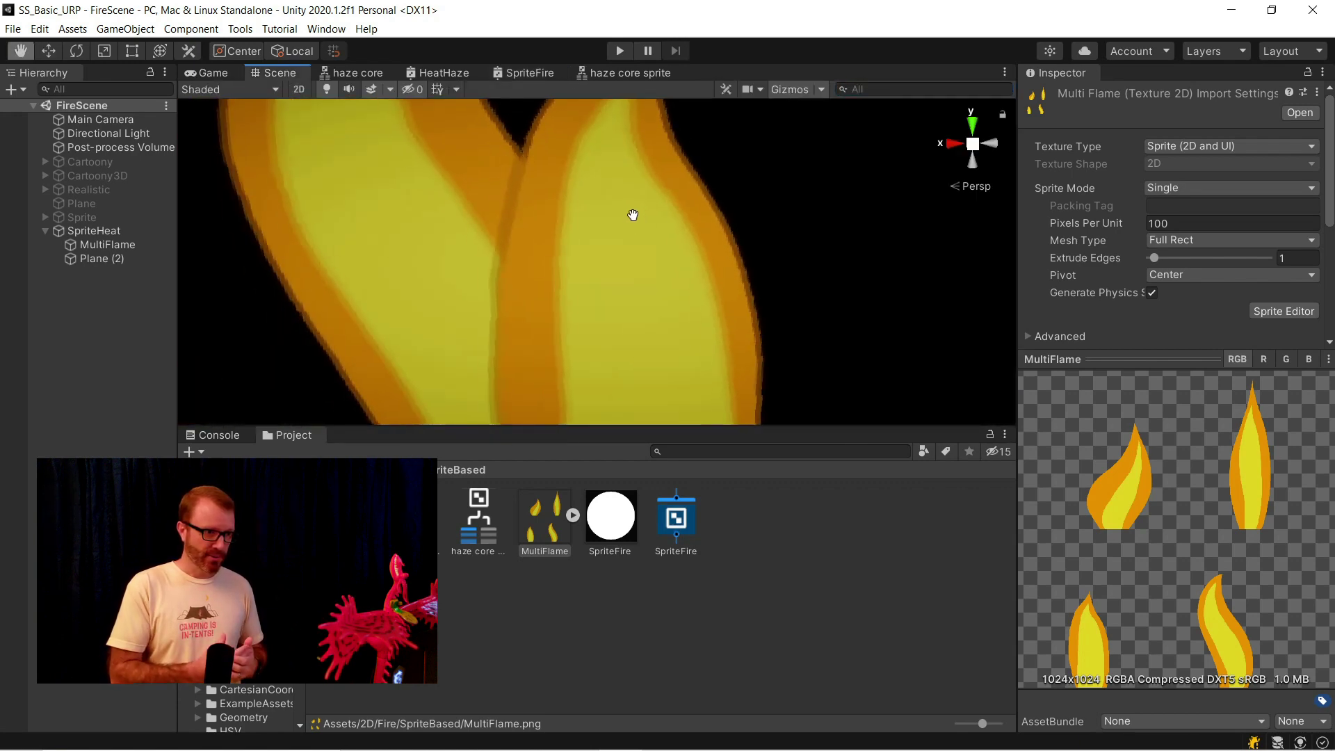
pyautogui.scroll(-5, 486, 257)
pyautogui.scroll(8, 485, 262)
pyautogui.scroll(-3, 485, 264)
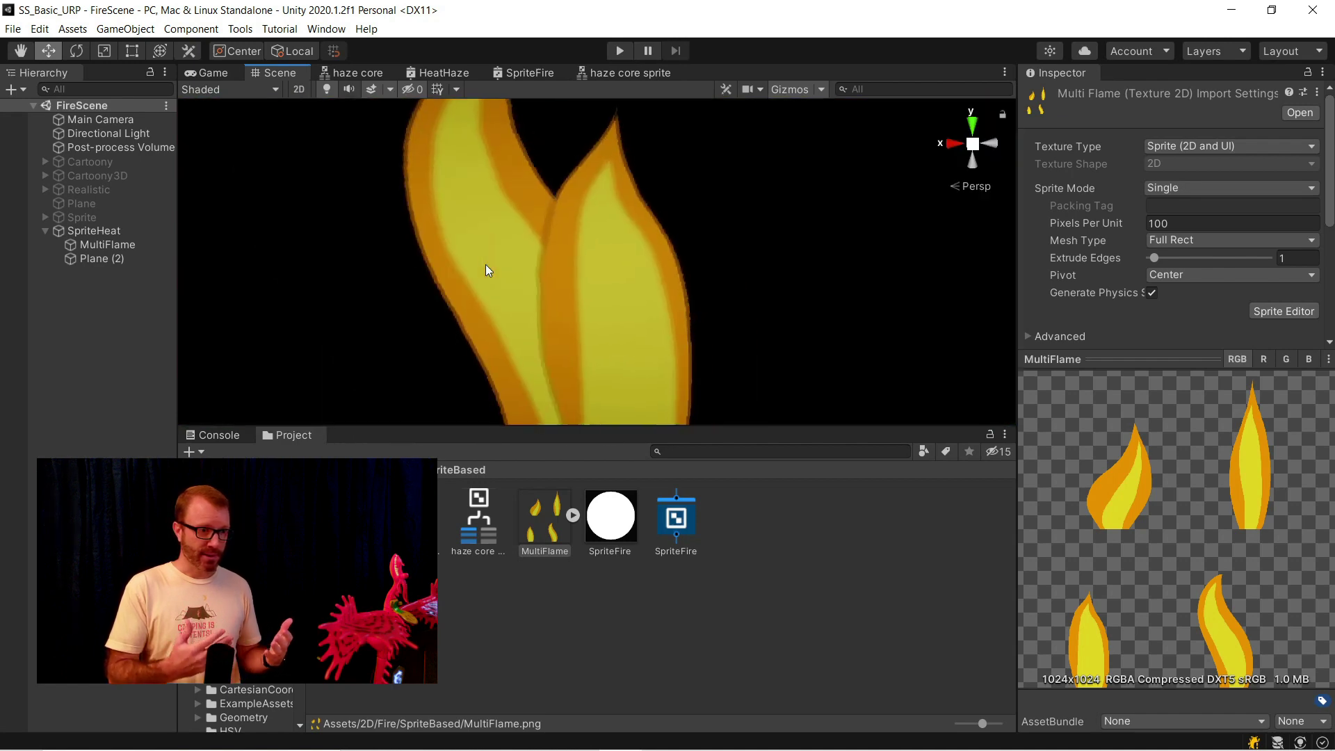
pyautogui.scroll(3, 486, 265)
pyautogui.scroll(-5, 486, 264)
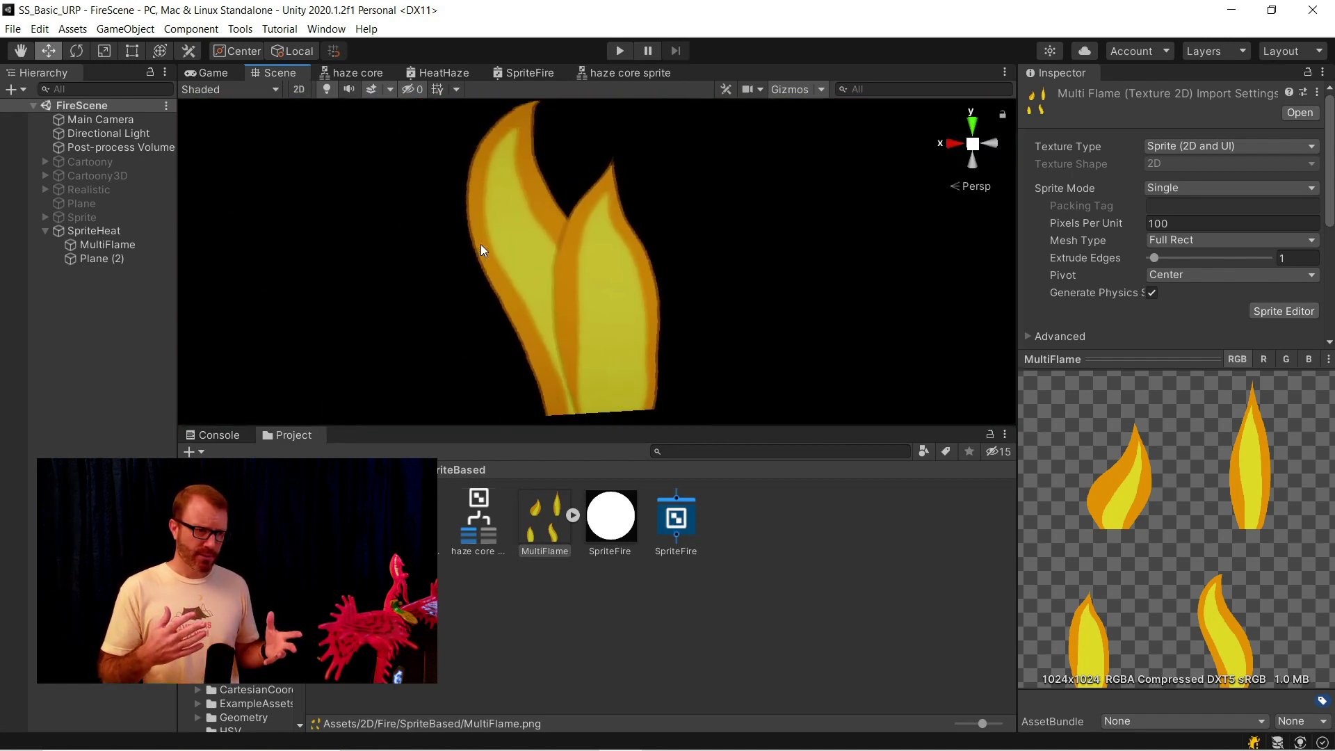
pyautogui.scroll(-4, 619, 292)
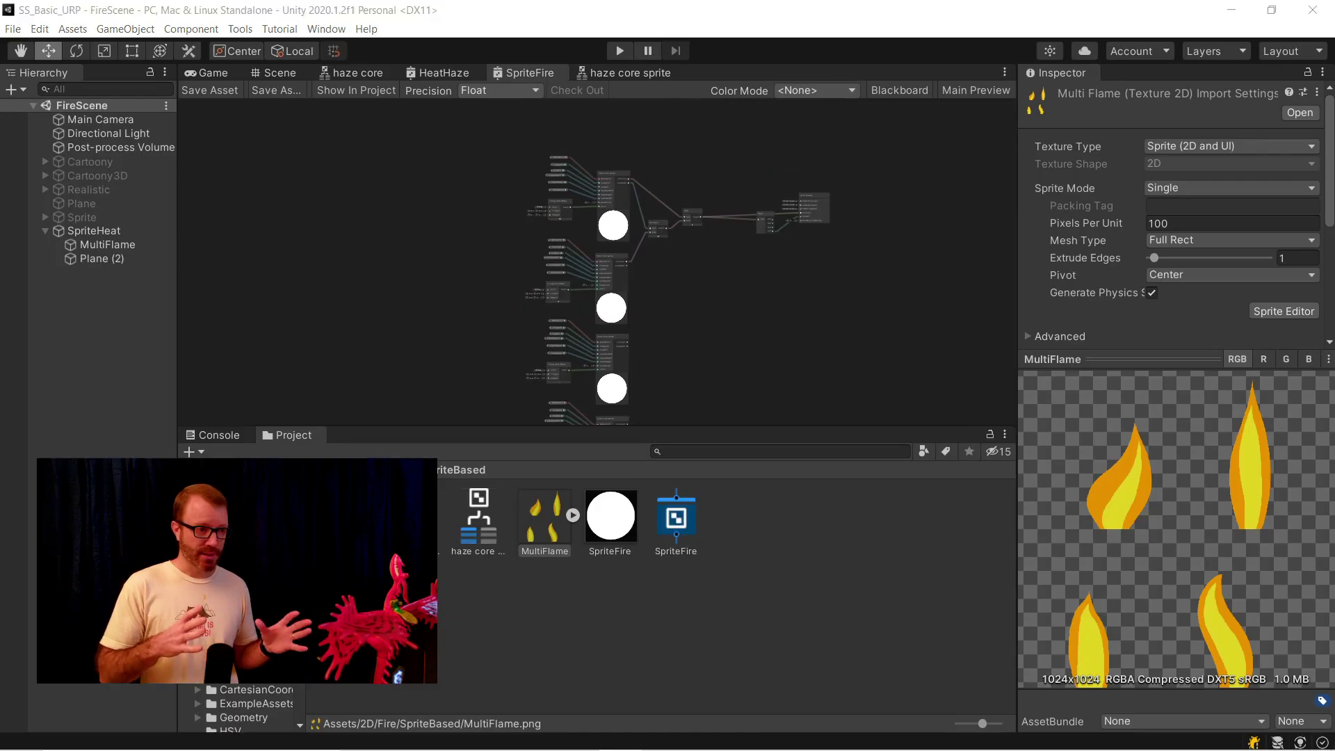
# Duplicate the Multiply and Add nodes and place the copies beside the third and fourth haze core sprites.
pyautogui.scroll(3, 691, 251)
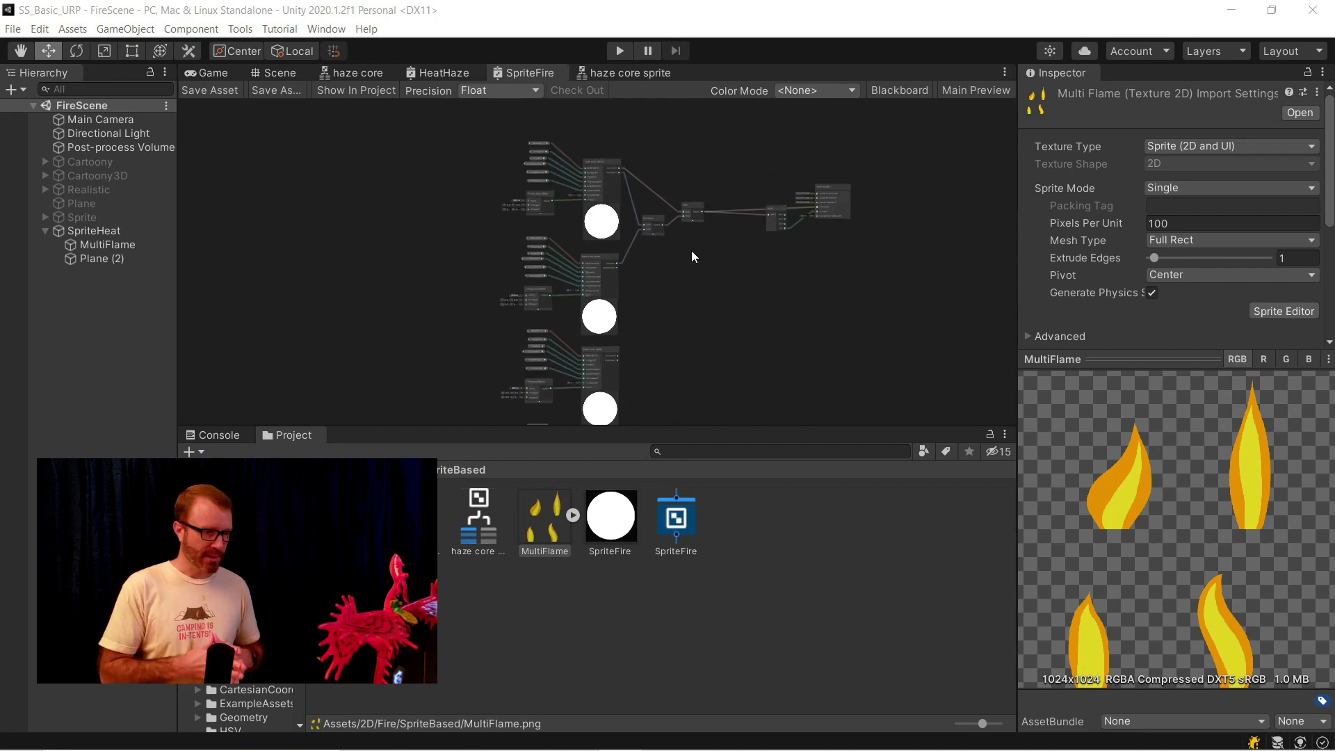
pyautogui.moveTo(709, 238); pyautogui.dragTo(644, 313)
pyautogui.hotkey('ctrl', 'd')
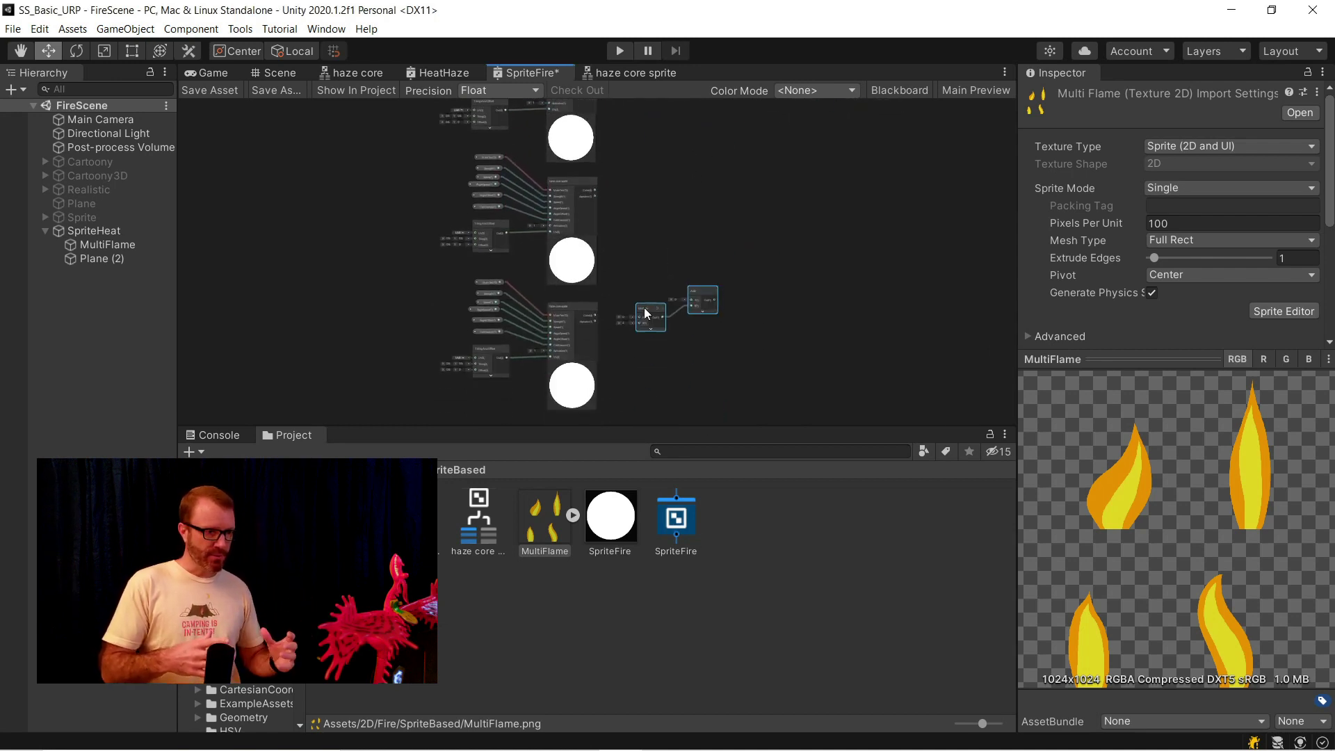
# Connect the third sprite's AlphaInv and fourth sprite's Color to the copied Multiply, and the third sprite's Color to the copied Add.
pyautogui.scroll(3, 644, 314)
pyautogui.hotkey('shift', 'space')
pyautogui.scroll(3, 591, 278)
pyautogui.moveTo(612, 462); pyautogui.dragTo(500, 461)
pyautogui.moveTo(728, 423); pyautogui.dragTo(502, 208)
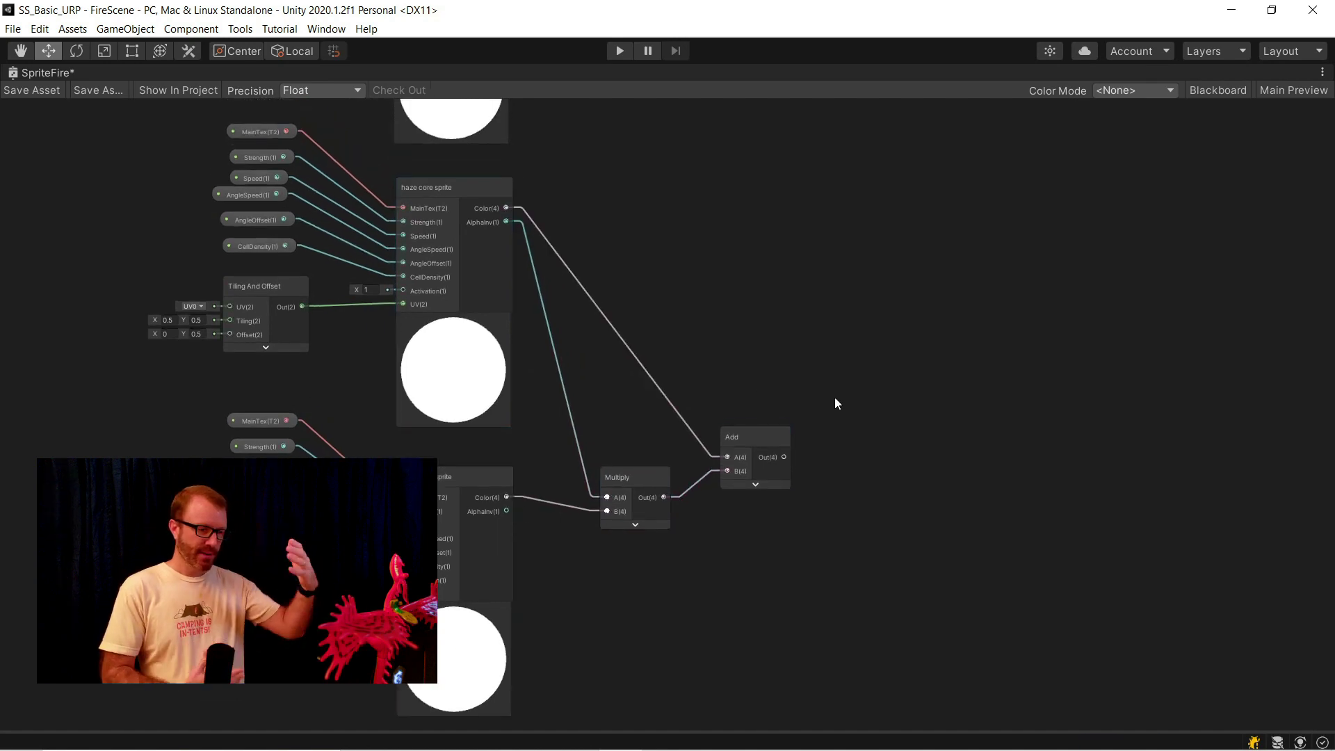
# Duplicate the Multiply and Add pair again beyond the first Add, and route that Add through the copy into the shifted Split and Unlit Master.
pyautogui.moveTo(835, 398); pyautogui.dragTo(624, 494)
pyautogui.moveTo(629, 477); pyautogui.dragTo(750, 298)
pyautogui.moveTo(783, 411); pyautogui.dragTo(494, 668, button='middle')
pyautogui.scroll(-3, 495, 668)
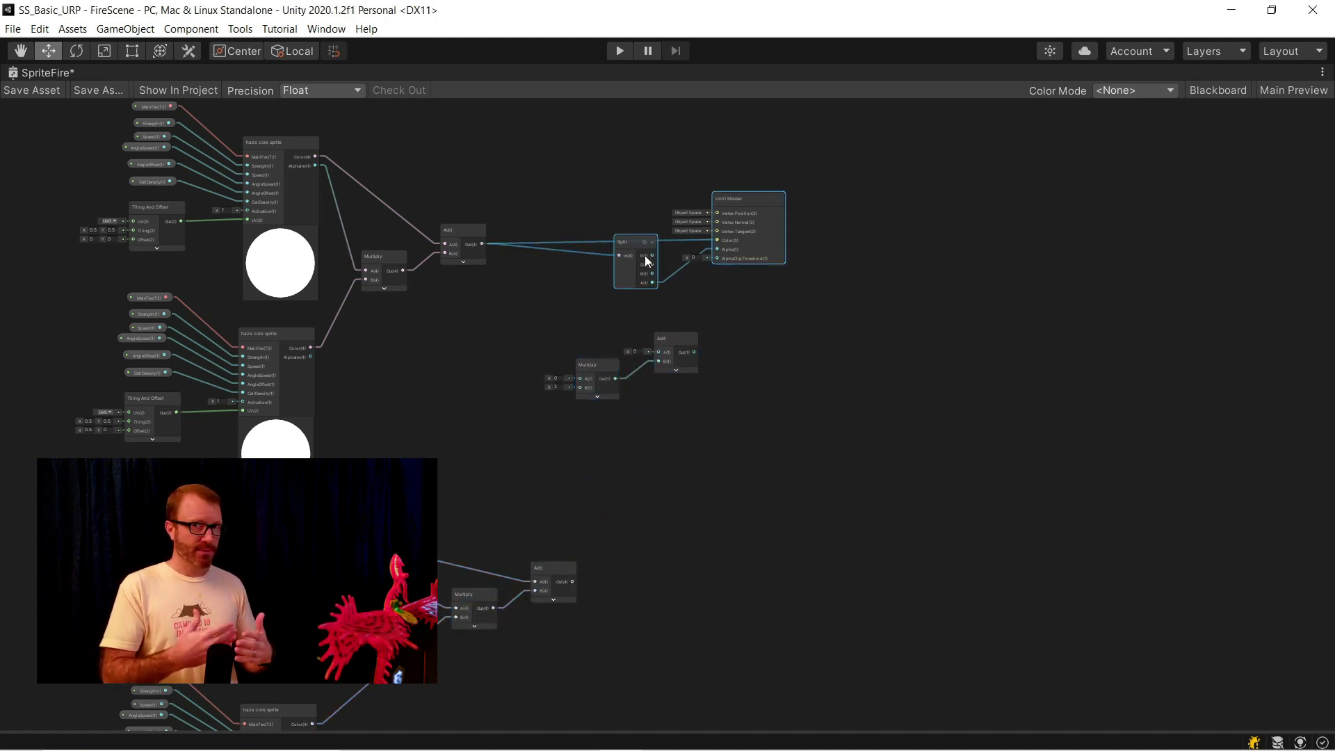
pyautogui.moveTo(645, 256); pyautogui.dragTo(884, 283)
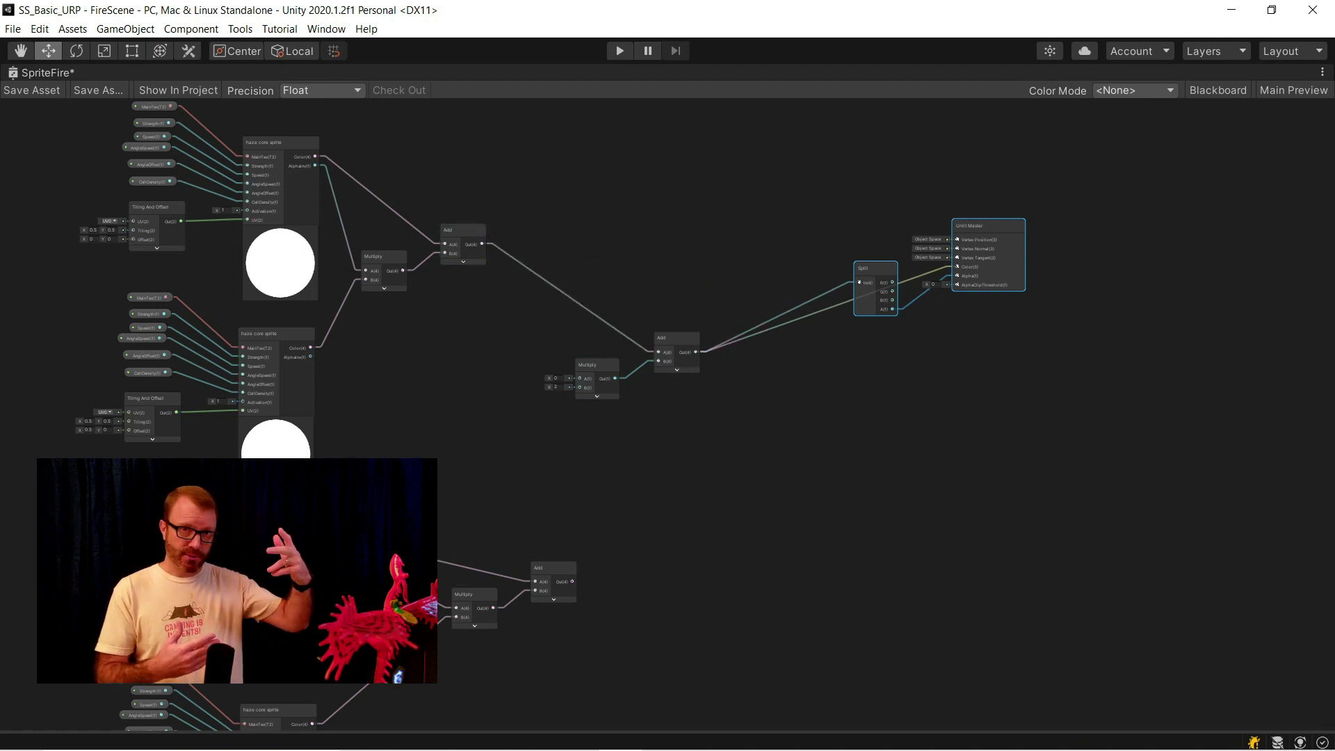
# Duplicate the final Multiply node and feed the copy with the AlphaInv outputs of the first two haze core sprites.
pyautogui.scroll(2, 526, 406)
pyautogui.click(606, 391)
pyautogui.hotkey('ctrl', 'd')
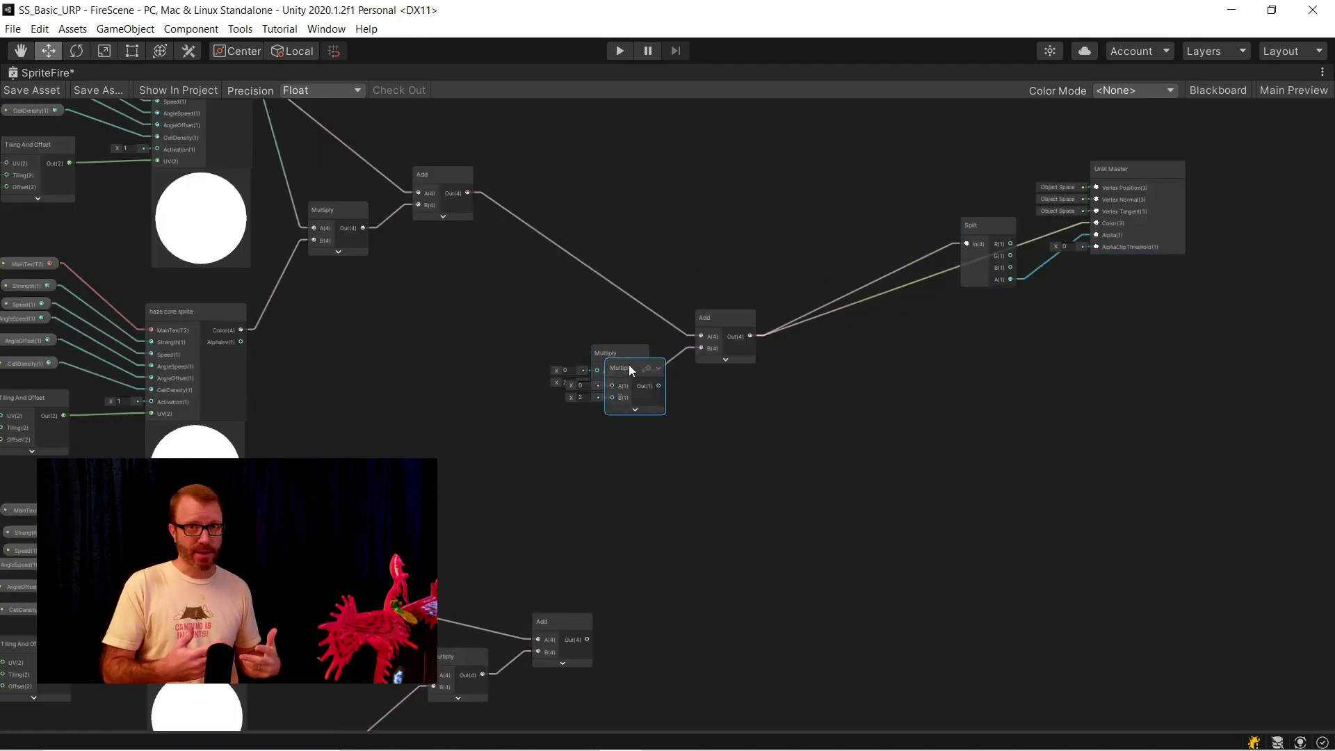
pyautogui.moveTo(629, 364); pyautogui.dragTo(432, 311)
pyautogui.moveTo(426, 346); pyautogui.dragTo(442, 450, button='middle')
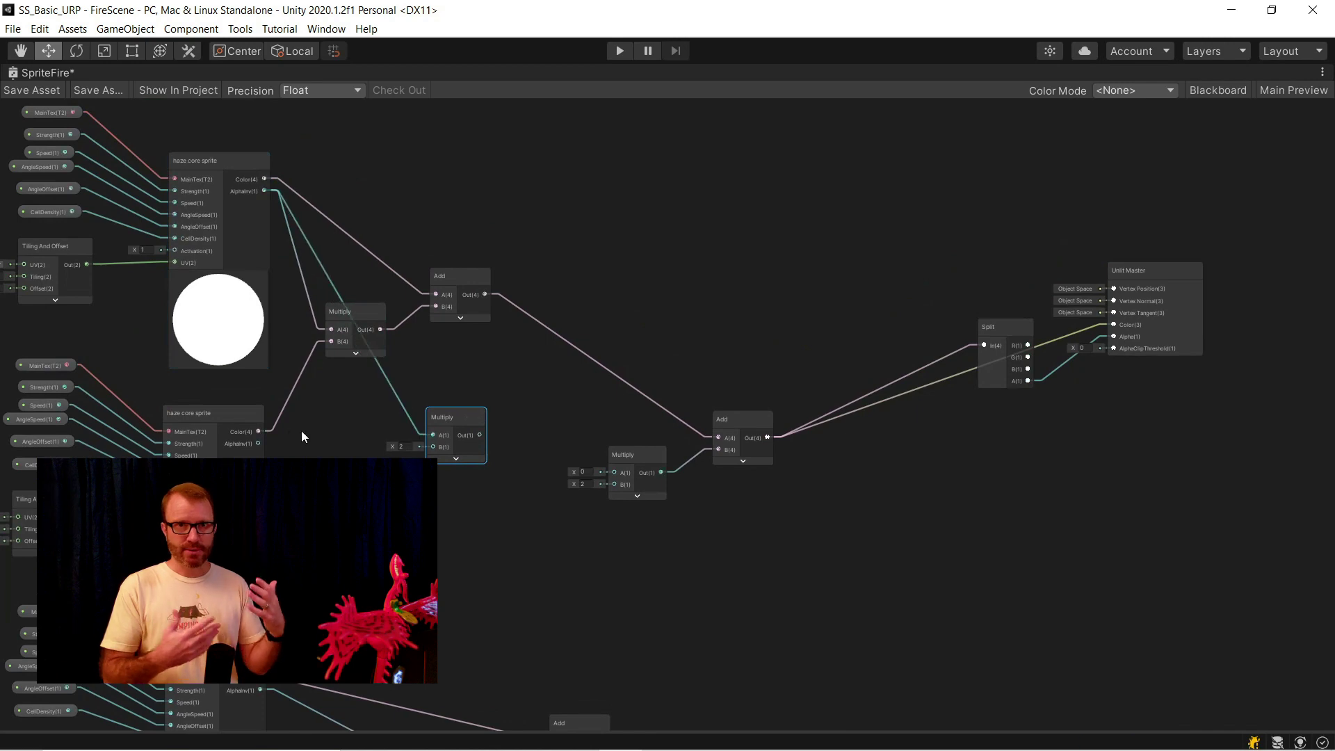
pyautogui.moveTo(423, 445); pyautogui.dragTo(428, 446)
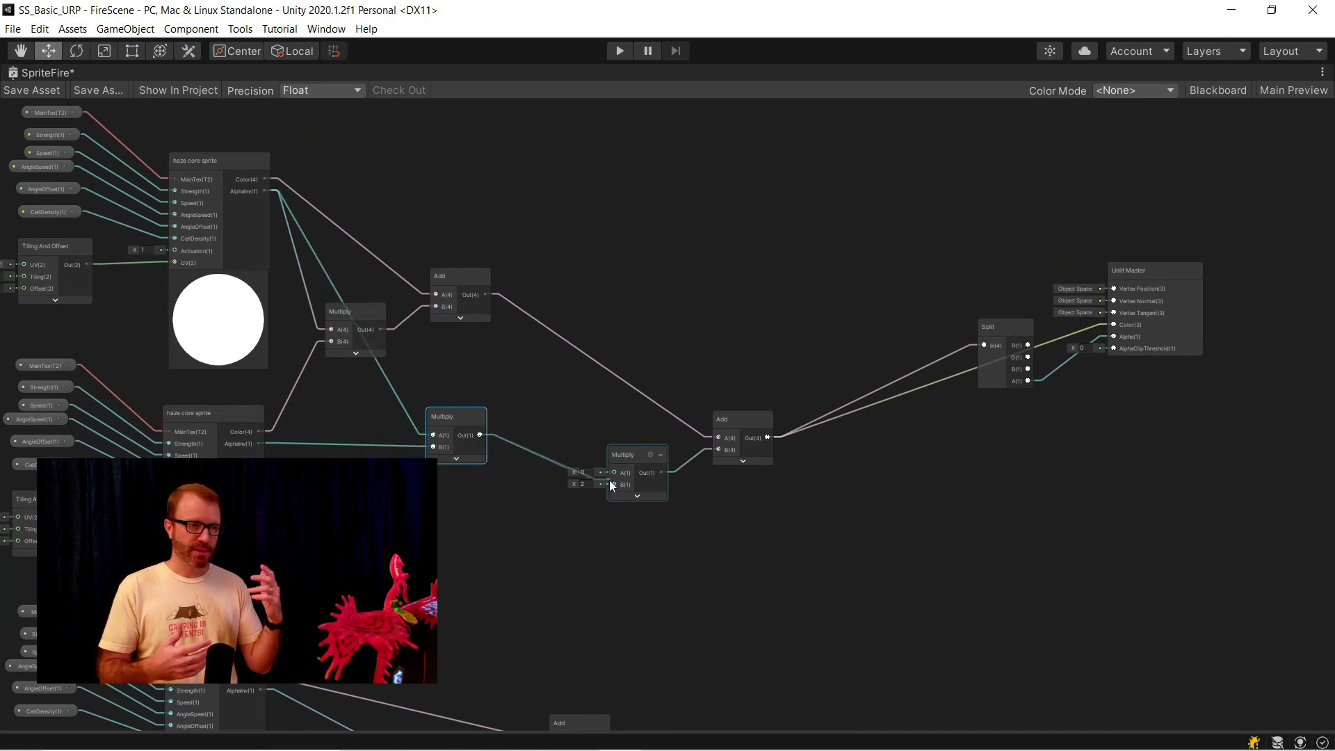
# Connect the AlphaInv product to the final Multiply's A input and the lower Add's output to its B input.
pyautogui.moveTo(616, 473); pyautogui.dragTo(615, 473)
pyautogui.moveTo(666, 583); pyautogui.dragTo(736, 469, button='middle')
pyautogui.moveTo(674, 627); pyautogui.dragTo(715, 474)
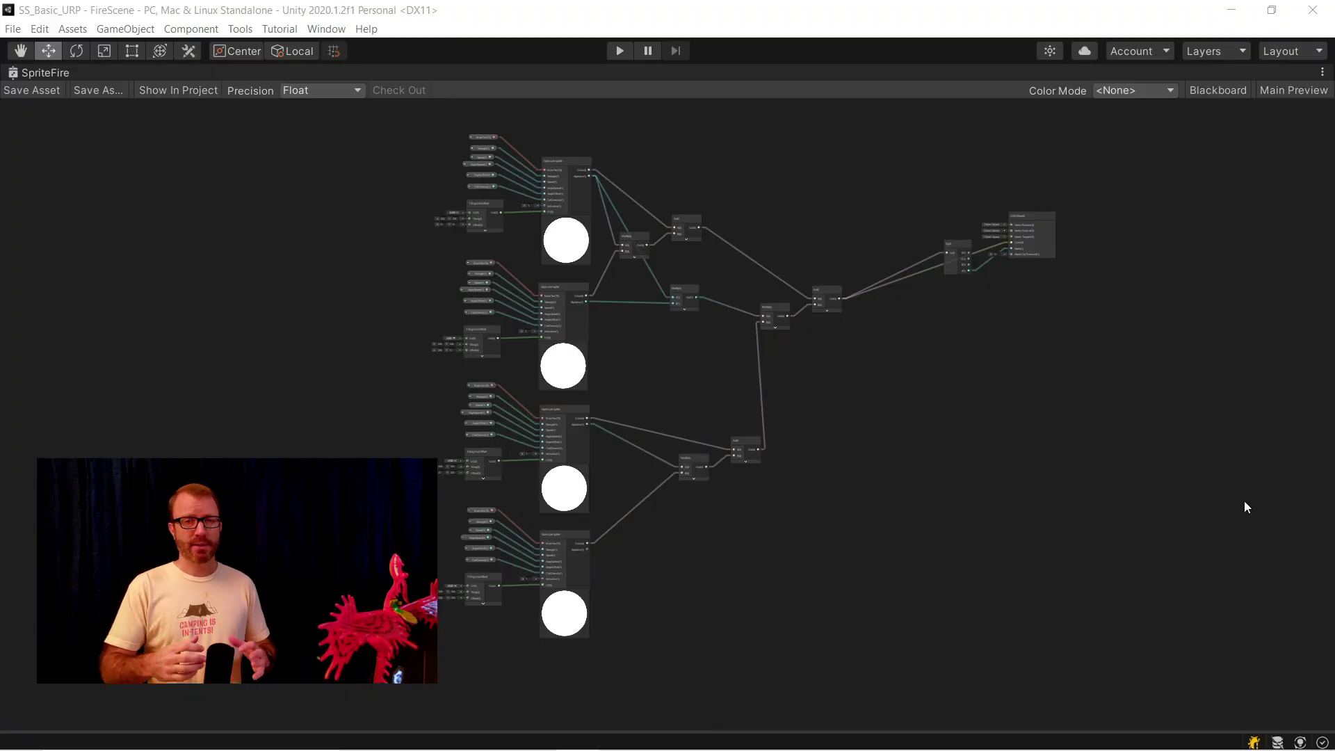
# Add a UV node beside the first sprite's inputs and feed its output into a new Split node.
pyautogui.scroll(5, 453, 254)
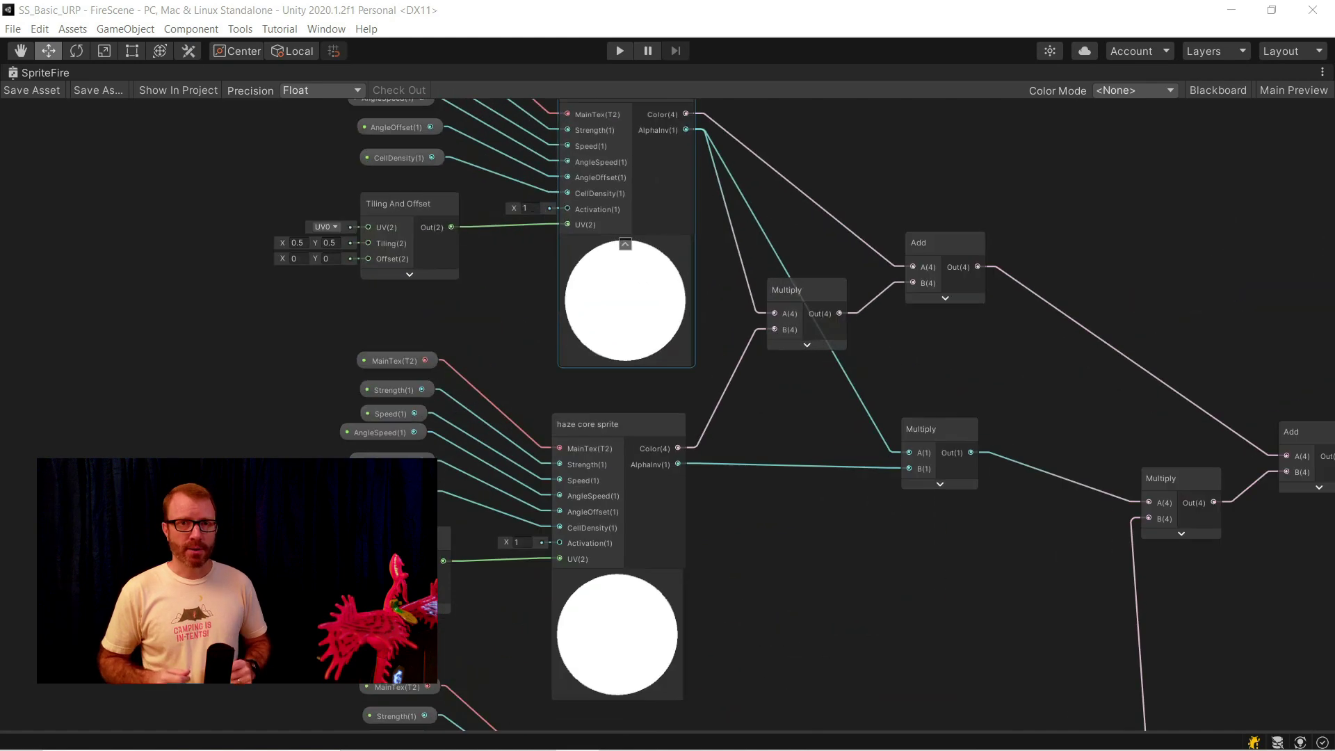
pyautogui.scroll(-5, 418, 236)
pyautogui.scroll(1, 336, 261)
pyautogui.rightClick(268, 165)
pyautogui.click(286, 174)
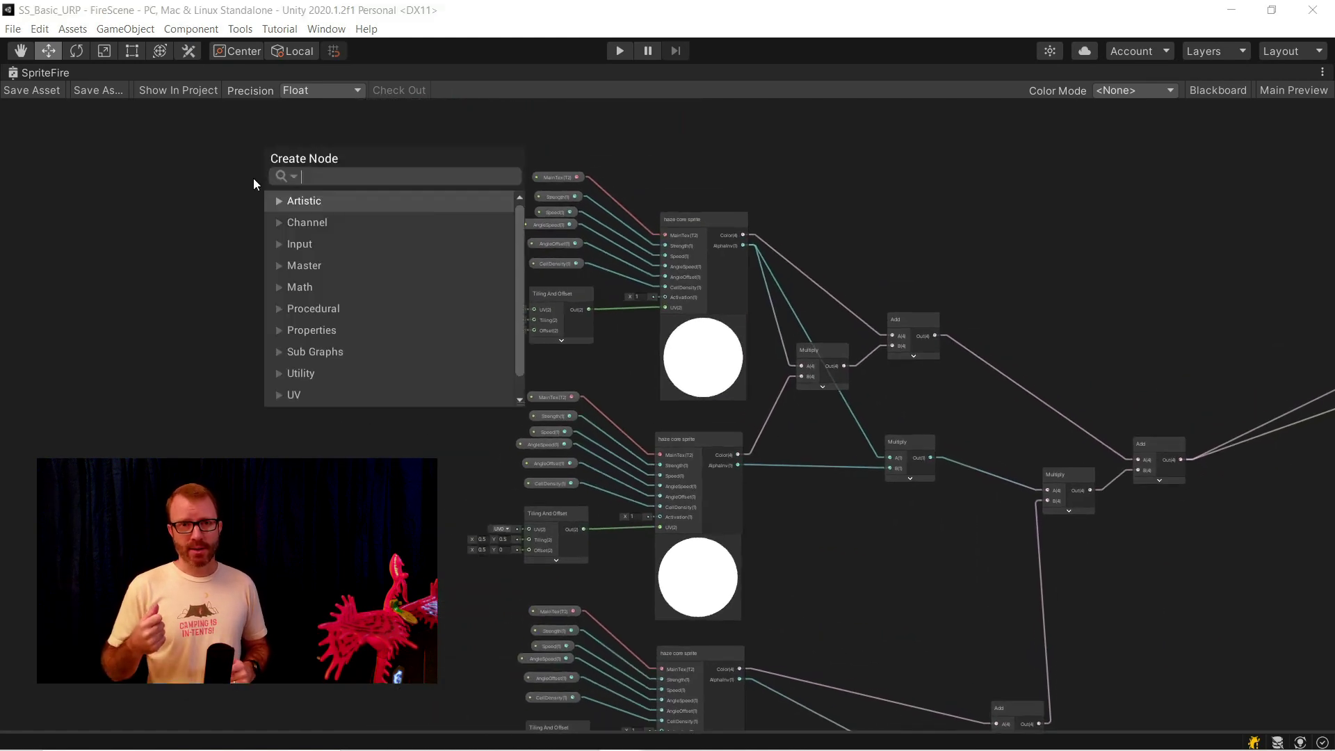
pyautogui.write('uv')
pyautogui.press('Return')
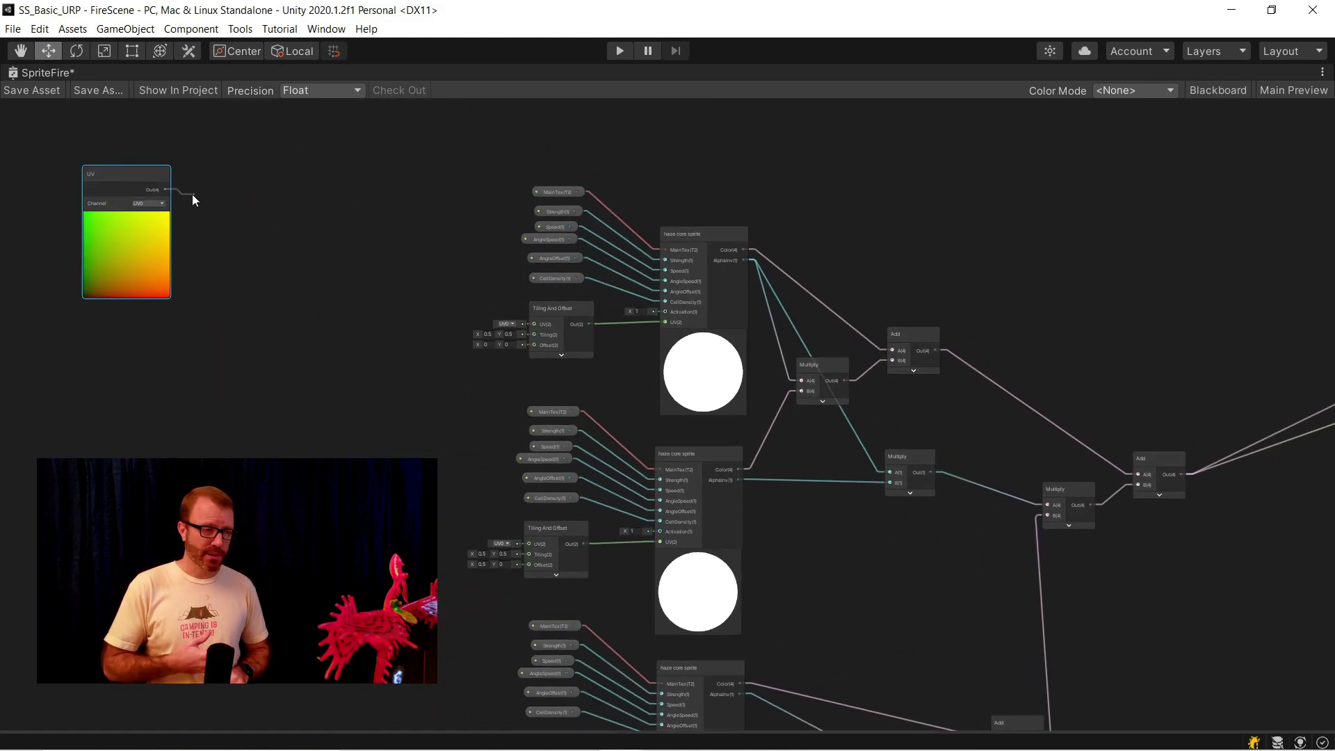
pyautogui.write('spl')
pyautogui.moveTo(192, 199); pyautogui.dragTo(287, 225)
pyautogui.press('Return')
# Feed the Split's G output into a new Smoothstep node with Edge1 0.1 and Edge2 0.3, collapsing the previews.
pyautogui.write('smoo')
pyautogui.press('Down')
pyautogui.press('Down')
pyautogui.press('Return')
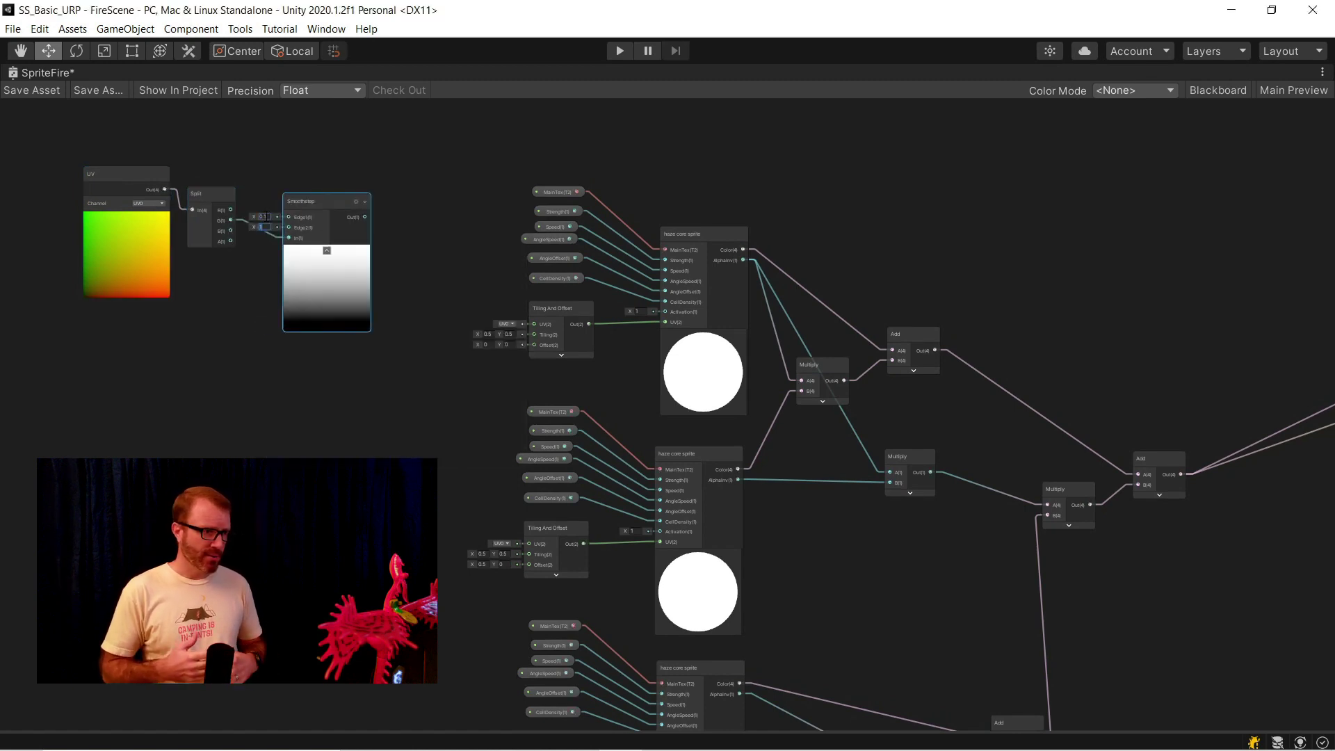
pyautogui.write('0.3')
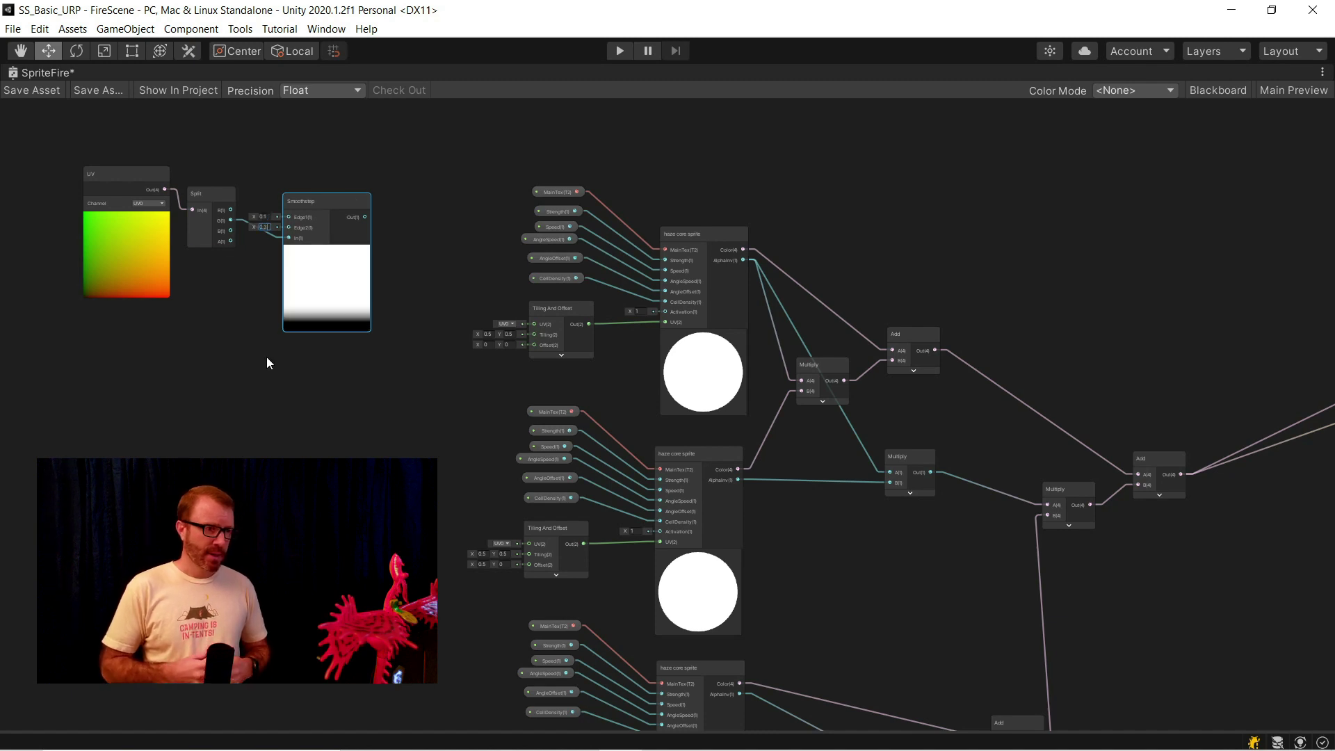
pyautogui.click(325, 252)
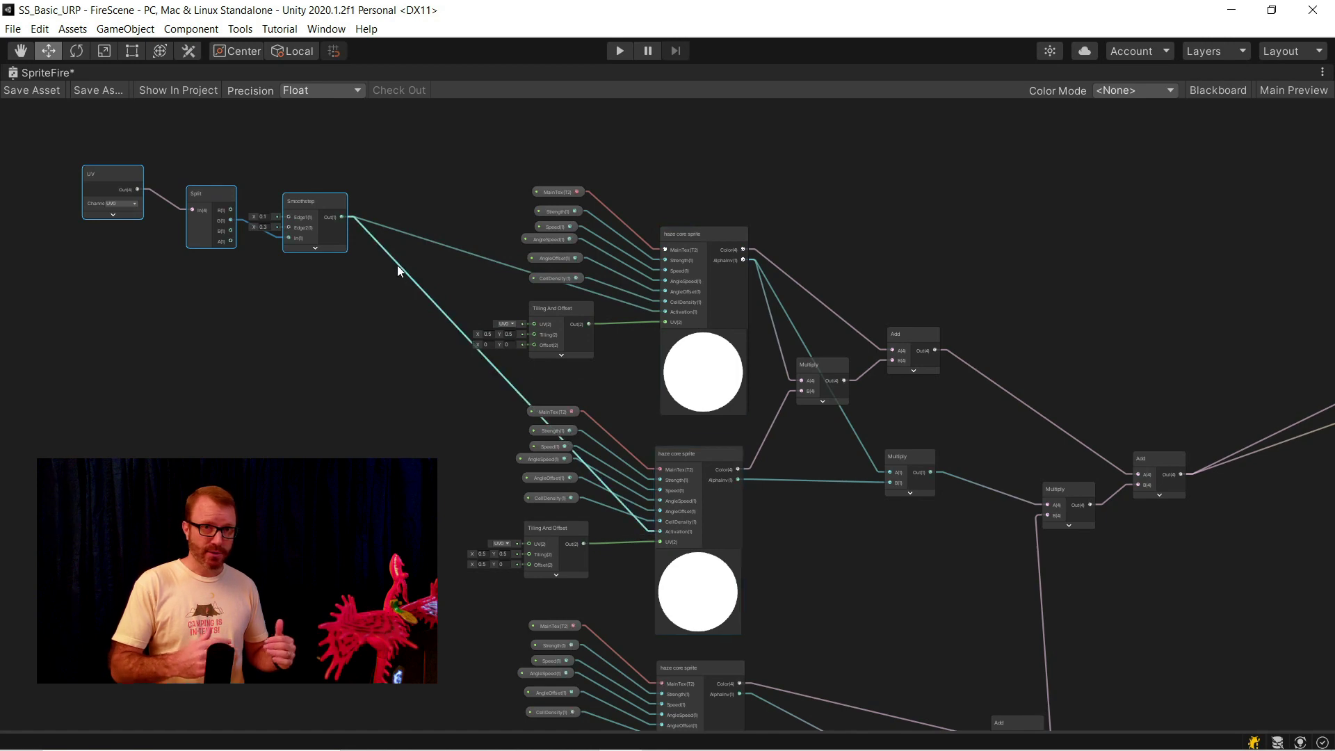
# Connect the Smoothstep output to the Activation inputs of all four haze core sprites and save the SpriteFire graph.
pyautogui.moveTo(525, 537); pyautogui.dragTo(657, 603)
pyautogui.moveTo(346, 278); pyautogui.dragTo(351, 457, button='middle')
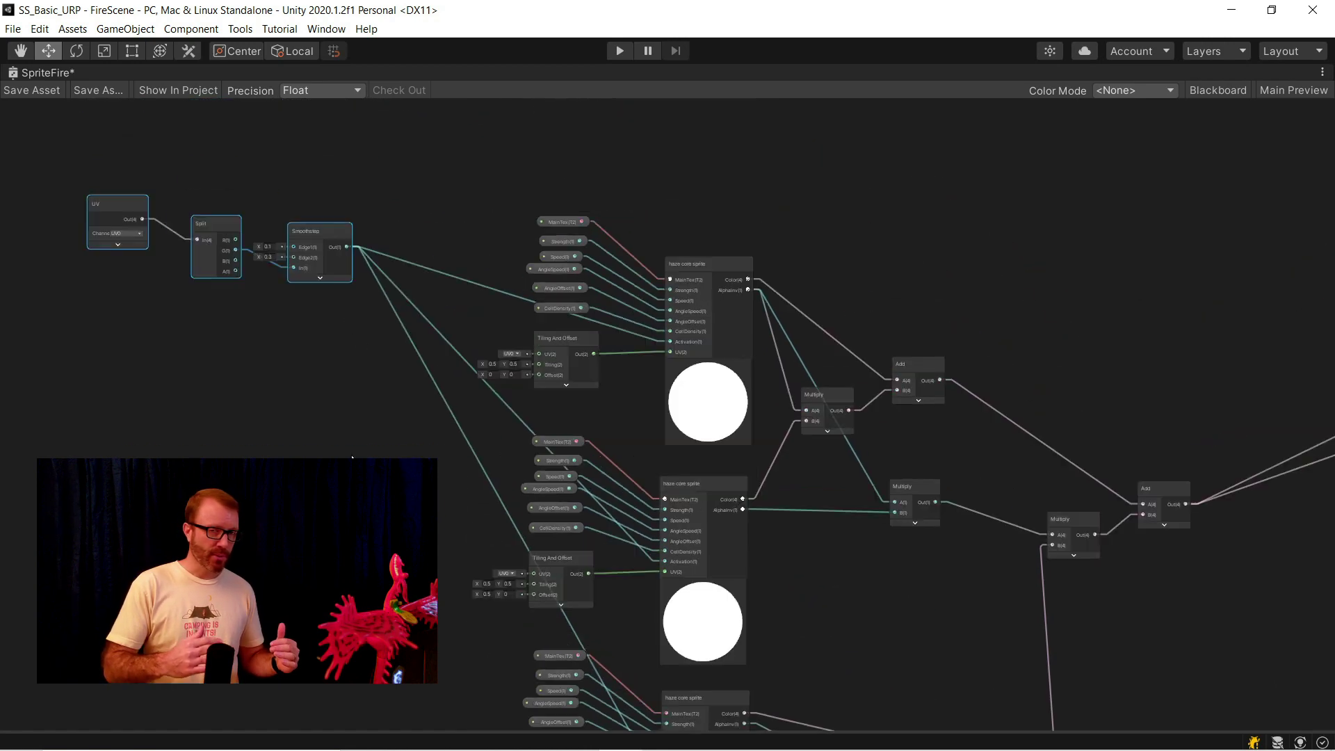
pyautogui.moveTo(346, 248); pyautogui.dragTo(670, 568)
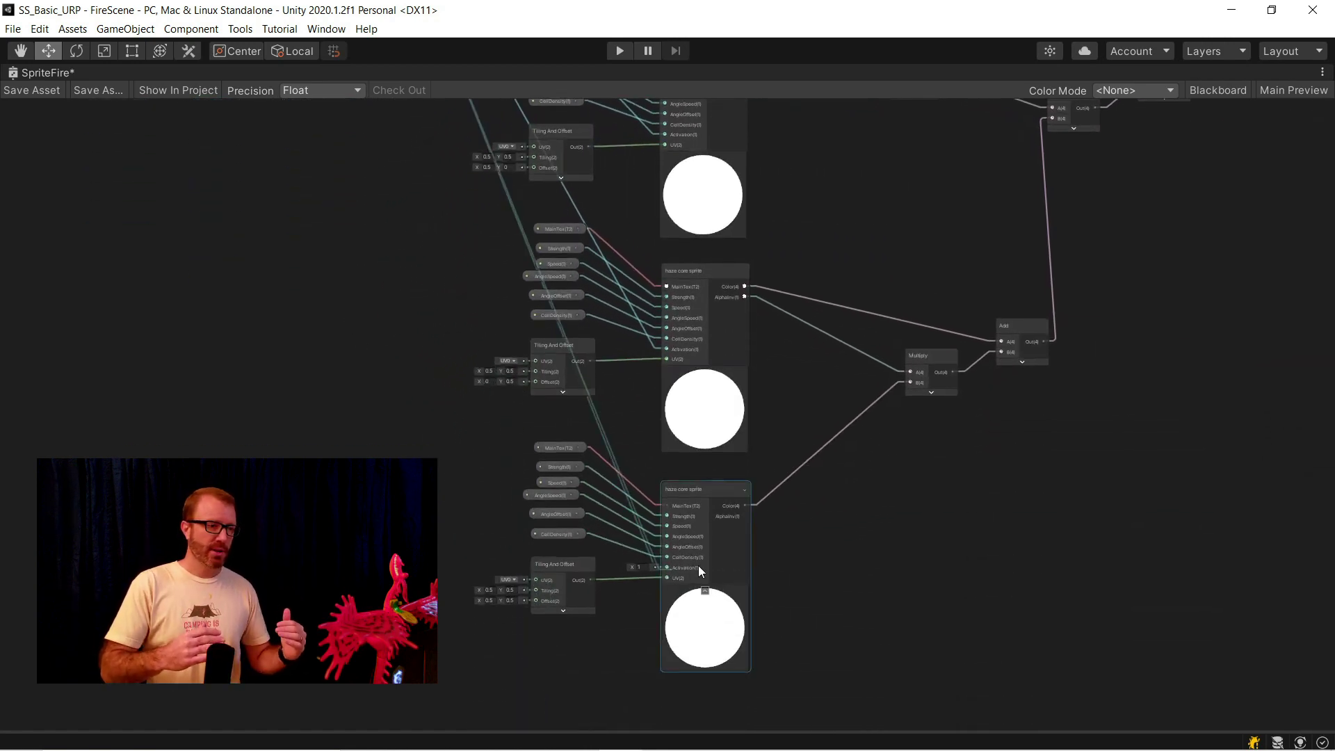
pyautogui.click(34, 91)
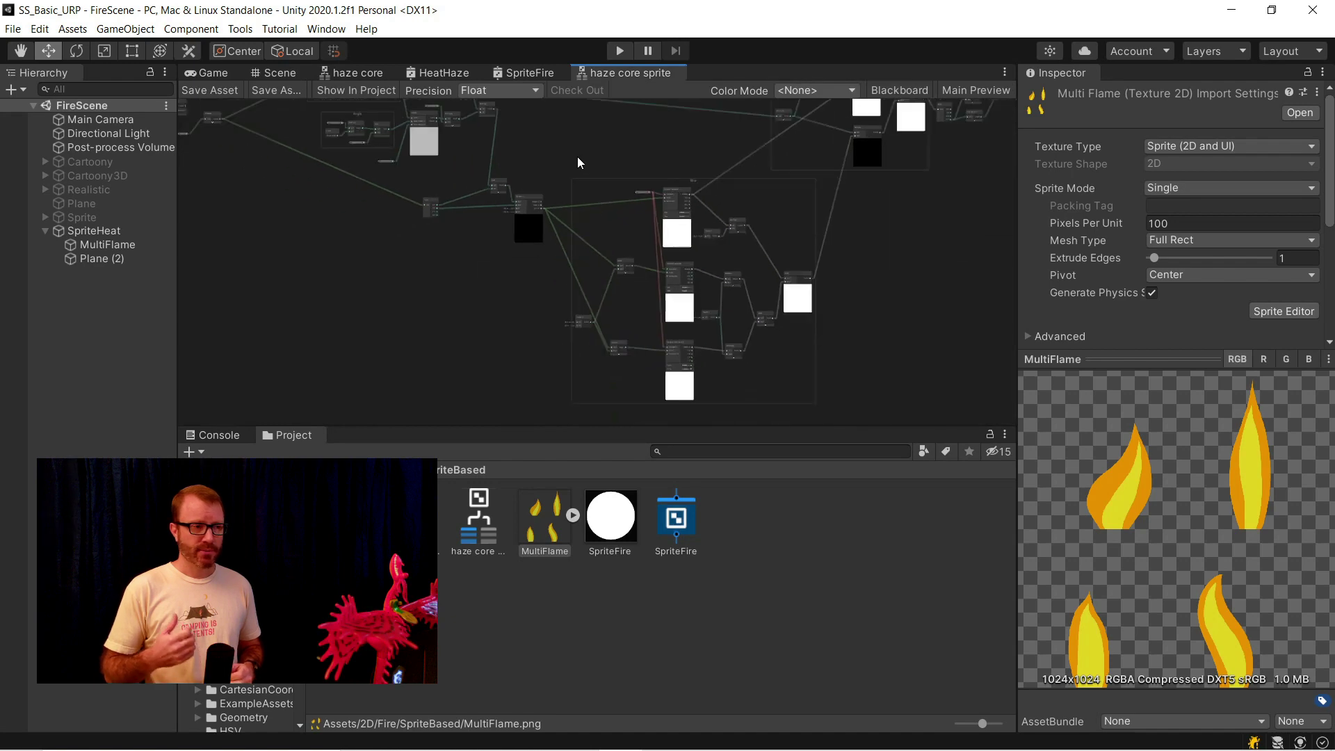
# In the haze core sprite sub graph, wire the Blur group's first Sample Texture 2D RGBA output directly to both downstream Multiply nodes.
pyautogui.rightClick(640, 73)
pyautogui.click(662, 85)
pyautogui.scroll(5, 695, 324)
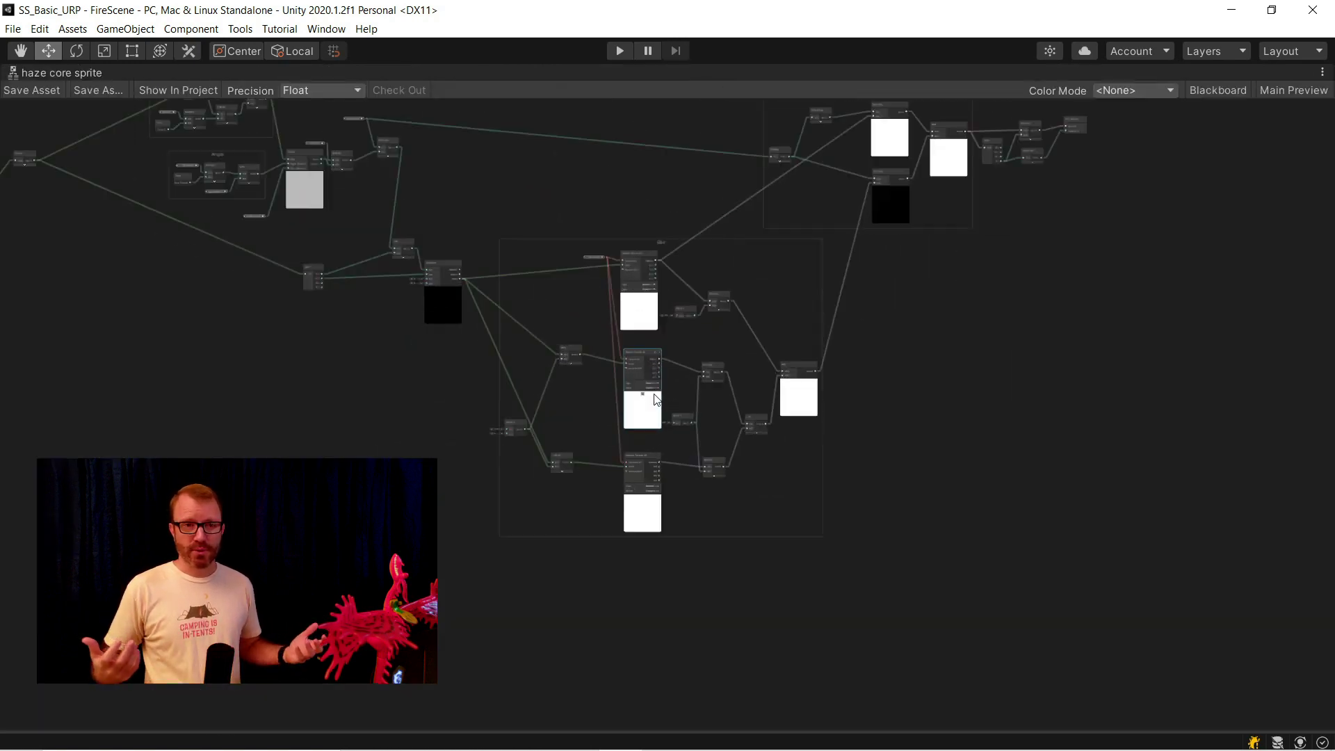
pyautogui.scroll(-5, 683, 441)
pyautogui.scroll(5, 703, 401)
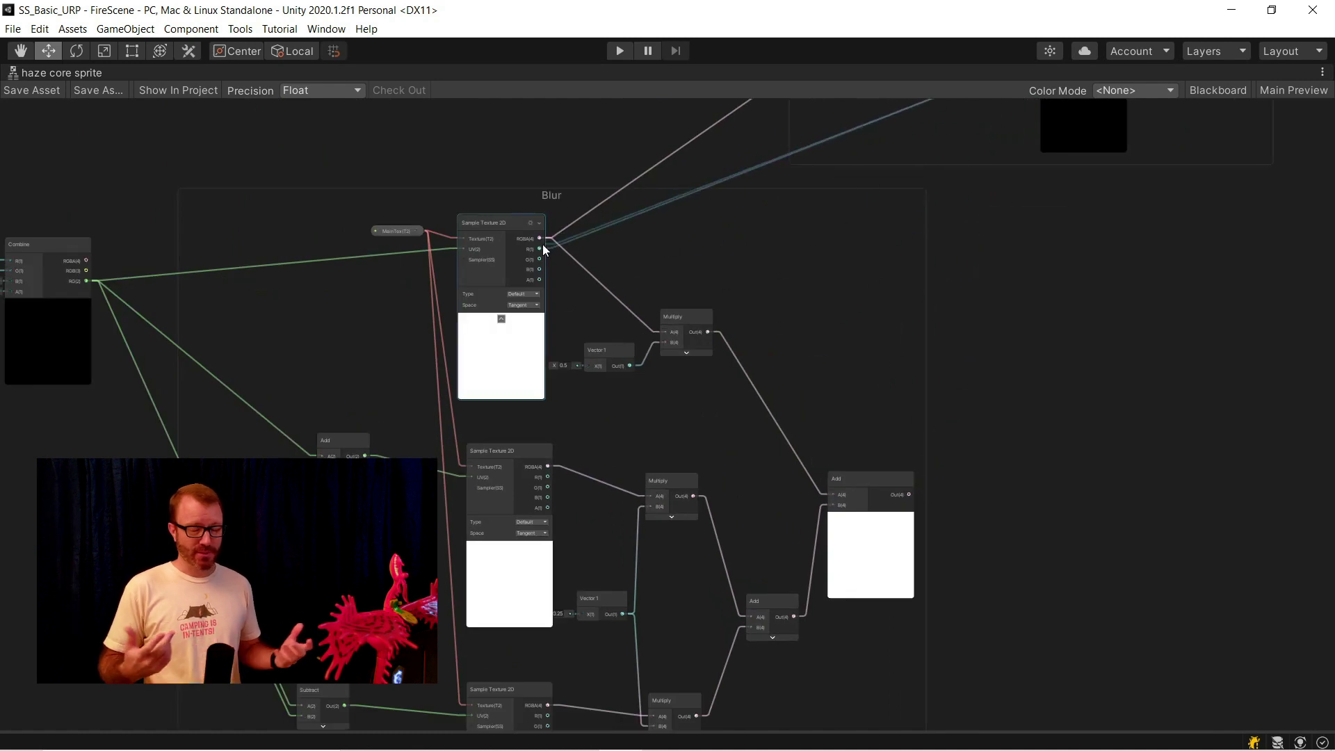
pyautogui.scroll(-3, 1009, 416)
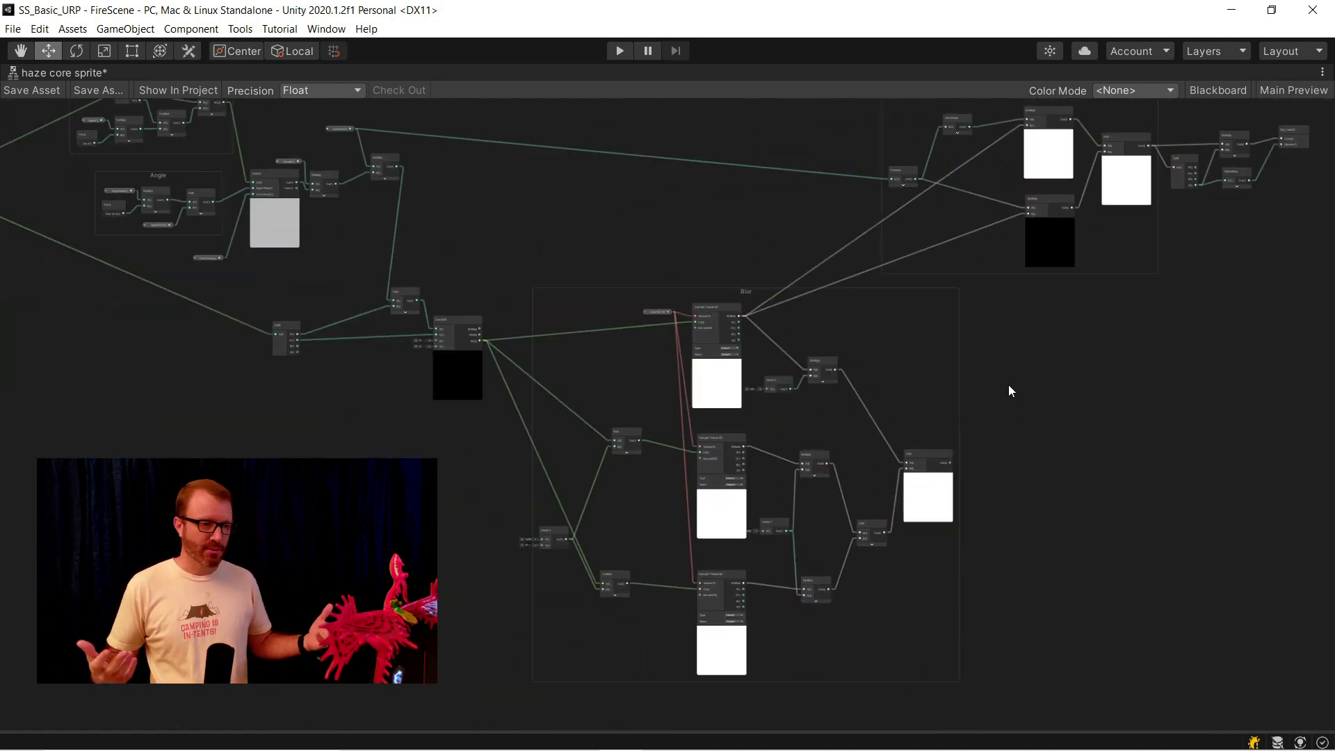
# Delete all Blur group nodes except the MainTex property and the first Sample Texture 2D.
pyautogui.moveTo(1031, 345); pyautogui.dragTo(879, 554)
pyautogui.moveTo(778, 640); pyautogui.dragTo(777, 639)
pyautogui.press('Delete')
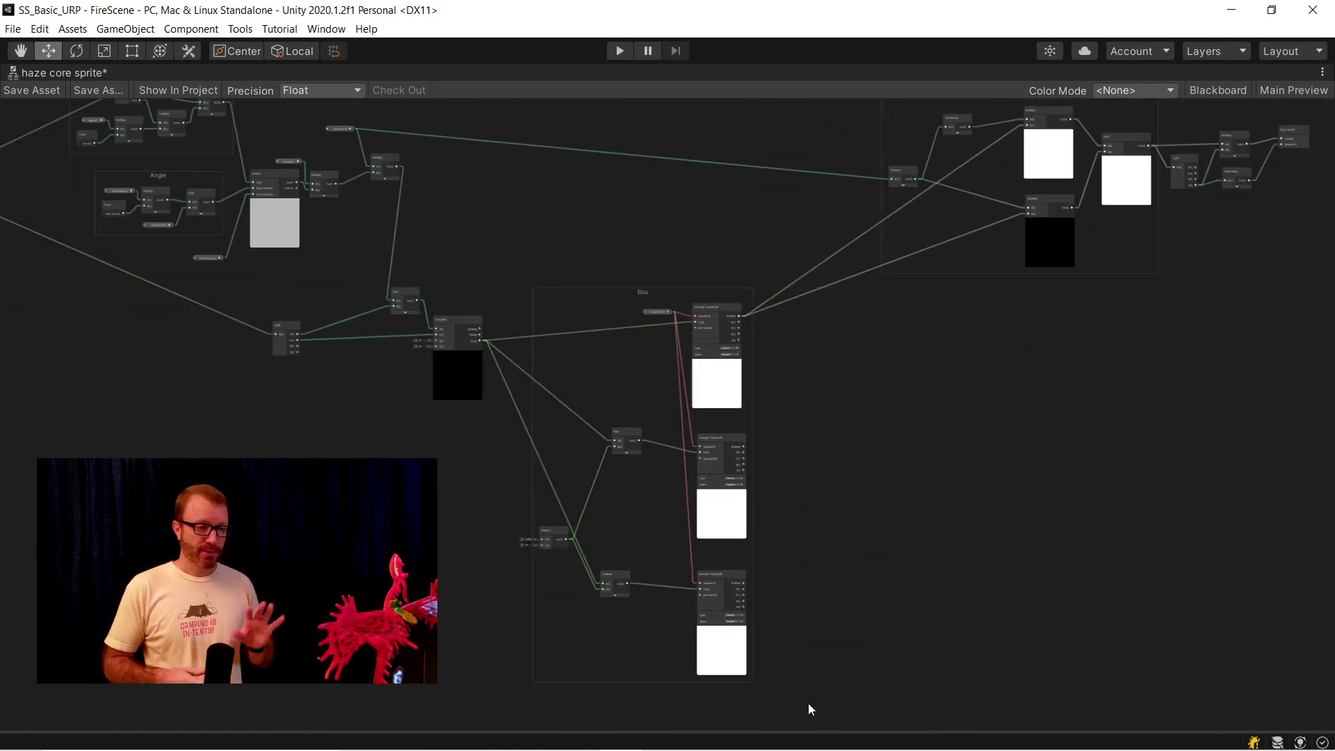
pyautogui.moveTo(808, 703); pyautogui.dragTo(724, 509)
pyautogui.press('Delete')
# Rename the Blur group as Not Blur and save the sub graph.
pyautogui.scroll(5, 682, 285)
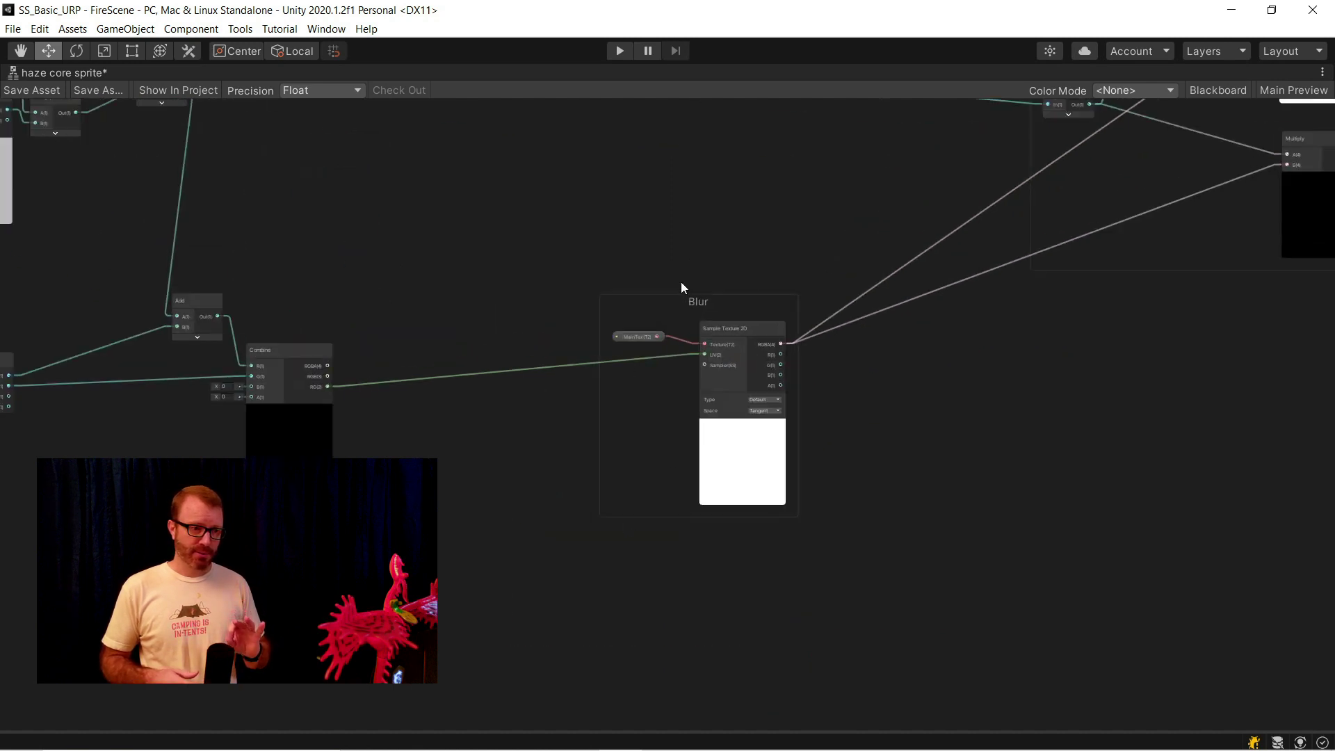
pyautogui.click(680, 313)
pyautogui.write('Not Blur')
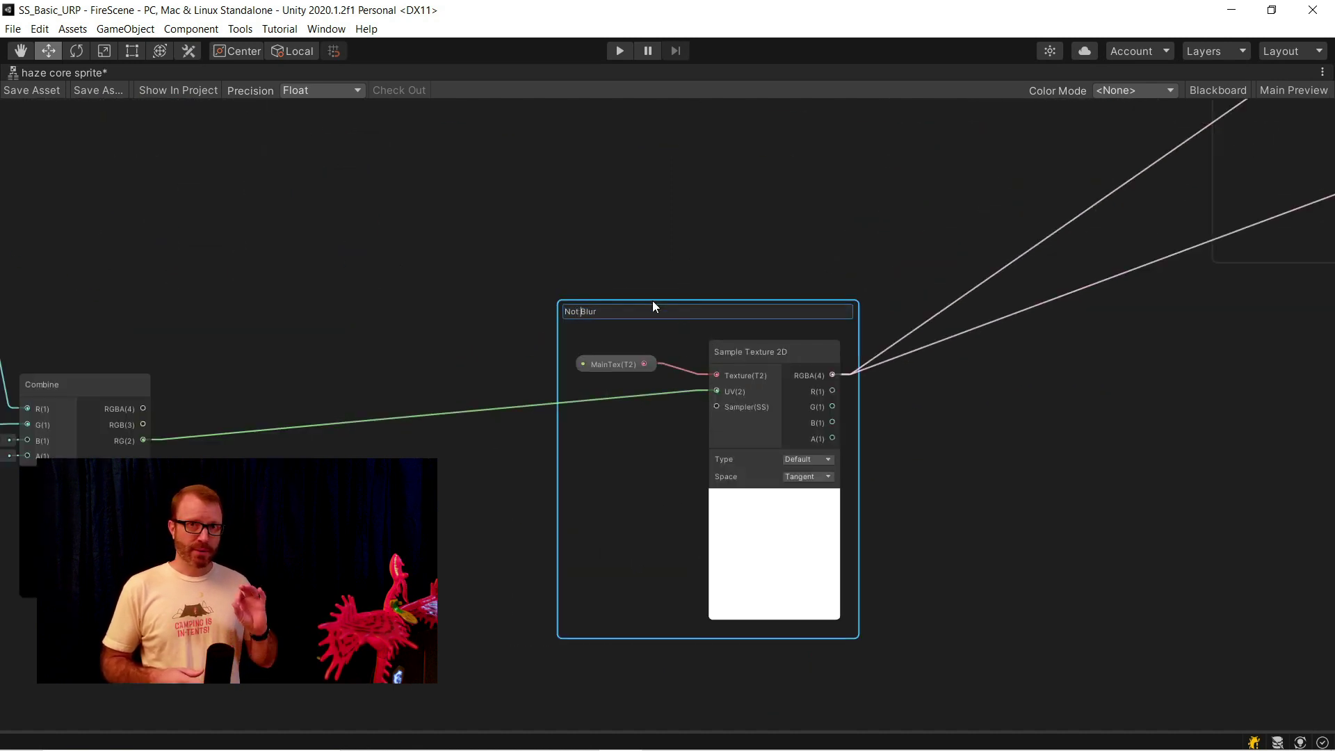
pyautogui.press('Return')
pyautogui.click(747, 268)
pyautogui.click(32, 89)
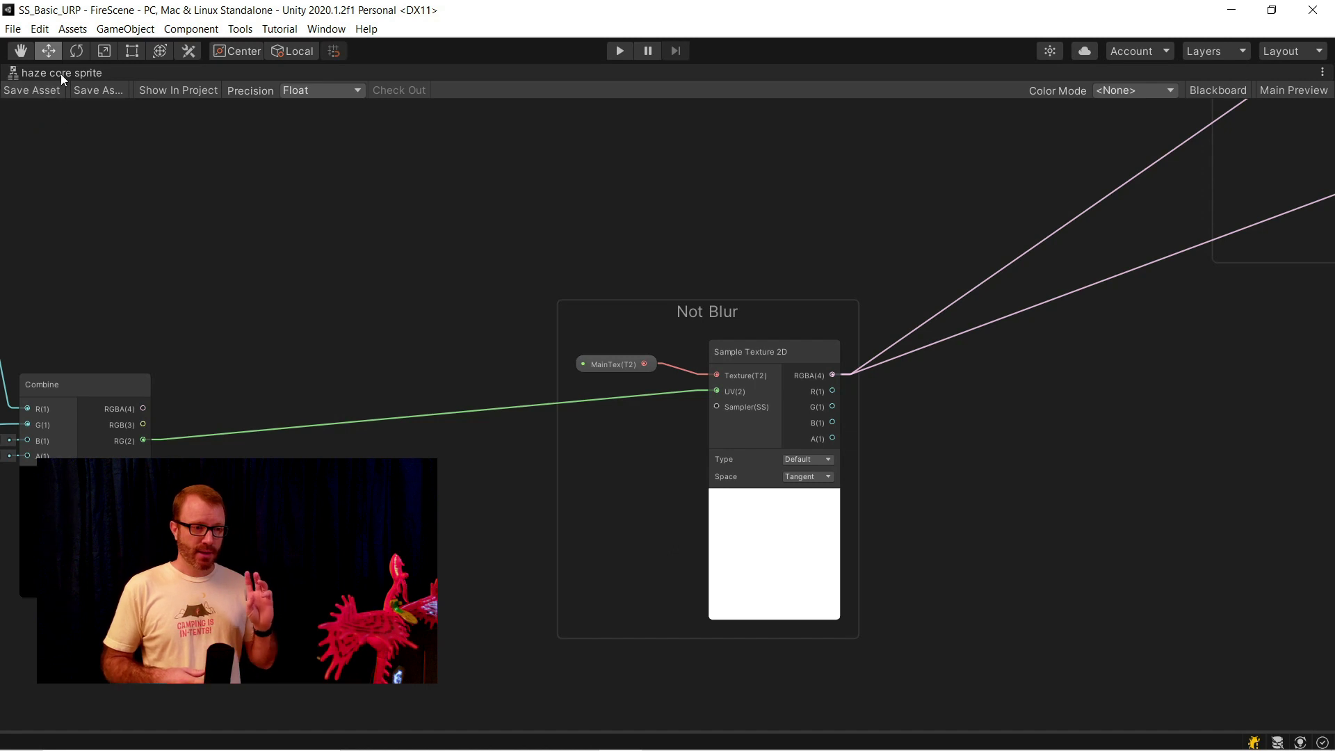
# Inspect the layered flame in the Scene view and the MultiFlame texture, comparing the flame with the Plane (2) backdrop off and on.
pyautogui.rightClick(60, 74)
pyautogui.click(90, 82)
pyautogui.click(269, 73)
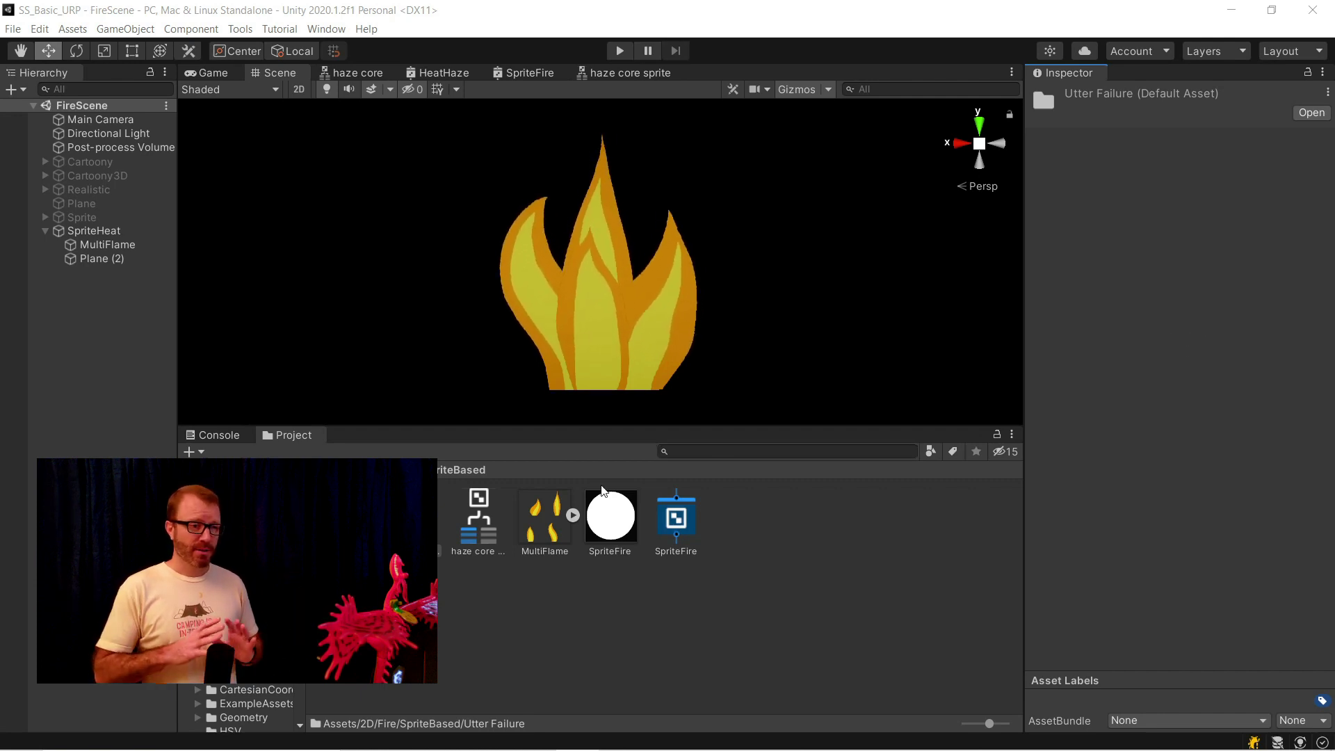
pyautogui.click(545, 518)
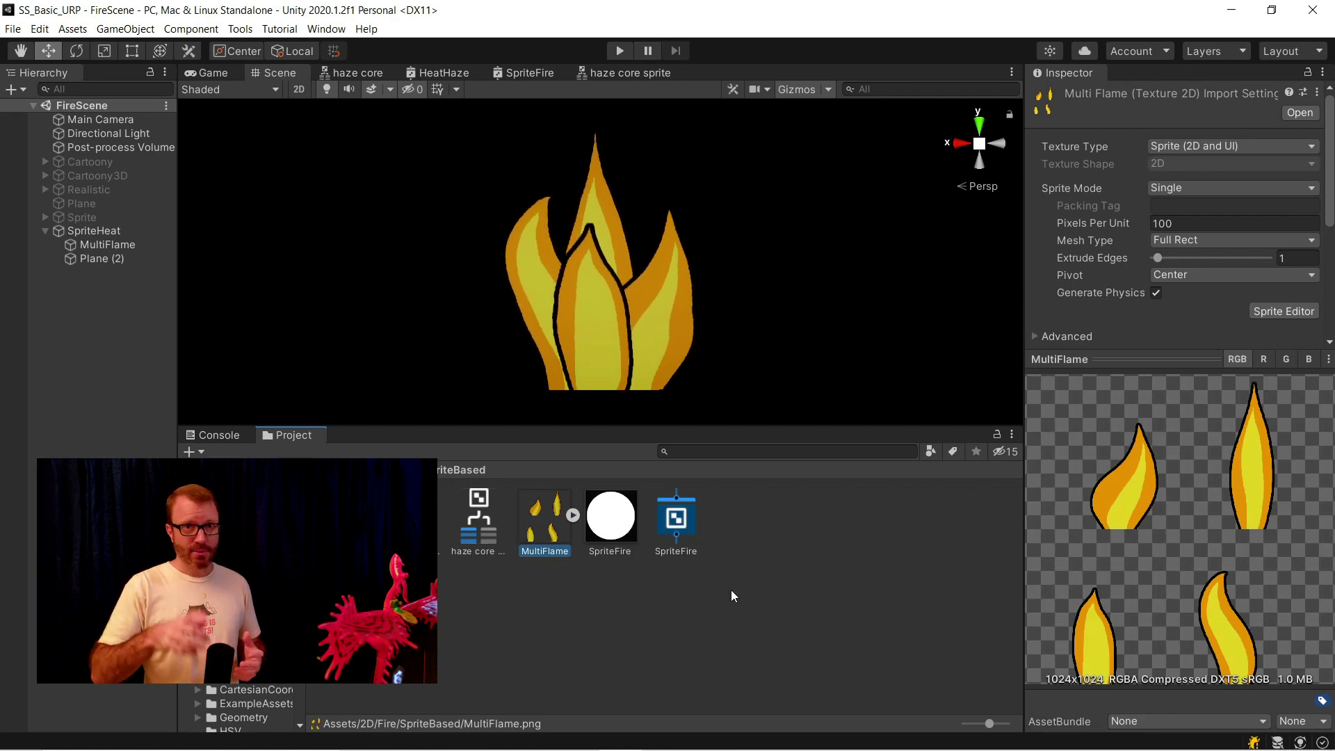
pyautogui.click(126, 258)
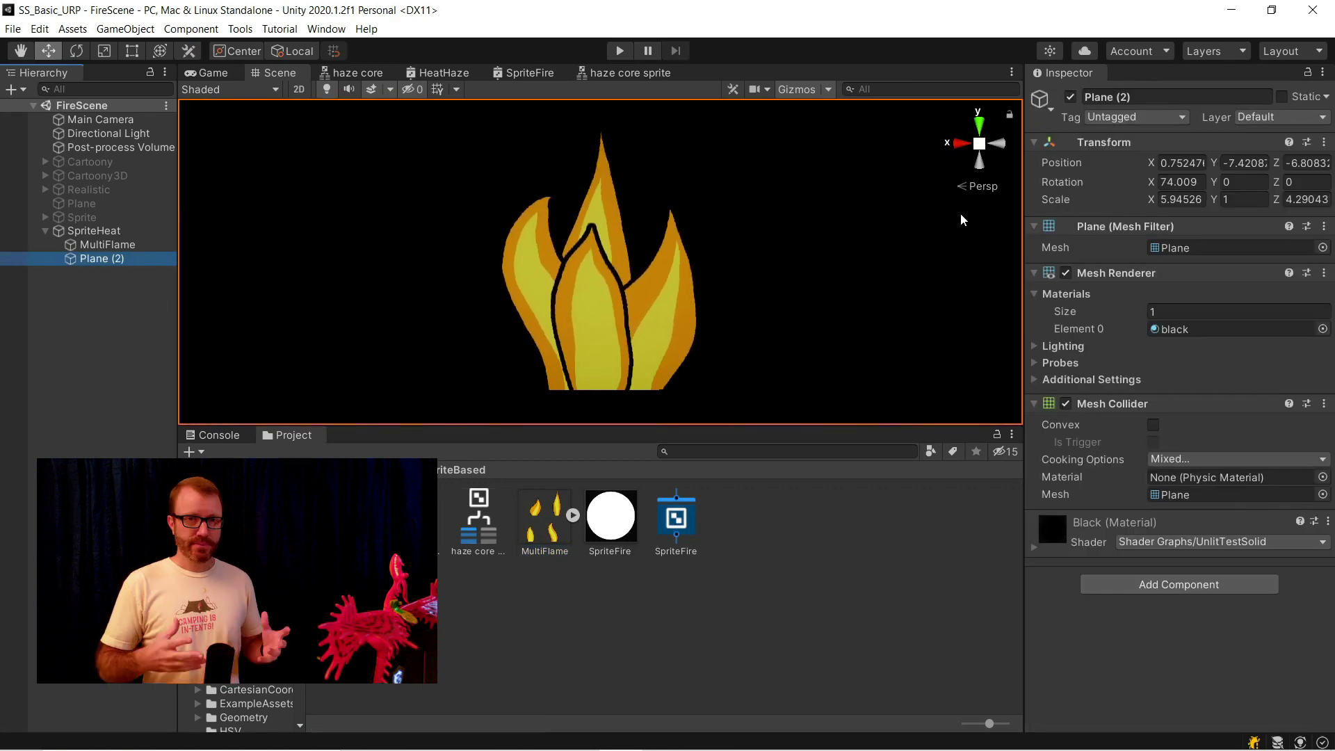
pyautogui.click(1070, 97)
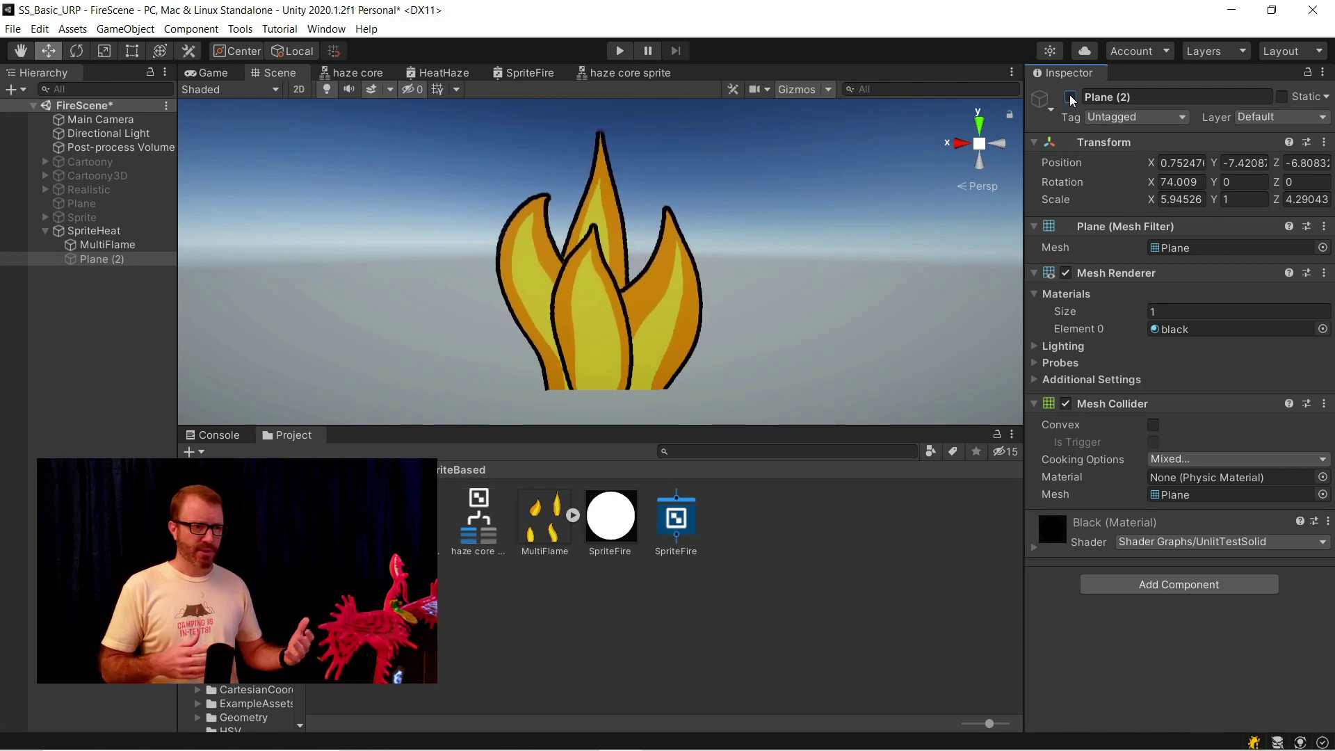
pyautogui.click(1070, 97)
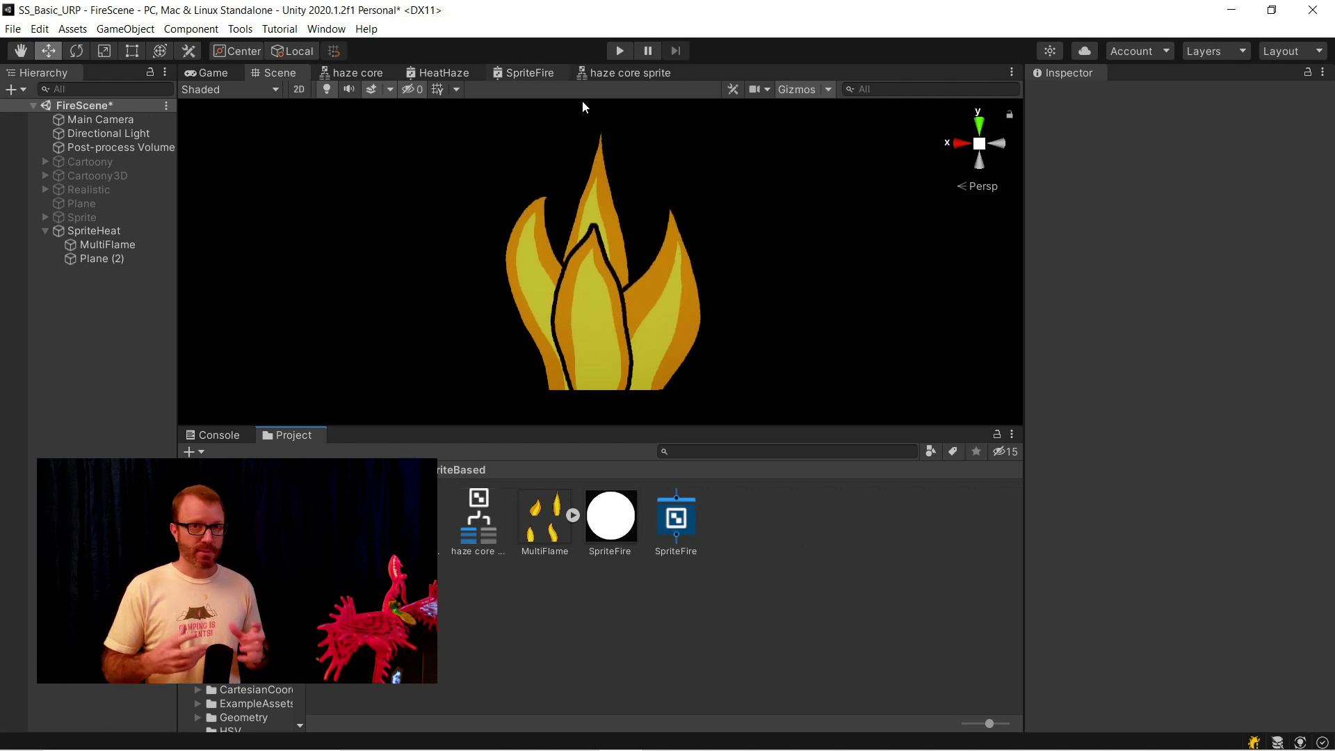
# Open the haze core sprite sub graph in a maximized view.
pyautogui.click(523, 73)
pyautogui.rightClick(519, 73)
pyautogui.click(909, 371)
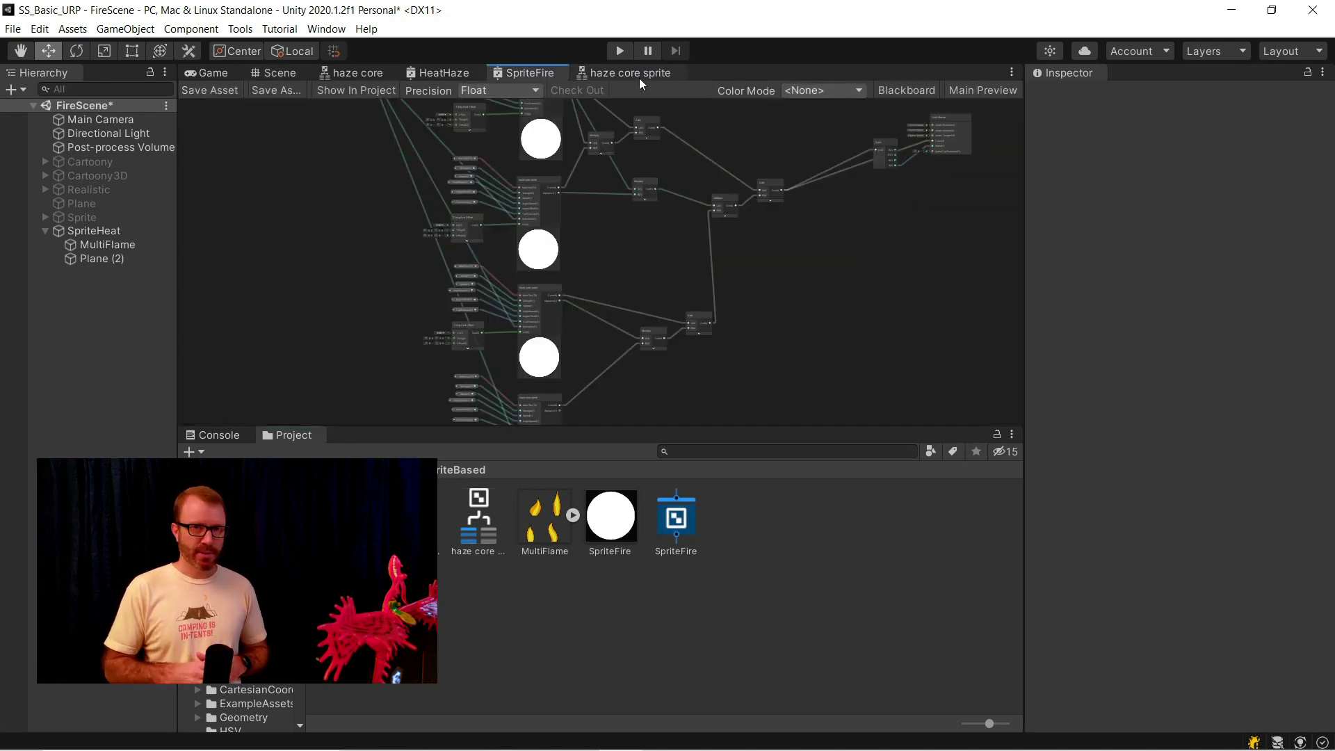
pyautogui.click(639, 74)
pyautogui.scroll(-5, 612, 295)
pyautogui.rightClick(632, 71)
pyautogui.click(666, 85)
pyautogui.scroll(-7, 692, 259)
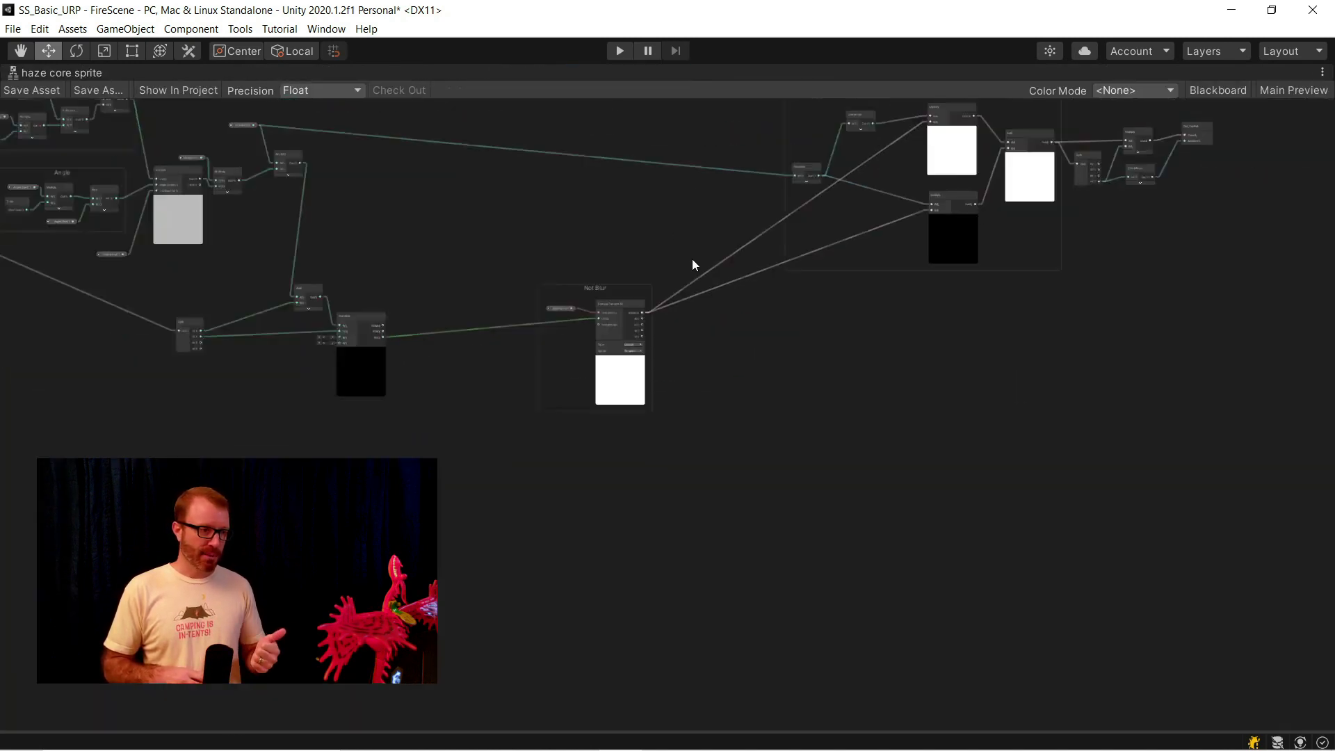
# Add a Vector1 property named Time to the haze core sprite sub graph.
pyautogui.moveTo(306, 265); pyautogui.dragTo(605, 351, button='middle')
pyautogui.scroll(11, 573, 332)
pyautogui.click(595, 237)
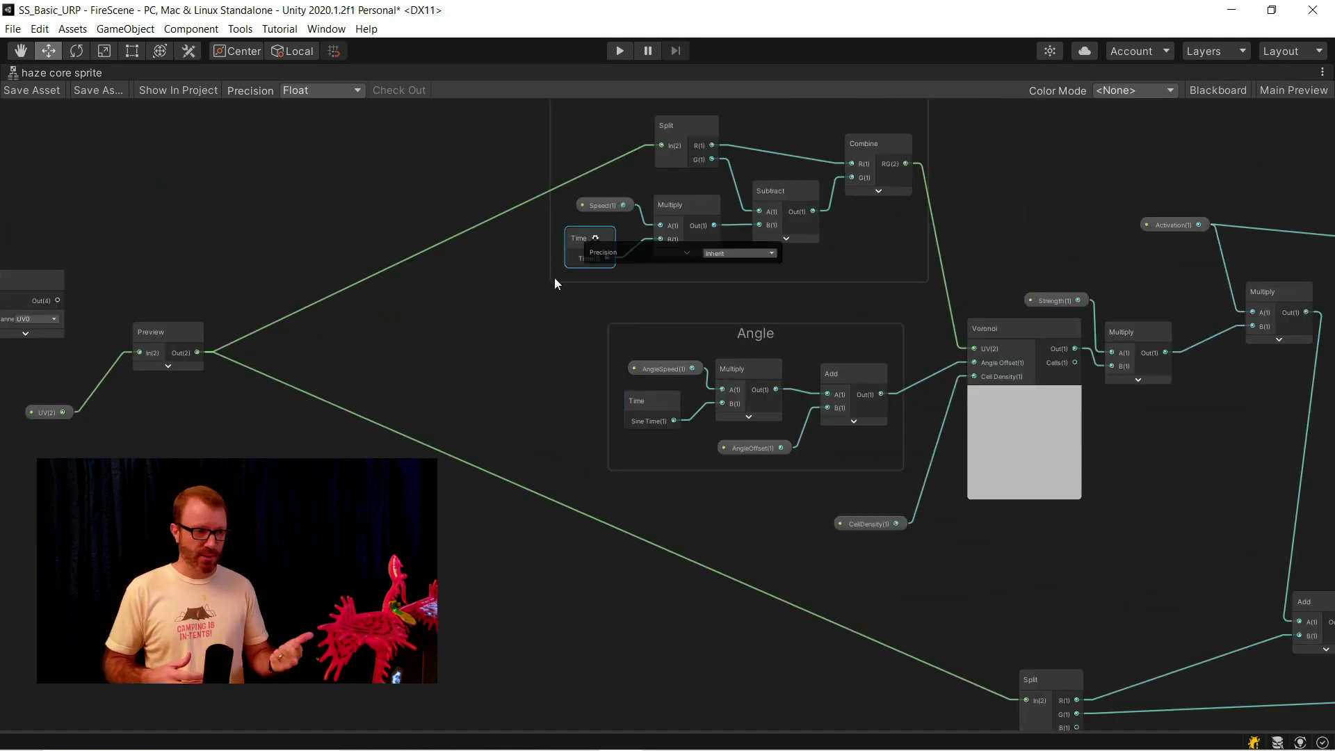
pyautogui.click(1218, 90)
pyautogui.click(410, 125)
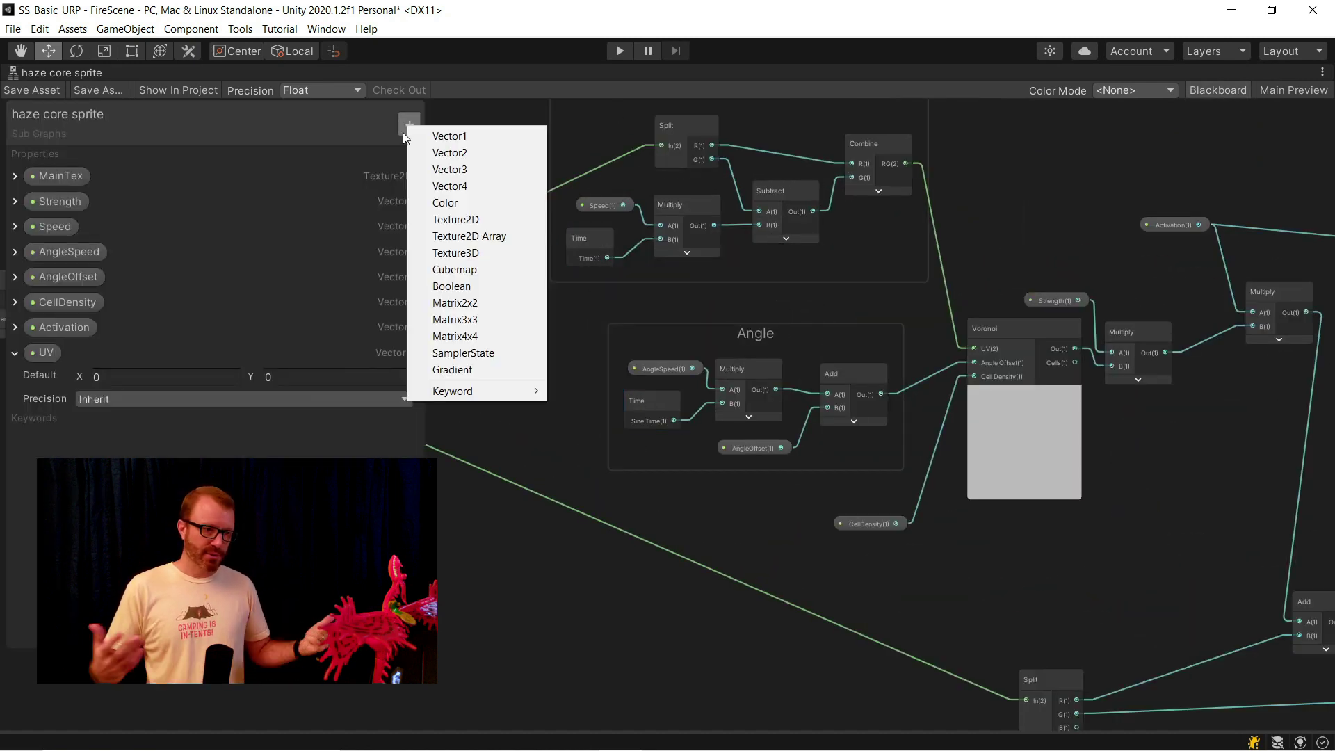
pyautogui.click(451, 136)
pyautogui.press('Return')
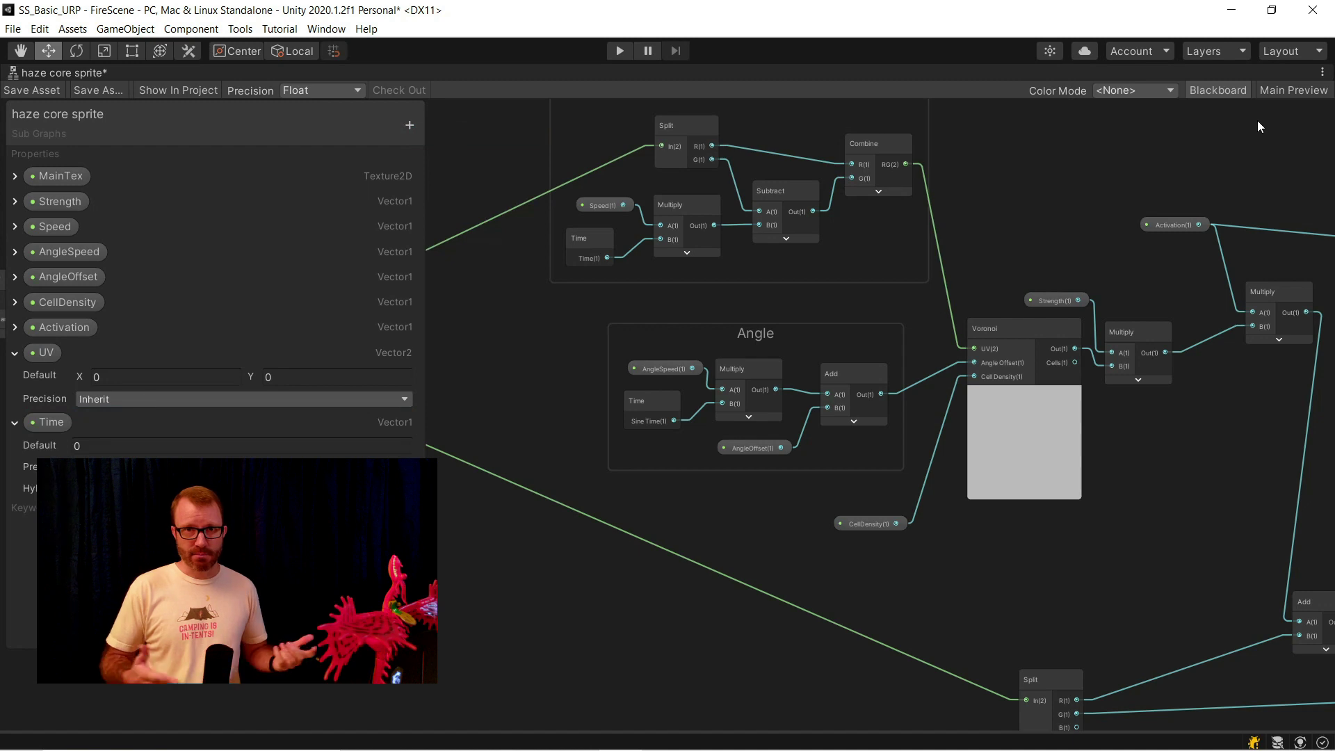
# Place the Time property in the graph and connect it to the Speed Multiply's B input in place of the Time node.
pyautogui.click(1224, 89)
pyautogui.click(1226, 91)
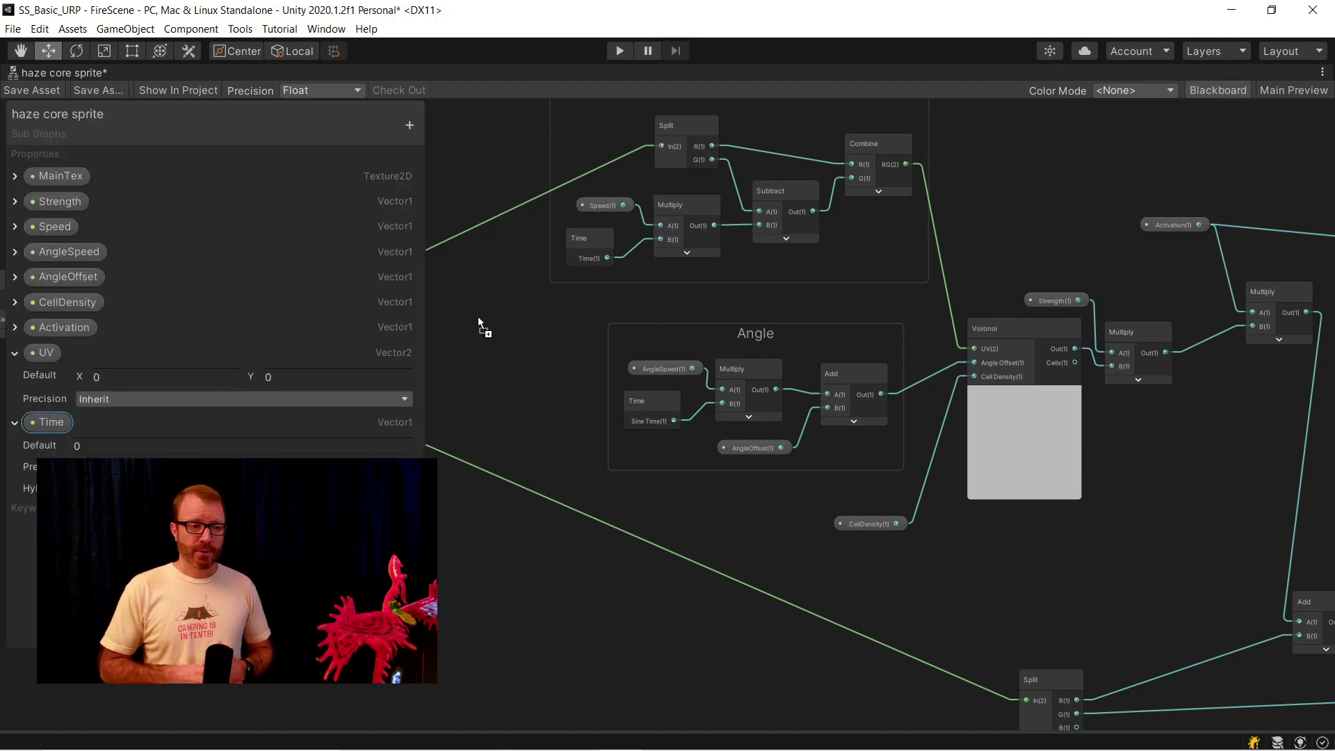
pyautogui.click(1223, 94)
pyautogui.click(497, 326)
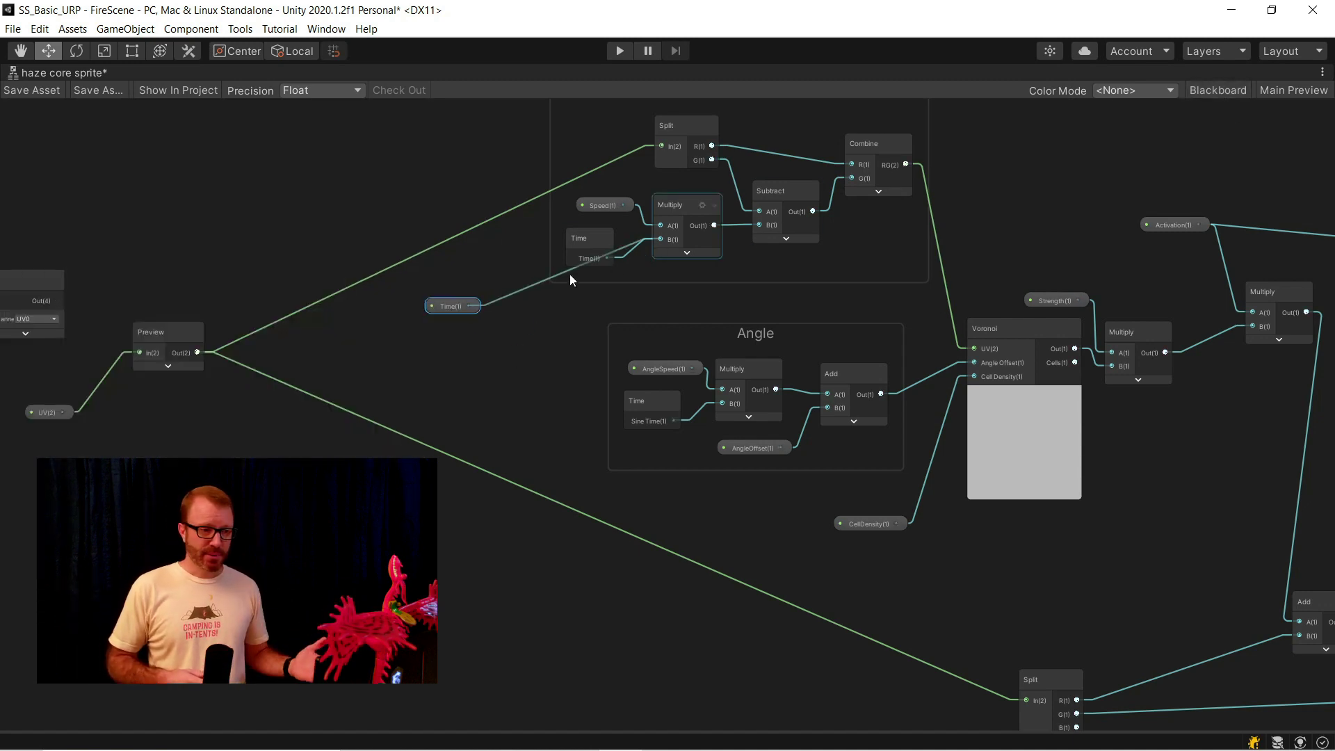
# Route the Time property through a new Sine node into the Angle group's Multiply, save the sub graph and restore the editor layout.
pyautogui.write('sine')
pyautogui.moveTo(495, 327); pyautogui.dragTo(722, 404)
pyautogui.press('Return')
pyautogui.click(550, 372)
pyautogui.rightClick(72, 75)
pyautogui.click(104, 83)
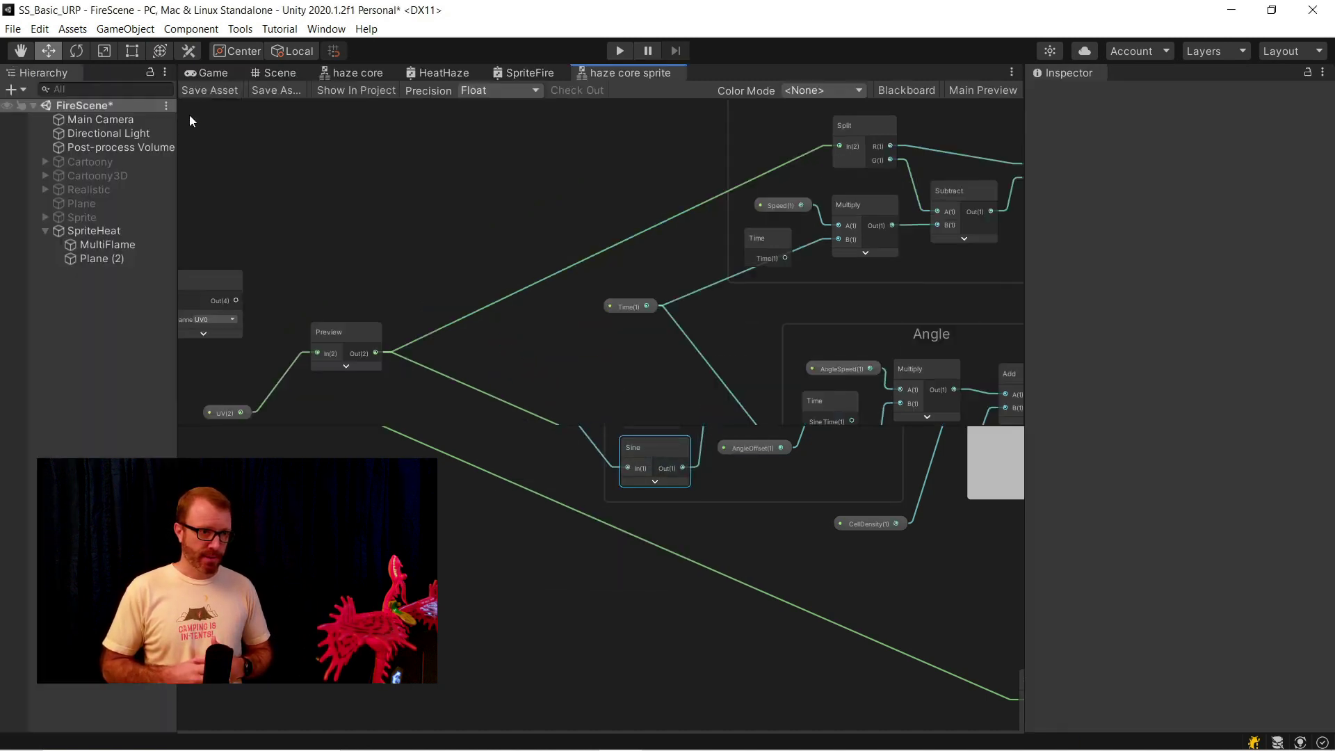
# In the maximized SpriteFire graph, add a Preview node and connect it to the first haze core sprite's Time input.
pyautogui.rightClick(528, 72)
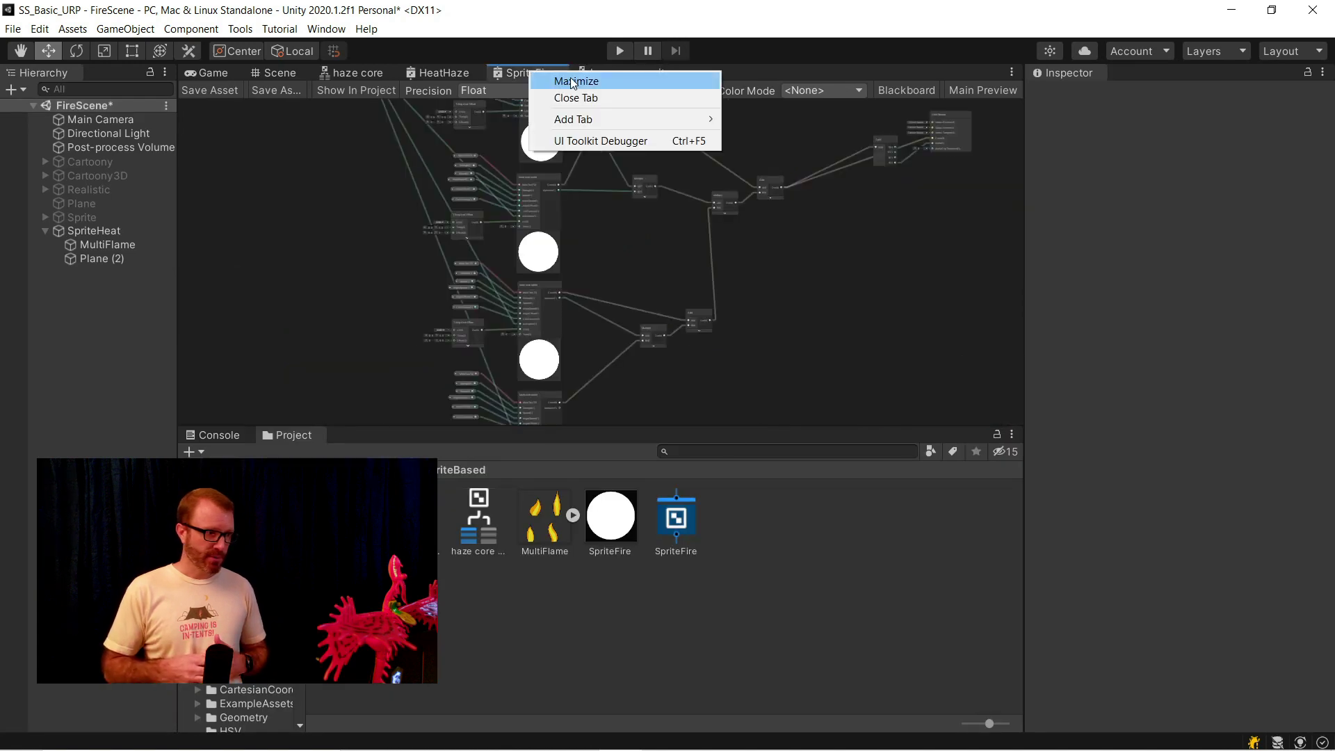
pyautogui.click(574, 82)
pyautogui.scroll(6, 409, 301)
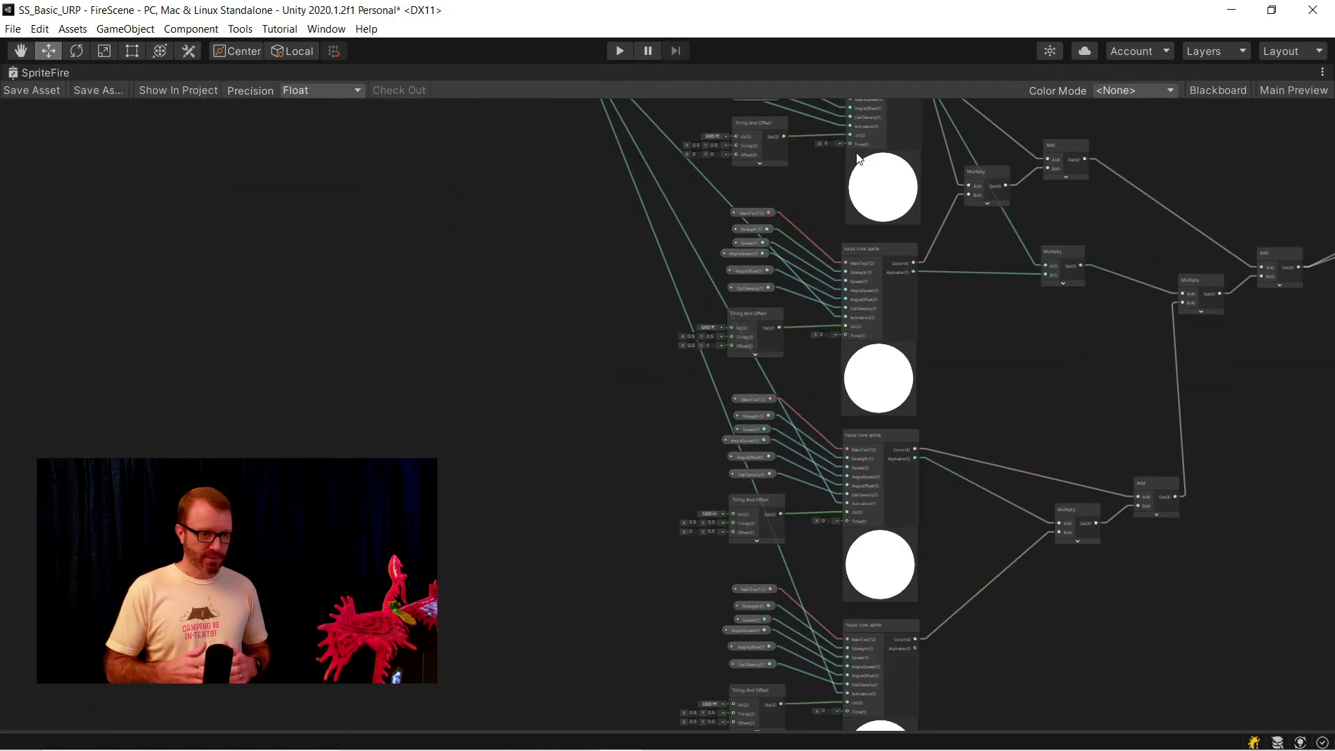
pyautogui.scroll(4, 880, 152)
pyautogui.moveTo(826, 162); pyautogui.dragTo(821, 501)
pyautogui.write('prev')
pyautogui.press('Return')
# Connect the Preview output to the other haze core sprites' Time inputs and collapse the node's preview.
pyautogui.moveTo(445, 417); pyautogui.dragTo(427, 253, button='middle')
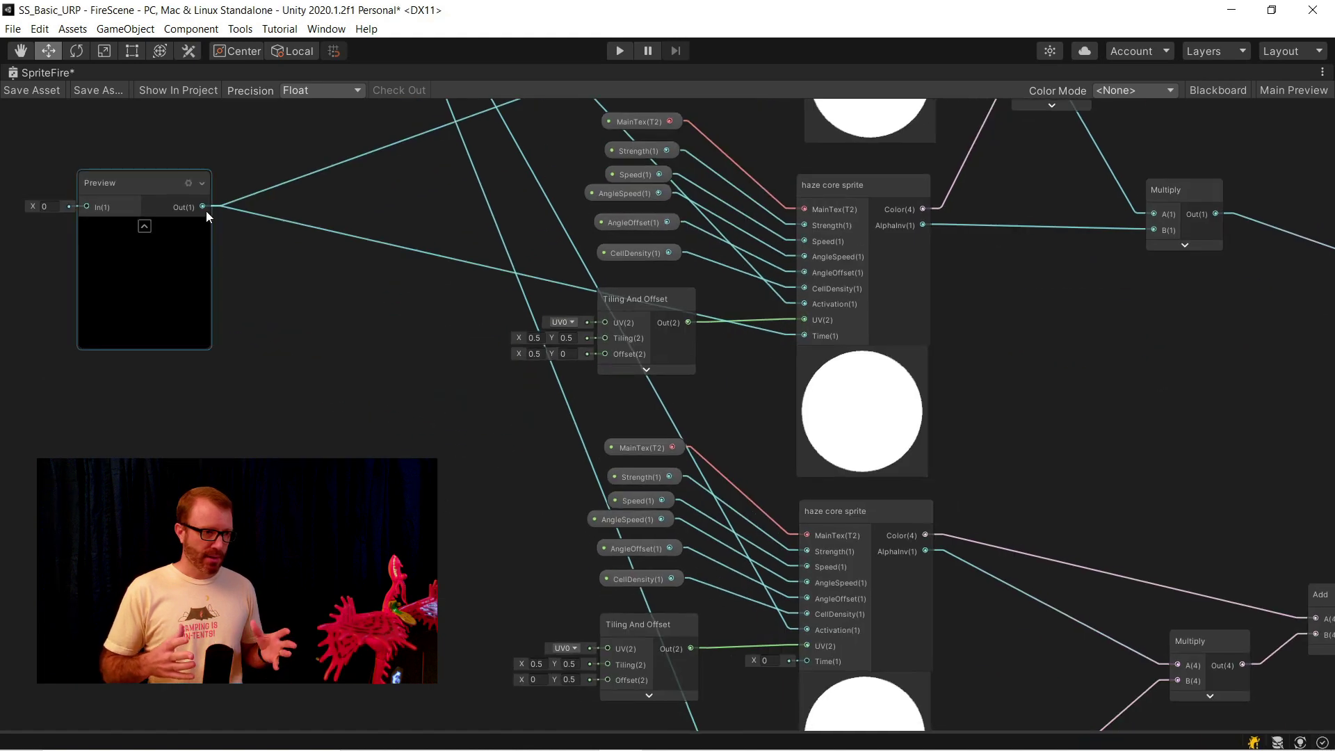
pyautogui.moveTo(206, 208); pyautogui.dragTo(810, 572)
pyautogui.moveTo(203, 113); pyautogui.dragTo(821, 641)
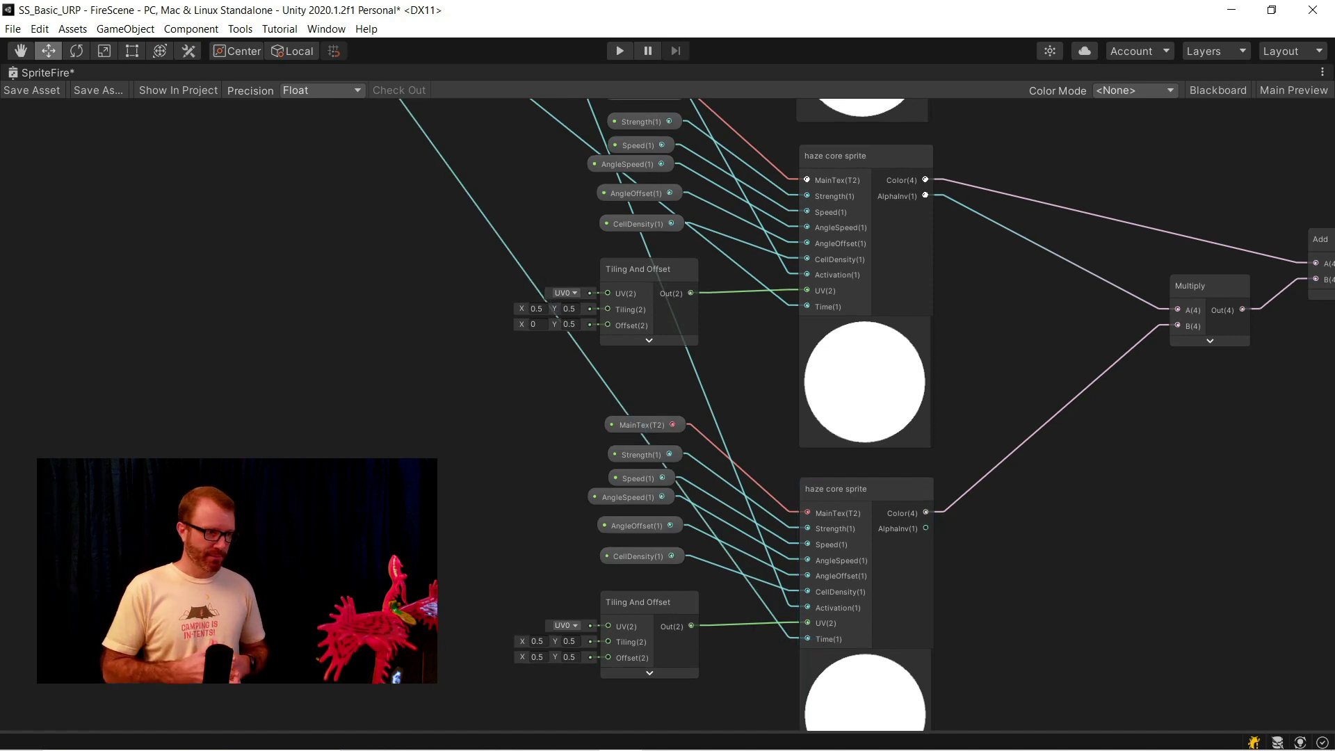
pyautogui.scroll(-6, 242, 270)
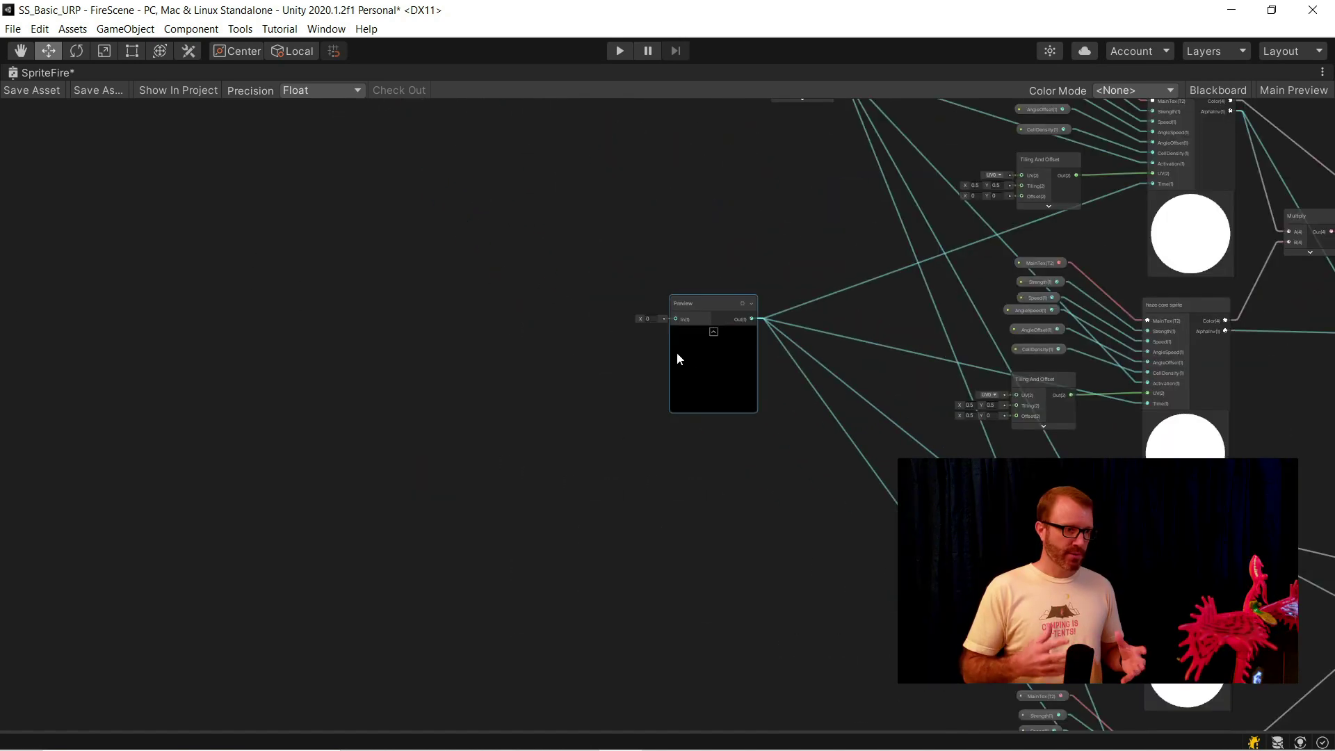
pyautogui.click(714, 332)
pyautogui.scroll(3, 343, 399)
pyautogui.moveTo(343, 399); pyautogui.dragTo(461, 448, button='middle')
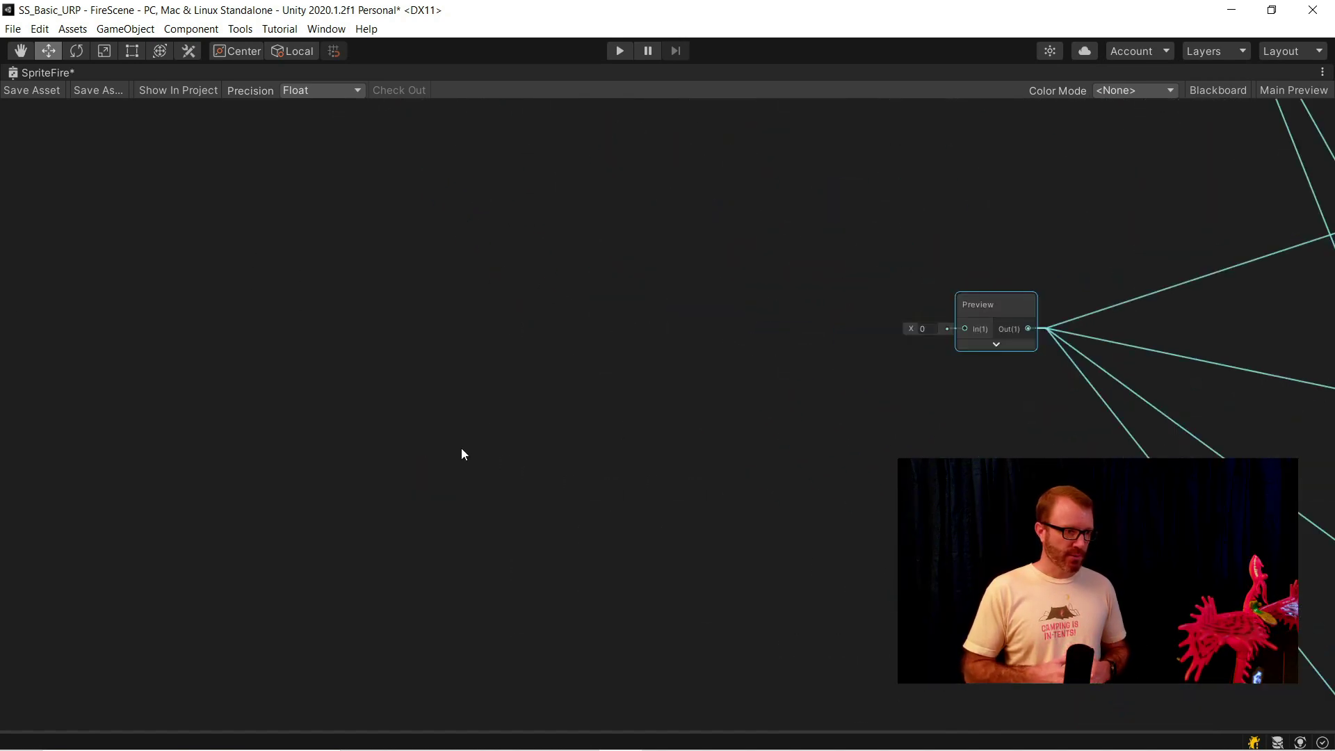
# Add a Time node and connect its Time output to a new Multiply node's A input, collapsing the Multiply preview.
pyautogui.rightClick(171, 273)
pyautogui.click(196, 277)
pyautogui.write('time')
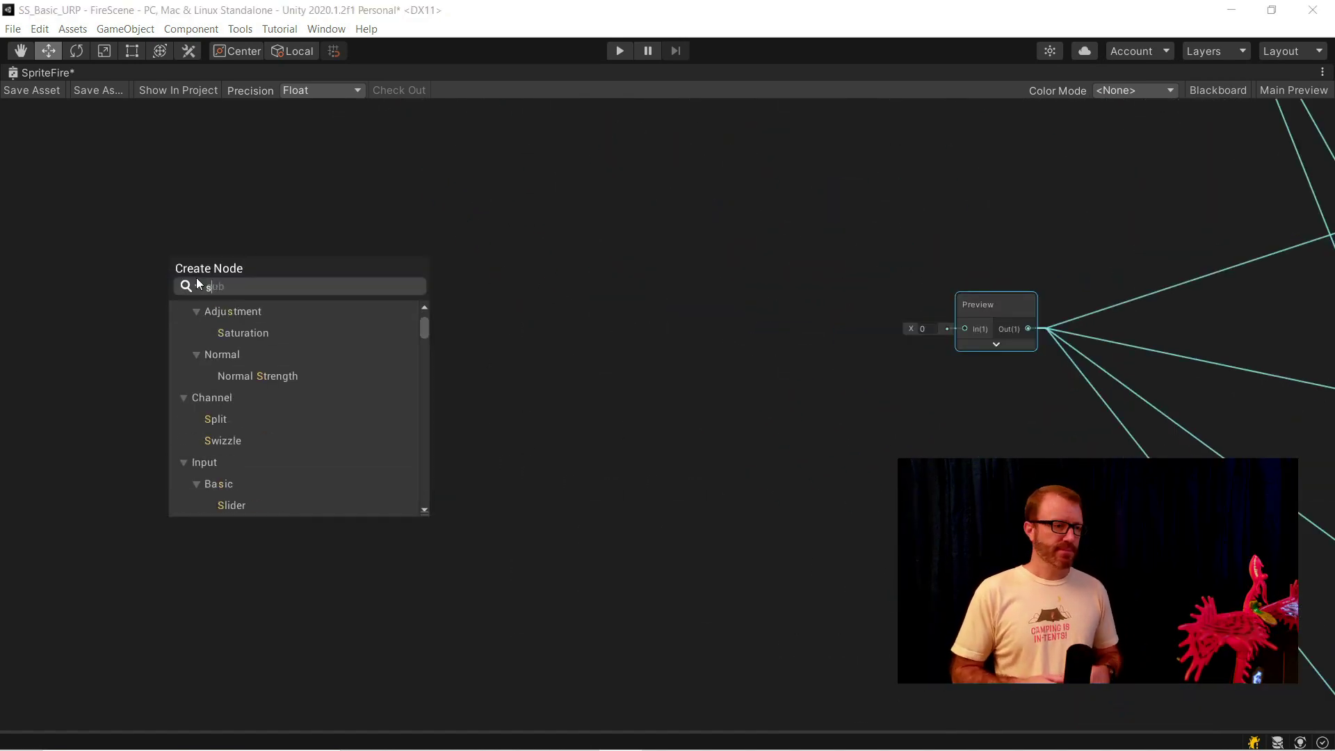
pyautogui.press('Return')
pyautogui.scroll(1, 196, 278)
pyautogui.moveTo(250, 425); pyautogui.dragTo(361, 438)
pyautogui.write('mult')
pyautogui.press('Return')
pyautogui.click(427, 495)
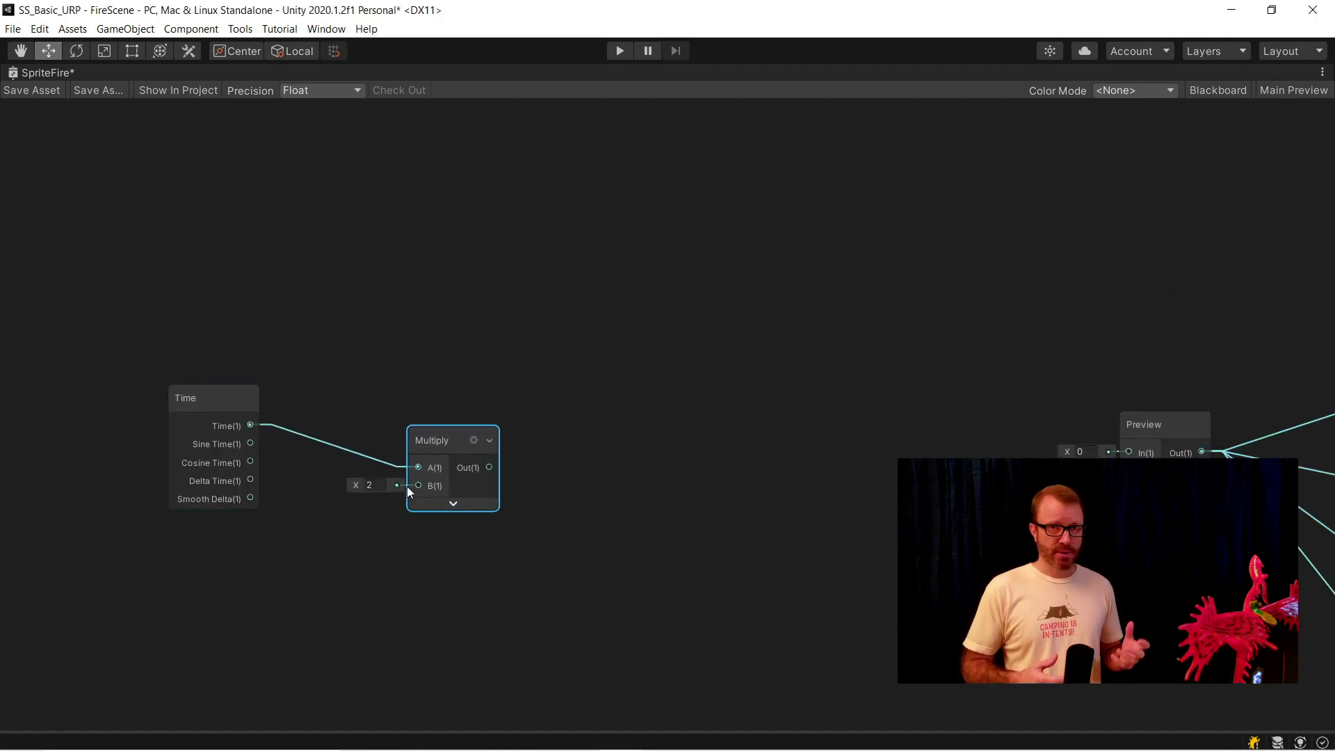
# Feed the Multiply's B input from a new Vector 1 node and set its X value to 10.
pyautogui.moveTo(407, 487); pyautogui.dragTo(264, 561)
pyautogui.write('vector')
pyautogui.press('Return')
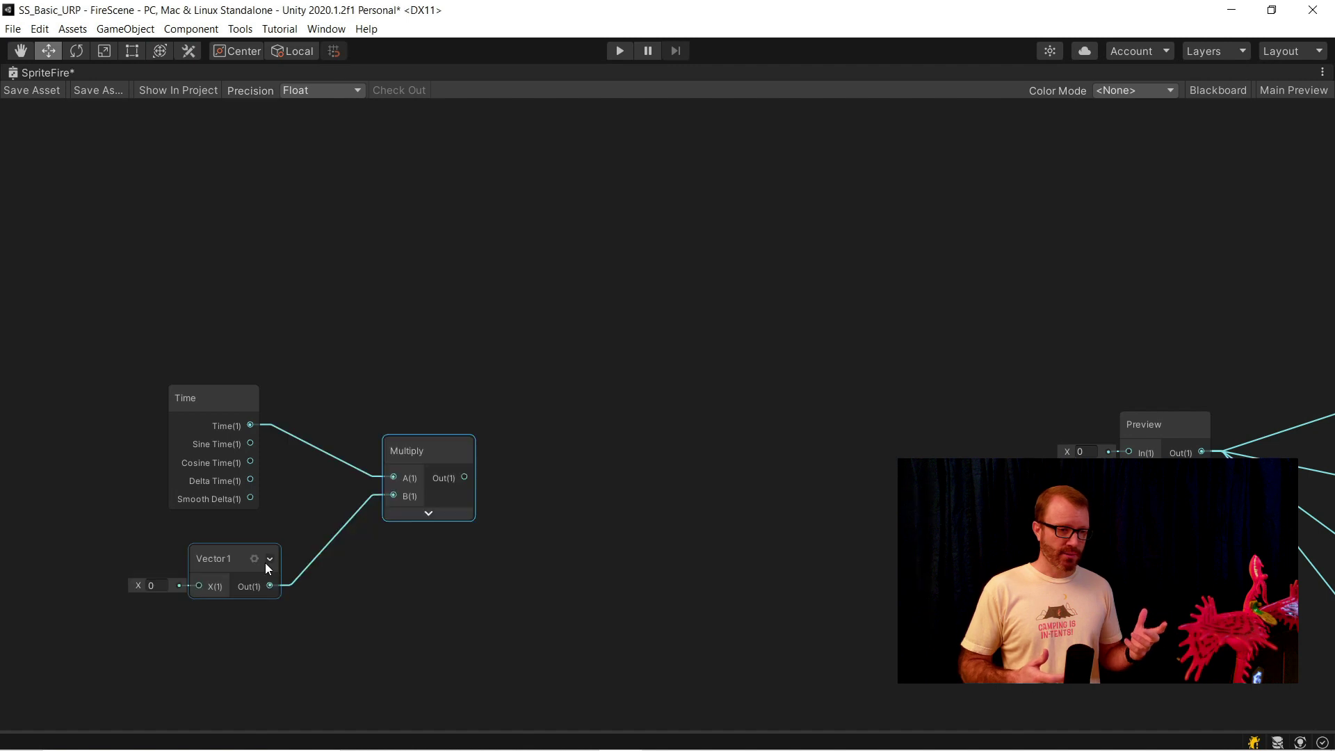
pyautogui.click(149, 585)
pyautogui.write('10')
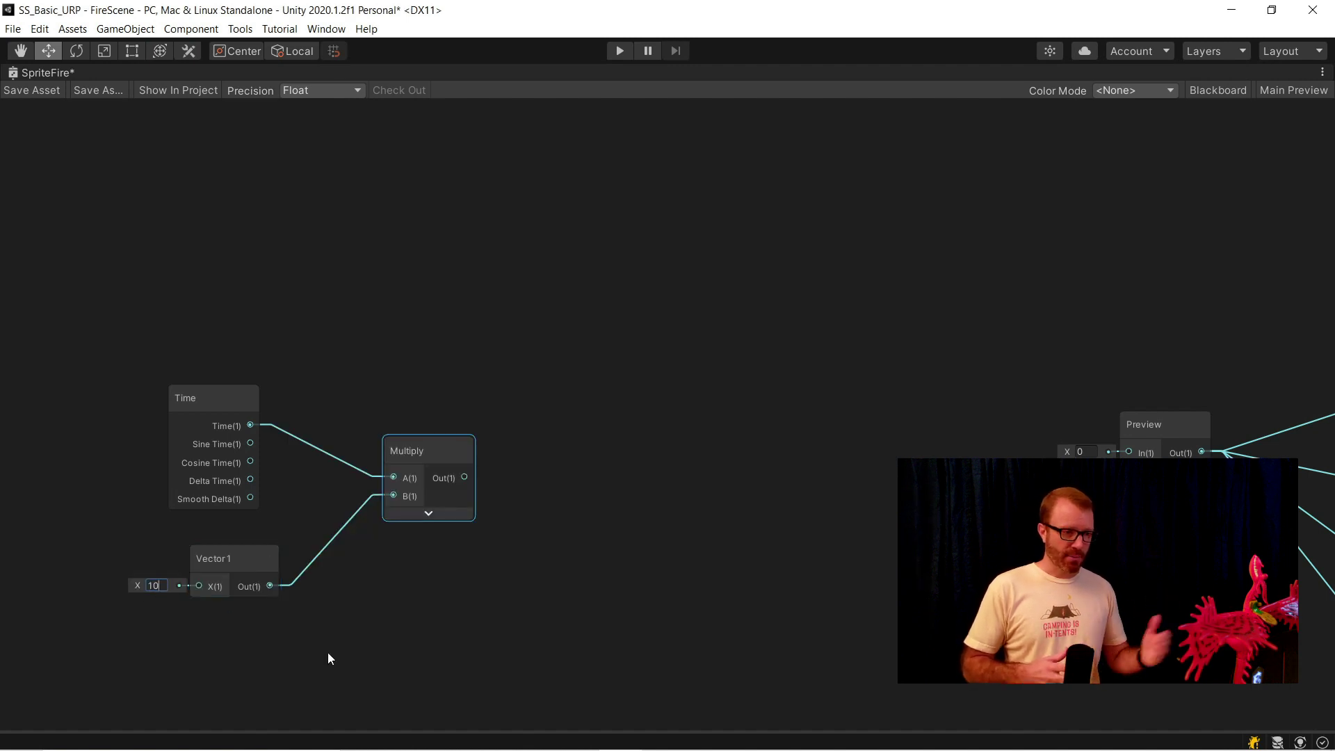
# Chain Multiply into new Floor and Divide nodes with collapsed previews and connect Vector 1 to the Divide's B input.
pyautogui.moveTo(464, 477); pyautogui.dragTo(540, 476)
pyautogui.write('floor')
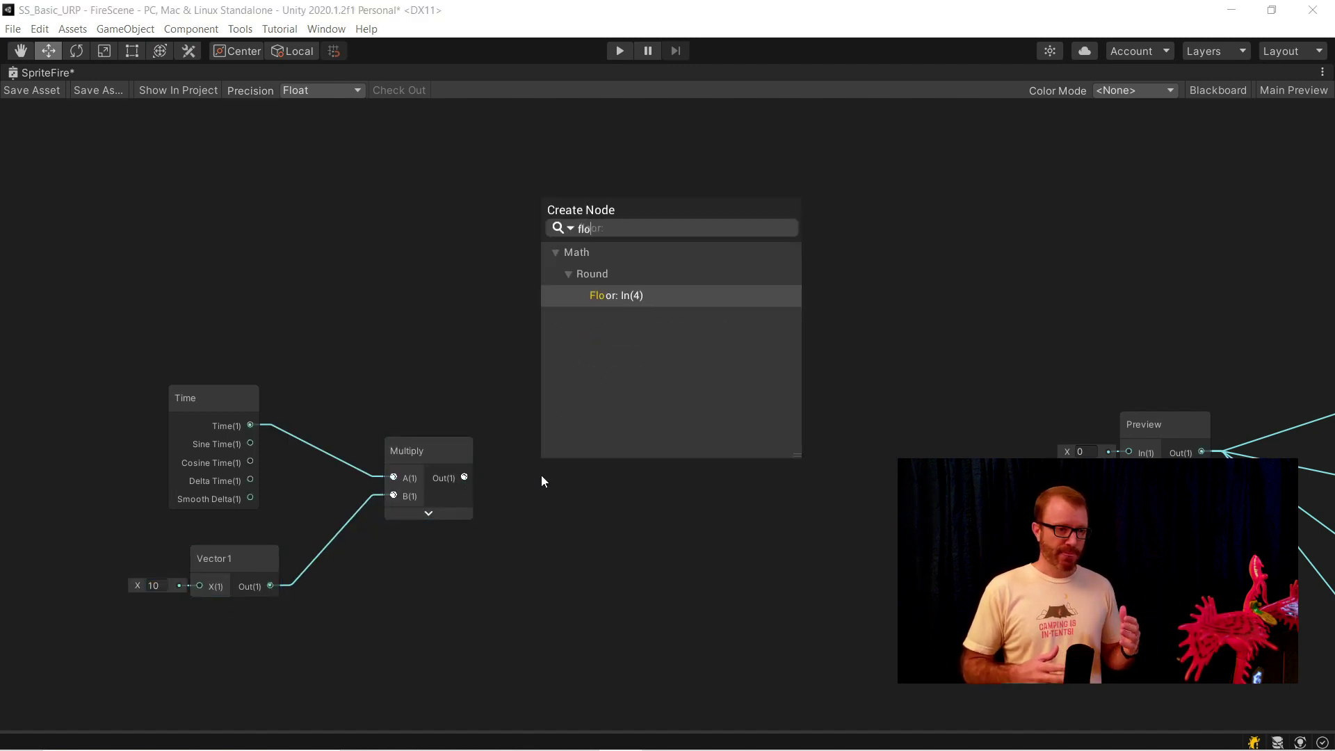
pyautogui.press('Return')
pyautogui.moveTo(673, 492); pyautogui.dragTo(724, 491)
pyautogui.write('div')
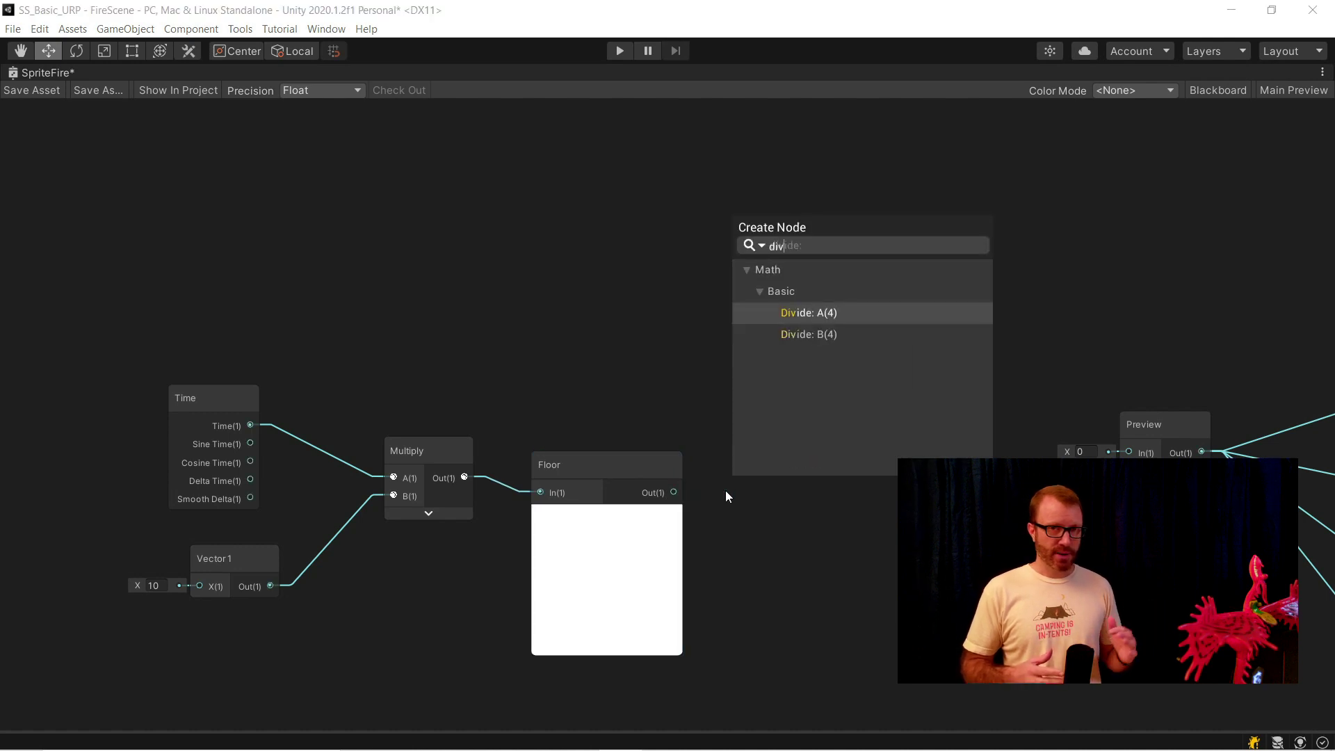
pyautogui.press('Return')
pyautogui.click(606, 515)
pyautogui.click(798, 550)
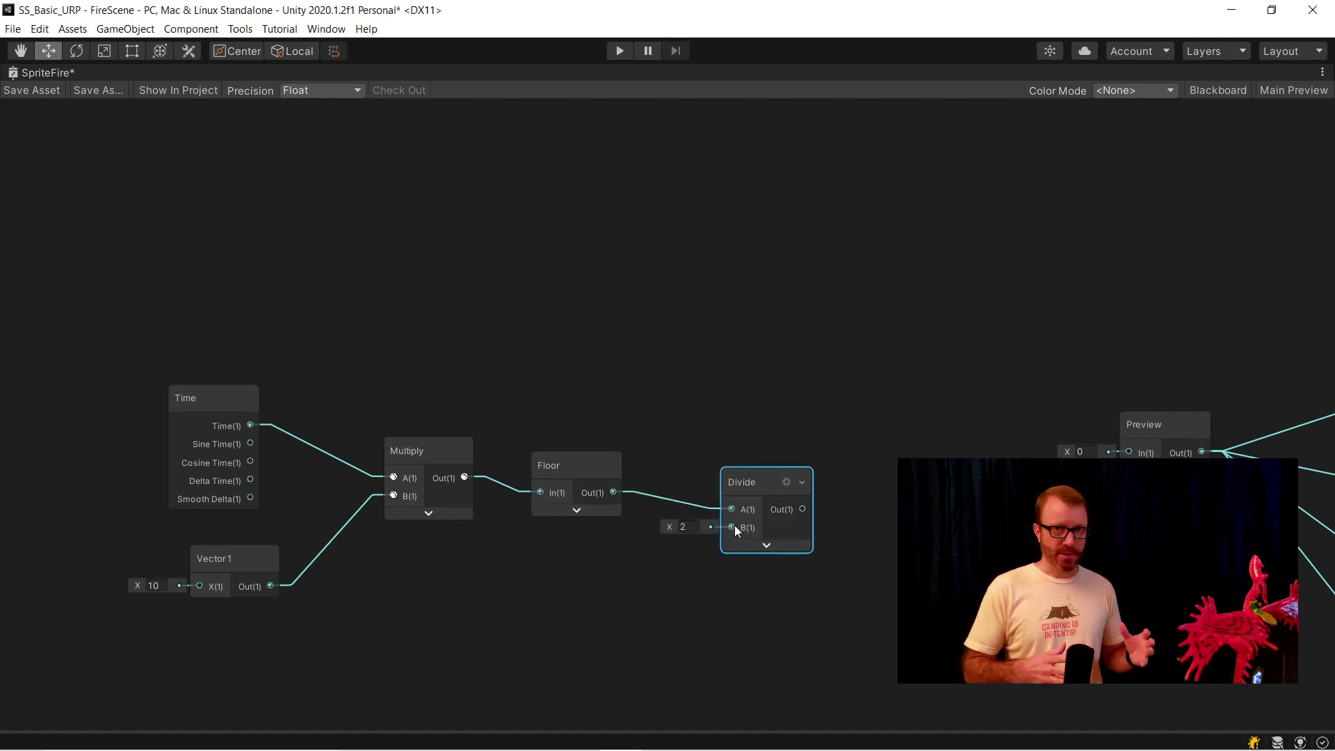
pyautogui.moveTo(732, 527); pyautogui.dragTo(270, 585)
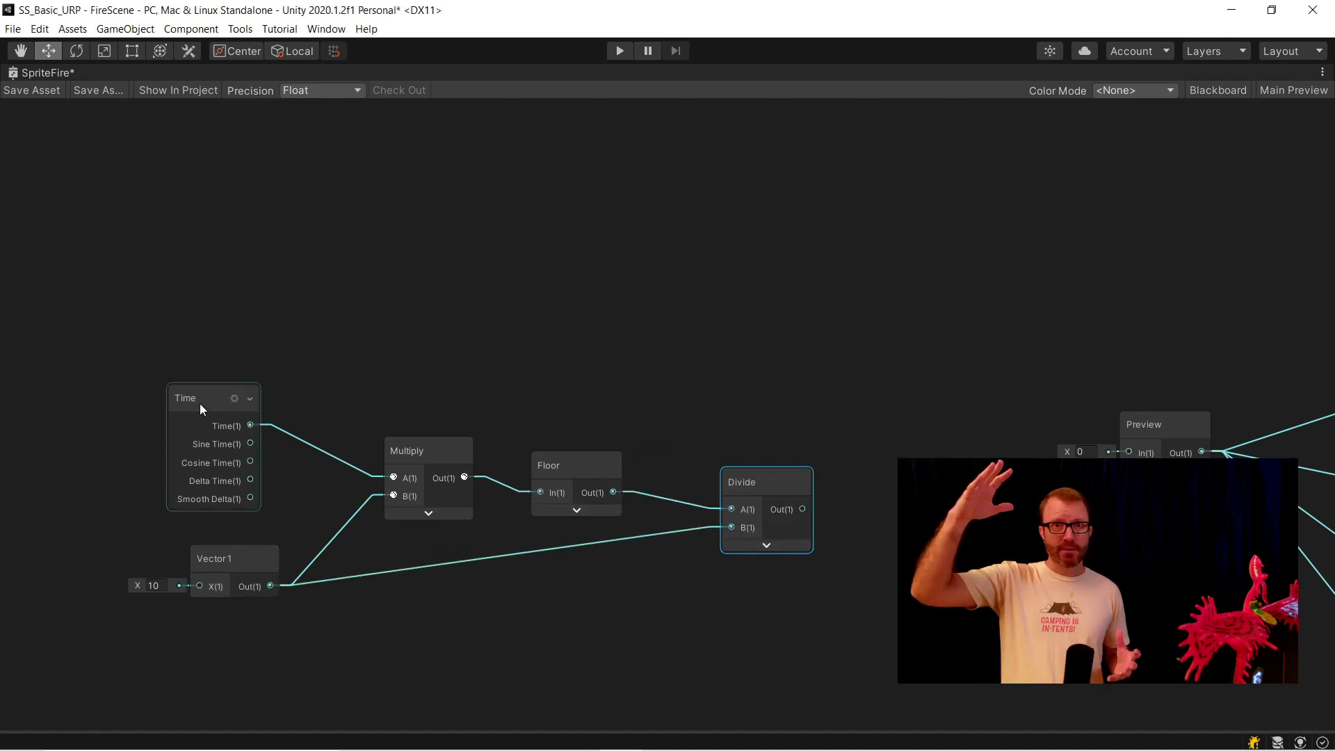
# Move the Time node aside, duplicate a UV and Split pair near it and connect Split's R output to the Multiply's A input.
pyautogui.moveTo(199, 403); pyautogui.dragTo(73, 406)
pyautogui.scroll(-4, 768, 439)
pyautogui.hotkey('ctrl', 'd')
pyautogui.moveTo(859, 136); pyautogui.dragTo(486, 326)
pyautogui.scroll(5, 528, 404)
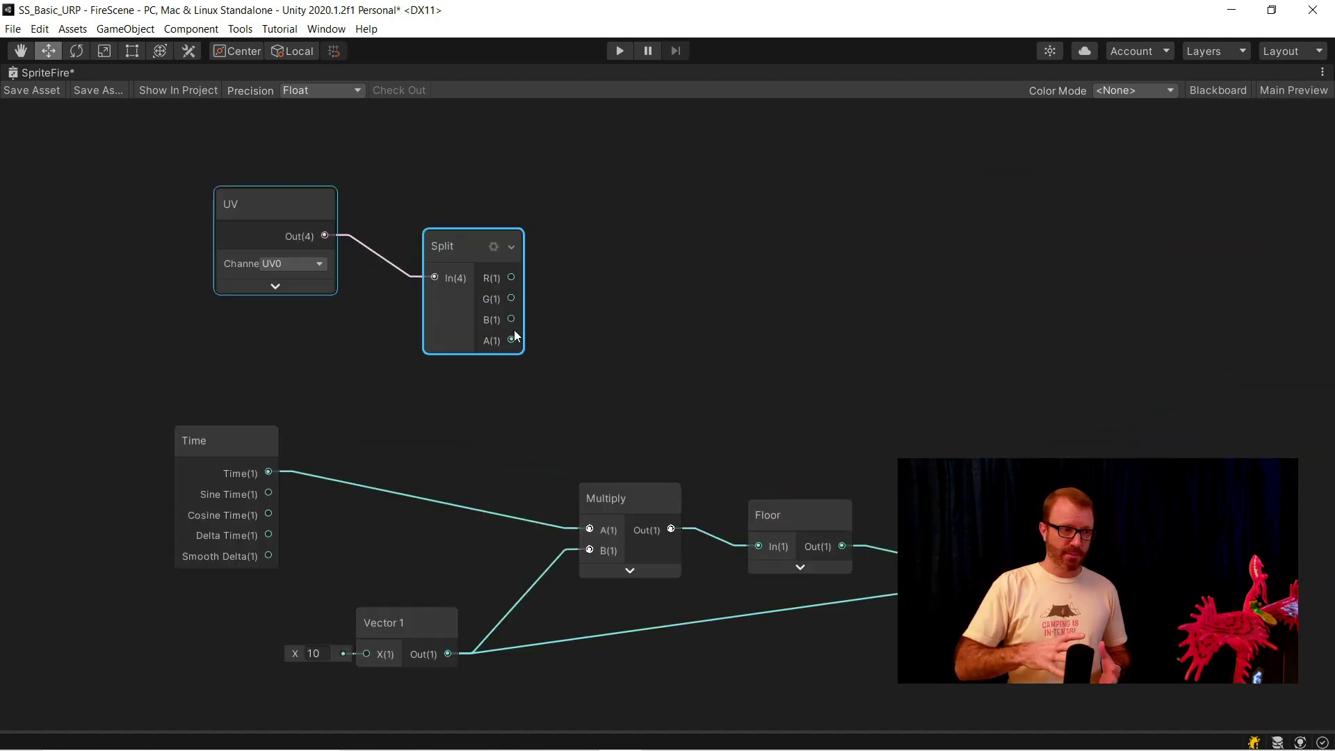
pyautogui.moveTo(512, 278); pyautogui.dragTo(594, 530)
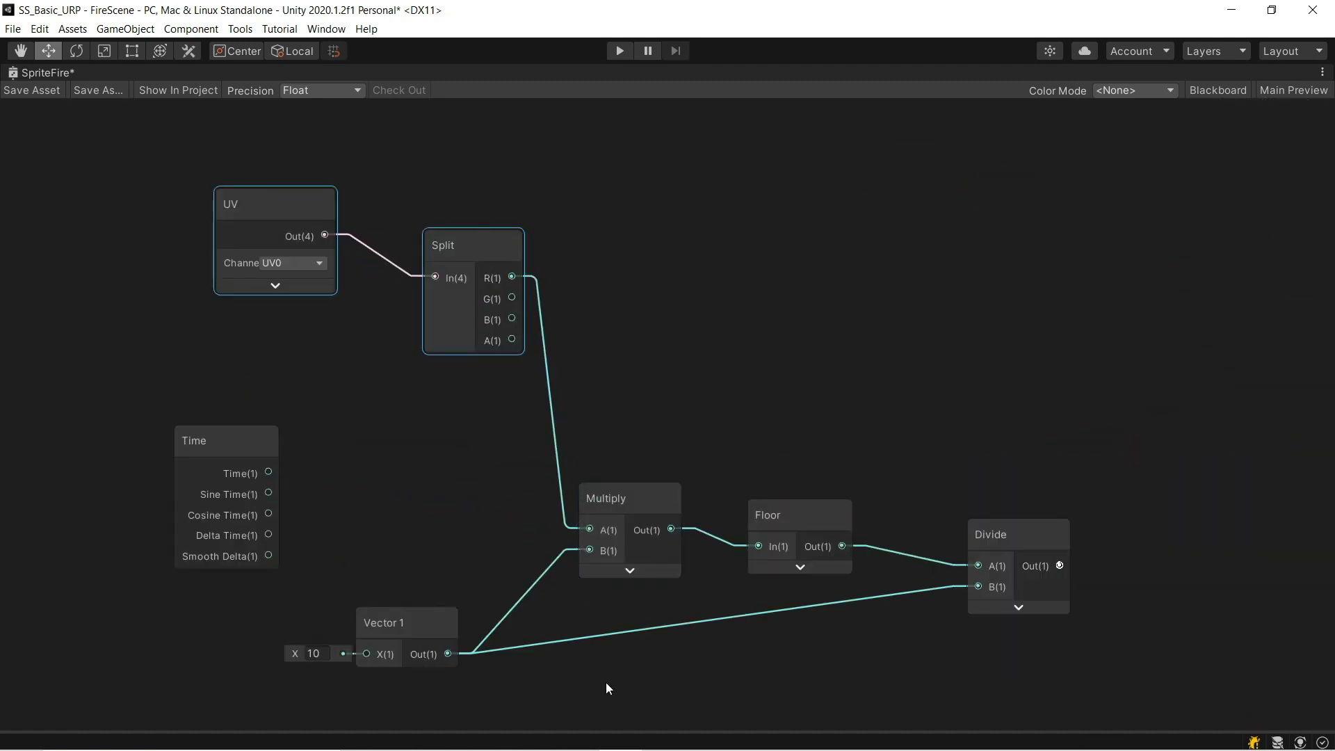
# Expand the Multiply, Floor and Divide previews and test Vector 1 at 2, scrub its value, and set it to 5.
pyautogui.moveTo(606, 682); pyautogui.dragTo(1008, 539)
pyautogui.click(629, 572)
pyautogui.moveTo(1131, 672); pyautogui.dragTo(1014, 523, button='middle')
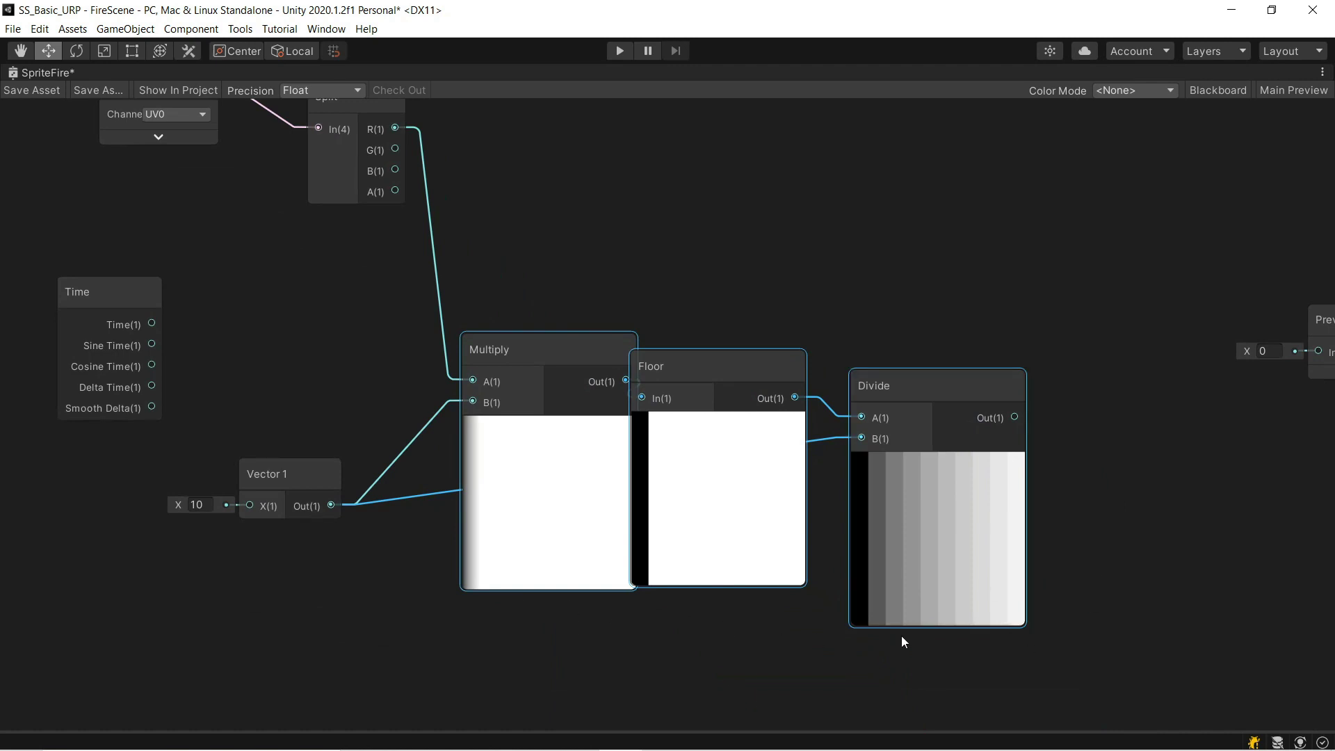
pyautogui.write('2')
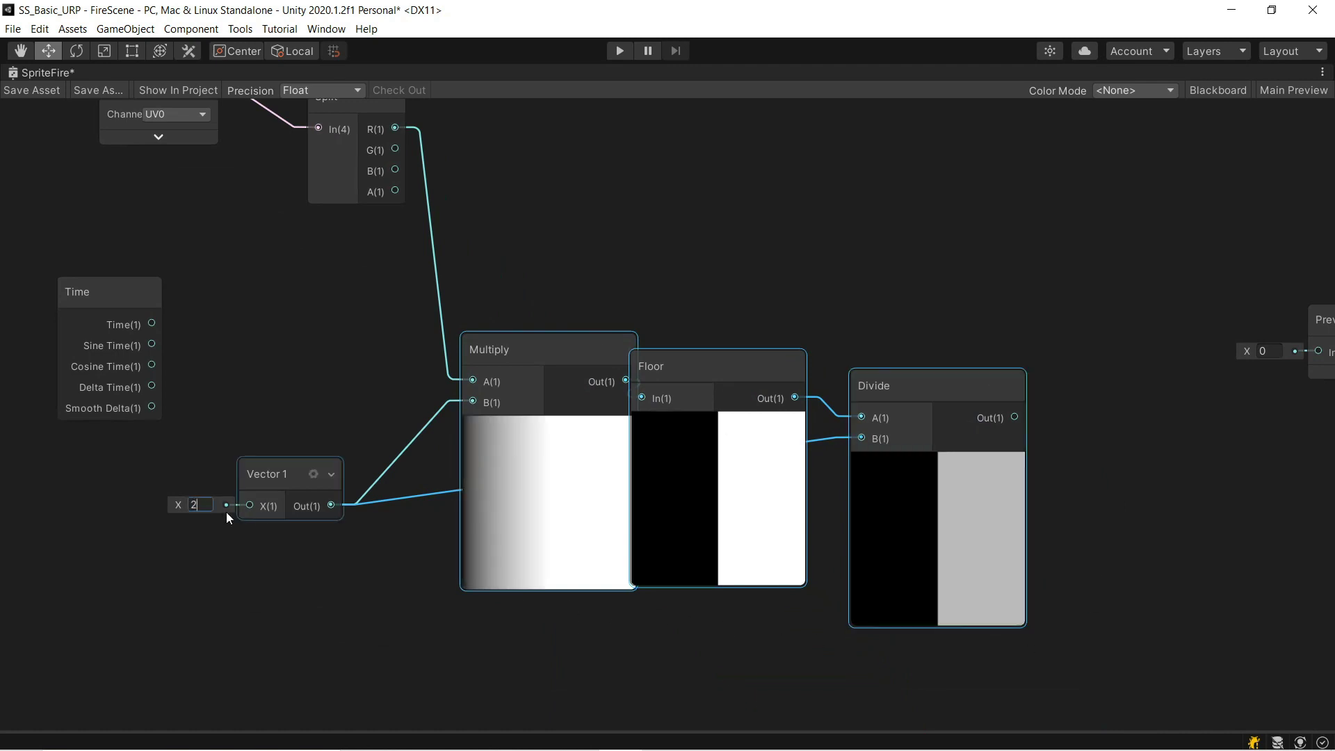
pyautogui.moveTo(178, 506); pyautogui.dragTo(238, 495)
pyautogui.click(199, 506)
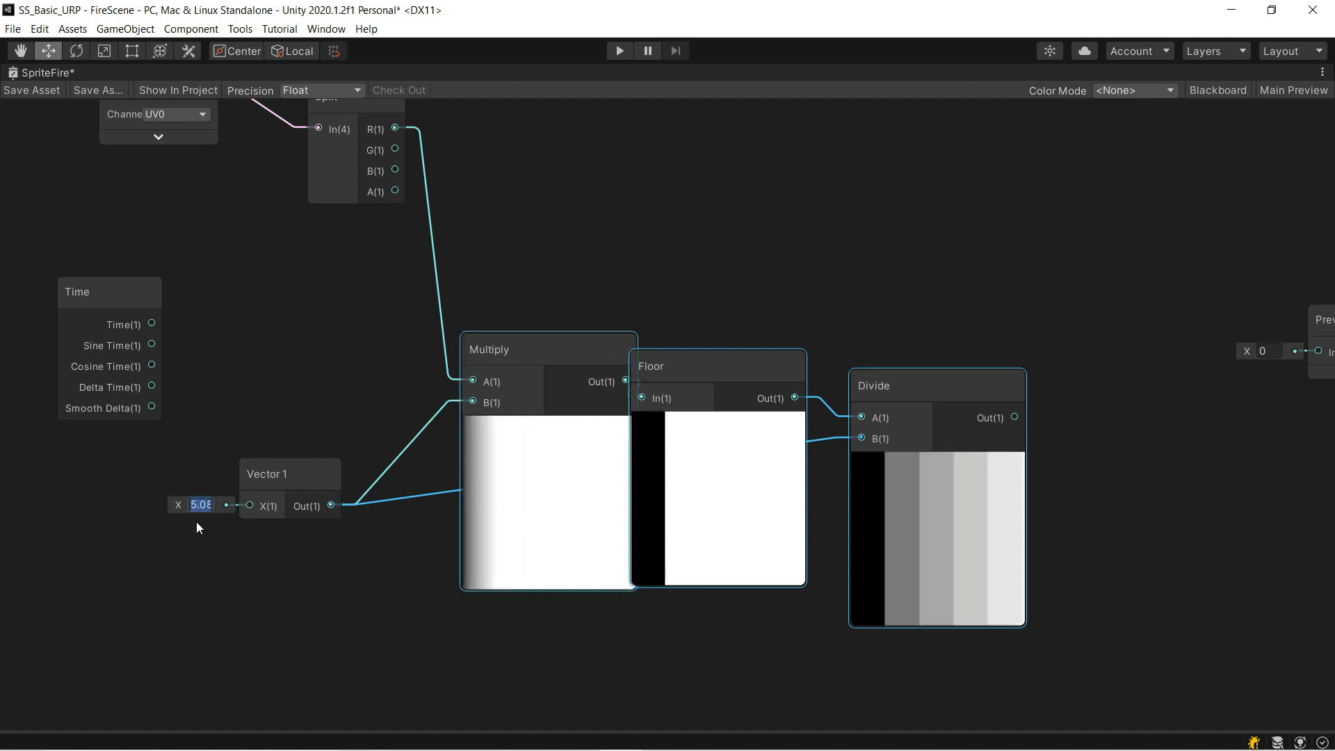
pyautogui.write('5')
# Delete the duplicated UV and Split nodes, reconnect Time to the Multiply's A input and collapse the Multiply, Floor and Divide previews.
pyautogui.click(483, 245)
pyautogui.scroll(-3, 482, 245)
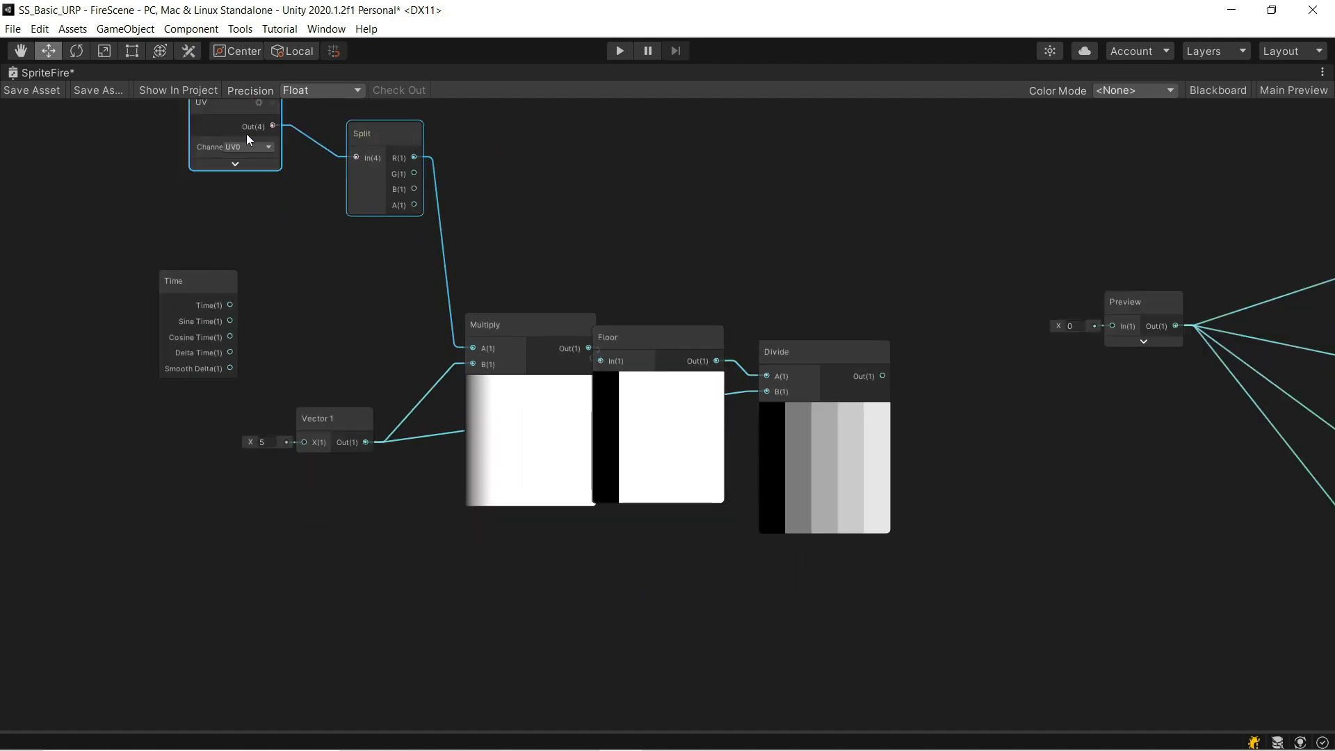
pyautogui.press('Delete')
pyautogui.moveTo(231, 305); pyautogui.dragTo(472, 347)
pyautogui.moveTo(556, 550); pyautogui.dragTo(782, 459)
pyautogui.click(657, 379)
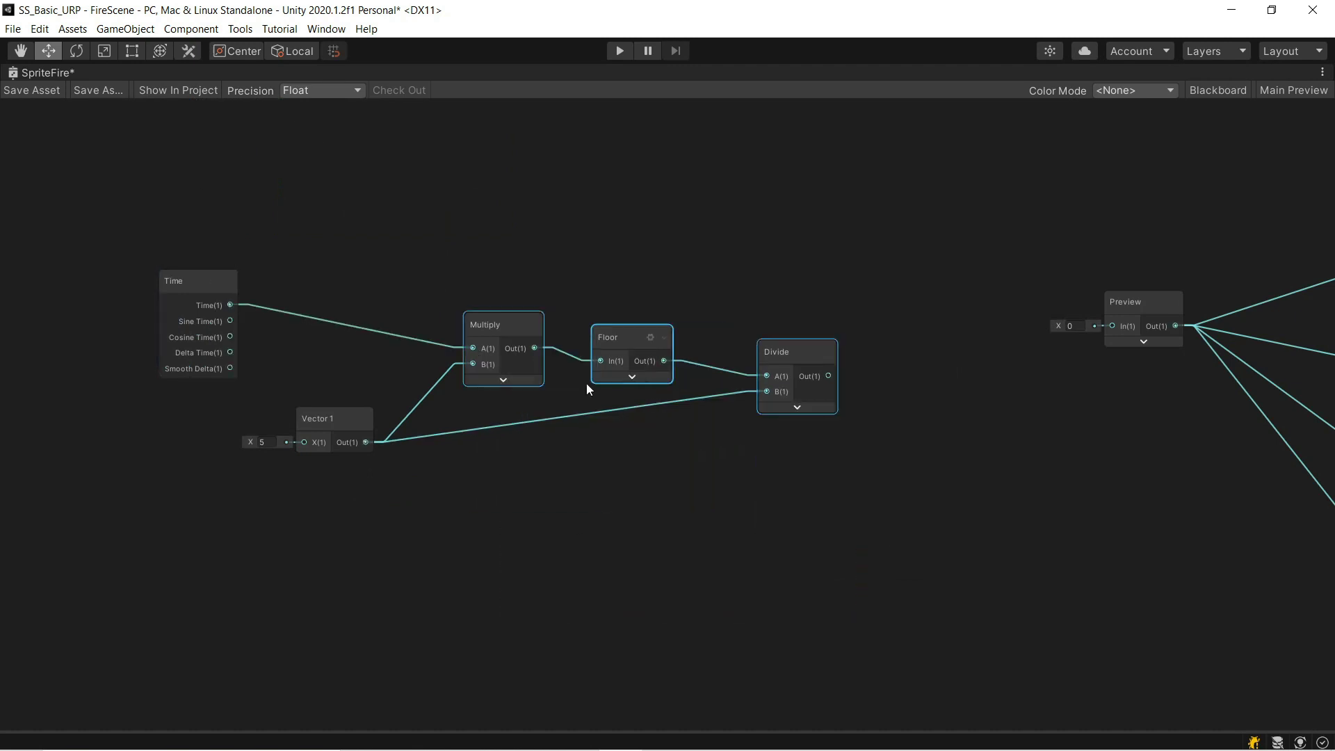
# Connect the Divide output to the Preview node's input, save the graph and restore the editor layout.
pyautogui.moveTo(1031, 393); pyautogui.dragTo(806, 429, button='middle')
pyautogui.moveTo(602, 411); pyautogui.dragTo(832, 382)
pyautogui.moveTo(544, 488); pyautogui.dragTo(679, 480, button='middle')
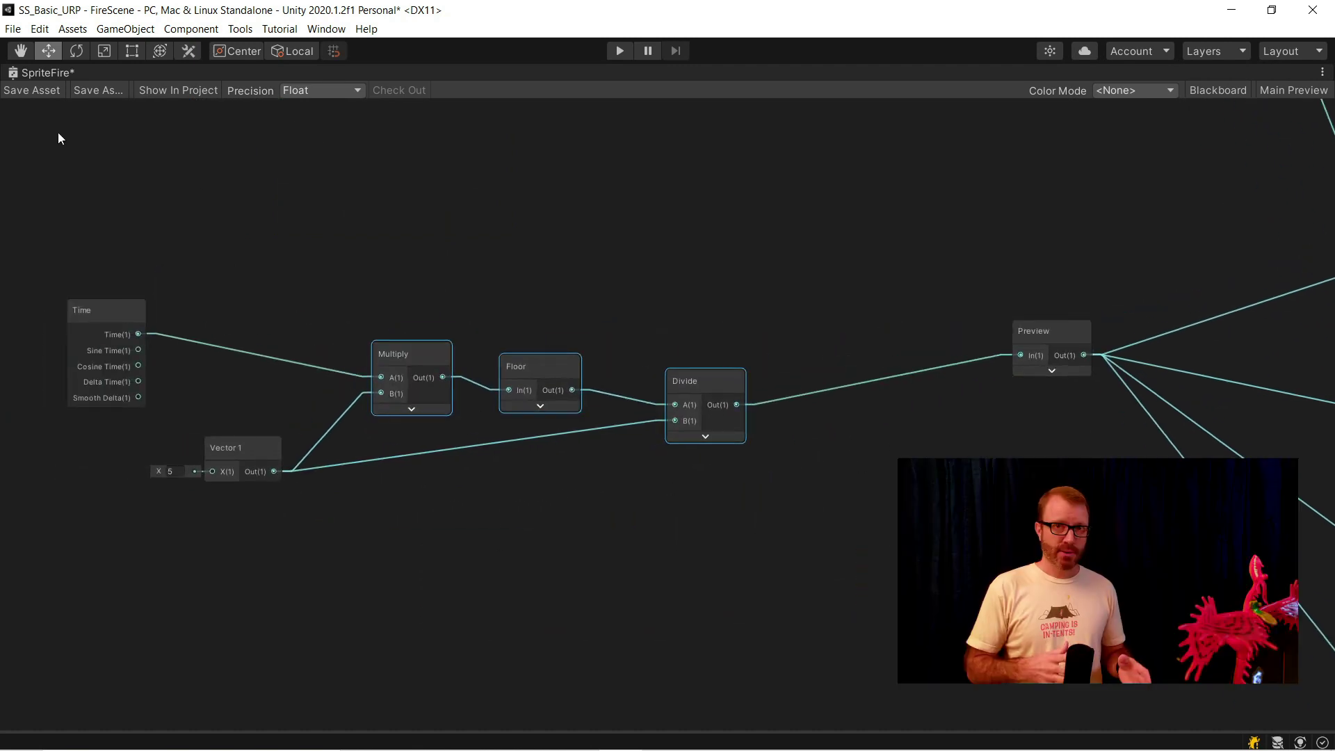
pyautogui.doubleClick(46, 73)
# Try 10 as the Vector 1 node's X value, set it to 20 and save the graph.
pyautogui.moveTo(533, 626); pyautogui.dragTo(522, 481, button='middle')
pyautogui.moveTo(358, 689); pyautogui.dragTo(373, 630, button='middle')
pyautogui.scroll(3, 373, 630)
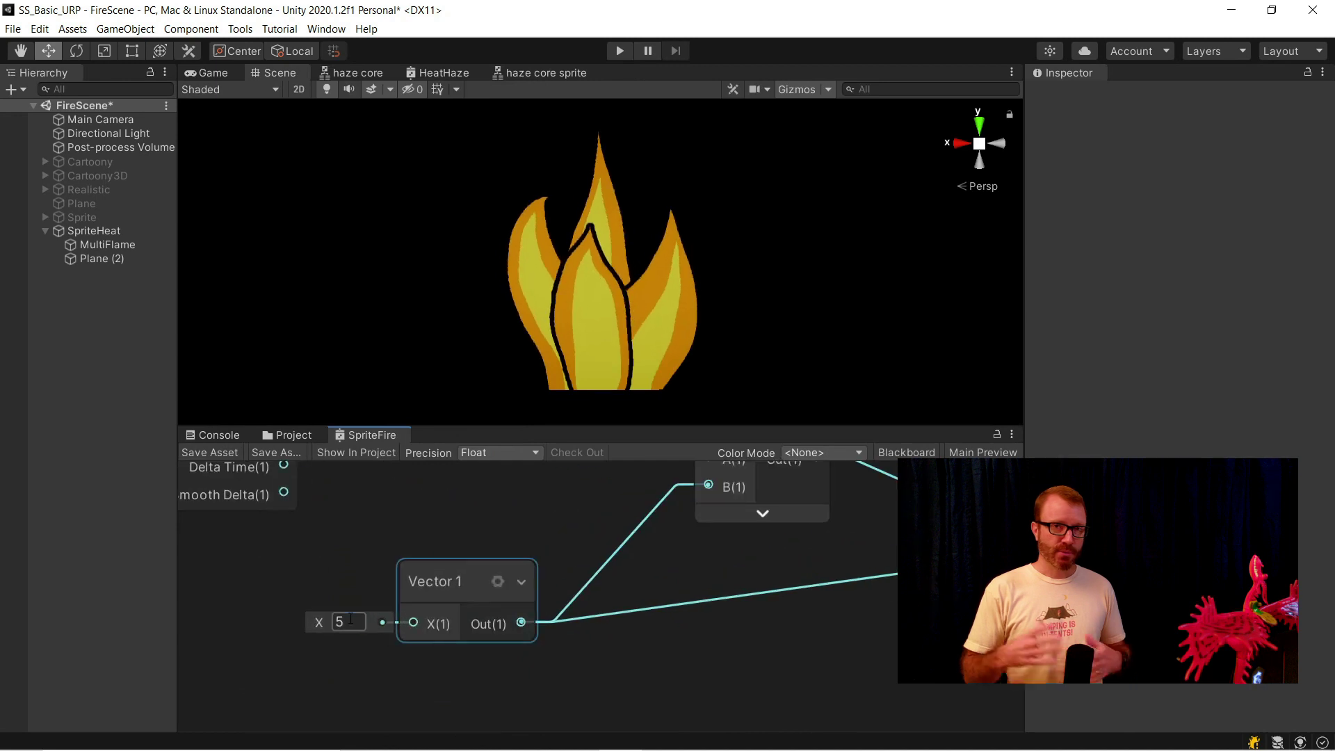
pyautogui.click(358, 611)
pyautogui.write('10')
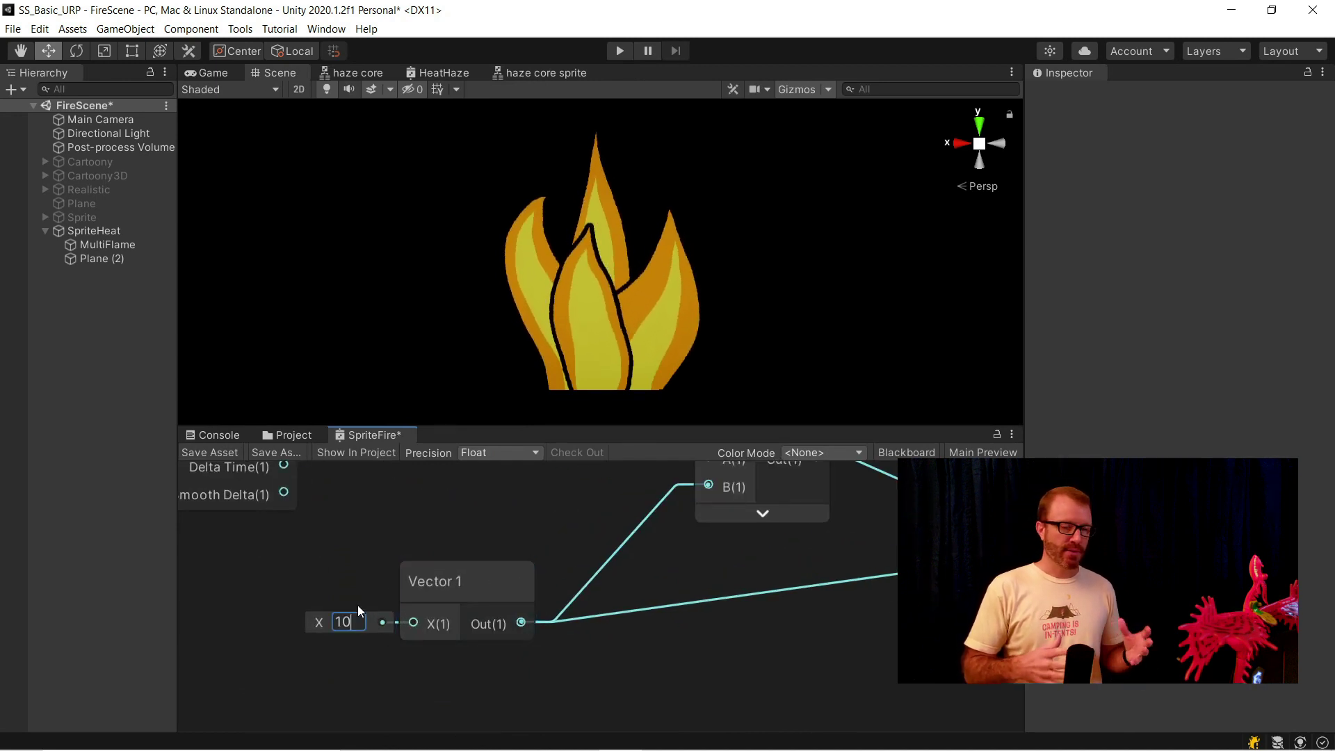
pyautogui.press('BackSpace')
pyautogui.press('BackSpace')
pyautogui.write('20')
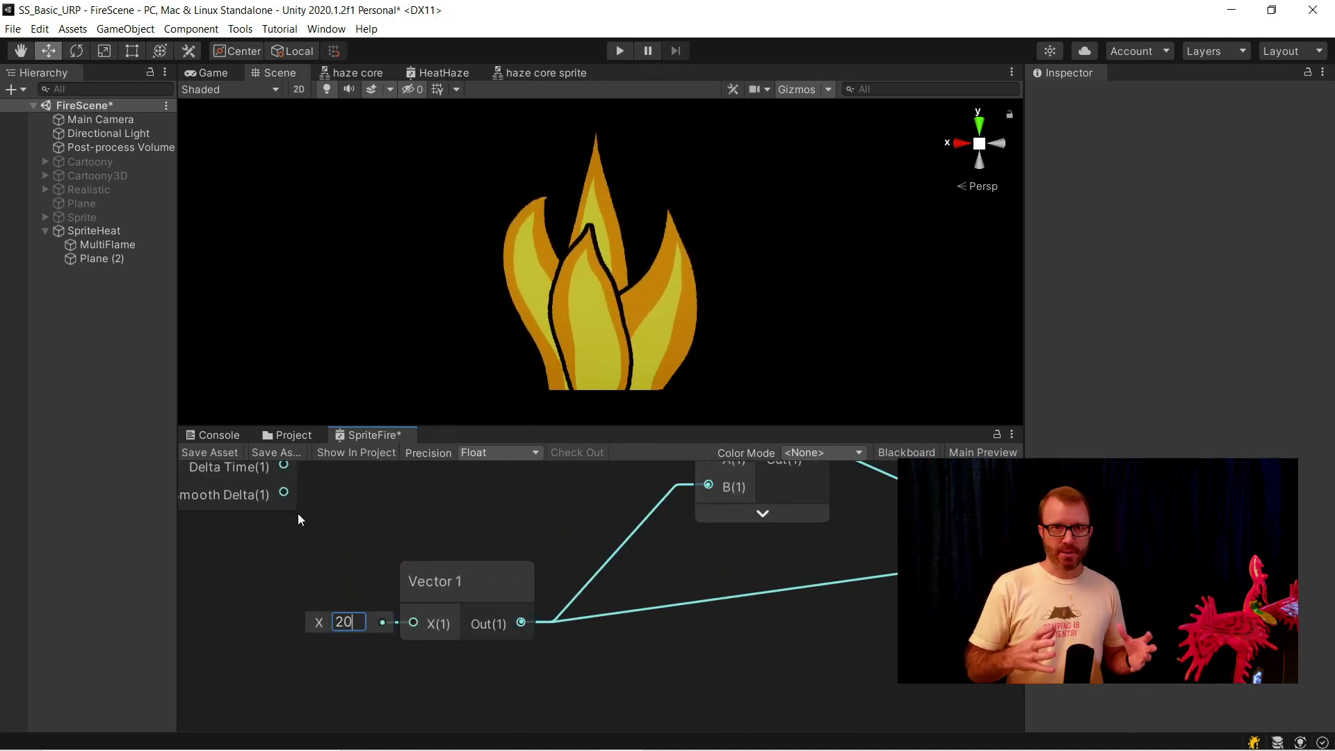
pyautogui.click(210, 452)
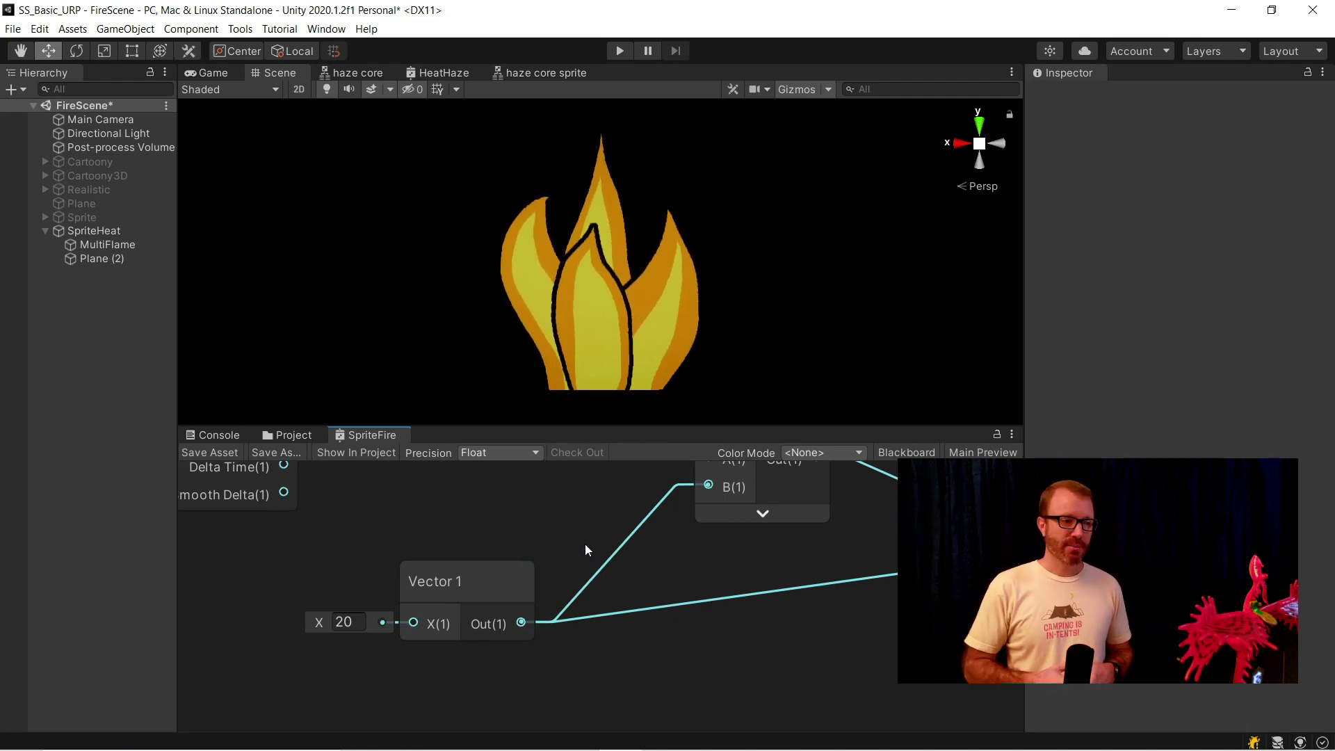
# Maximize the SpriteFire graph, shift the Preview node closer to Divide and add an Add node fed by Divide's output.
pyautogui.scroll(-3, 552, 540)
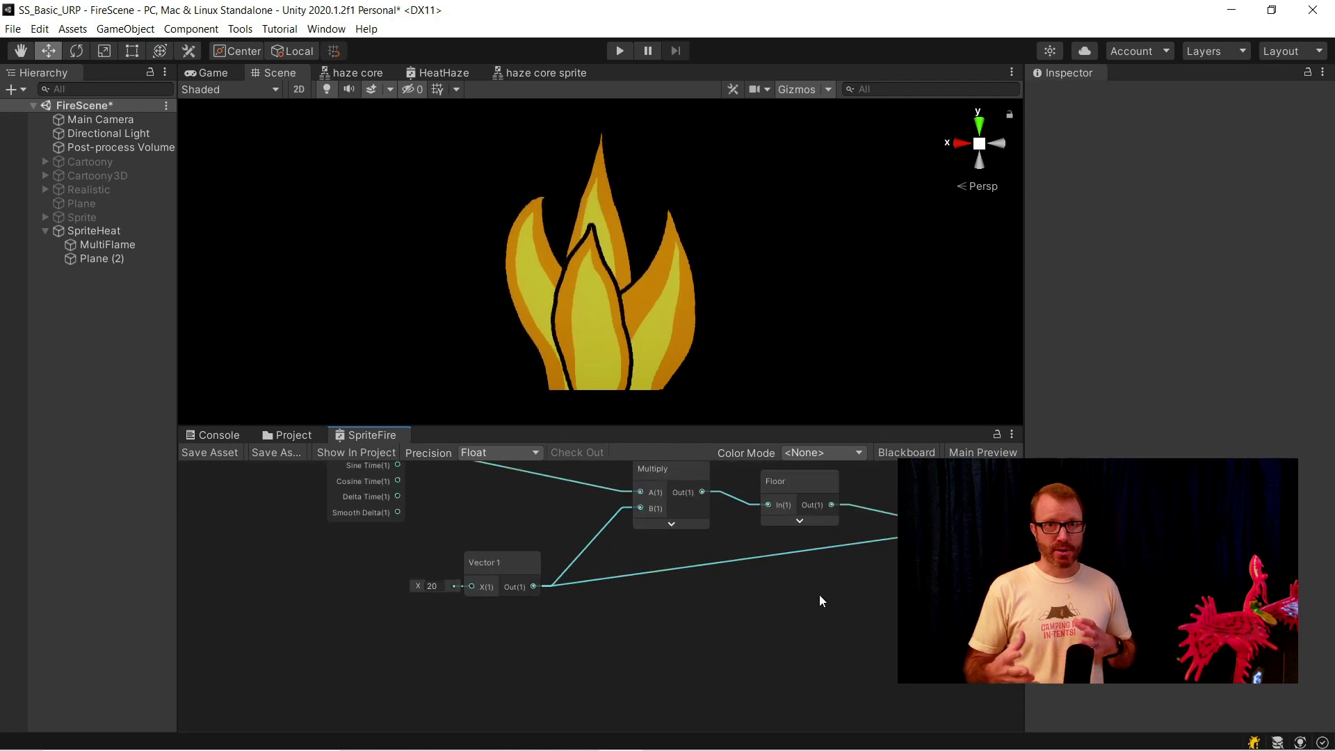
pyautogui.moveTo(819, 595); pyautogui.dragTo(335, 662, button='middle')
pyautogui.rightClick(370, 432)
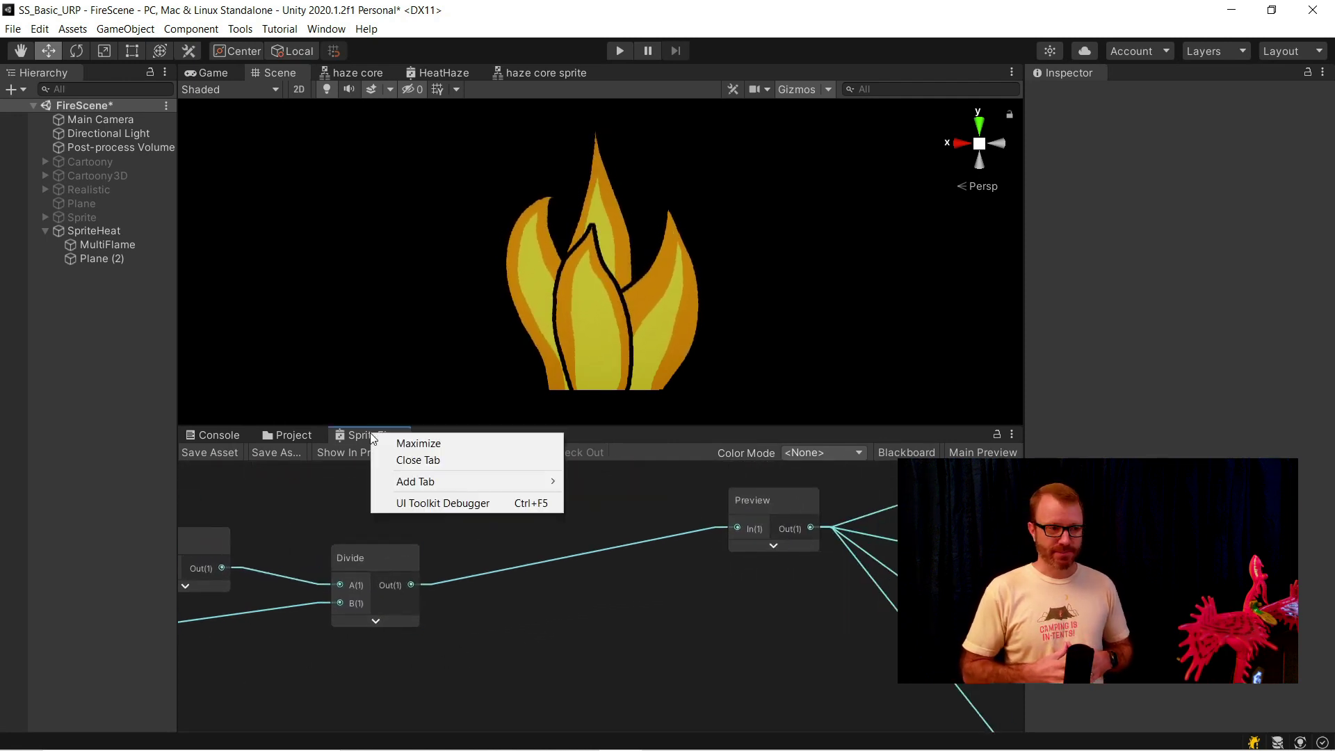
pyautogui.click(402, 445)
pyautogui.moveTo(585, 196); pyautogui.dragTo(540, 339, button='middle')
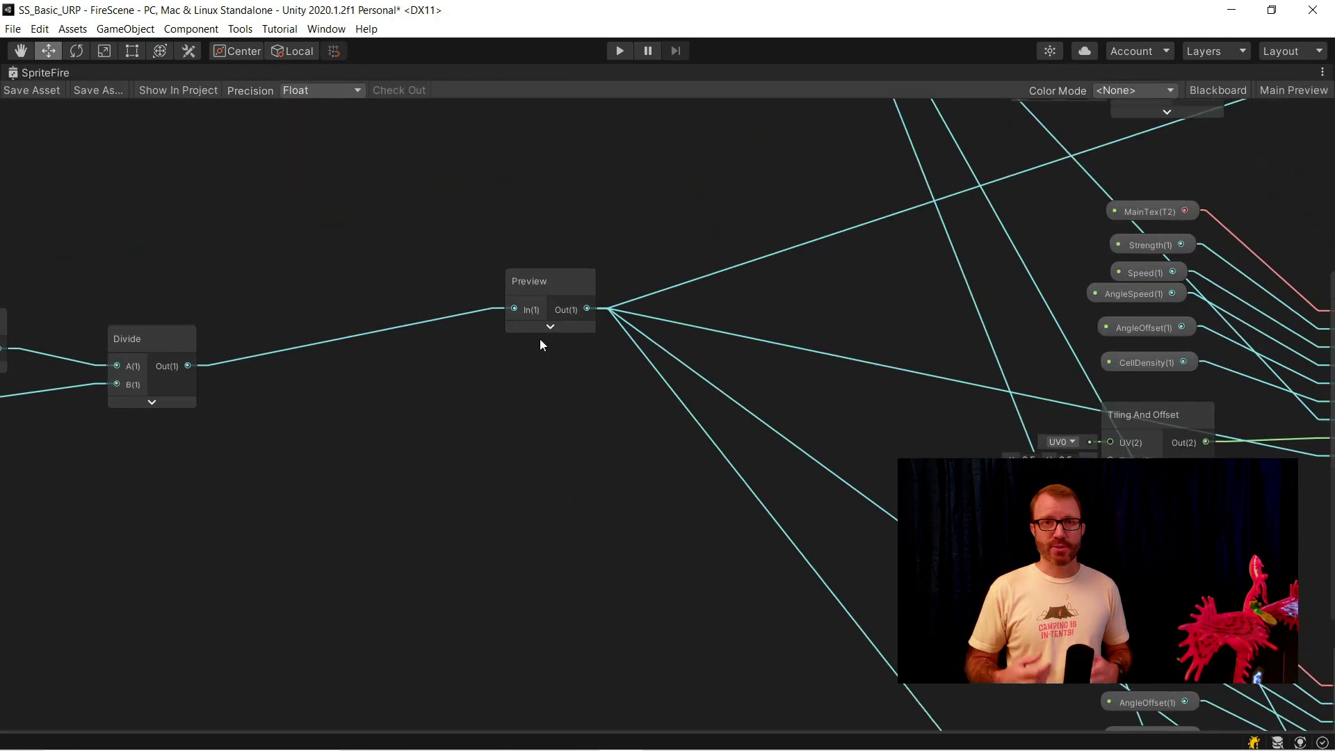
pyautogui.moveTo(528, 291); pyautogui.dragTo(406, 319)
pyautogui.moveTo(183, 364); pyautogui.dragTo(347, 504)
pyautogui.write('add')
pyautogui.press('Return')
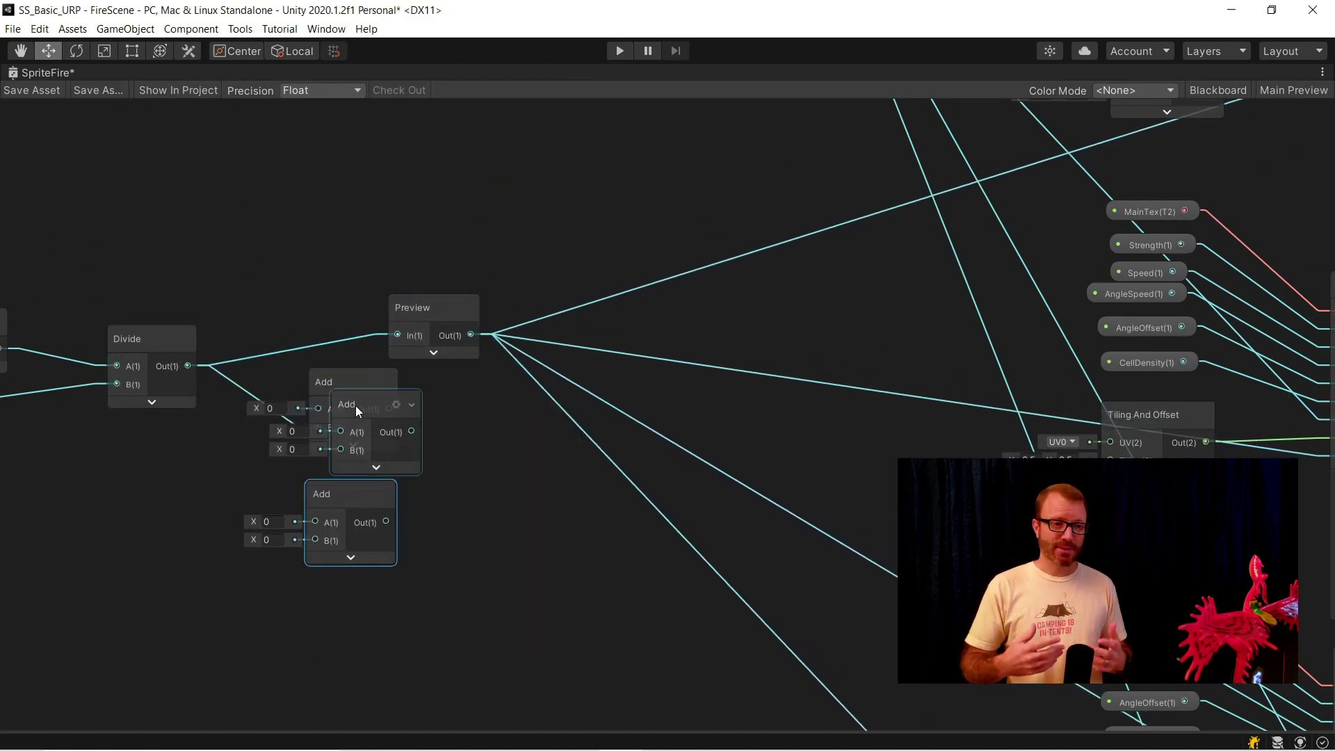
# Arrange three Add nodes in a column, reroute three sprite Time connections to their outputs and feed their A inputs from Divide.
pyautogui.moveTo(356, 406); pyautogui.dragTo(330, 598)
pyautogui.moveTo(572, 419); pyautogui.dragTo(448, 534)
pyautogui.moveTo(513, 347); pyautogui.dragTo(388, 410)
pyautogui.click(196, 372)
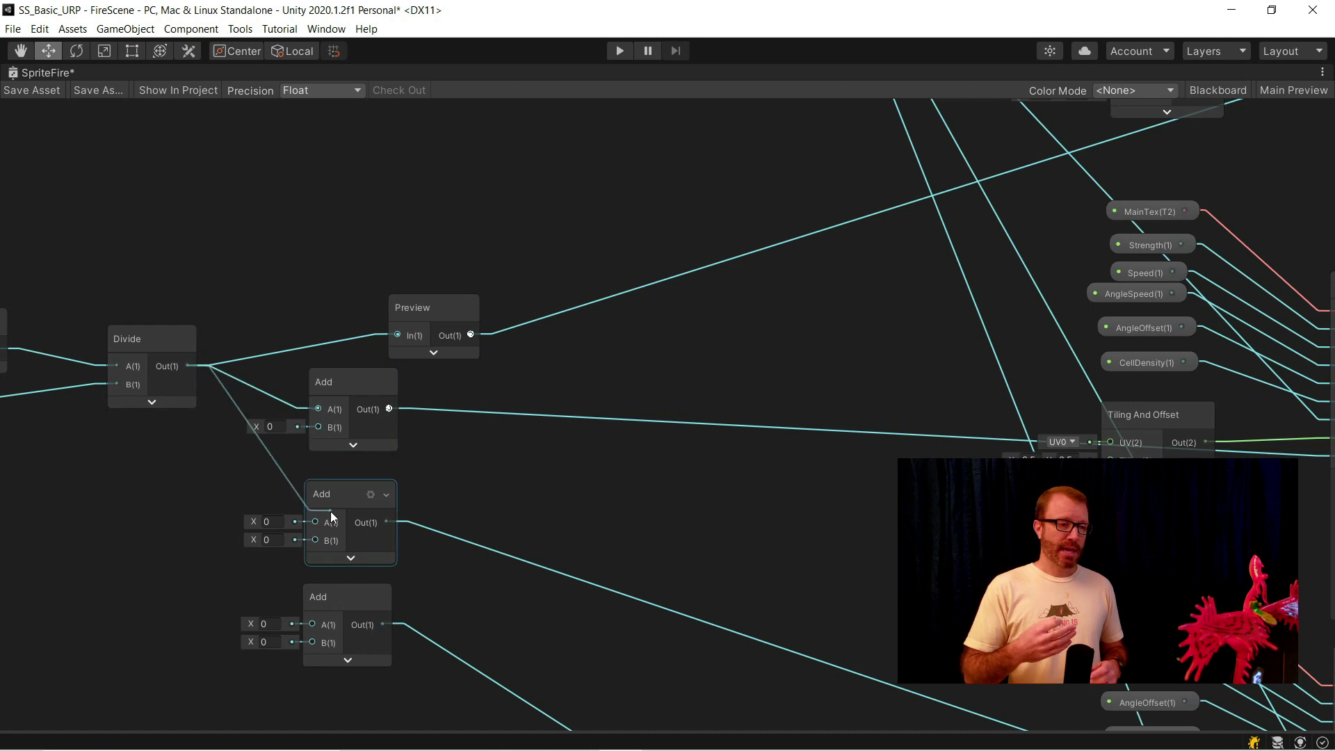
pyautogui.moveTo(188, 366); pyautogui.dragTo(312, 624)
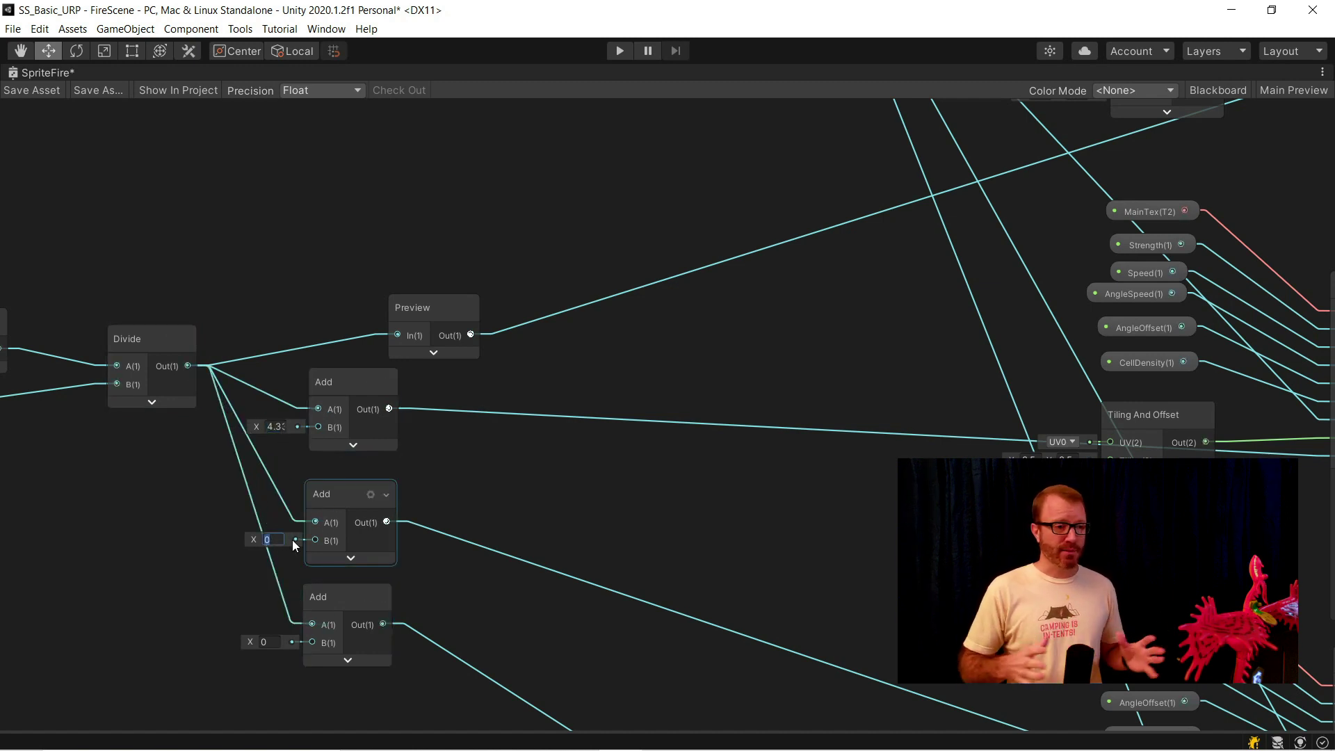
# Set the three Add nodes' B inputs to about 4.3, 55.1 and 11.6, and restore the editor layout.
pyautogui.click(263, 642)
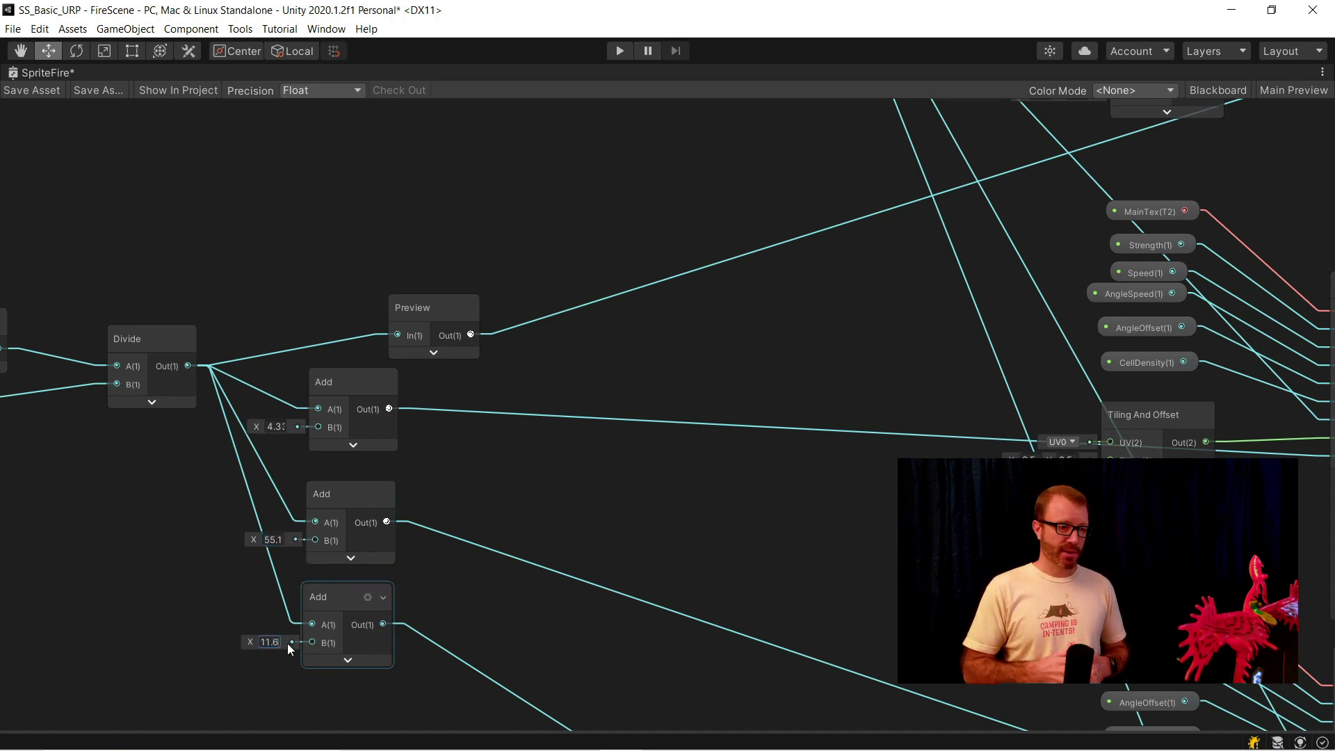
pyautogui.click(238, 626)
pyautogui.rightClick(56, 73)
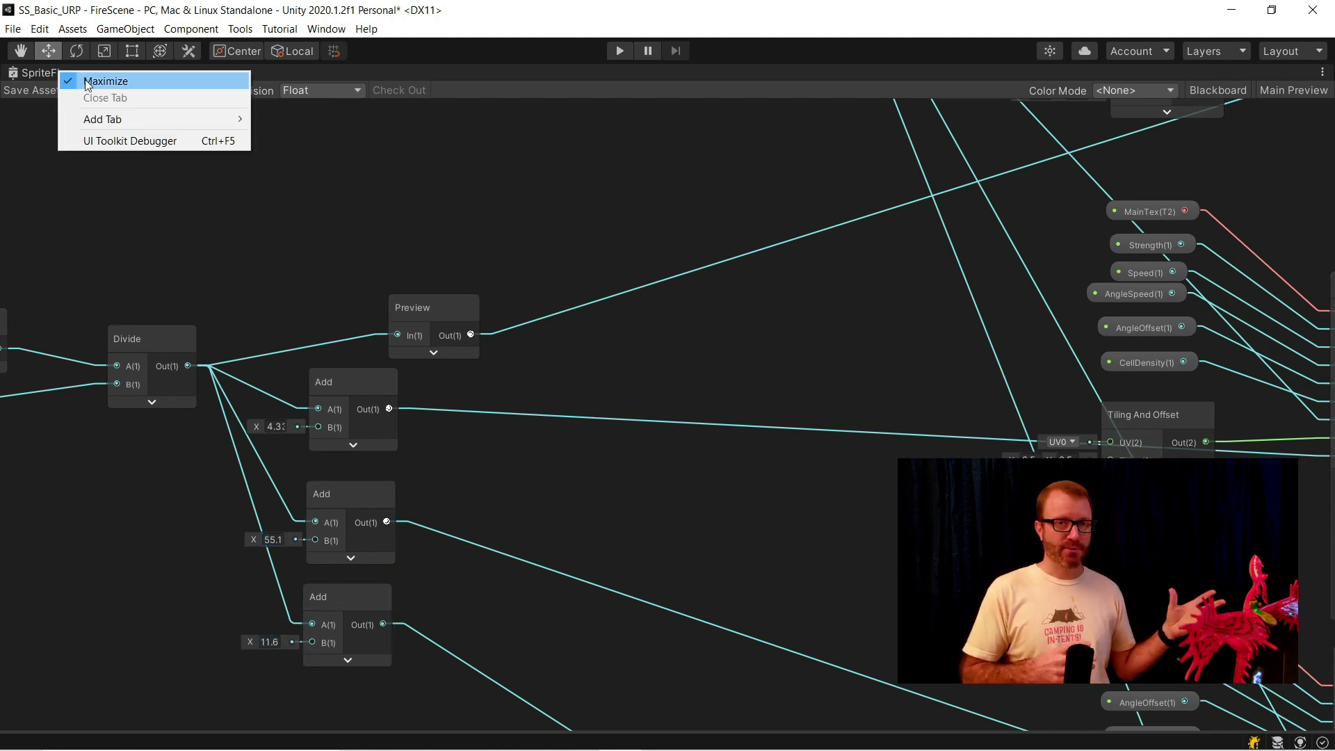
pyautogui.click(91, 78)
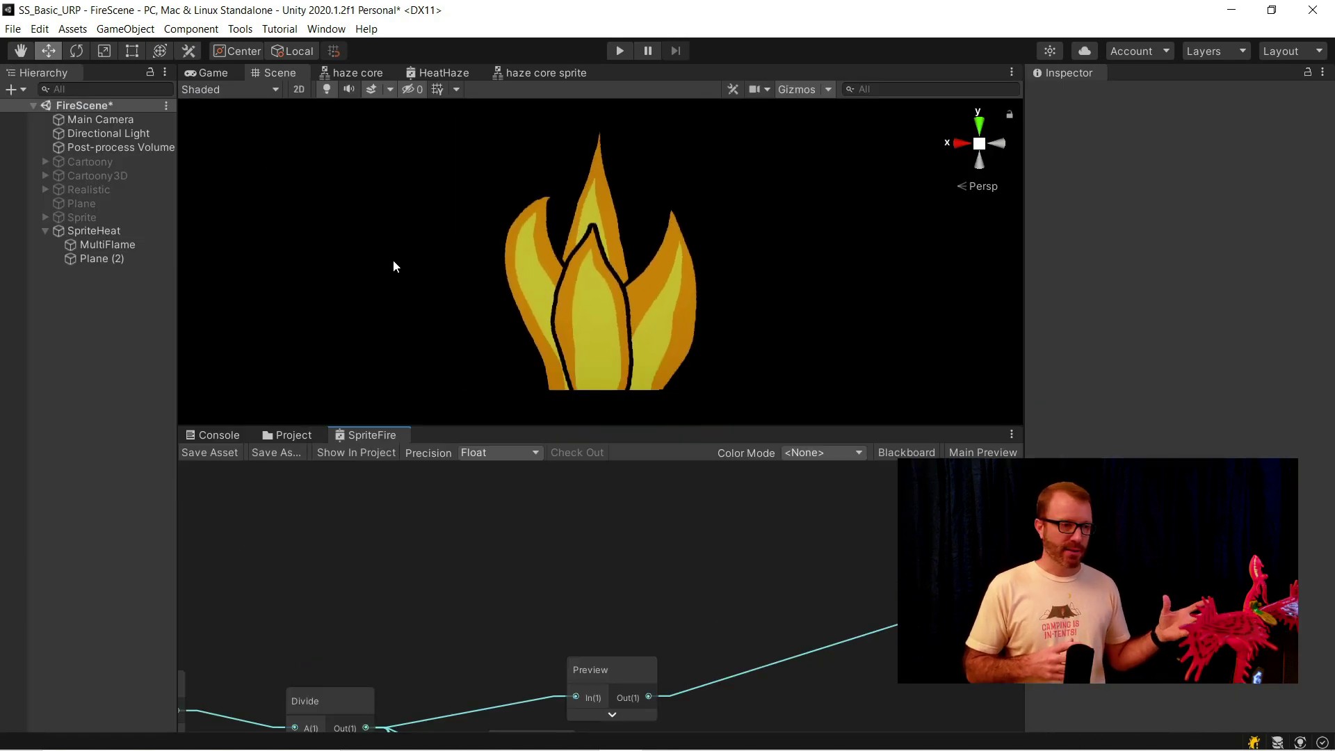
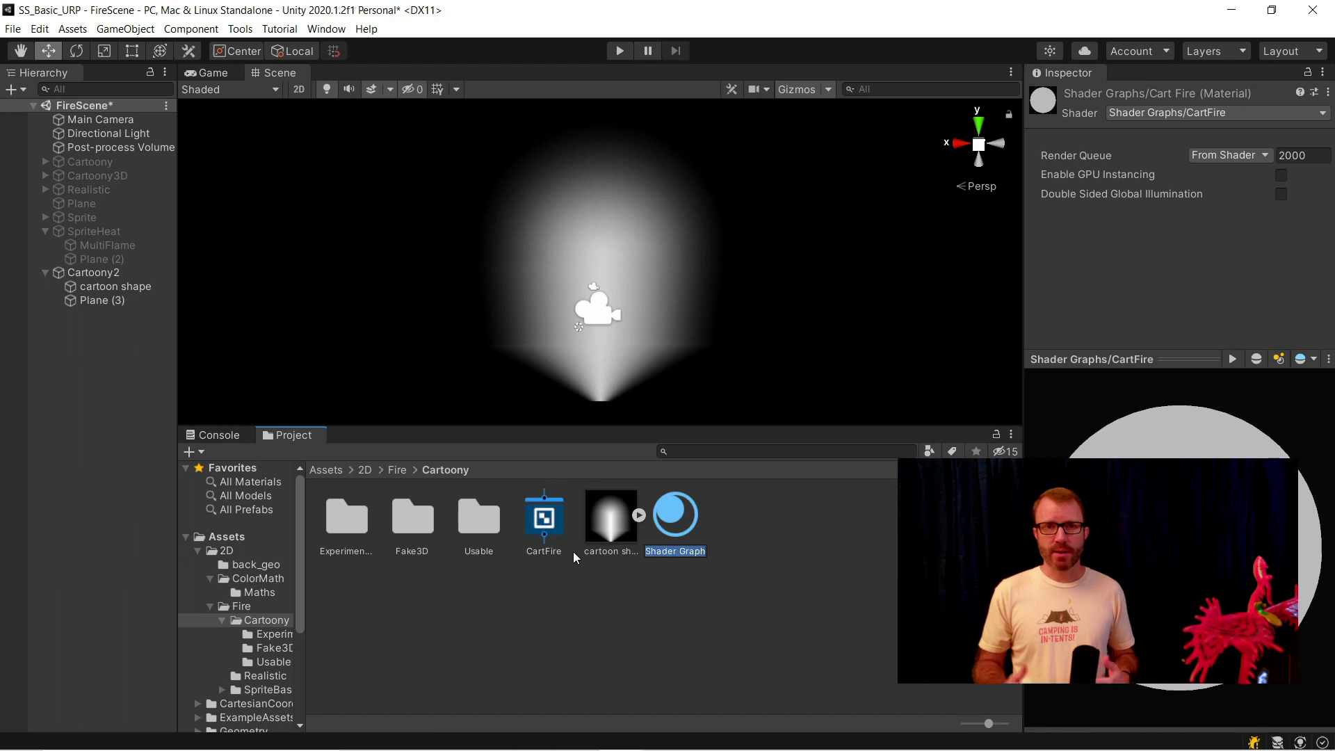
# Name the new material CartFire, assign it to the cartoon shape object and select that object.
pyautogui.press('Return')
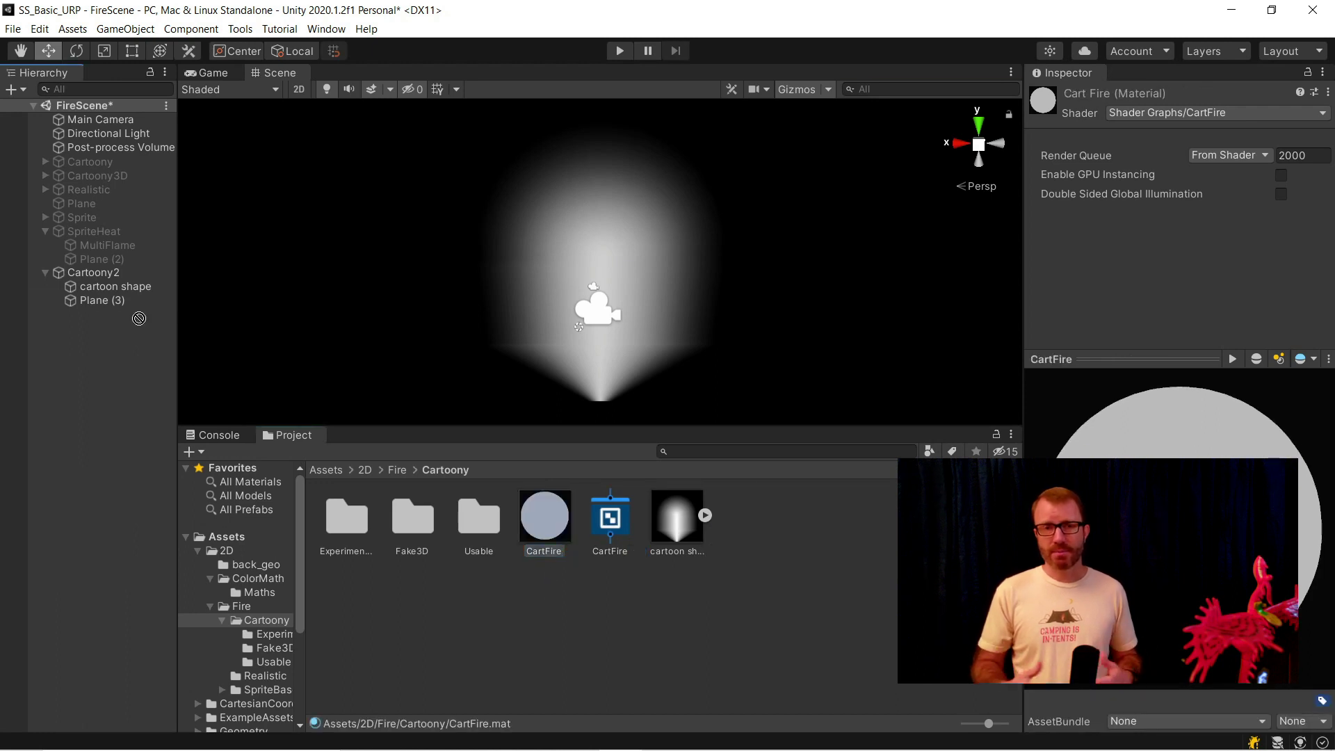
pyautogui.moveTo(124, 290); pyautogui.dragTo(123, 291)
pyautogui.click(116, 287)
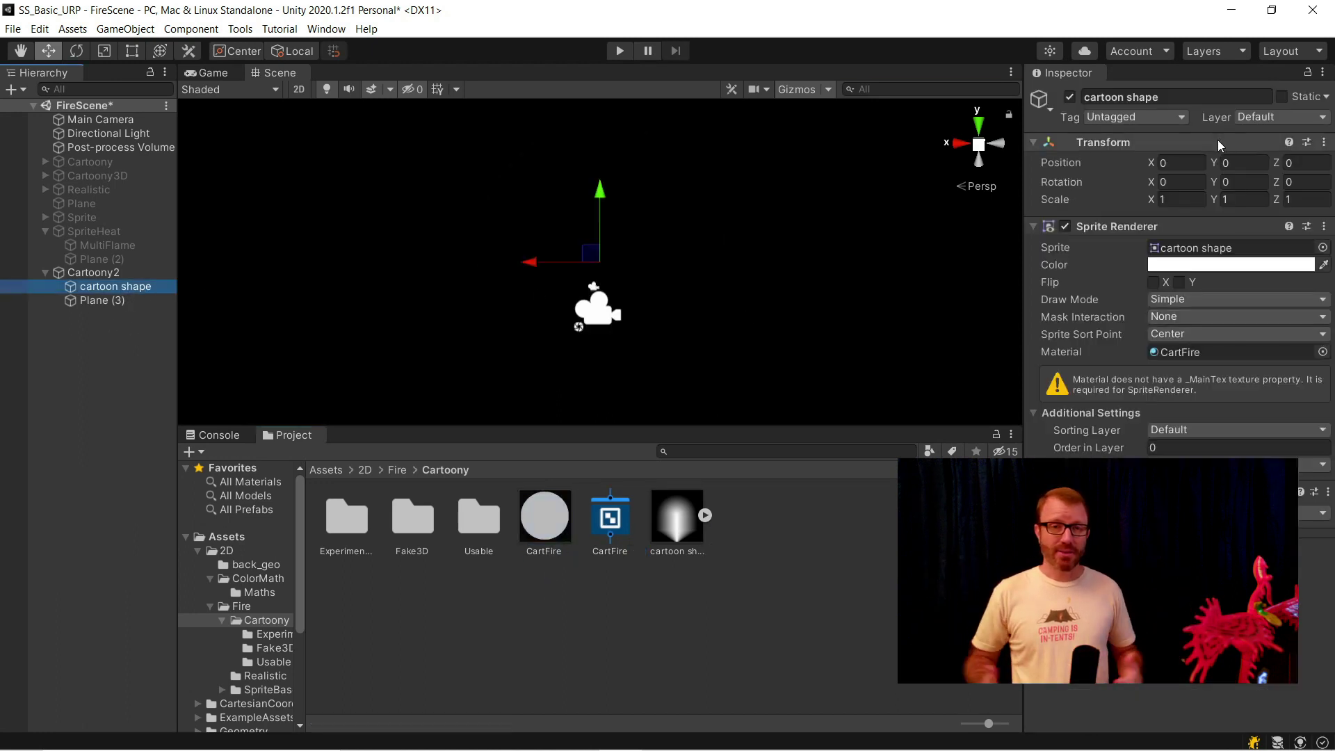
# Set the cartoon shape's Y rotation to 180.
pyautogui.click(1235, 182)
pyautogui.write('180')
pyautogui.moveTo(702, 296)
pyautogui.keyDown('alt'); pyautogui.mouseDown()
pyautogui.moveTo(648, 263)
pyautogui.moveTo(716, 269)
pyautogui.moveTo(689, 280)
pyautogui.moveTo(707, 287)
pyautogui.mouseUp(); pyautogui.keyUp('alt')
pyautogui.scroll(-4, 648, 263)
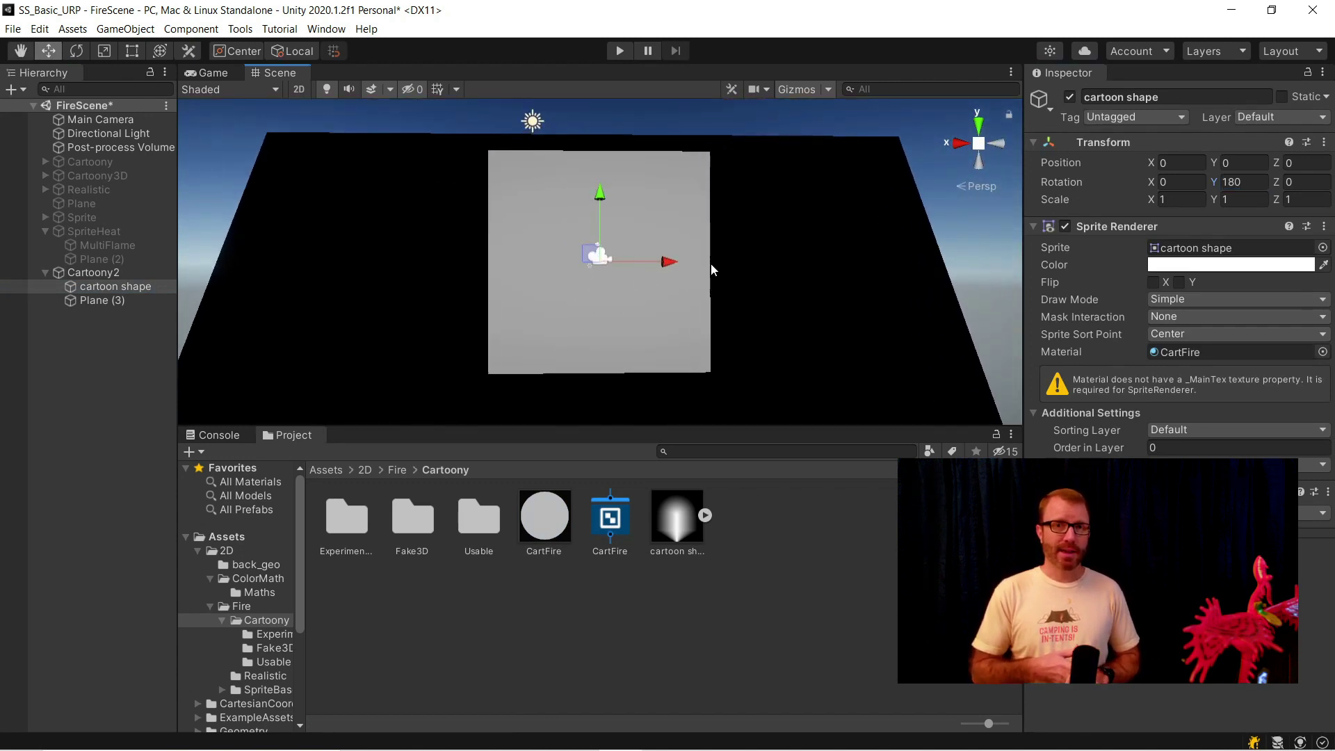
# Open the CartFire shader graph in the shader editor.
pyautogui.click(621, 508)
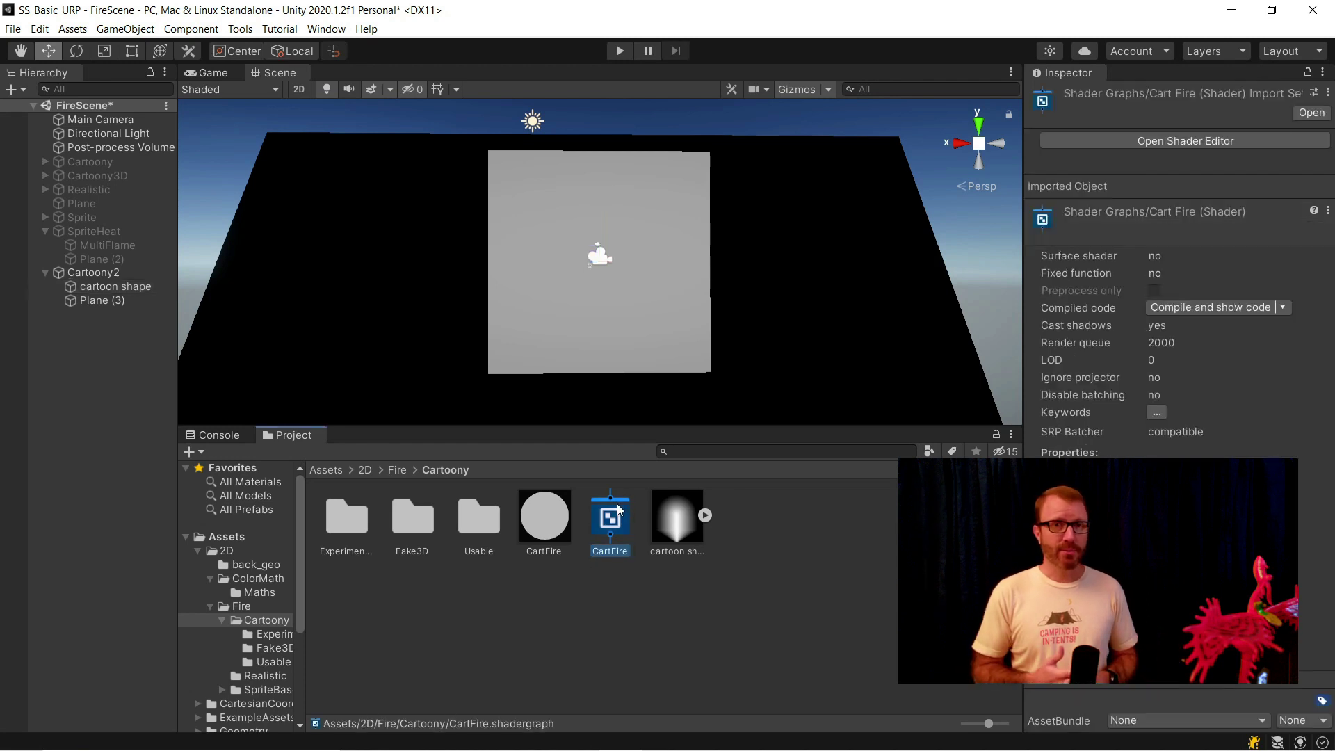
pyautogui.click(1248, 142)
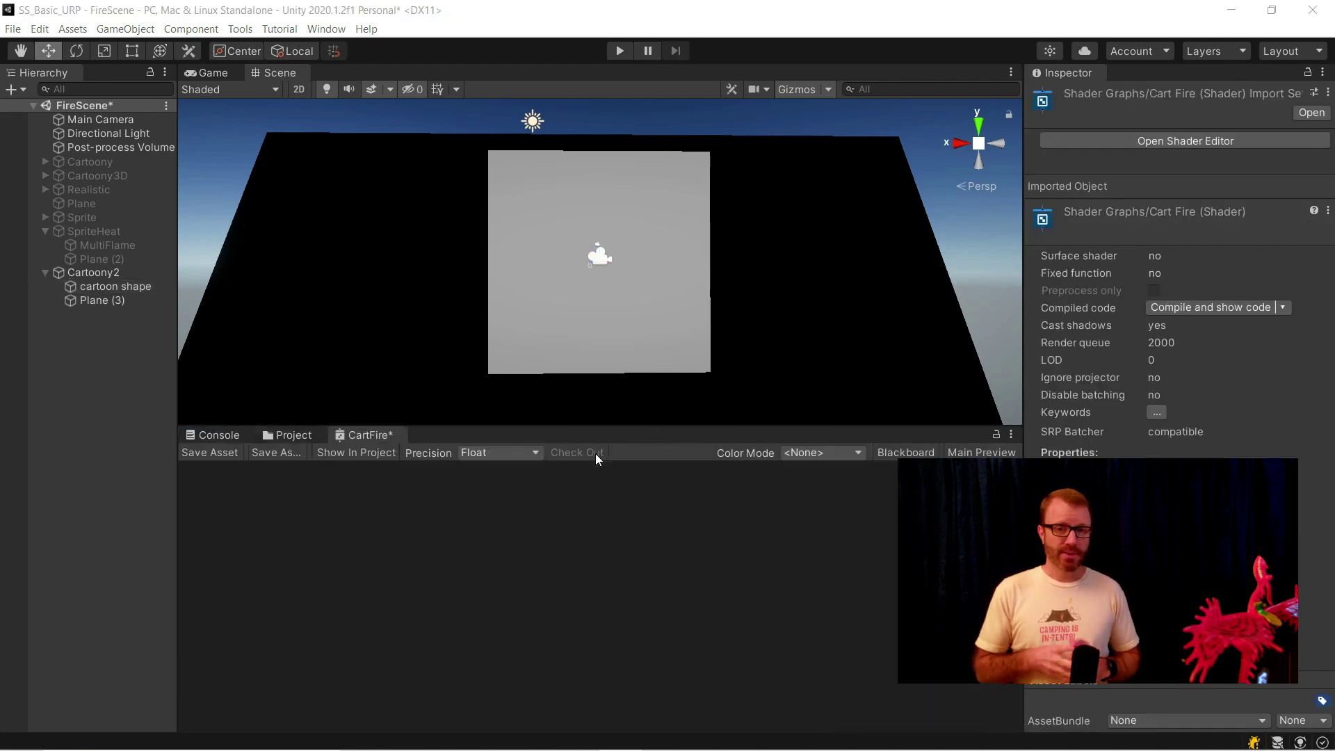
# Add a Texture2D property named MainTex with the reference _MainTex and place it as a node in the CartFire graph.
pyautogui.rightClick(375, 443)
pyautogui.click(421, 450)
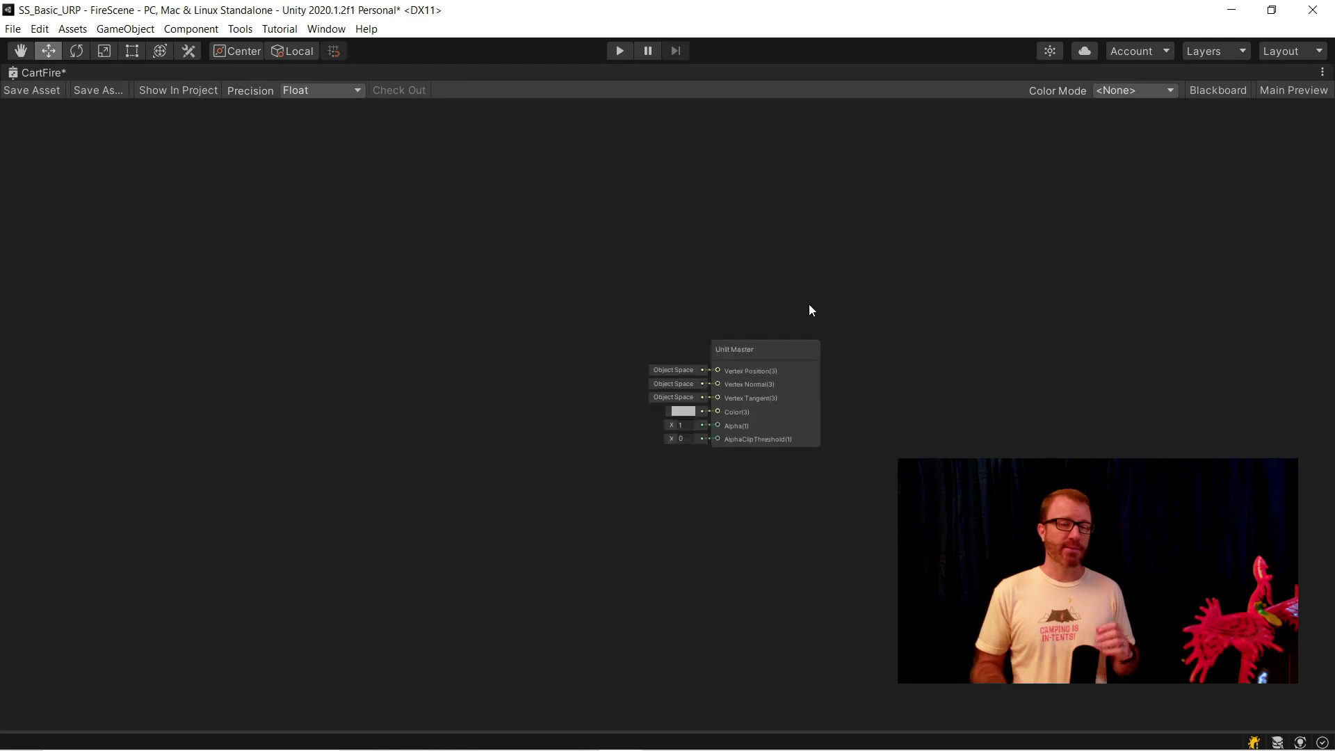
pyautogui.click(407, 123)
pyautogui.click(452, 210)
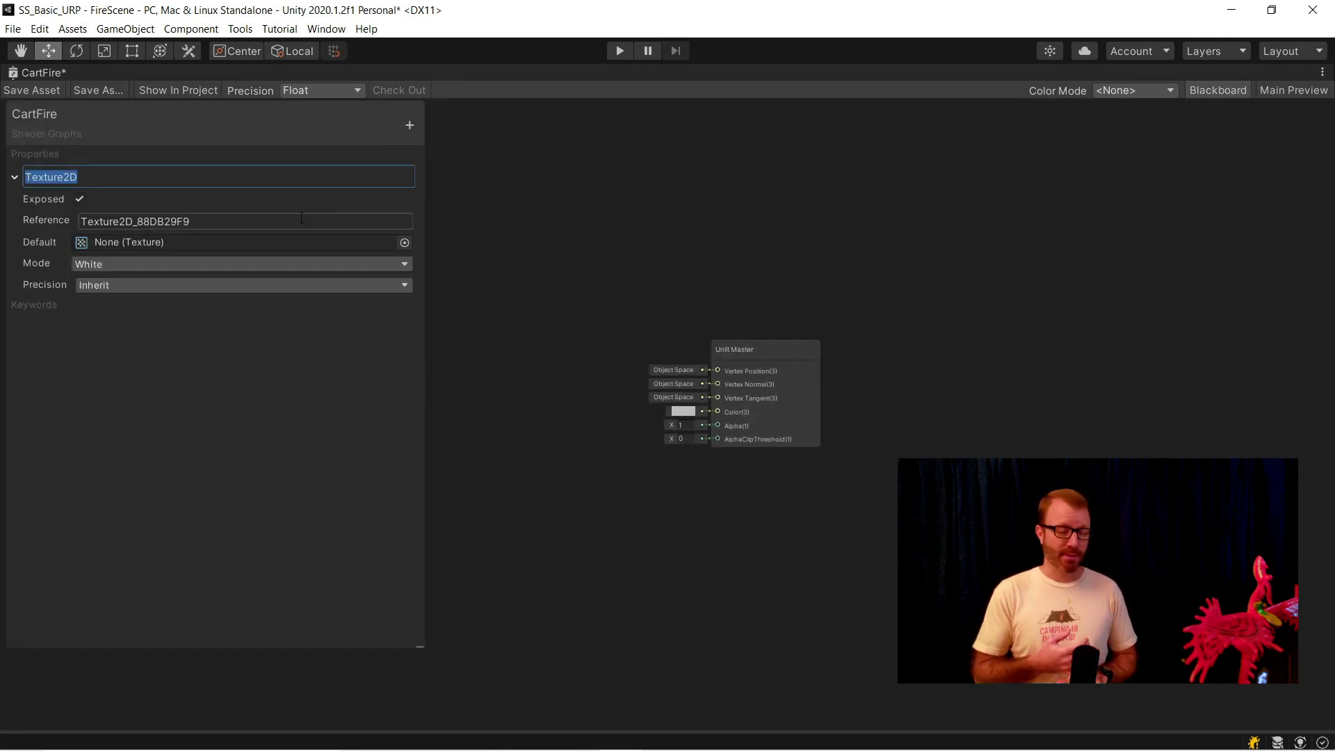
pyautogui.write('MainTex')
pyautogui.click(301, 220)
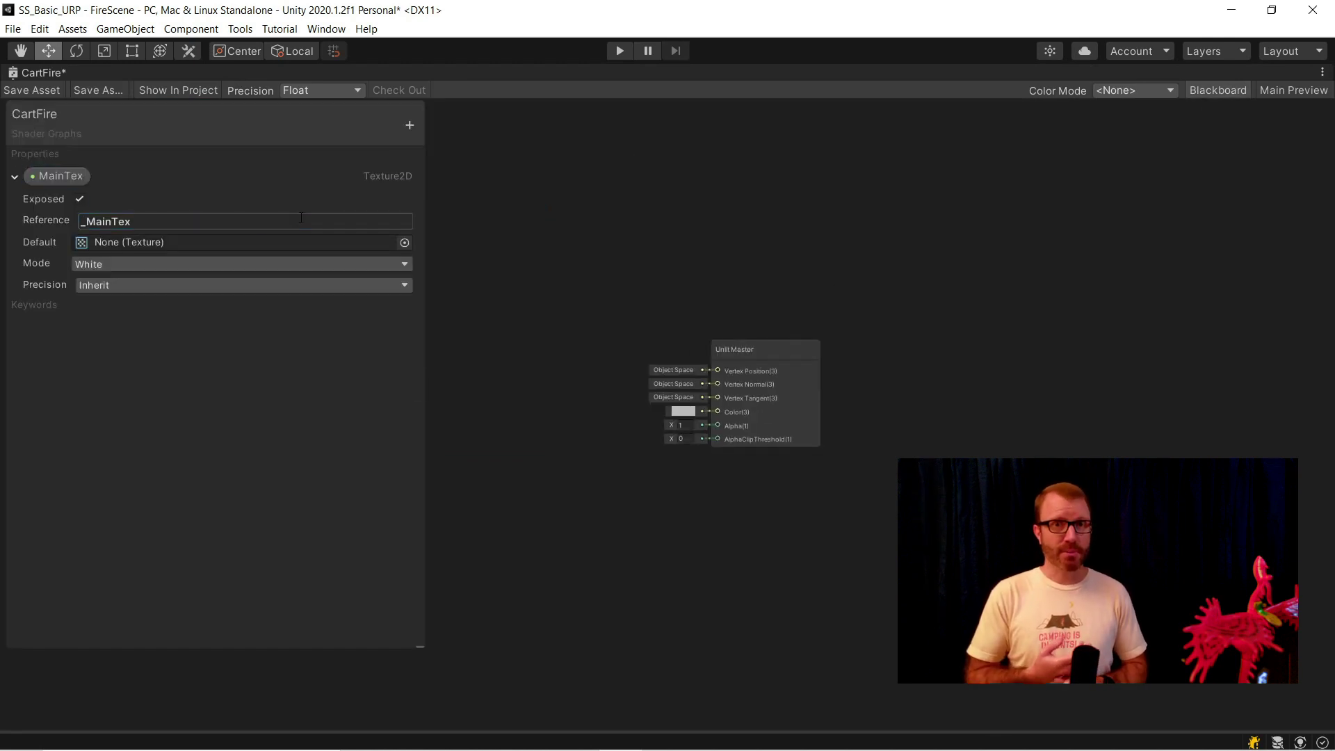
pyautogui.click(1194, 90)
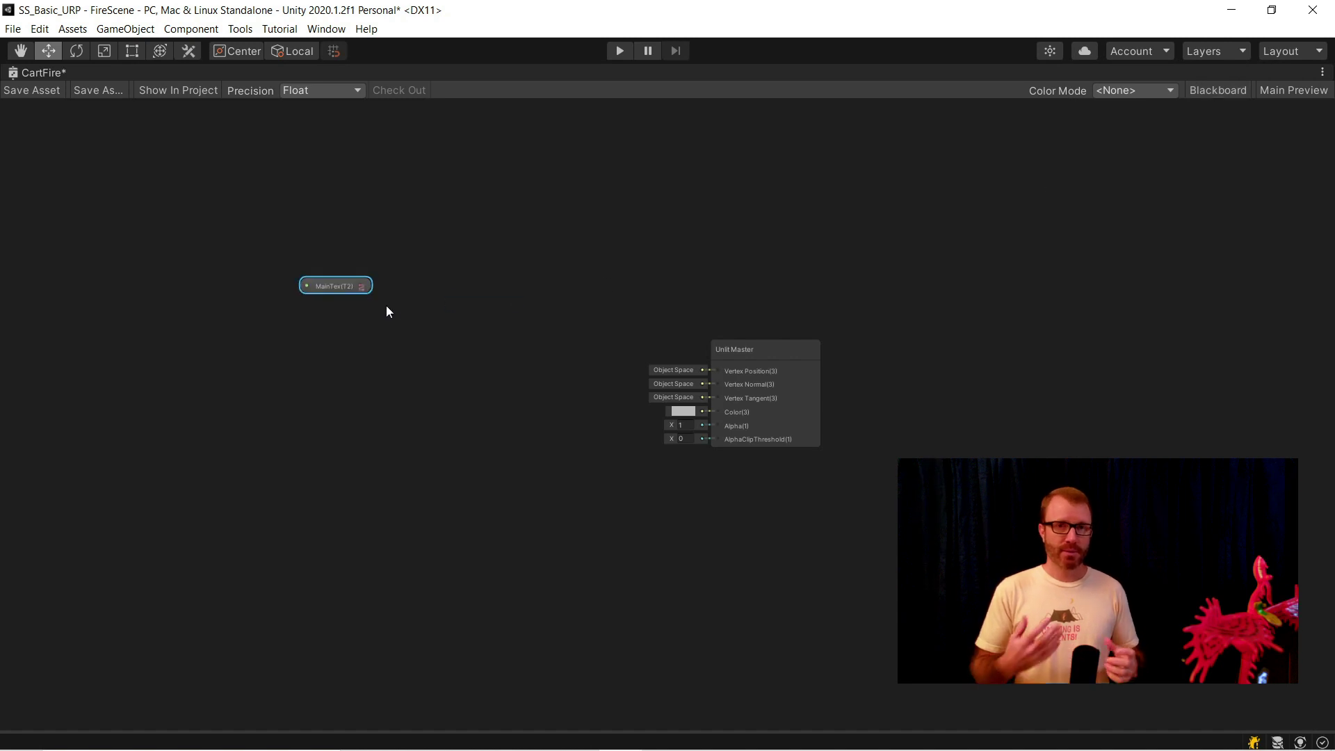
# Sample MainTex with a Sample Texture 2D node, feed its RGBA output into the Unlit Master's Color, and save the graph.
pyautogui.moveTo(386, 306); pyautogui.dragTo(392, 307)
pyautogui.write('samp')
pyautogui.press('Return')
pyautogui.moveTo(476, 322); pyautogui.dragTo(733, 410)
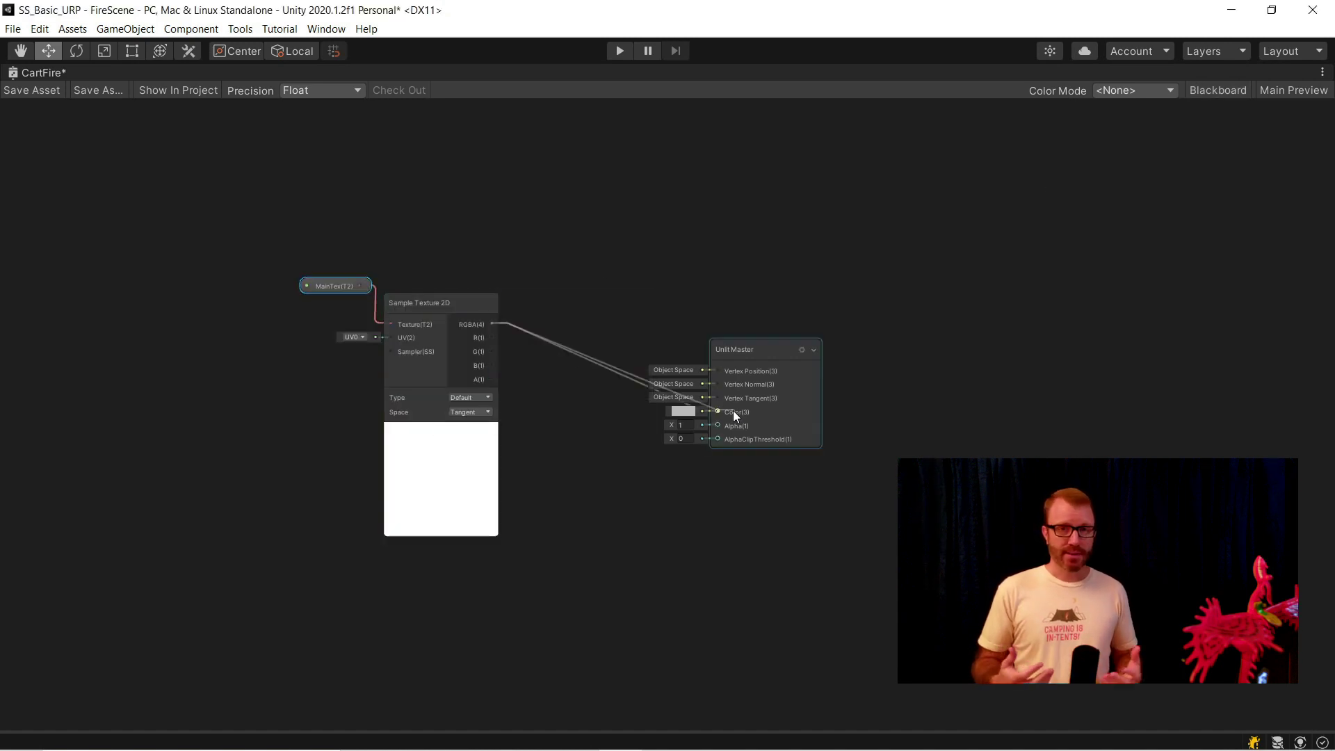
pyautogui.rightClick(48, 72)
pyautogui.click(73, 86)
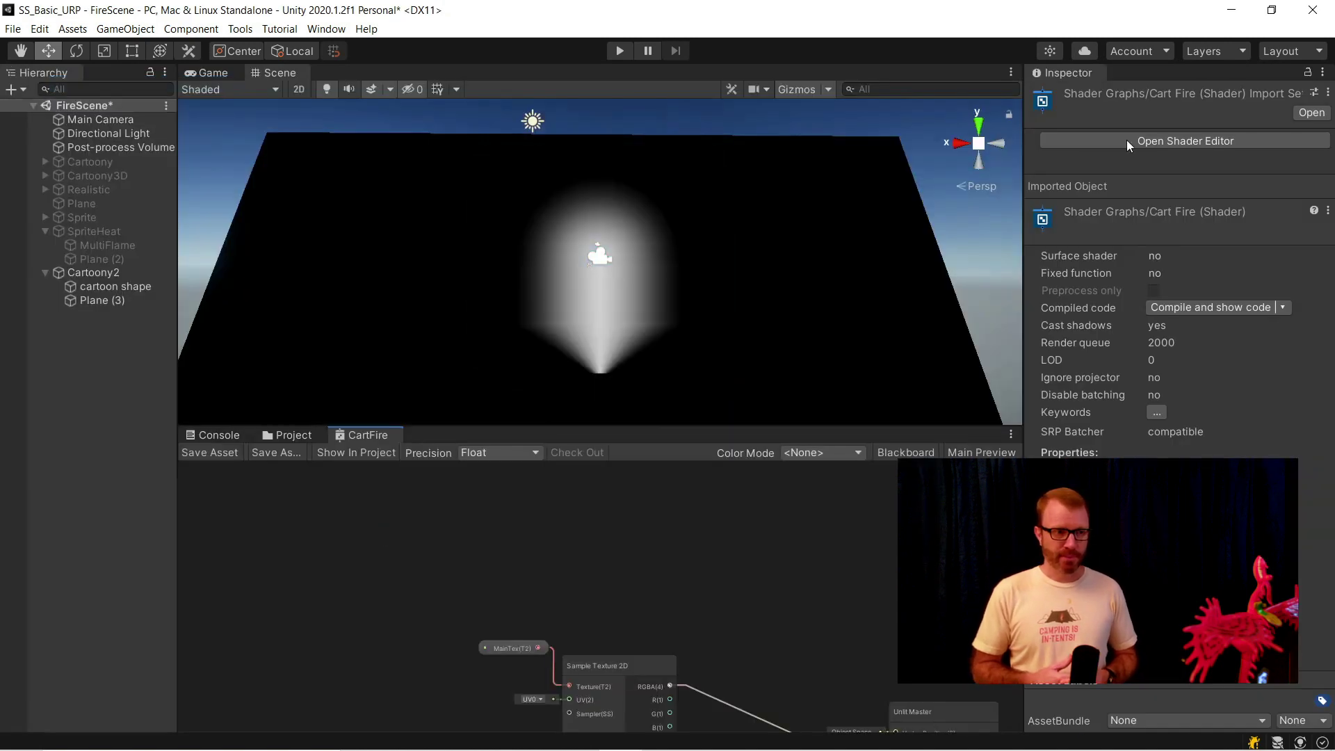
# Collapse the Sample Texture 2D preview, move that node and MainTex away from the master node, and delete the link to Color.
pyautogui.moveTo(629, 375)
pyautogui.keyDown('alt'); pyautogui.mouseDown()
pyautogui.moveTo(737, 299)
pyautogui.moveTo(638, 371)
pyautogui.mouseUp(); pyautogui.keyUp('alt')
pyautogui.rightClick(367, 435)
pyautogui.click(388, 449)
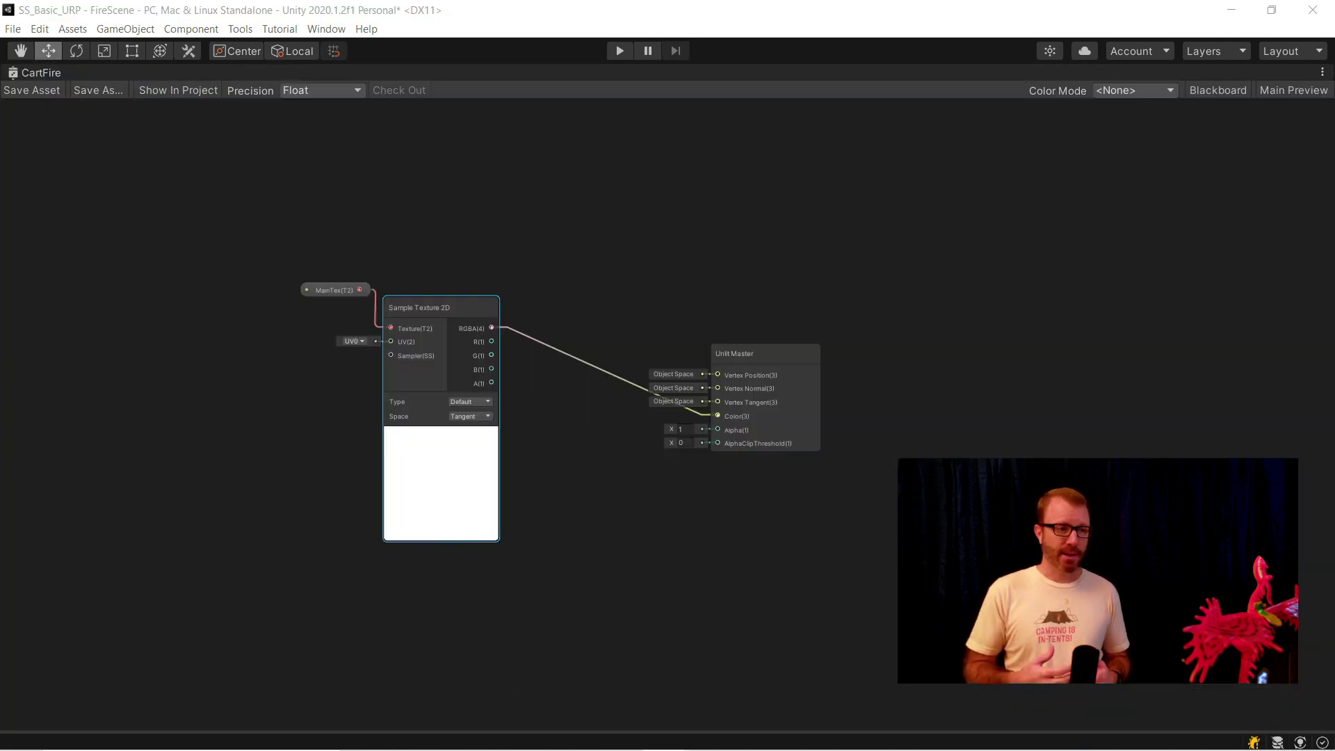
pyautogui.click(441, 434)
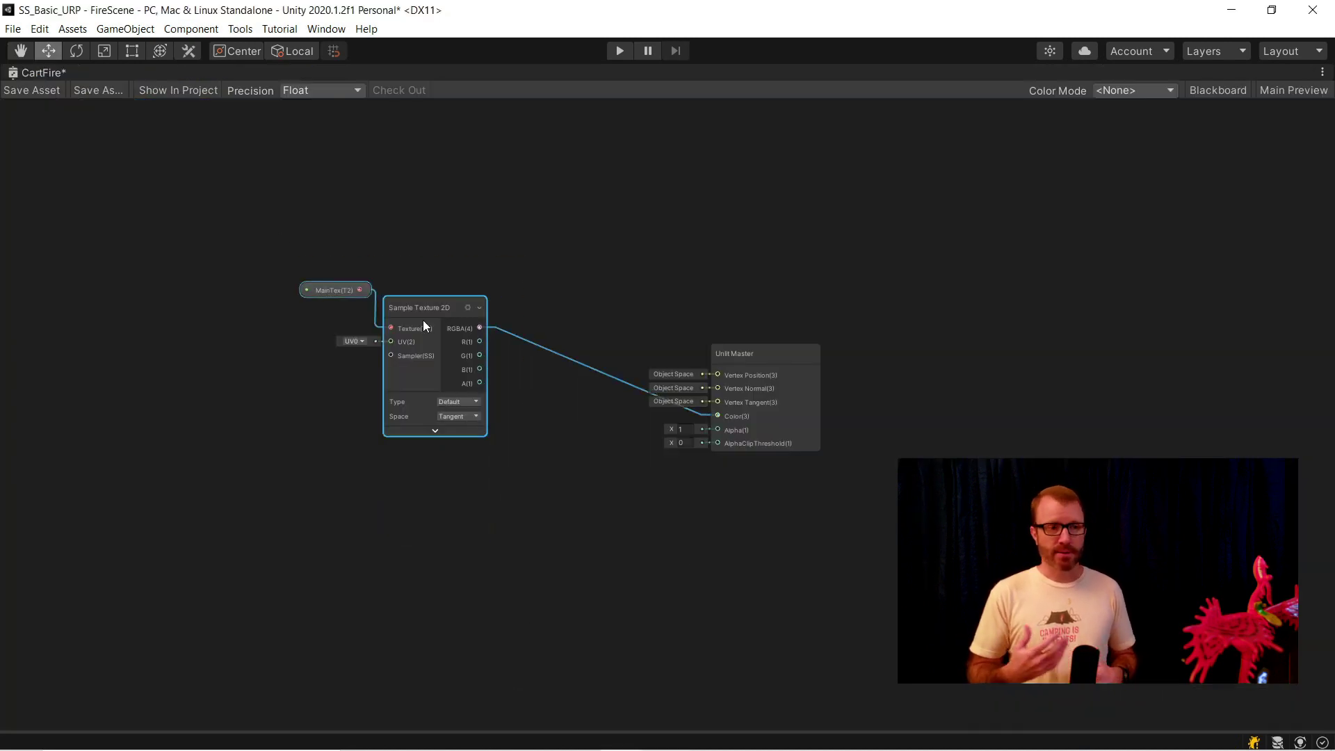
pyautogui.moveTo(424, 326); pyautogui.dragTo(185, 241)
pyautogui.click(422, 382)
pyautogui.press('Delete')
pyautogui.click(193, 451)
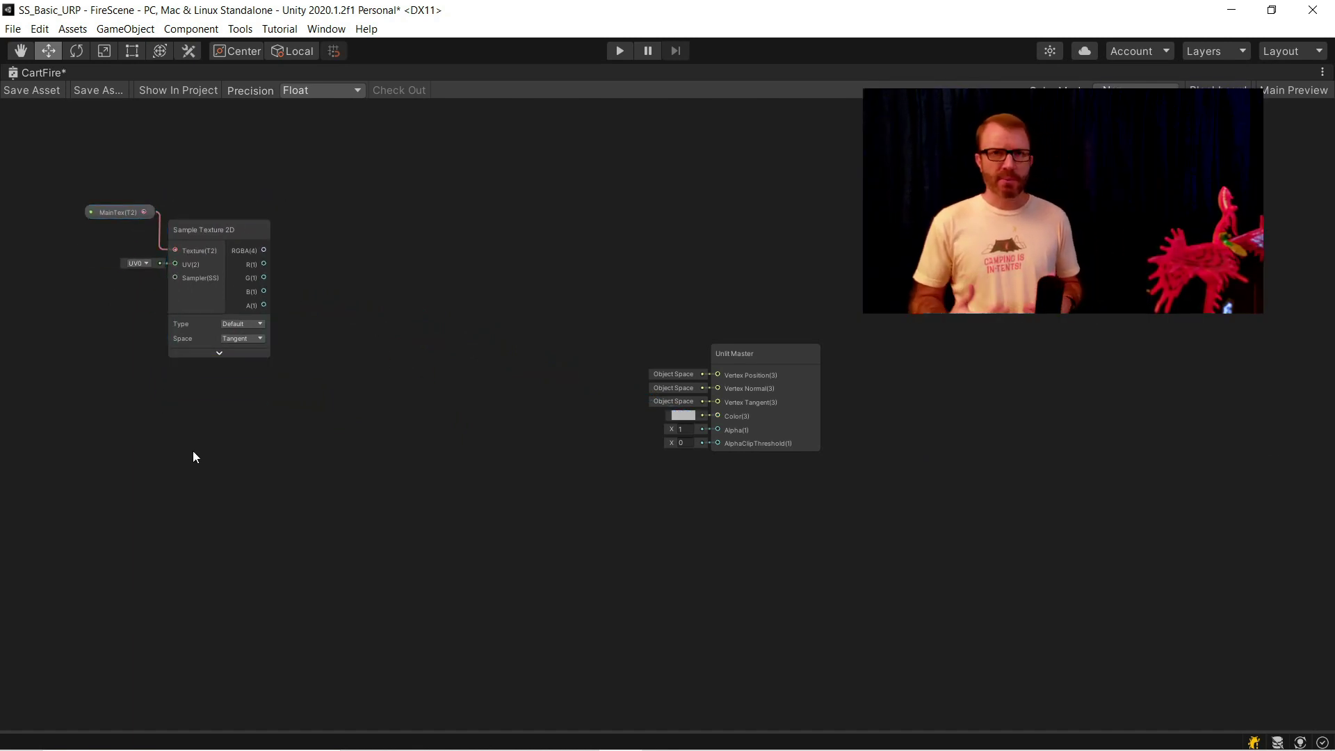
# Create a Voronoi node and position it below the Sample Texture 2D node.
pyautogui.rightClick(167, 453)
pyautogui.click(245, 457)
pyautogui.write('vor')
pyautogui.press('Return')
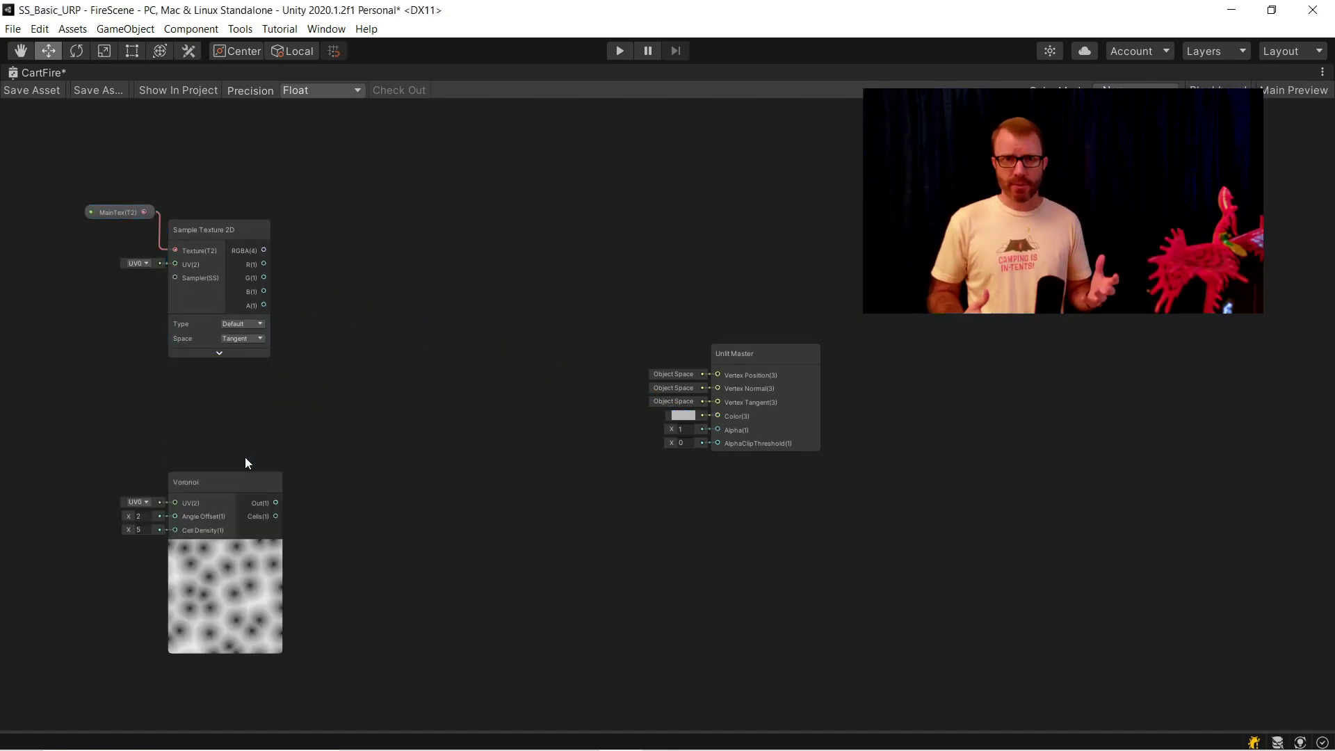
pyautogui.moveTo(228, 479); pyautogui.dragTo(259, 443)
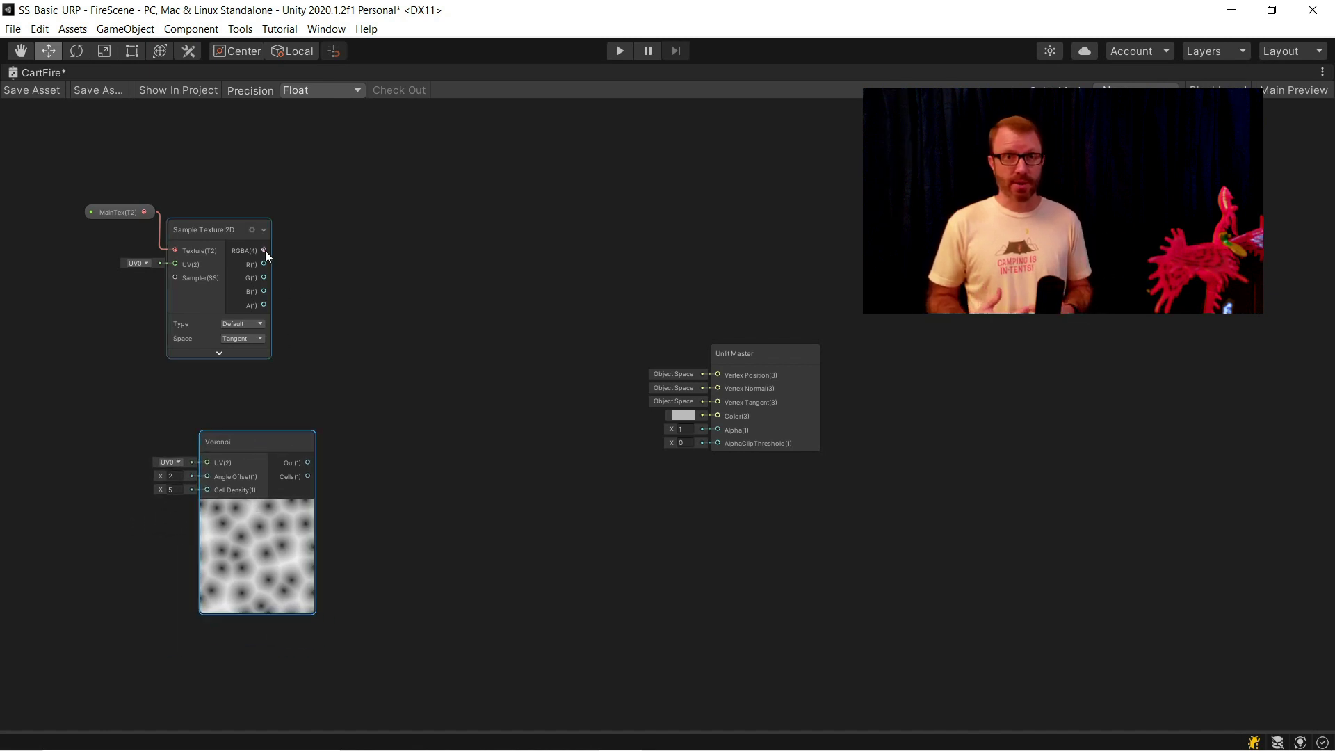
# Feed the texture sample's R output into the In input of a new Smoothstep node and set Edge2 to 0.1.
pyautogui.moveTo(265, 250); pyautogui.dragTo(319, 252)
pyautogui.write('smoo')
pyautogui.press('Return')
pyautogui.moveTo(379, 210); pyautogui.dragTo(434, 191)
pyautogui.doubleClick(133, 212)
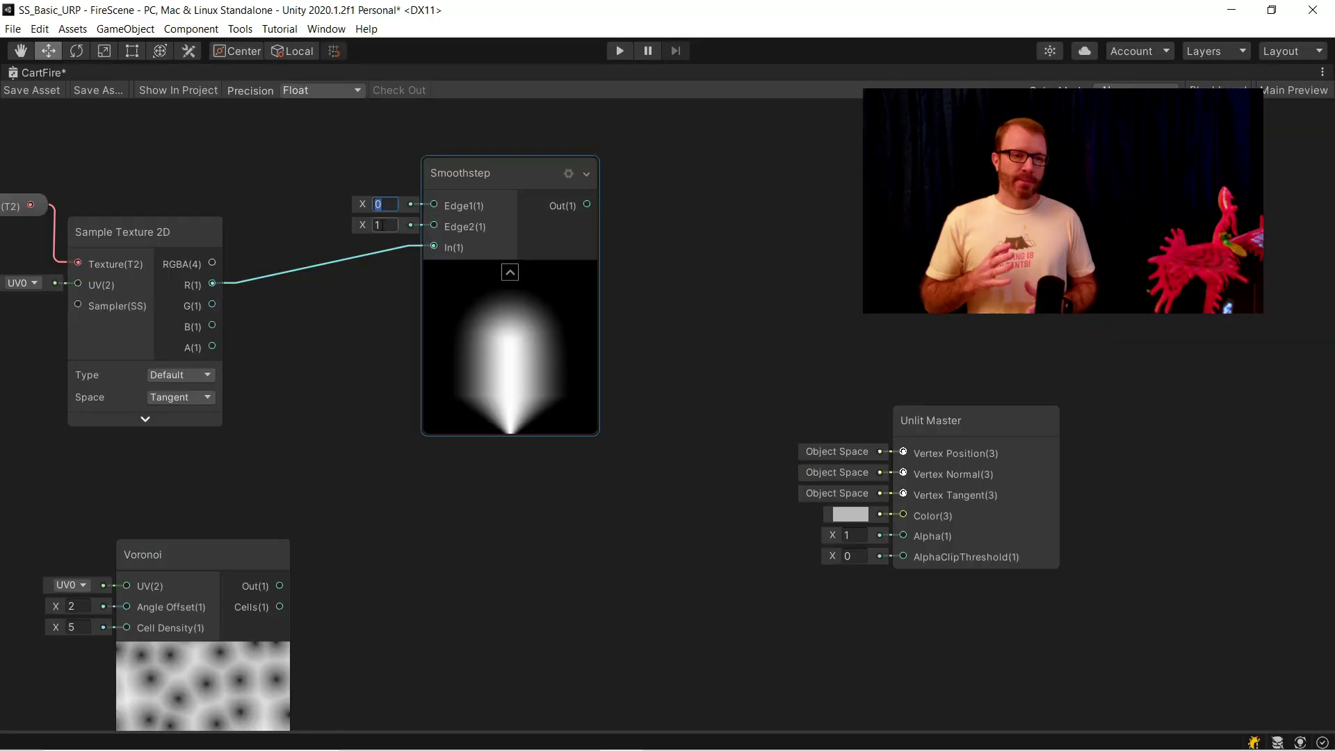
pyautogui.write('0.1')
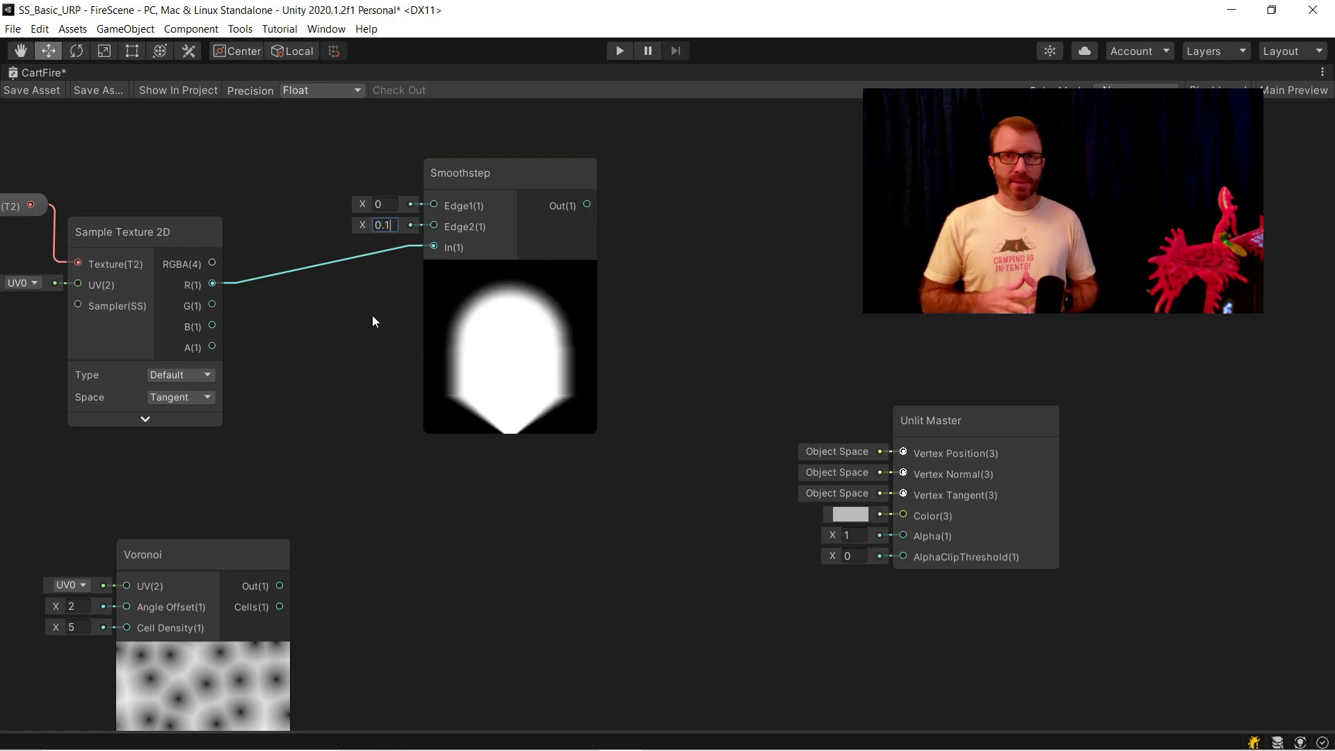
pyautogui.press('Return')
# Multiply the Smoothstep output by the Voronoi Out, collapse the Multiply preview, and connect its result to the master's Color.
pyautogui.scroll(-2, 327, 381)
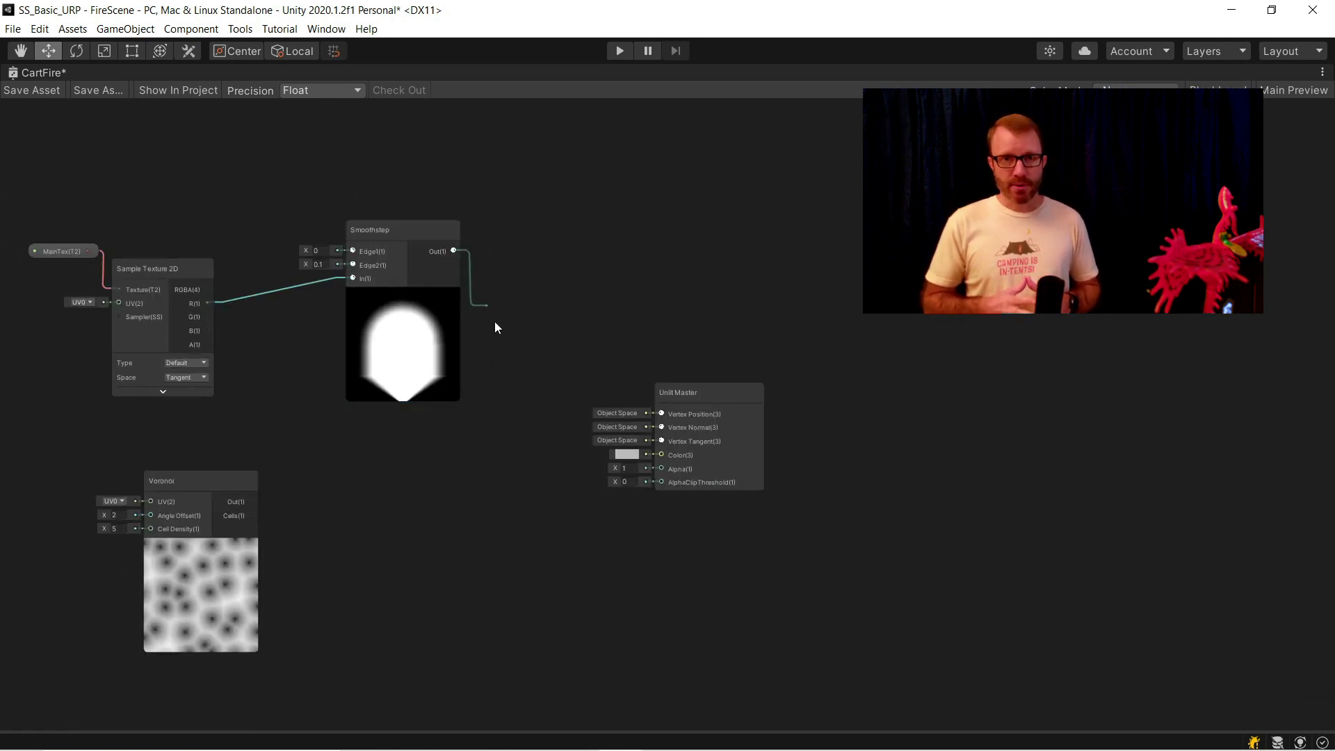
pyautogui.write('multiply')
pyautogui.moveTo(494, 327); pyautogui.dragTo(256, 515)
pyautogui.press('Return')
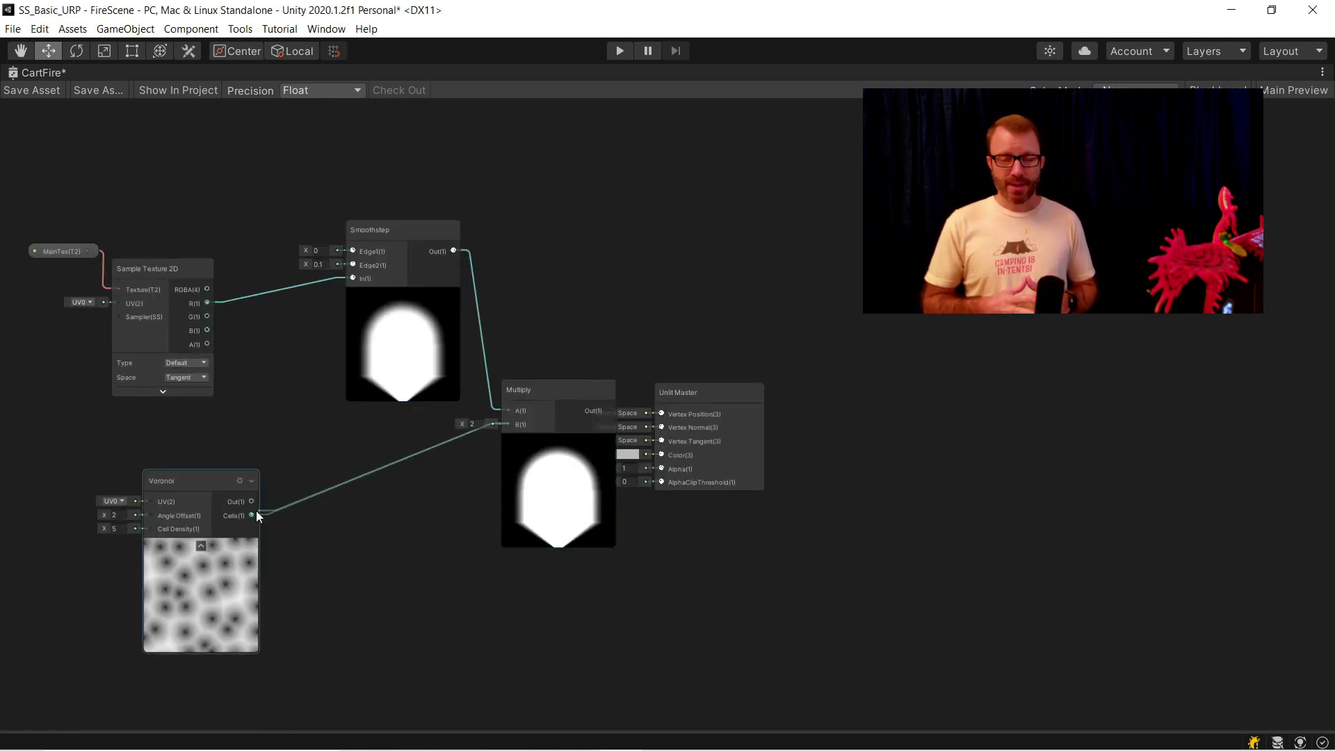
pyautogui.click(559, 436)
pyautogui.scroll(3, 565, 432)
pyautogui.moveTo(561, 398); pyautogui.dragTo(716, 465)
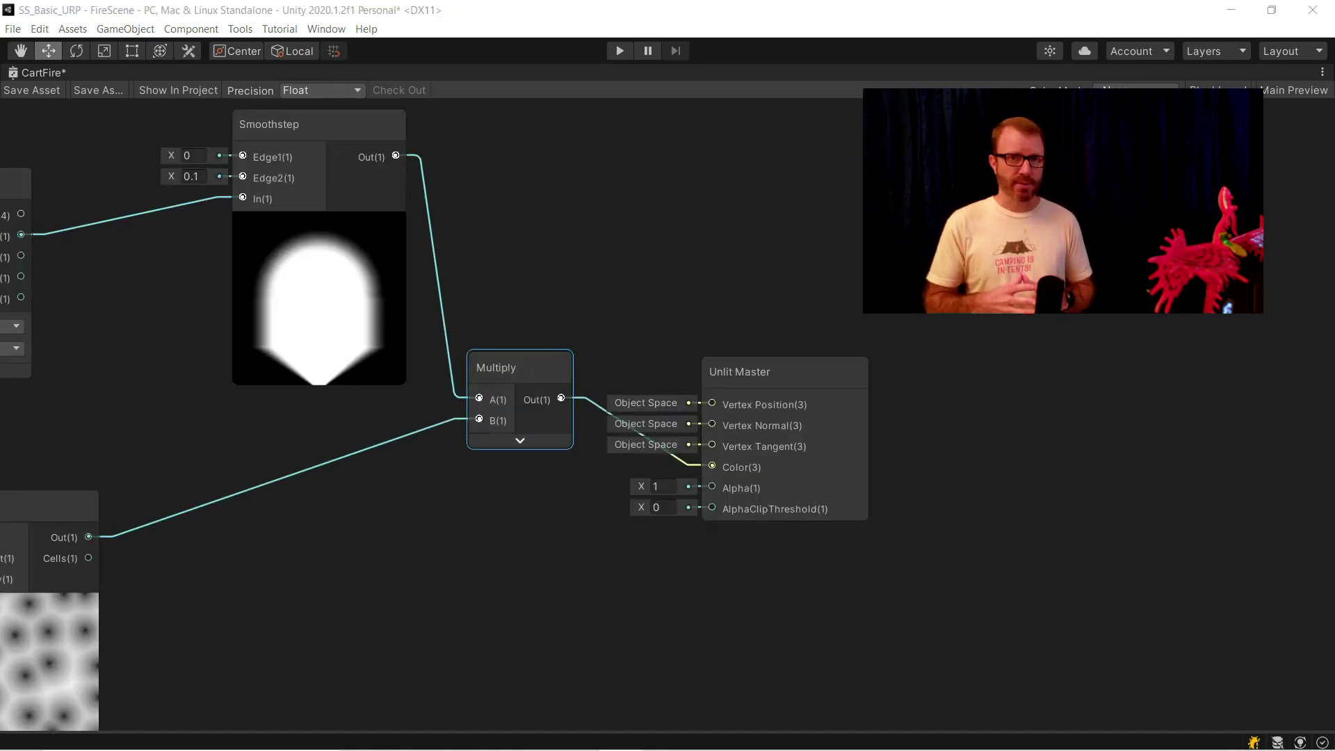
# Make room before the Unlit Master and feed the Multiply output into a second Smoothstep's In input, with Edge2 at 0.1.
pyautogui.moveTo(821, 375); pyautogui.dragTo(1169, 351)
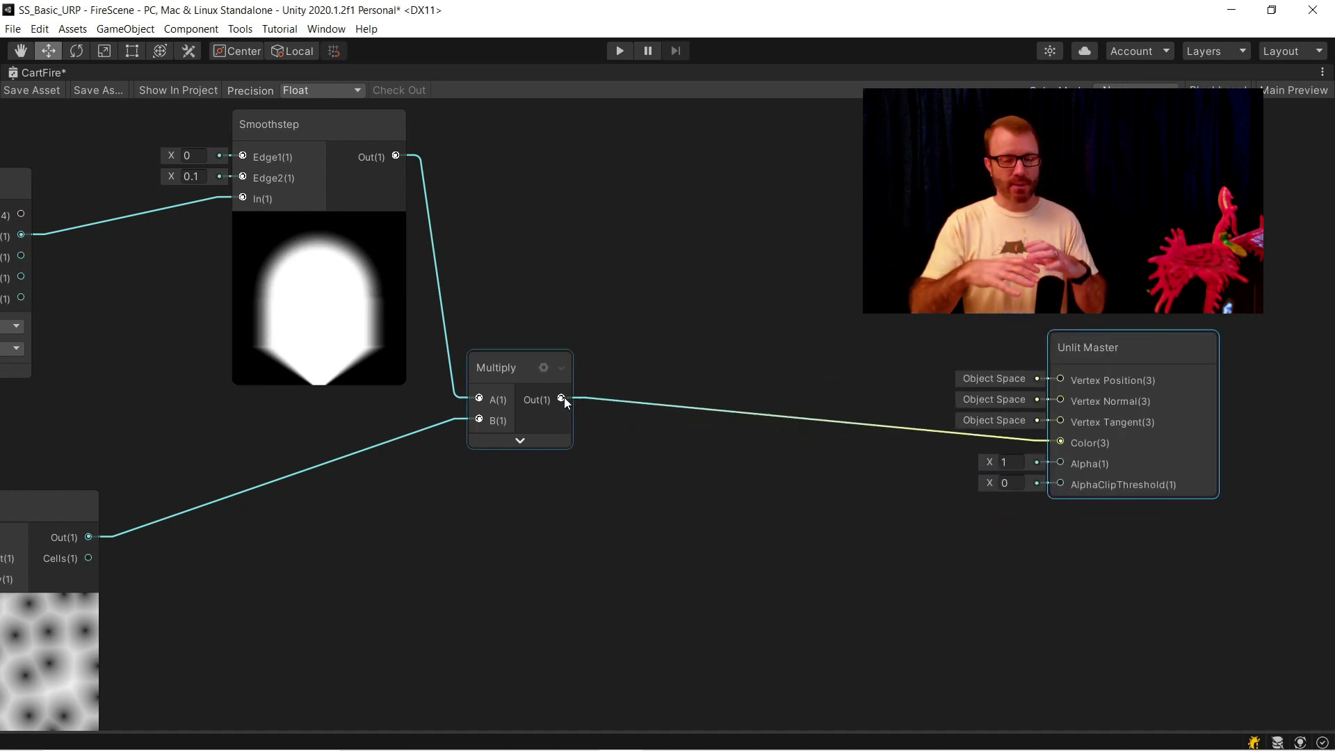
pyautogui.moveTo(564, 398); pyautogui.dragTo(657, 417)
pyautogui.write('smoo')
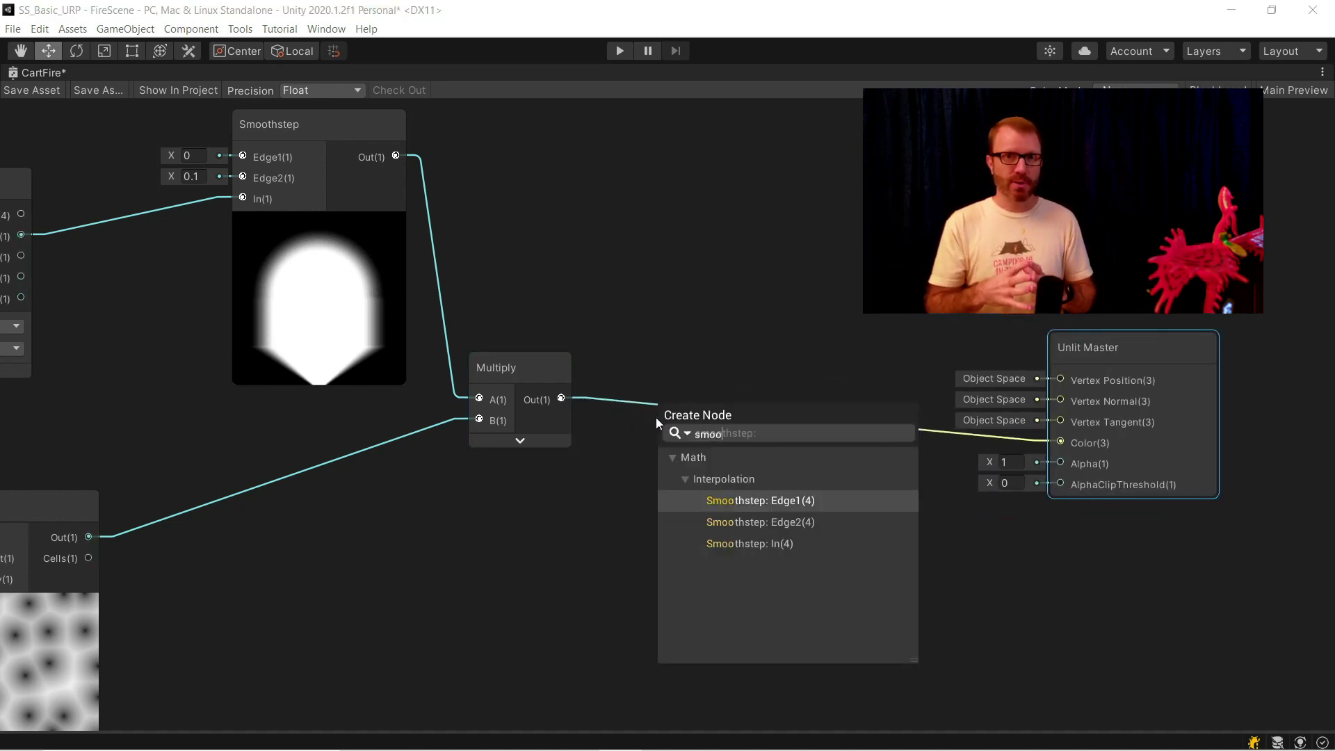
pyautogui.press('Down')
pyautogui.press('Down')
pyautogui.press('Return')
pyautogui.moveTo(733, 391); pyautogui.dragTo(765, 453)
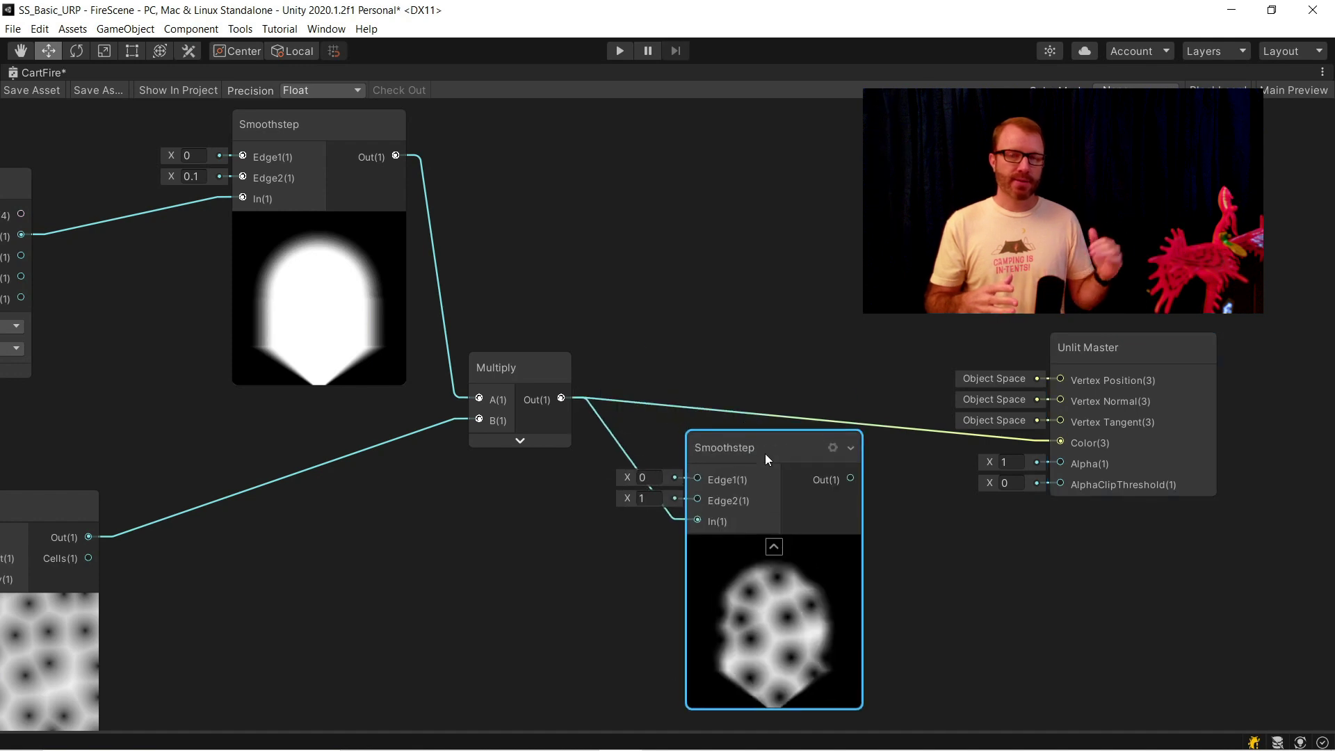
pyautogui.click(649, 499)
pyautogui.write('0.1')
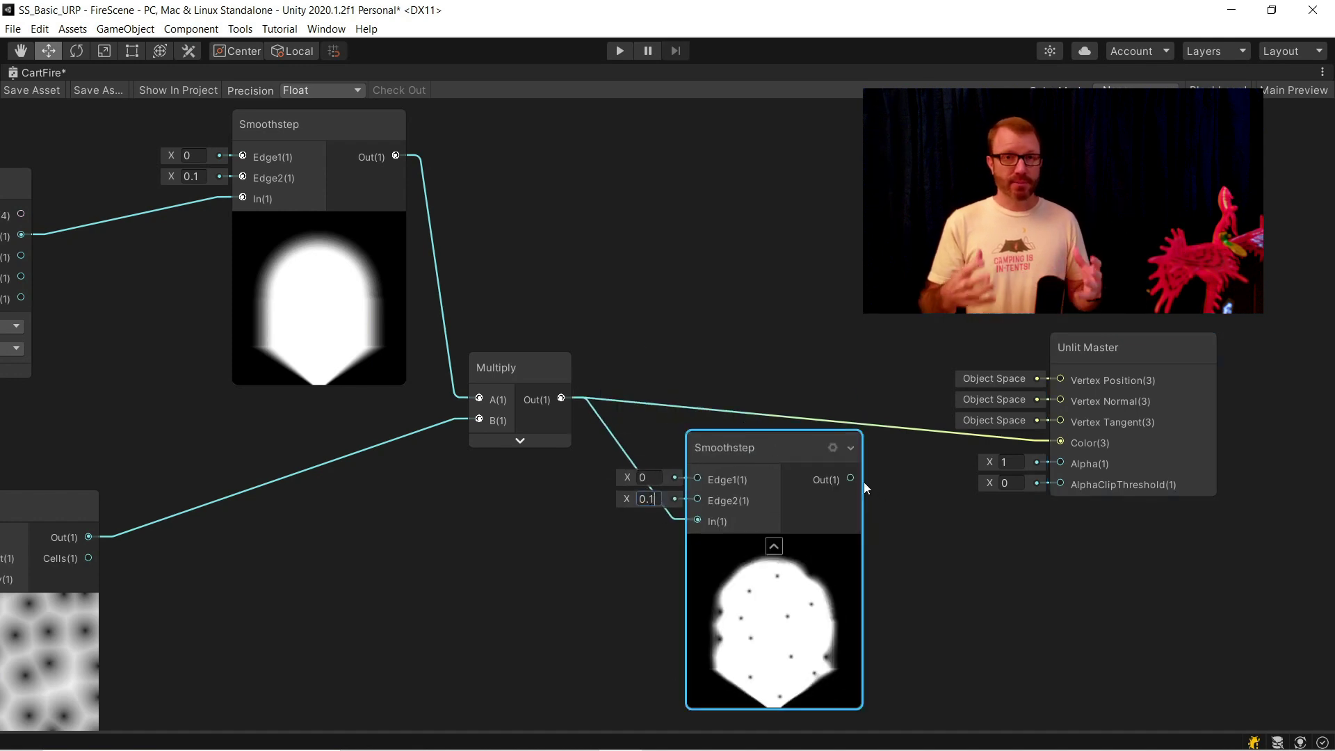
# Connect the second Smoothstep to the master's Alpha, set AlphaClipThreshold to 0.01, save the graph and restore the editor layout.
pyautogui.moveTo(851, 478); pyautogui.dragTo(1058, 465)
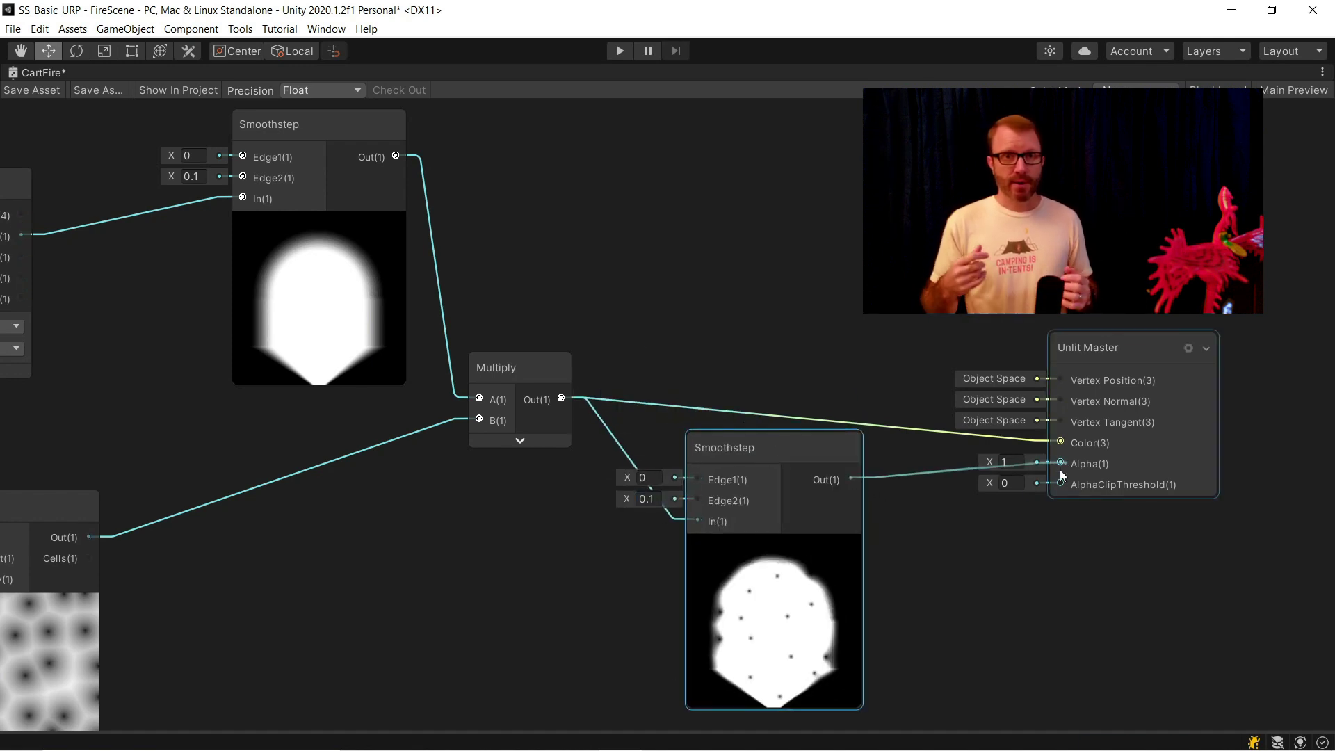
pyautogui.click(1007, 484)
pyautogui.write('0.01')
pyautogui.click(1062, 636)
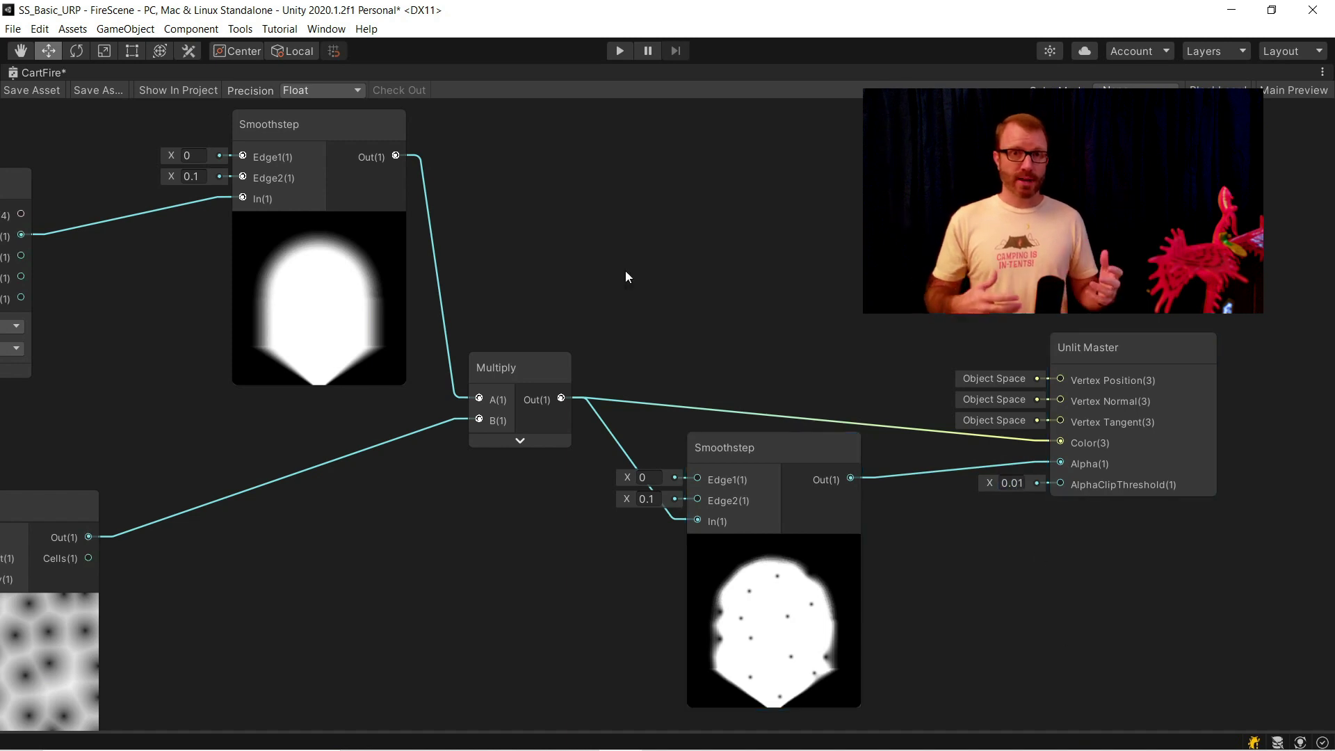
pyautogui.click(43, 91)
pyautogui.rightClick(50, 75)
pyautogui.click(80, 83)
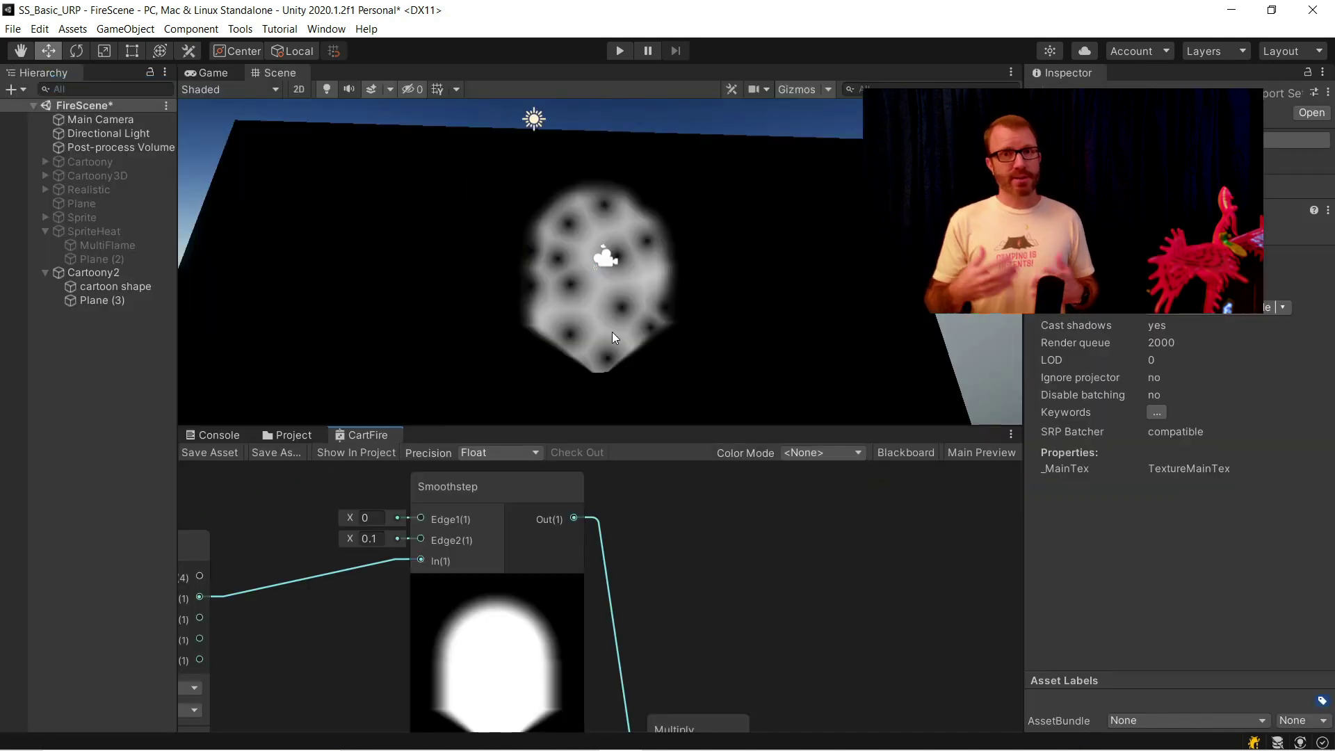
# Deactivate the black Plane (3) behind the cartoon shape and examine the shape's edges in the scene.
pyautogui.keyDown('alt'); pyautogui.moveTo(615, 338); pyautogui.dragTo(292, 131); pyautogui.keyUp('alt')
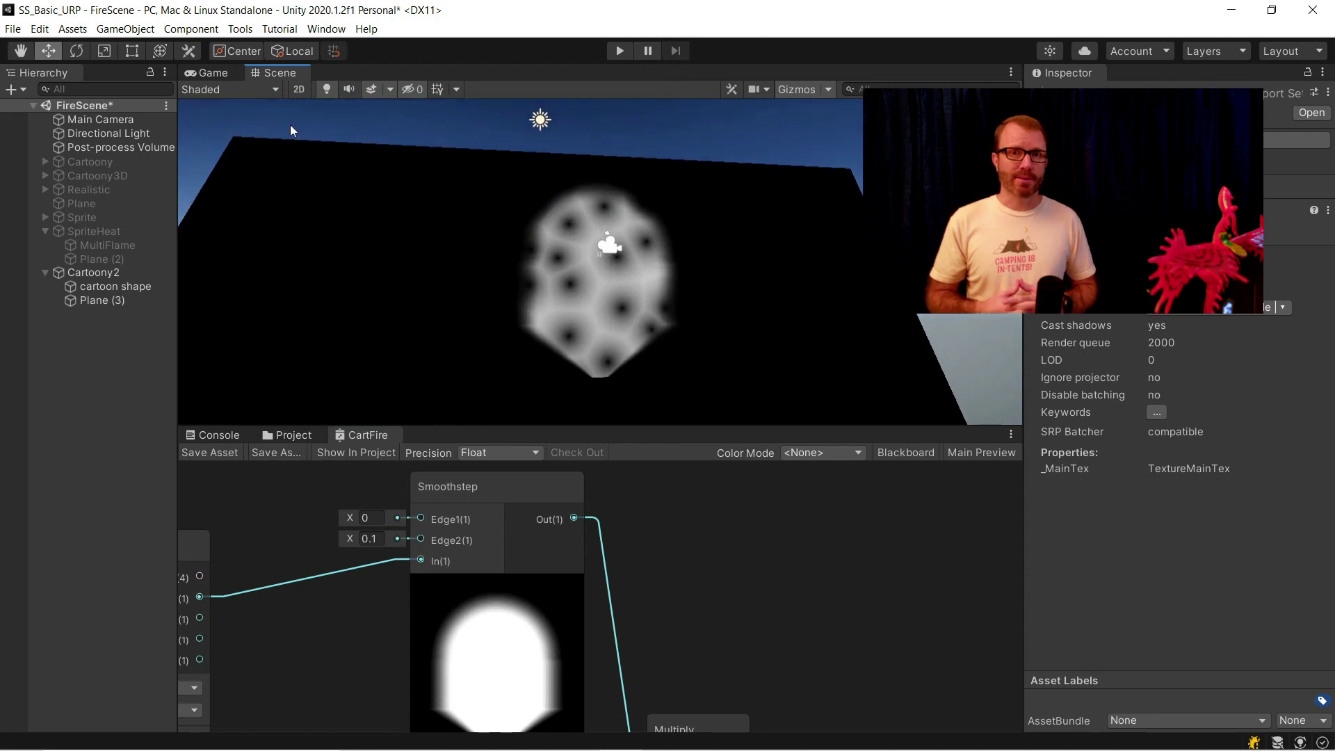
pyautogui.click(142, 301)
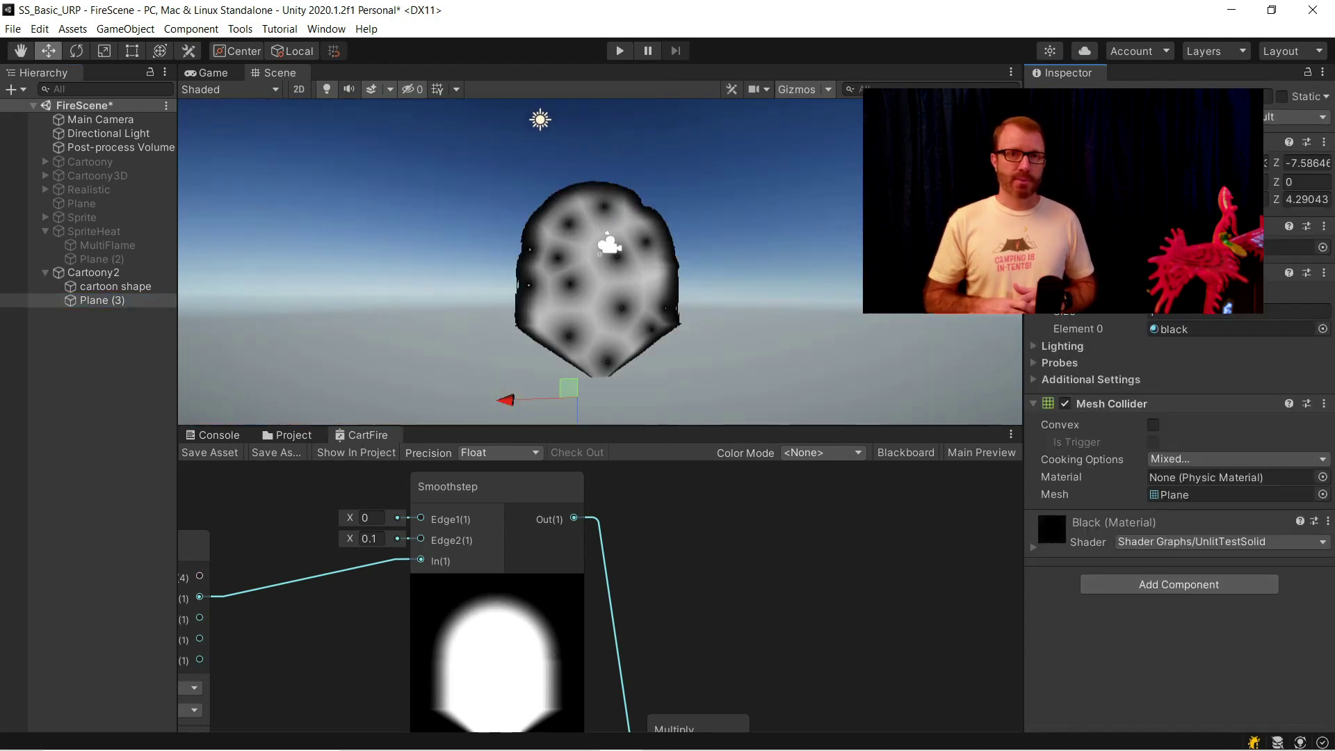
pyautogui.scroll(2, 577, 313)
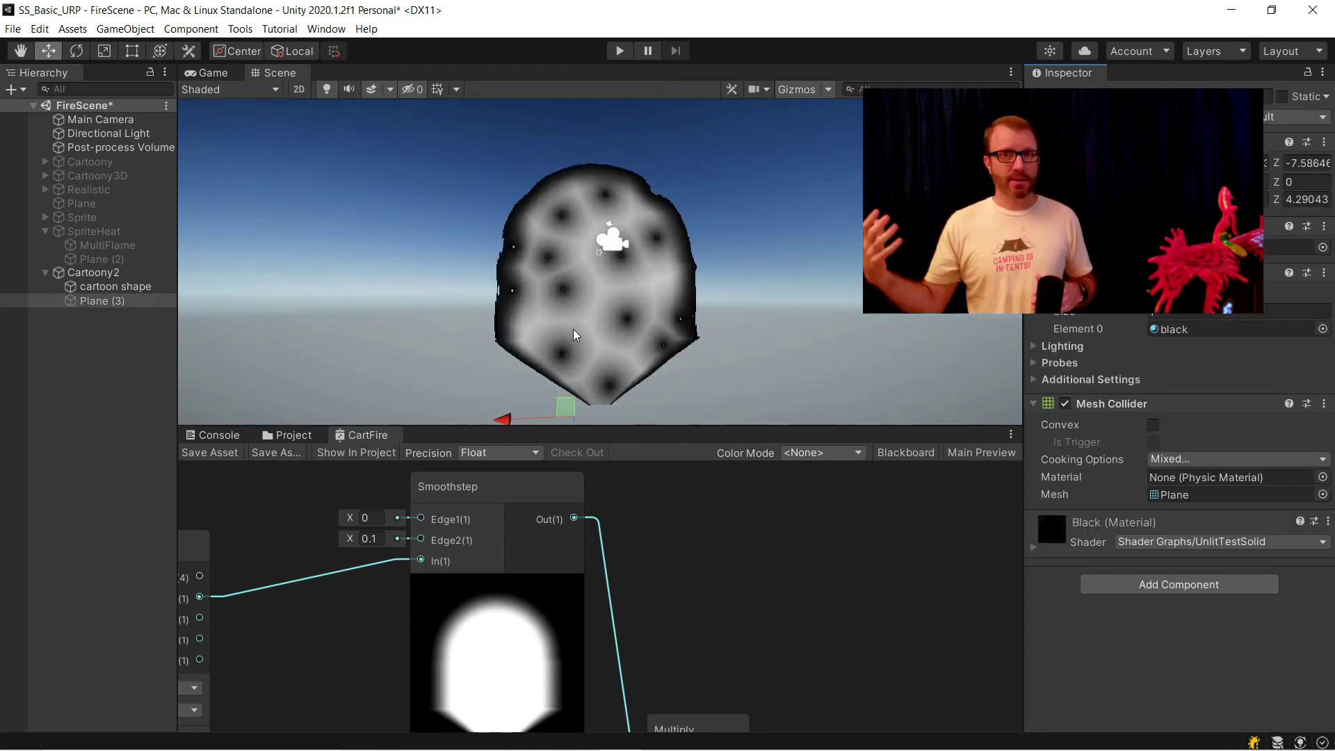
# Maximize the CartFire graph, add a UV node and place it well ahead of the Voronoi node.
pyautogui.click(419, 479)
pyautogui.rightClick(381, 443)
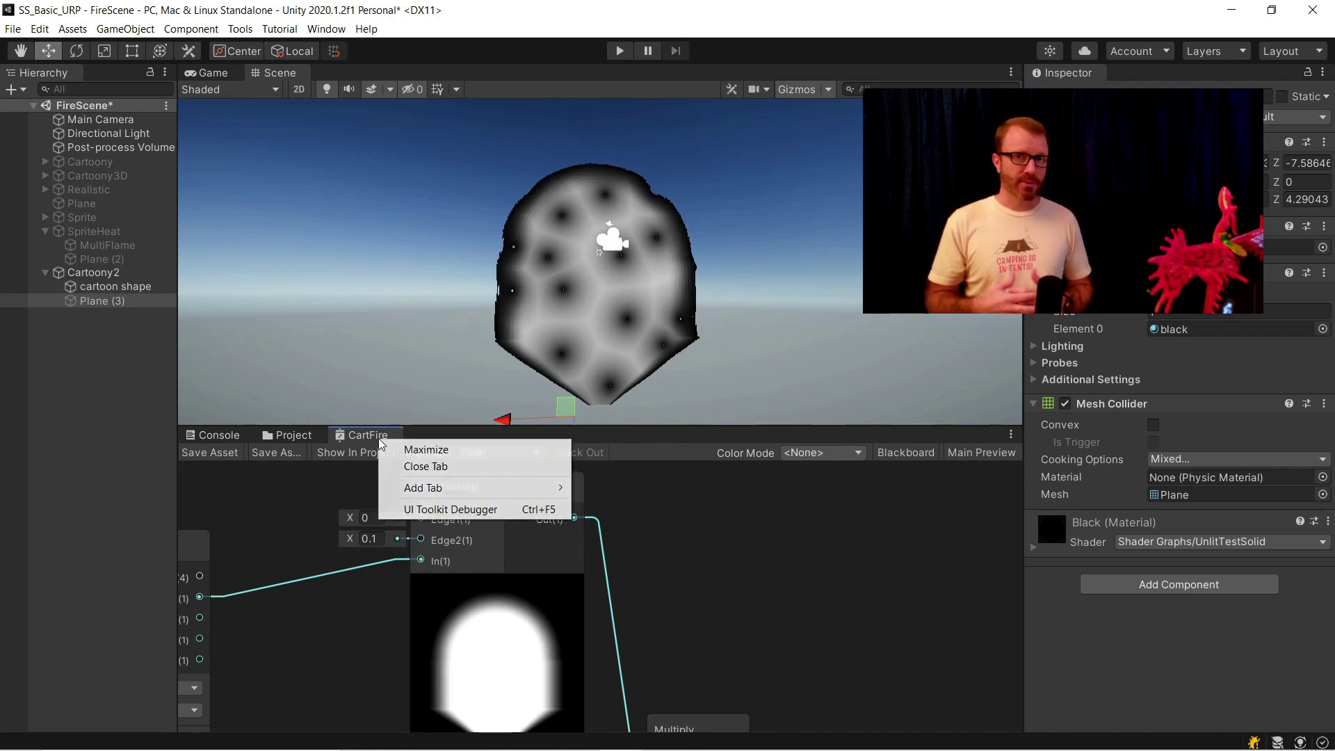
pyautogui.click(417, 448)
pyautogui.scroll(-1, 740, 627)
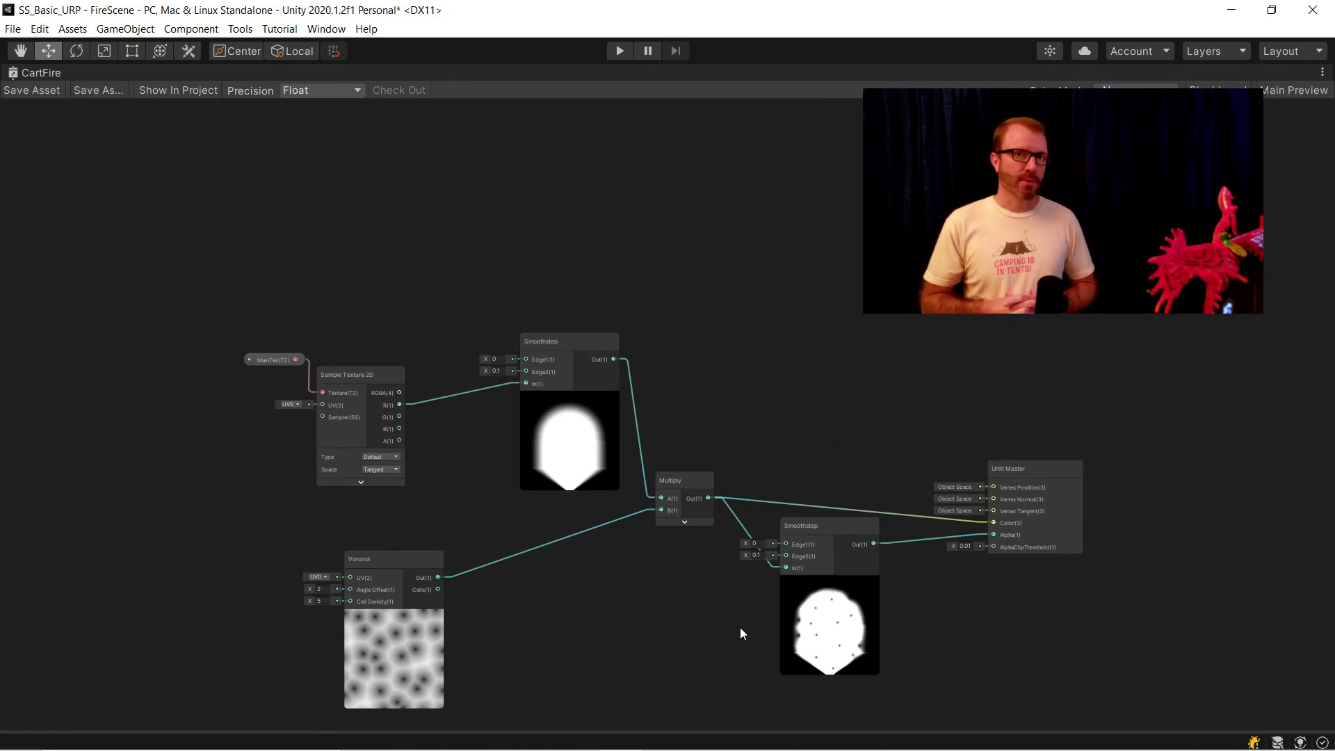
pyautogui.scroll(-2, 737, 624)
pyautogui.scroll(2, 427, 670)
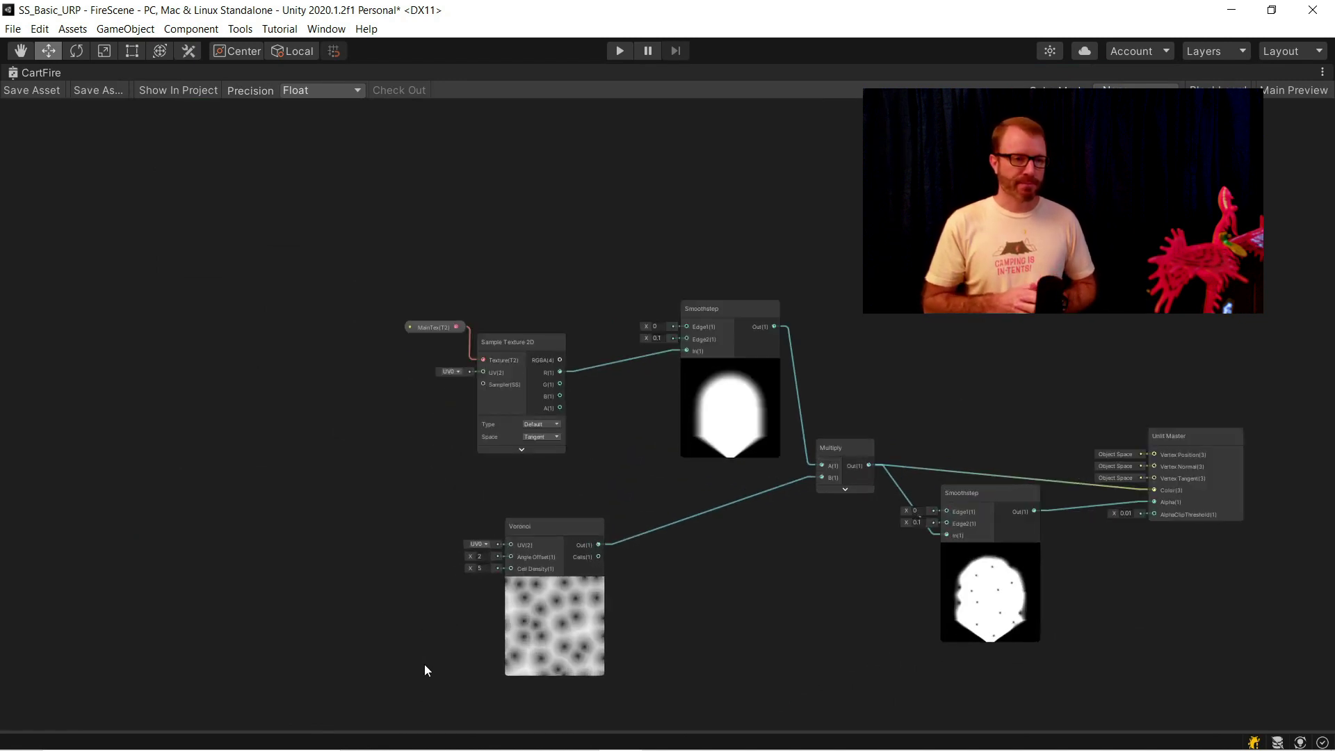
pyautogui.moveTo(426, 670); pyautogui.dragTo(638, 502, button='middle')
pyautogui.scroll(2, 639, 502)
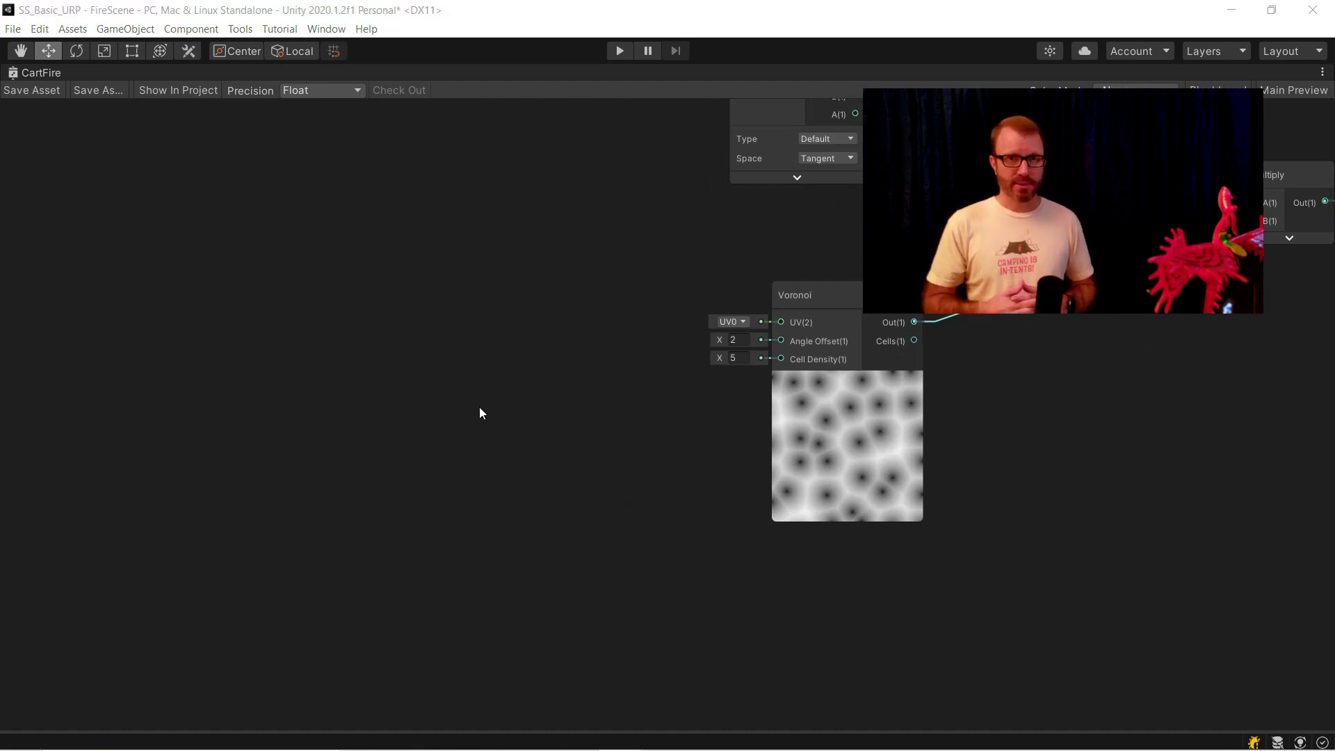
pyautogui.rightClick(133, 270)
pyautogui.click(173, 276)
pyautogui.write('uv')
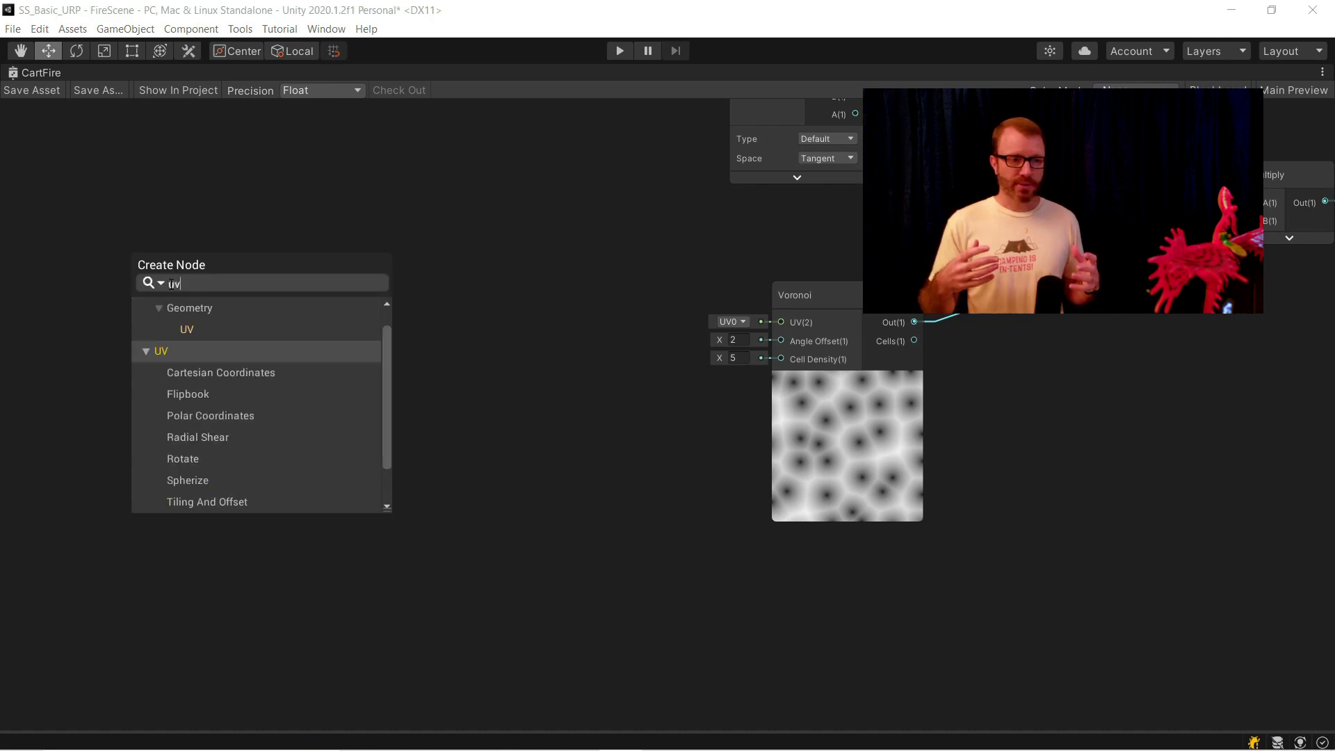
pyautogui.press('Escape')
pyautogui.click(209, 378)
pyautogui.moveTo(165, 310); pyautogui.dragTo(95, 302)
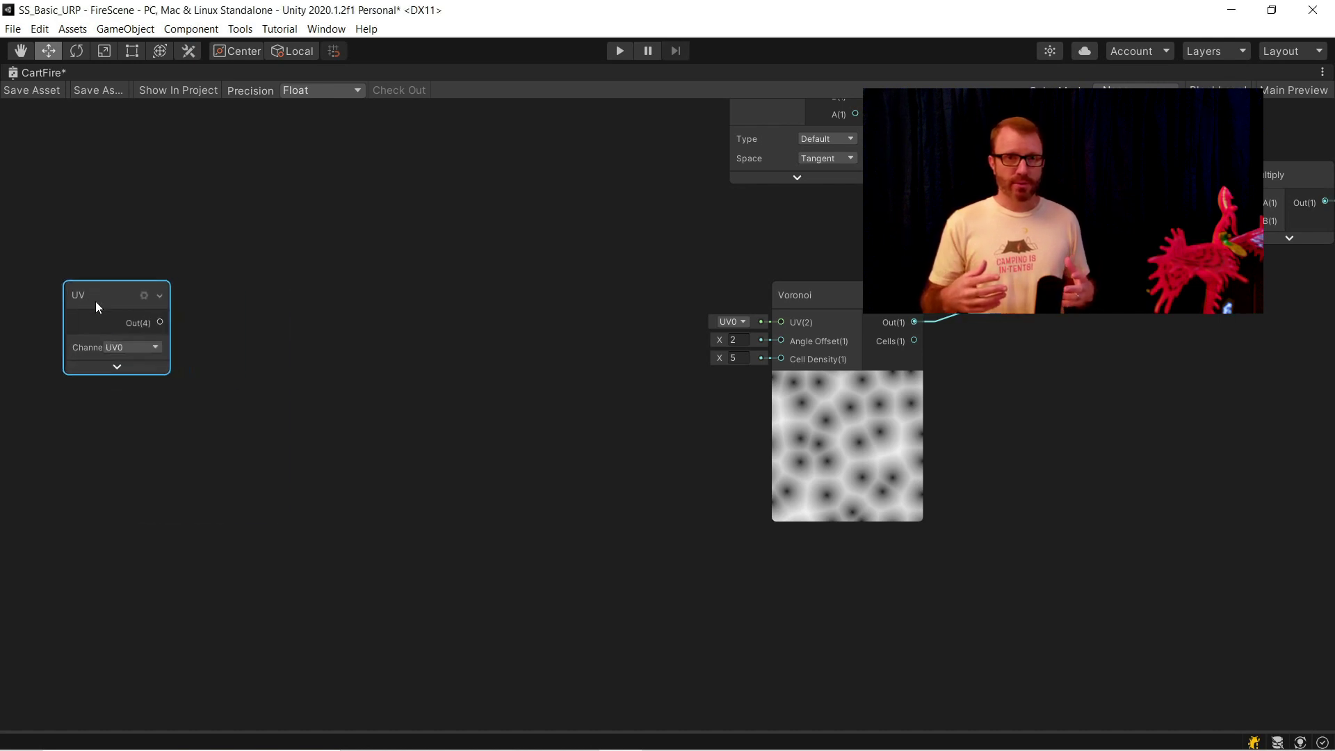
# Add a Split node fed by the UV node, and a Combine node fed by Split's R output.
pyautogui.moveTo(215, 327); pyautogui.dragTo(331, 344)
pyautogui.write('split')
pyautogui.press('Return')
pyautogui.write('combine')
pyautogui.press('Return')
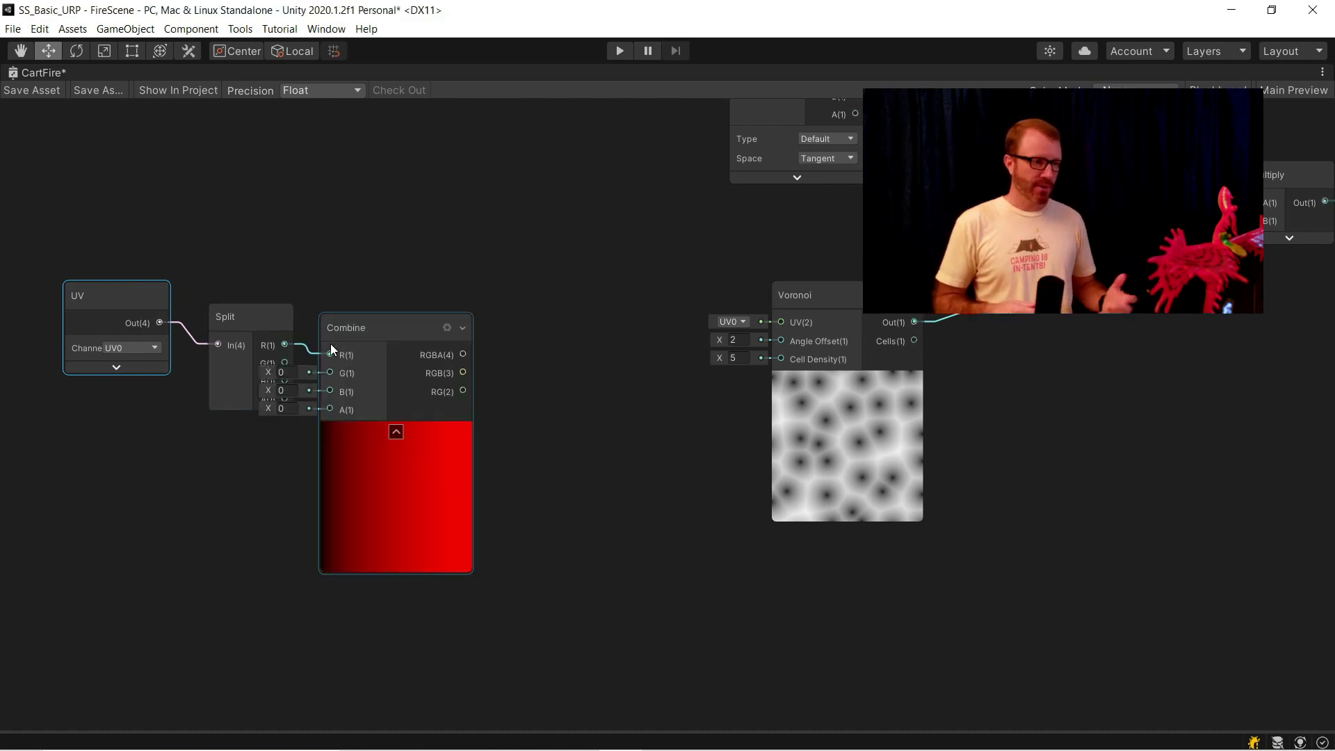
# Connect Combine's RG output to the Voronoi node's UV input, moving Combine clear of Split and collapsing its preview.
pyautogui.moveTo(464, 390); pyautogui.dragTo(781, 321)
pyautogui.moveTo(397, 326); pyautogui.dragTo(515, 327)
pyautogui.click(499, 412)
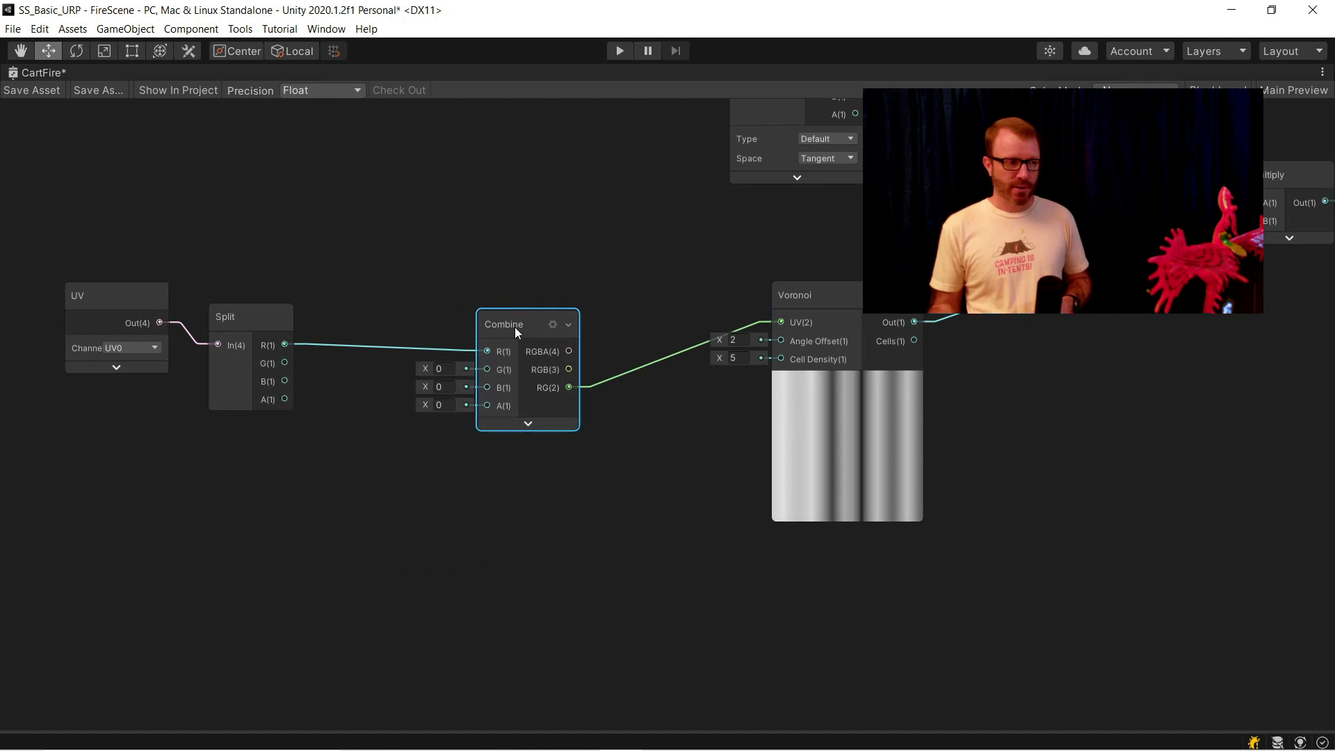
# Insert a Subtract node between Split's G output and Combine's G input, collapse its preview and place it beside Combine.
pyautogui.moveTo(233, 241); pyautogui.dragTo(100, 302)
pyautogui.moveTo(167, 343); pyautogui.dragTo(487, 369)
pyautogui.write('sub')
pyautogui.press('Return')
pyautogui.click(287, 420)
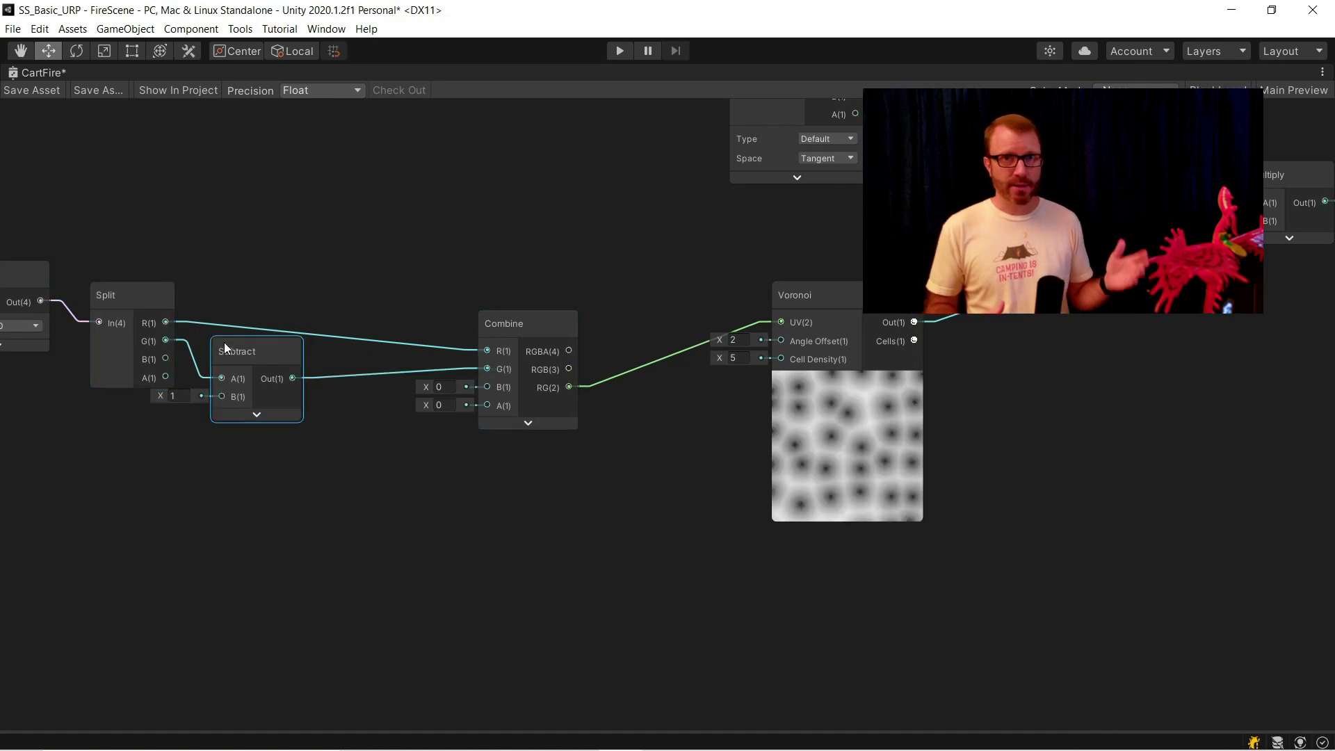
pyautogui.moveTo(219, 413); pyautogui.dragTo(322, 422)
# Add a Time node and a Multiply node that multiplies its Time output by 1, with the preview collapsed.
pyautogui.press('a')
pyautogui.rightClick(58, 427)
pyautogui.click(89, 438)
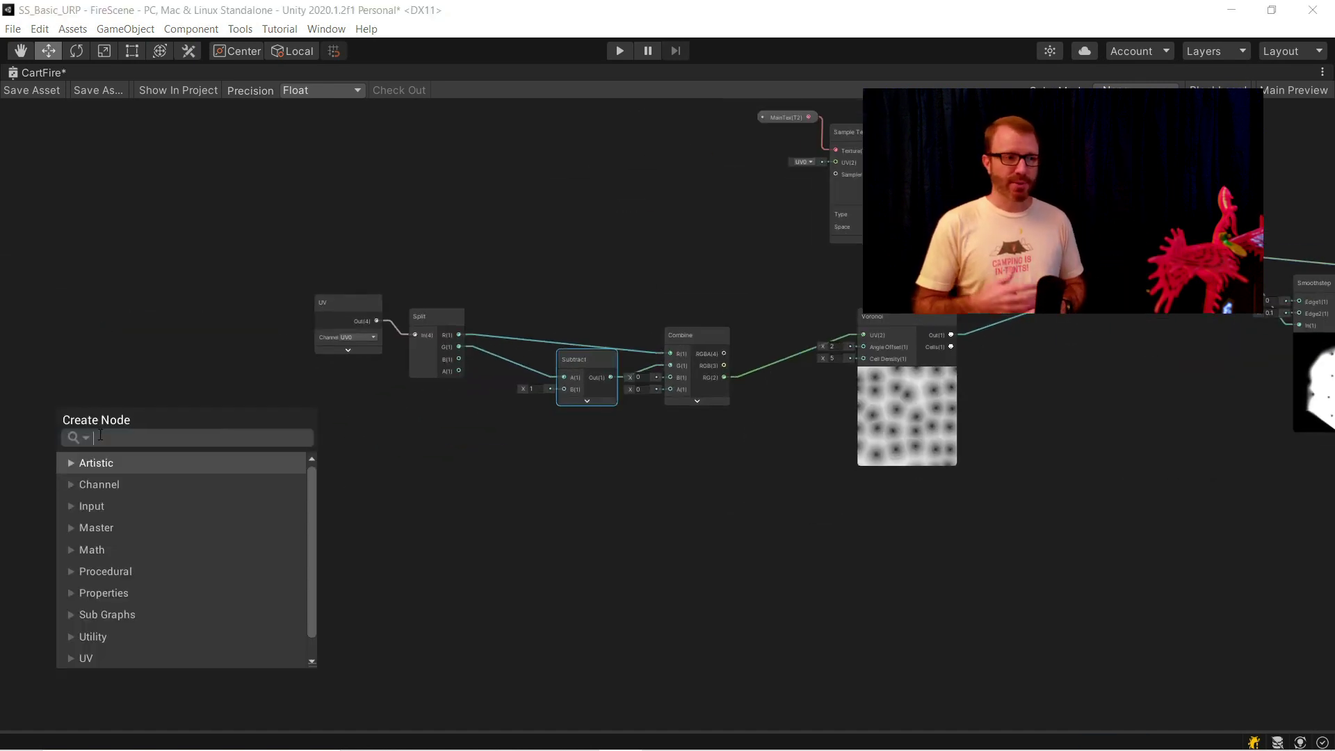
pyautogui.write('time')
pyautogui.press('Return')
pyautogui.press('space')
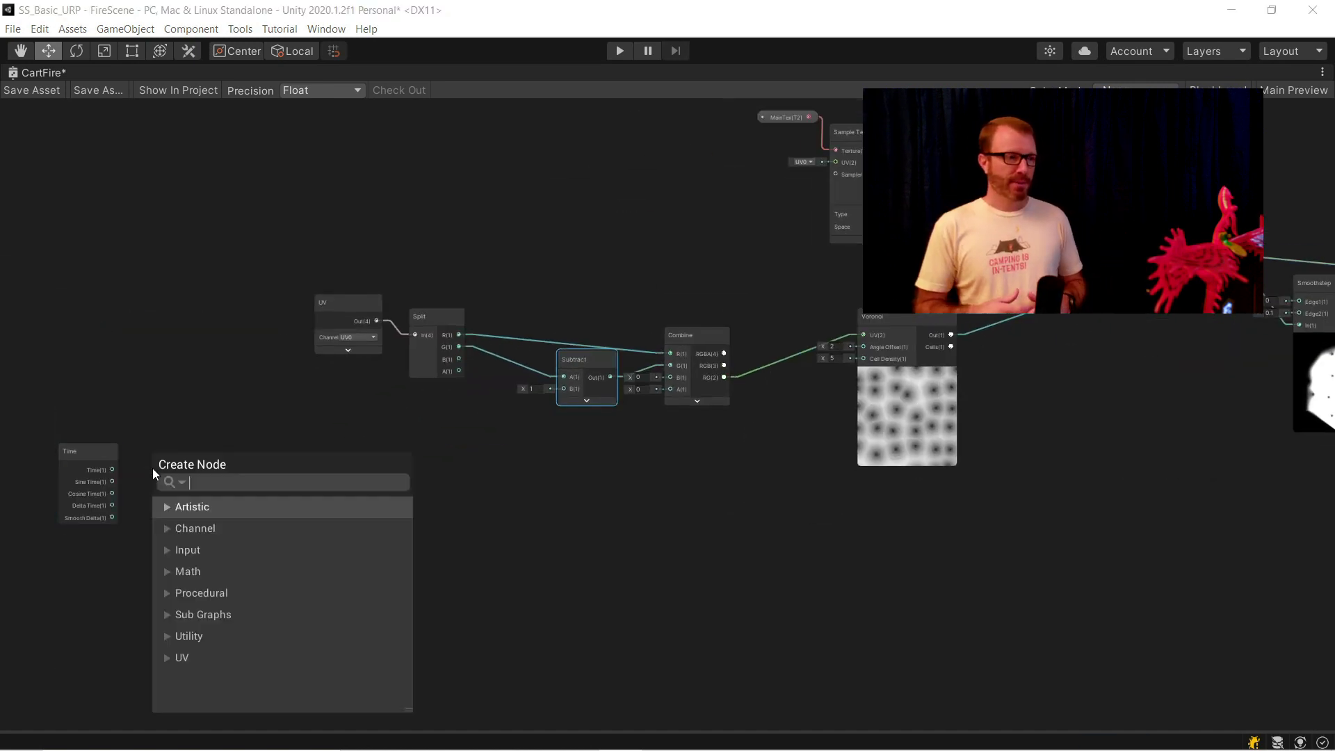
pyautogui.press('Escape')
pyautogui.click(127, 496)
pyautogui.write('1')
pyautogui.click(194, 510)
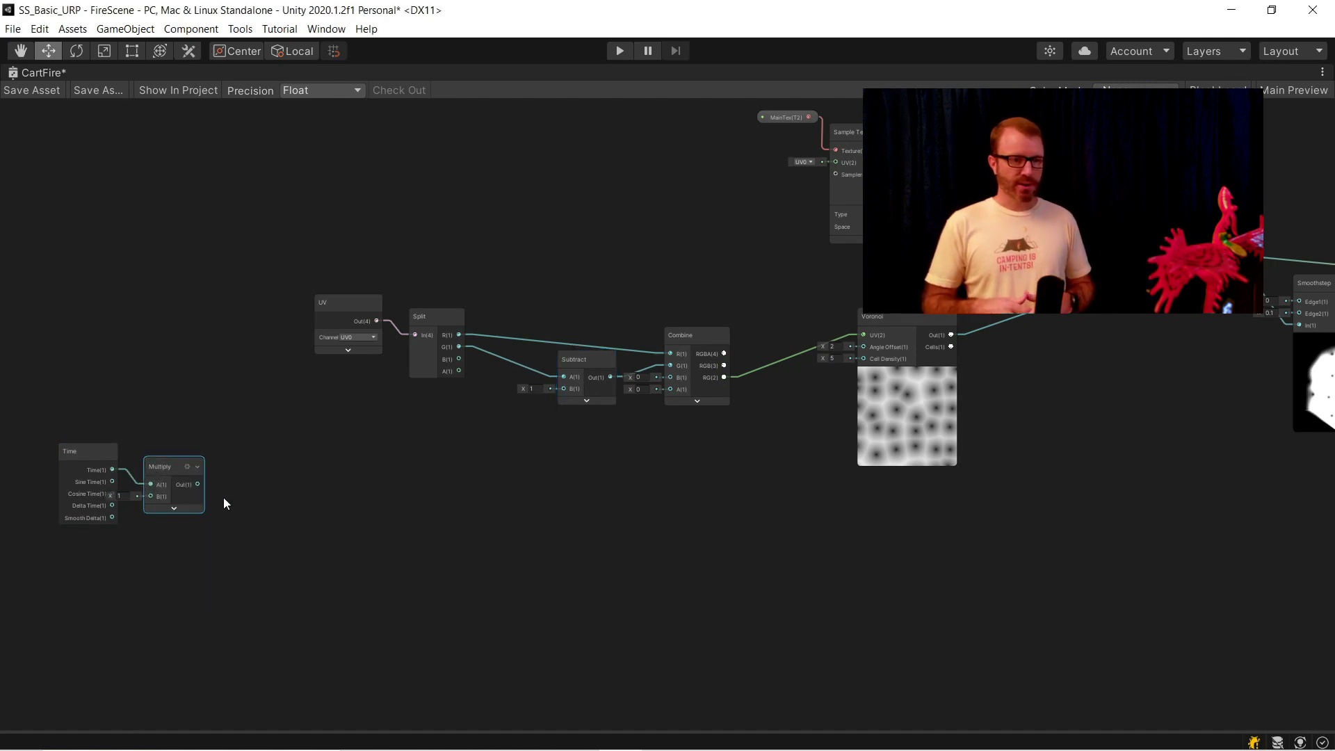
# Connect the time Multiply's output to Subtract's B input, tidy the Multiply node's position and save the shader asset.
pyautogui.moveTo(198, 484); pyautogui.dragTo(563, 388)
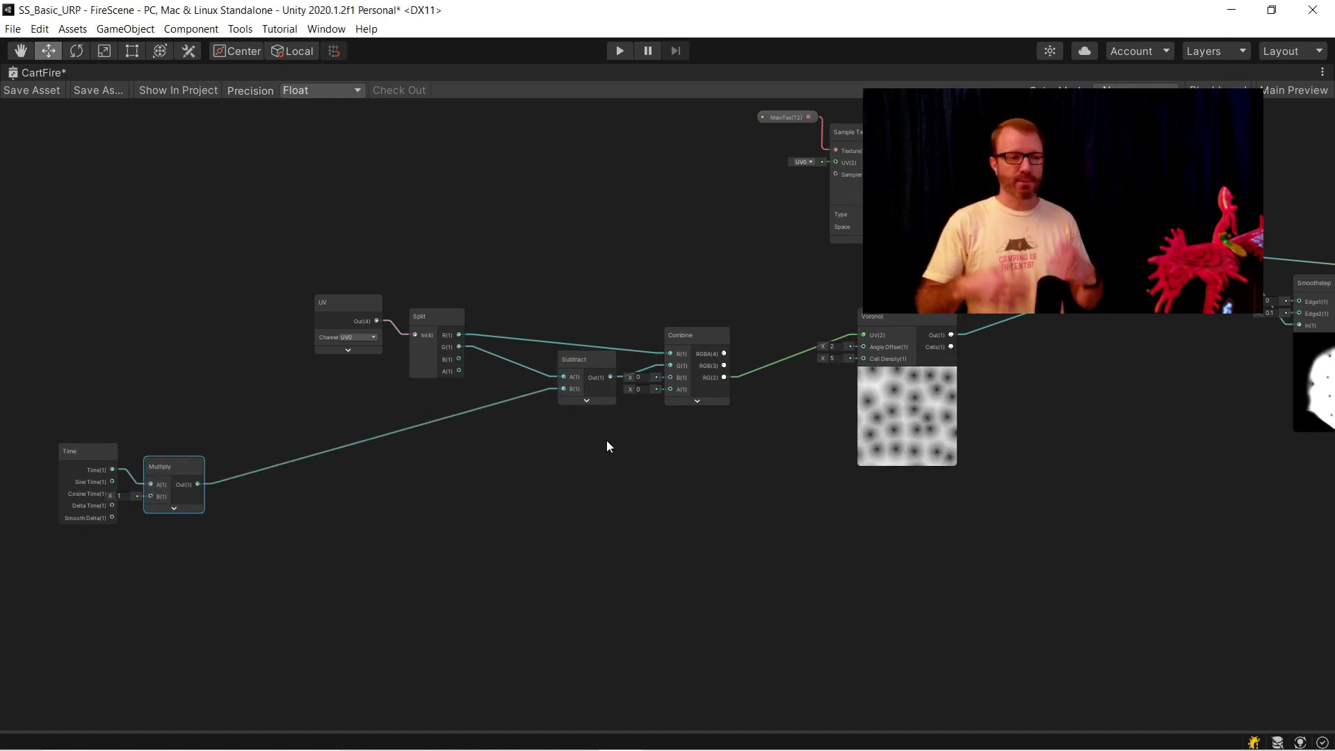
pyautogui.moveTo(145, 472); pyautogui.dragTo(167, 469)
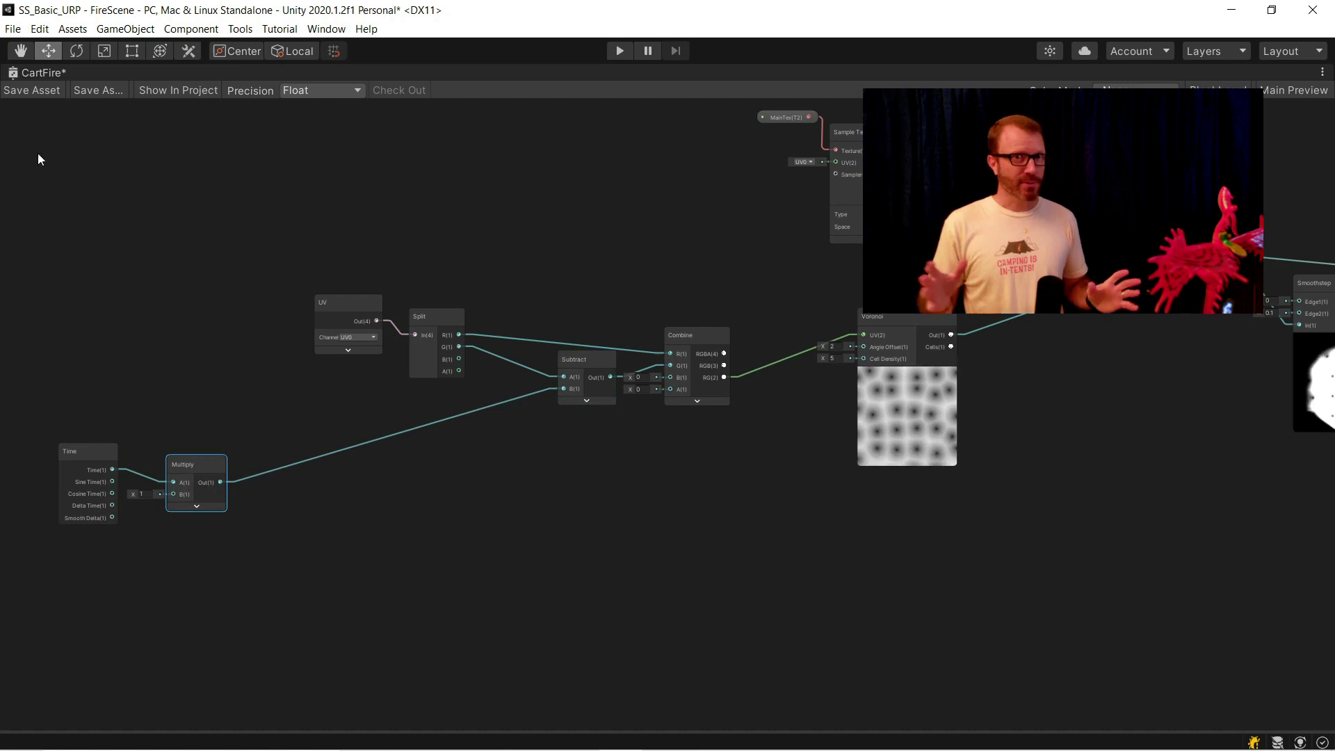
pyautogui.click(32, 91)
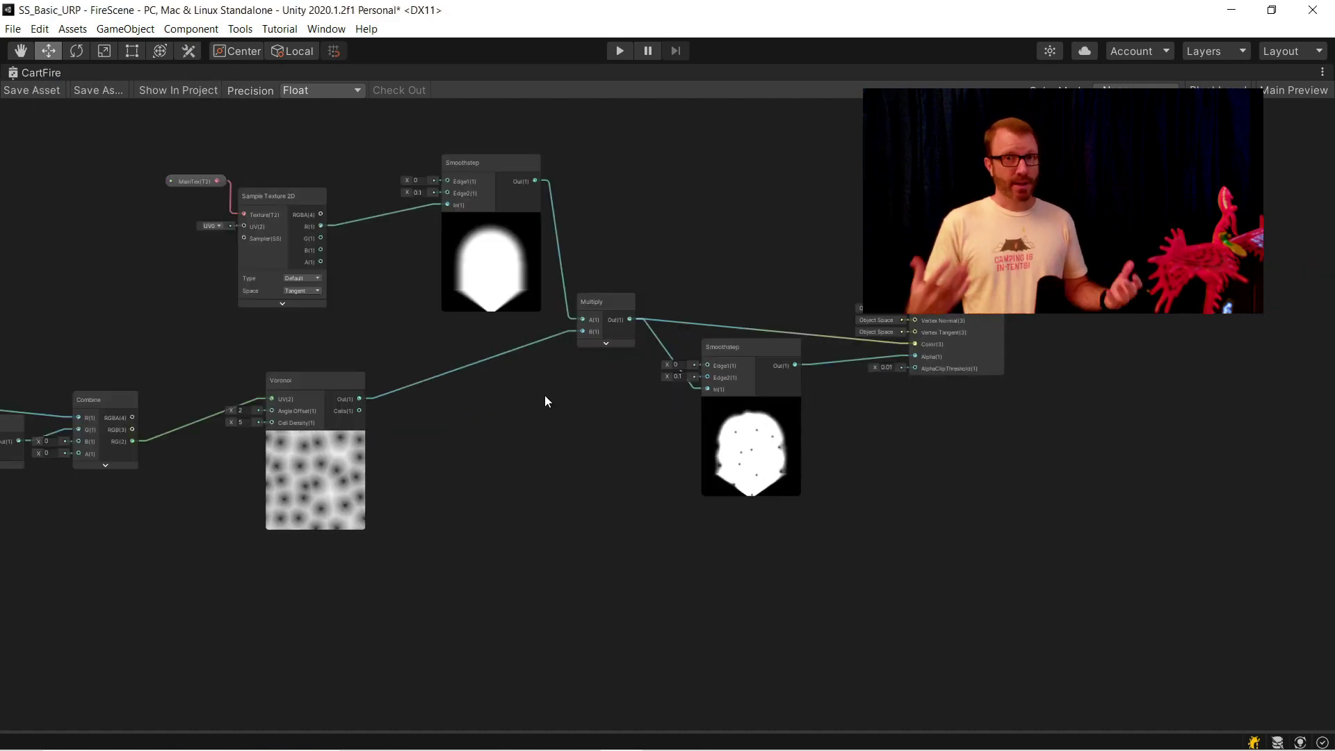
# Move the final Smoothstep and the Unlit Master node farther from the mask Multiply to make room.
pyautogui.scroll(5, 545, 395)
pyautogui.scroll(-2, 555, 387)
pyautogui.moveTo(640, 449); pyautogui.dragTo(796, 485, button='middle')
pyautogui.scroll(-5, 799, 525)
pyautogui.moveTo(913, 629); pyautogui.dragTo(1098, 424)
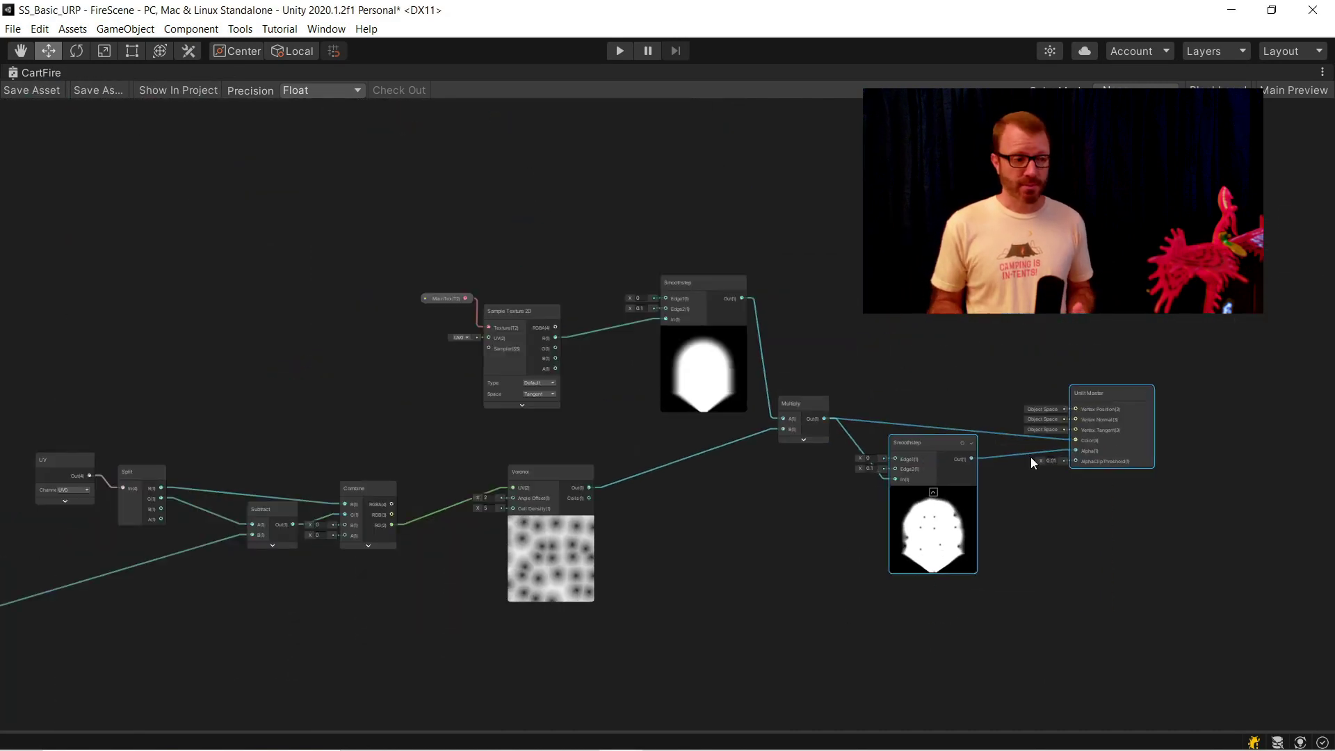
pyautogui.moveTo(935, 440); pyautogui.dragTo(1110, 444)
# Add a Preview node fed by the mask Multiply, duplicate it, and wire the second Preview into the final Smoothstep's In input.
pyautogui.moveTo(824, 418); pyautogui.dragTo(963, 486)
pyautogui.write('preview')
pyautogui.press('Return')
pyautogui.hotkey('ctrl', 'd')
pyautogui.scroll(3, 964, 485)
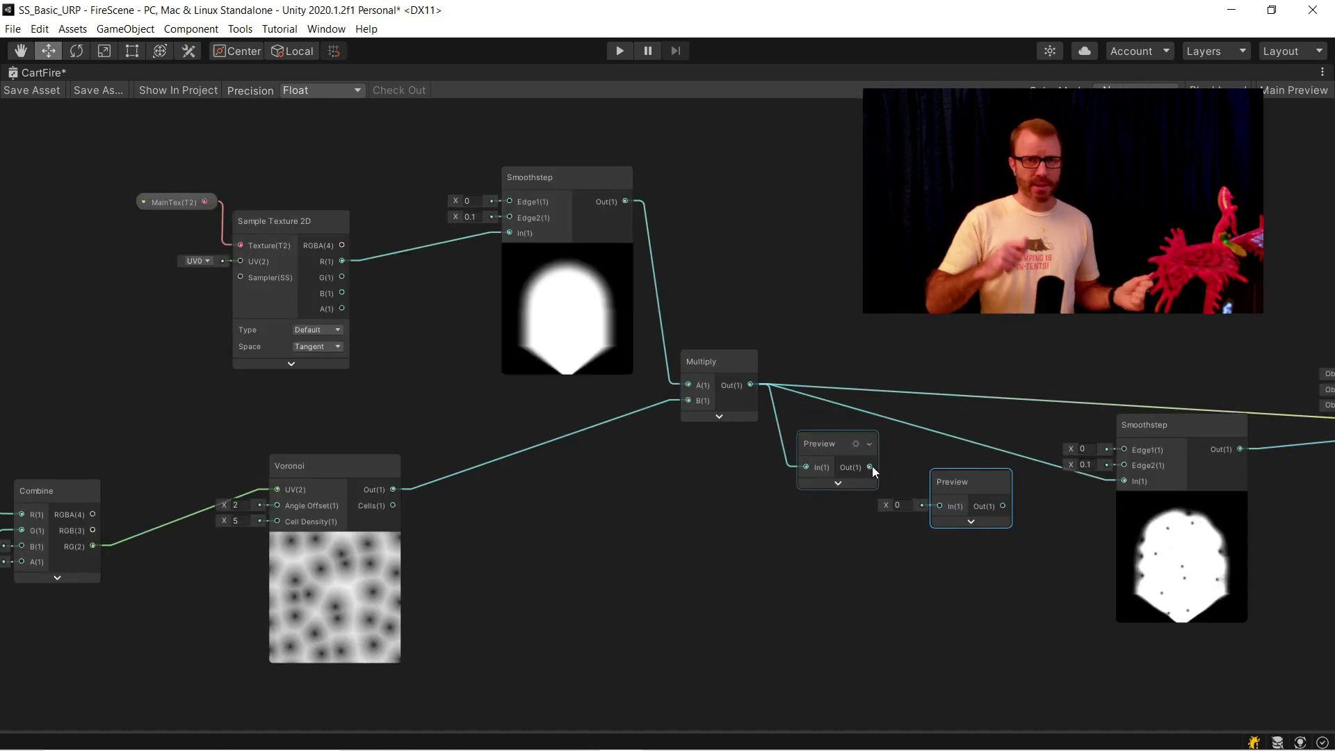
pyautogui.moveTo(870, 466); pyautogui.dragTo(1124, 481)
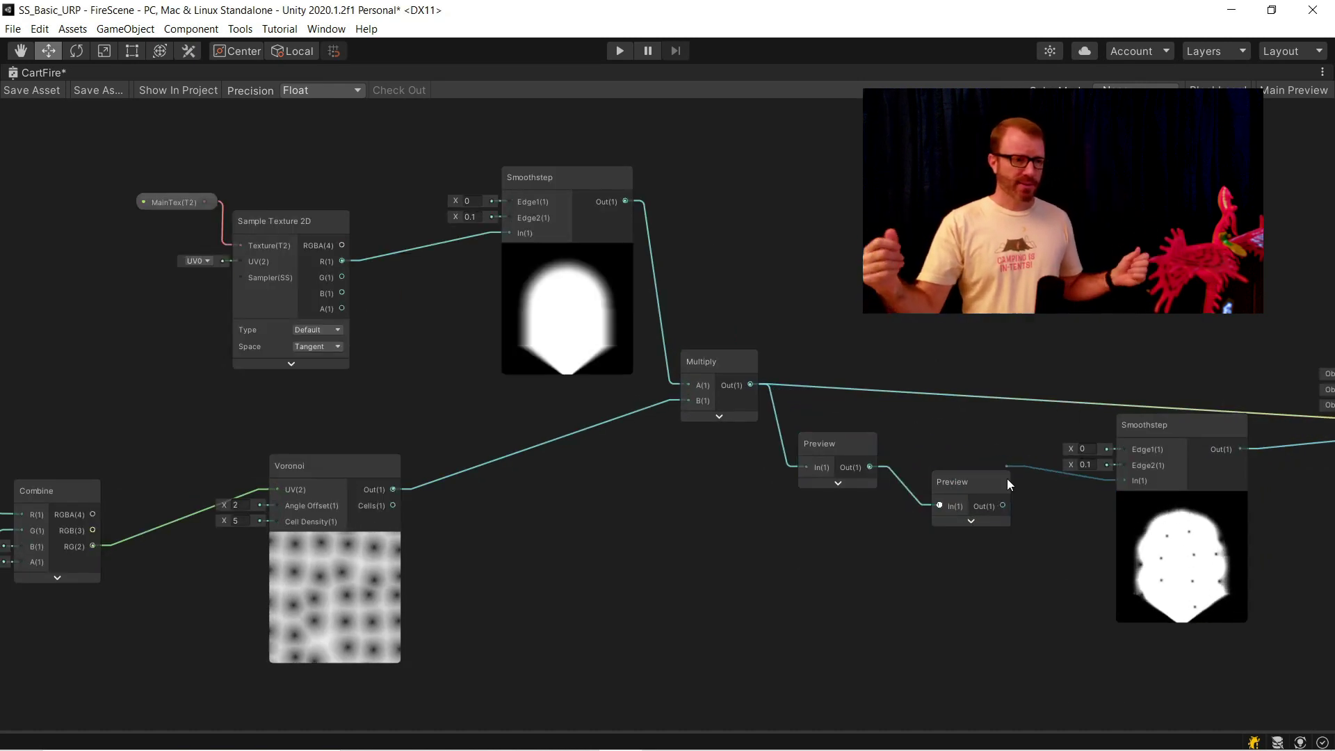
pyautogui.moveTo(977, 482); pyautogui.dragTo(1017, 351)
# Feed the Unlit Master's Color from the second Preview, and move the final nodes away from the first Preview.
pyautogui.scroll(-3, 969, 445)
pyautogui.moveTo(1274, 591); pyautogui.dragTo(822, 591, button='middle')
pyautogui.moveTo(822, 591); pyautogui.dragTo(825, 402)
pyautogui.moveTo(408, 444); pyautogui.dragTo(584, 459)
pyautogui.scroll(3, 448, 410)
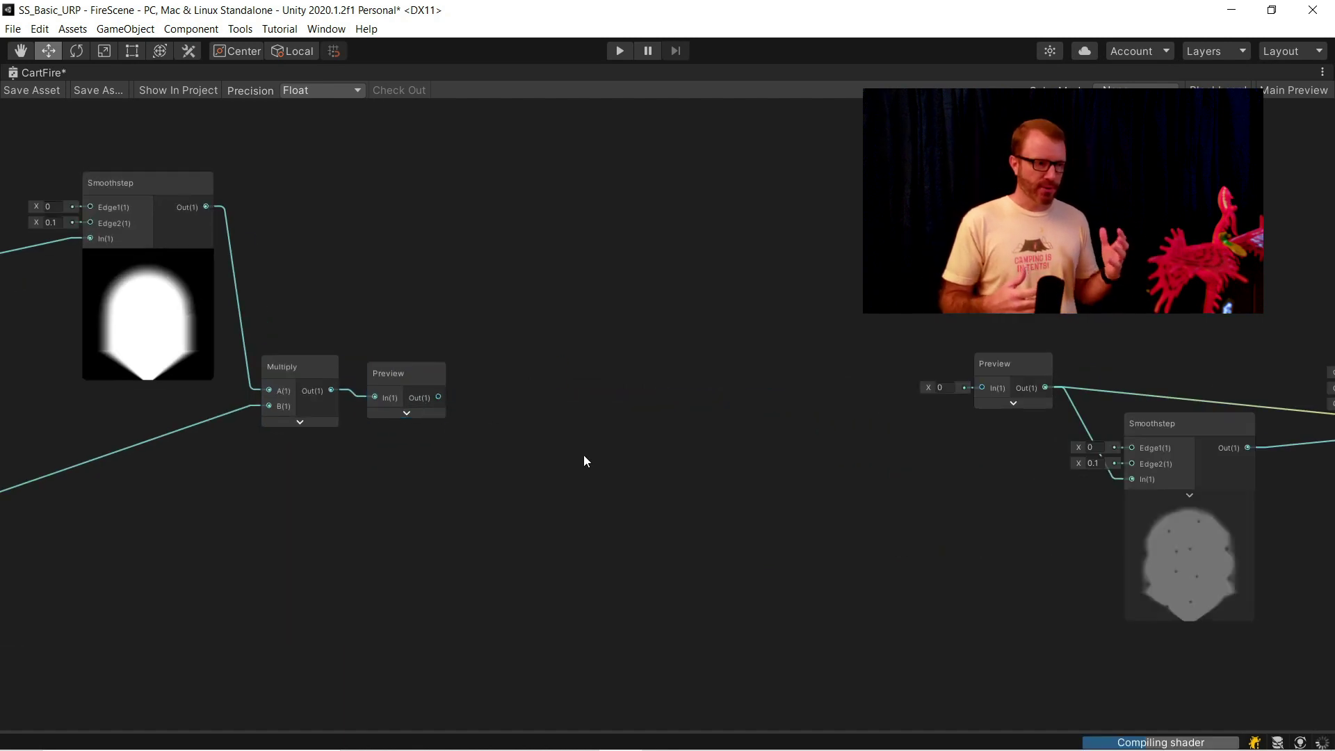
# Add a Smoothstep whose In input is fed by the first Preview, then duplicate it and place the copy below.
pyautogui.moveTo(444, 395); pyautogui.dragTo(522, 342)
pyautogui.write('smoo')
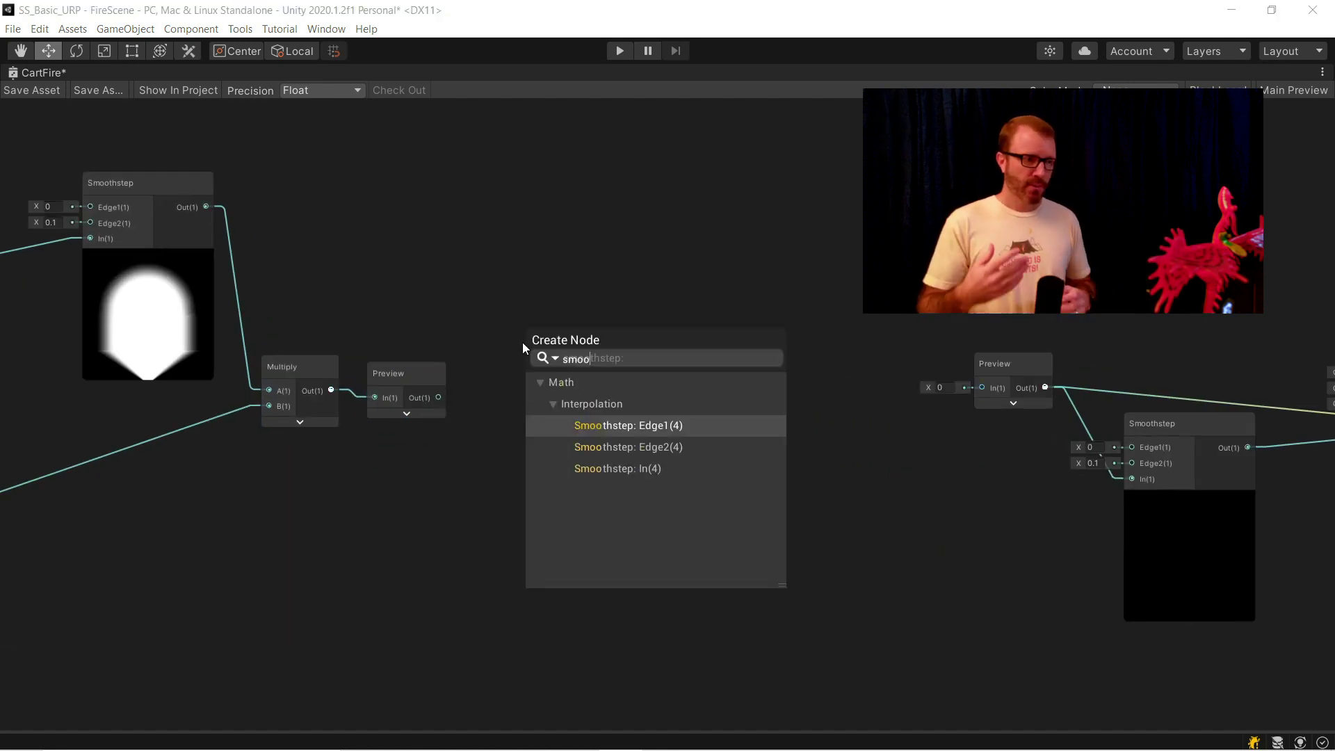
pyautogui.press('Down')
pyautogui.press('Down')
pyautogui.press('Return')
pyautogui.click(587, 310)
pyautogui.hotkey('ctrl', 'd')
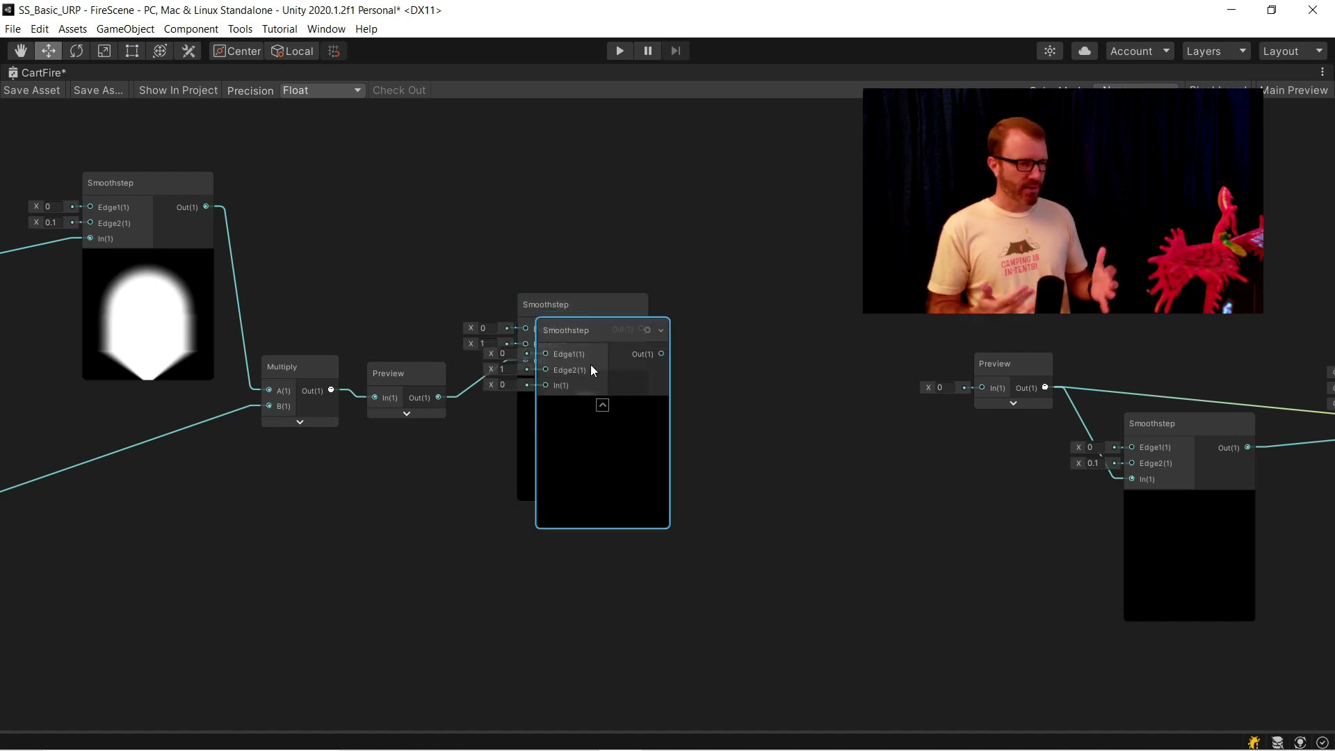
pyautogui.moveTo(590, 337); pyautogui.dragTo(575, 552)
# Set the upper new Smoothstep's Edge1 to 0.3 and Edge2 to 0.35.
pyautogui.click(484, 328)
pyautogui.write('0.3')
pyautogui.press('Tab')
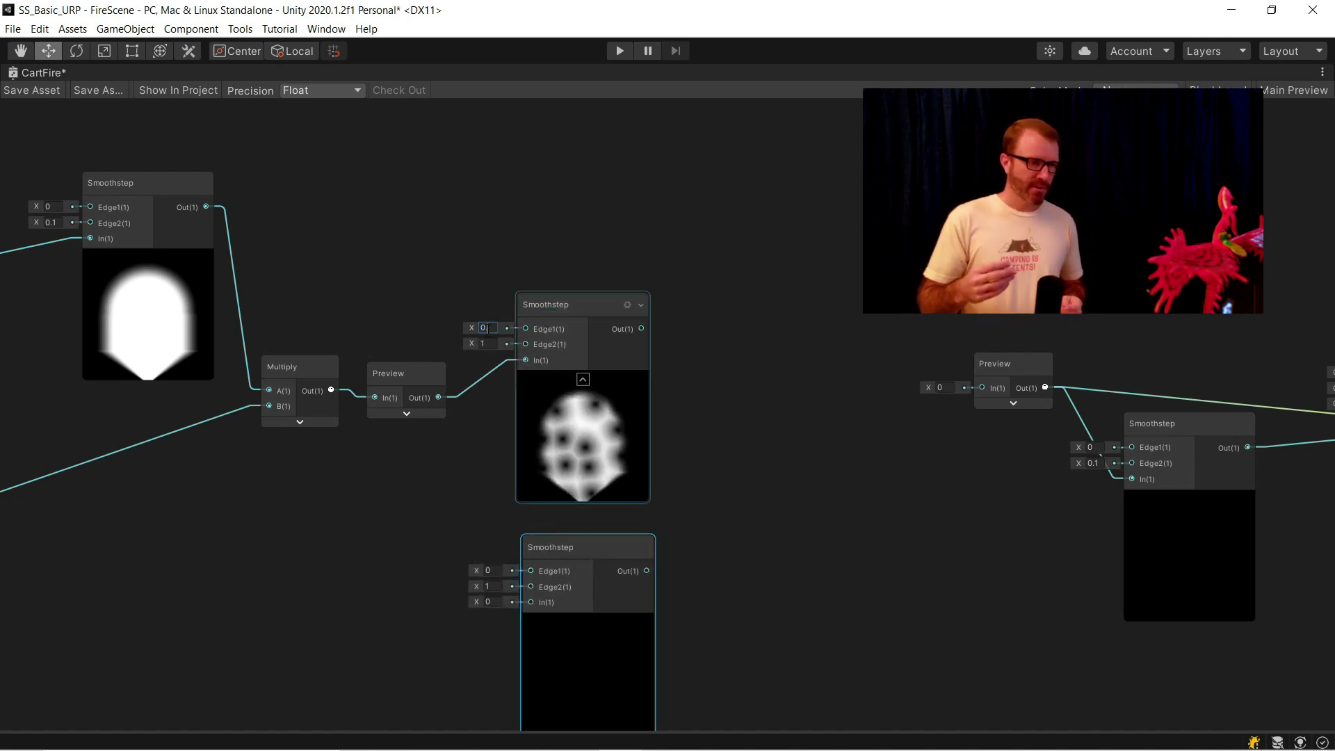
pyautogui.write('0.35')
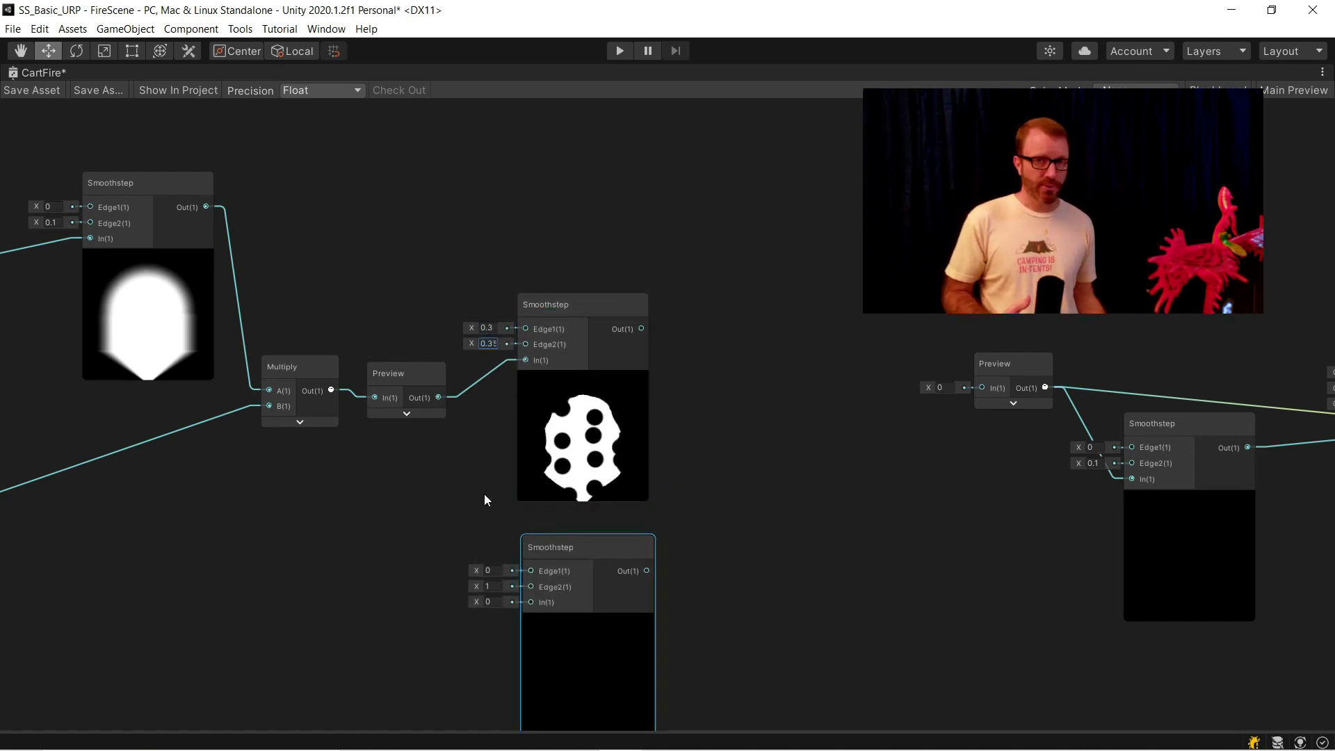
# Set the lower Smoothstep's Edge1 to 0.05 and Edge2 to 0.1, and feed its In input from the first Preview.
pyautogui.moveTo(485, 501); pyautogui.dragTo(475, 456, button='middle')
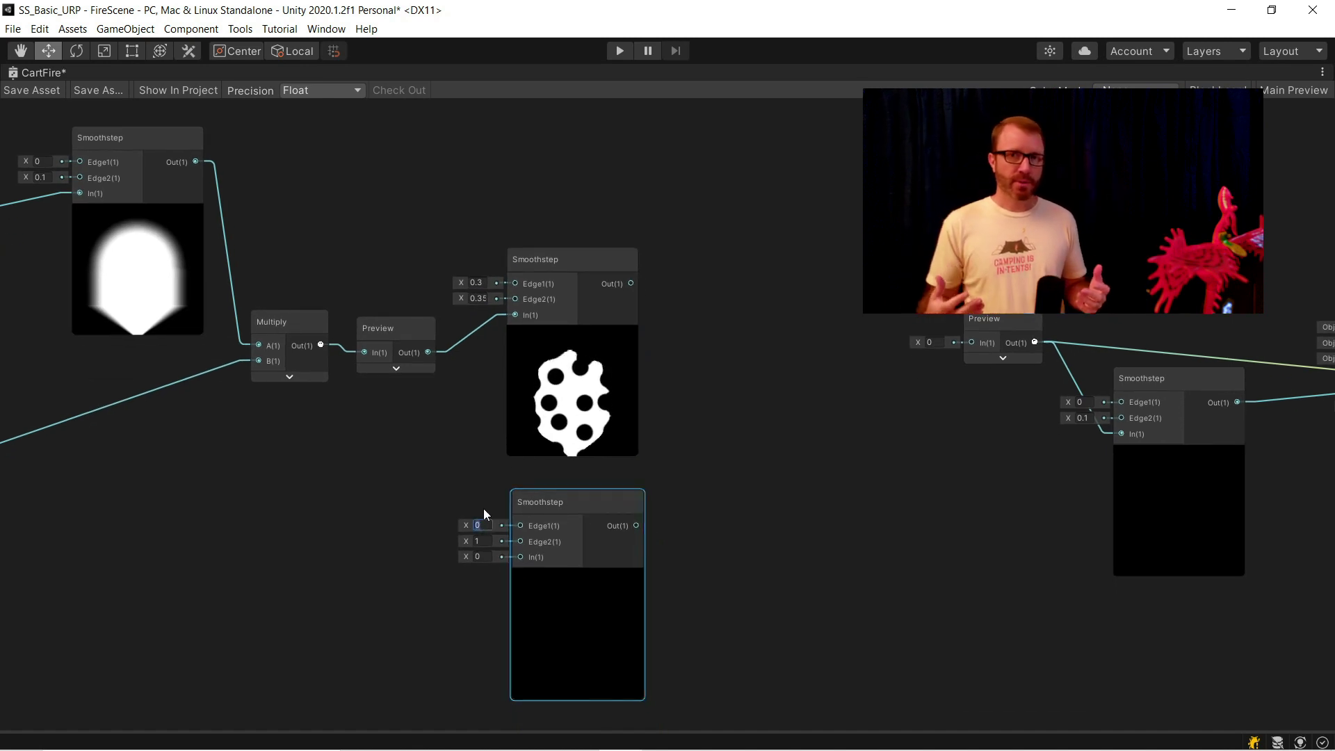
pyautogui.write('0.')
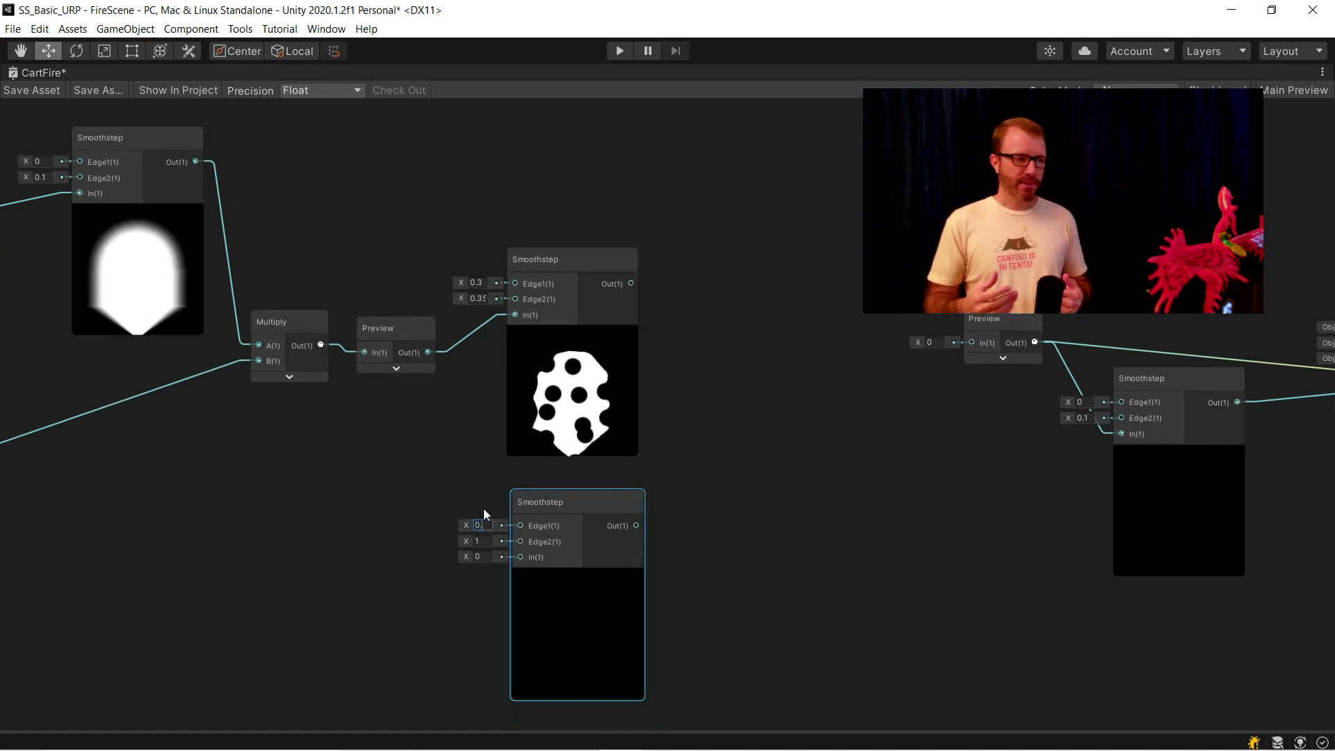
pyautogui.write('05')
pyautogui.press('Tab')
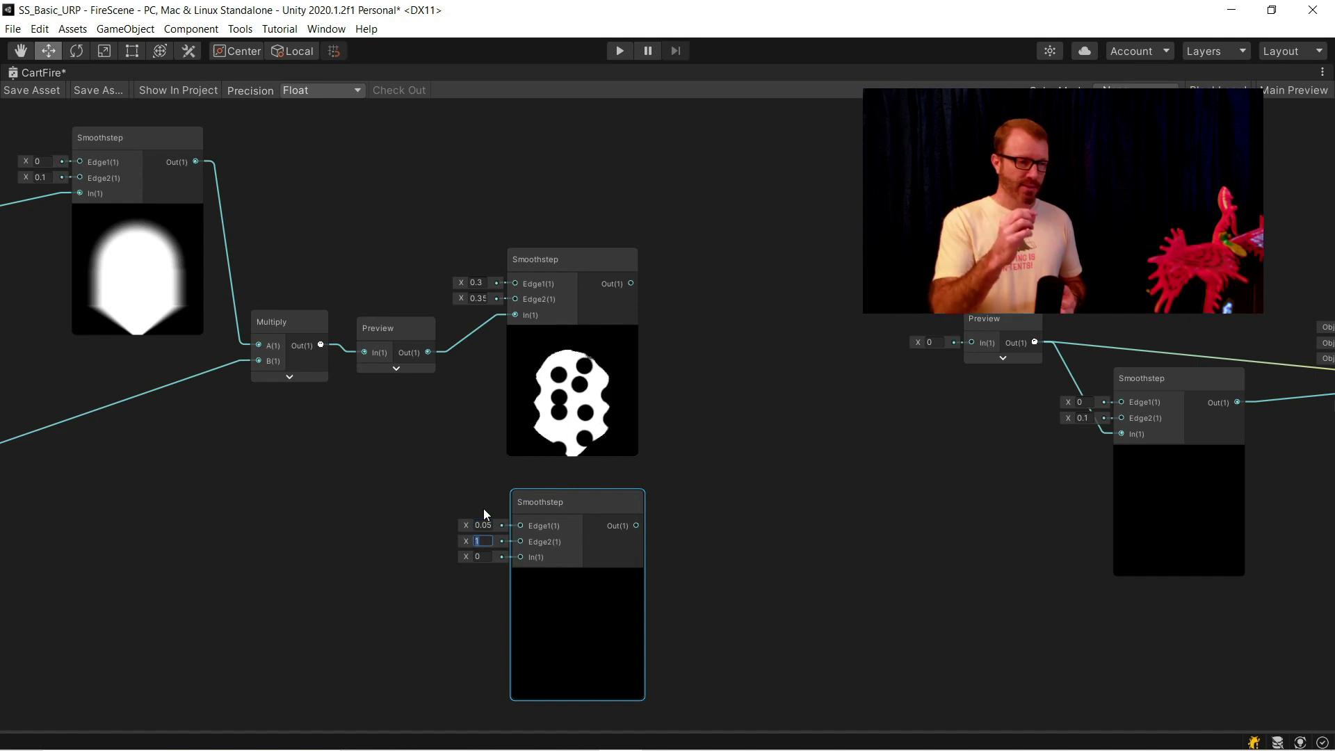
pyautogui.write('0.1')
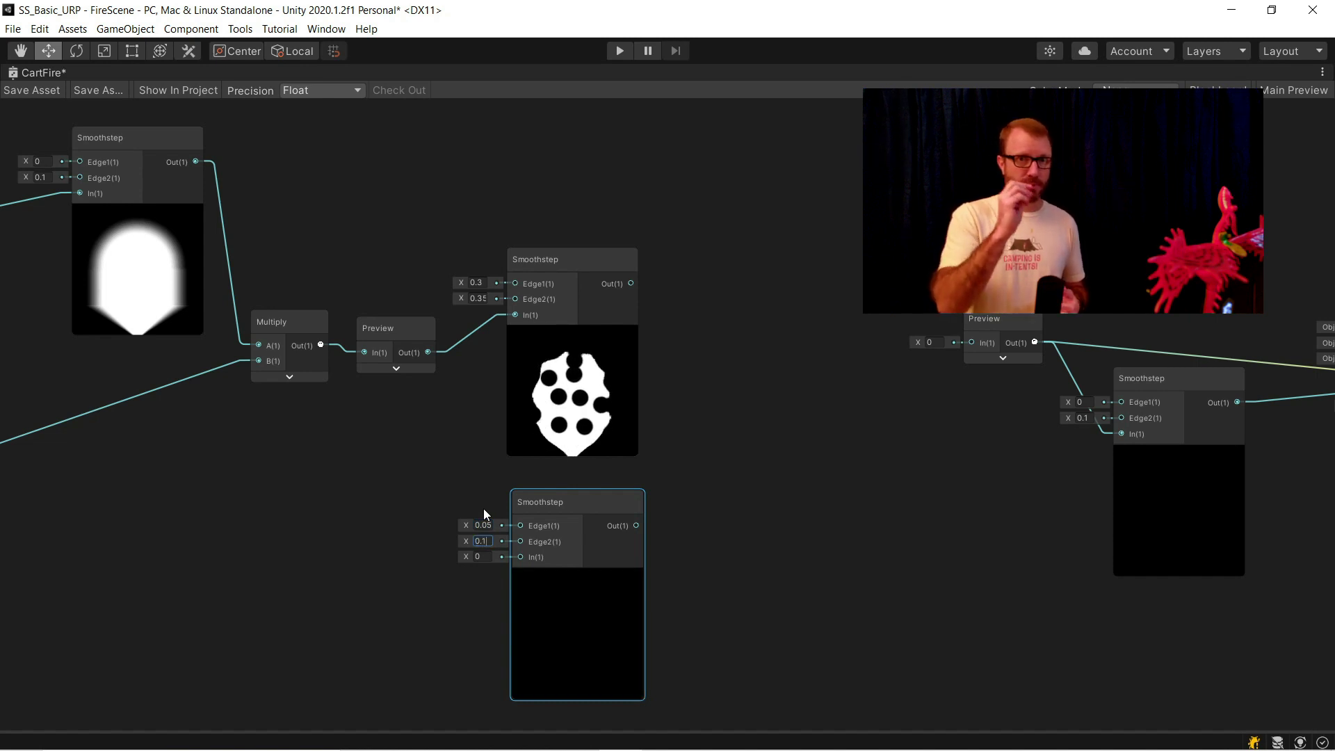
pyautogui.click(498, 603)
pyautogui.moveTo(428, 352); pyautogui.dragTo(516, 565)
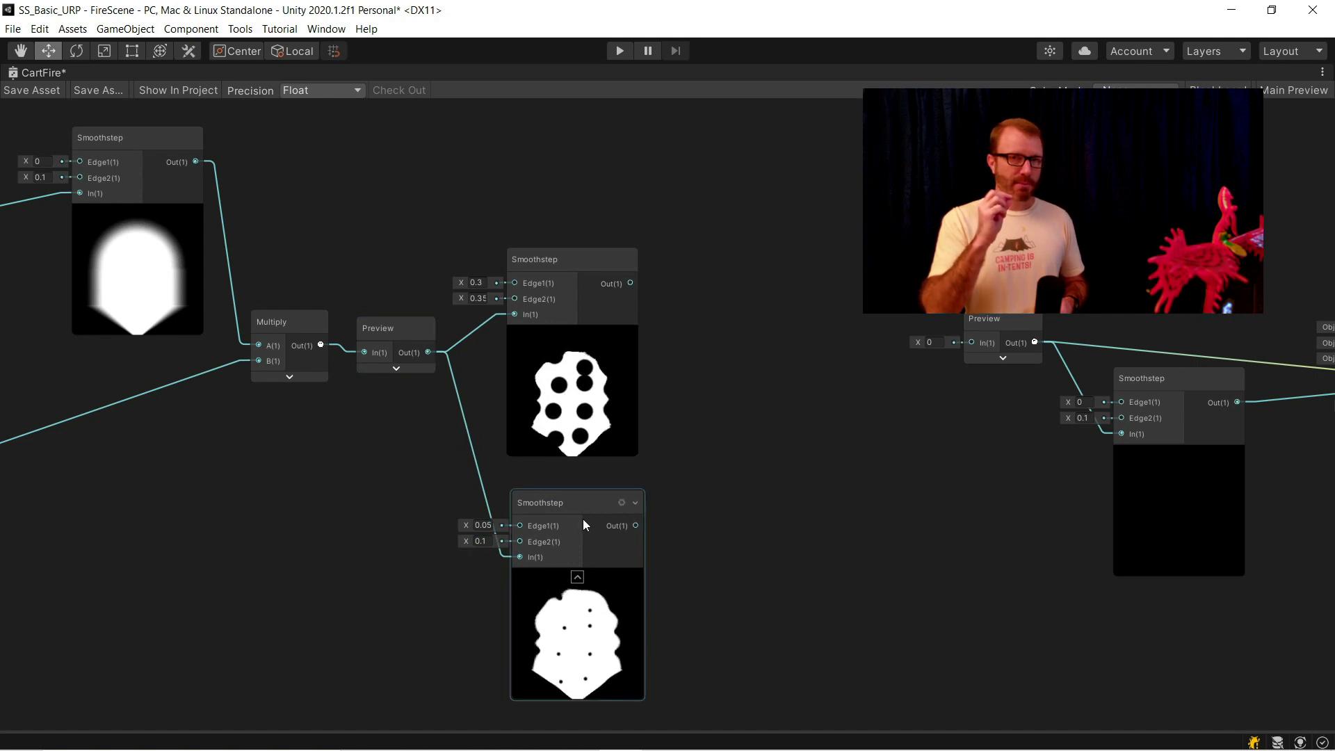
pyautogui.moveTo(564, 504); pyautogui.dragTo(561, 485)
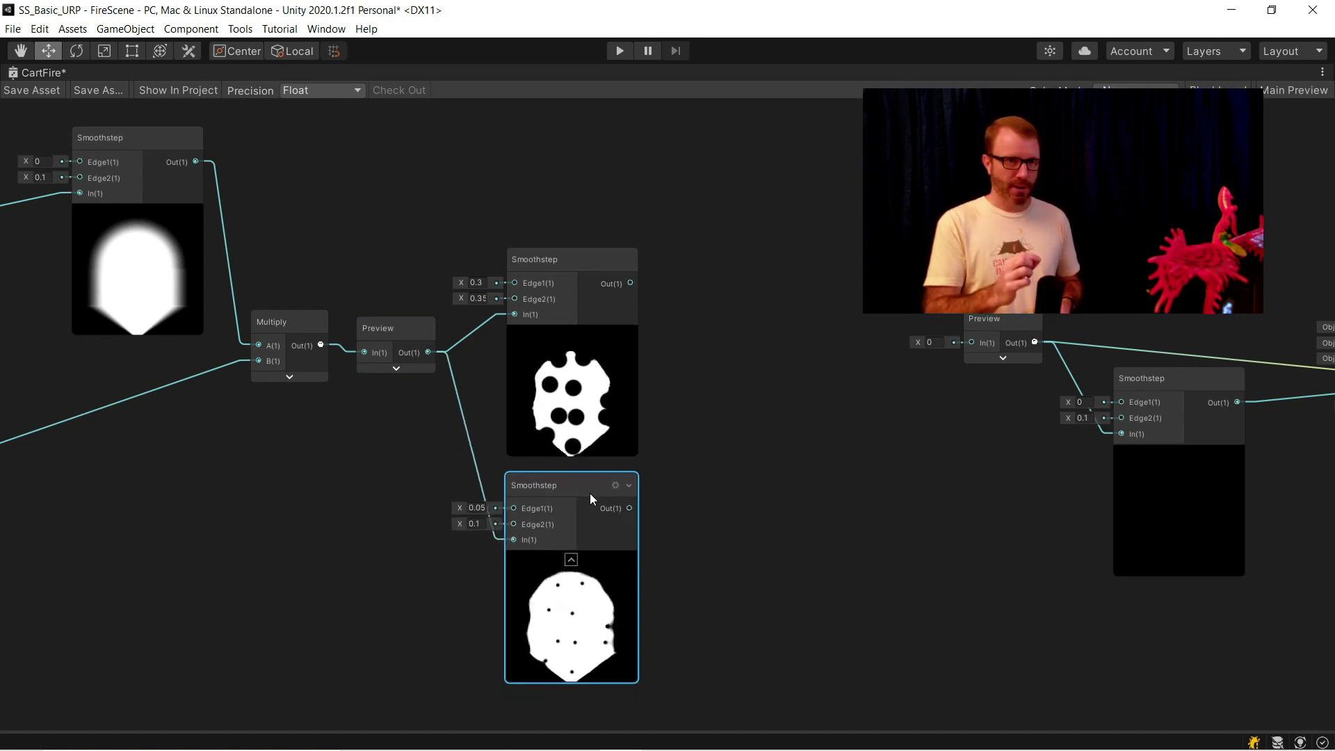
# Add a Multiply node whose B input is fed by the upper Smoothstep, and collapse its preview.
pyautogui.moveTo(631, 283); pyautogui.dragTo(700, 247)
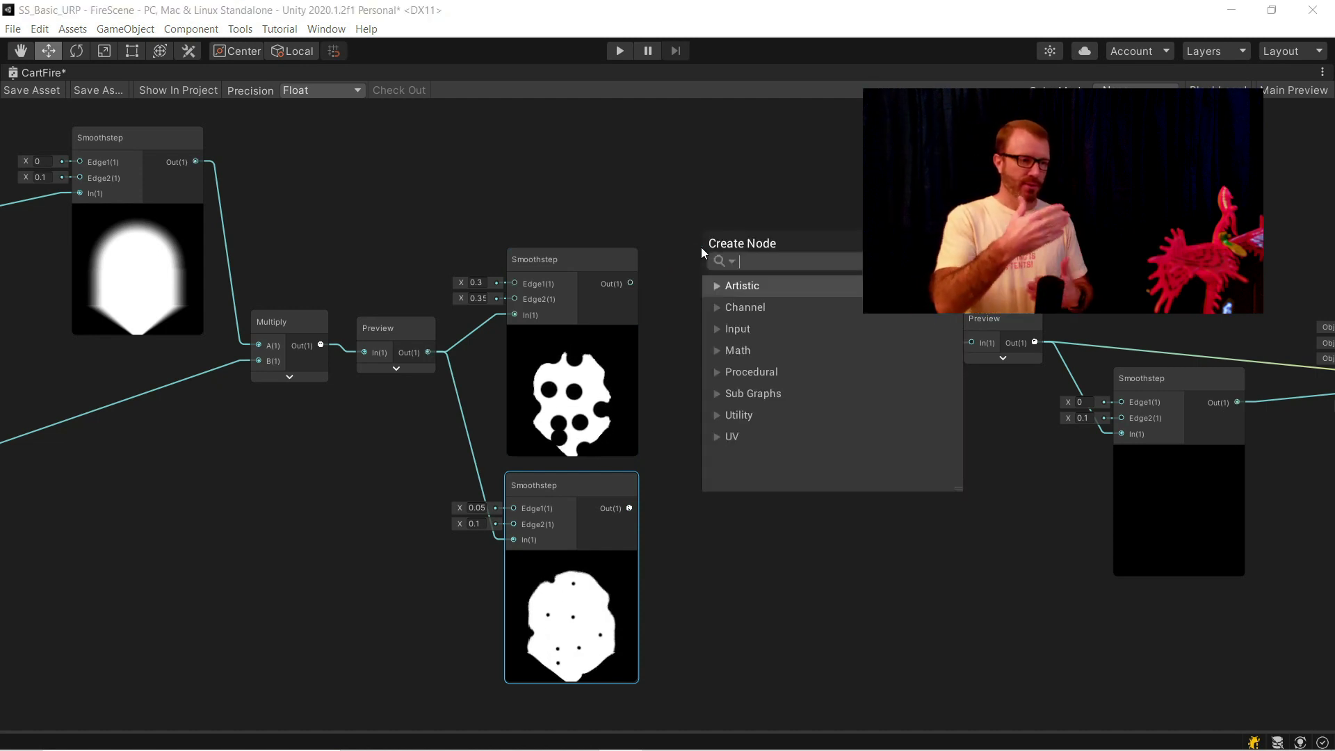
pyautogui.write('mul')
pyautogui.press('Down')
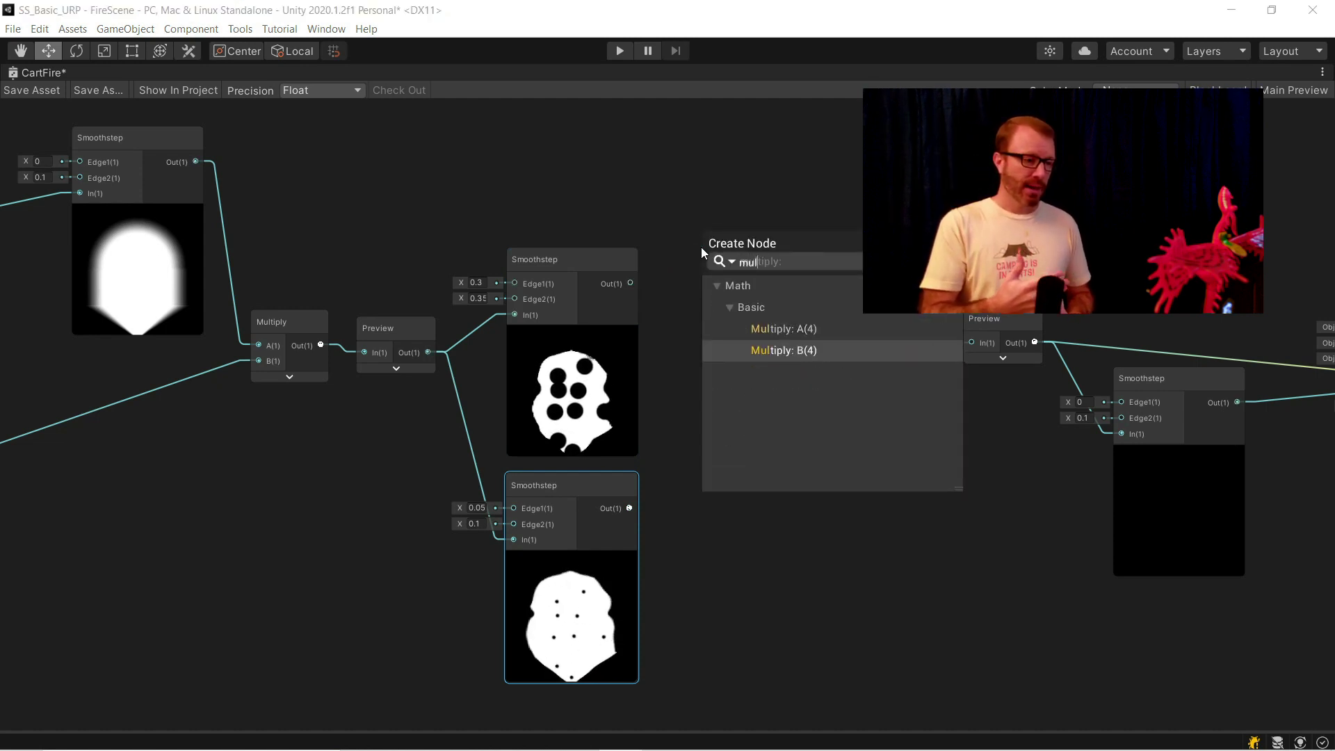
pyautogui.press('Return')
pyautogui.click(758, 284)
# Duplicate the new Multiply near the lower Smoothstep and connect that Smoothstep's output to the copy's A input.
pyautogui.moveTo(745, 244); pyautogui.dragTo(738, 633)
pyautogui.hotkey('ctrl', 'd')
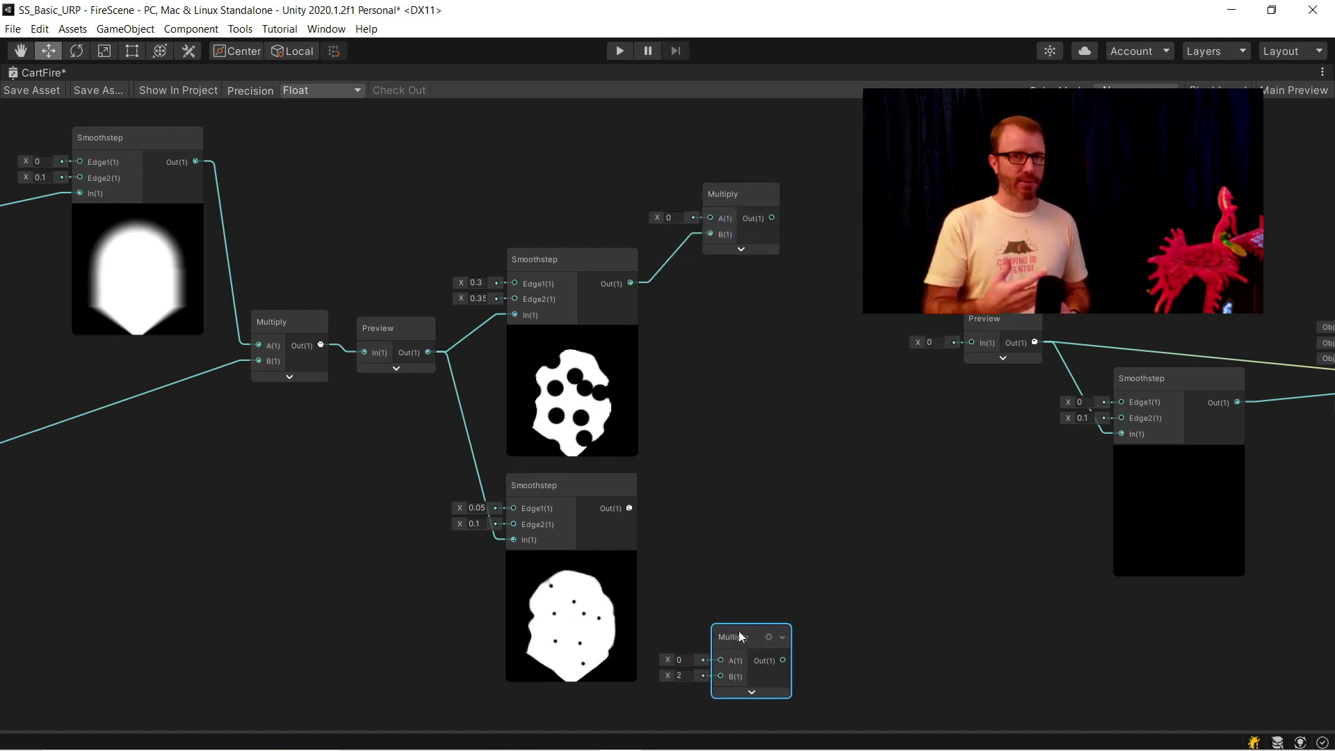
pyautogui.moveTo(630, 509); pyautogui.dragTo(728, 630)
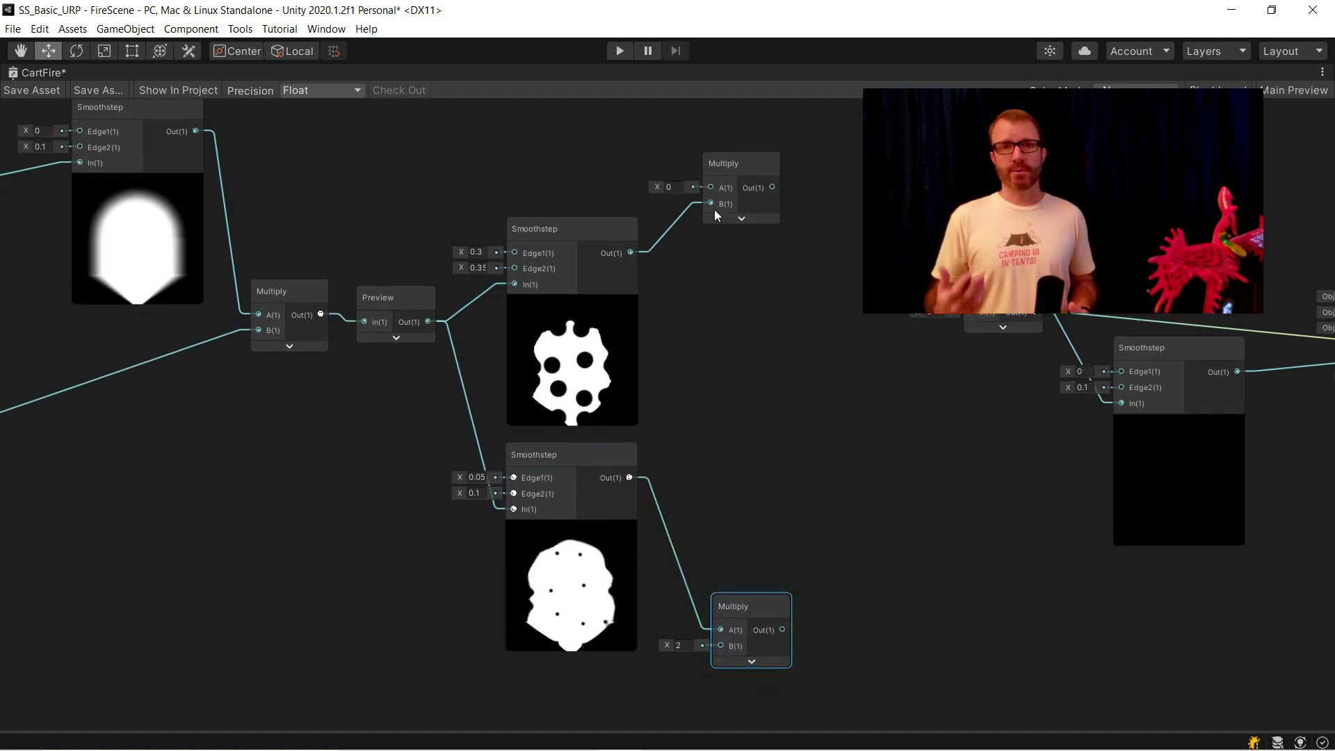
# Add a Color node feeding the upper Multiply's A input, then duplicate it below the lower Smoothstep.
pyautogui.moveTo(710, 192); pyautogui.dragTo(607, 144)
pyautogui.write('color')
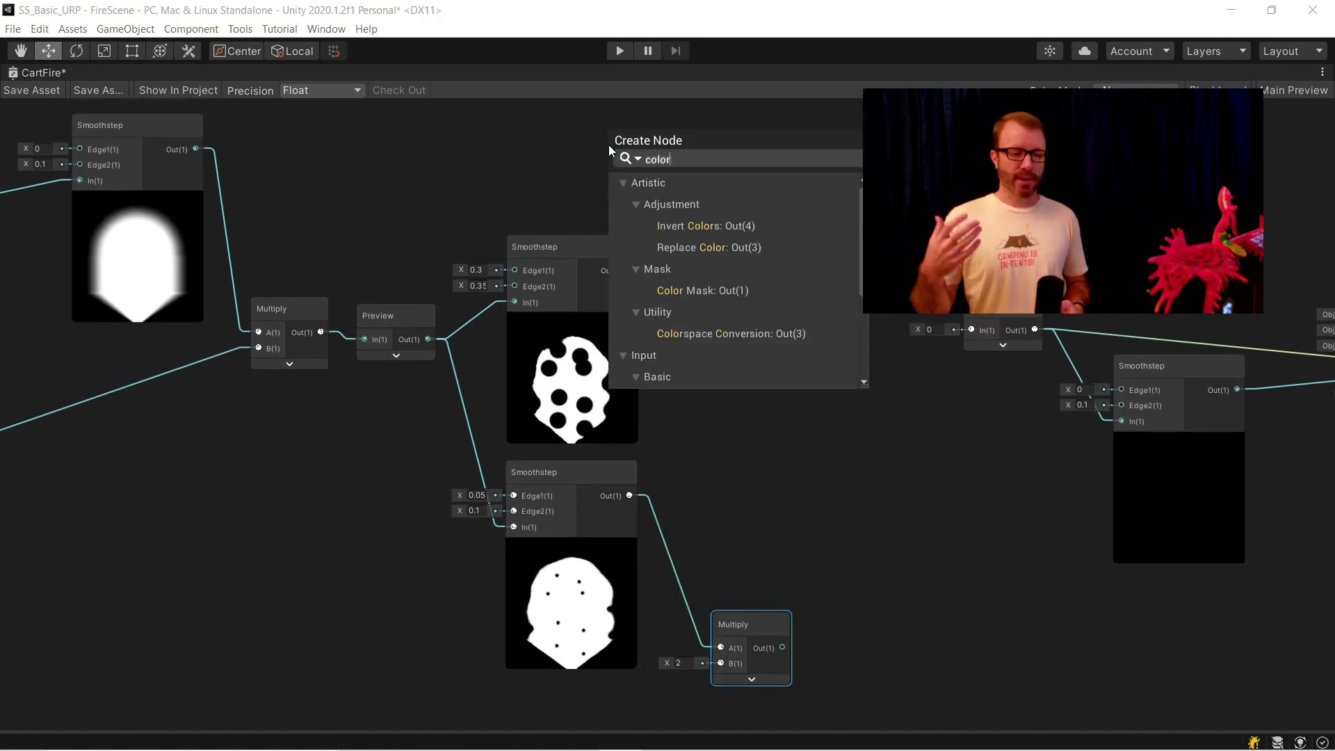
pyautogui.scroll(-3, 683, 220)
pyautogui.doubleClick(690, 249)
pyautogui.click(555, 157)
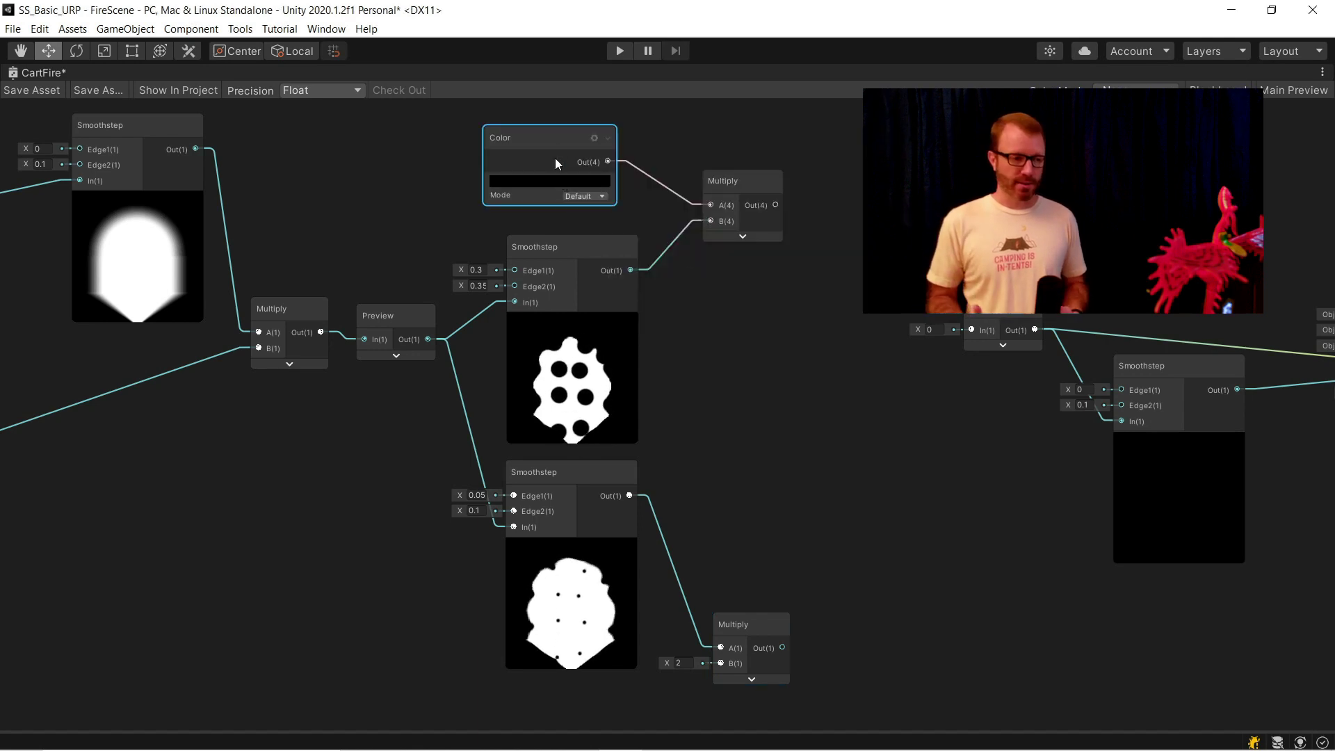
pyautogui.hotkey('ctrl', 'd')
pyautogui.moveTo(555, 167); pyautogui.dragTo(551, 669)
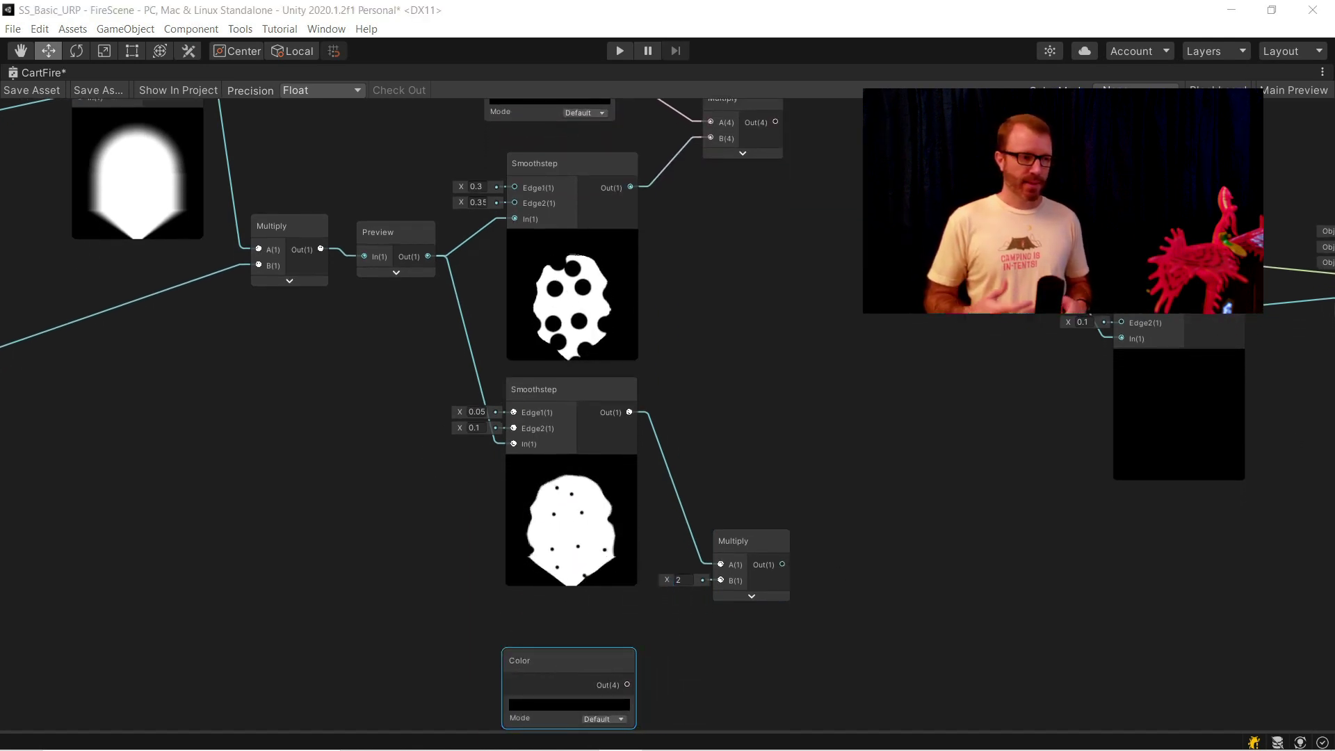
# Set the upper Color node to hexadecimal FEC905.
pyautogui.scroll(2, 661, 210)
pyautogui.scroll(-2, 662, 210)
pyautogui.moveTo(667, 230); pyautogui.dragTo(543, 344, button='middle')
pyautogui.click(445, 214)
pyautogui.click(598, 574)
pyautogui.hotkey('ctrl', 'v')
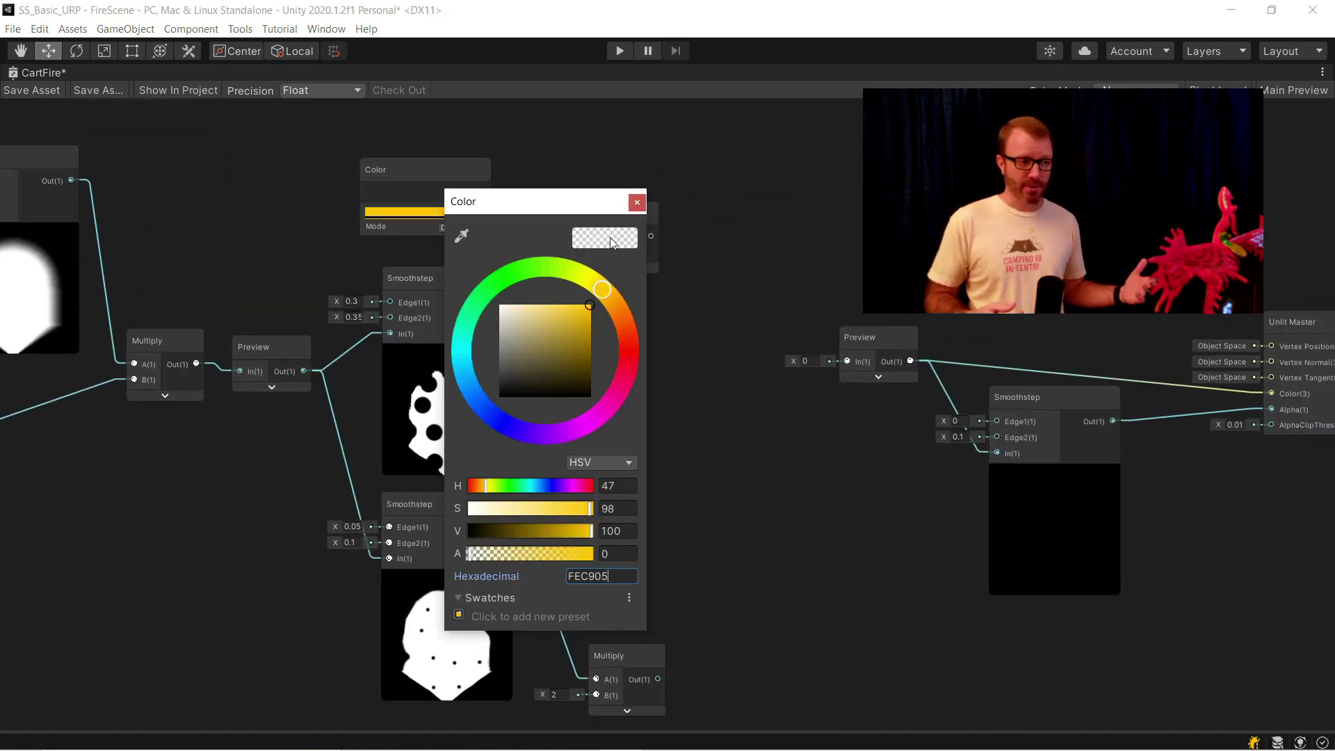
pyautogui.click(637, 202)
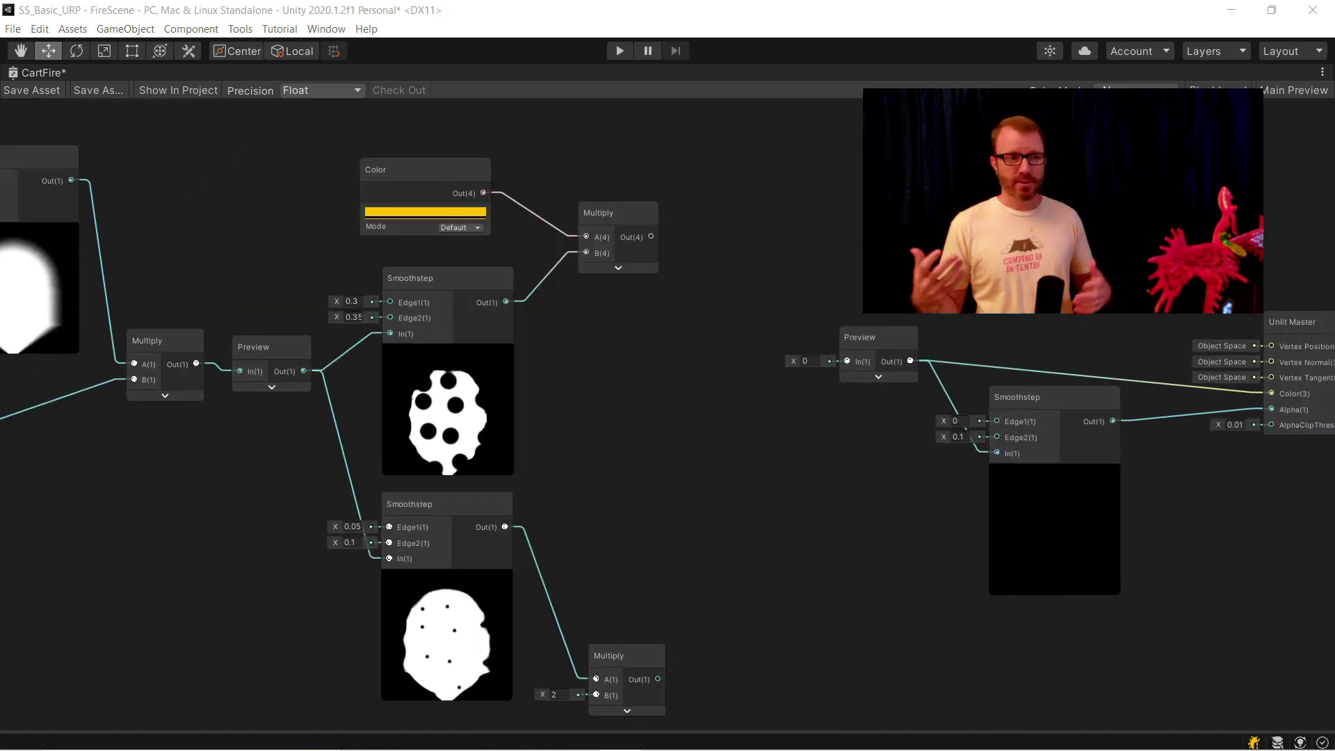
# Set the lower Color node to hexadecimal FF8E07 and connect its output to the lower Multiply's B input.
pyautogui.moveTo(588, 669); pyautogui.dragTo(582, 516, button='middle')
pyautogui.click(461, 665)
pyautogui.click(598, 690)
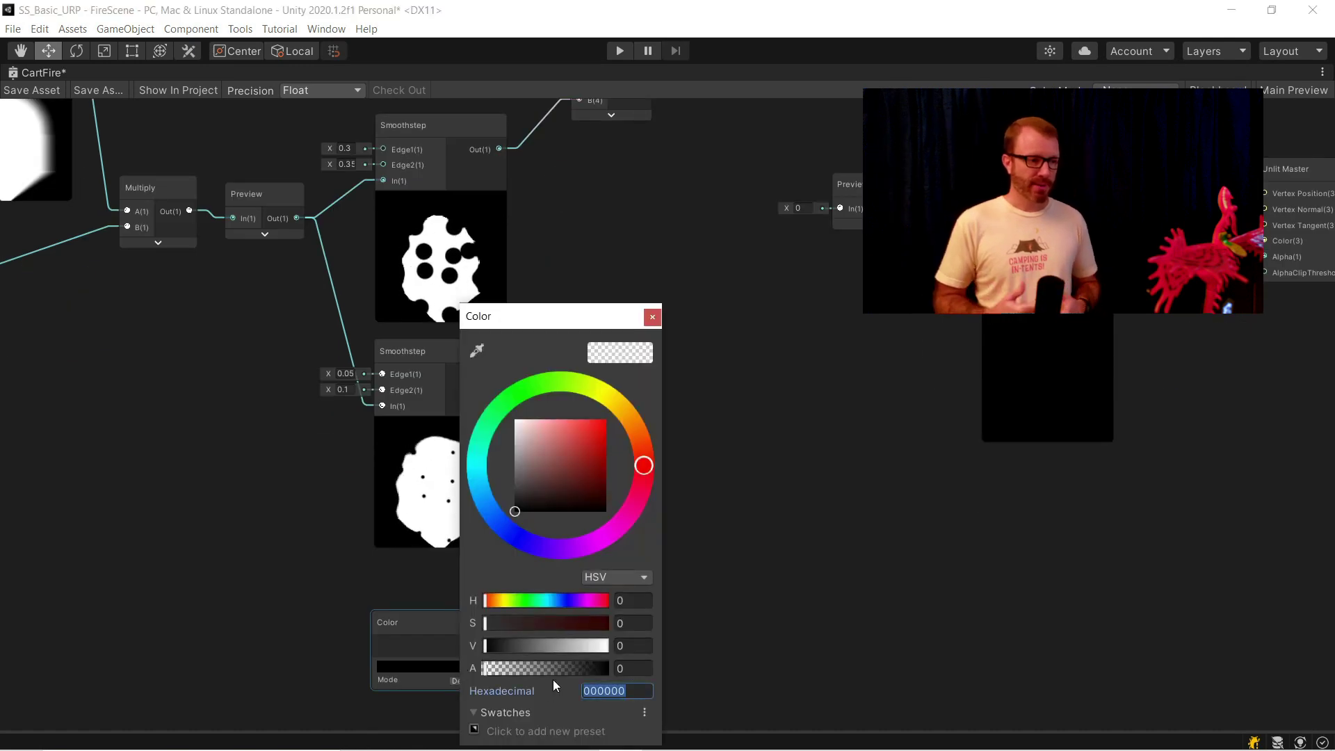
pyautogui.write('FF8E07')
pyautogui.click(455, 538)
pyautogui.moveTo(591, 544); pyautogui.dragTo(590, 545)
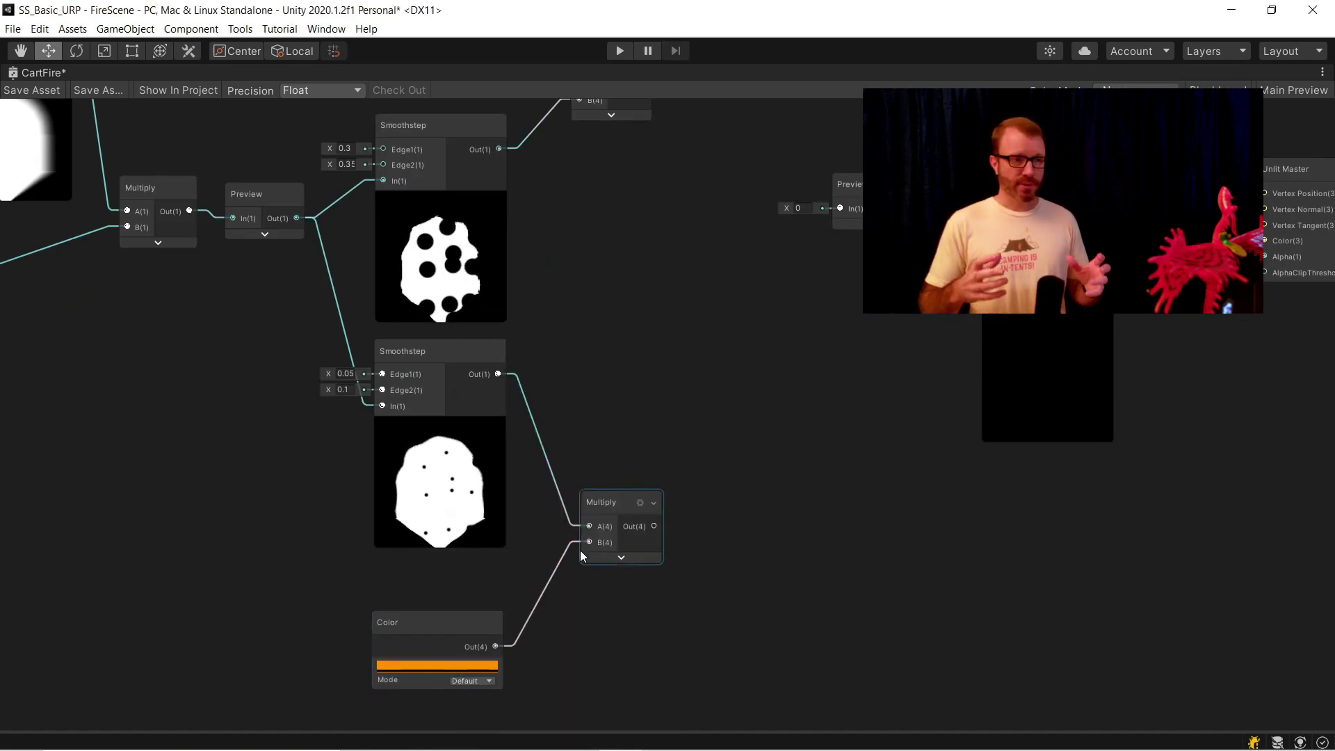
pyautogui.moveTo(646, 409); pyautogui.dragTo(543, 461, button='middle')
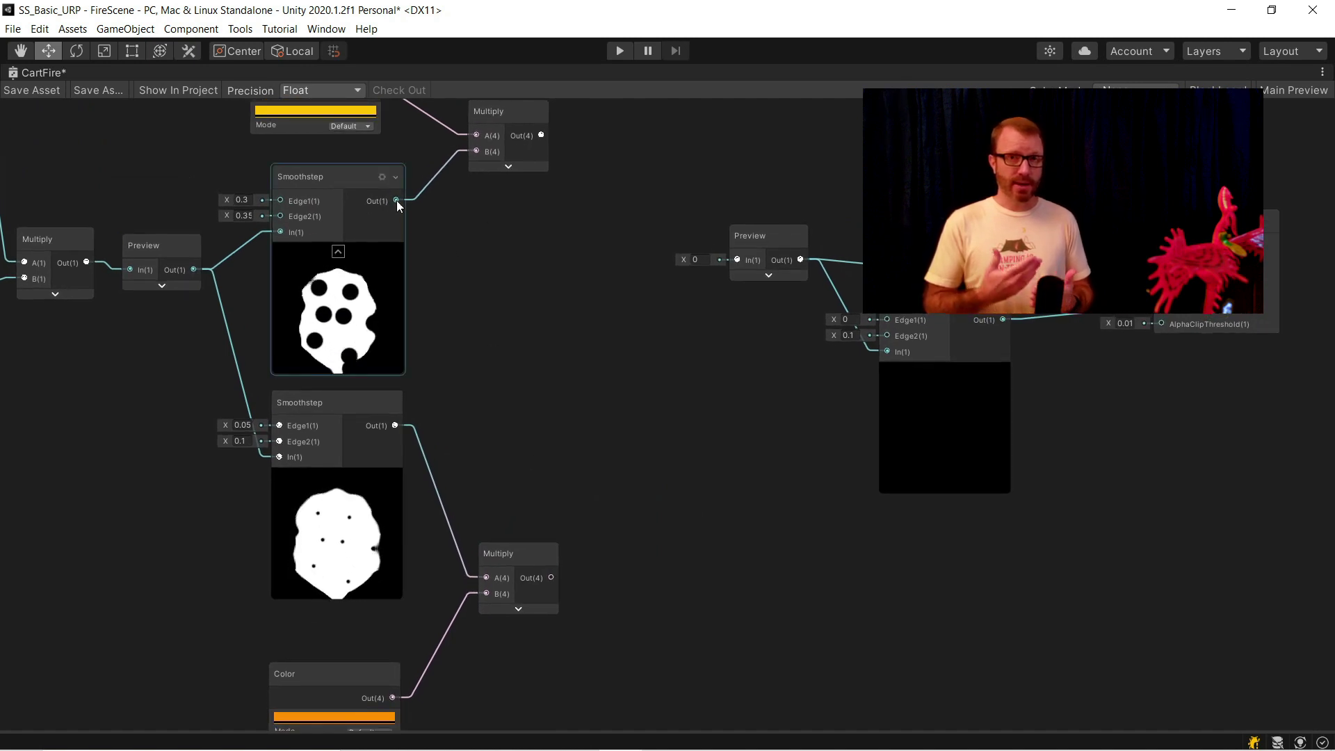
# Add a One Minus node fed by the upper Smoothstep's output.
pyautogui.moveTo(396, 200); pyautogui.dragTo(538, 291)
pyautogui.write('one')
pyautogui.press('Return')
pyautogui.click(546, 327)
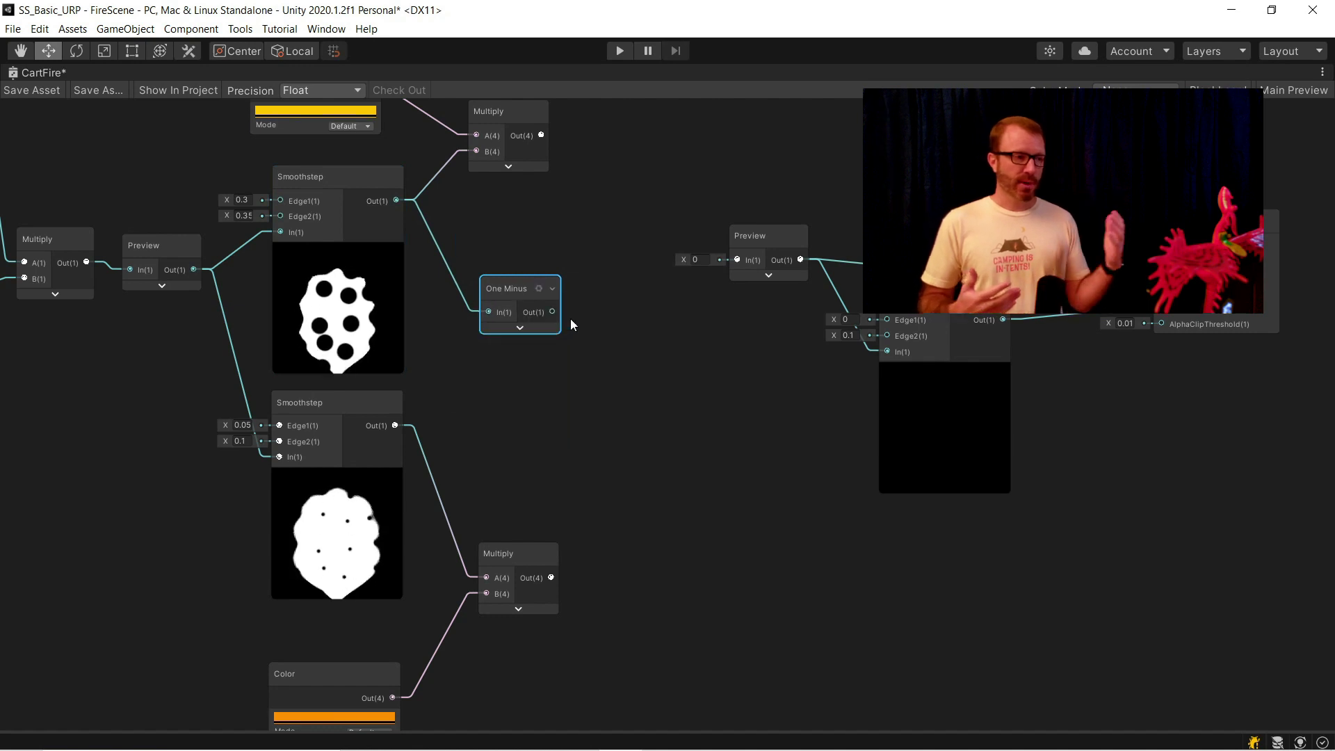
# Duplicate the orange Multiply, feed the One Minus output into the copy's A and the orange Multiply into B, and check its preview.
pyautogui.click(538, 565)
pyautogui.hotkey('ctrl', 'd')
pyautogui.moveTo(527, 565); pyautogui.dragTo(607, 467)
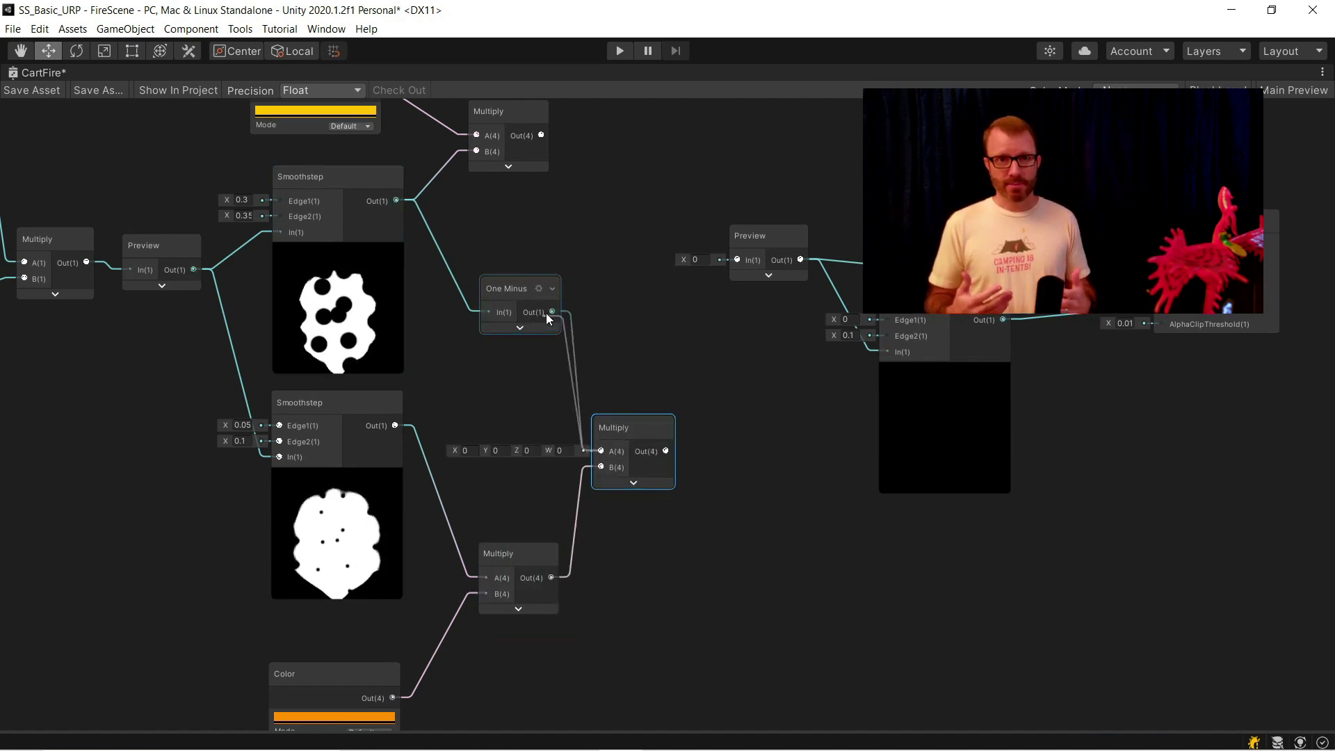
pyautogui.moveTo(551, 312); pyautogui.dragTo(601, 450)
pyautogui.click(633, 482)
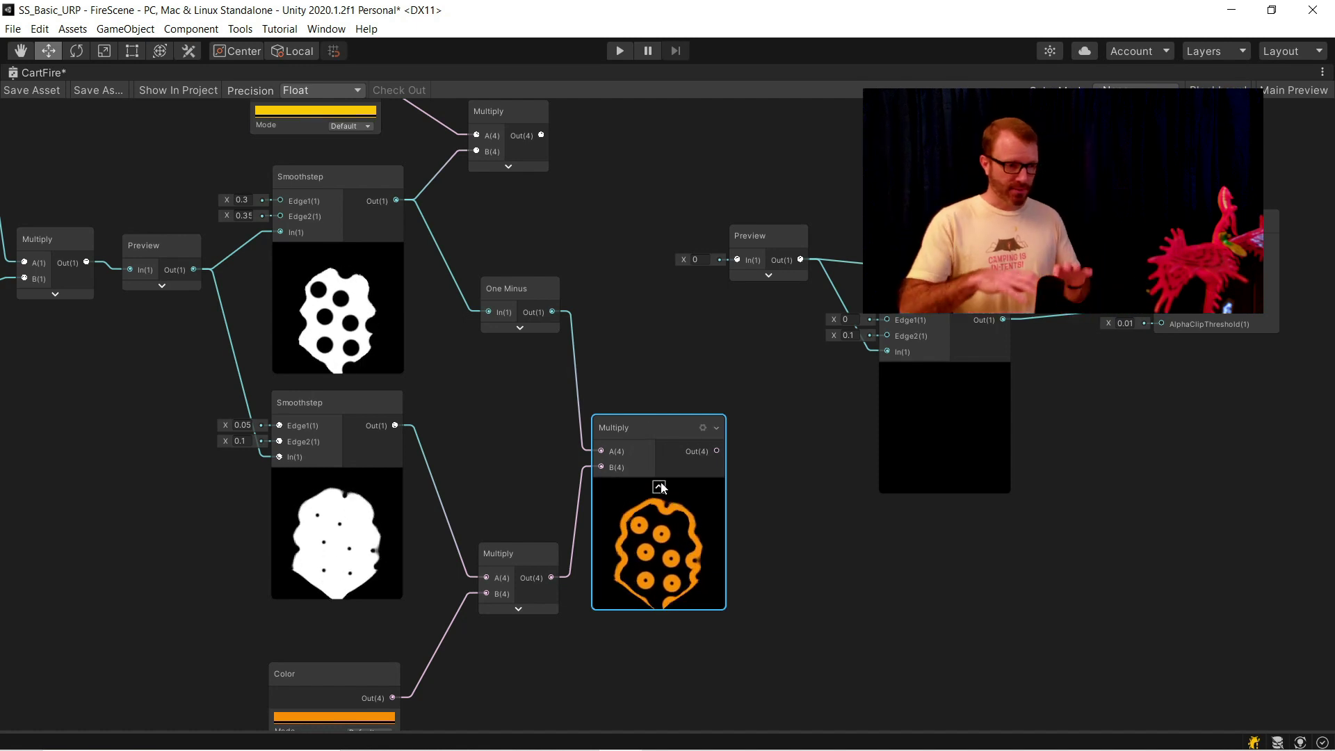
pyautogui.click(657, 487)
# Move the final Preview, Smoothstep and Unlit Master nodes farther from the flame layers to make room for more nodes.
pyautogui.scroll(-3, 827, 428)
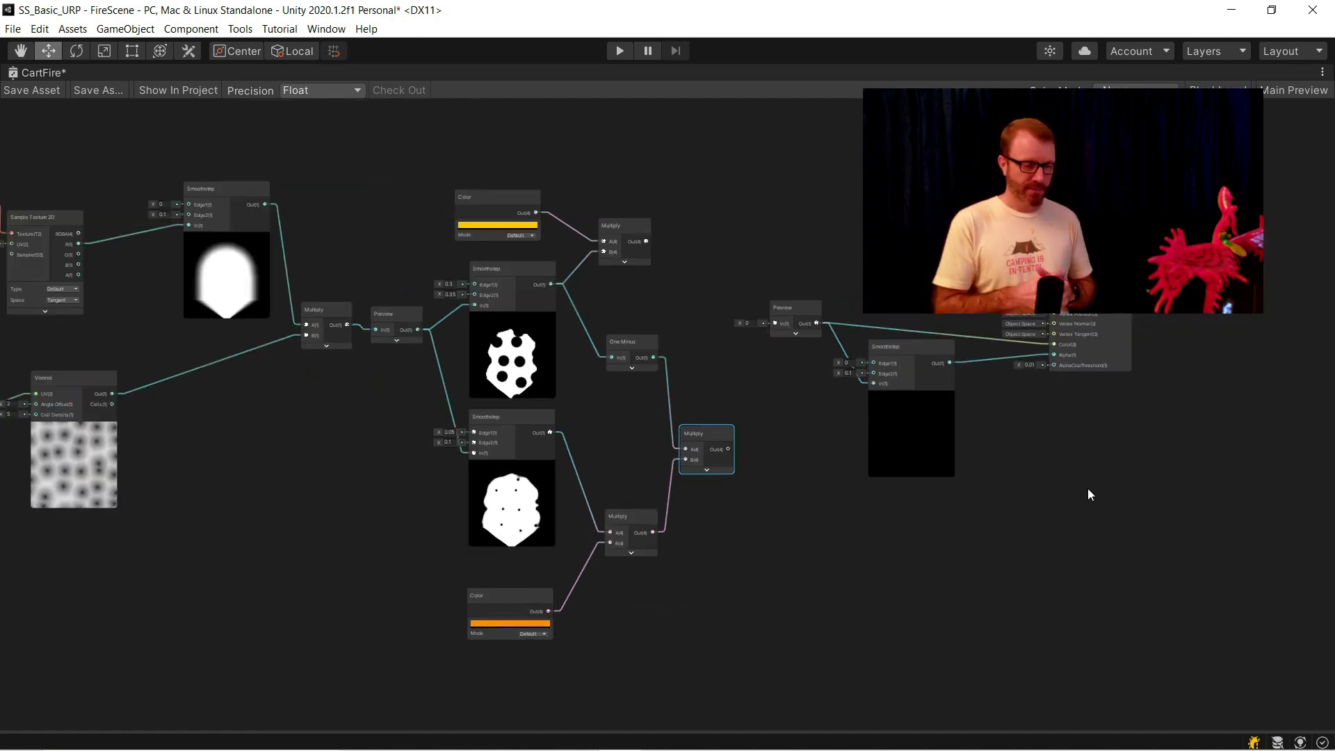
pyautogui.scroll(-2, 1089, 491)
pyautogui.moveTo(1159, 498); pyautogui.dragTo(904, 339)
pyautogui.moveTo(1107, 506); pyautogui.dragTo(1142, 360)
# Add an Add node combining the yellow Multiply with the masked orange Multiply, and connect its output to the final Preview node.
pyautogui.scroll(5, 848, 346)
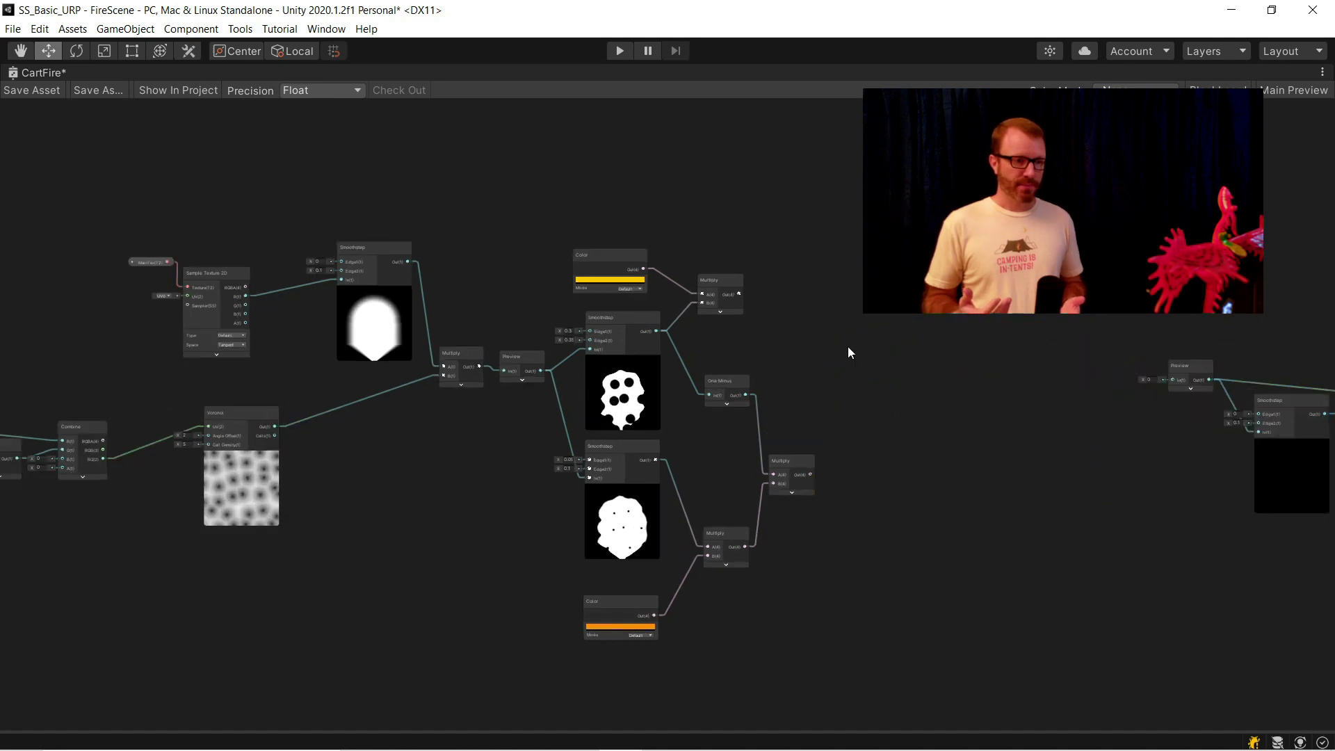
pyautogui.moveTo(682, 219); pyautogui.dragTo(847, 296)
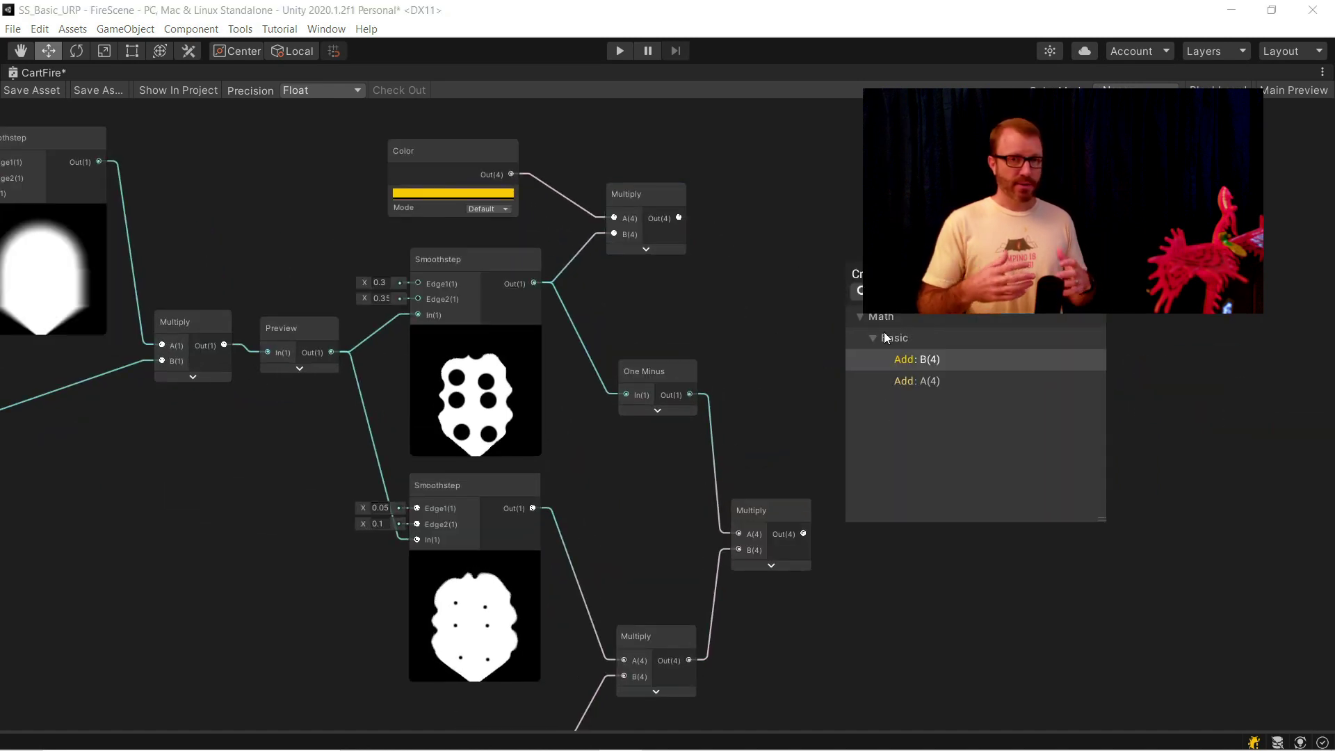
pyautogui.click(932, 379)
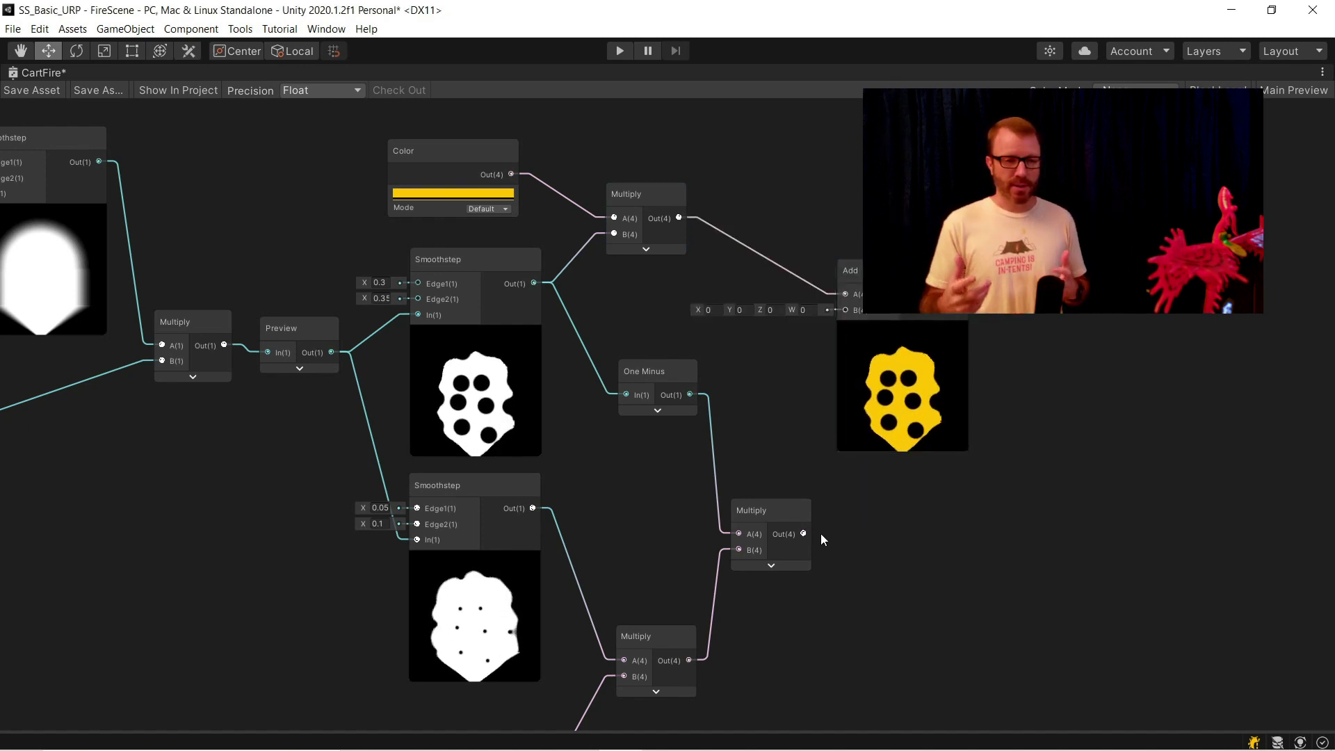
pyautogui.moveTo(803, 533); pyautogui.dragTo(845, 309)
pyautogui.moveTo(1023, 433); pyautogui.dragTo(612, 417, button='middle')
pyautogui.moveTo(531, 300); pyautogui.dragTo(1012, 381)
pyautogui.moveTo(1011, 377); pyautogui.dragTo(546, 394, button='middle')
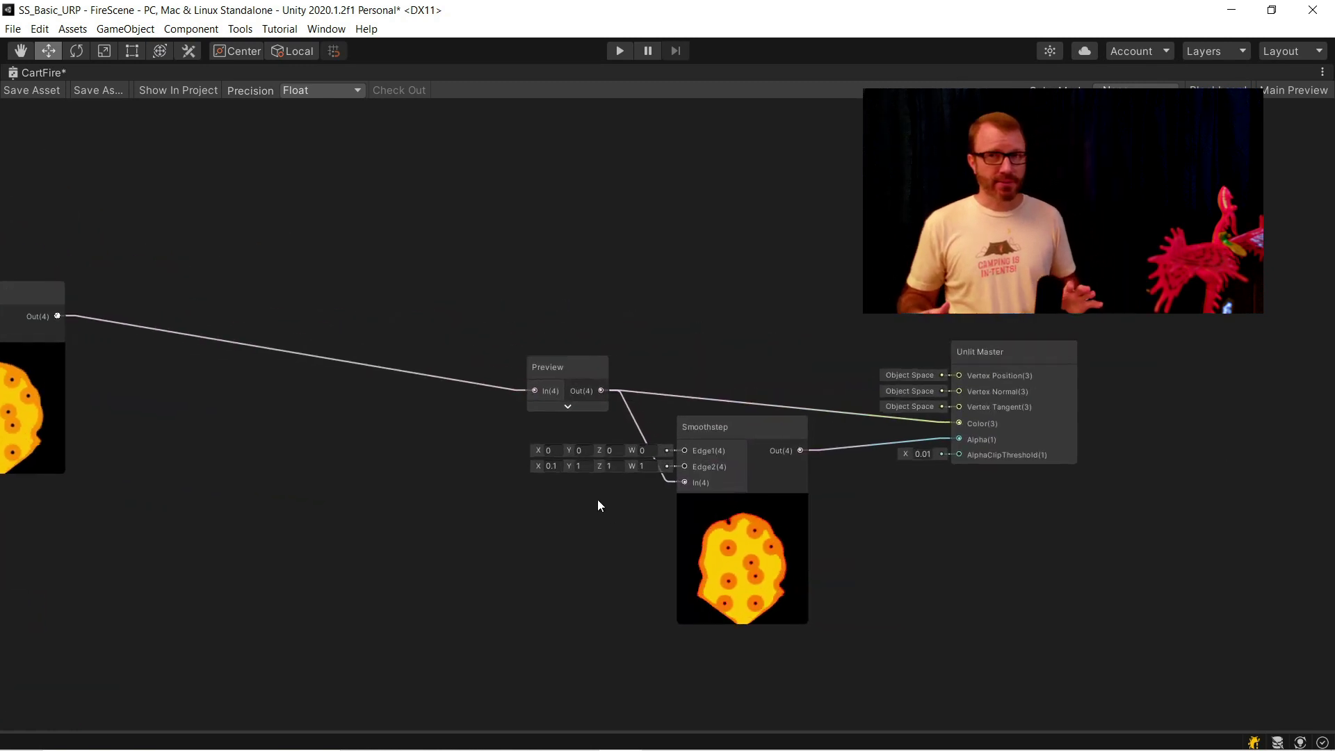
# Add a Split node fed by the final Preview's output and connect its R output to the alpha Smoothstep's In.
pyautogui.moveTo(559, 379); pyautogui.dragTo(410, 373)
pyautogui.press('space')
pyautogui.write('sp')
pyautogui.press('Return')
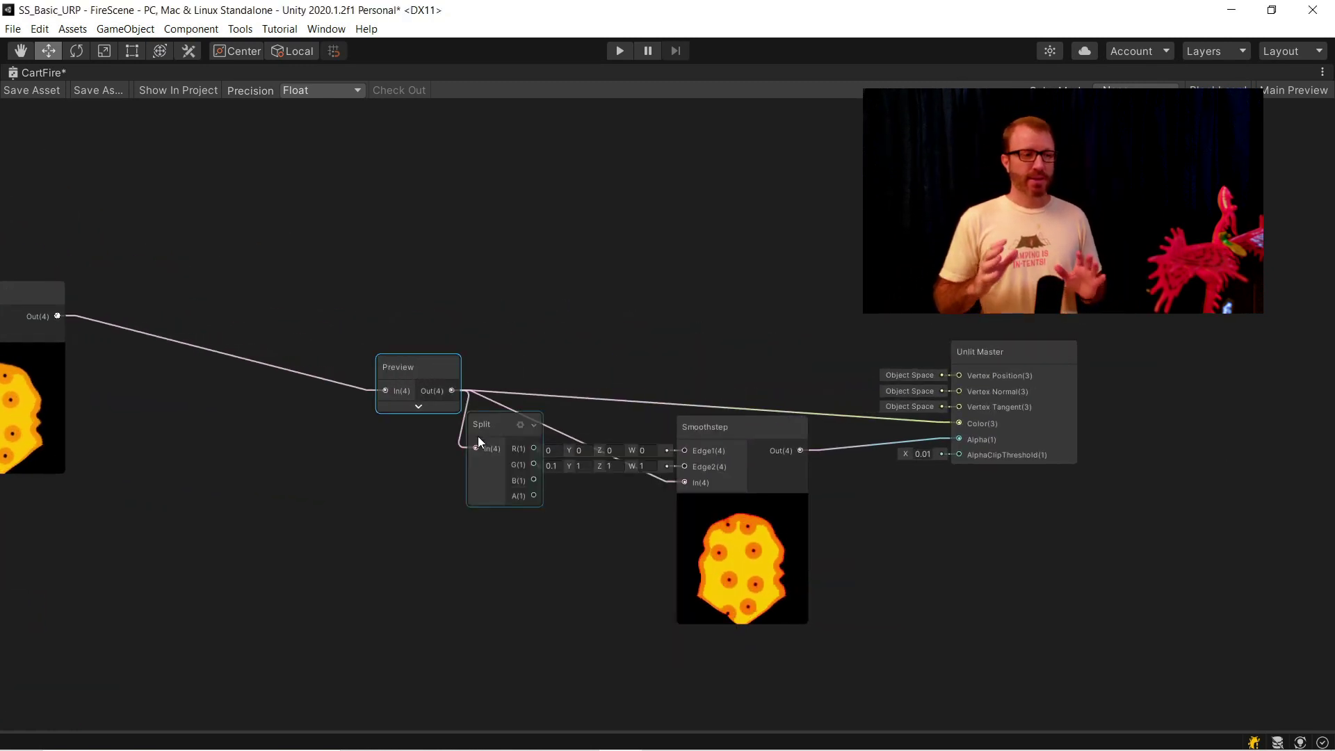
pyautogui.scroll(2, 534, 452)
pyautogui.moveTo(537, 453); pyautogui.dragTo(735, 498)
# Restore the graph window from its maximized view.
pyautogui.rightClick(45, 73)
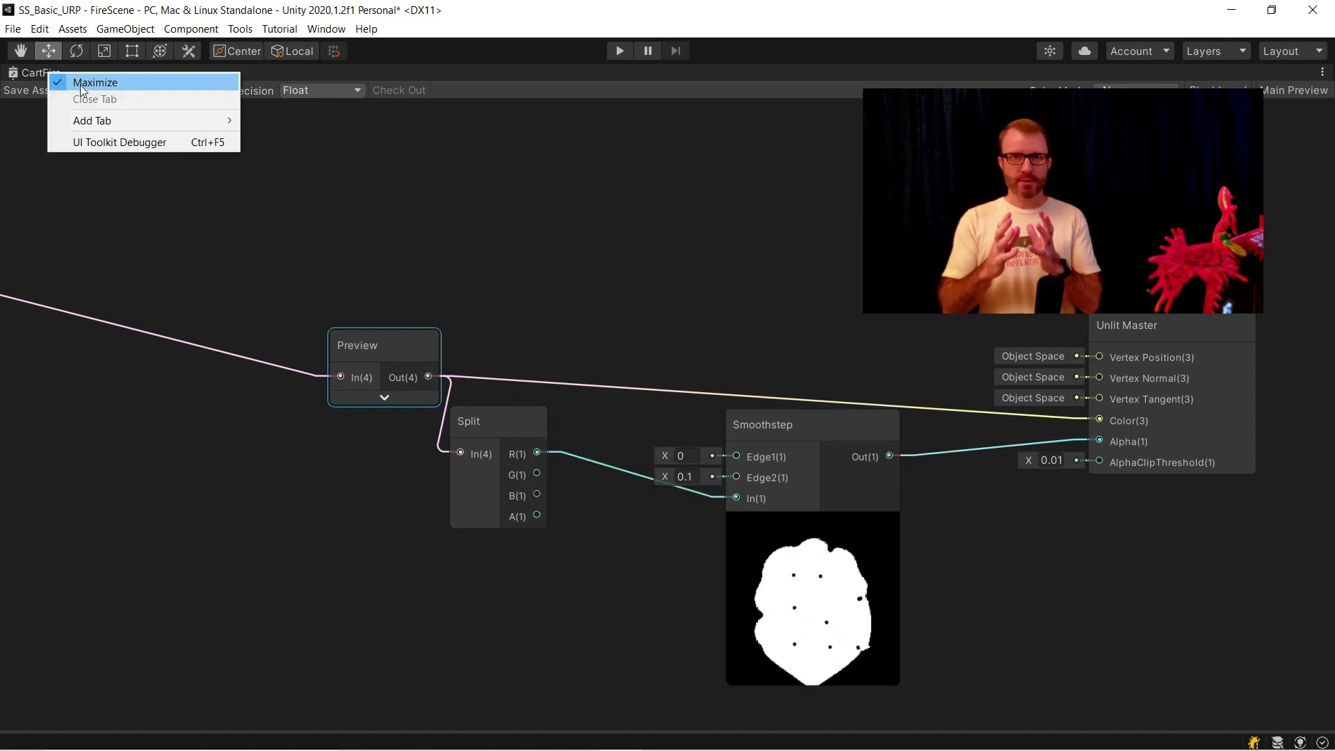
pyautogui.click(76, 82)
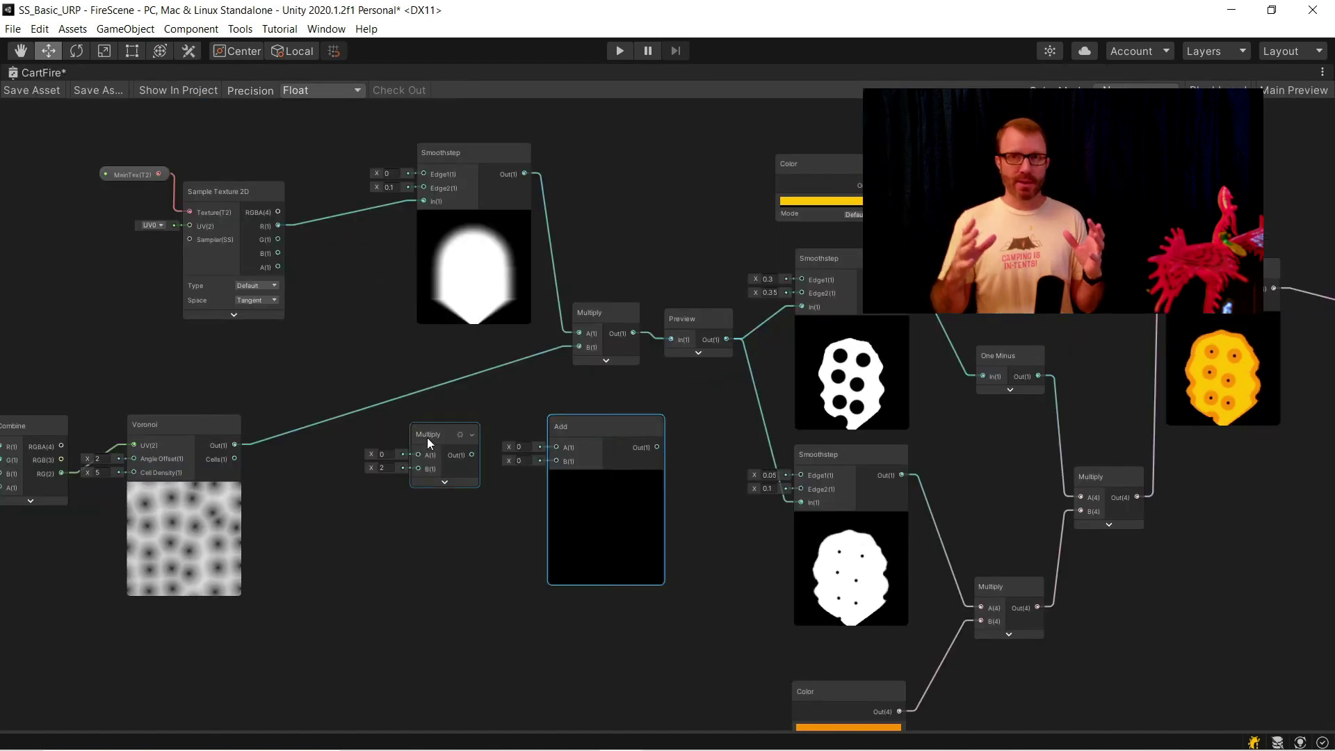
# Route the Sample Texture 2D's R output through the unconnected Multiply into the unconnected Add's A input, and set the Multiply's B to 0.5.
pyautogui.moveTo(427, 439); pyautogui.dragTo(414, 421)
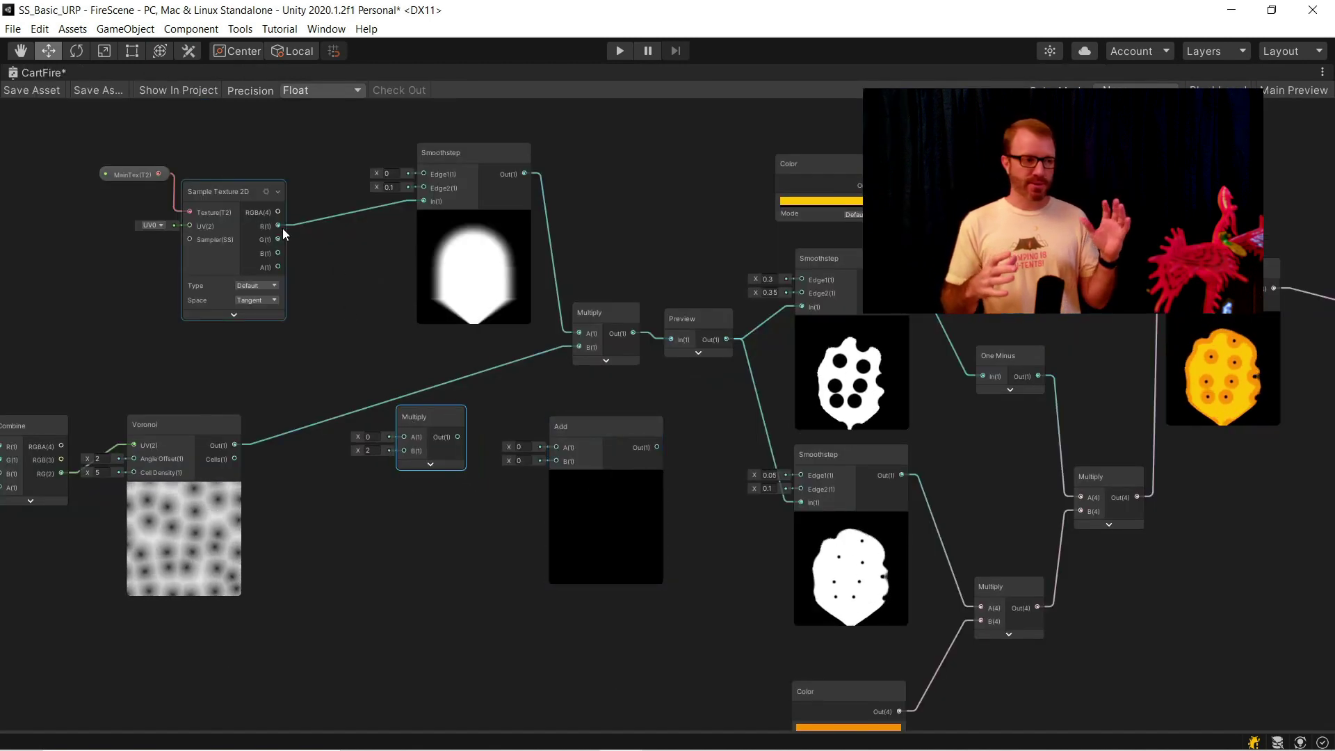
pyautogui.moveTo(278, 226); pyautogui.dragTo(555, 446)
pyautogui.click(374, 451)
pyautogui.scroll(2, 492, 516)
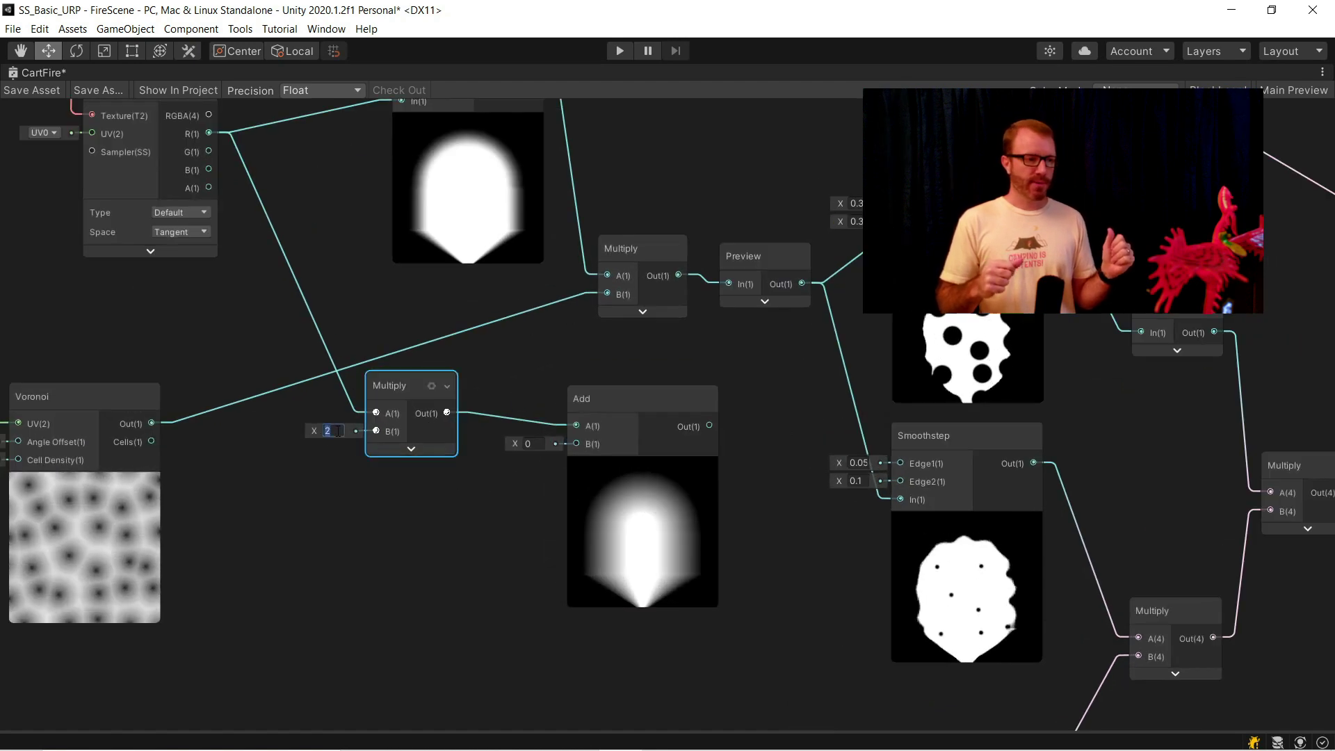
pyautogui.click(331, 430)
pyautogui.write('0.5')
pyautogui.press('Return')
# Set the B value of the Add node after the texture's Multiply to -0.1.
pyautogui.click(523, 443)
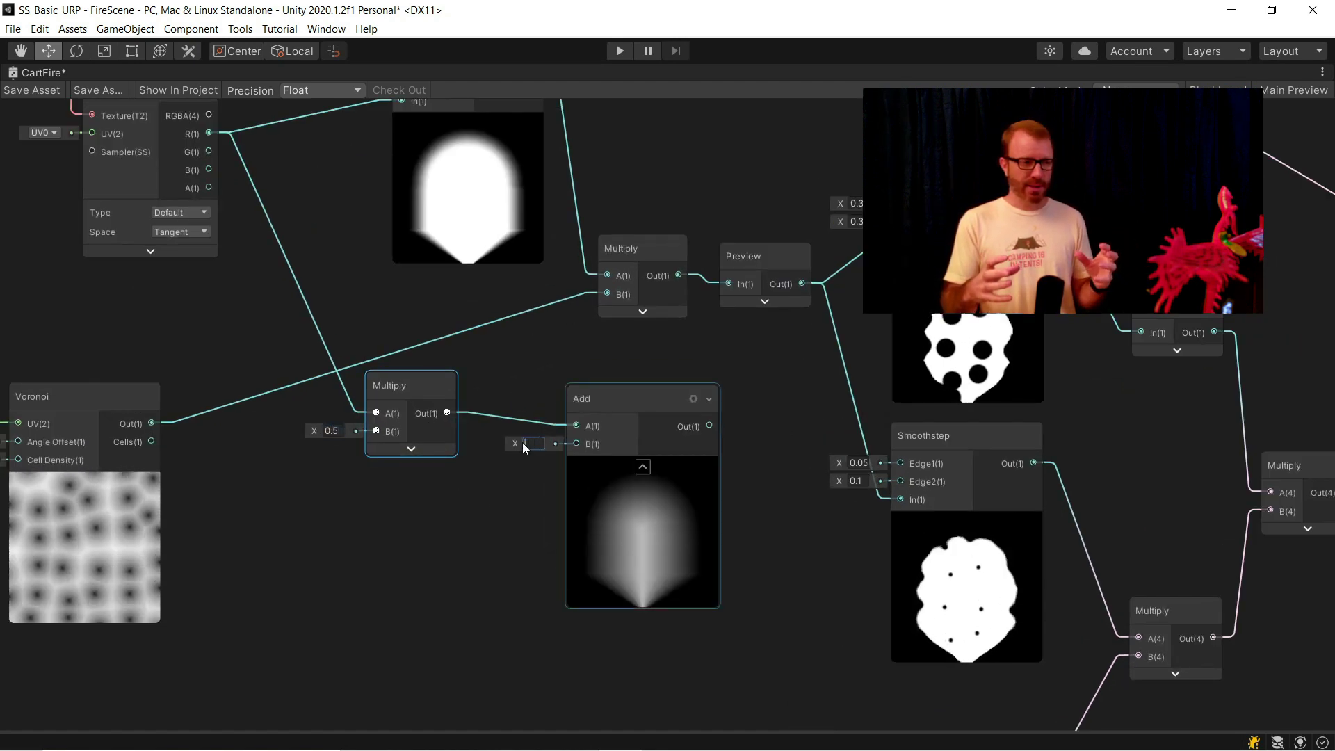
pyautogui.write('-0.1')
pyautogui.press('Return')
pyautogui.click(523, 549)
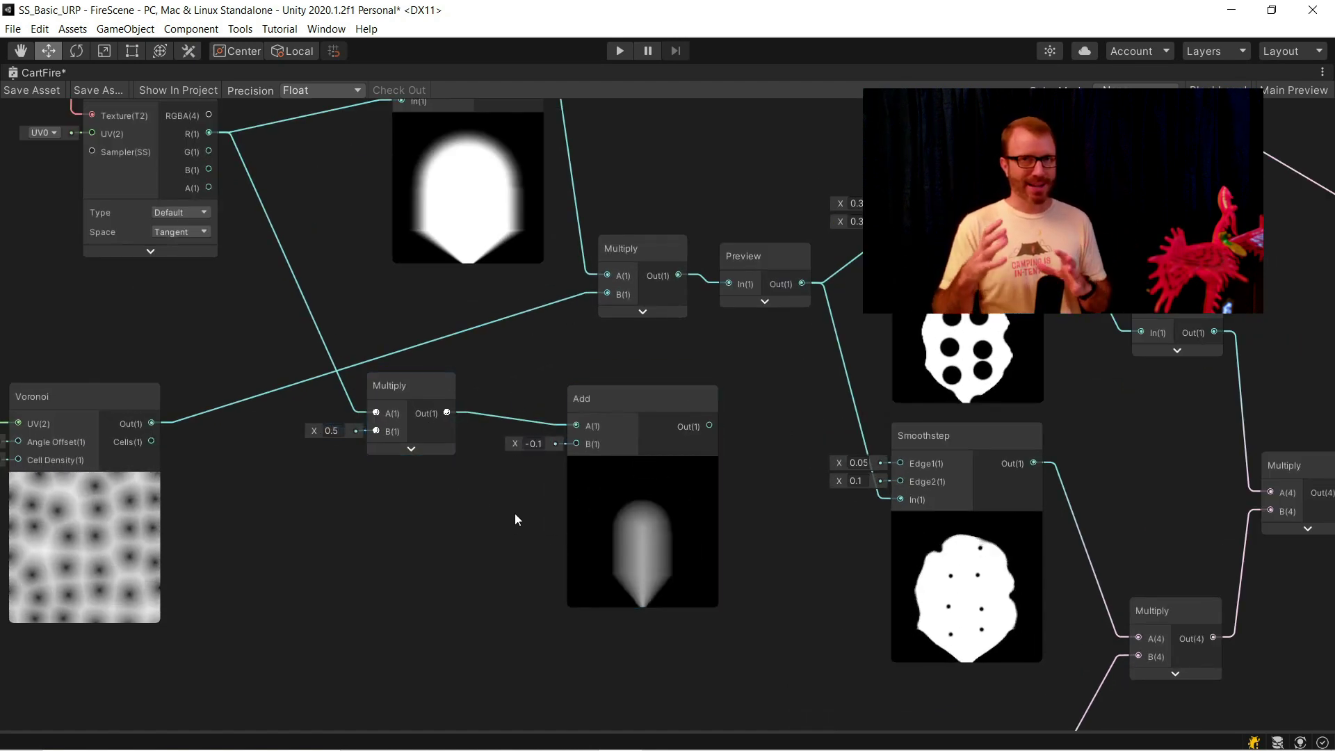
# Collapse the preview of the Add node fed by the texture's Multiply and duplicate that node.
pyautogui.scroll(-2, 583, 415)
pyautogui.click(630, 452)
pyautogui.moveTo(591, 430); pyautogui.dragTo(631, 492)
pyautogui.hotkey('ctrl', 'd')
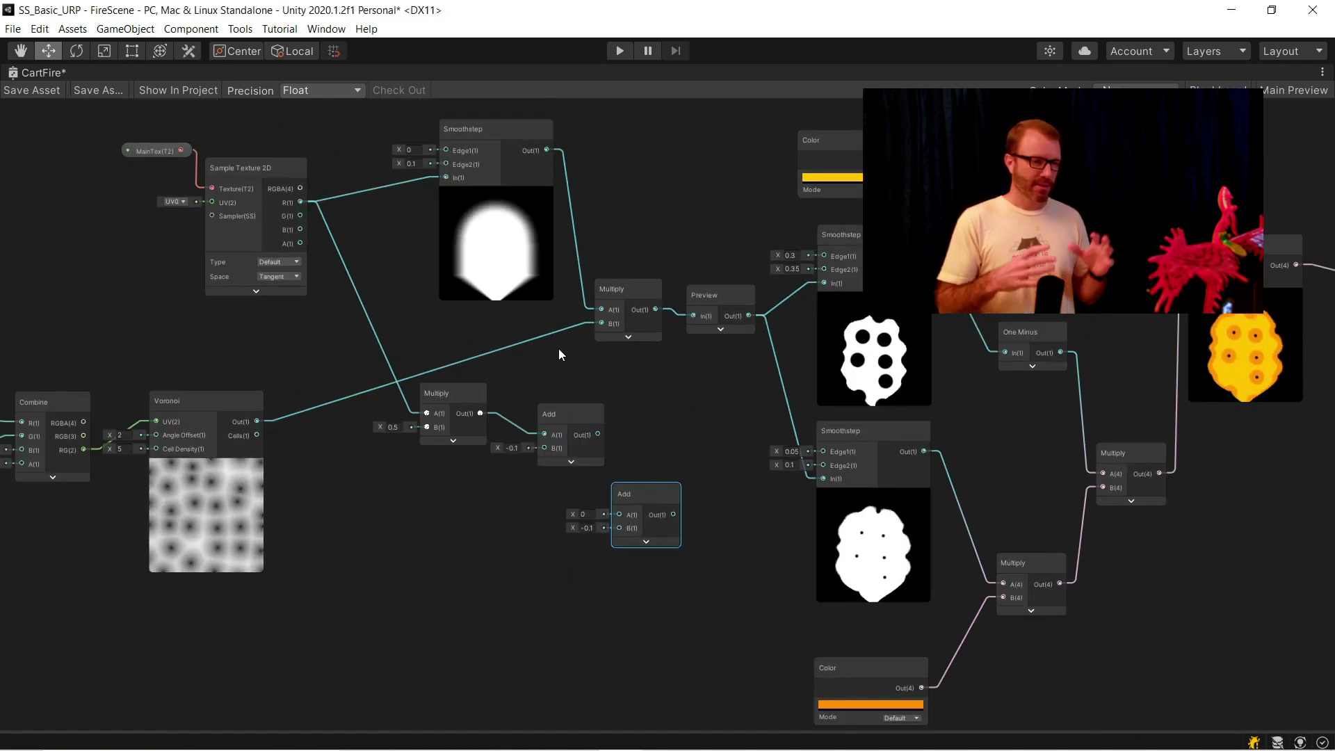
# Collapse the texture Smoothstep's preview and rearrange the texture nodes, placing the duplicated Add between the texture branch and the noise Multiply.
pyautogui.scroll(-2, 557, 348)
pyautogui.click(515, 234)
pyautogui.moveTo(557, 361); pyautogui.dragTo(423, 273)
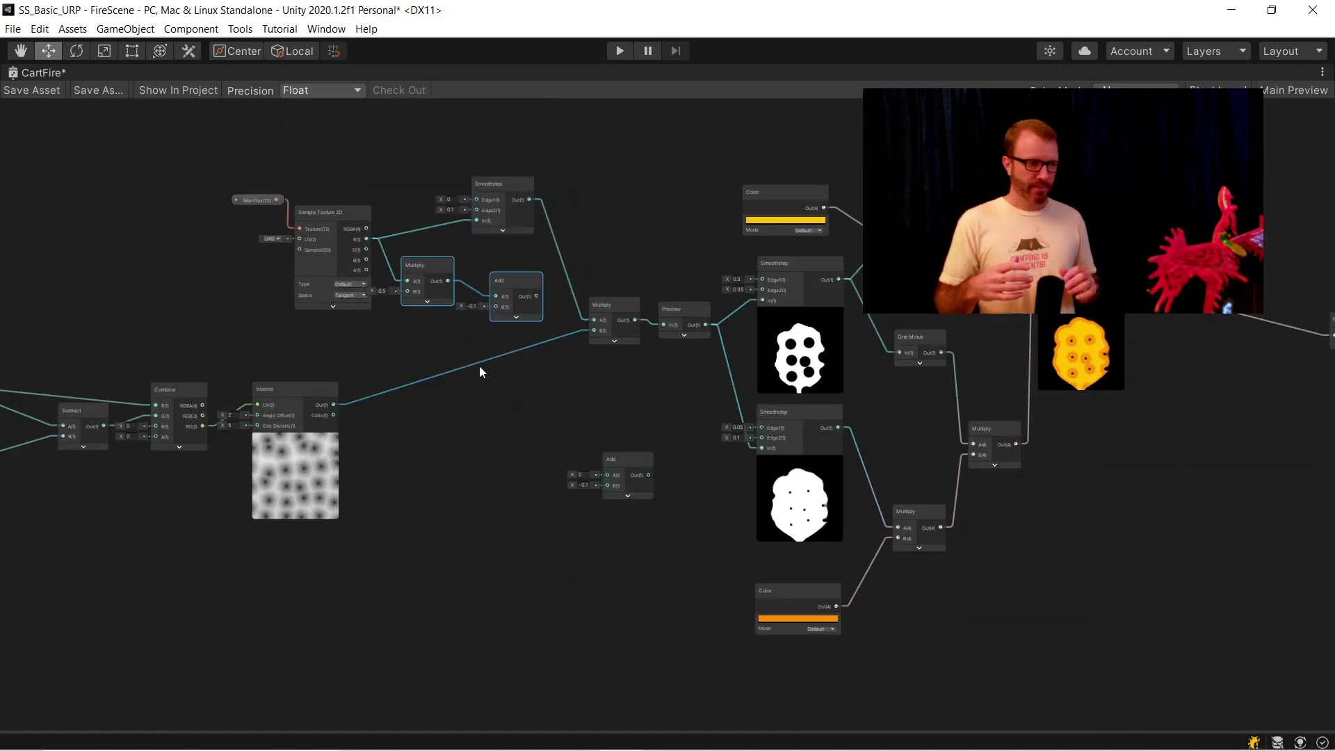
pyautogui.moveTo(220, 311); pyautogui.dragTo(379, 176)
pyautogui.moveTo(624, 476); pyautogui.dragTo(479, 327)
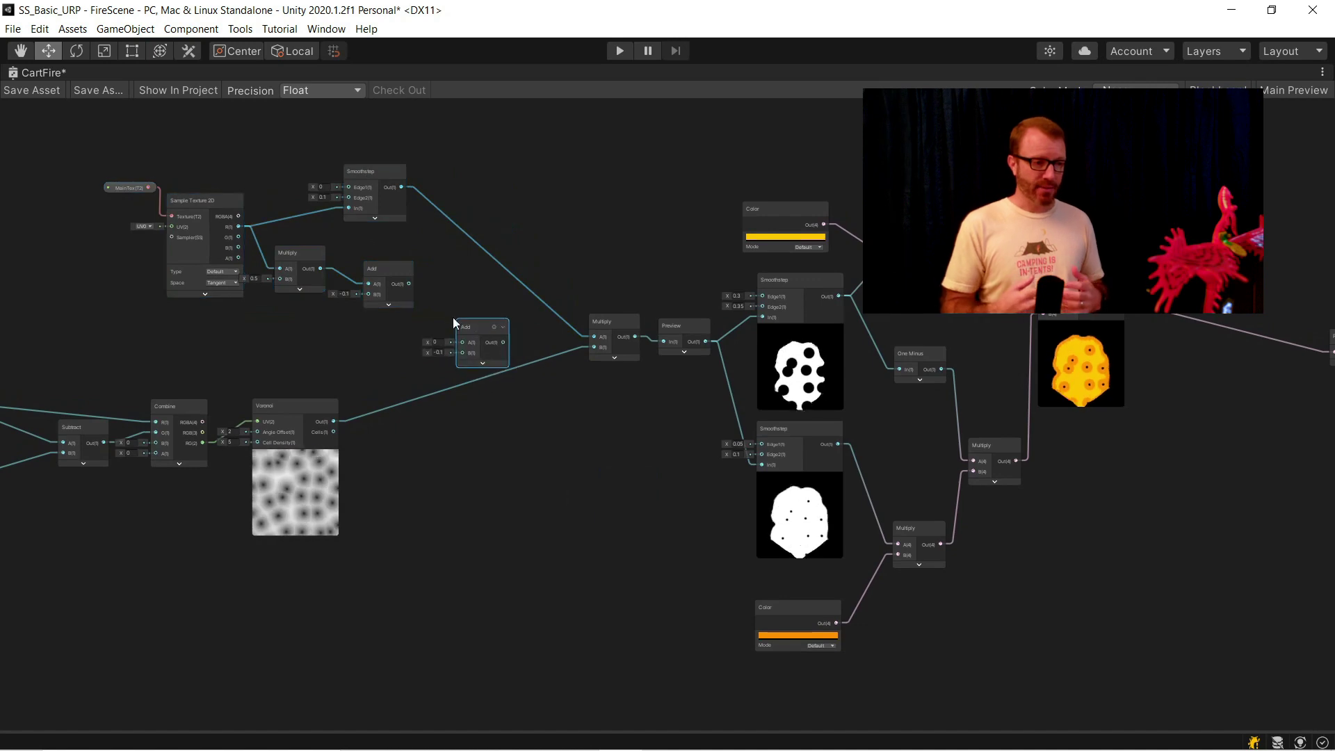
# Feed the texture branch's Add and the Voronoi output into the duplicated Add, and connect its output to the noise Multiply's B input.
pyautogui.moveTo(409, 284); pyautogui.dragTo(331, 423)
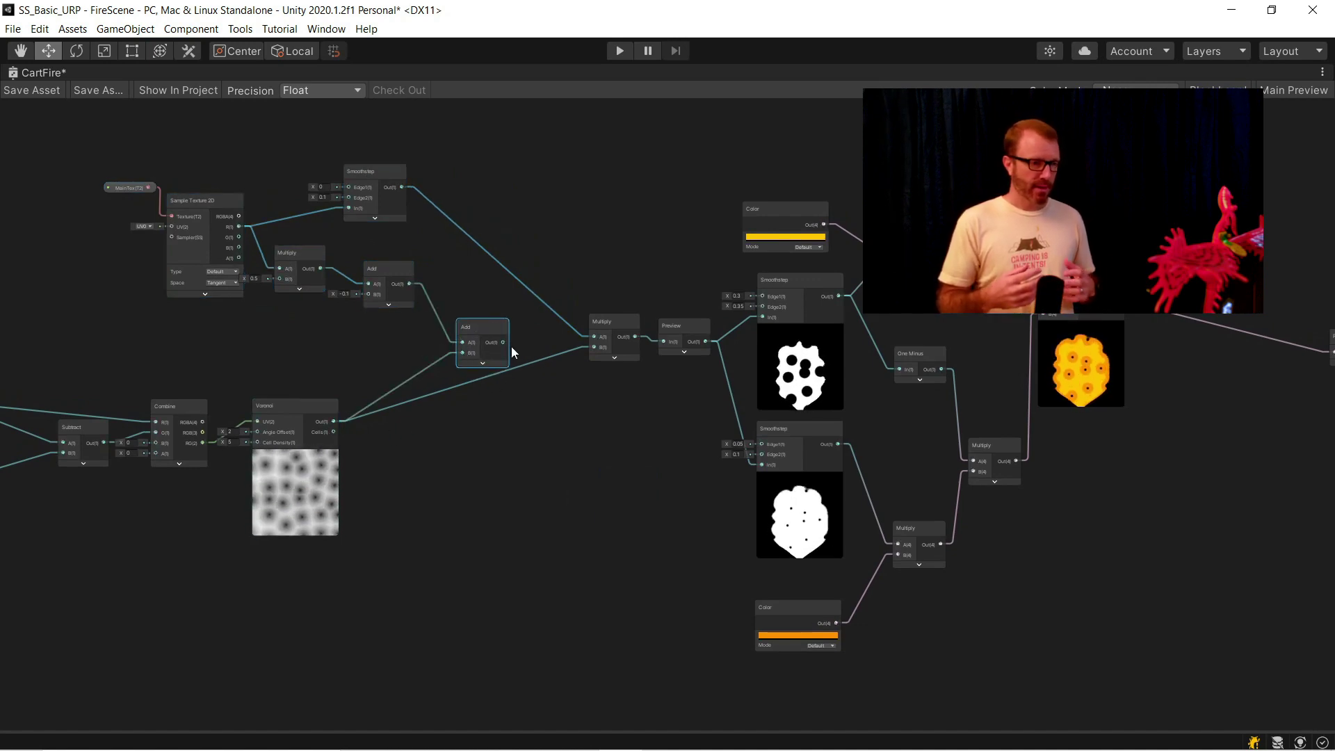
pyautogui.moveTo(502, 342); pyautogui.dragTo(589, 347)
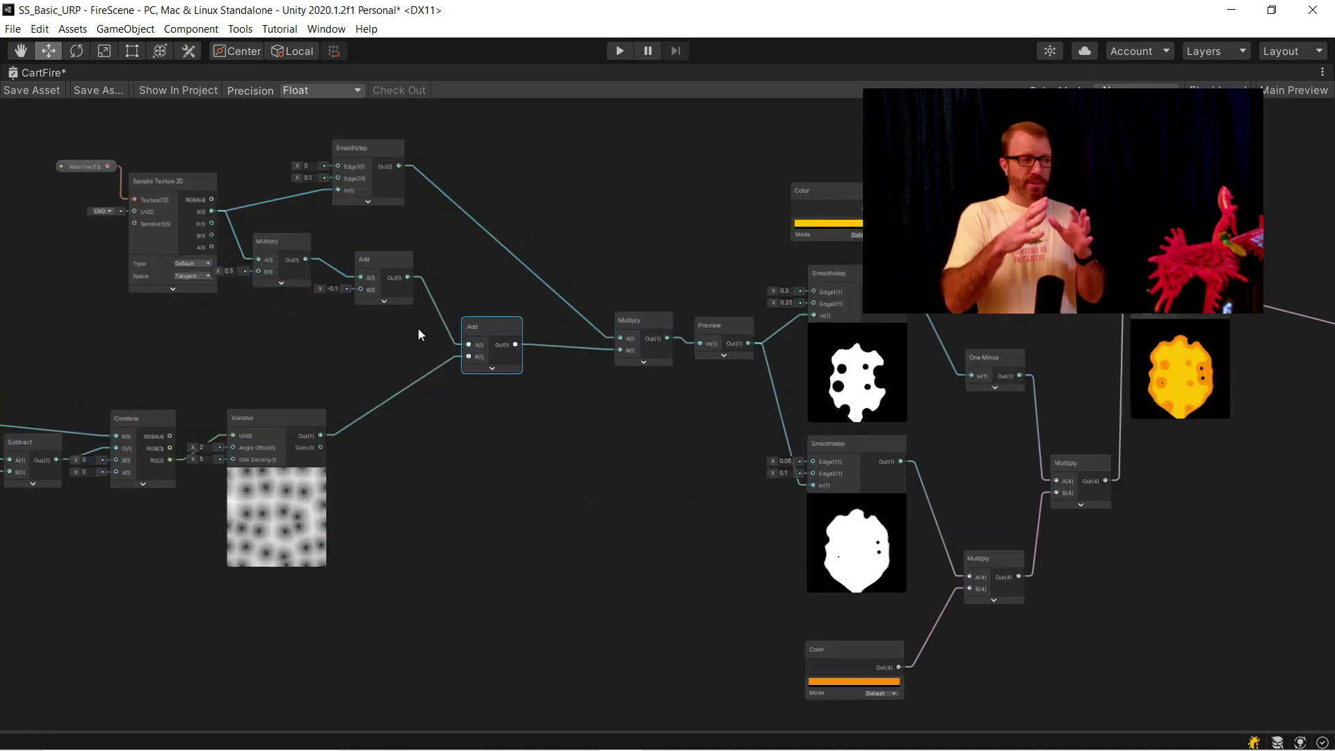
pyautogui.scroll(5, 666, 537)
pyautogui.scroll(-3, 368, 421)
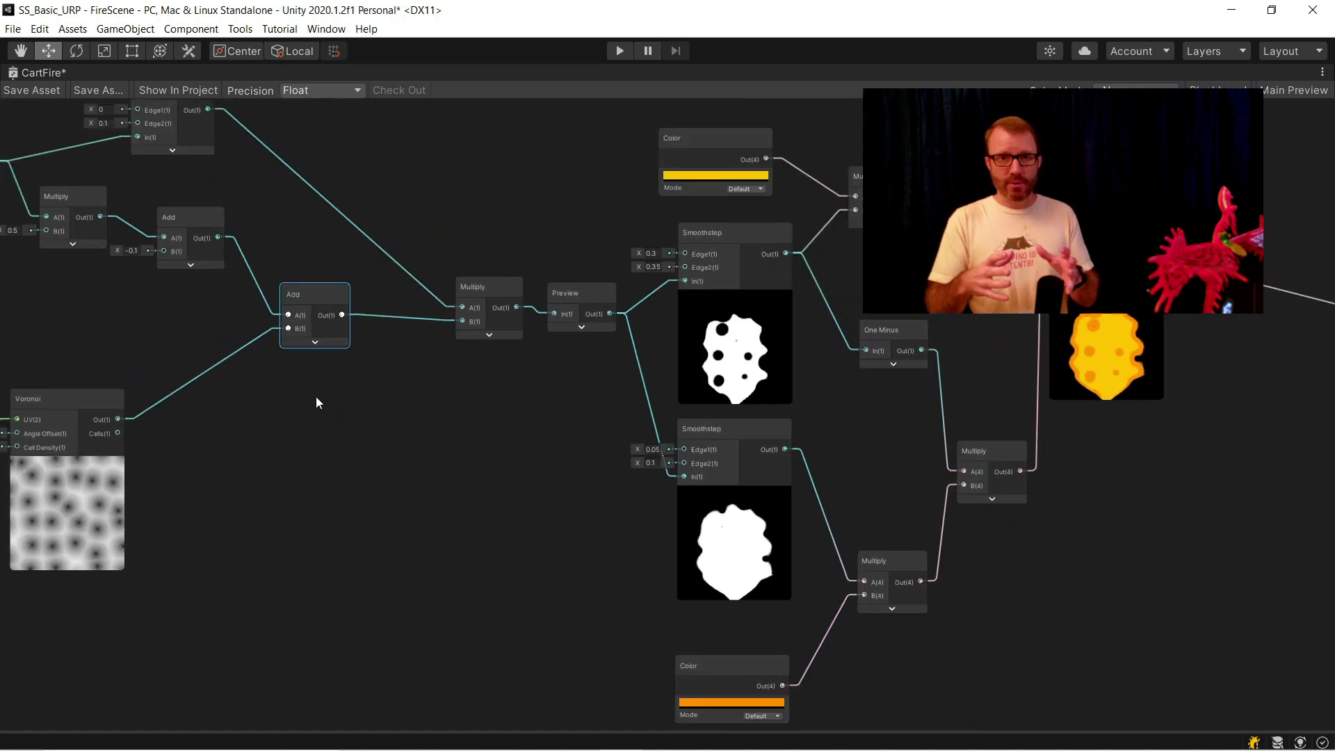
# Set the texture branch's Add B value to 0 and its Multiply B value to 0.8, and save the shader asset.
pyautogui.click(129, 251)
pyautogui.write('0')
pyautogui.click(13, 230)
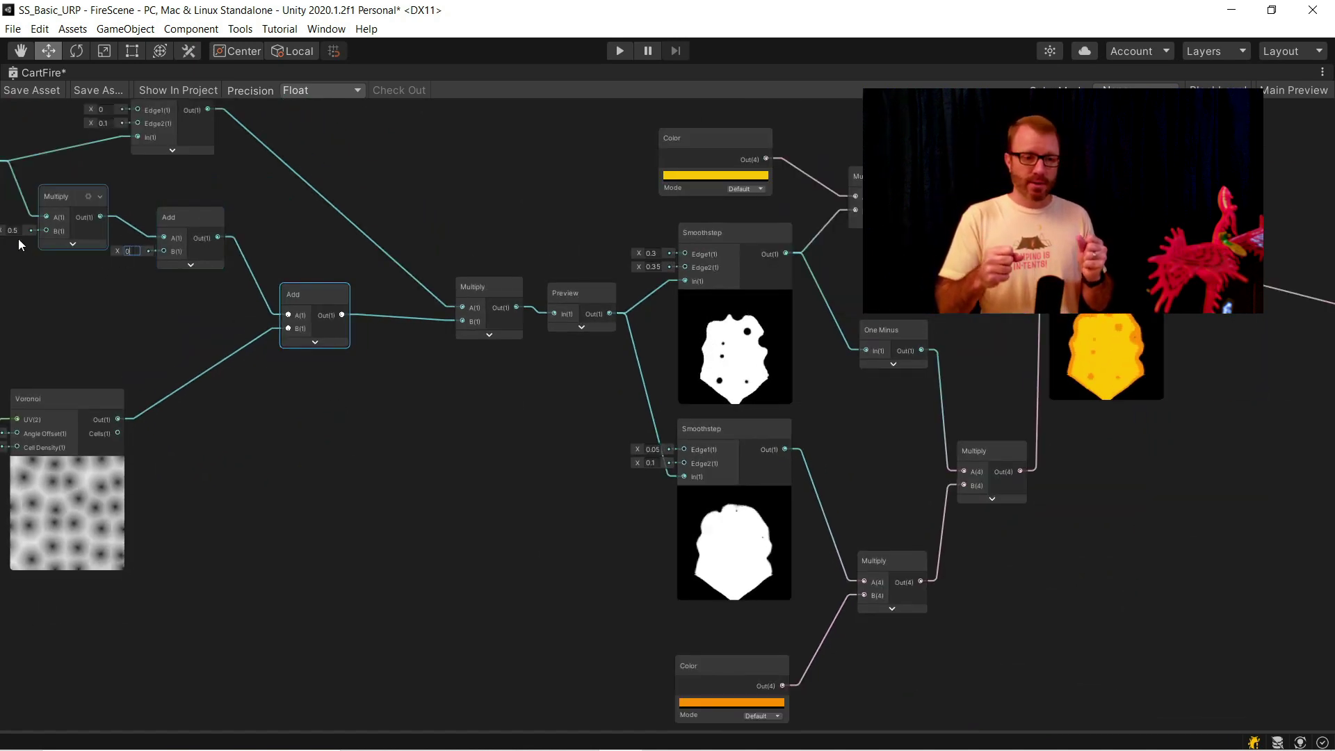
pyautogui.write('0.2')
pyautogui.press('BackSpace')
pyautogui.write('8')
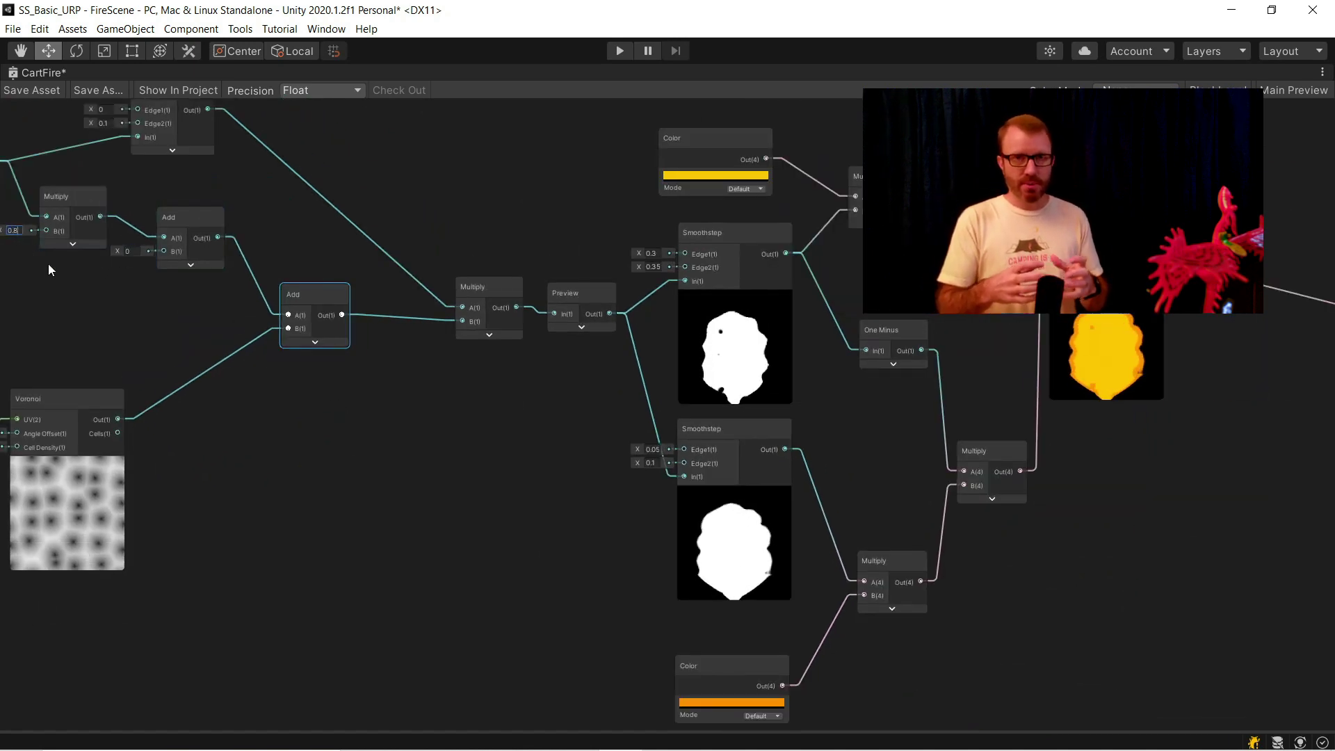
pyautogui.click(255, 437)
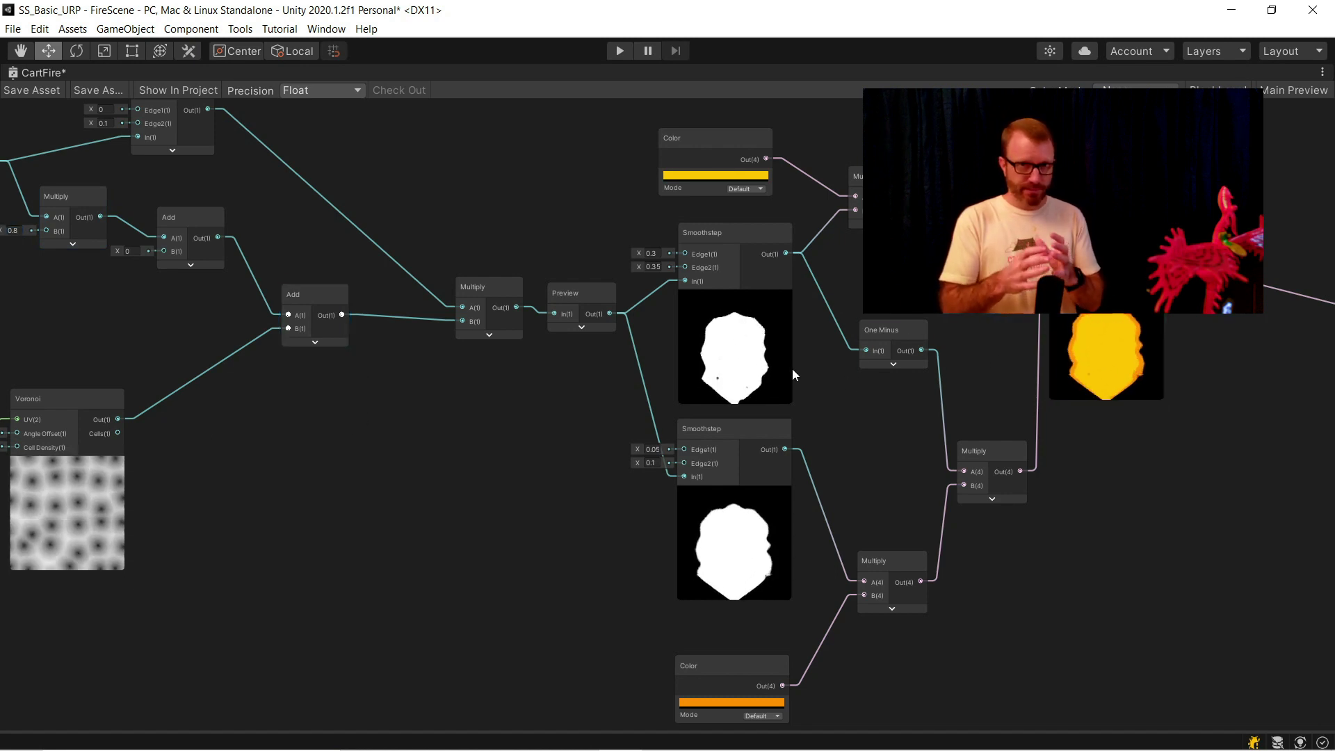
pyautogui.click(42, 90)
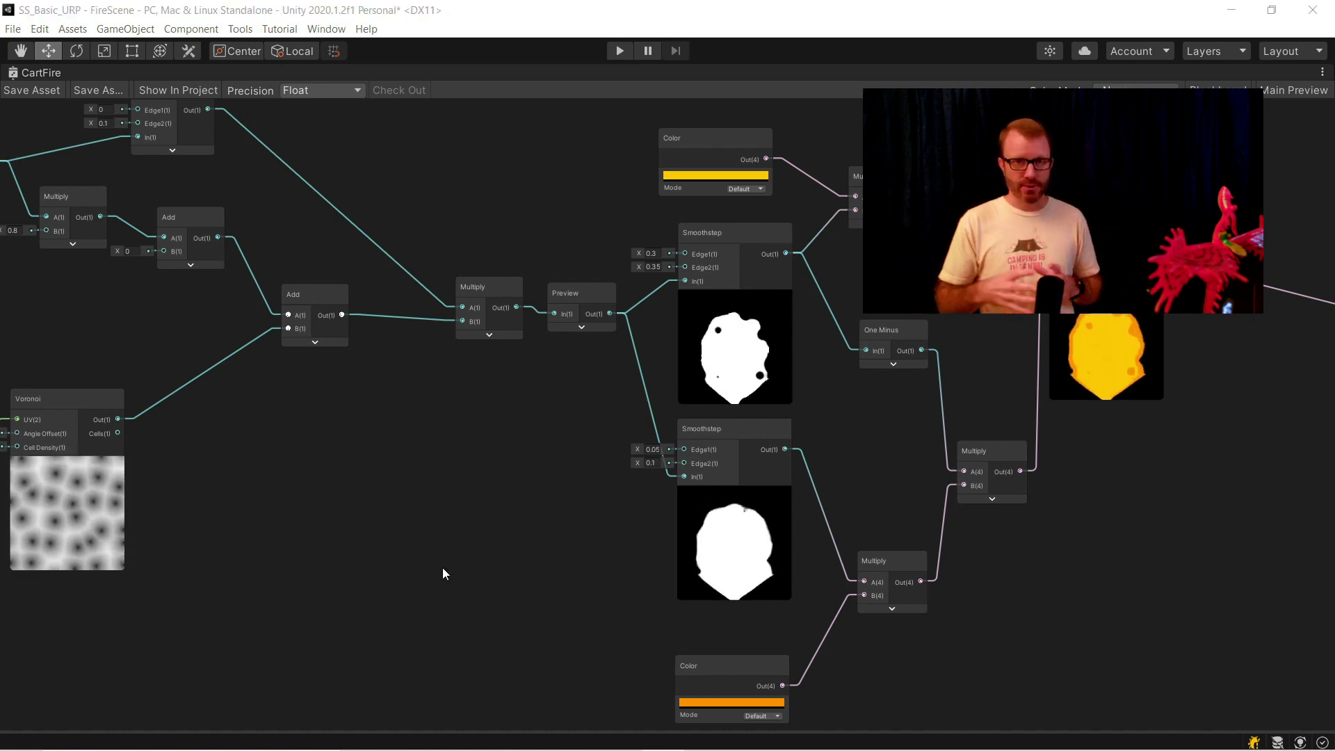
# Duplicate the Voronoi node and place the copy below the original.
pyautogui.scroll(-5, 442, 568)
pyautogui.moveTo(121, 570); pyautogui.dragTo(251, 566, button='middle')
pyautogui.scroll(4, 279, 528)
pyautogui.scroll(3, 280, 528)
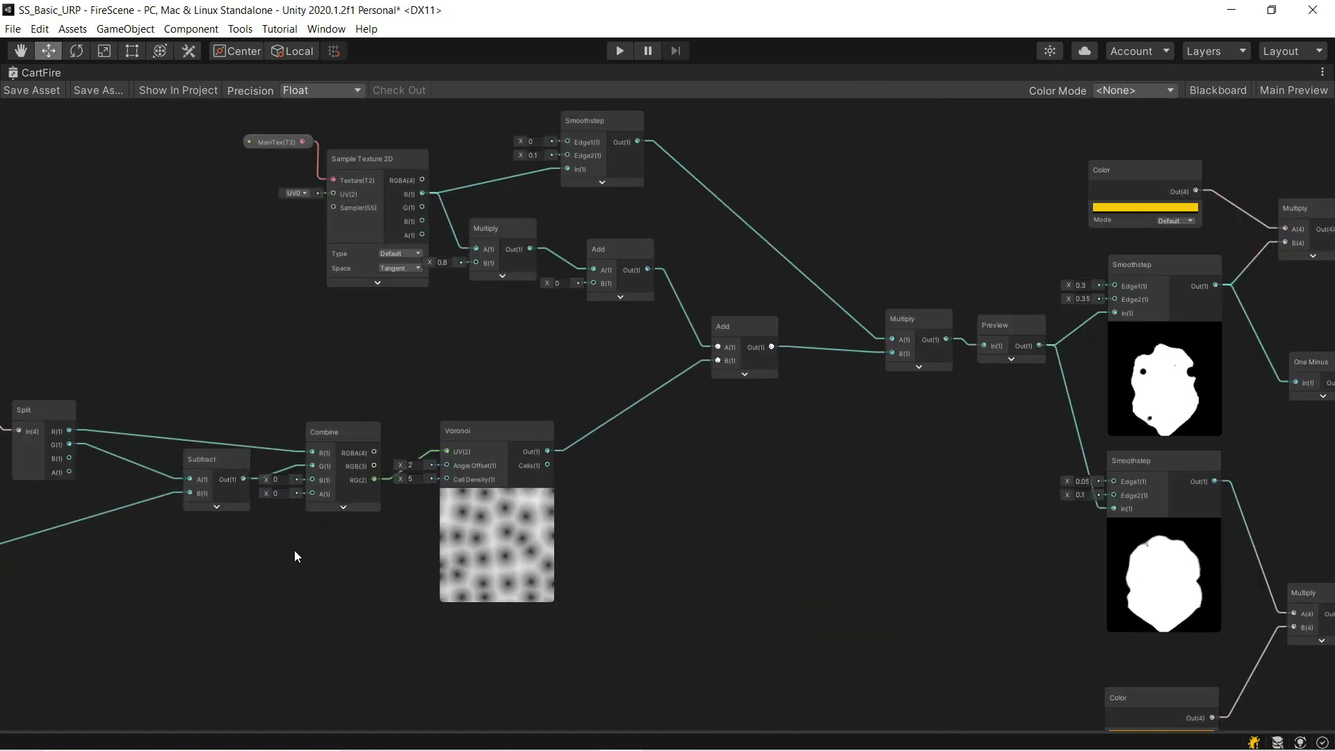
pyautogui.scroll(-3, 925, 462)
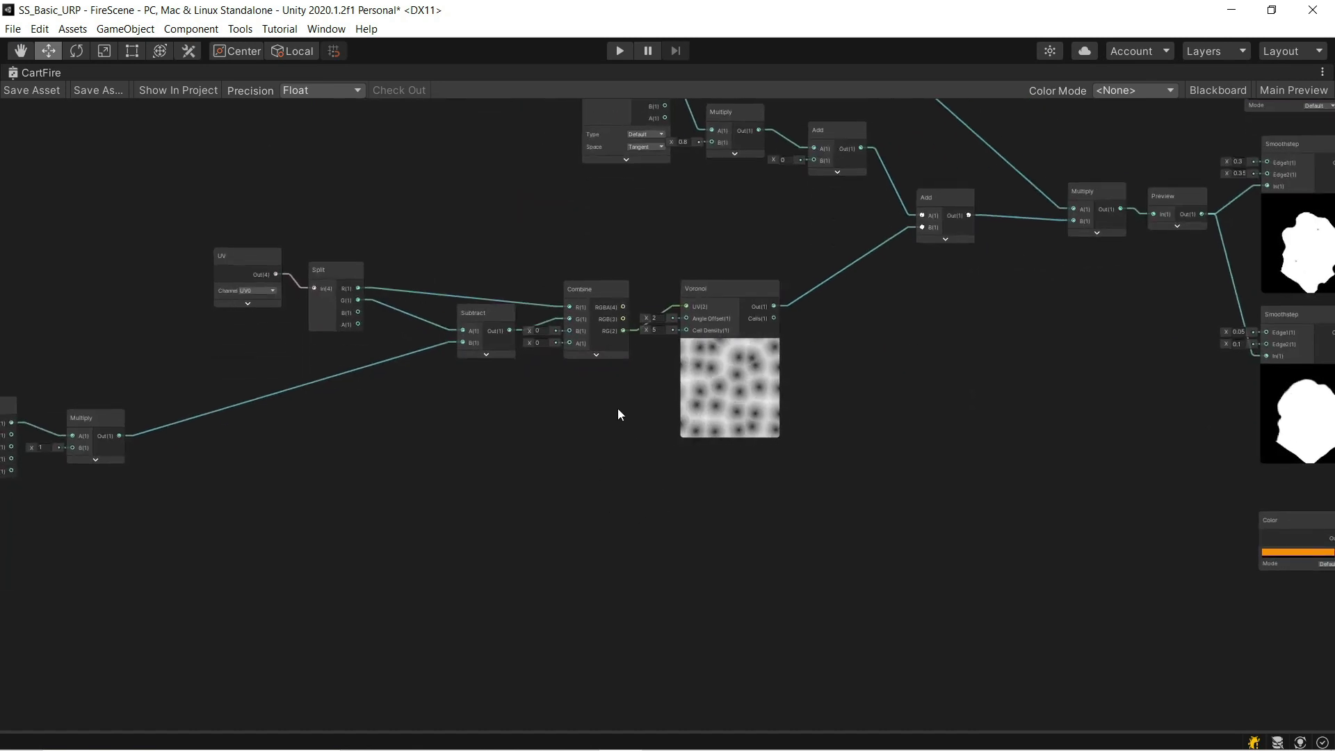
pyautogui.click(727, 291)
pyautogui.hotkey('ctrl', 'd')
pyautogui.moveTo(736, 339); pyautogui.dragTo(720, 504)
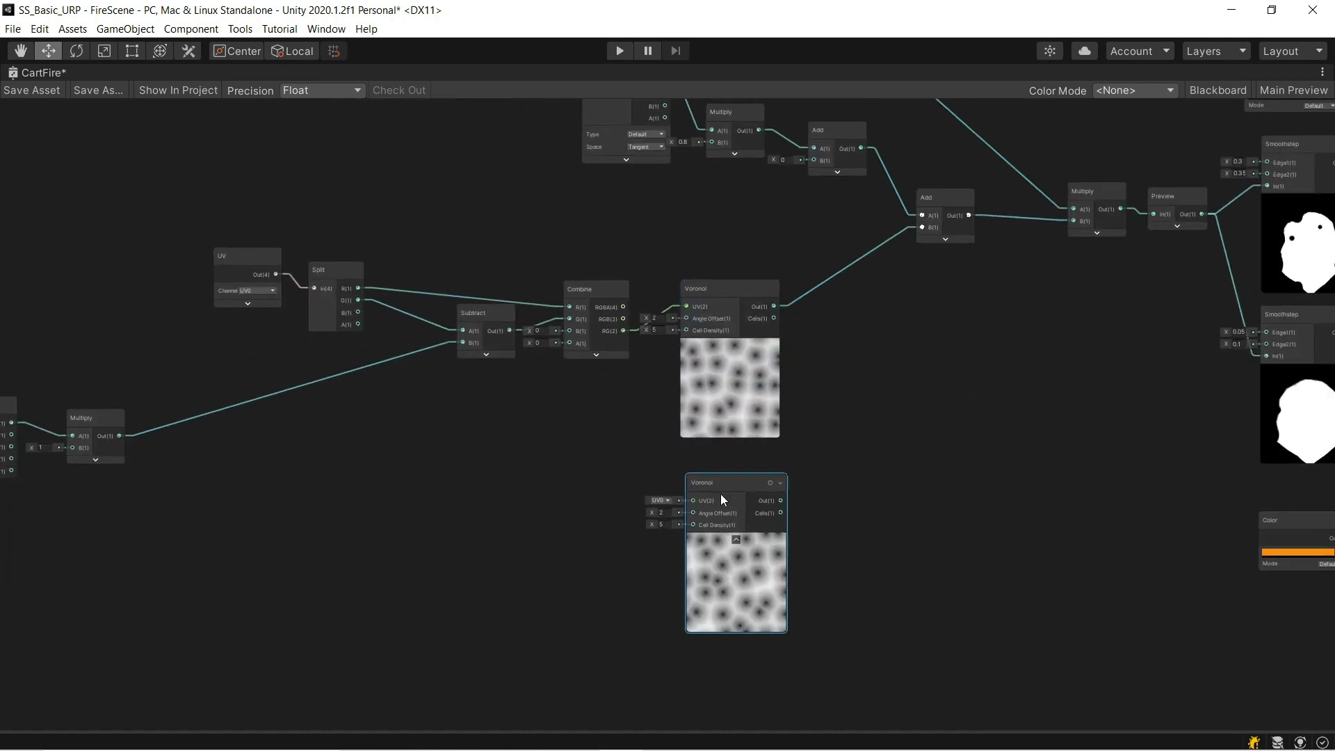
# Duplicate a Multiply node to combine both Voronoi outputs, and connect its result to the B input of the Add node.
pyautogui.click(1085, 194)
pyautogui.hotkey('ctrl', 'd')
pyautogui.moveTo(1102, 213); pyautogui.dragTo(873, 394)
pyautogui.moveTo(775, 306); pyautogui.dragTo(772, 486)
pyautogui.moveTo(853, 422); pyautogui.dragTo(922, 228)
pyautogui.moveTo(723, 475); pyautogui.dragTo(730, 473)
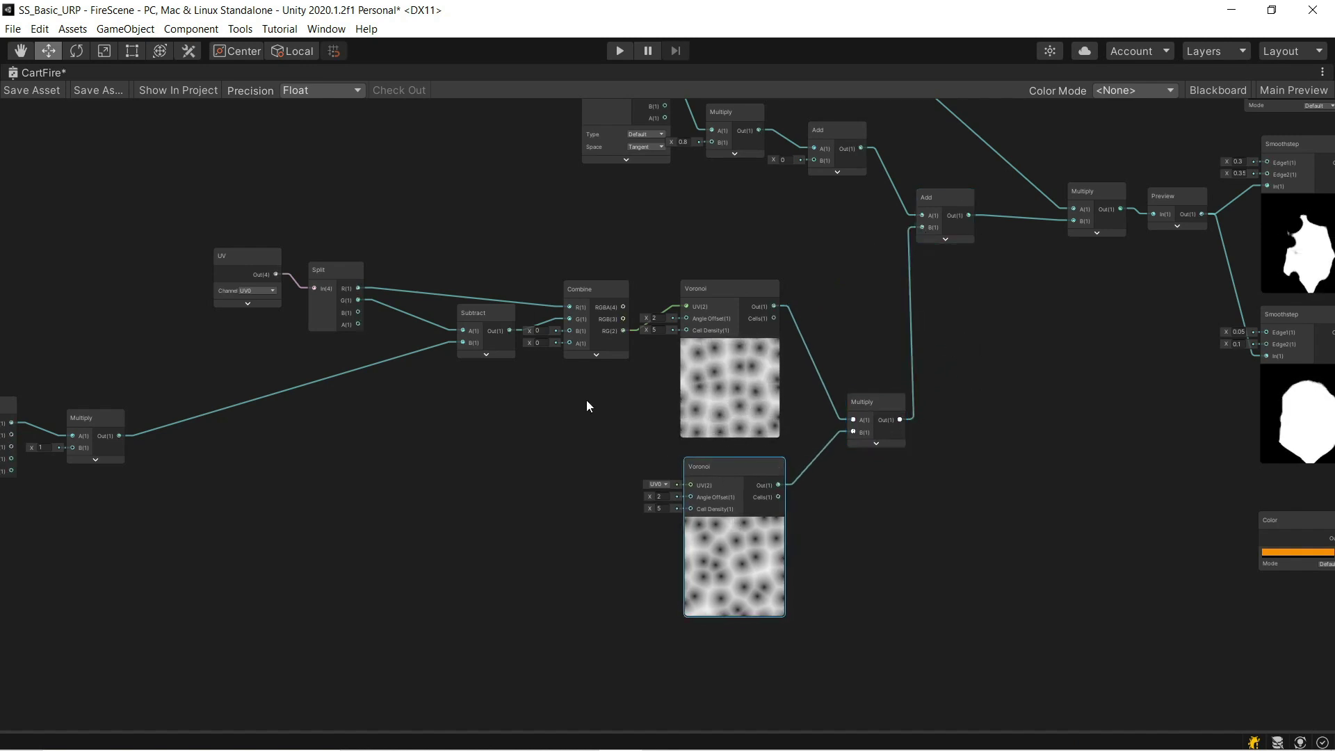
# Duplicate the Subtract and Combine nodes below the originals, connecting the UV Split's R to the new Combine and G to the new Subtract's A.
pyautogui.moveTo(589, 391); pyautogui.dragTo(488, 277)
pyautogui.hotkey('ctrl', 'd')
pyautogui.moveTo(598, 315); pyautogui.dragTo(579, 423)
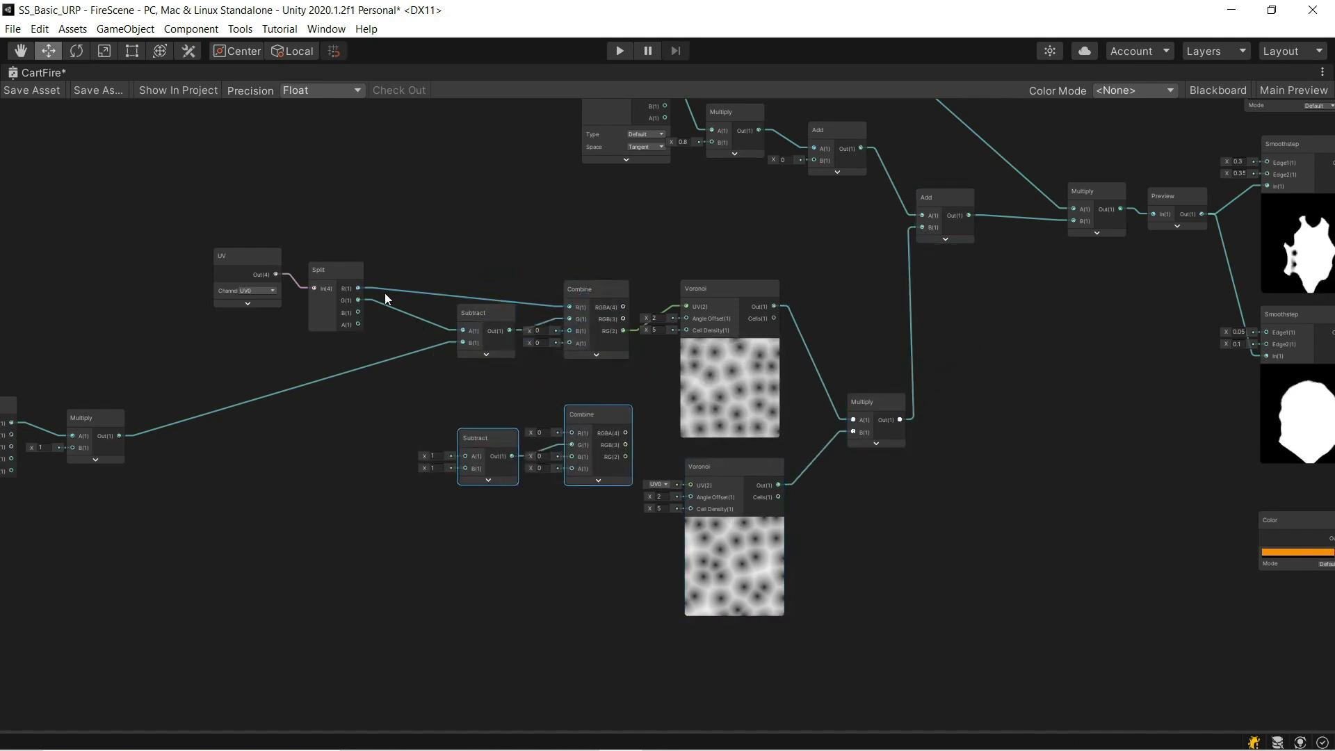
pyautogui.moveTo(358, 288); pyautogui.dragTo(571, 433)
pyautogui.moveTo(358, 299); pyautogui.dragTo(466, 457)
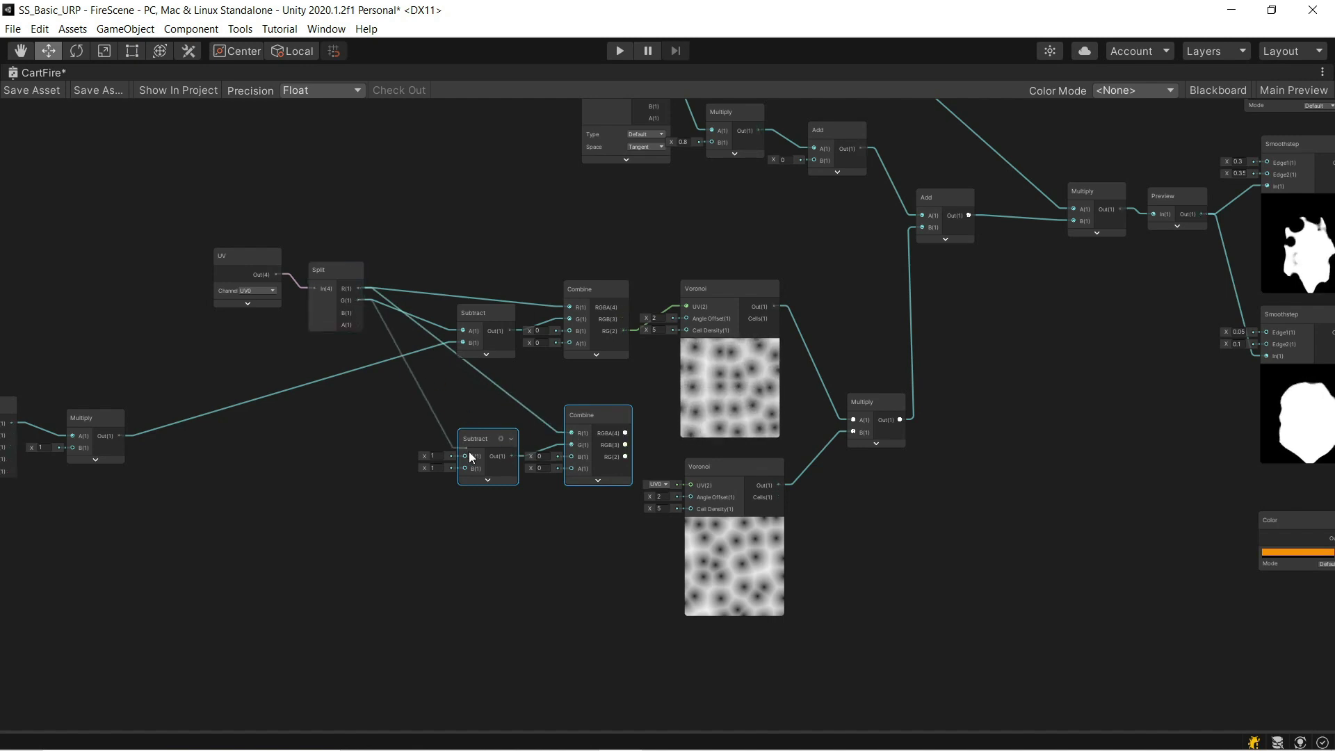
# Duplicate the time Multiply, chain the copy from the original into the new Subtract's B input, and set the copy's B value to 0.7.
pyautogui.click(98, 433)
pyautogui.hotkey('ctrl', 'd')
pyautogui.moveTo(115, 433); pyautogui.dragTo(465, 469)
pyautogui.moveTo(120, 436); pyautogui.dragTo(344, 491)
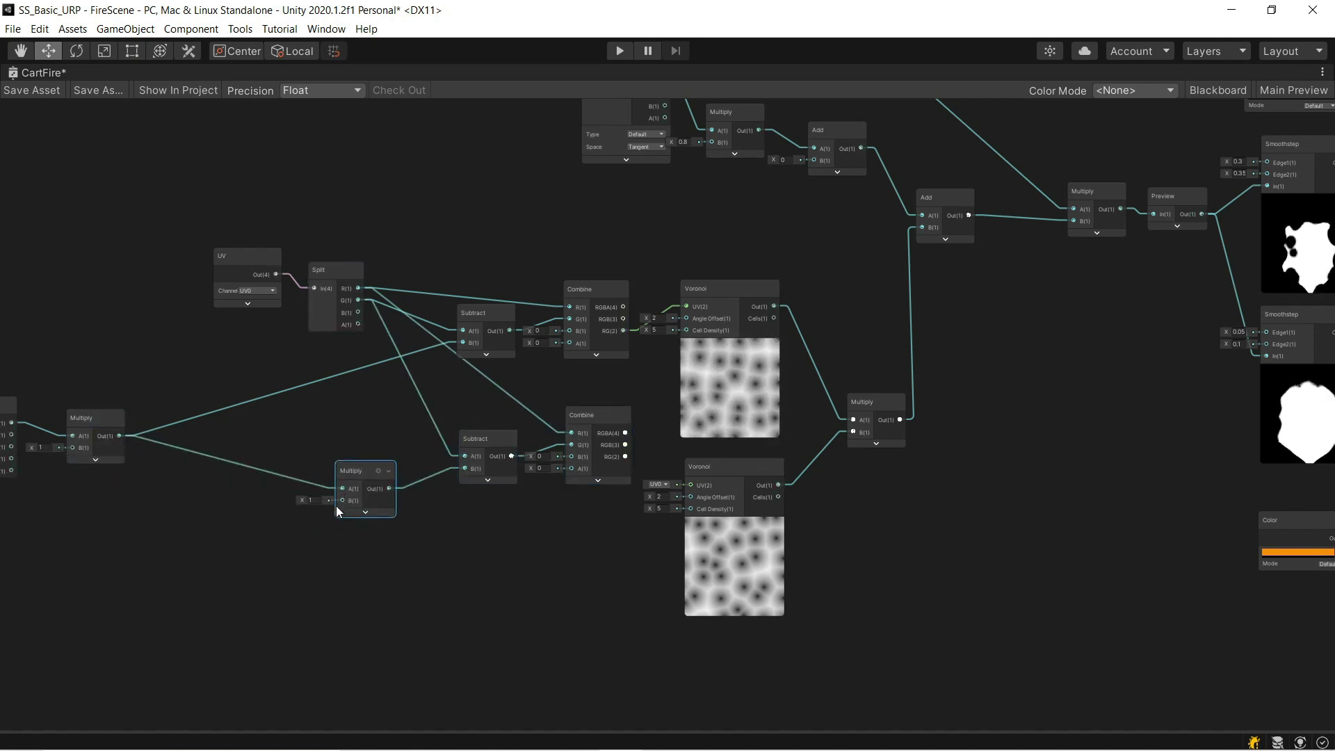
pyautogui.click(320, 501)
pyautogui.write('0')
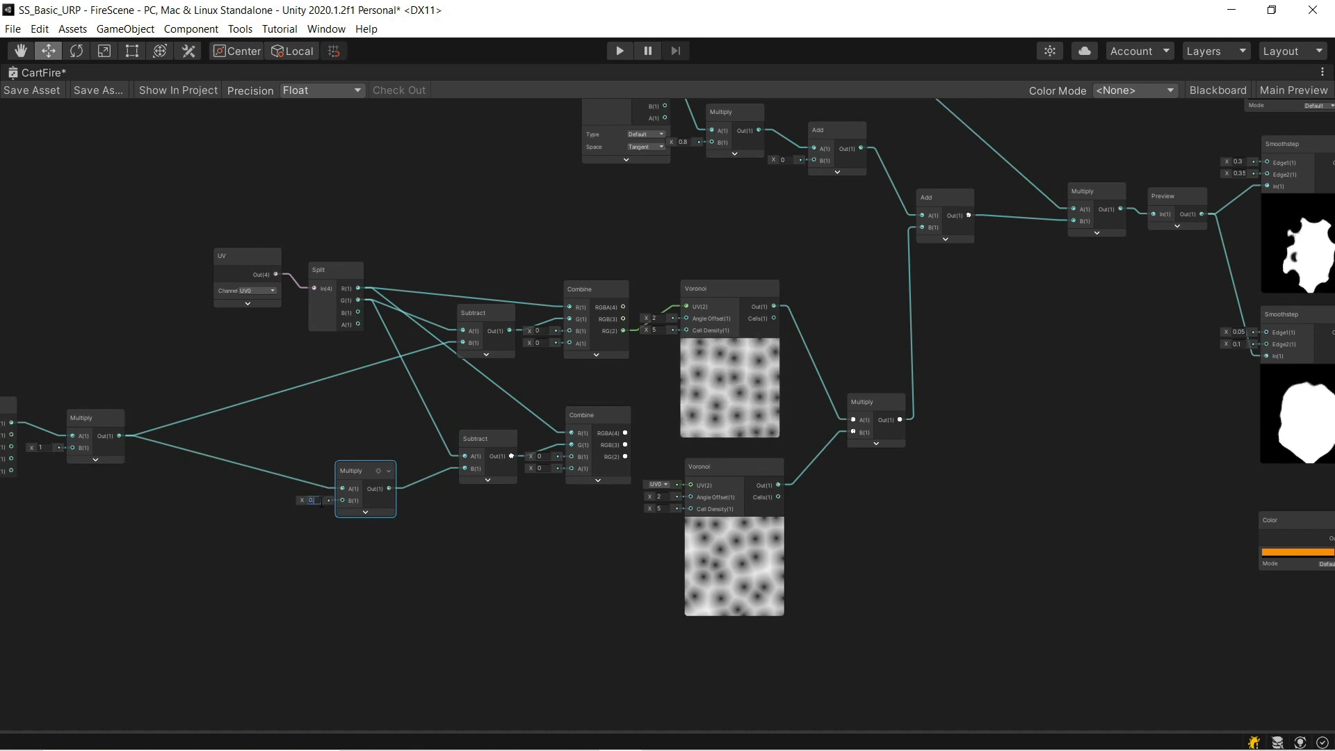
pyautogui.write('.7')
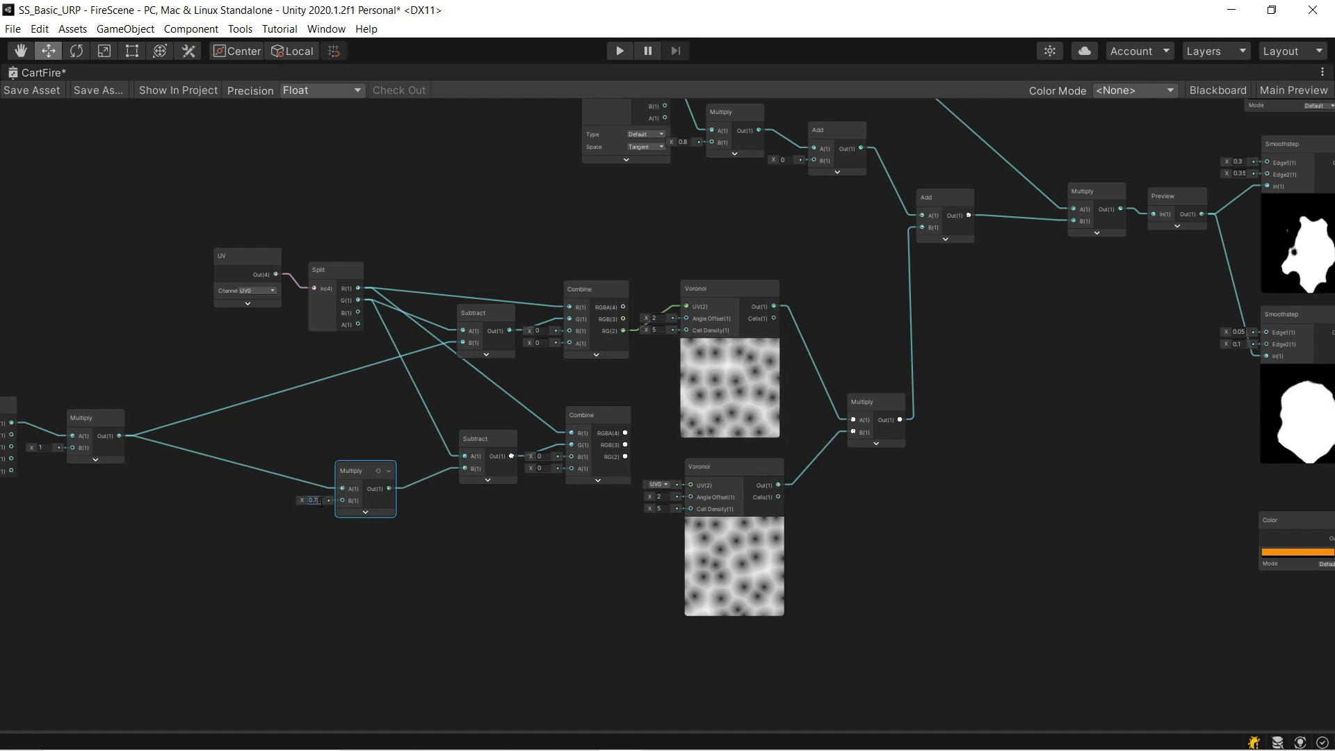
pyautogui.click(410, 570)
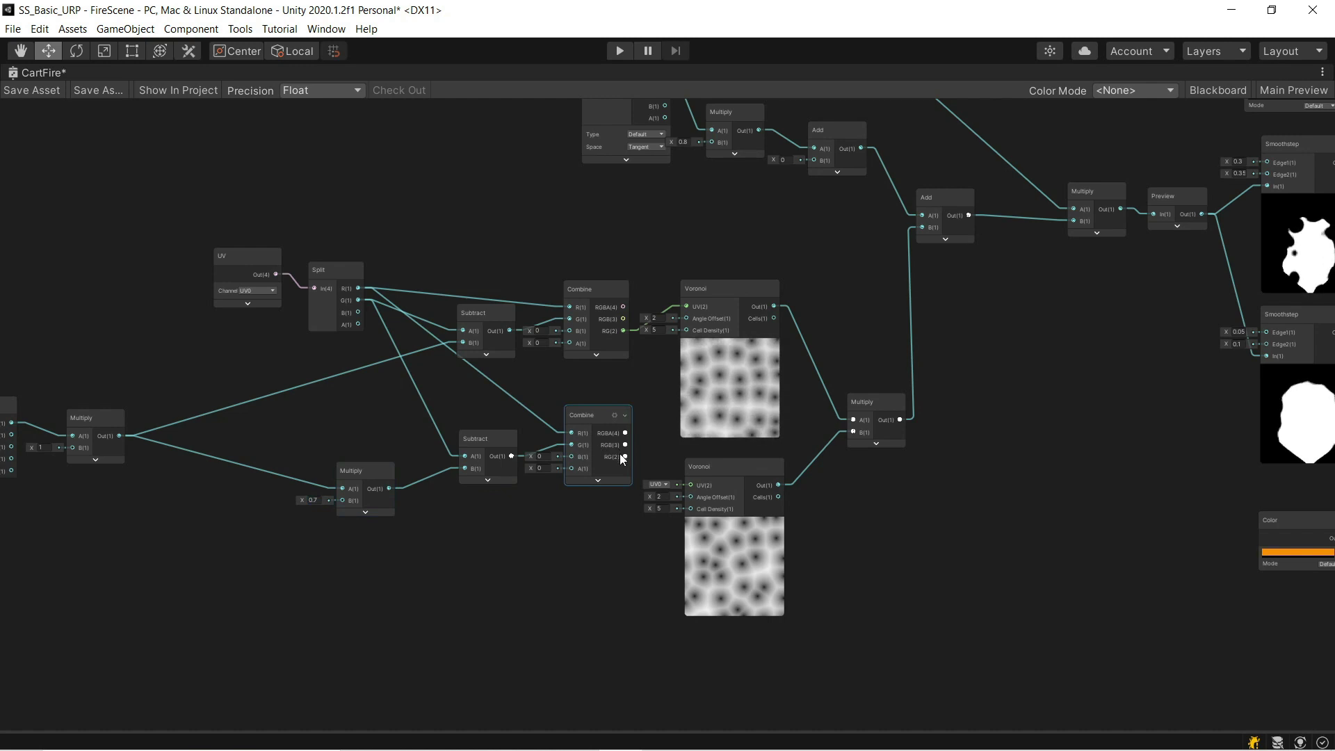
# Connect the lower Combine's RG output to the lower Voronoi's UV input, and restore the graph window to the docked layout.
pyautogui.moveTo(625, 456); pyautogui.dragTo(693, 485)
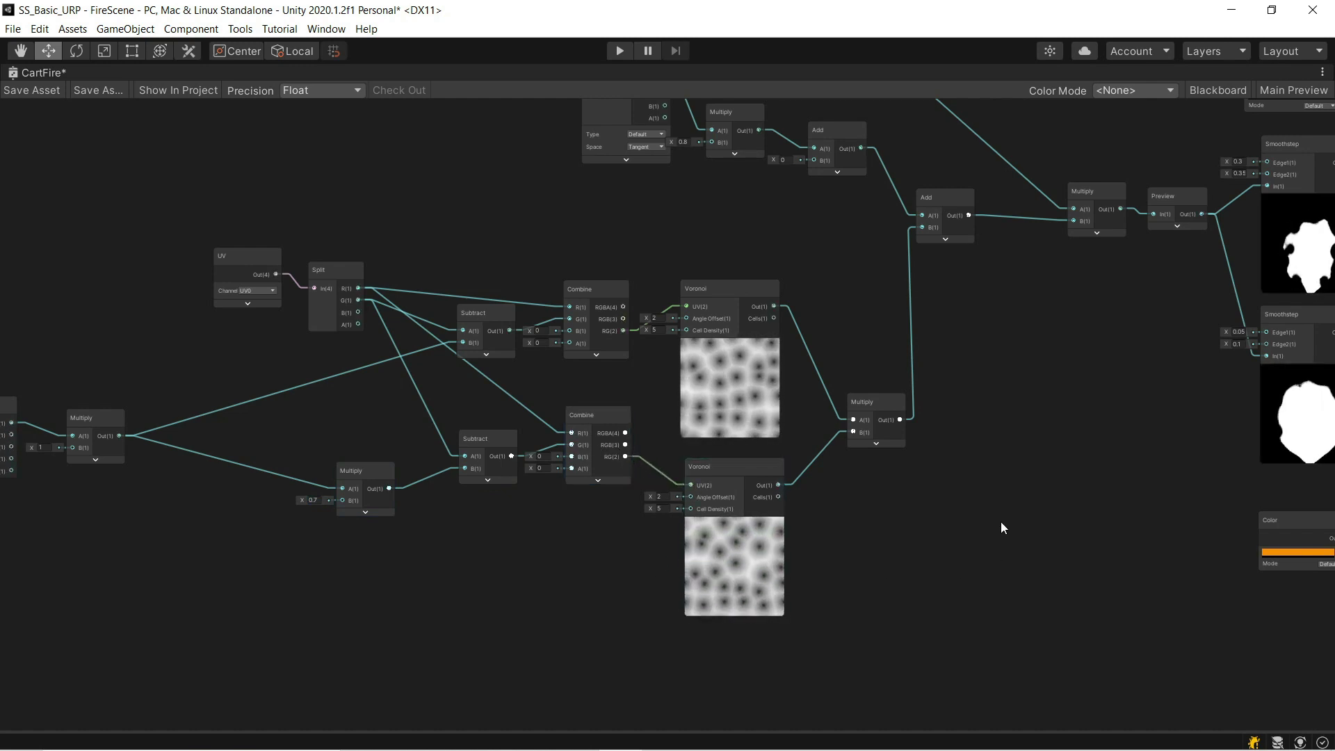
pyautogui.moveTo(1030, 515); pyautogui.dragTo(866, 535, button='middle')
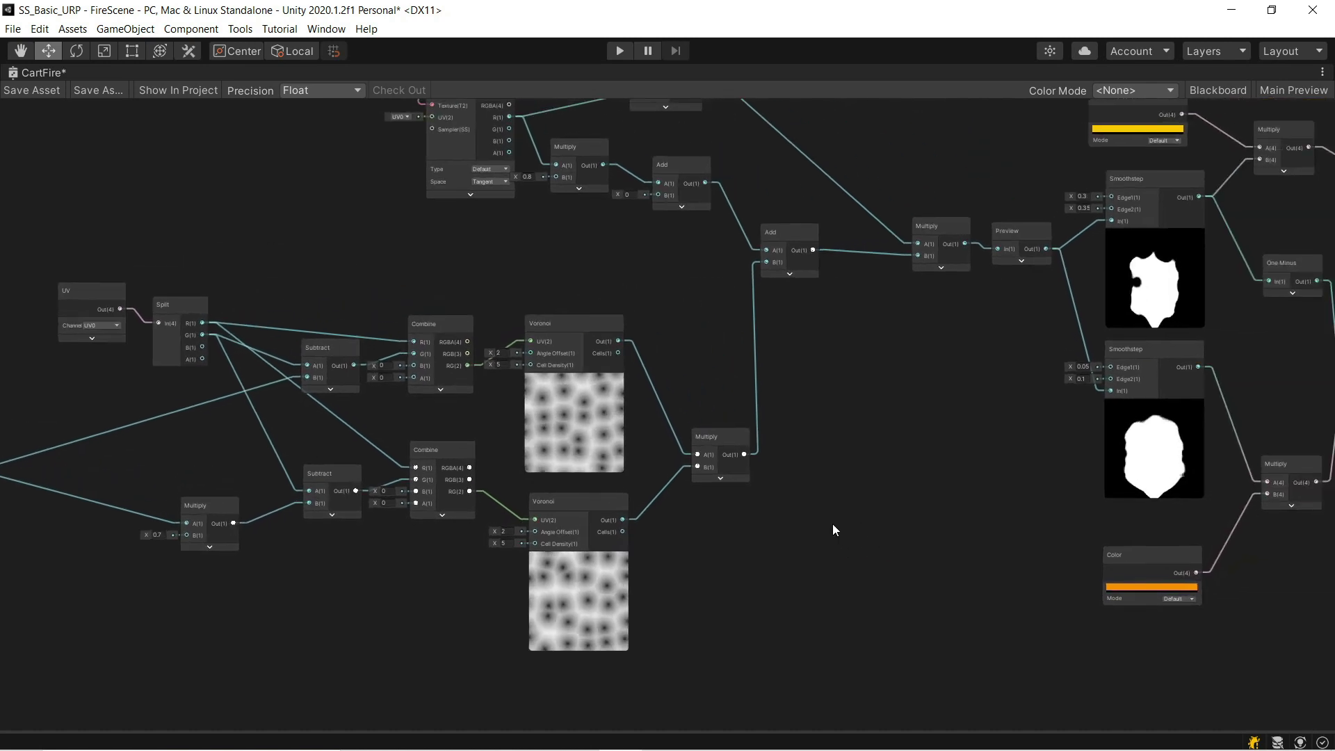
pyautogui.rightClick(52, 74)
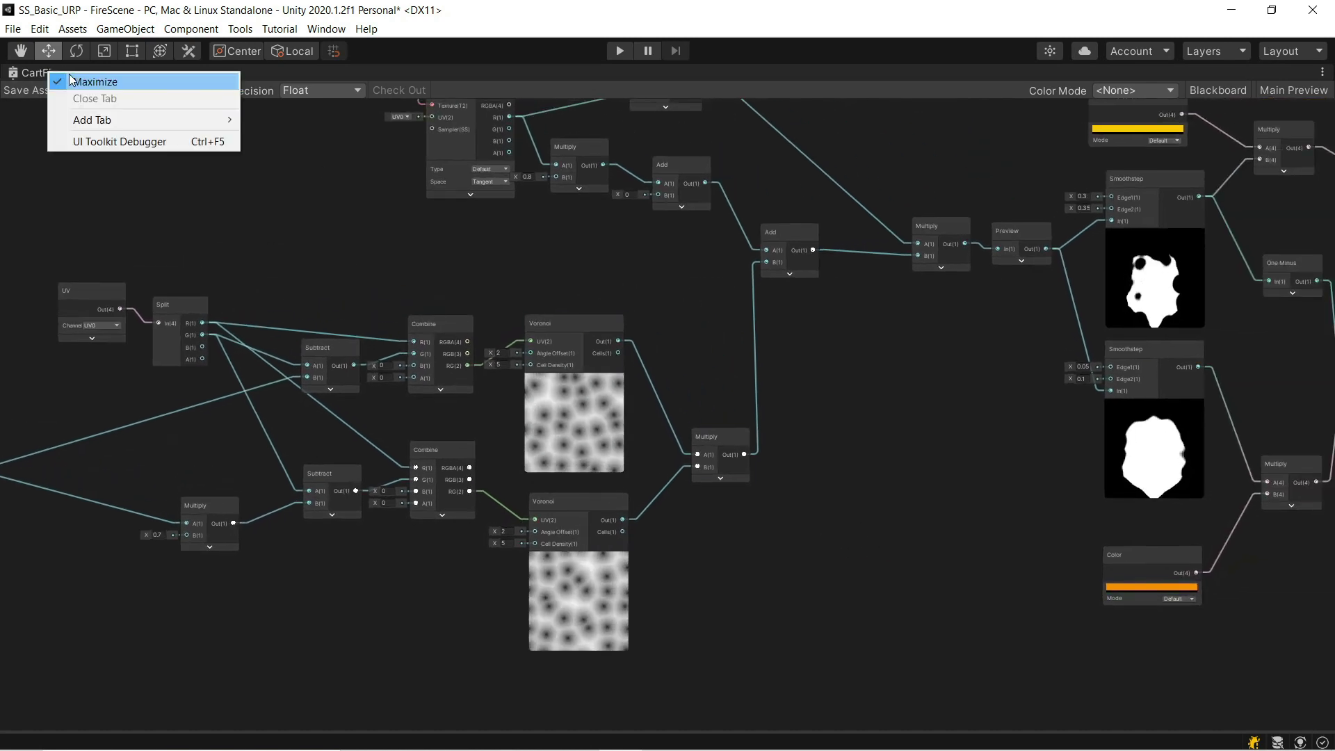
pyautogui.click(76, 81)
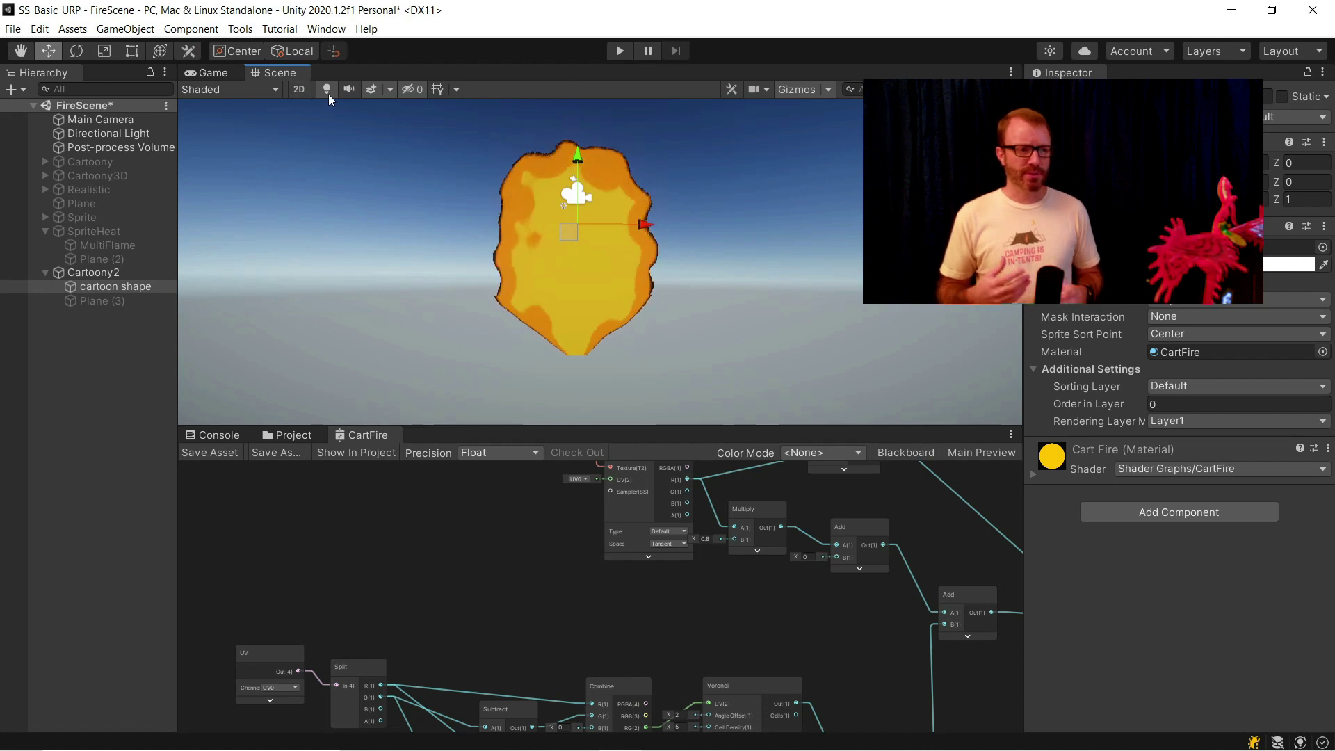
# Try an Edge2 value of 0.30 on the yellow layer's Smoothstep and save the shader.
pyautogui.click(390, 90)
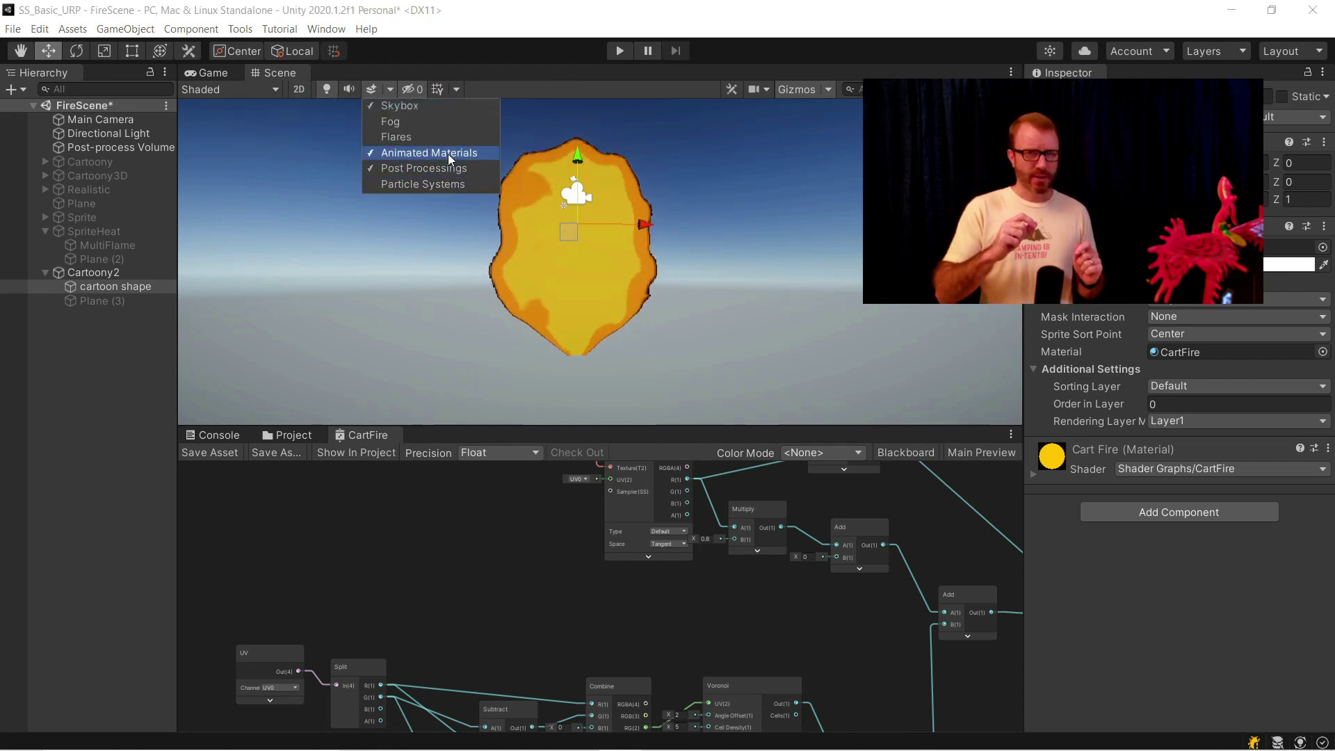
pyautogui.click(747, 245)
pyautogui.scroll(6, 519, 234)
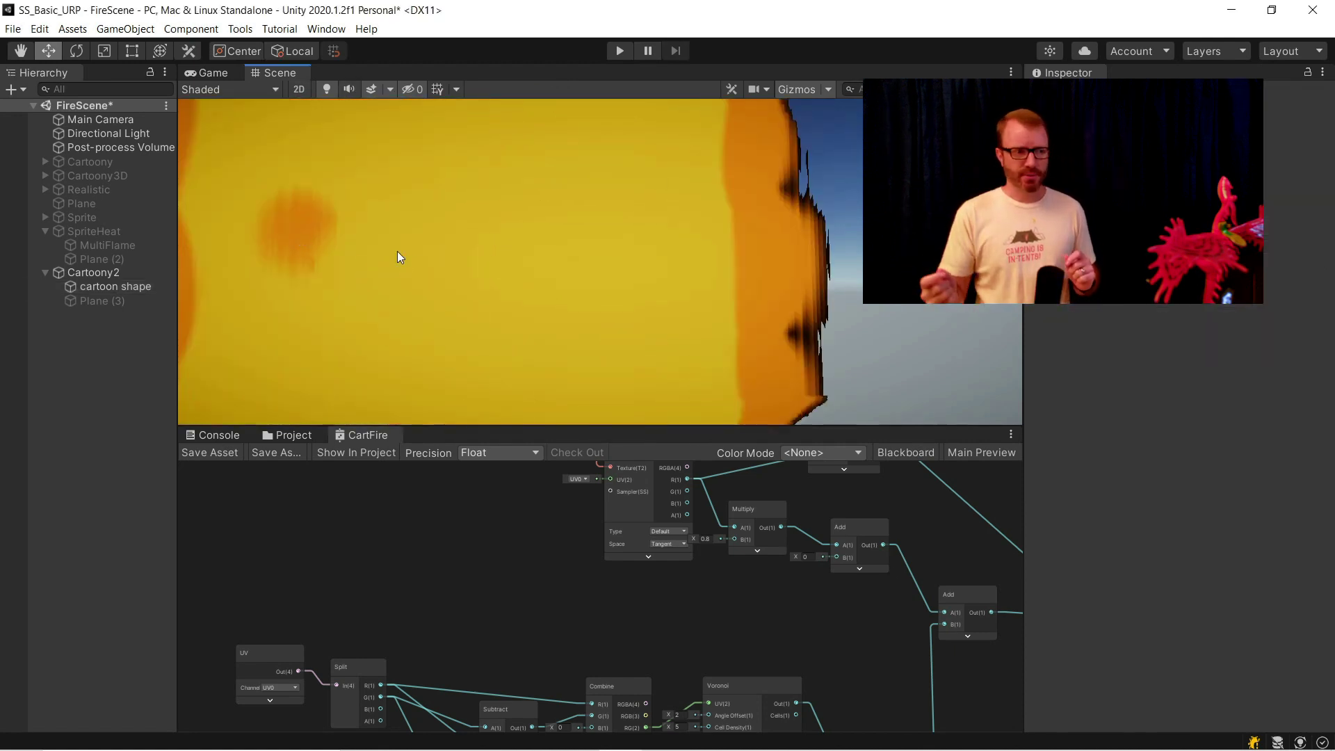
pyautogui.scroll(-5, 544, 605)
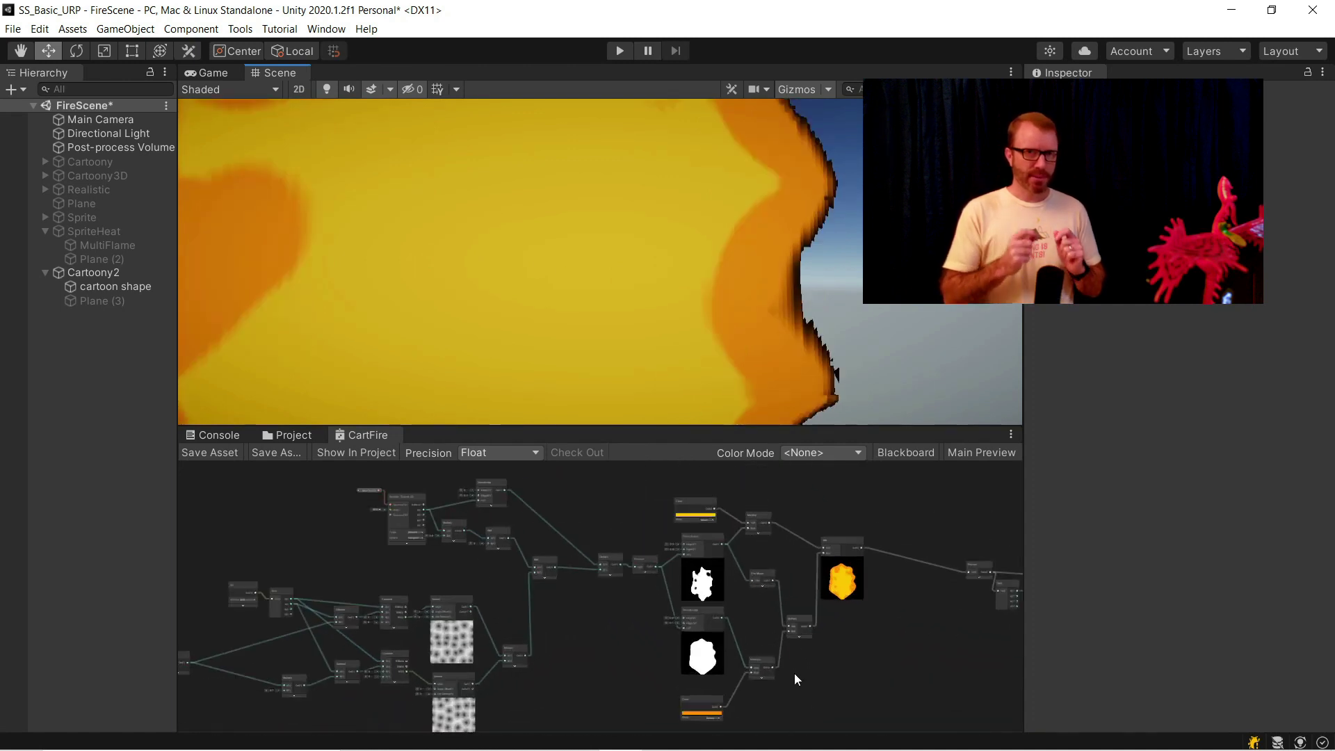
pyautogui.scroll(8, 566, 604)
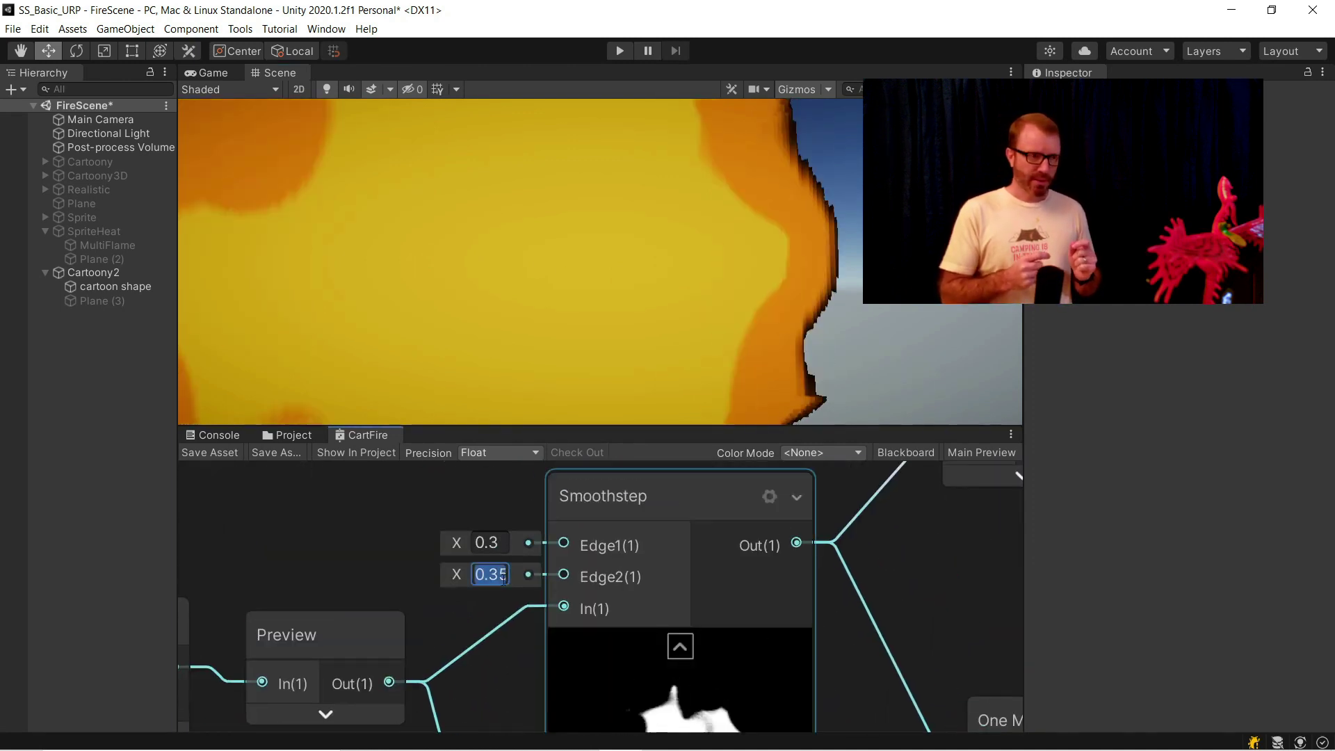
pyautogui.click(511, 574)
pyautogui.write('0')
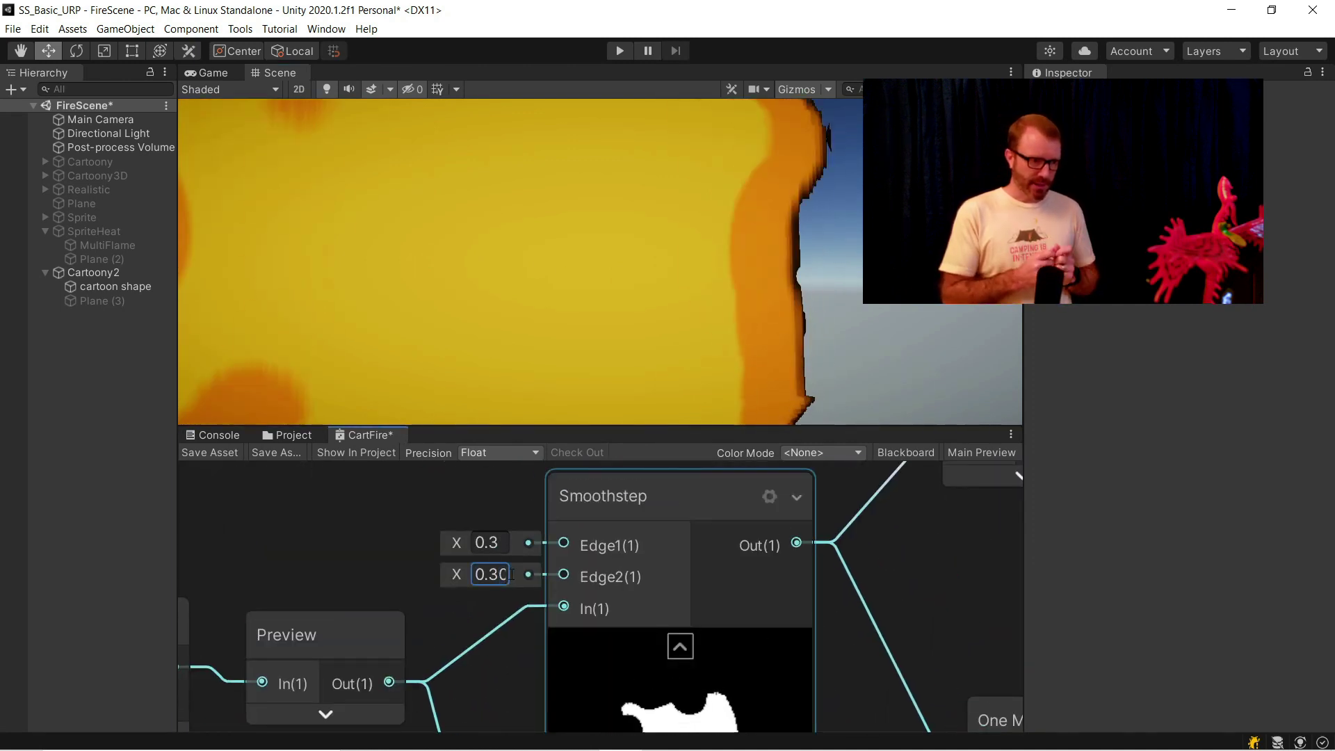
pyautogui.click(209, 453)
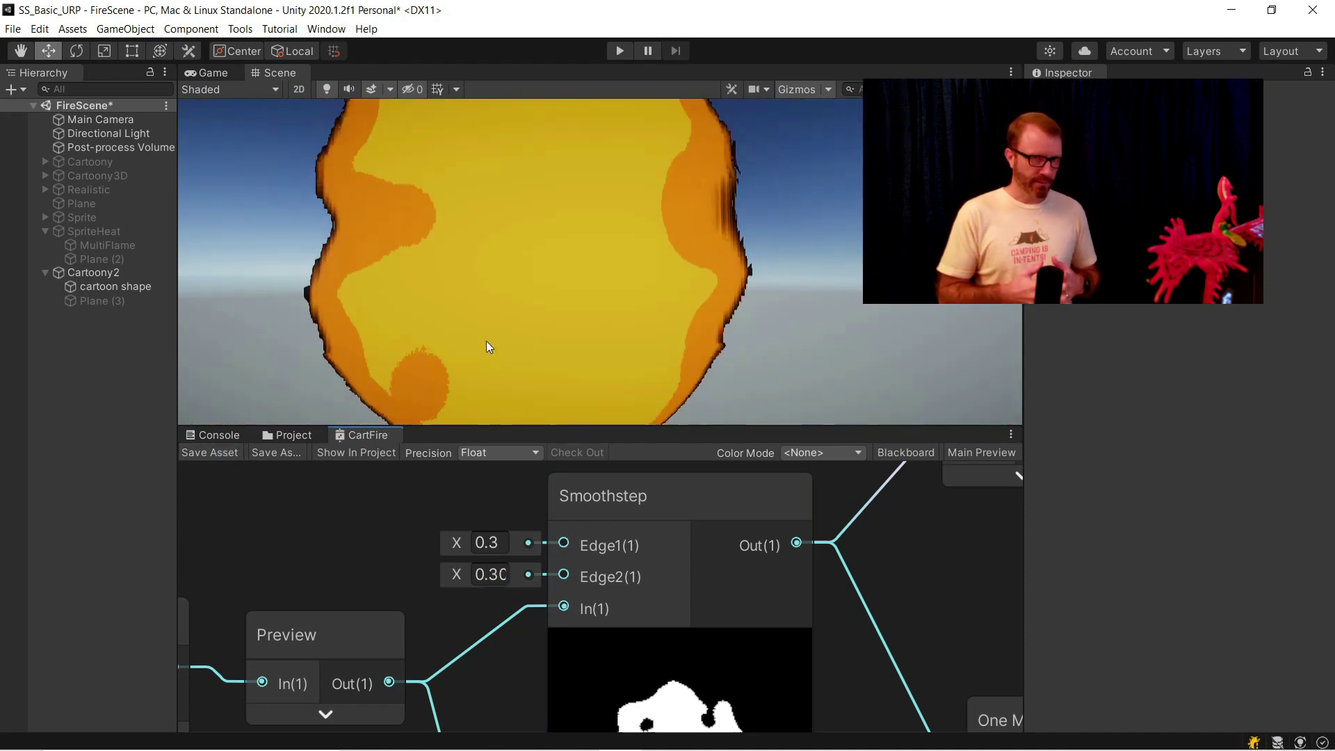
# Set the yellow layer Smoothstep's Edge2 to 0.32 and save the shader.
pyautogui.moveTo(498, 575); pyautogui.dragTo(513, 575)
pyautogui.write('2')
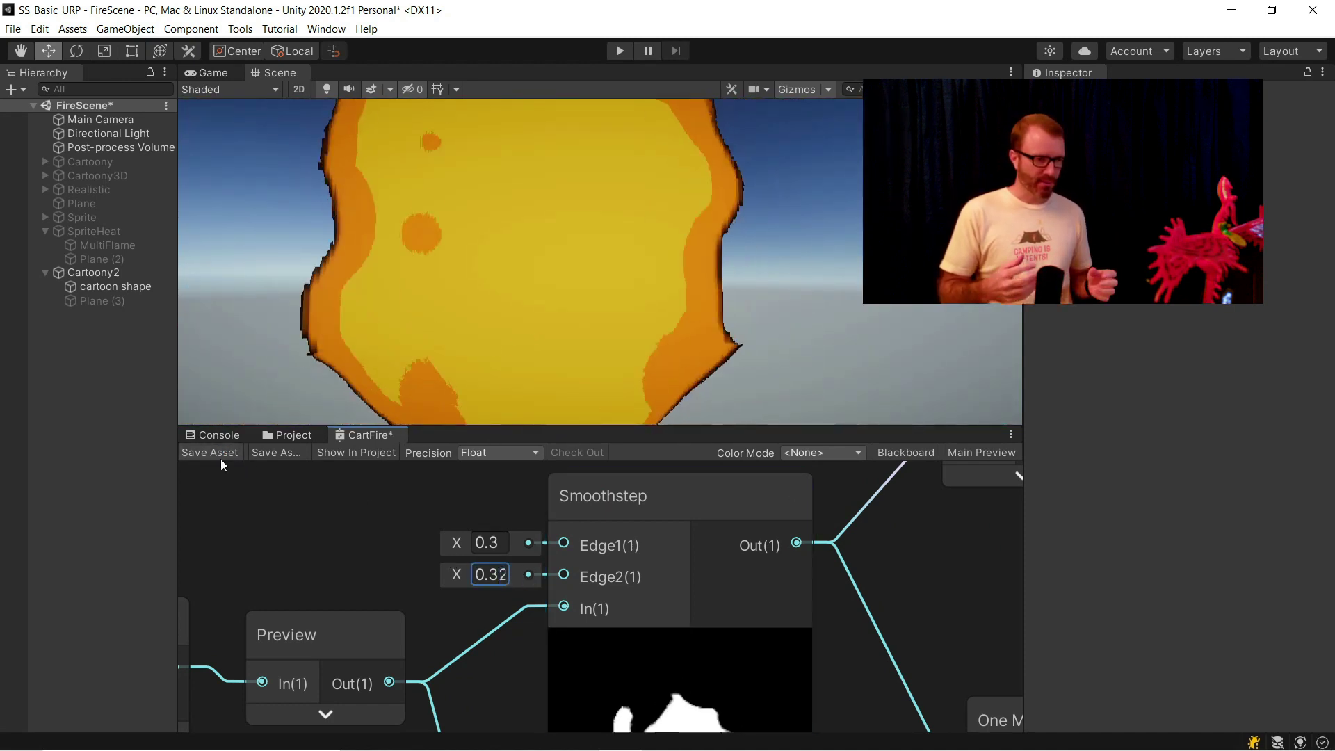
pyautogui.click(221, 459)
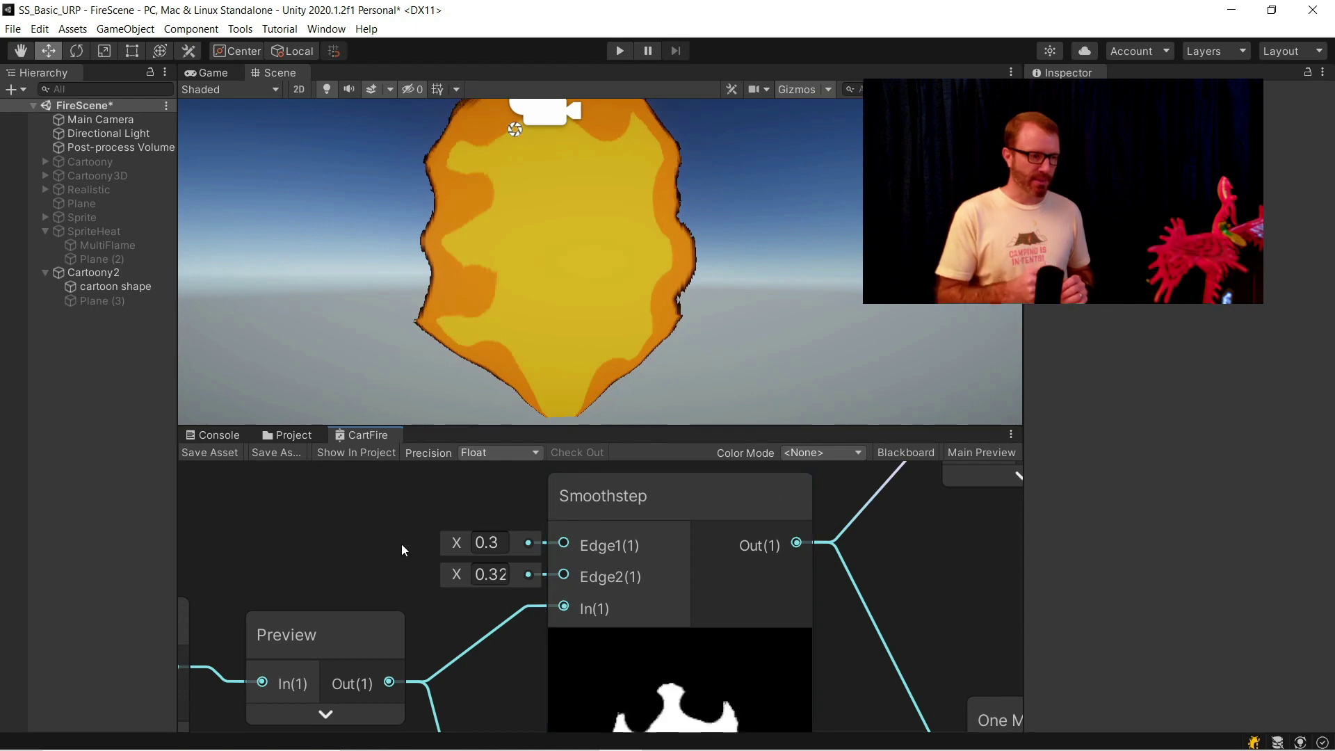
# Try Edge1 0.1 and Edge2 0.15 on the Smoothstep that feeds the Unlit Master's Alpha.
pyautogui.scroll(-8, 402, 544)
pyautogui.moveTo(687, 633); pyautogui.dragTo(503, 562, button='middle')
pyautogui.moveTo(753, 606); pyautogui.dragTo(576, 612, button='middle')
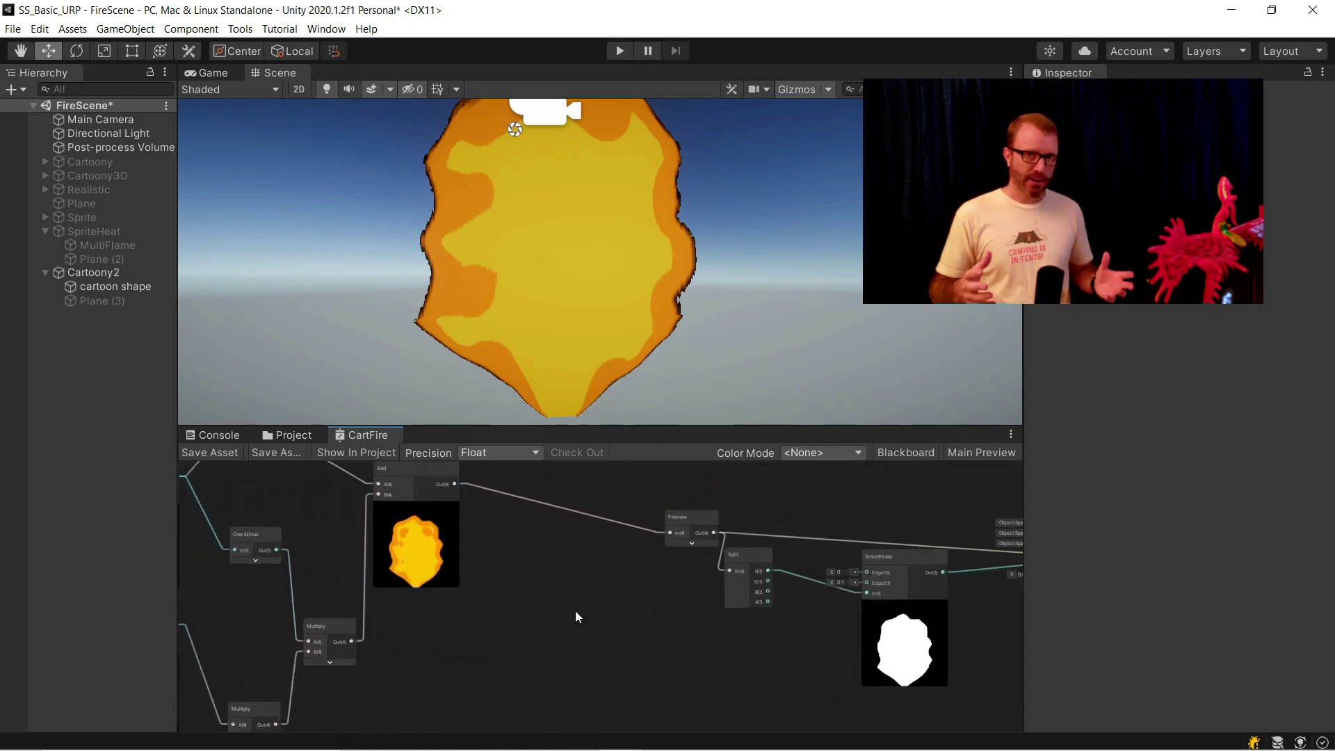
pyautogui.scroll(6, 661, 564)
pyautogui.click(584, 536)
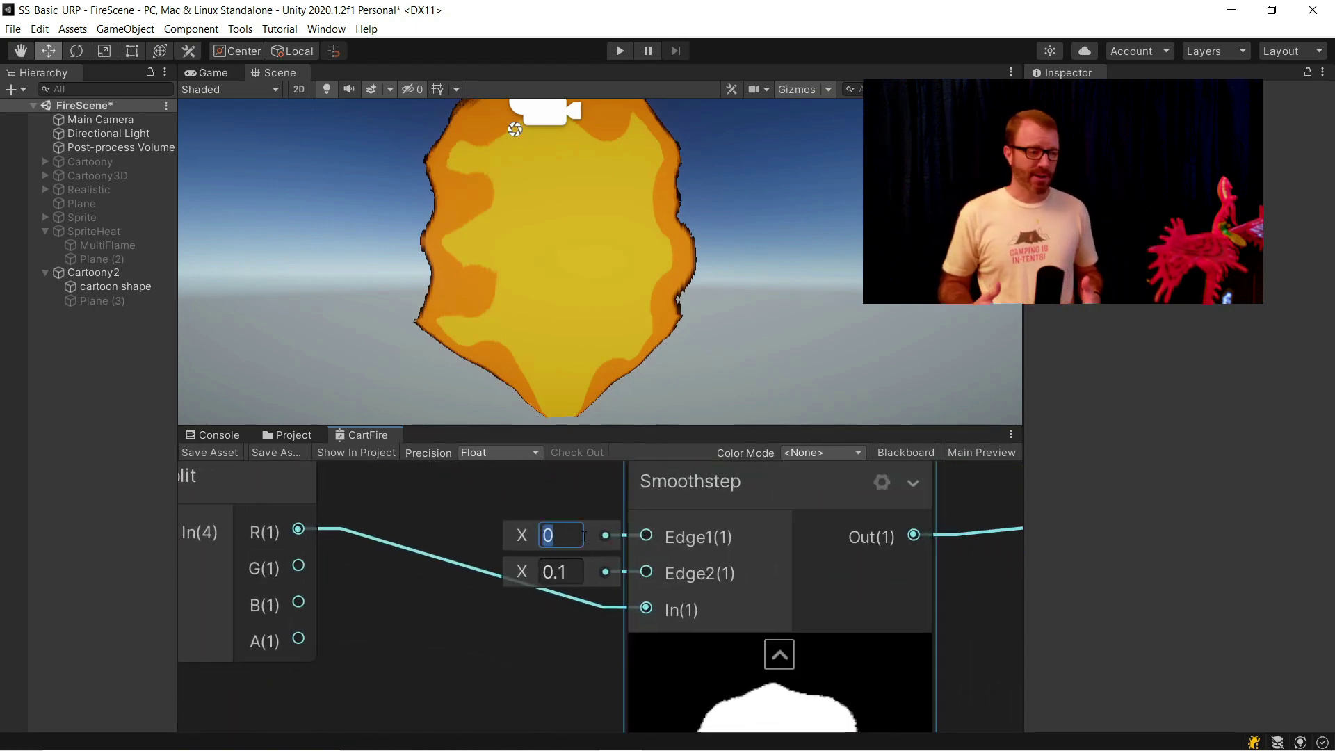
pyautogui.write('0.1')
pyautogui.press('Tab')
pyautogui.write('0.15')
pyautogui.press('Return')
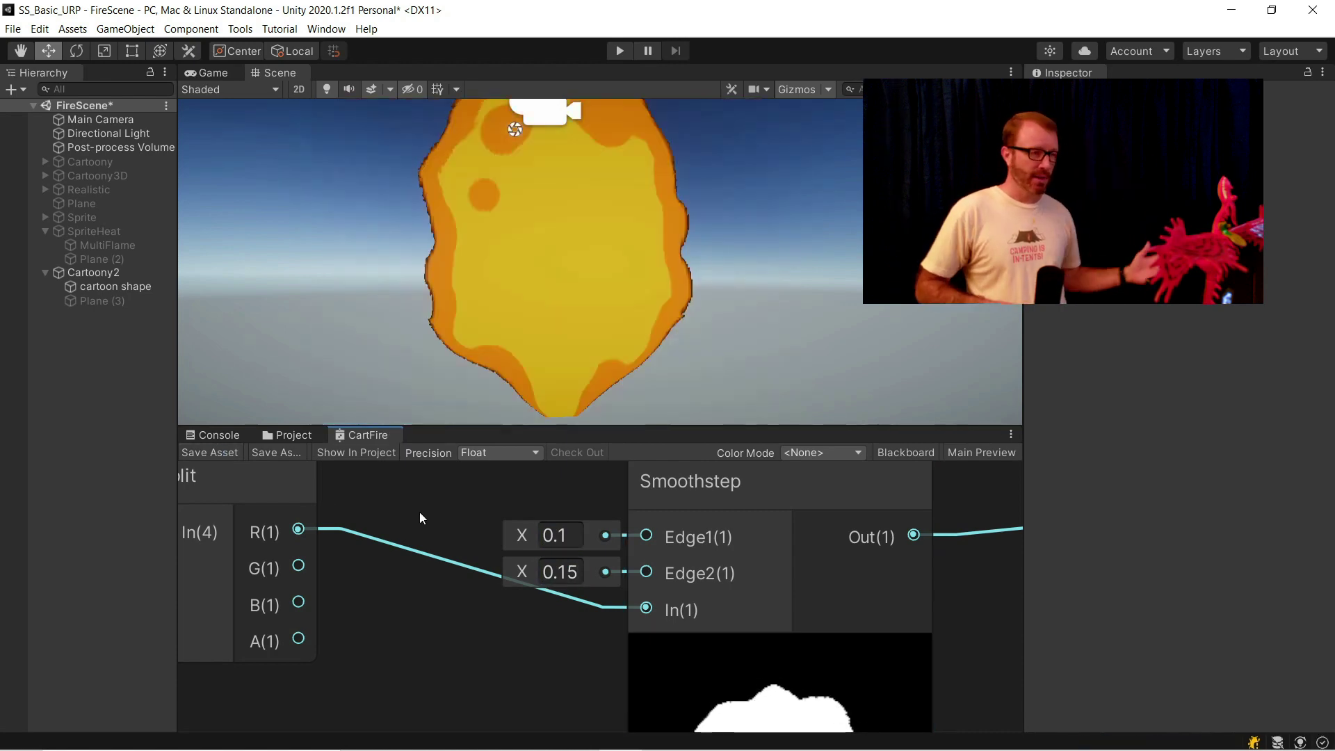
# Try slowing the animation by setting the Multiply beside the Time node to a B value of 0.1, and save.
pyautogui.click(388, 89)
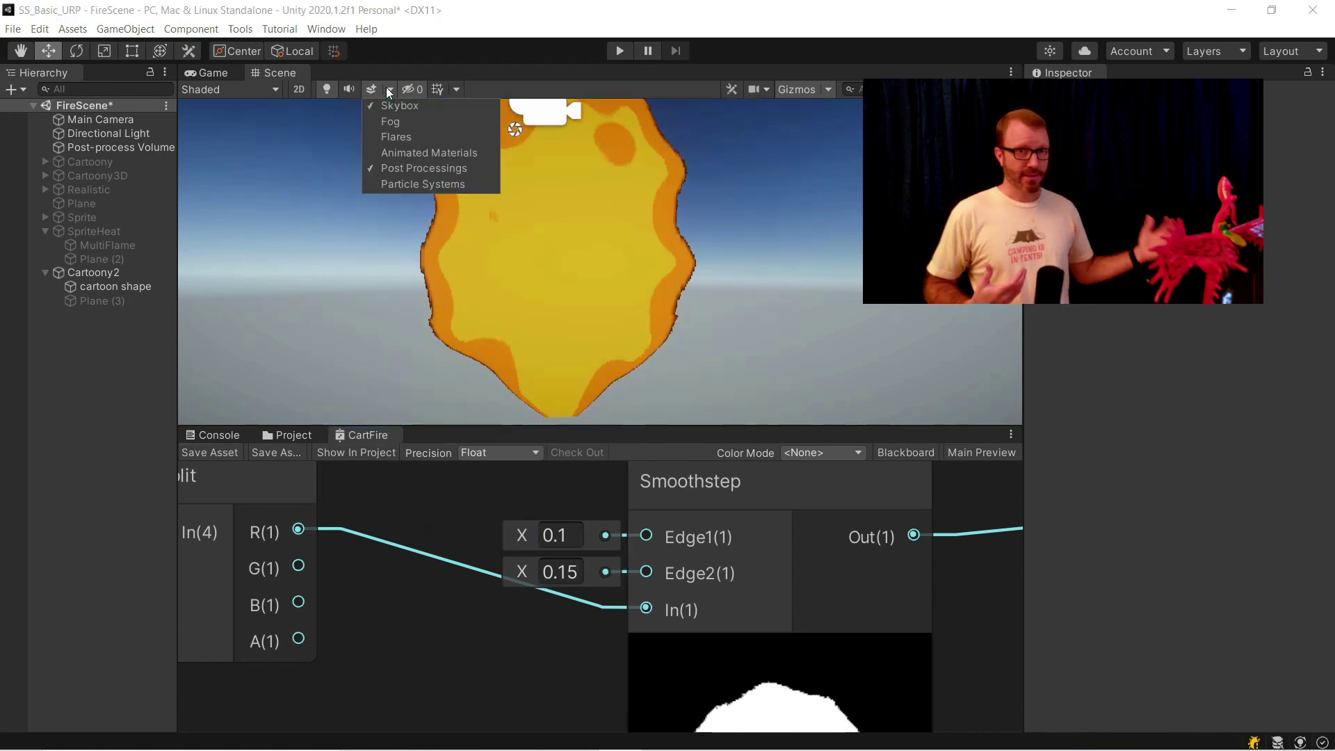
pyautogui.click(456, 574)
pyautogui.scroll(-10, 605, 556)
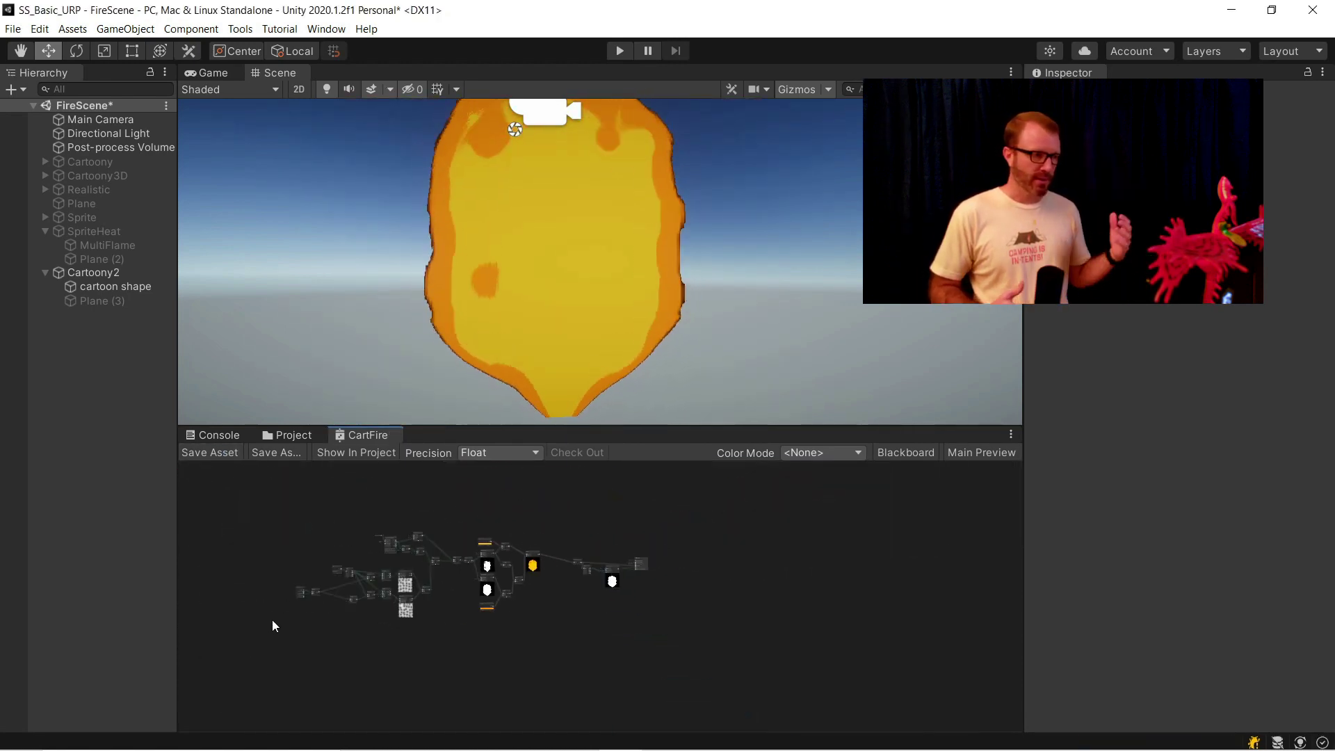
pyautogui.scroll(10, 311, 586)
pyautogui.click(424, 624)
pyautogui.write('0.1')
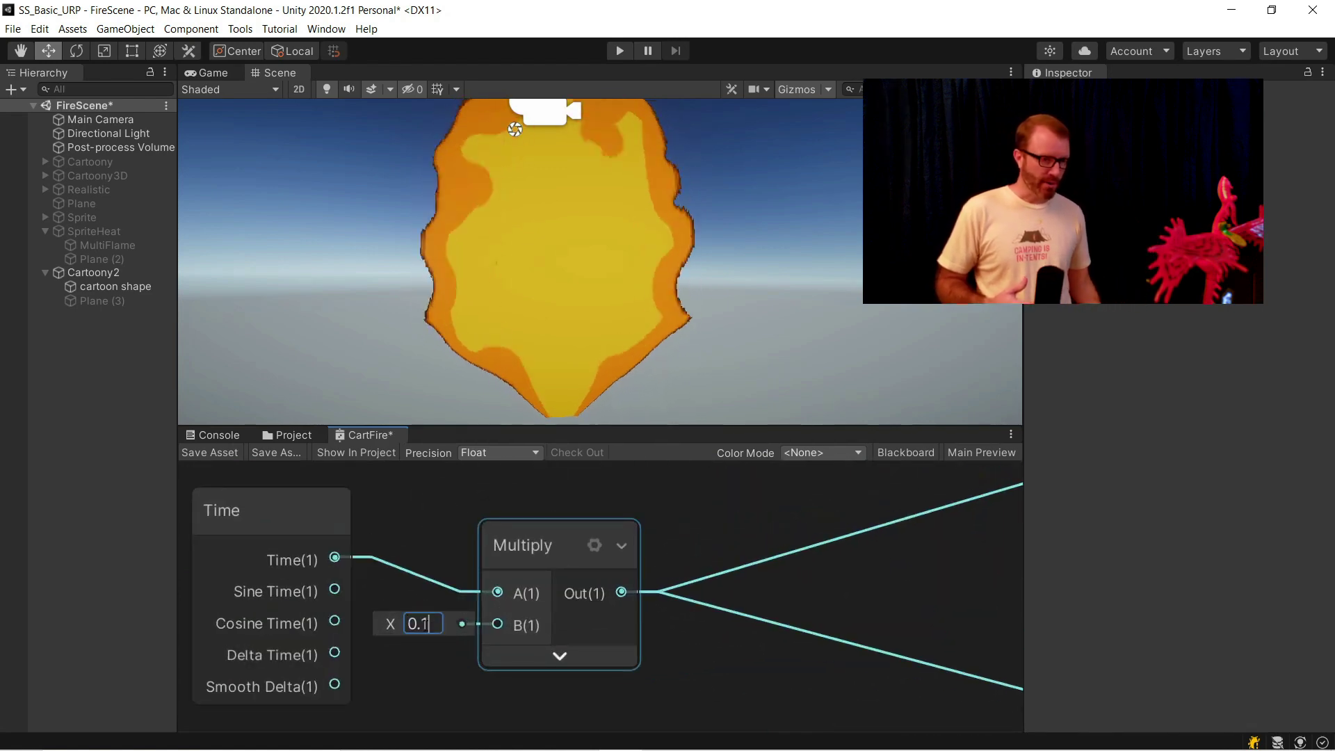
pyautogui.click(228, 452)
# Try Edge1 0 and Edge2 0.1 on the alpha Smoothstep and save the shader.
pyautogui.scroll(-10, 349, 566)
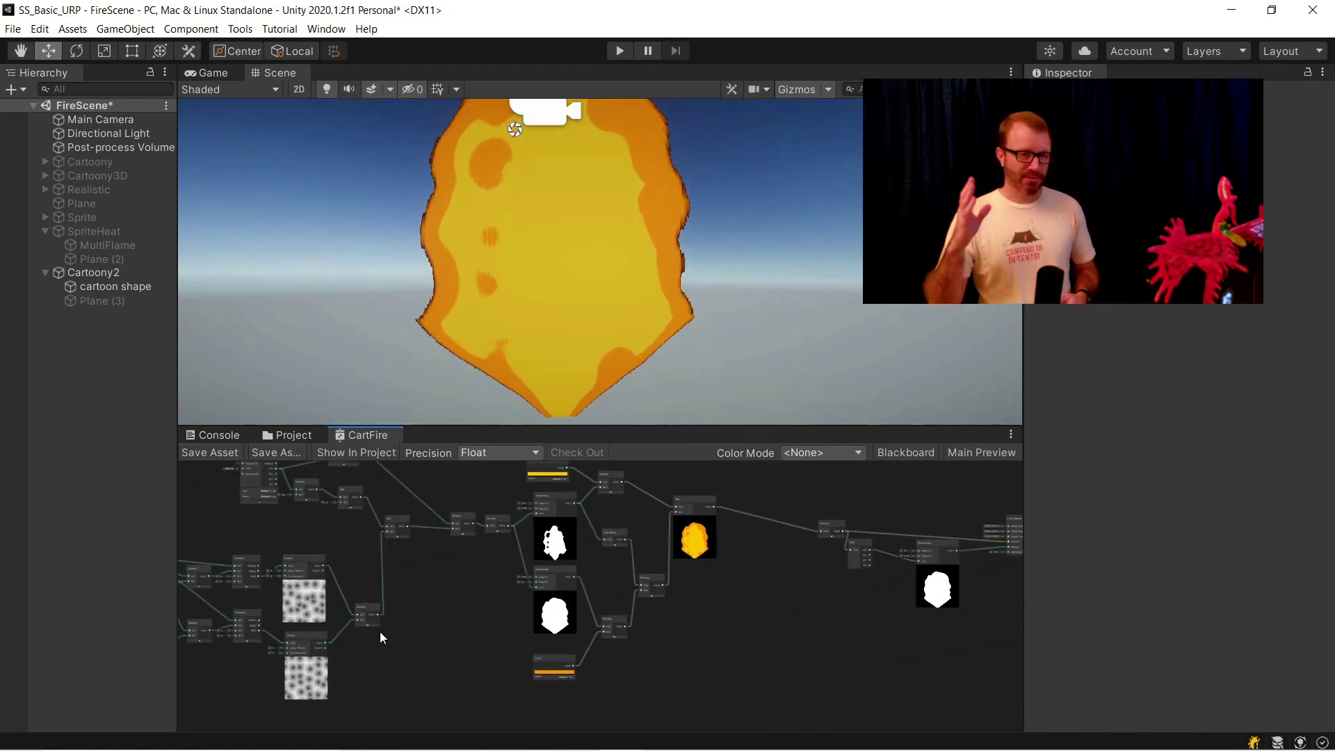
pyautogui.moveTo(919, 560); pyautogui.dragTo(631, 563, button='middle')
pyautogui.scroll(14, 632, 562)
pyautogui.click(557, 482)
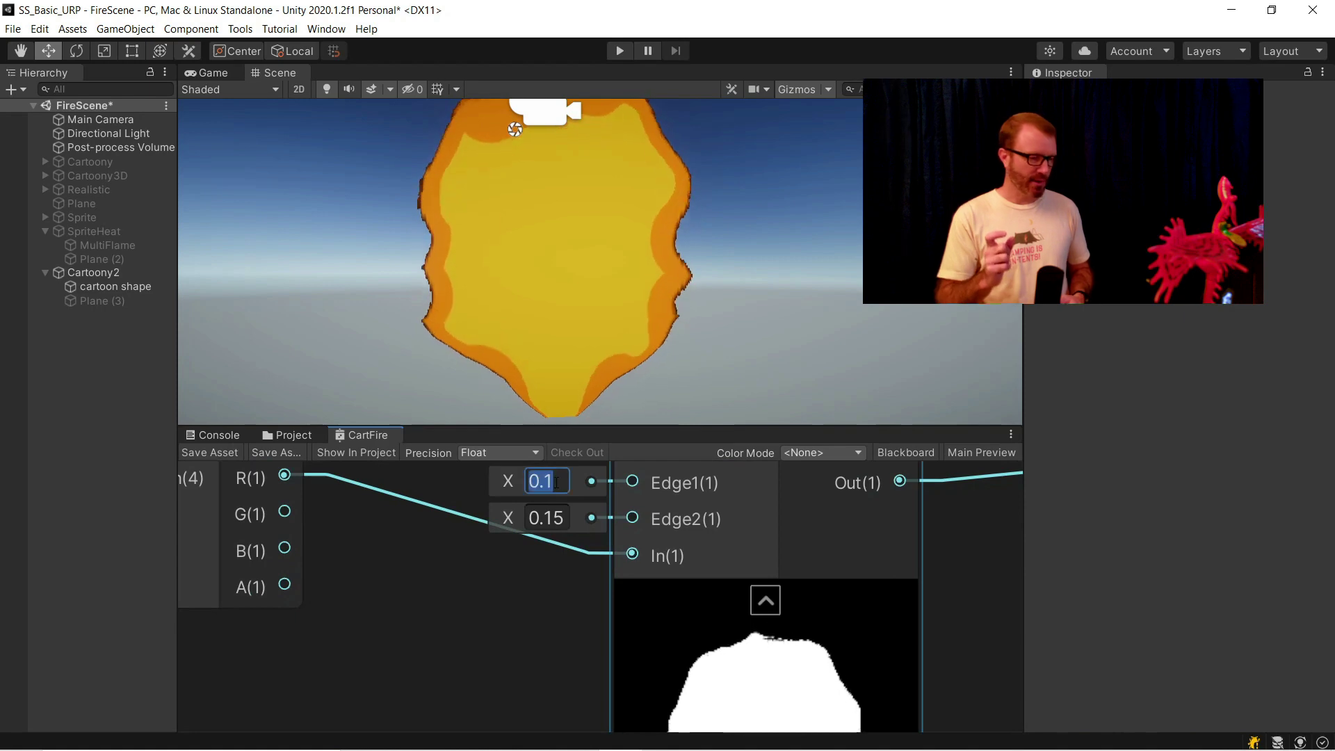
pyautogui.write('0')
pyautogui.press('Tab')
pyautogui.write('0.1')
pyautogui.press('Return')
pyautogui.click(209, 452)
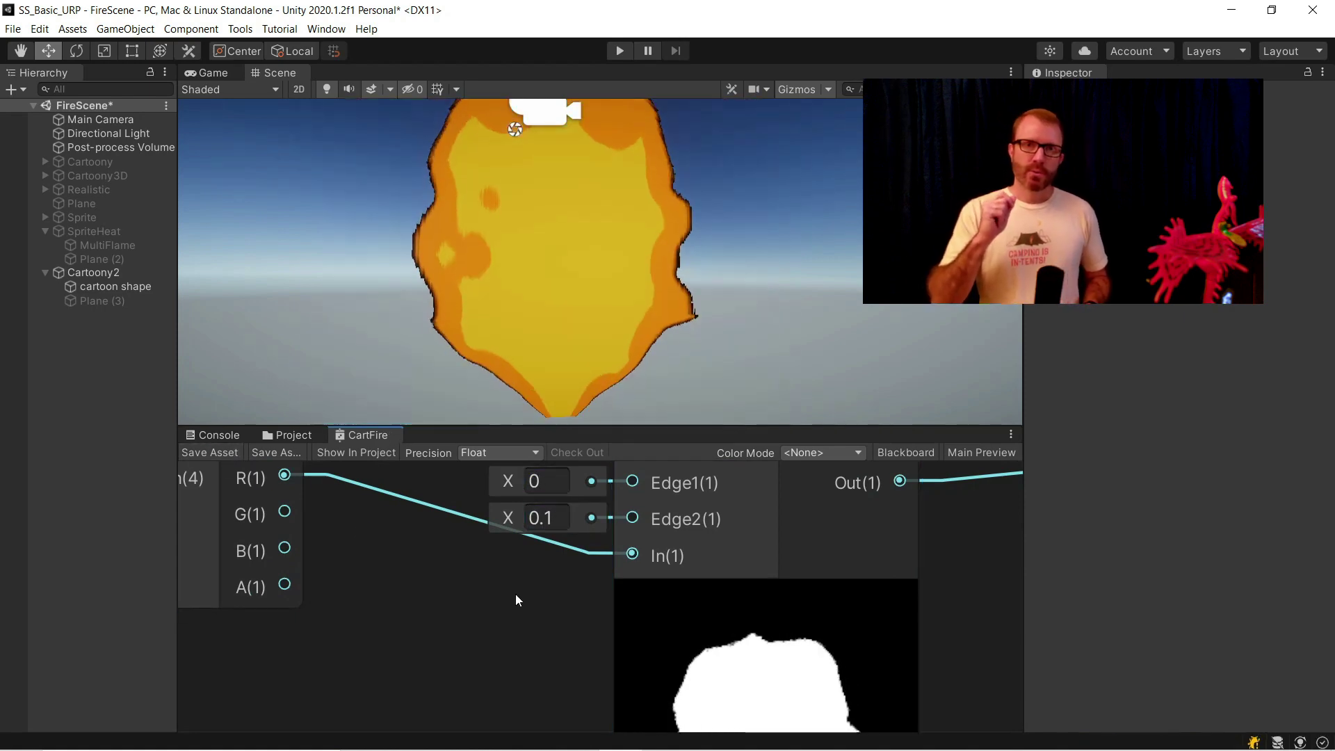
# Set the alpha Smoothstep to Edge1 0.5 and Edge2 0.6, and save the shader.
pyautogui.click(562, 488)
pyautogui.write('0.5')
pyautogui.press('Tab')
pyautogui.write('0.')
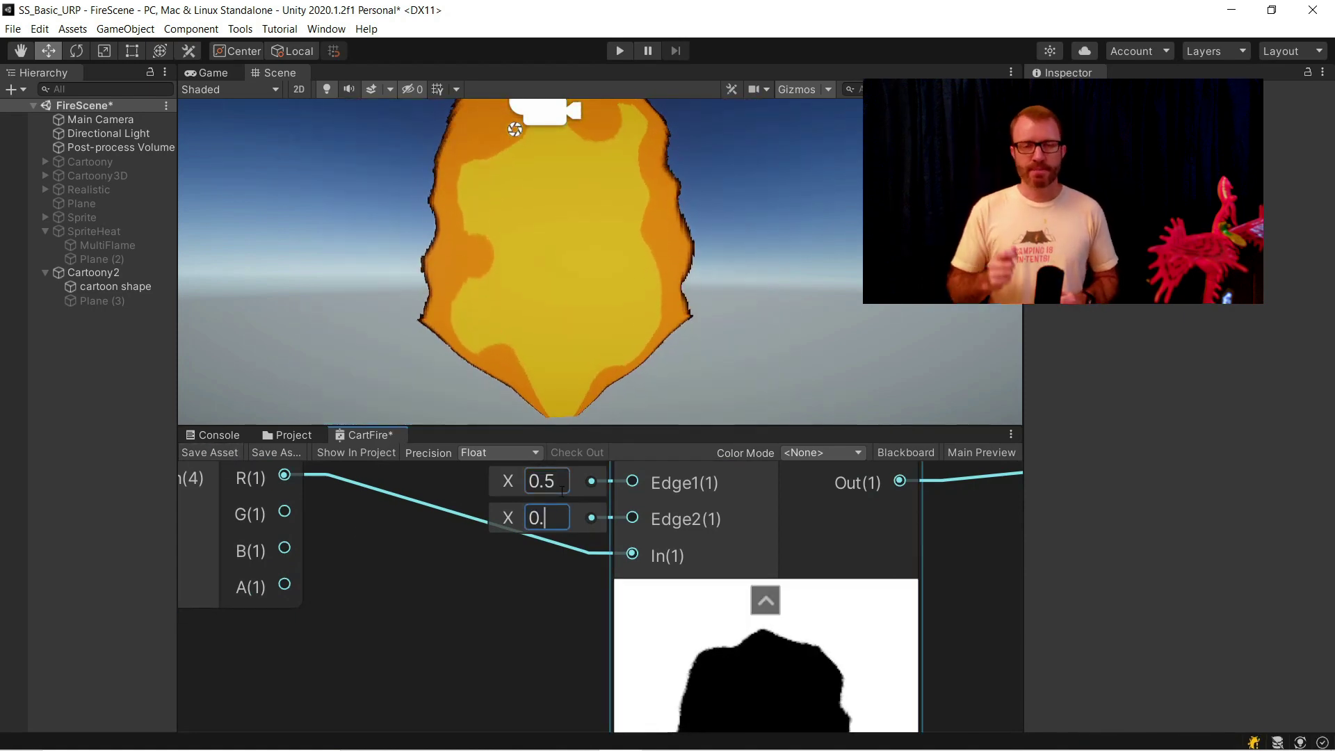
pyautogui.write('6')
pyautogui.click(204, 450)
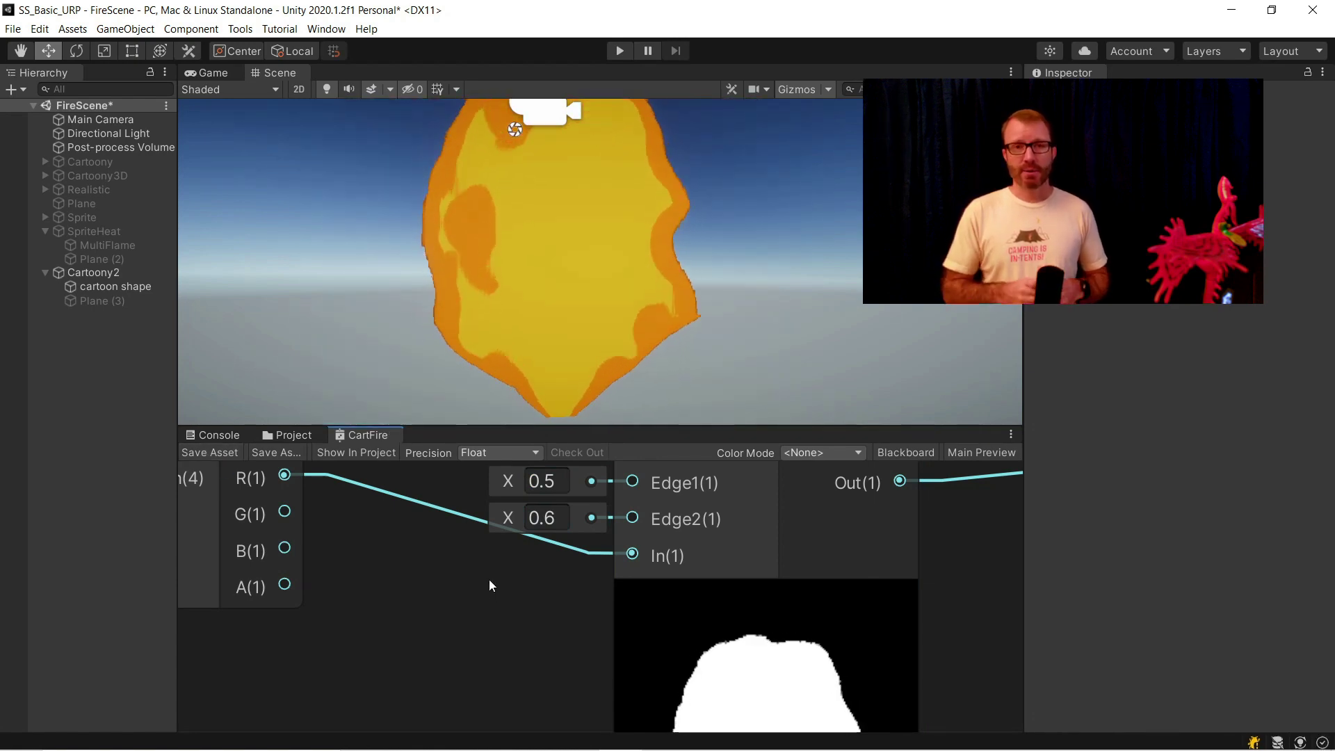
# Examine the flame colours in the Preview node ahead of the Split and the overall flame shape in the scene.
pyautogui.scroll(-7, 489, 578)
pyautogui.moveTo(282, 480); pyautogui.dragTo(423, 540, button='middle')
pyautogui.click(458, 562)
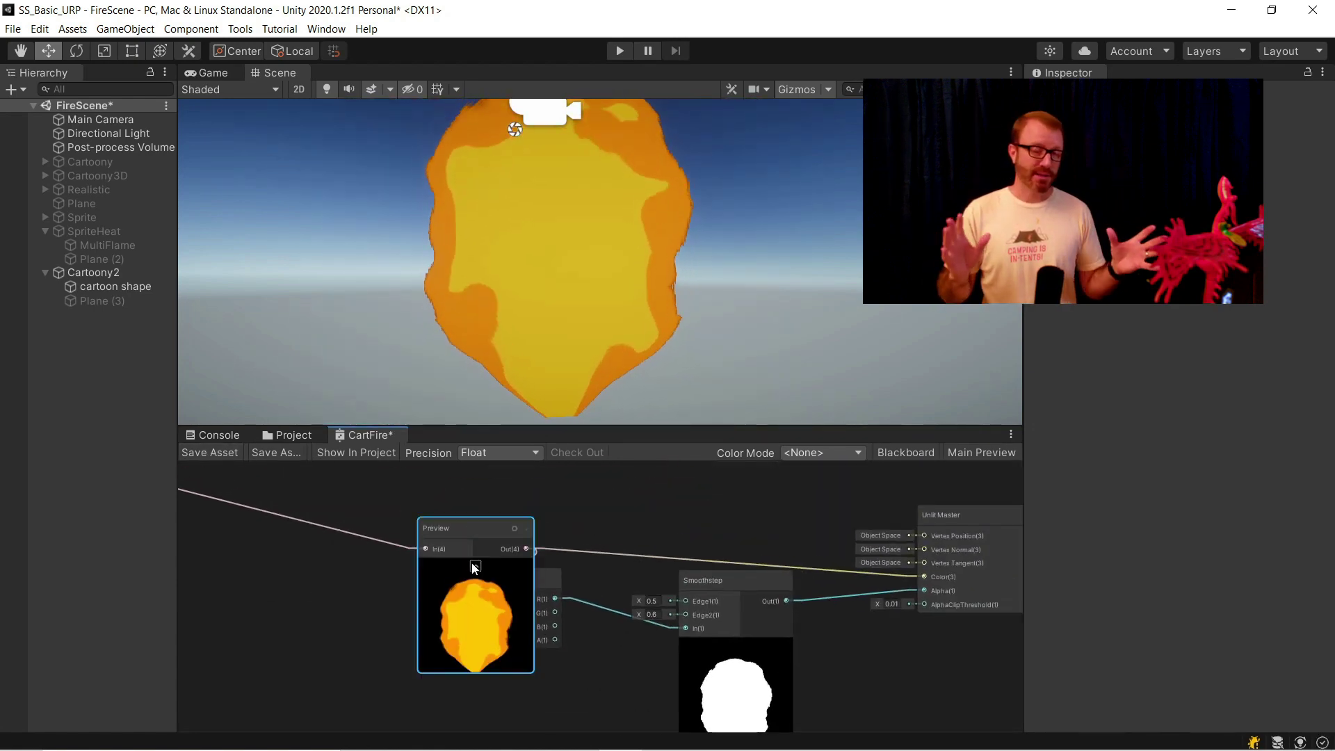
pyautogui.click(474, 566)
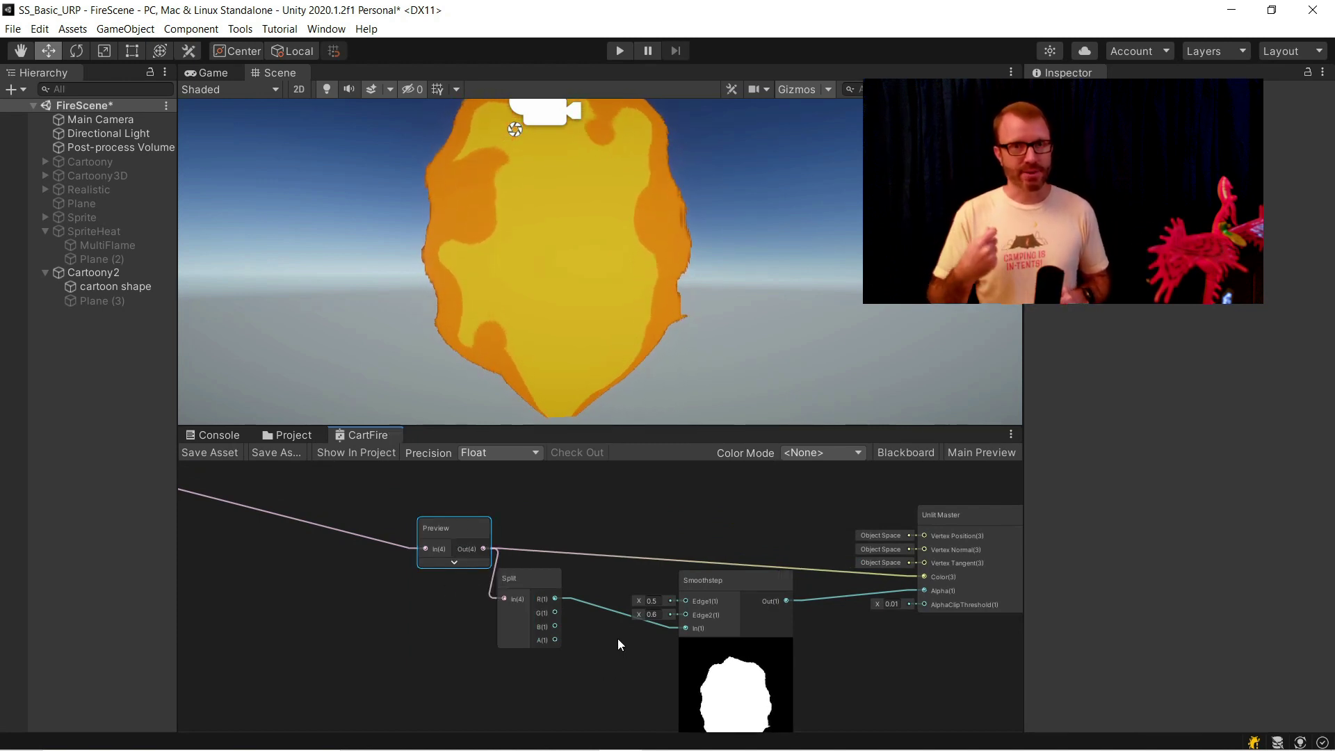
pyautogui.scroll(-2, 629, 636)
pyautogui.scroll(-2, 626, 262)
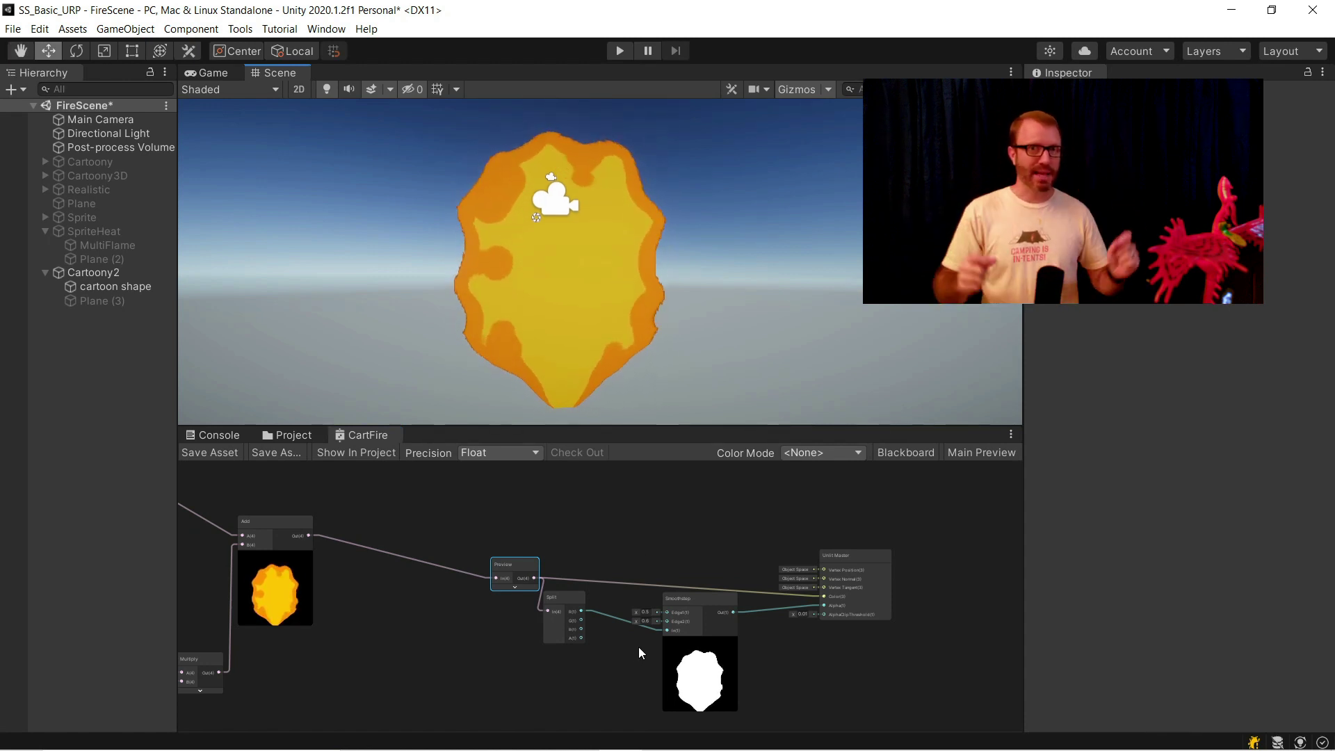
# Set the B value of the Multiply beside the Time node to 1 and save the shader.
pyautogui.scroll(-3, 643, 645)
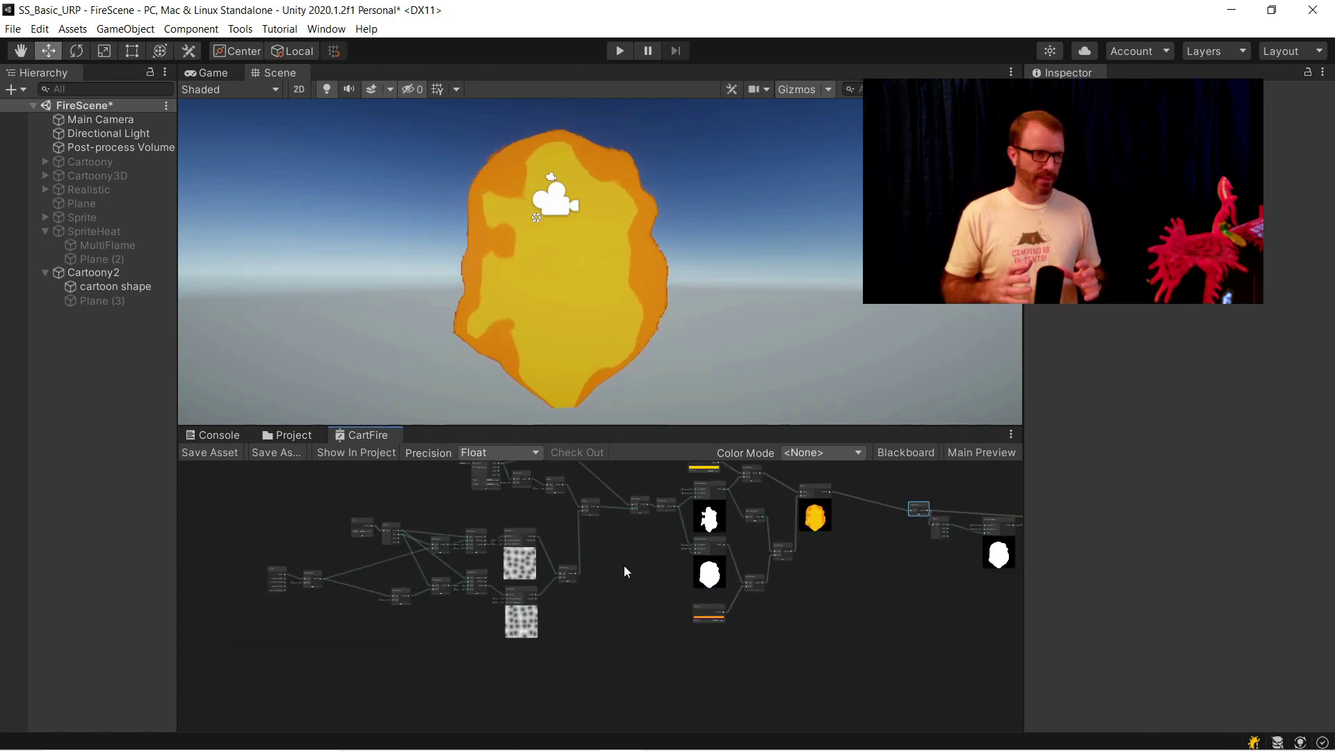
pyautogui.moveTo(297, 595); pyautogui.dragTo(470, 570, button='middle')
pyautogui.scroll(10, 468, 561)
pyautogui.click(471, 561)
pyautogui.write('1')
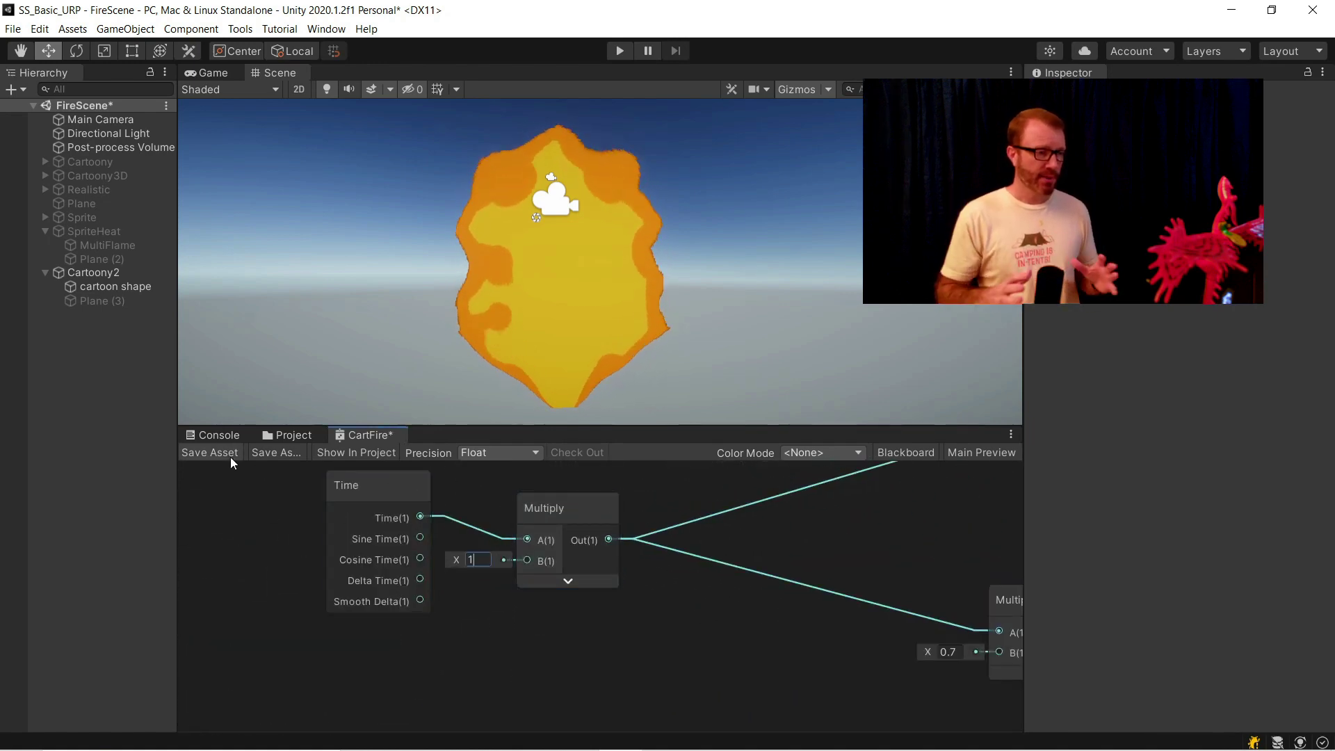
pyautogui.click(231, 463)
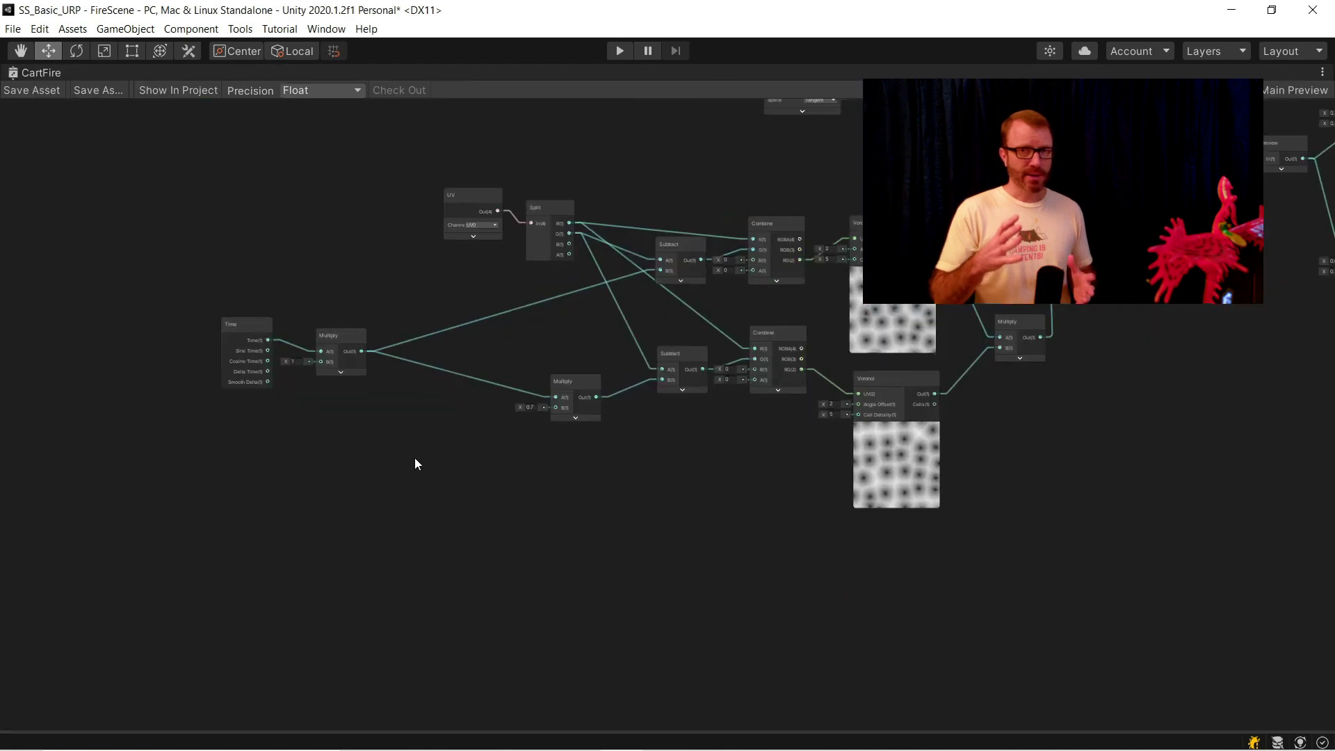
# Maximize the graph and add a Multiply node fed by the output of the Multiply beside the Time node.
pyautogui.scroll(3, 415, 430)
pyautogui.moveTo(414, 423); pyautogui.dragTo(353, 418, button='middle')
pyautogui.moveTo(239, 403); pyautogui.dragTo(36, 238)
pyautogui.moveTo(239, 297); pyautogui.dragTo(210, 350)
pyautogui.write('mul')
pyautogui.press('Return')
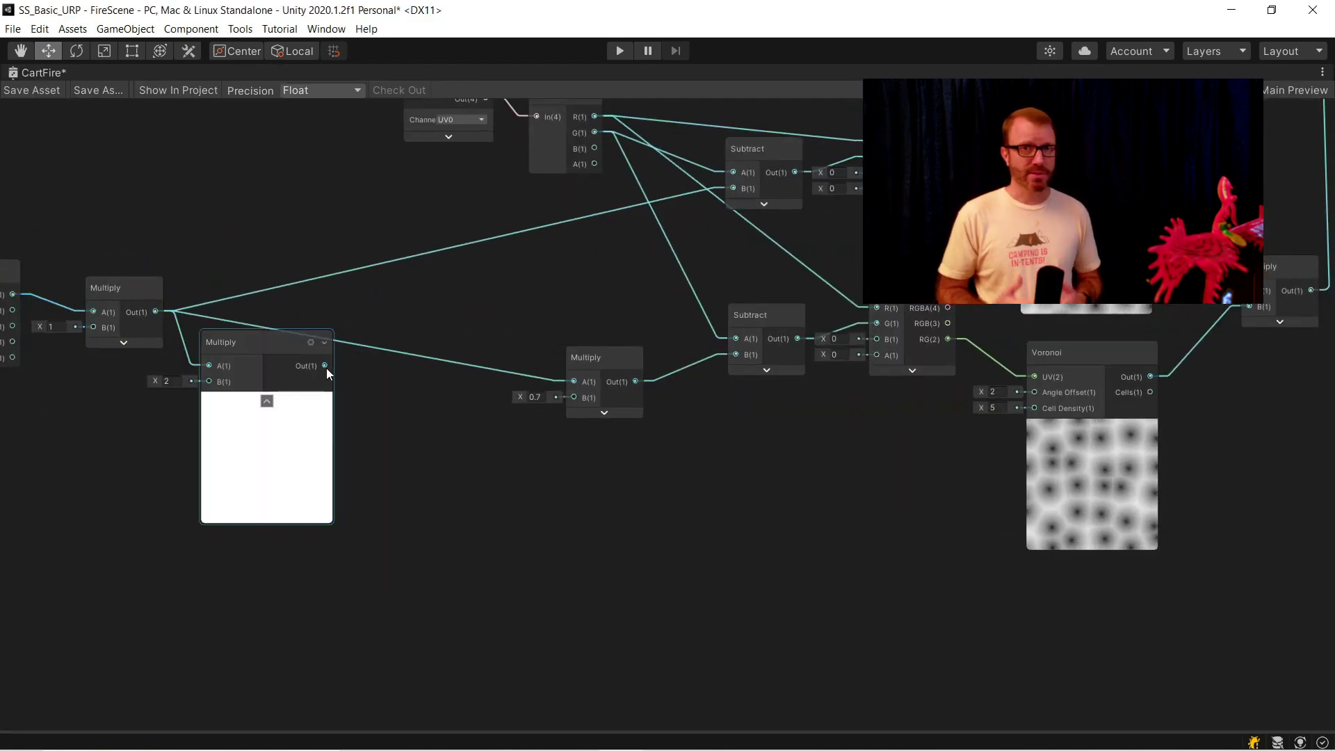
# Chain a Floor node and a Divide node after the new Multiply, and collapse their previews.
pyautogui.moveTo(325, 366); pyautogui.dragTo(418, 416)
pyautogui.write('floor')
pyautogui.press('Return')
pyautogui.press('space')
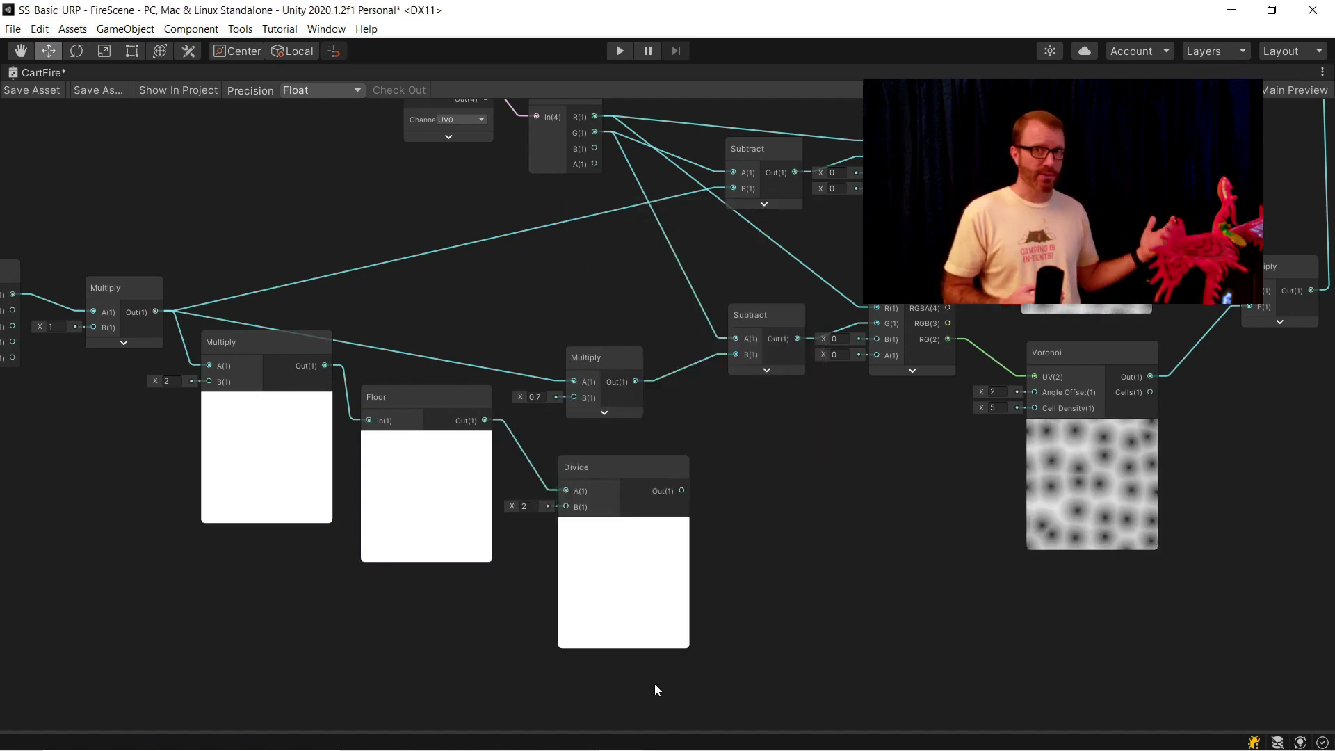
pyautogui.click(626, 527)
# Add a Vector 1 node with value 10 and connect it to the B inputs of the new Multiply and the Divide.
pyautogui.press('space')
pyautogui.write('vect')
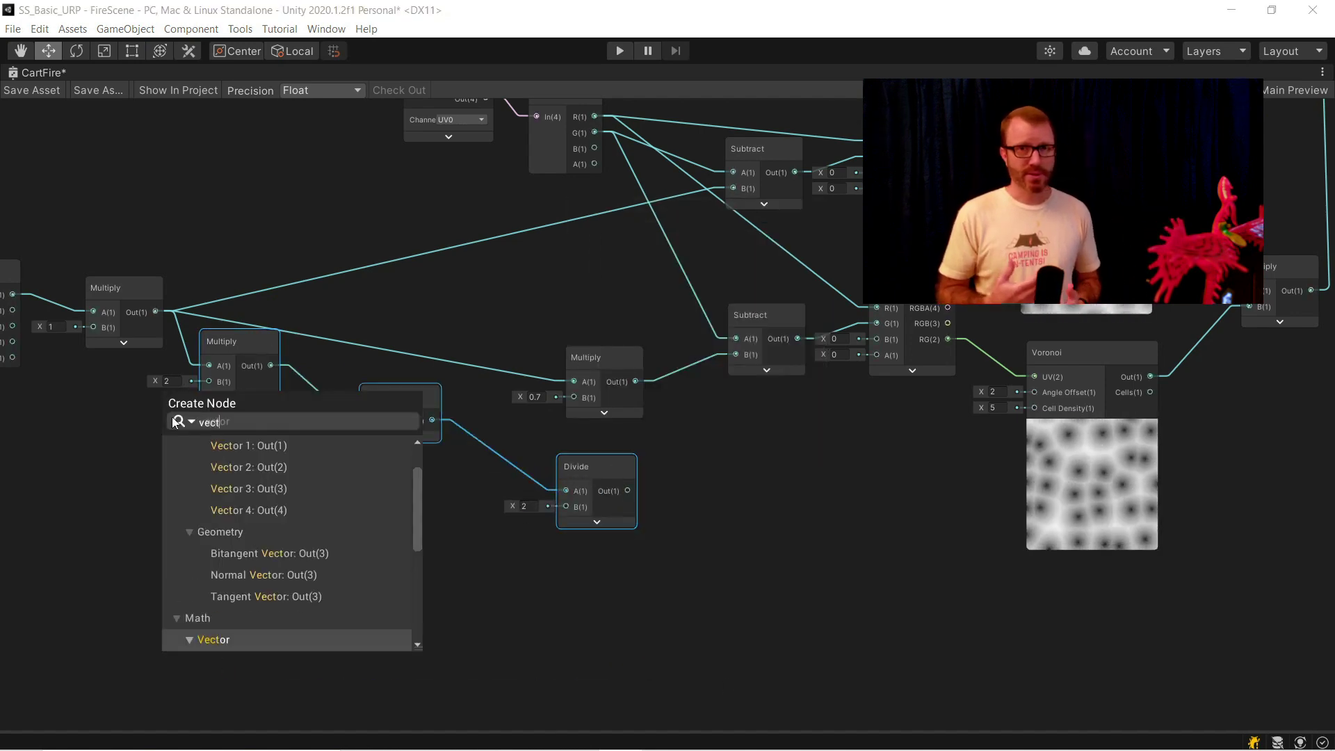
pyautogui.doubleClick(211, 446)
pyautogui.write('10')
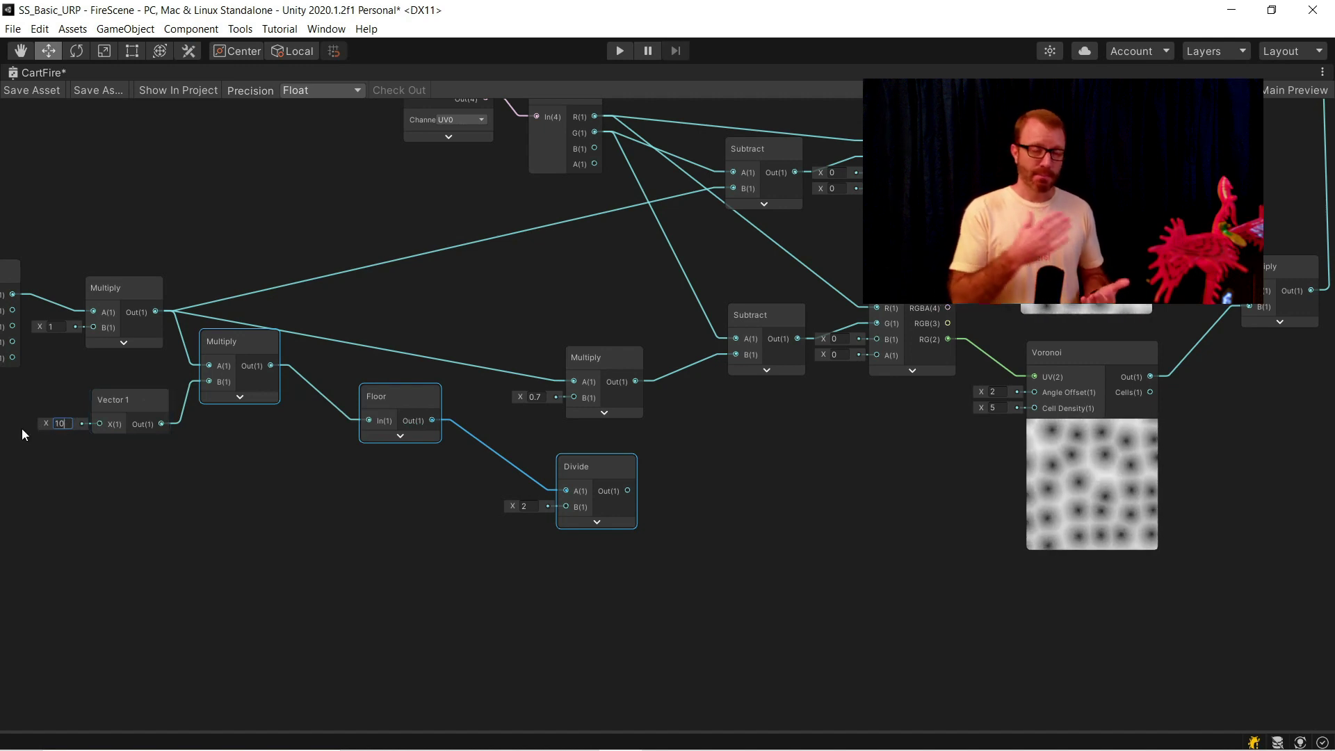
pyautogui.moveTo(162, 424); pyautogui.dragTo(566, 506)
# Arrange the new Multiply, Floor and Divide nodes in a compact row beside the Vector 1 node.
pyautogui.moveTo(565, 454); pyautogui.dragTo(532, 451)
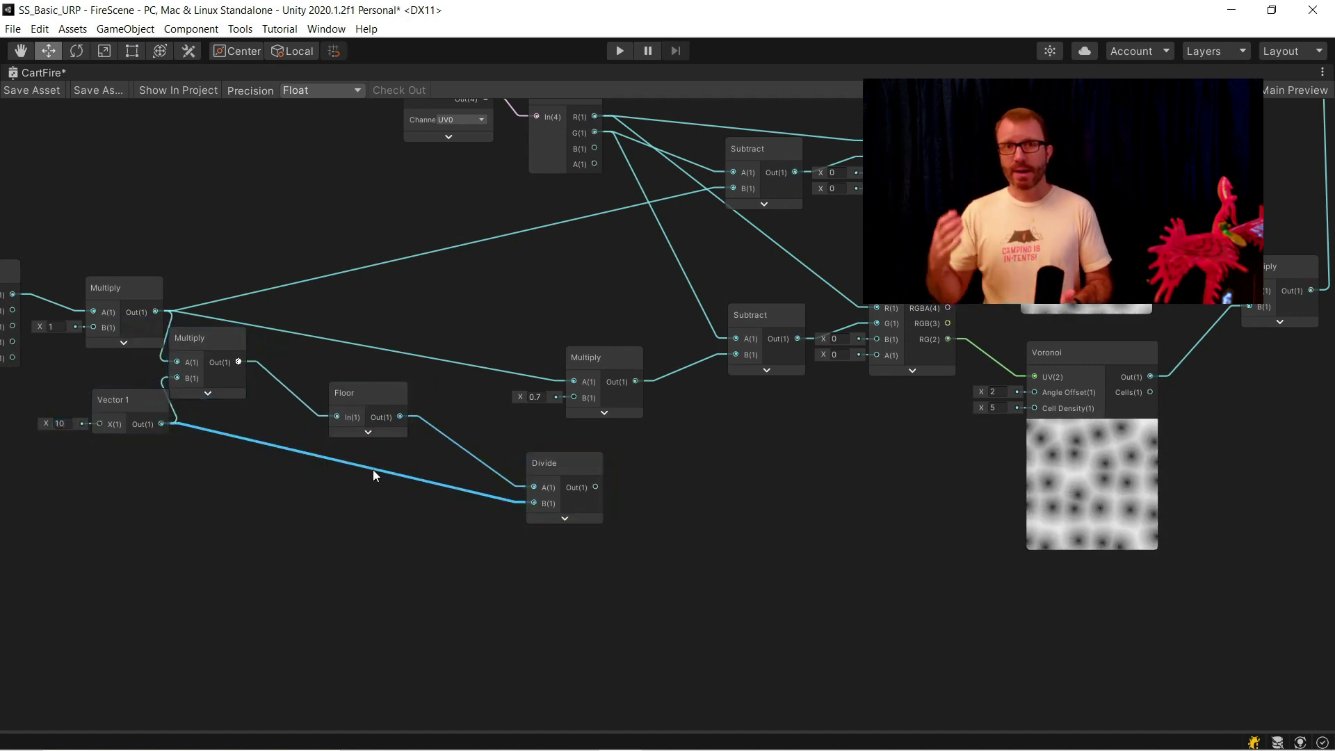
pyautogui.moveTo(373, 469); pyautogui.dragTo(404, 477)
pyautogui.moveTo(188, 348); pyautogui.dragTo(222, 360)
pyautogui.moveTo(329, 392); pyautogui.dragTo(294, 370)
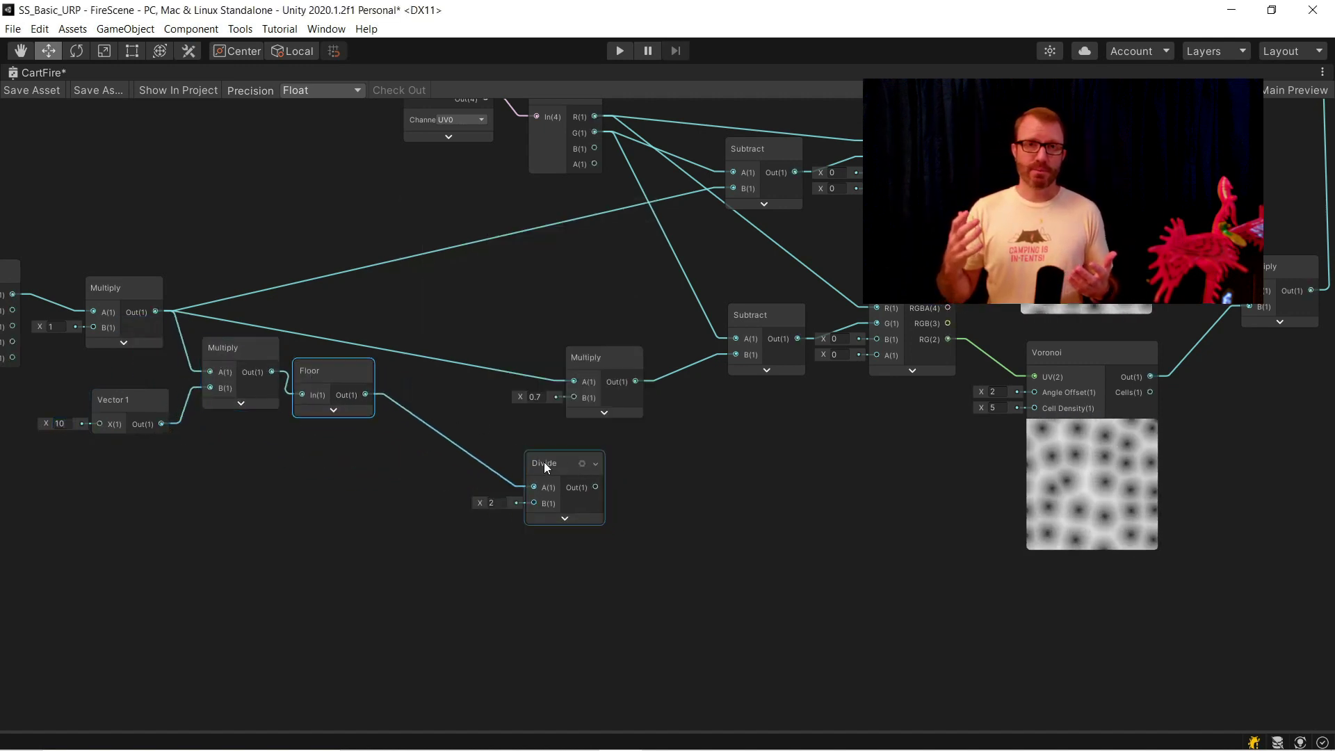
pyautogui.moveTo(544, 462); pyautogui.dragTo(163, 424)
# Connect the Divide output to the B input of the upper Subtract and the A input of the 0.7 Multiply.
pyautogui.moveTo(279, 333); pyautogui.dragTo(463, 422)
pyautogui.moveTo(178, 308); pyautogui.dragTo(462, 422)
pyautogui.scroll(-1, 477, 514)
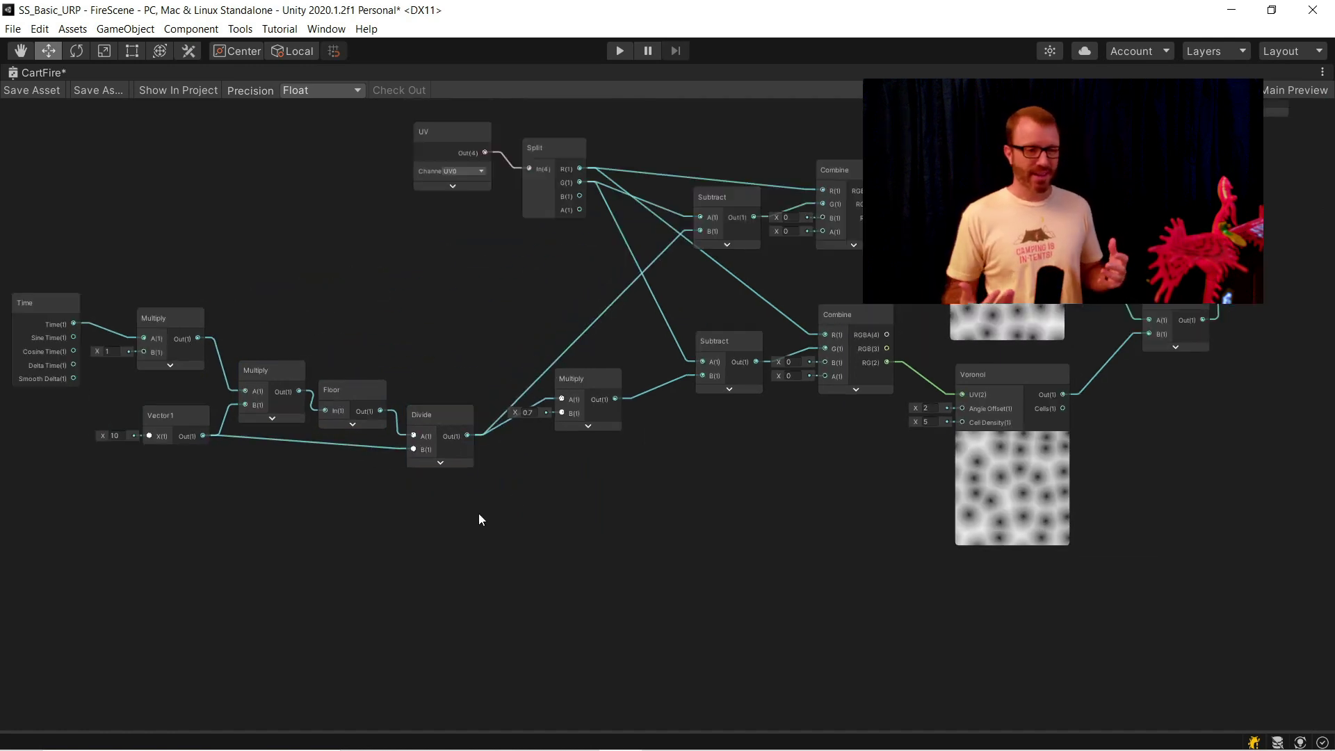
# Move the time-stepping chain from Time to Divide farther from the UV node, and restore the graph panel to its normal size.
pyautogui.moveTo(479, 514); pyautogui.dragTo(636, 530, button='middle')
pyautogui.moveTo(615, 549); pyautogui.dragTo(190, 322)
pyautogui.moveTo(450, 453); pyautogui.dragTo(178, 476, button='middle')
pyautogui.rightClick(46, 74)
pyautogui.click(78, 85)
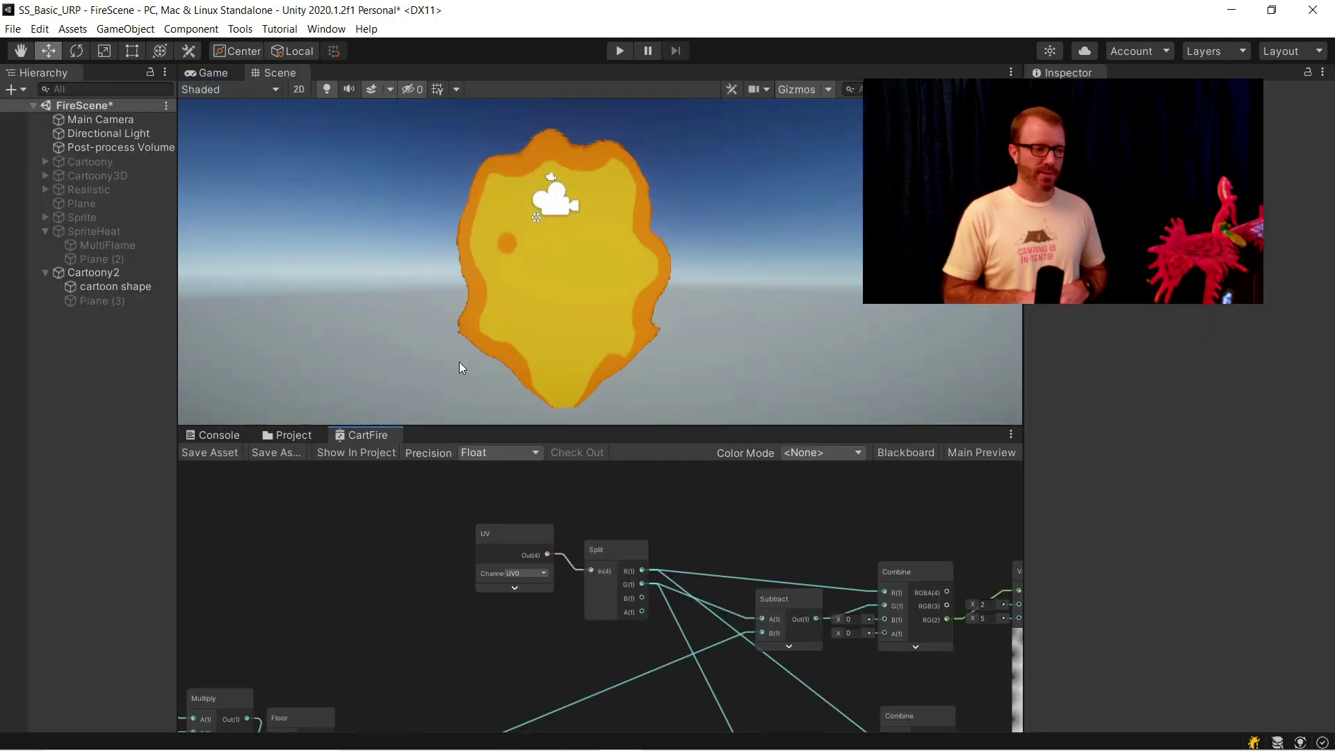
# Set the upper Voronoi's Angle Offset to 50.
pyautogui.scroll(-4, 431, 584)
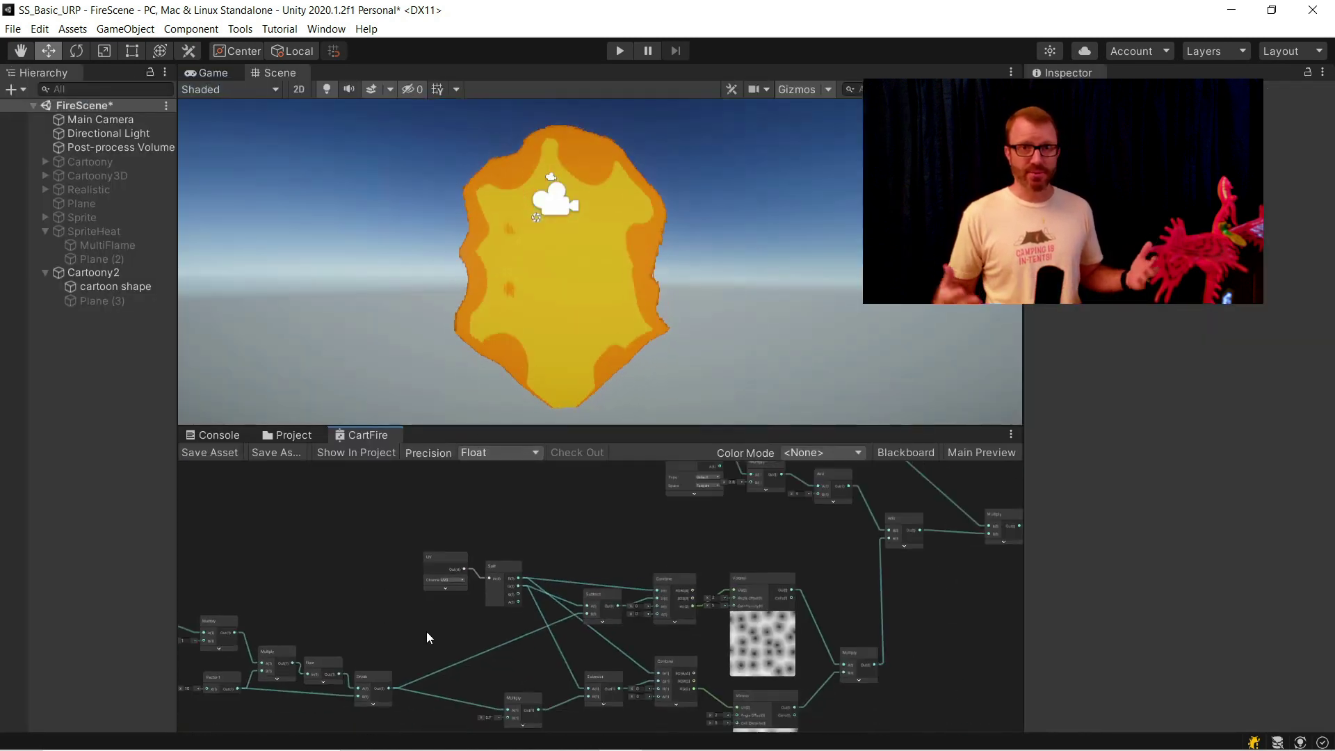
pyautogui.moveTo(613, 641); pyautogui.dragTo(459, 540, button='middle')
pyautogui.scroll(2, 548, 553)
pyautogui.scroll(5, 512, 558)
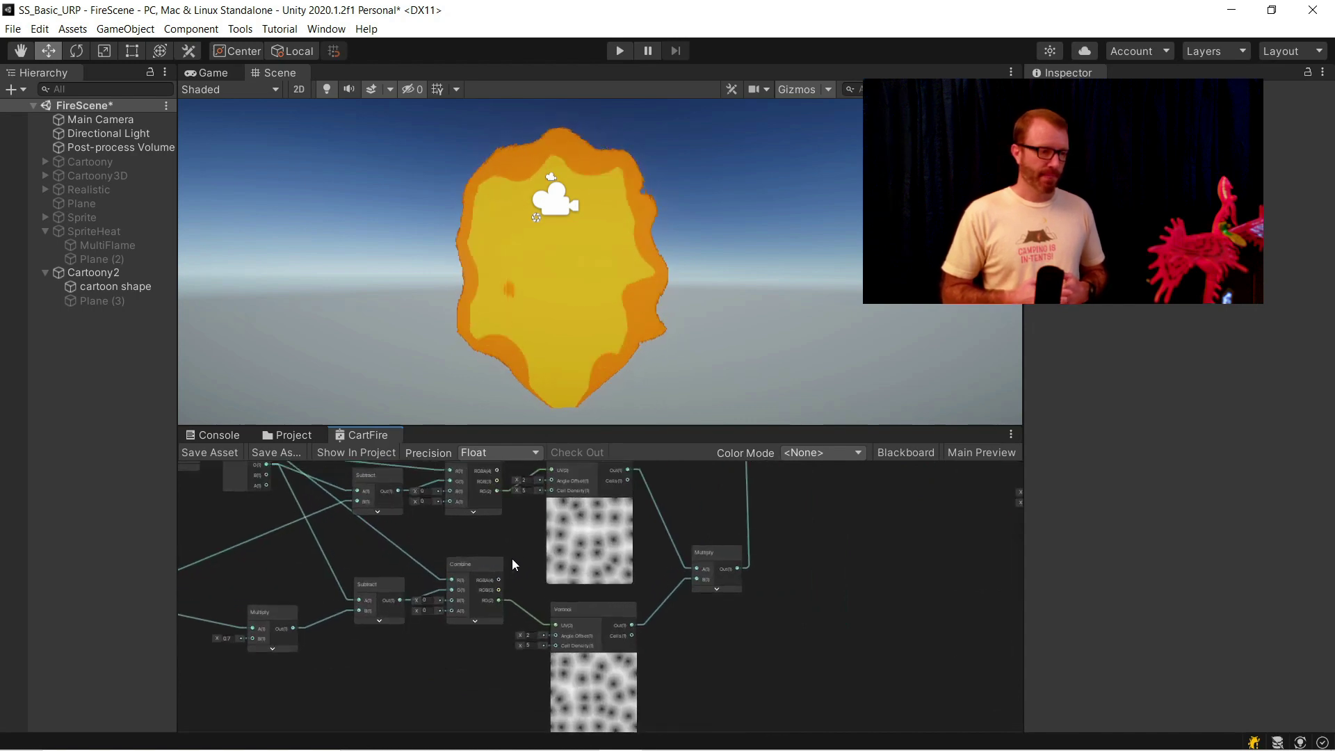
pyautogui.moveTo(486, 529); pyautogui.dragTo(464, 596, button='middle')
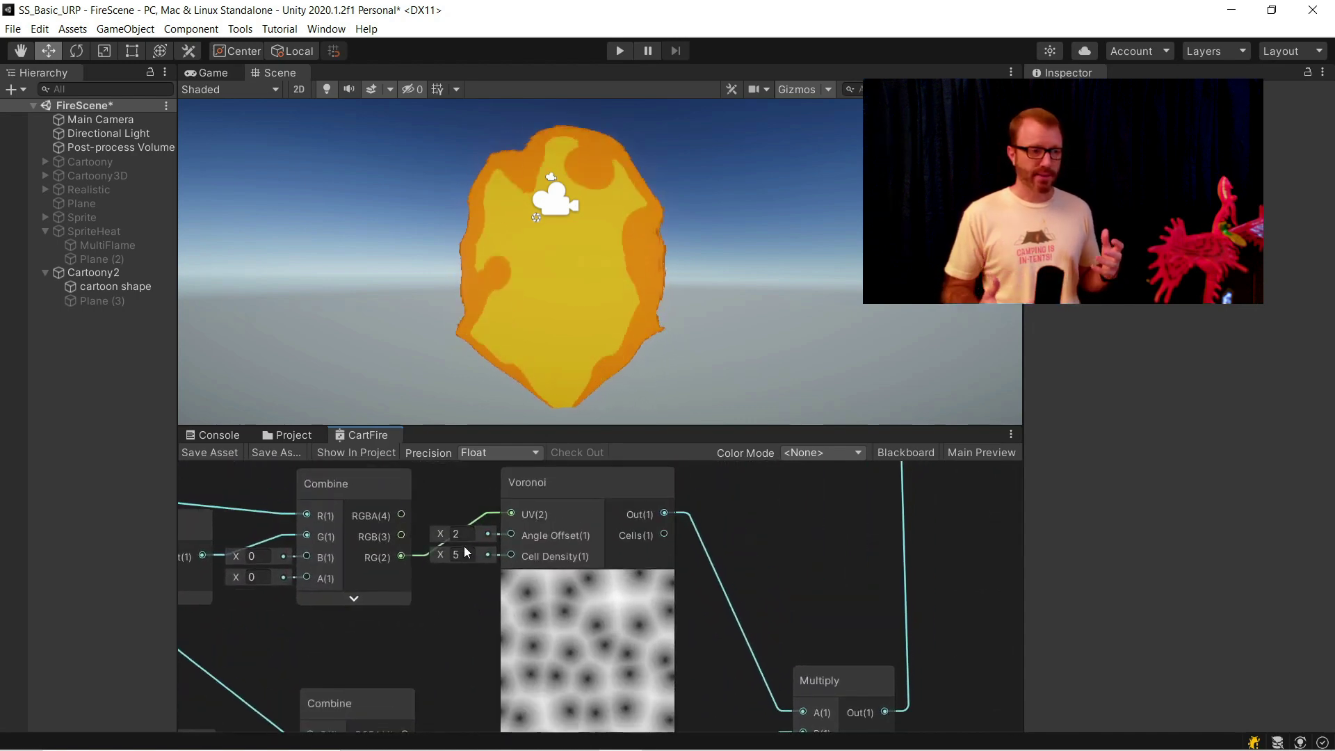
pyautogui.click(470, 536)
pyautogui.write('50')
pyautogui.press('Return')
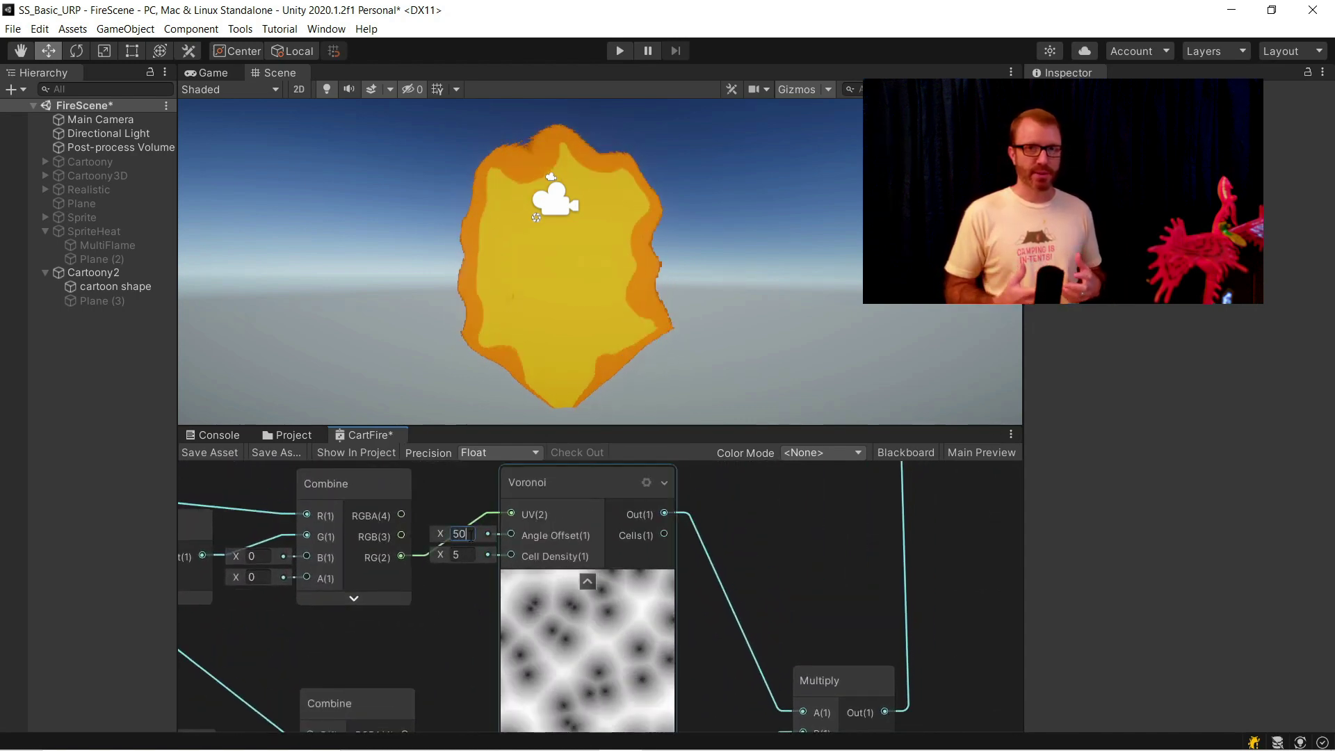
# Set the lower Voronoi's Angle Offset to 111.
pyautogui.scroll(-2, 462, 609)
pyautogui.moveTo(459, 586); pyautogui.dragTo(453, 555, button='middle')
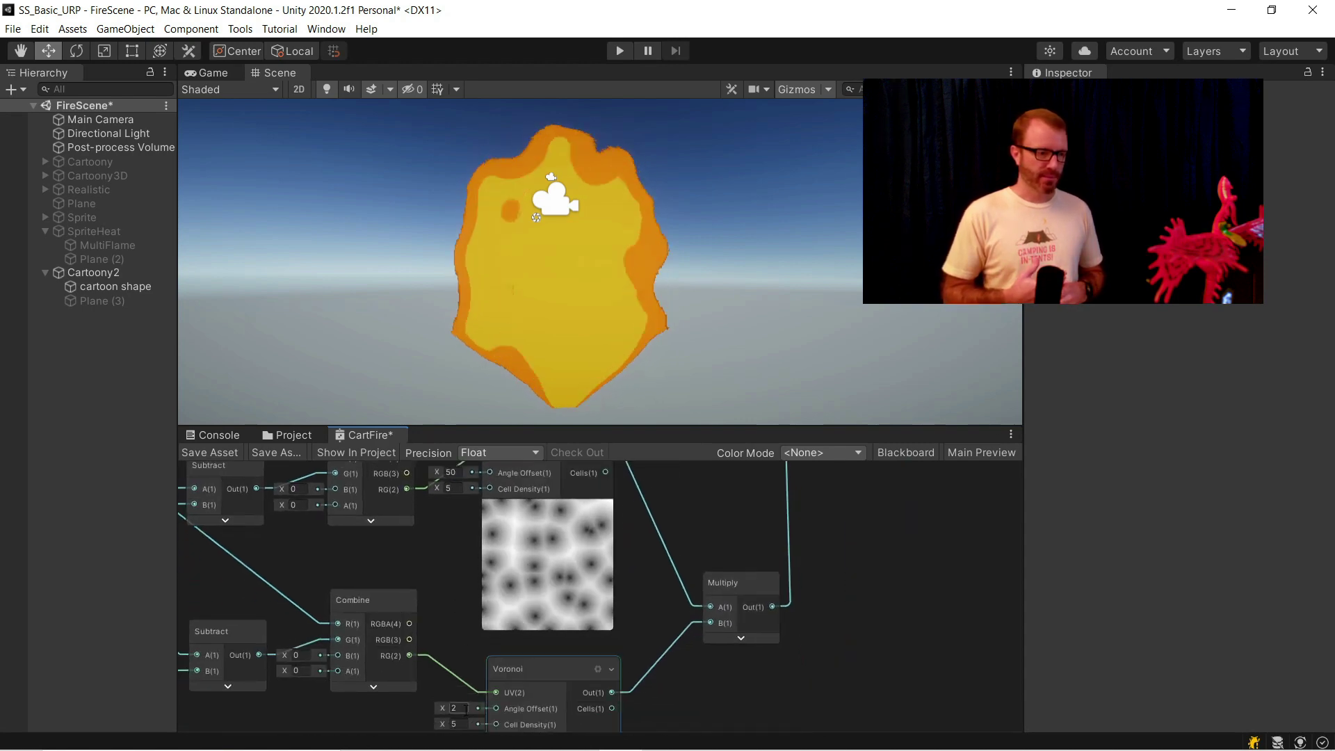
pyautogui.click(466, 707)
pyautogui.write('111')
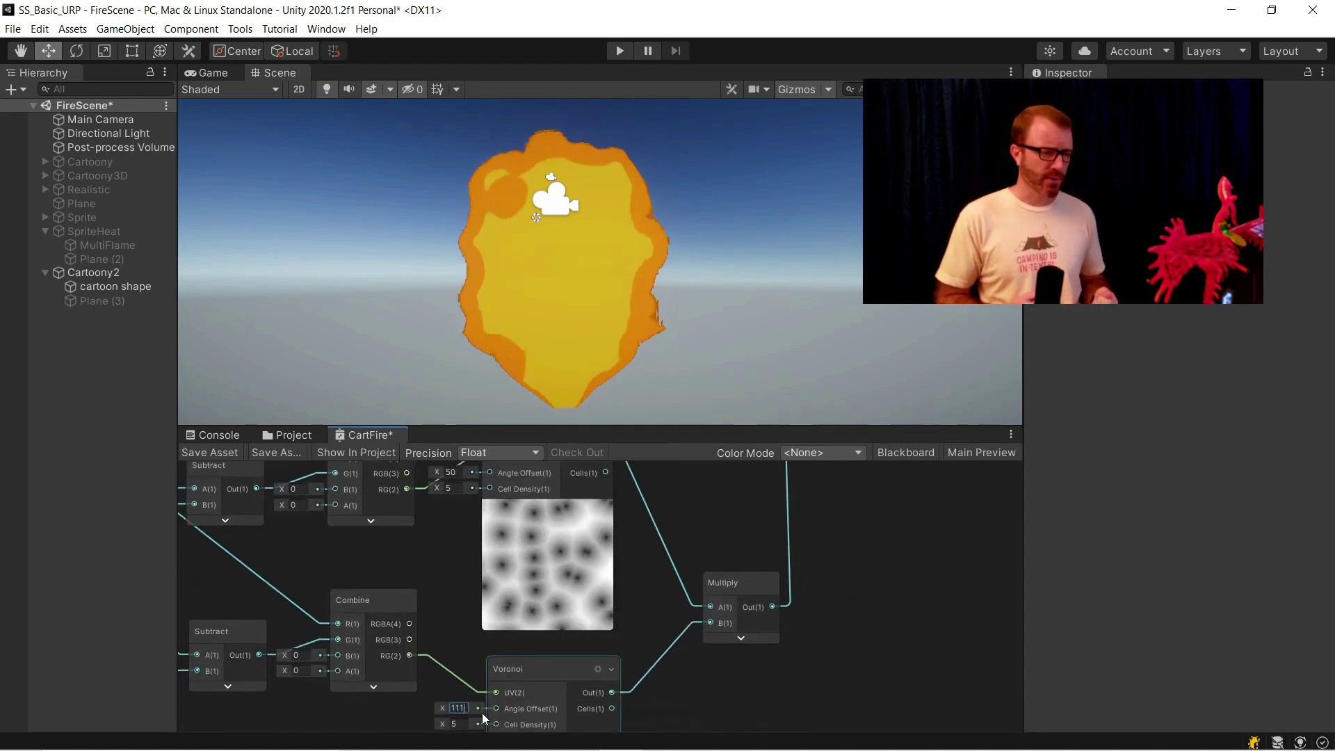
pyautogui.moveTo(379, 577); pyautogui.dragTo(314, 438, button='middle')
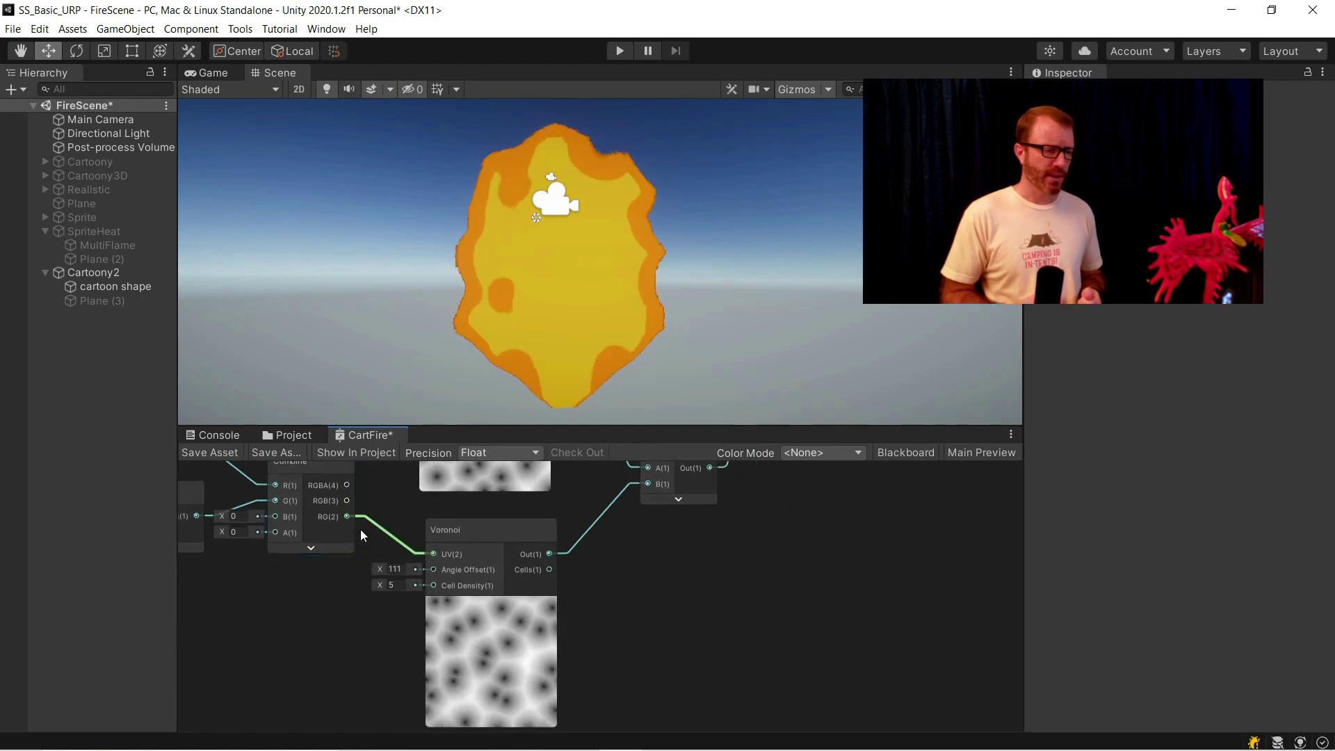
# Set the upper Voronoi's Cell Density to 10 and save the shader.
pyautogui.scroll(-2, 360, 528)
pyautogui.moveTo(351, 559); pyautogui.dragTo(378, 694, button='middle')
pyautogui.scroll(-1, 386, 649)
pyautogui.scroll(1, 390, 572)
pyautogui.scroll(1, 390, 571)
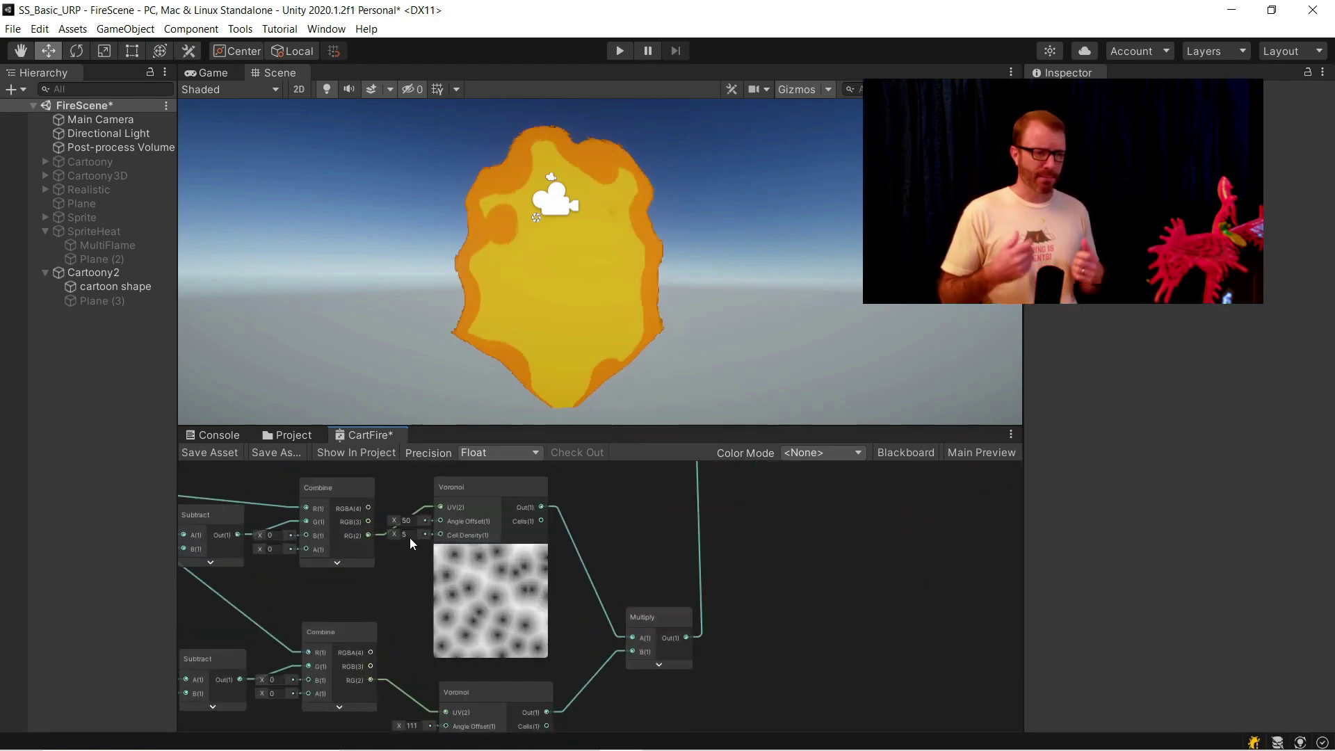
pyautogui.click(409, 535)
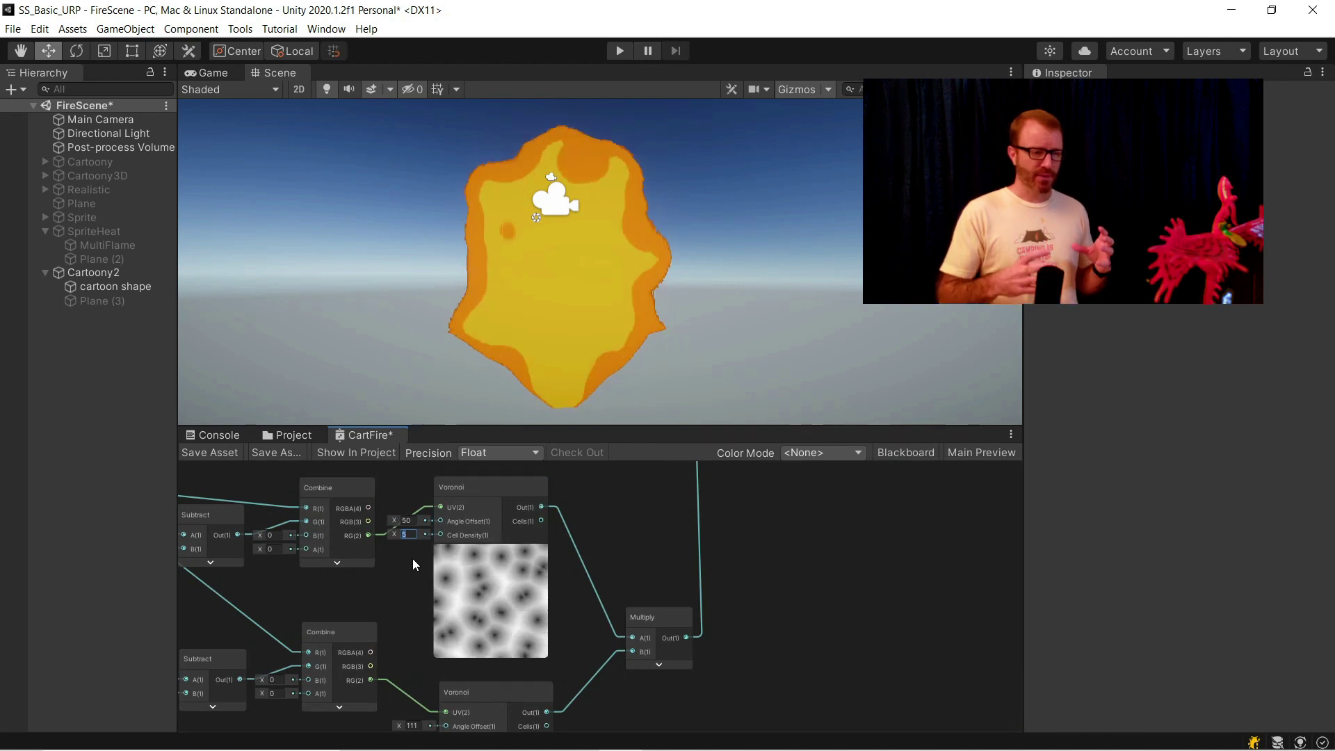
pyautogui.write('10')
pyautogui.moveTo(415, 629); pyautogui.dragTo(398, 571, button='middle')
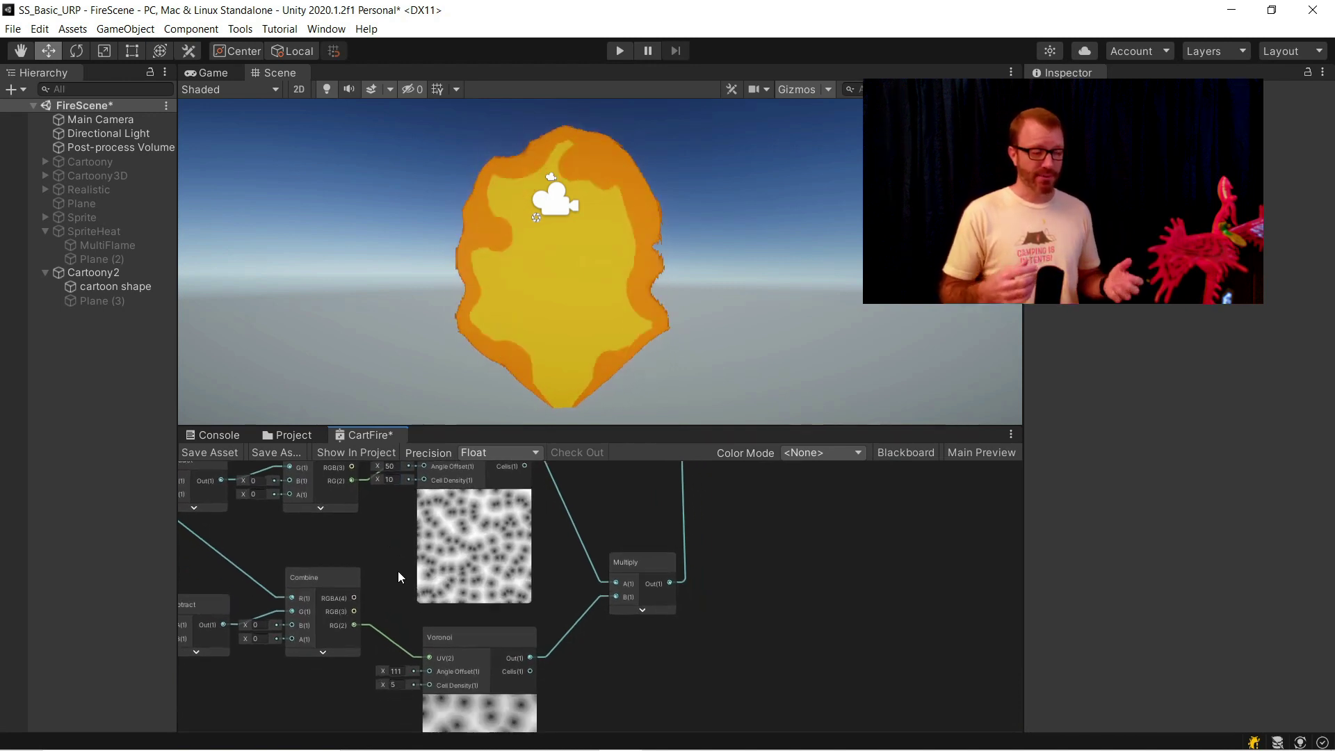
pyautogui.click(223, 452)
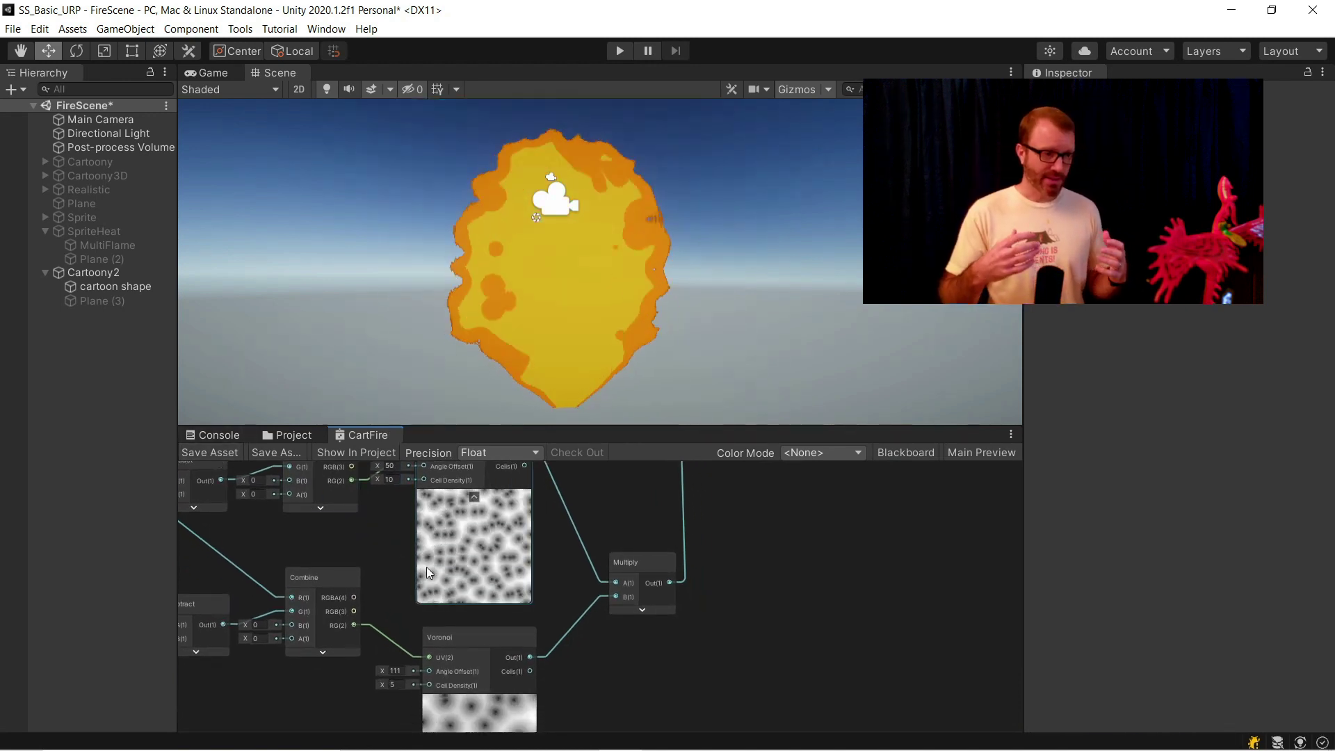
# Set the Cell Density to 8 on the upper Voronoi and 6 on the lower one, and save the shader.
pyautogui.moveTo(425, 550); pyautogui.dragTo(423, 577, button='middle')
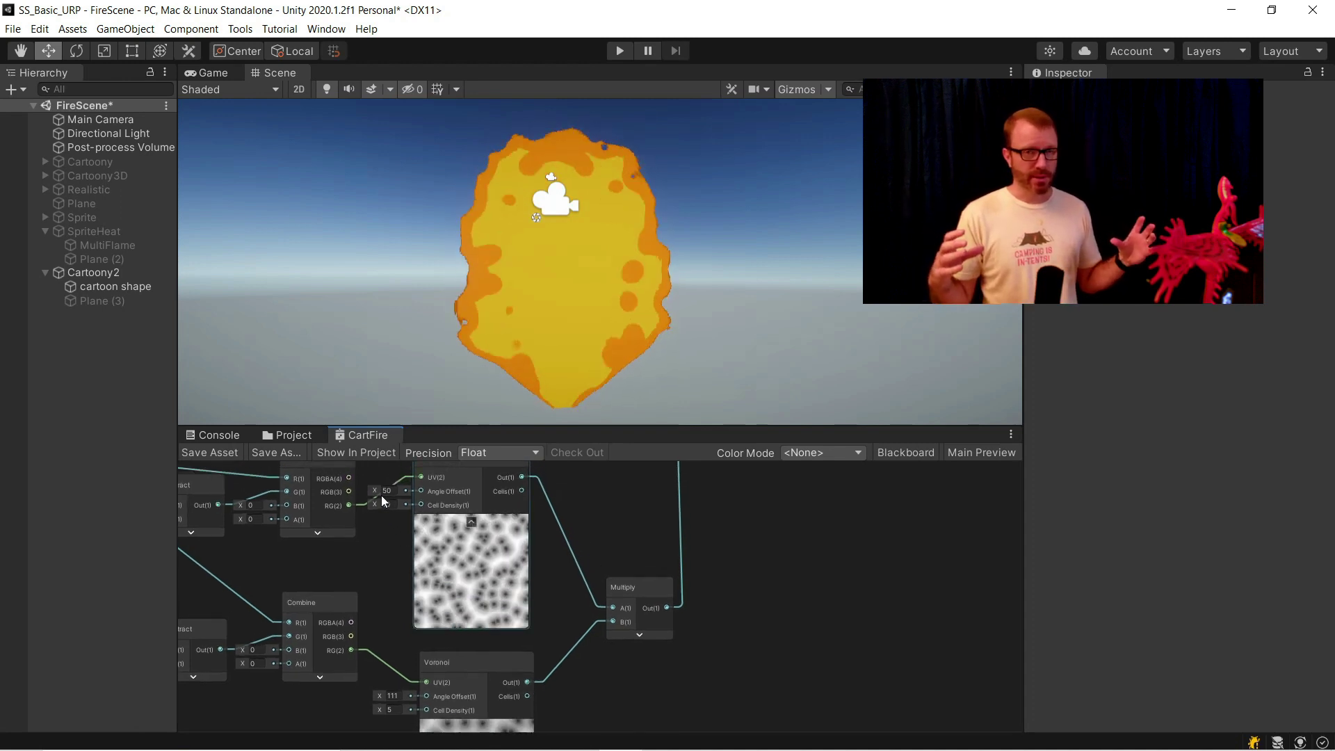
pyautogui.write('8')
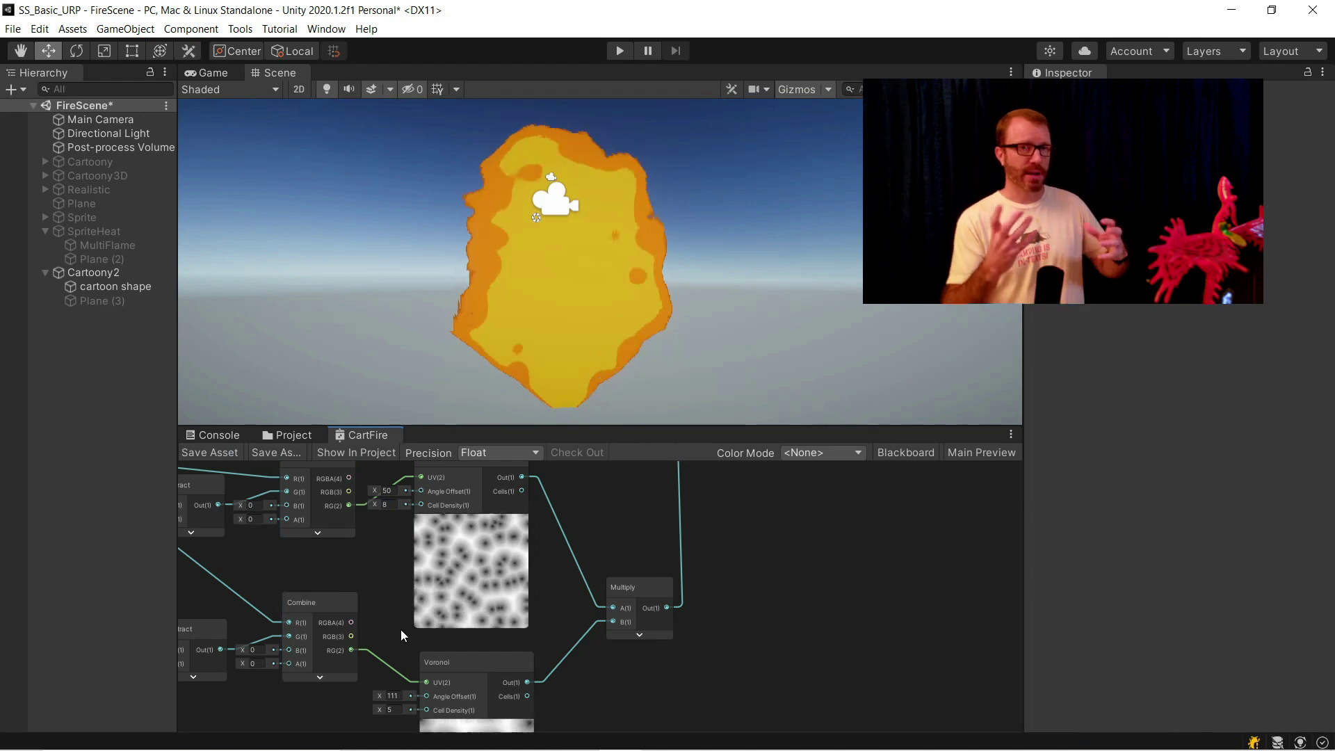
pyautogui.moveTo(404, 690); pyautogui.dragTo(399, 648, button='middle')
pyautogui.click(389, 668)
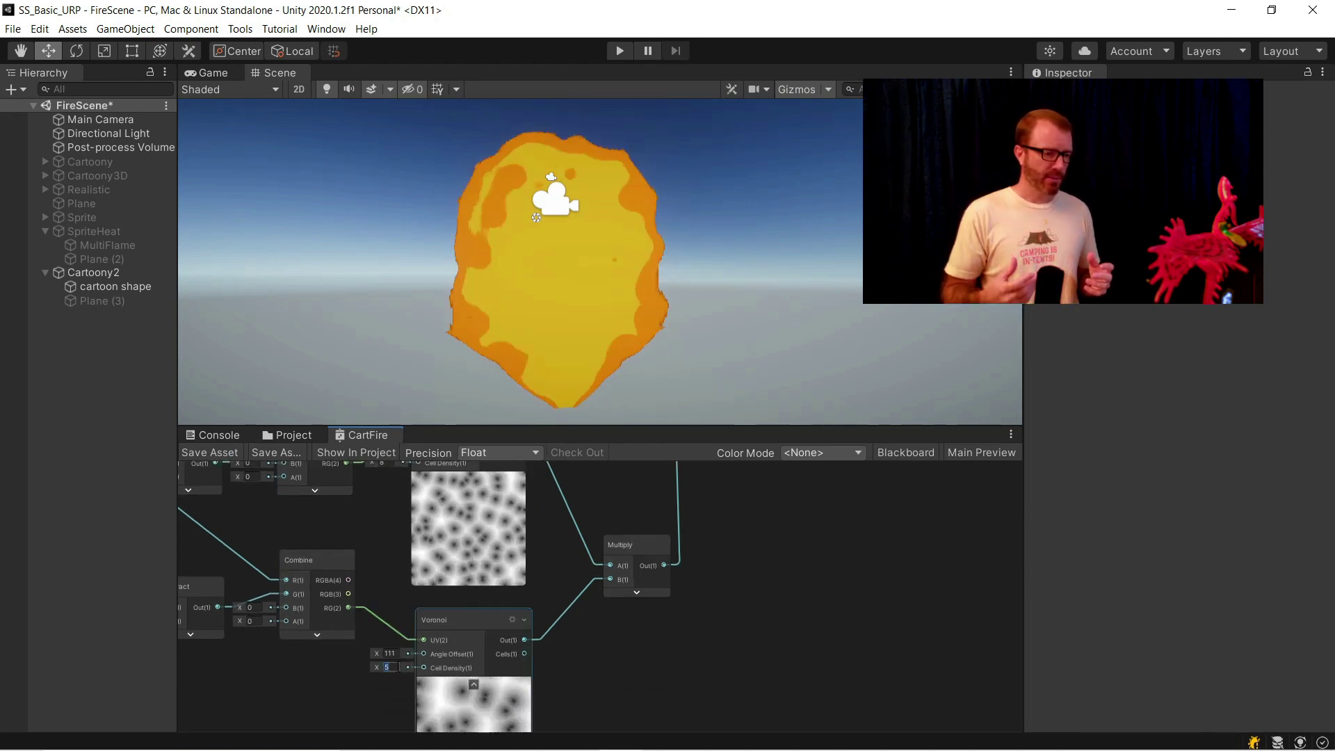
pyautogui.write('6')
pyautogui.click(209, 453)
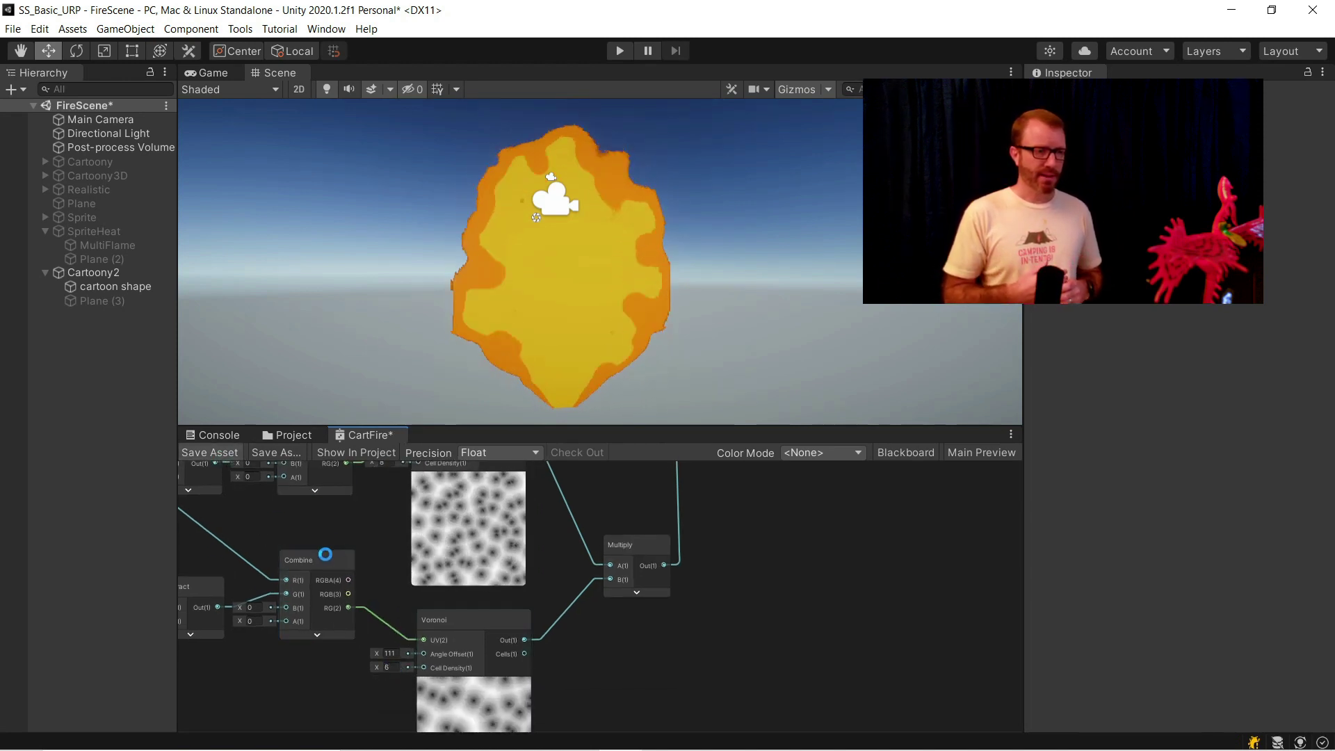
# Examine the preview of the Add node that combines the texture shape with the multiplied Voronoi noises.
pyautogui.moveTo(800, 591); pyautogui.dragTo(571, 640, button='middle')
pyautogui.scroll(-1, 564, 657)
pyautogui.scroll(-1, 627, 640)
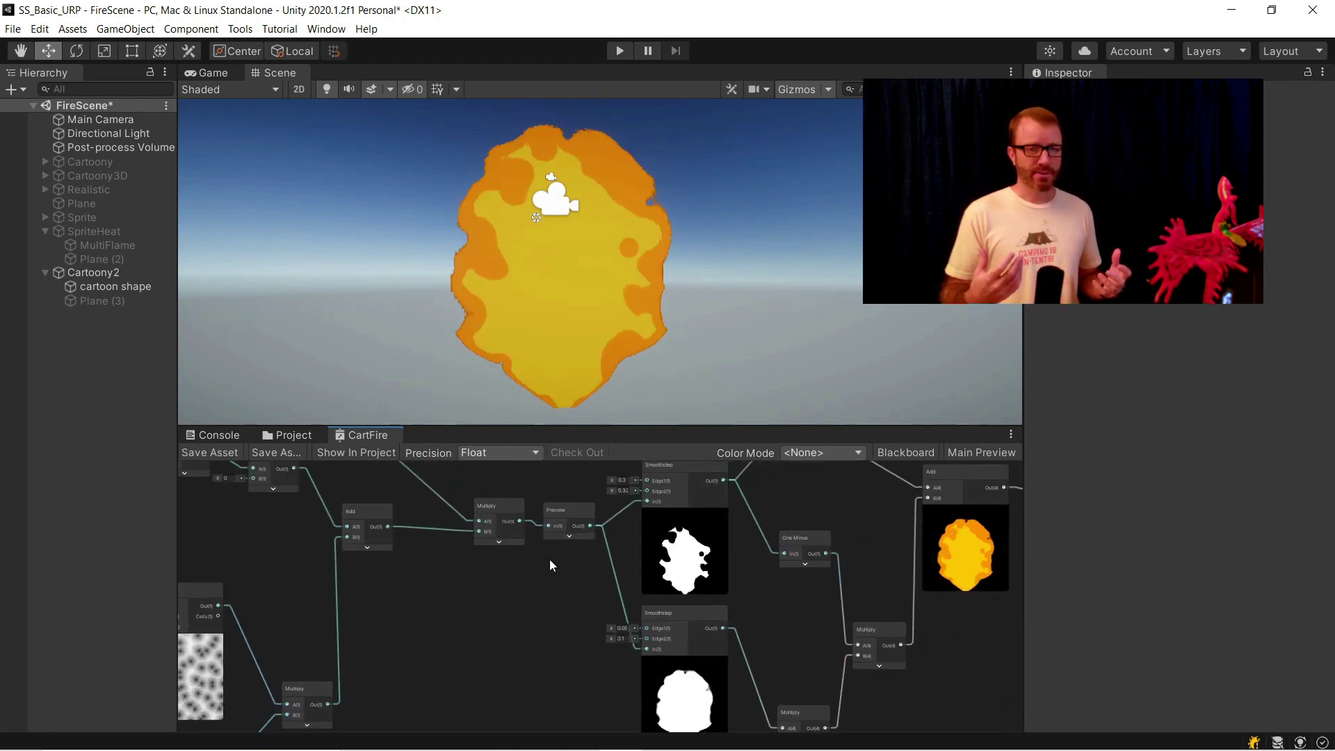
pyautogui.moveTo(560, 594); pyautogui.dragTo(669, 687, button='middle')
pyautogui.moveTo(508, 599); pyautogui.dragTo(573, 511, button='middle')
pyautogui.click(574, 579)
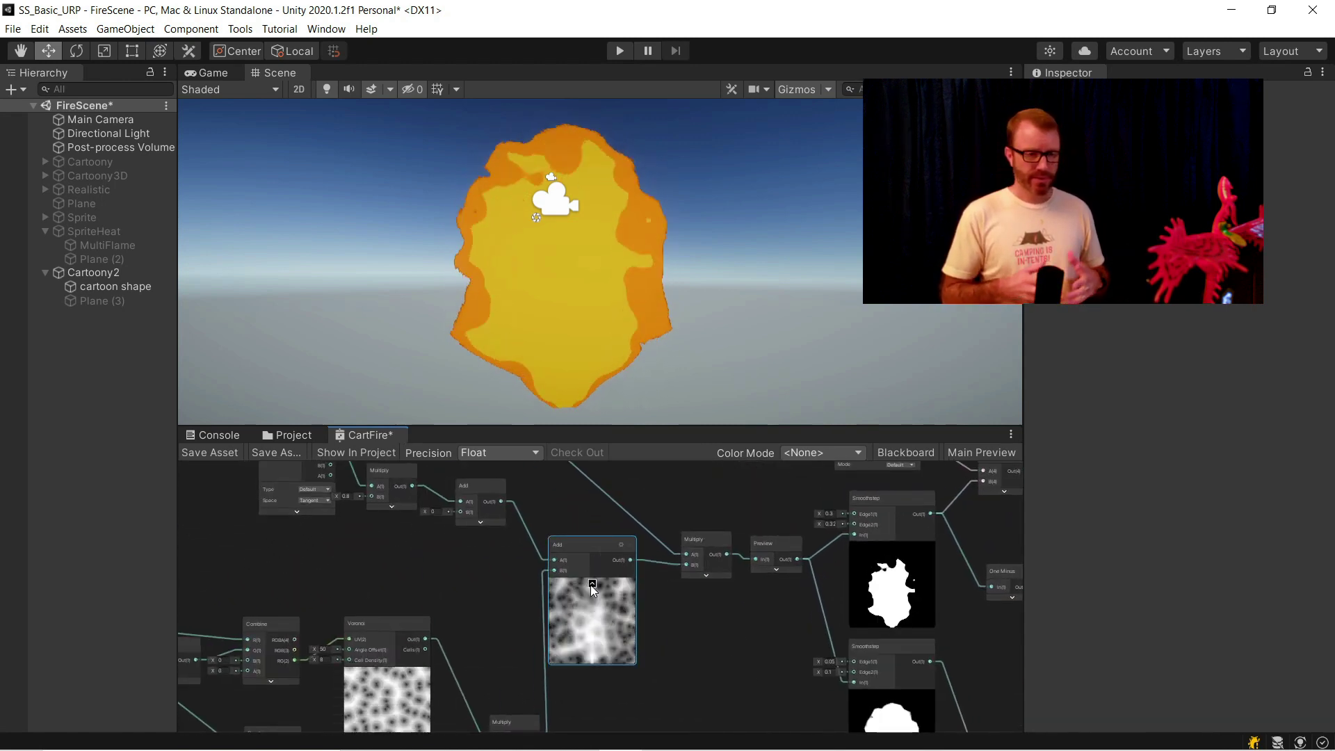
pyautogui.scroll(1, 486, 560)
pyautogui.scroll(1, 486, 561)
pyautogui.scroll(1, 520, 582)
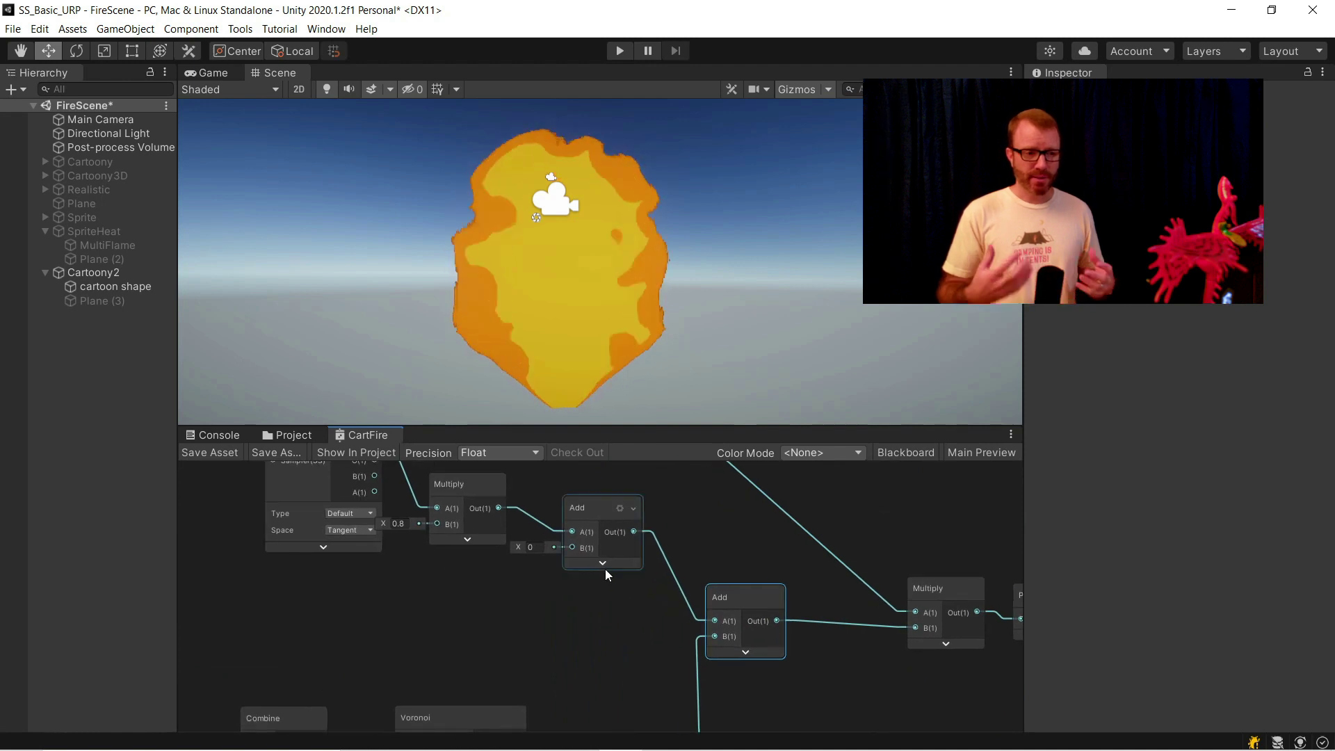
# Set the B value of the Add node after the 0.8 Multiply to -0.1, checking its preview and collapsing it again.
pyautogui.click(604, 566)
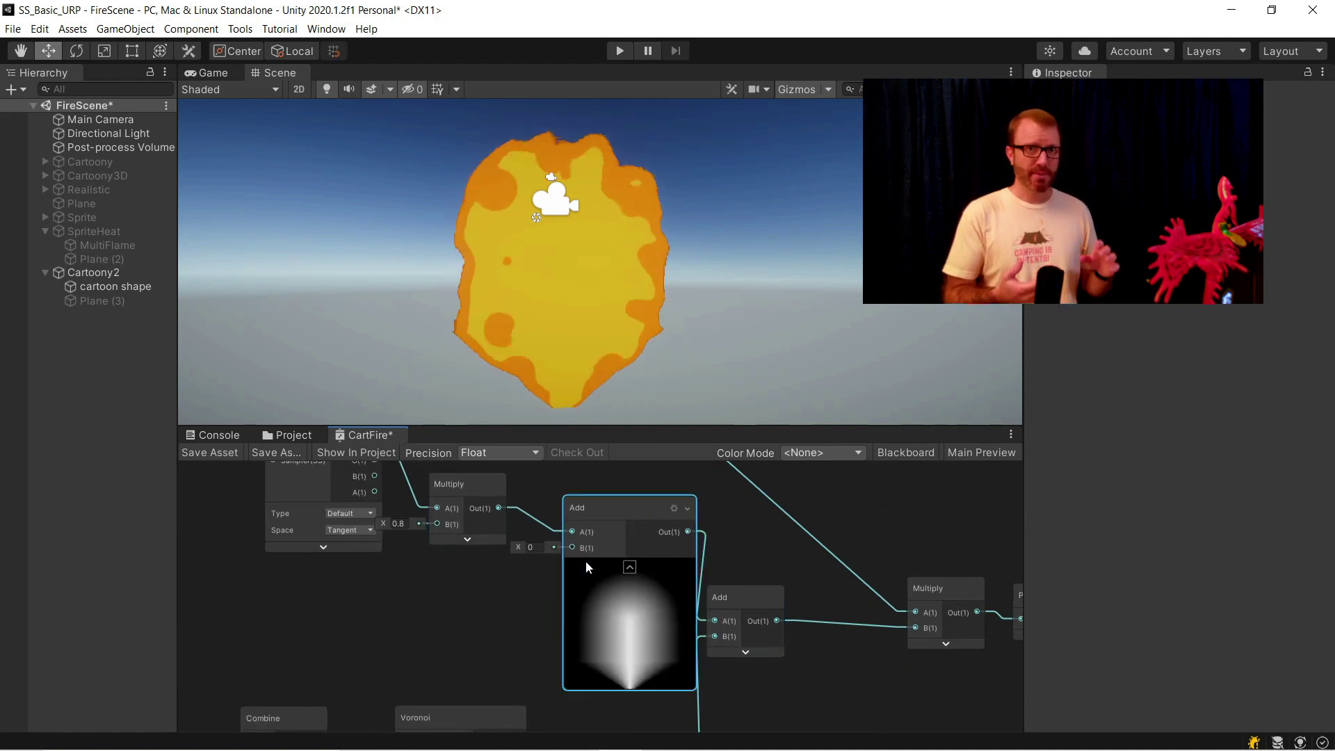
pyautogui.write('-.1')
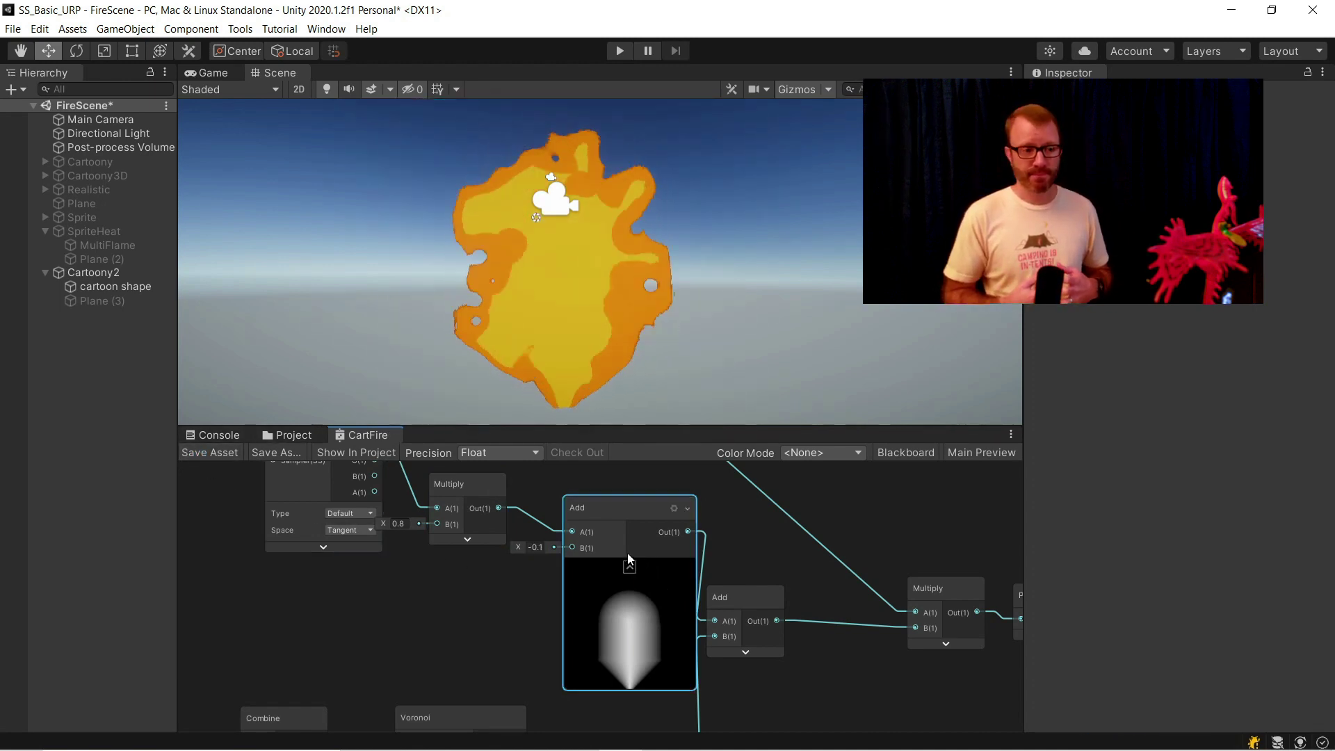
pyautogui.click(630, 568)
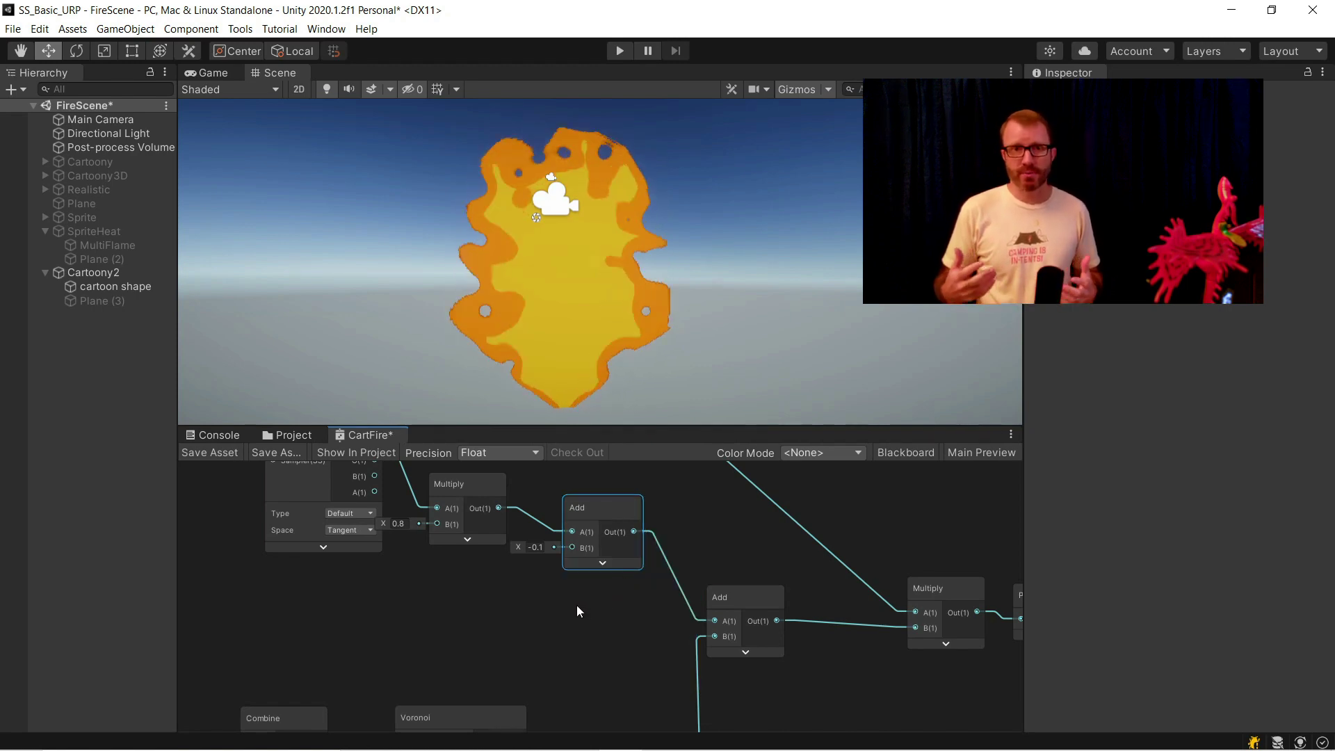
# Set the upper Voronoi's Cell Density to 5 and save the scene.
pyautogui.scroll(-5, 577, 605)
pyautogui.scroll(4, 532, 641)
pyautogui.scroll(2, 548, 630)
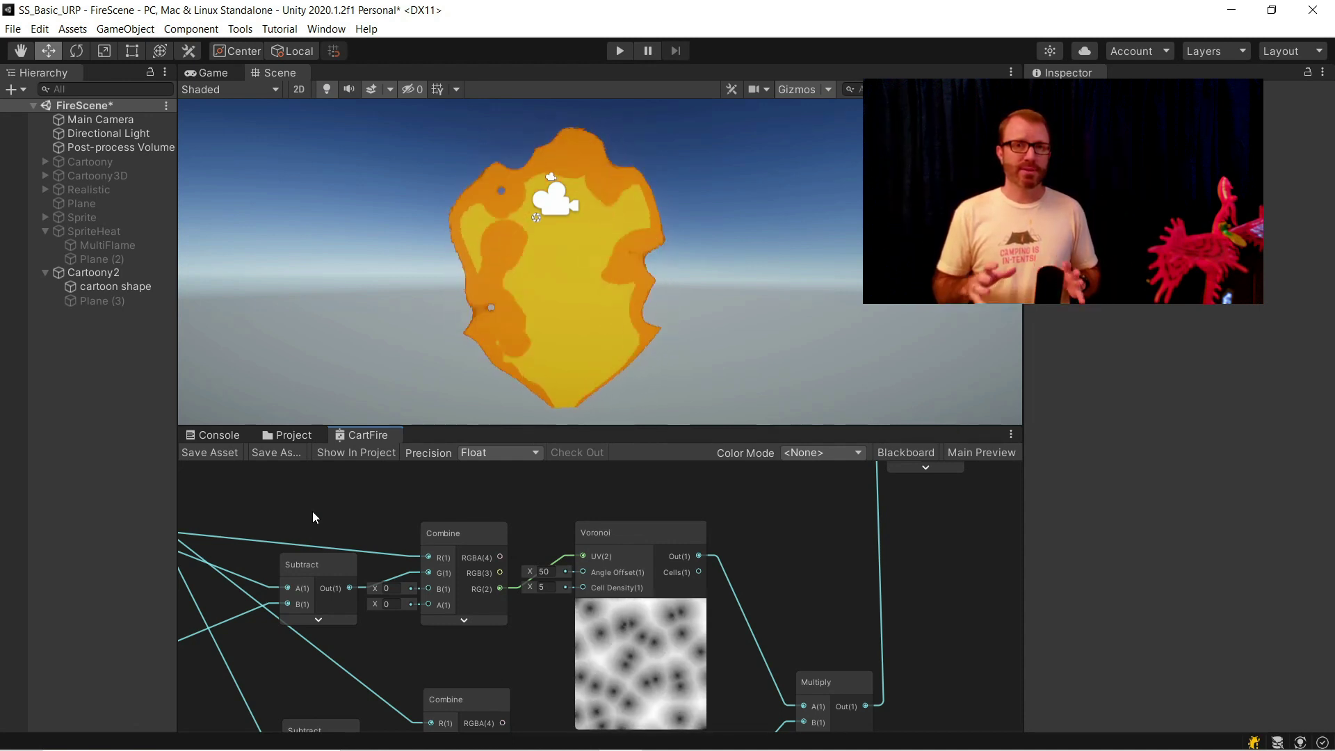
pyautogui.hotkey('ctrl', 's')
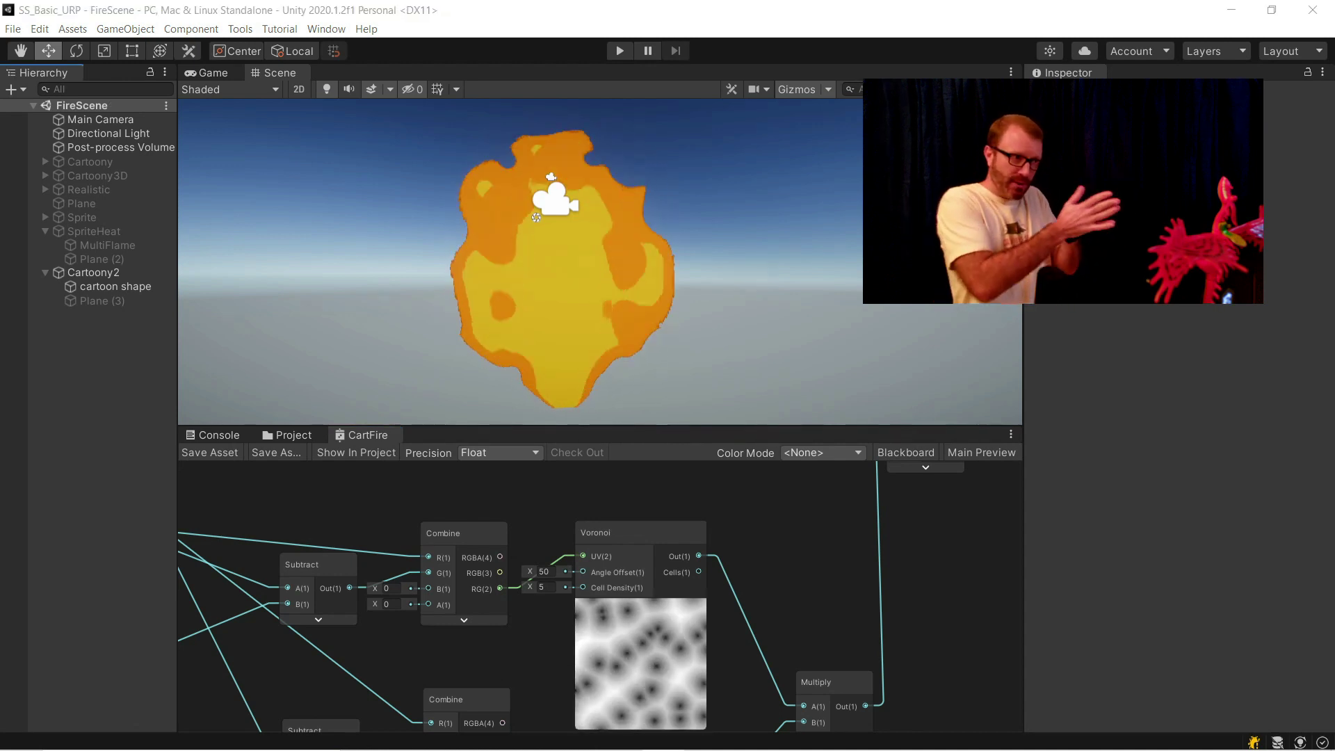
# Maximize the graph and duplicate the UV and Split nodes into the empty area above the Time node.
pyautogui.hotkey('shift', 'space')
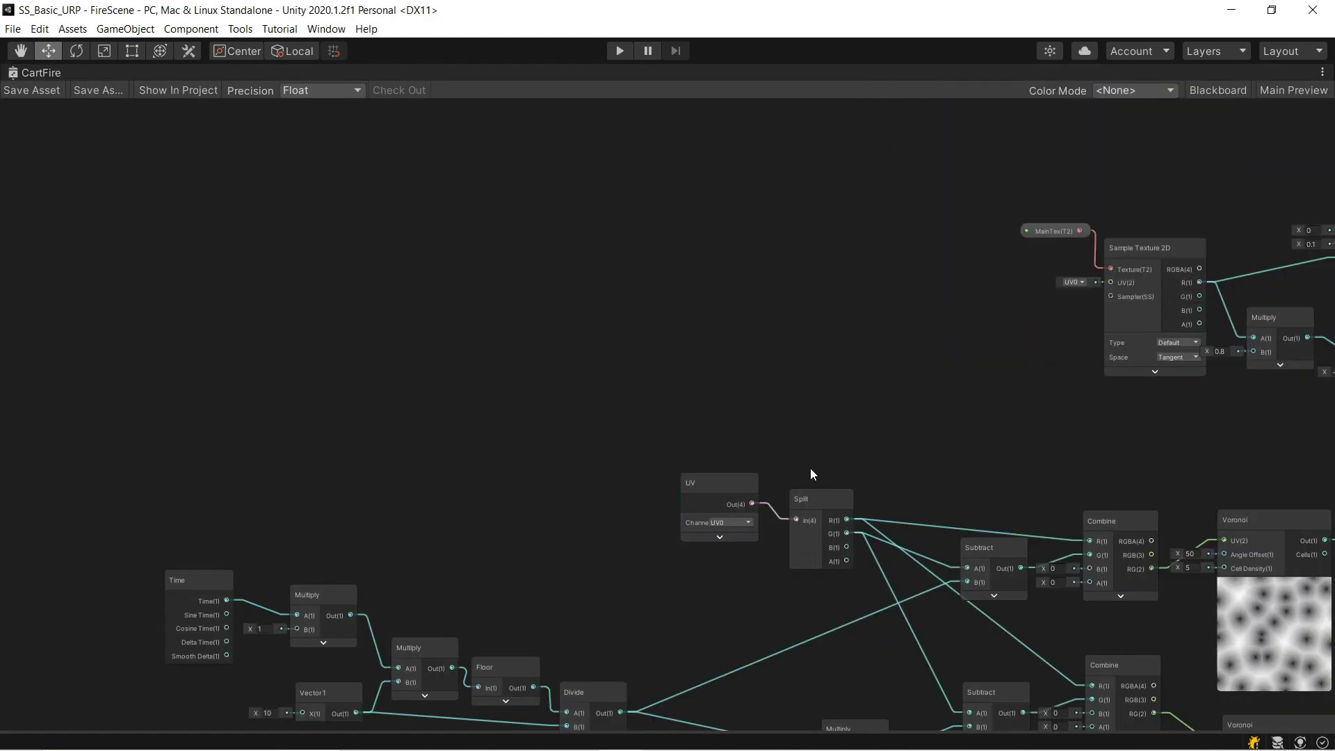
pyautogui.moveTo(795, 536); pyautogui.dragTo(808, 556)
pyautogui.hotkey('ctrl', 'c')
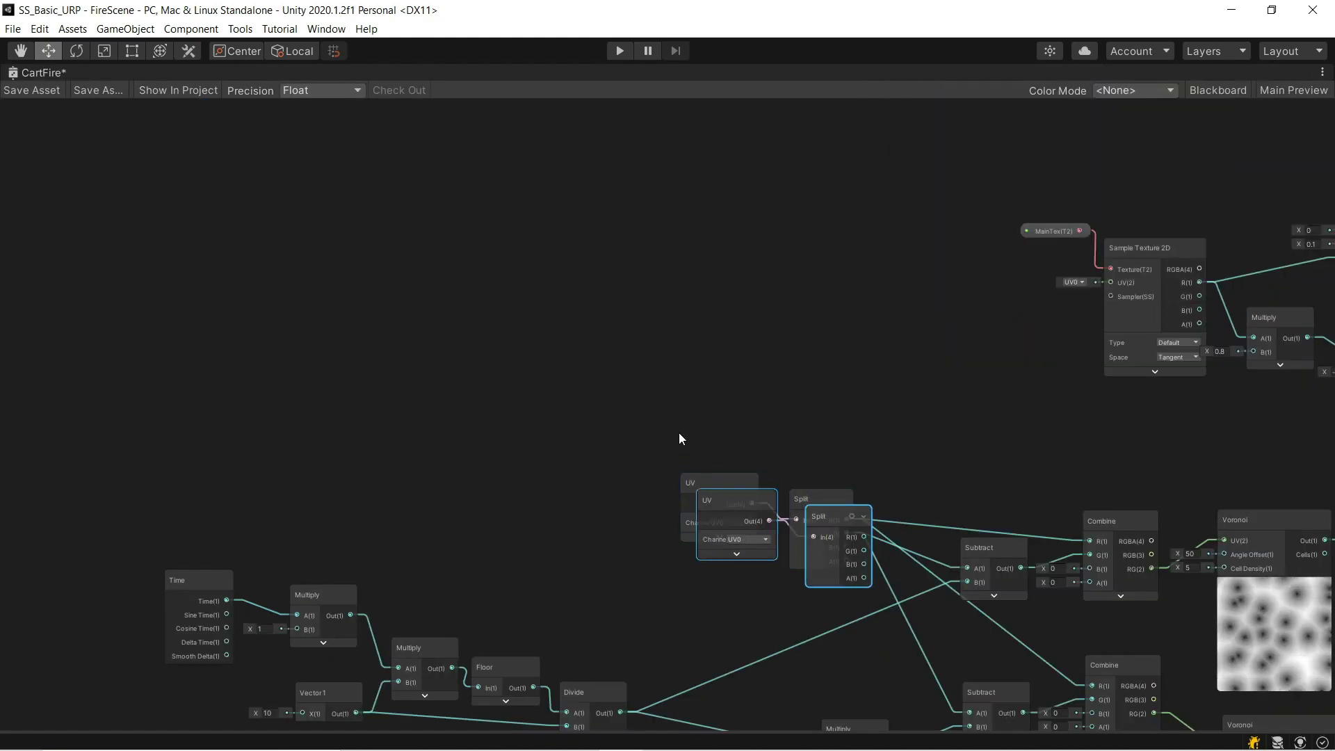
pyautogui.hotkey('ctrl', 'v')
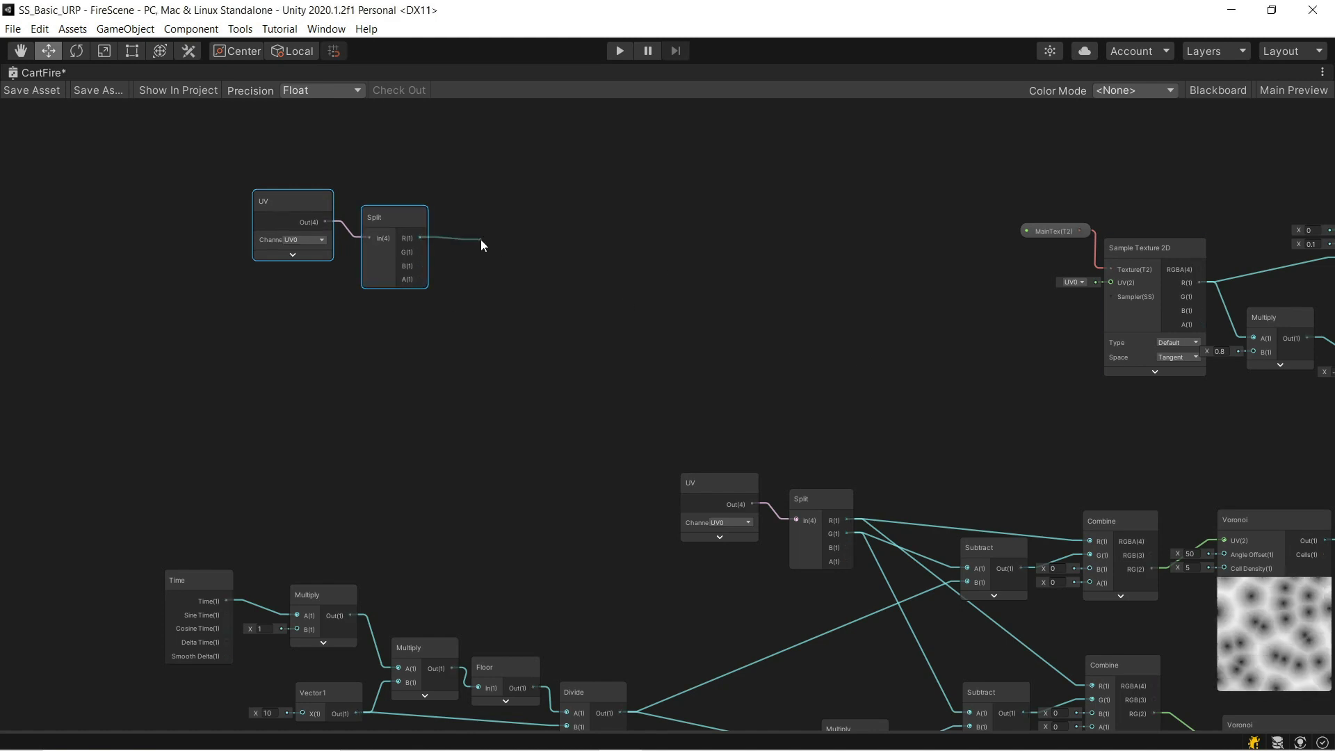
# Chain a Multiply node and a Subtract node after the R output of the copied Split node.
pyautogui.moveTo(481, 239); pyautogui.dragTo(481, 239)
pyautogui.write('mul')
pyautogui.press('Return')
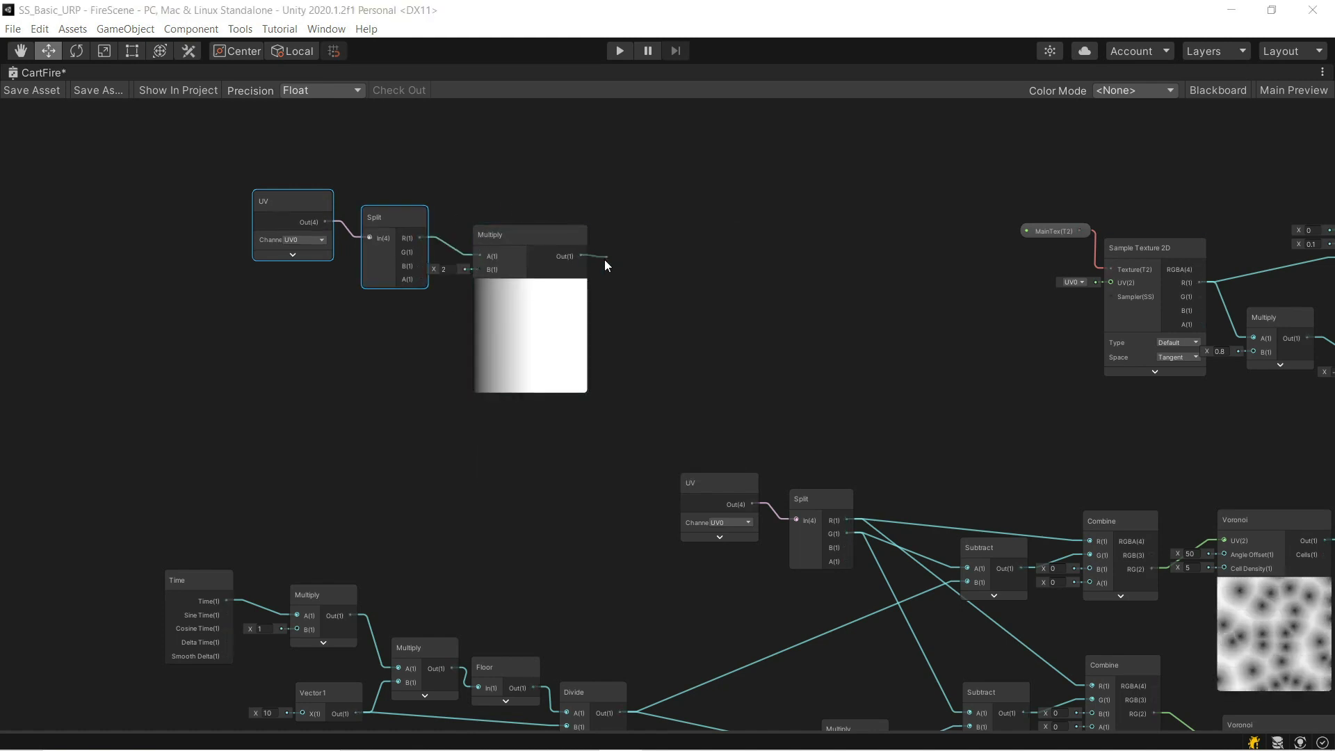
pyautogui.moveTo(605, 265); pyautogui.dragTo(605, 264)
pyautogui.write('sub')
pyautogui.press('Return')
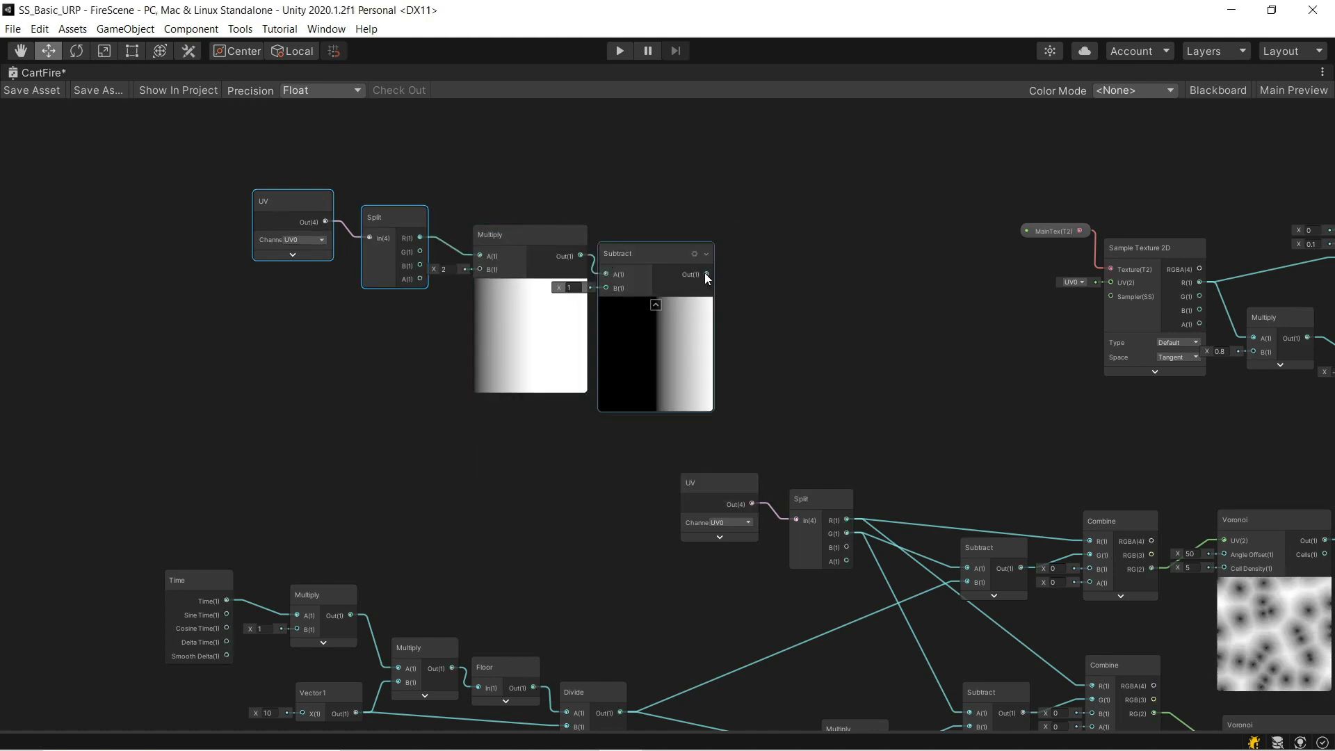
# Add a Sign node after the new Subtract, and collapse the previews of the new Multiply, Subtract and Sign nodes.
pyautogui.moveTo(705, 274); pyautogui.dragTo(747, 279)
pyautogui.write('sin')
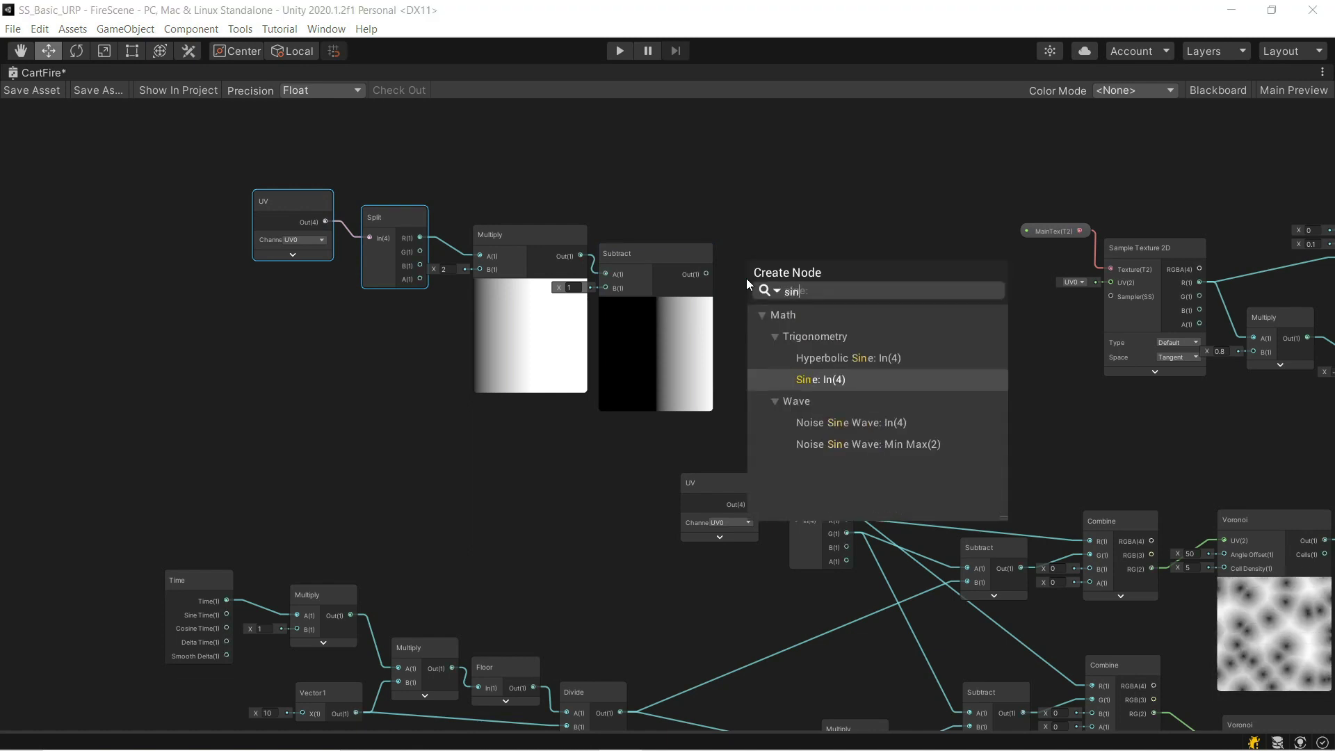
pyautogui.write('g')
pyautogui.press('Return')
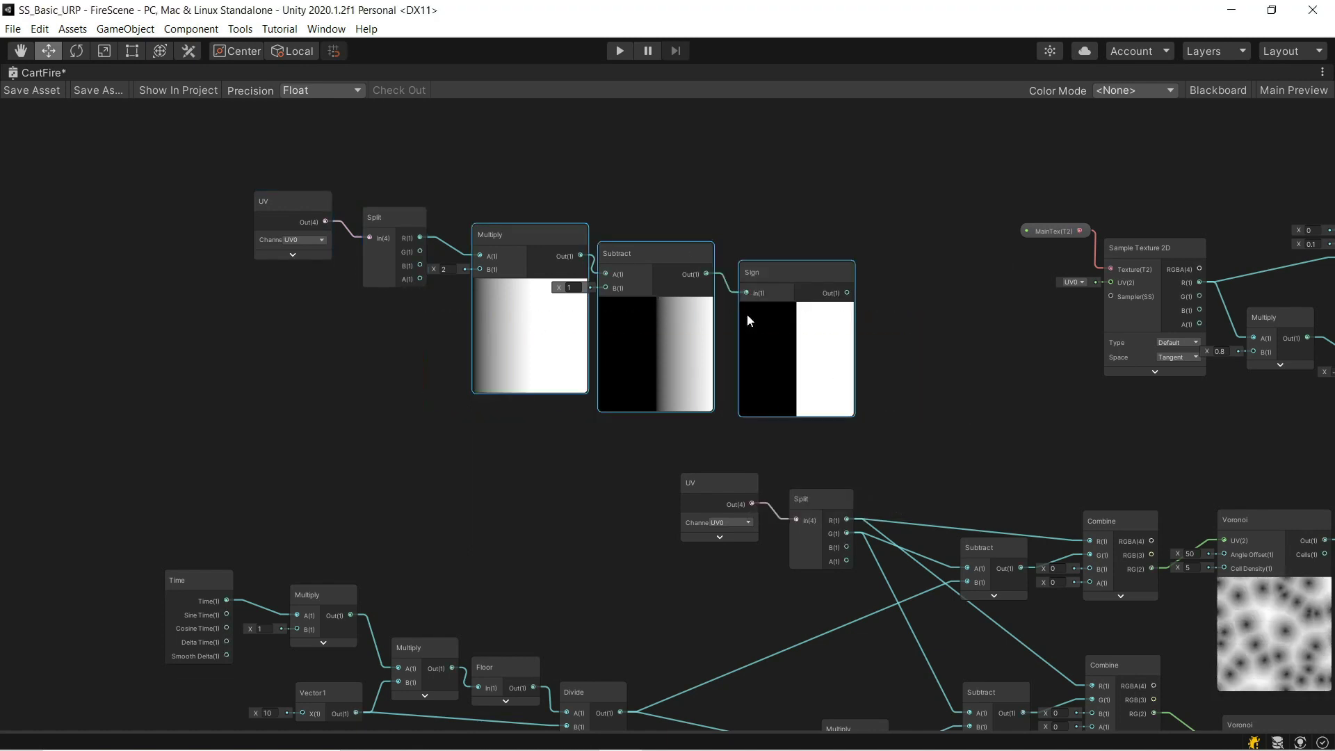
pyautogui.click(797, 311)
pyautogui.click(897, 411)
pyautogui.moveTo(929, 437); pyautogui.dragTo(651, 312, button='middle')
pyautogui.scroll(-3, 709, 437)
pyautogui.moveTo(652, 484); pyautogui.dragTo(640, 548, button='middle')
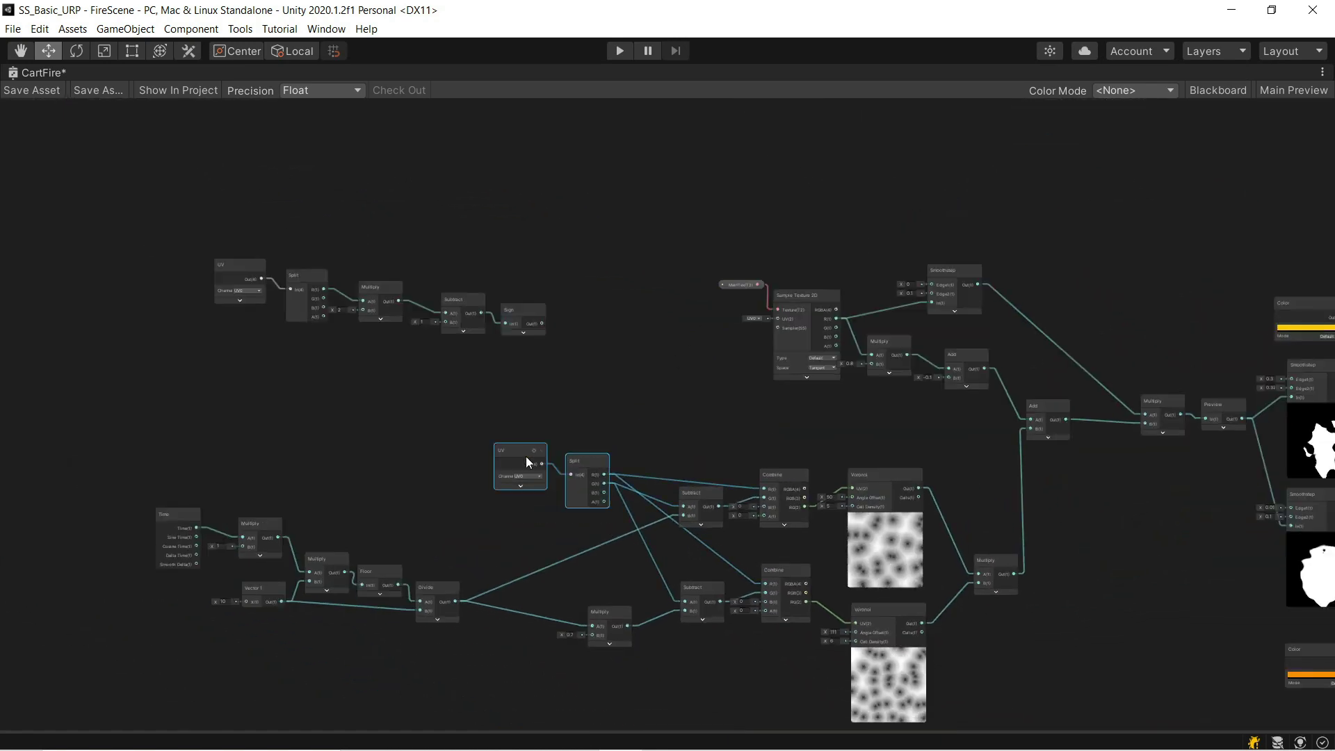
# Move the main UV and Split nodes farther from the two Combine nodes and nudge both Subtract nodes to make room.
pyautogui.moveTo(526, 456); pyautogui.dragTo(362, 418)
pyautogui.moveTo(702, 495); pyautogui.dragTo(698, 488)
pyautogui.moveTo(717, 613); pyautogui.dragTo(708, 601)
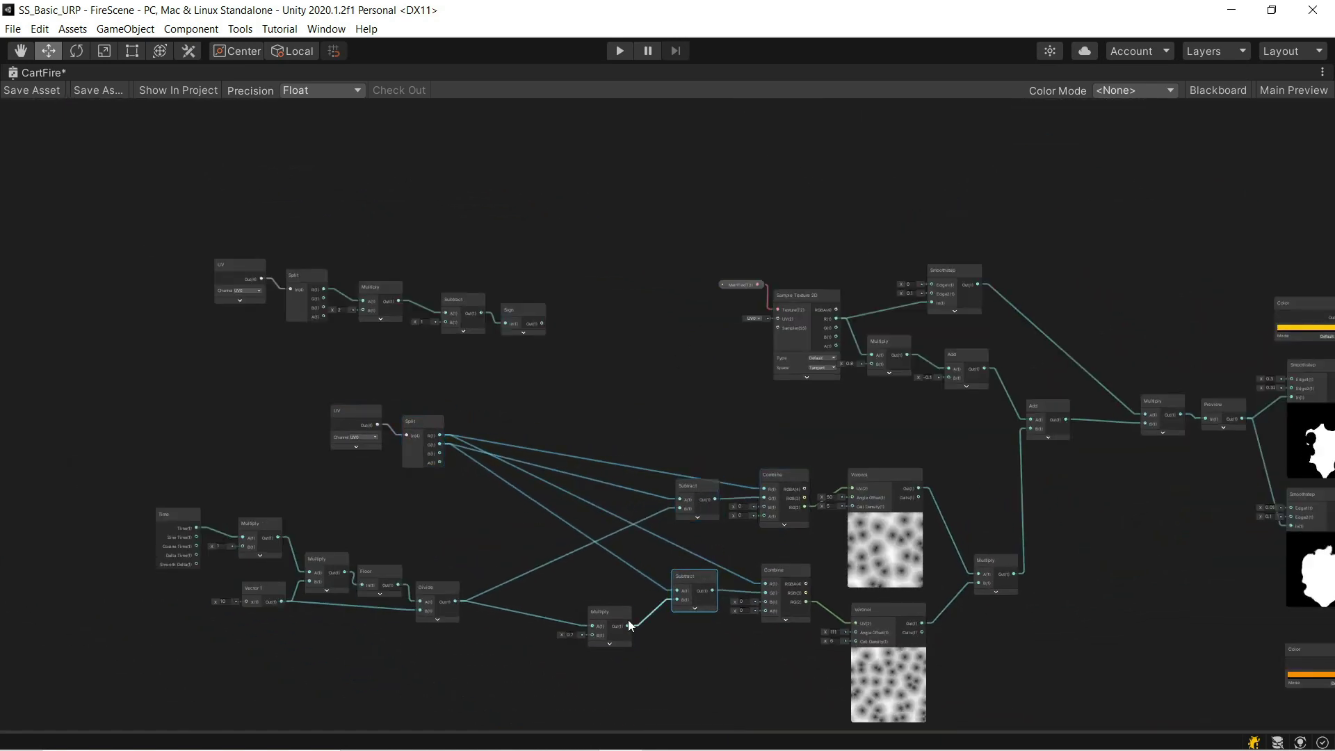
# Insert an Add node between the main Split's R output and the R input of each of the two Combine nodes.
pyautogui.scroll(3, 403, 600)
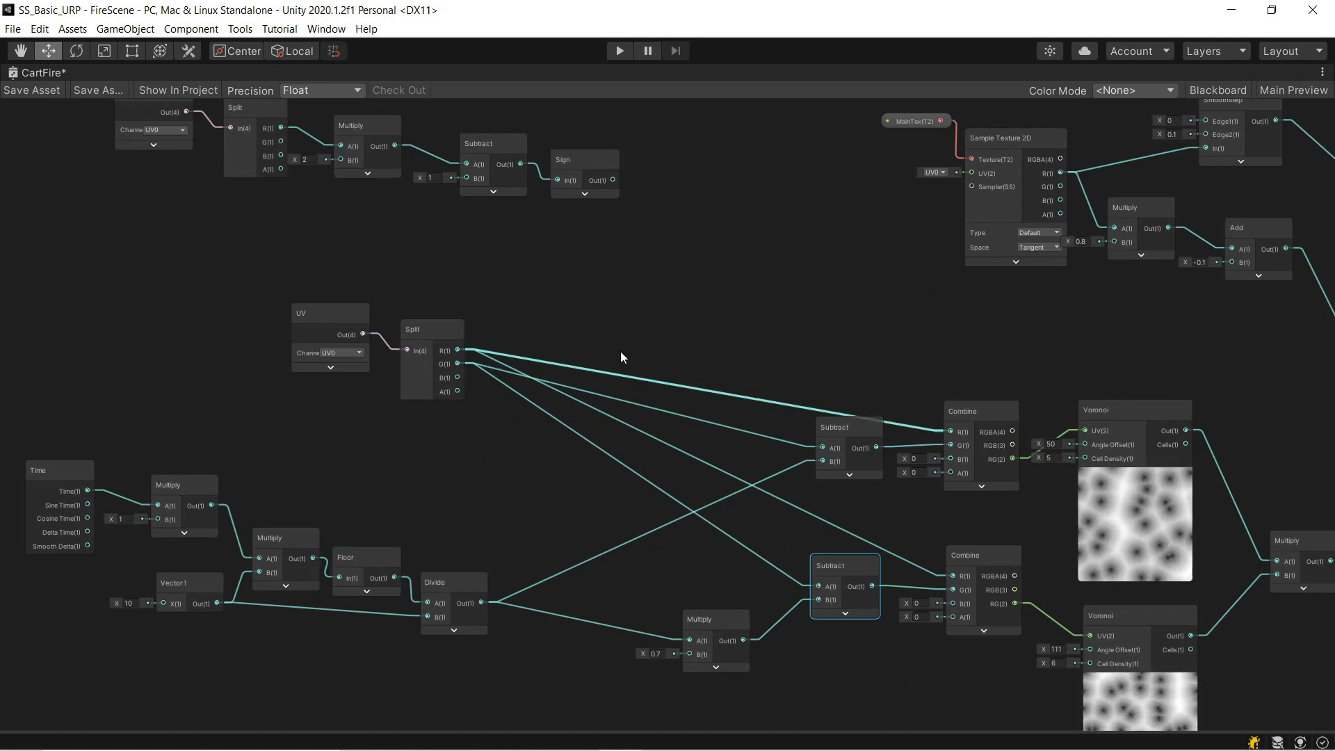
pyautogui.moveTo(678, 304); pyautogui.dragTo(679, 304)
pyautogui.write('add')
pyautogui.press('Down')
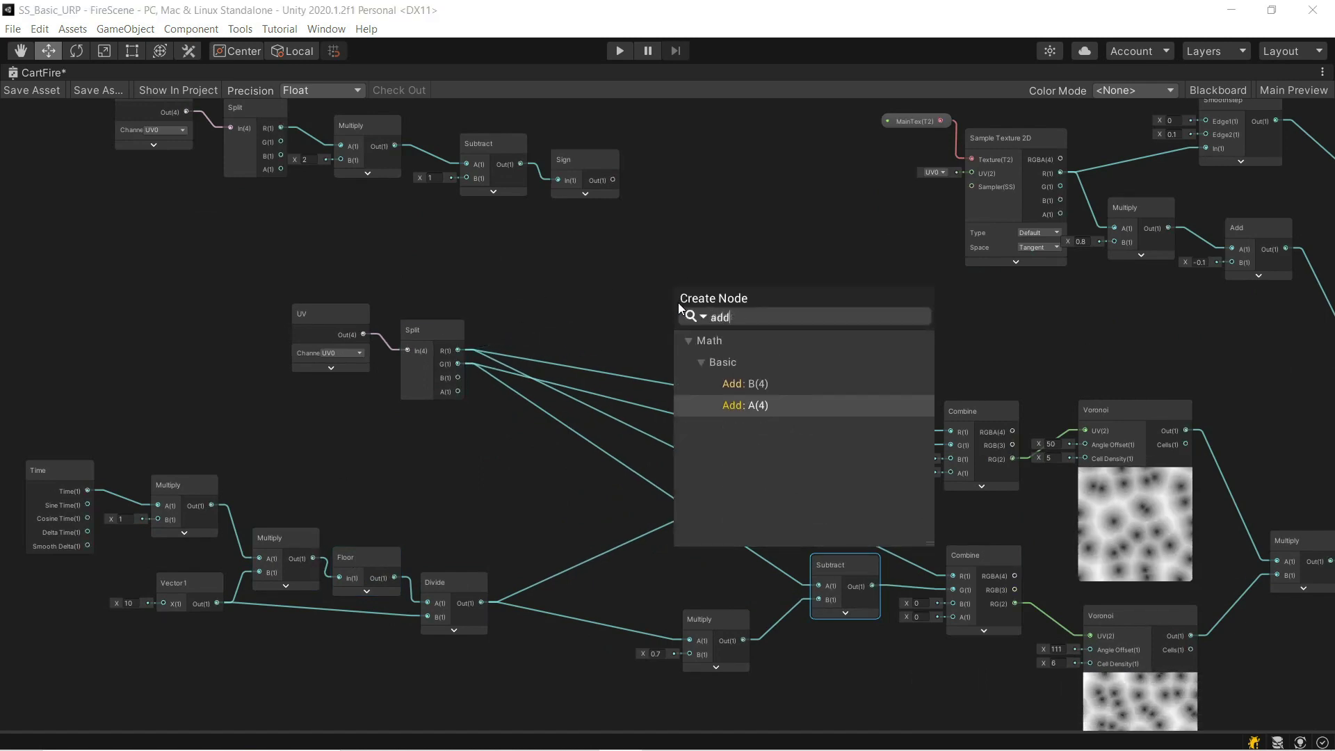
pyautogui.press('Return')
pyautogui.click(731, 352)
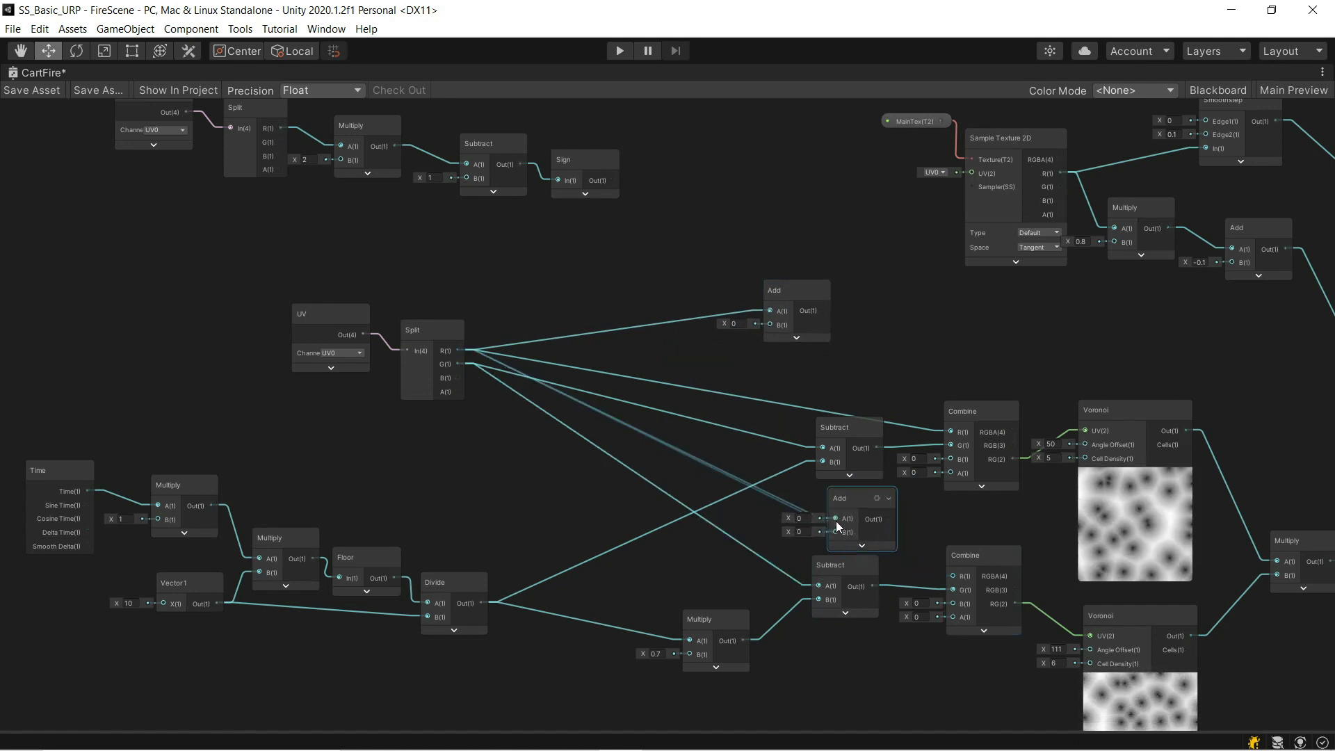
pyautogui.moveTo(888, 519); pyautogui.dragTo(958, 569)
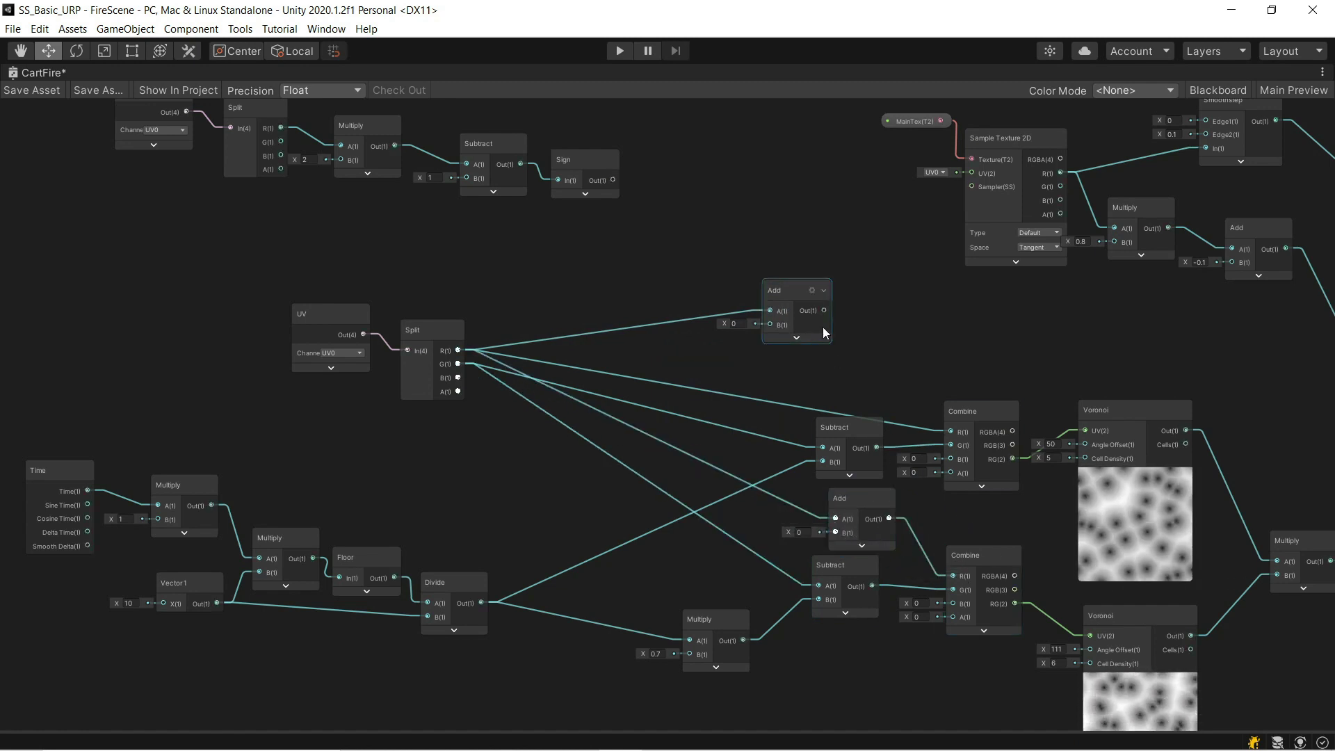
pyautogui.moveTo(950, 432); pyautogui.dragTo(825, 307)
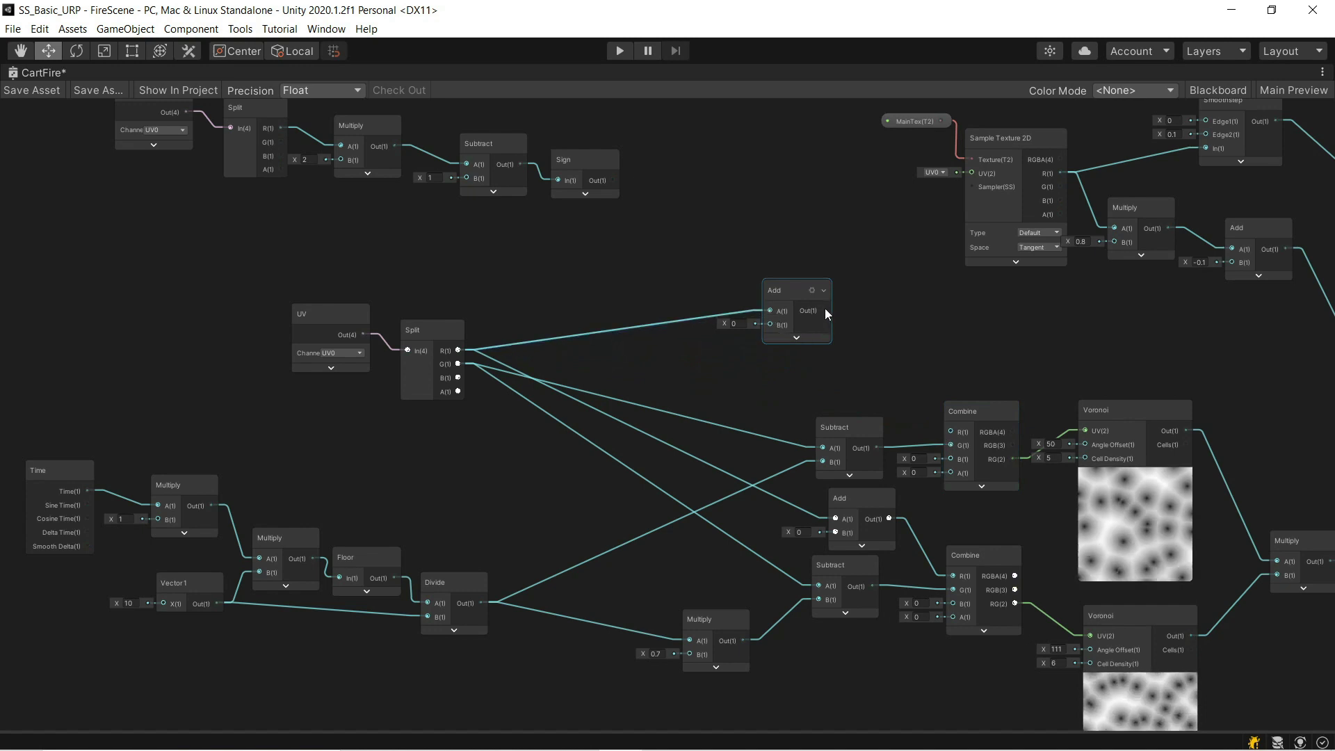
# Duplicate the 0.7 Multiply node twice and connect one copy to the B input of each new Add node.
pyautogui.moveTo(855, 380); pyautogui.dragTo(817, 342, button='middle')
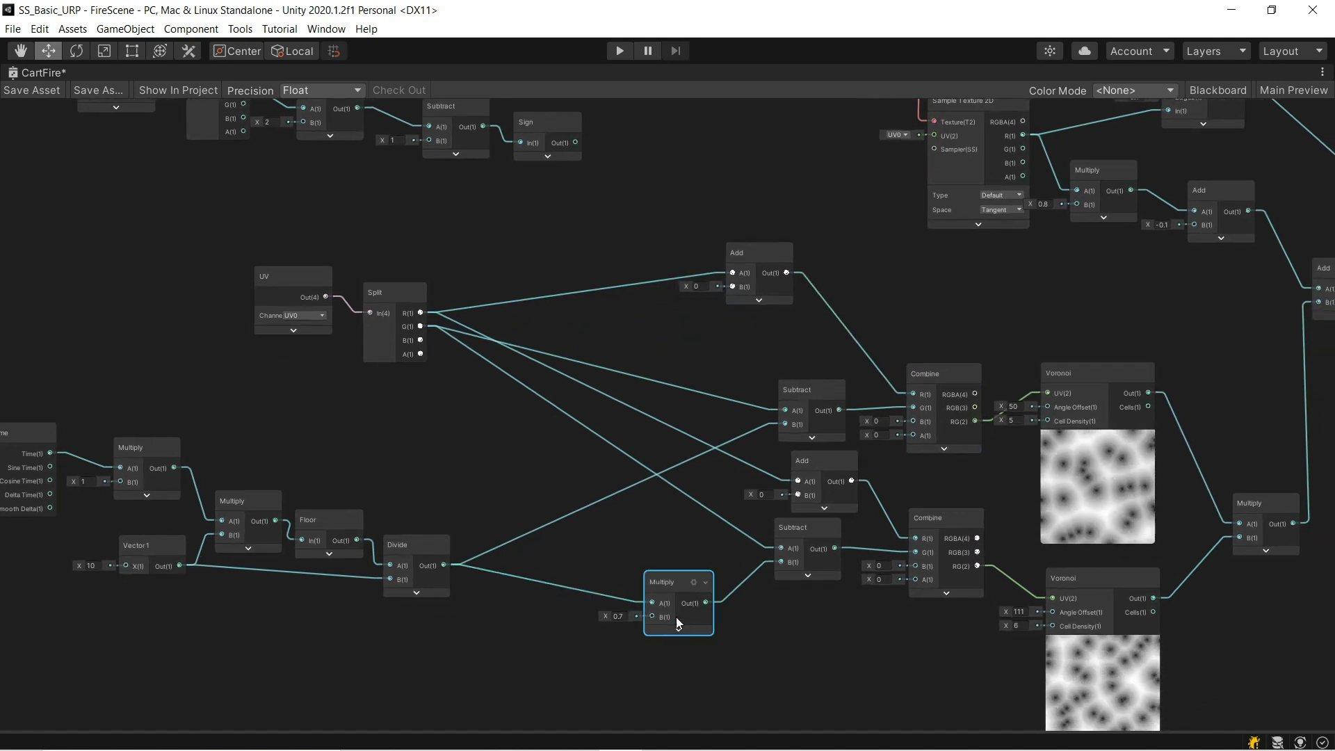
pyautogui.hotkey('ctrl', 'd')
pyautogui.moveTo(682, 603); pyautogui.dragTo(735, 303)
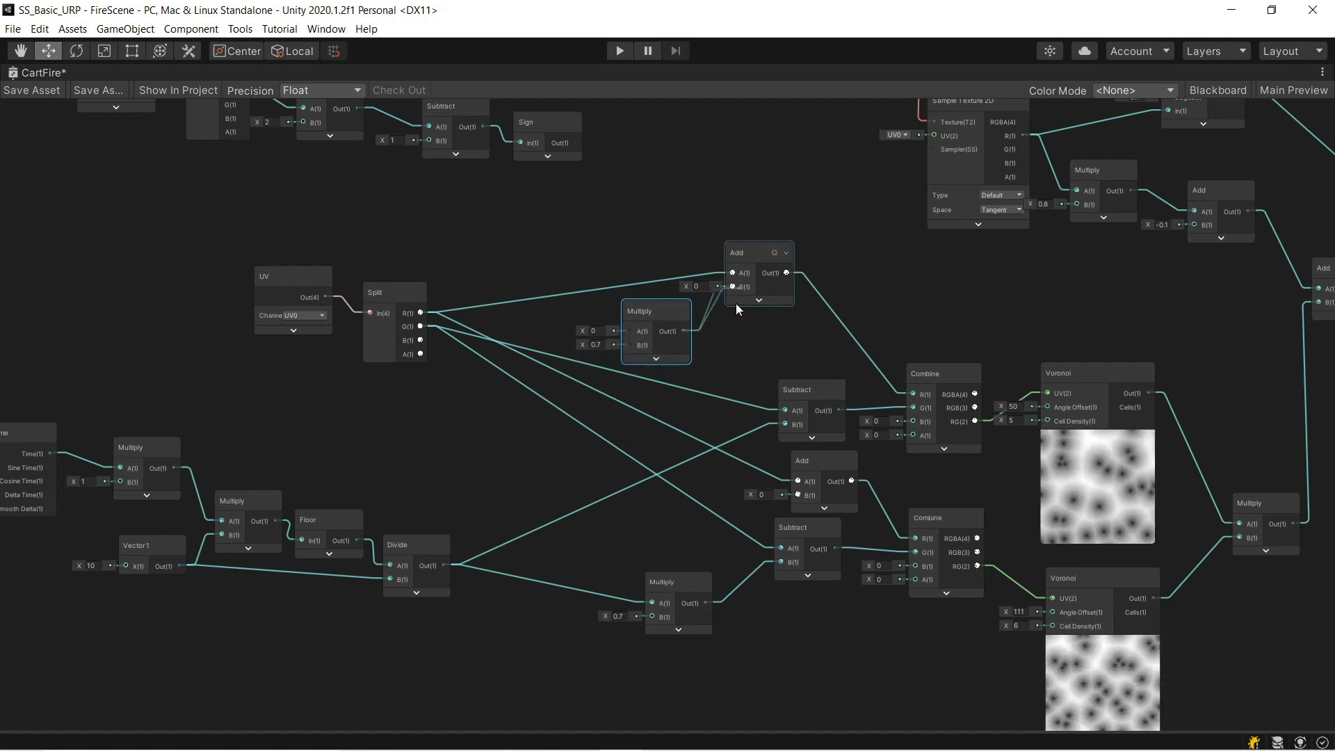
pyautogui.hotkey('ctrl', 'd')
pyautogui.moveTo(670, 340); pyautogui.dragTo(798, 495)
pyautogui.moveTo(641, 506); pyautogui.dragTo(668, 502)
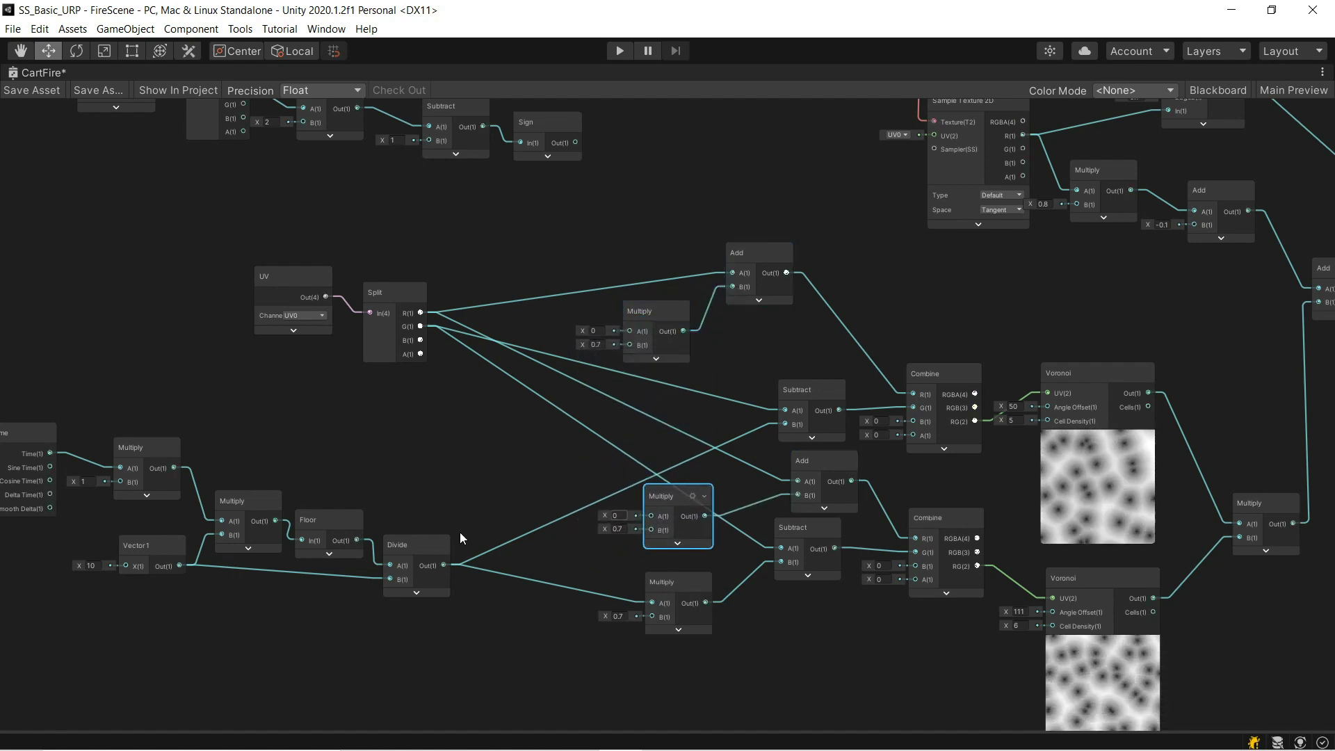
# Feed the Divide output into the A input of both new Multiply nodes and save the shader asset.
pyautogui.moveTo(444, 565); pyautogui.dragTo(631, 331)
pyautogui.moveTo(1019, 662); pyautogui.dragTo(724, 607, button='middle')
pyautogui.click(32, 90)
# Examine how the noise scrolls in the flame preview of the final color Add node and in both Voronoi previews.
pyautogui.moveTo(963, 433); pyautogui.dragTo(364, 574, button='middle')
pyautogui.moveTo(605, 518); pyautogui.dragTo(271, 502, button='middle')
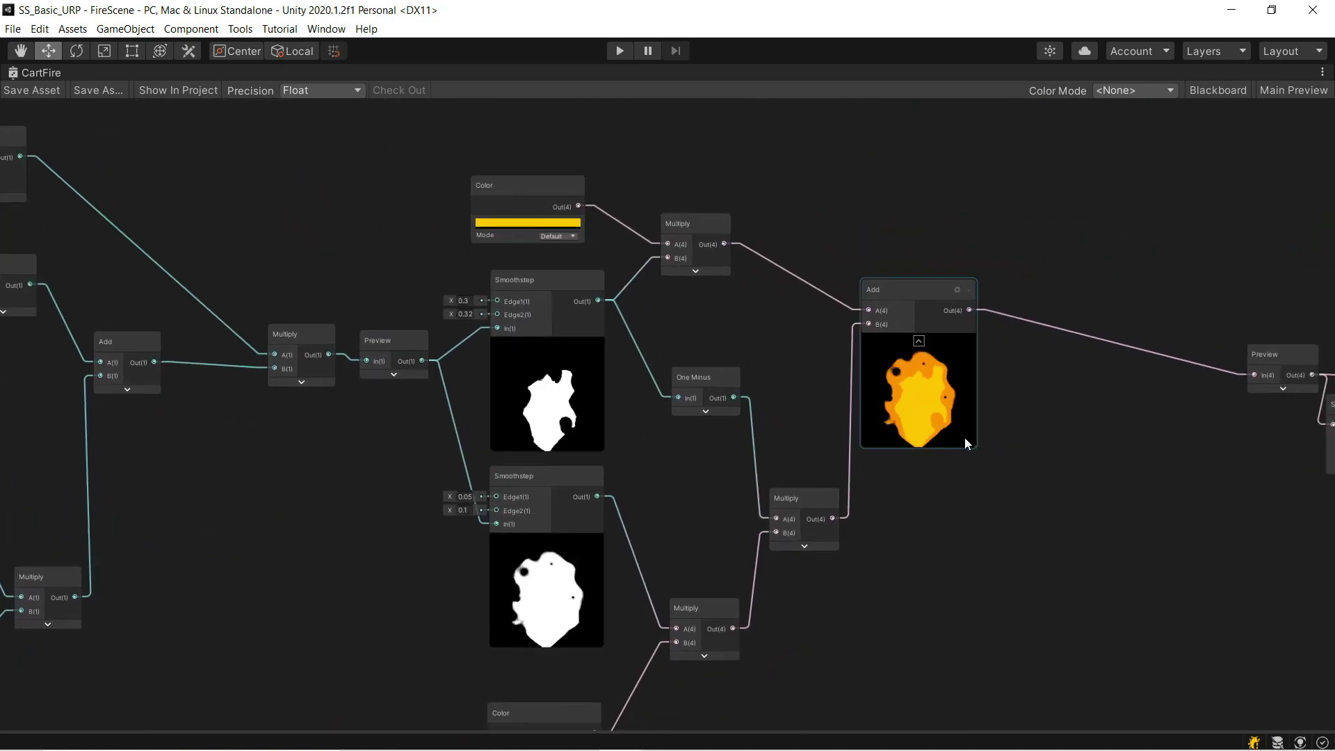
pyautogui.scroll(5, 965, 437)
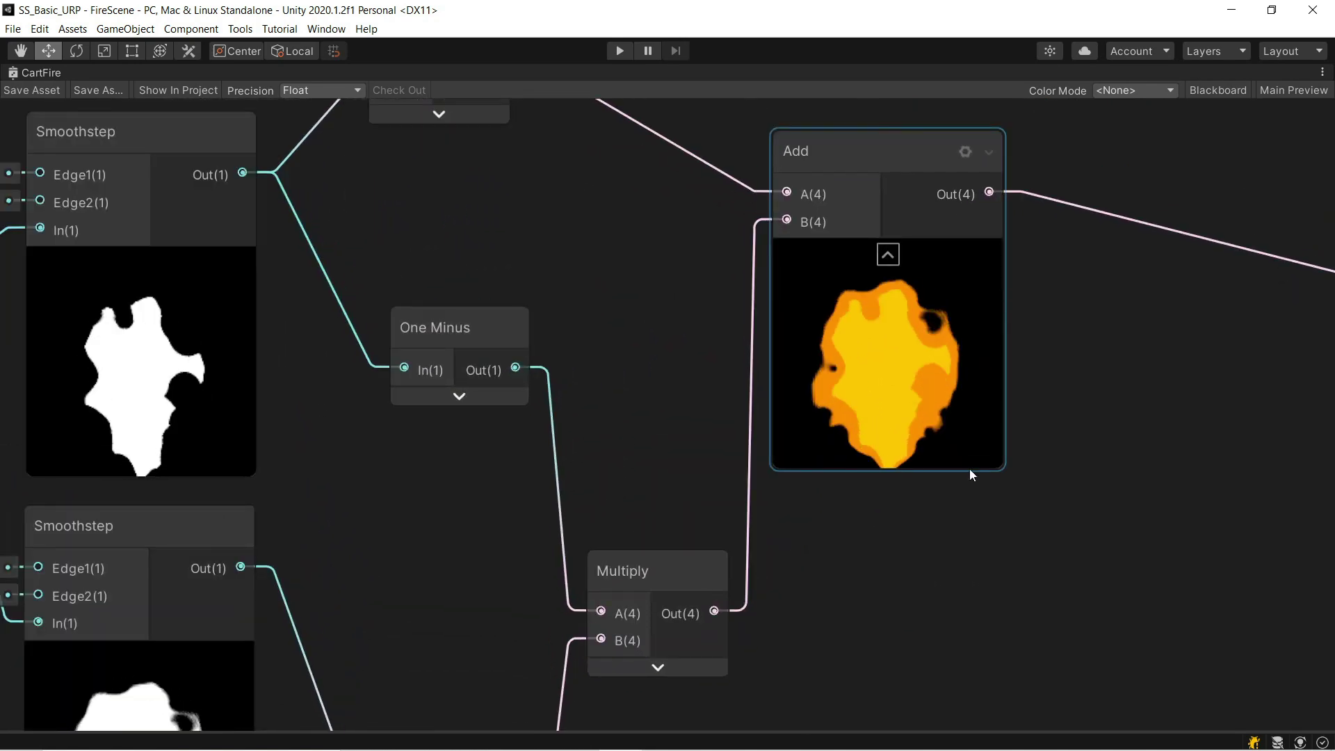
pyautogui.scroll(-8, 929, 565)
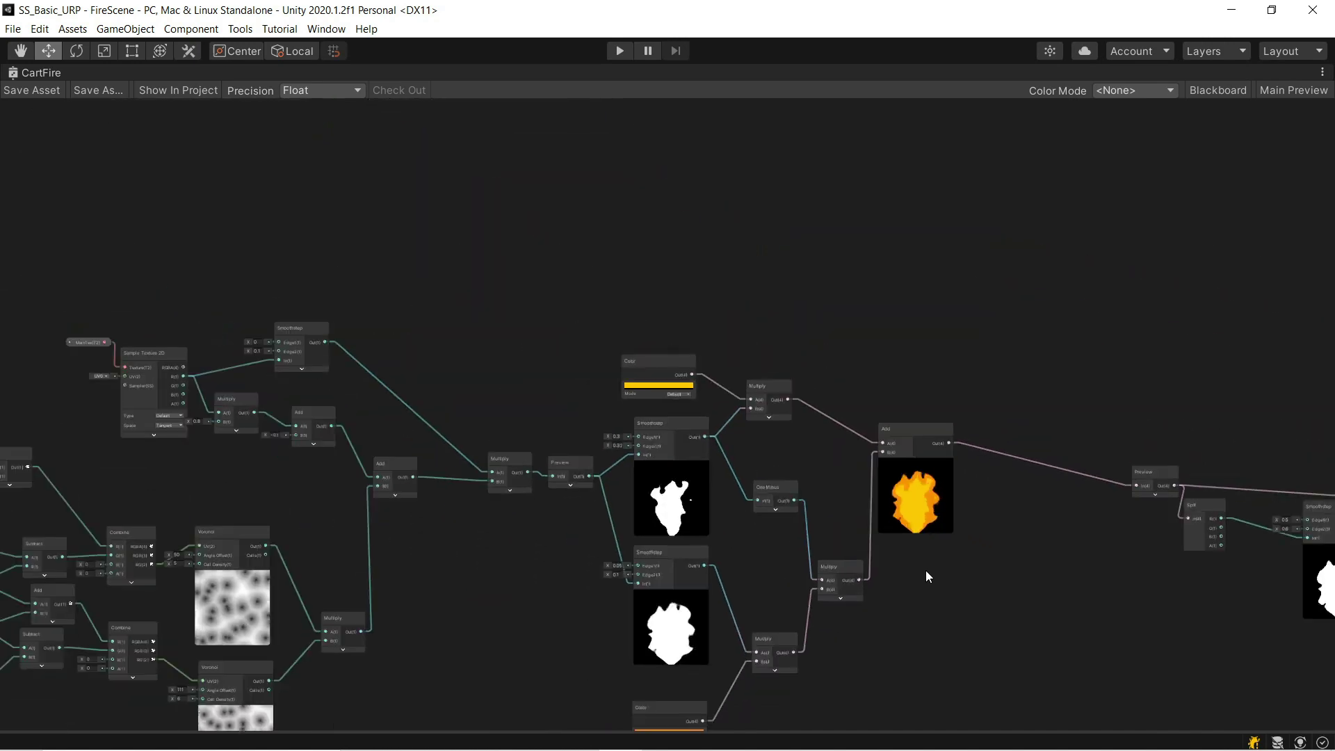
pyautogui.moveTo(904, 595); pyautogui.dragTo(720, 527, button='middle')
pyautogui.moveTo(826, 526); pyautogui.dragTo(1107, 483, button='middle')
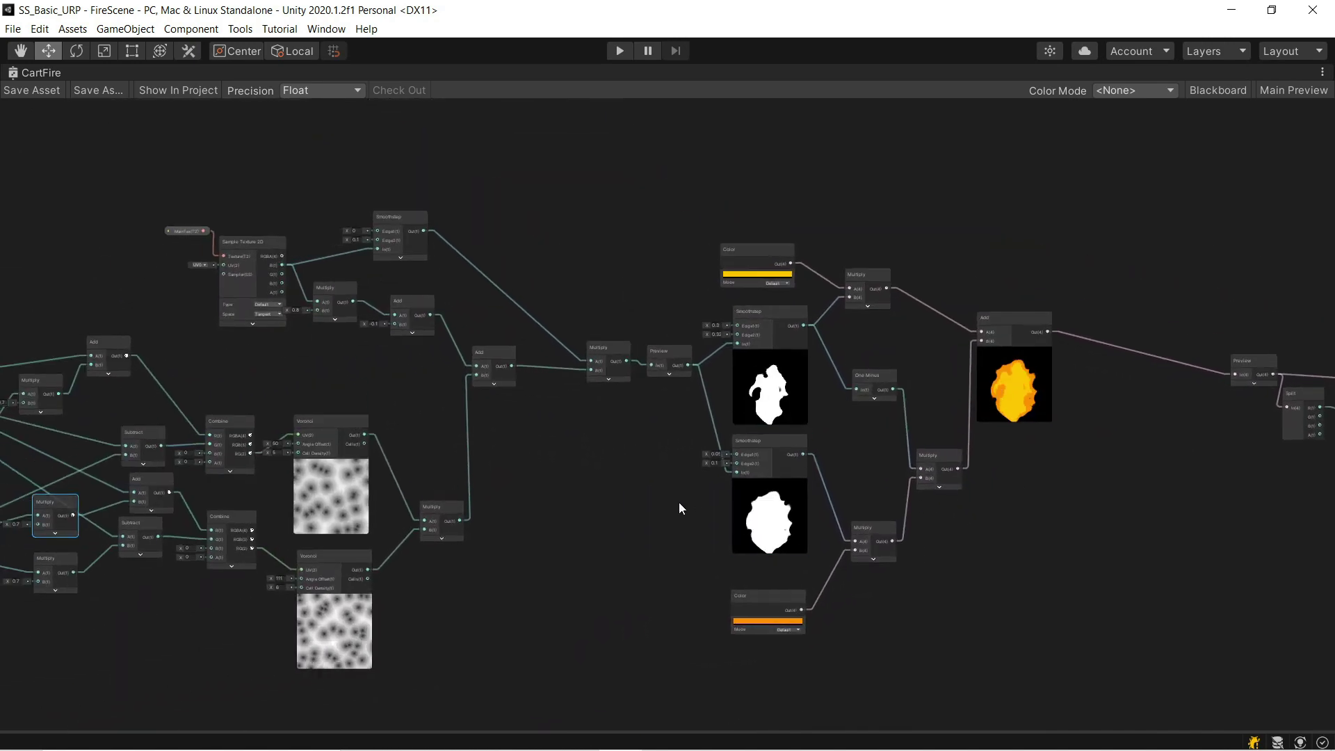
pyautogui.moveTo(167, 488); pyautogui.dragTo(359, 471, button='middle')
pyautogui.moveTo(358, 607); pyautogui.dragTo(554, 602, button='middle')
# Add a duplicate Multiply combining the Sign and Divide outputs, and feed its result into the two 0.7 Multiply nodes behind the Adds.
pyautogui.scroll(2, 374, 599)
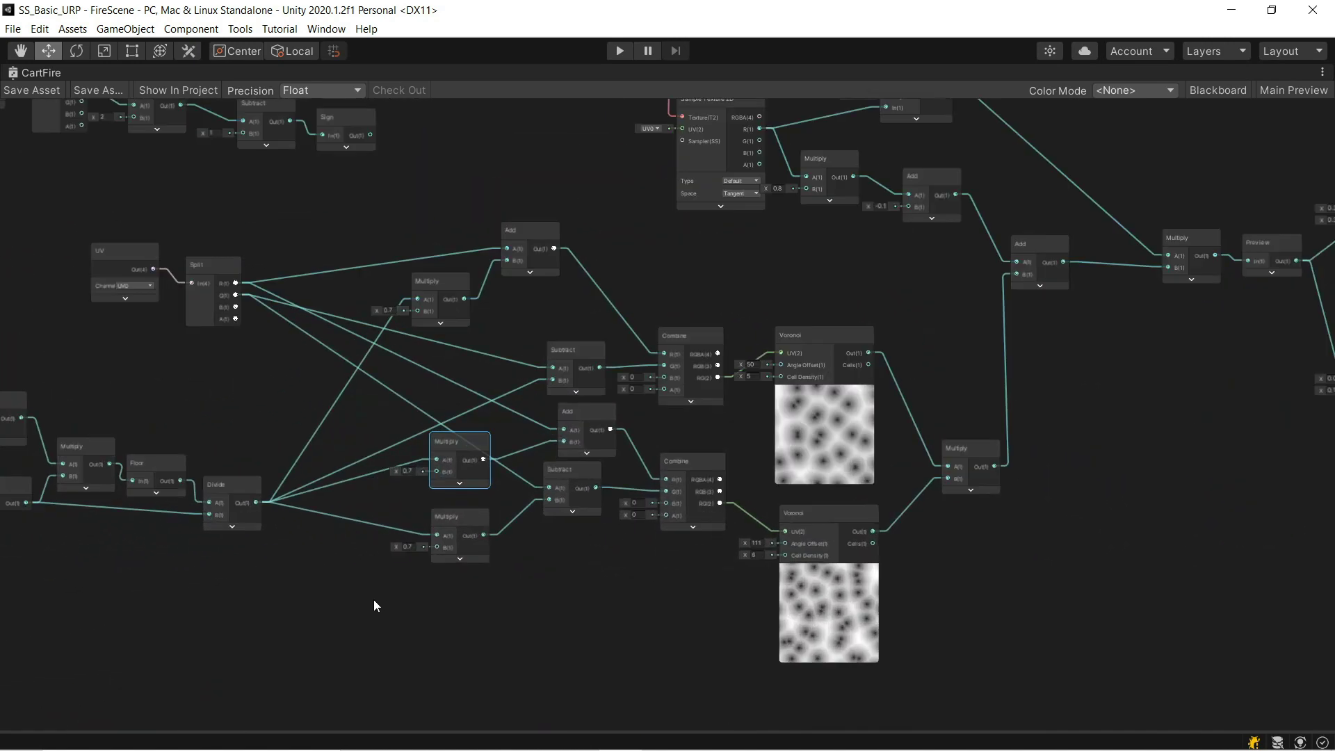
pyautogui.moveTo(328, 586); pyautogui.dragTo(432, 630, button='middle')
pyautogui.moveTo(340, 438); pyautogui.dragTo(361, 480, button='middle')
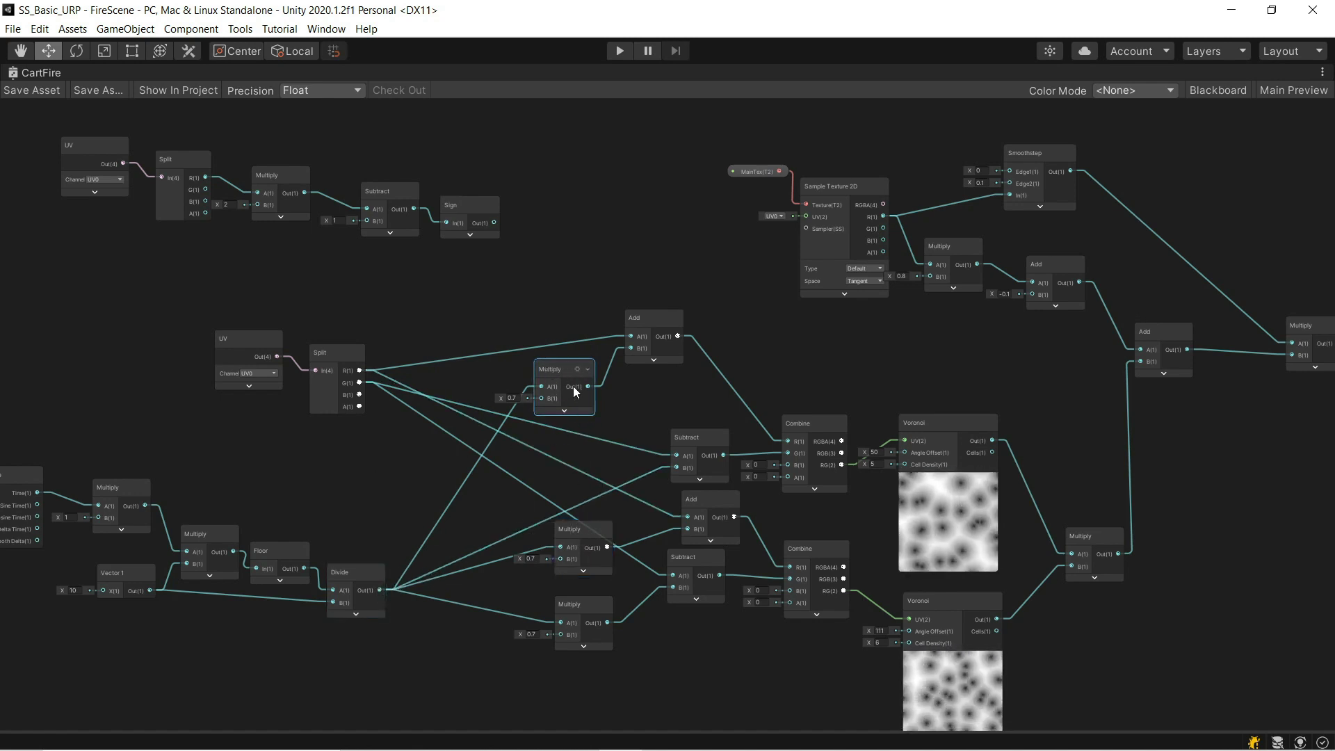
pyautogui.hotkey('ctrl', 'd')
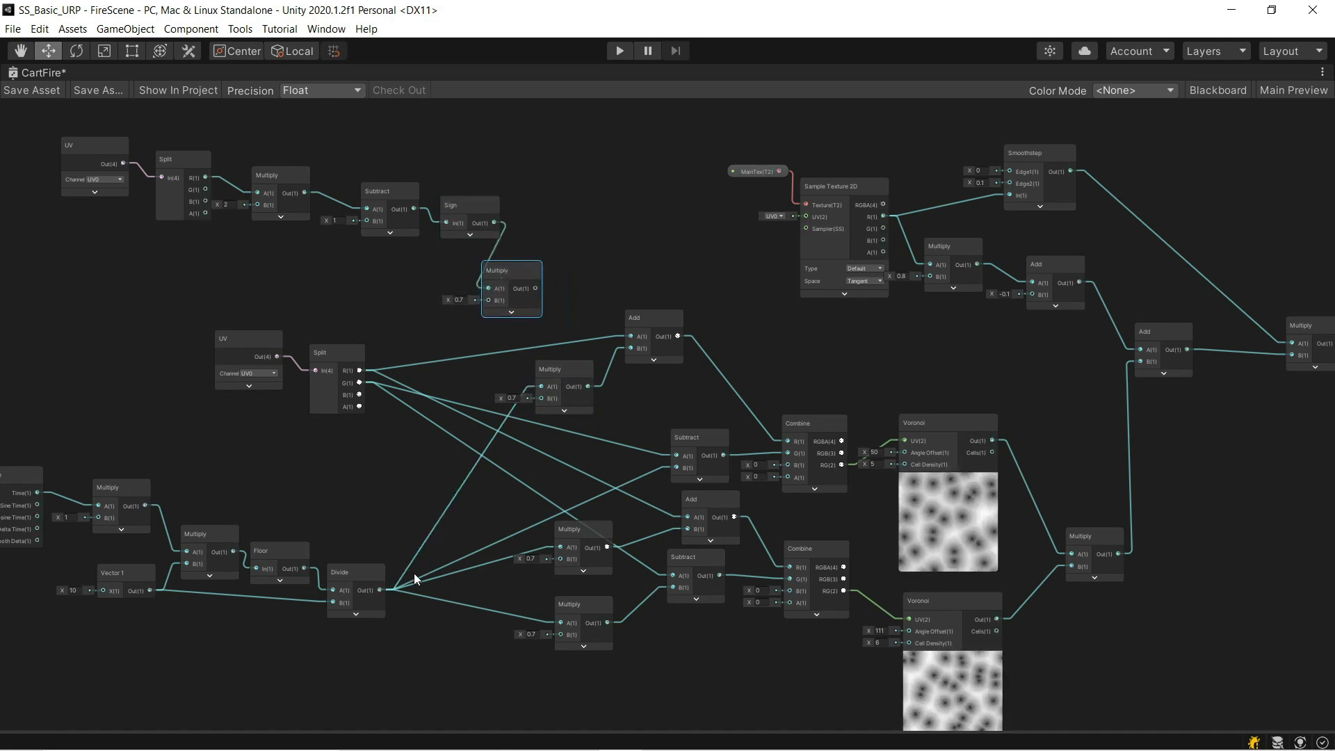
pyautogui.moveTo(489, 302); pyautogui.dragTo(491, 301)
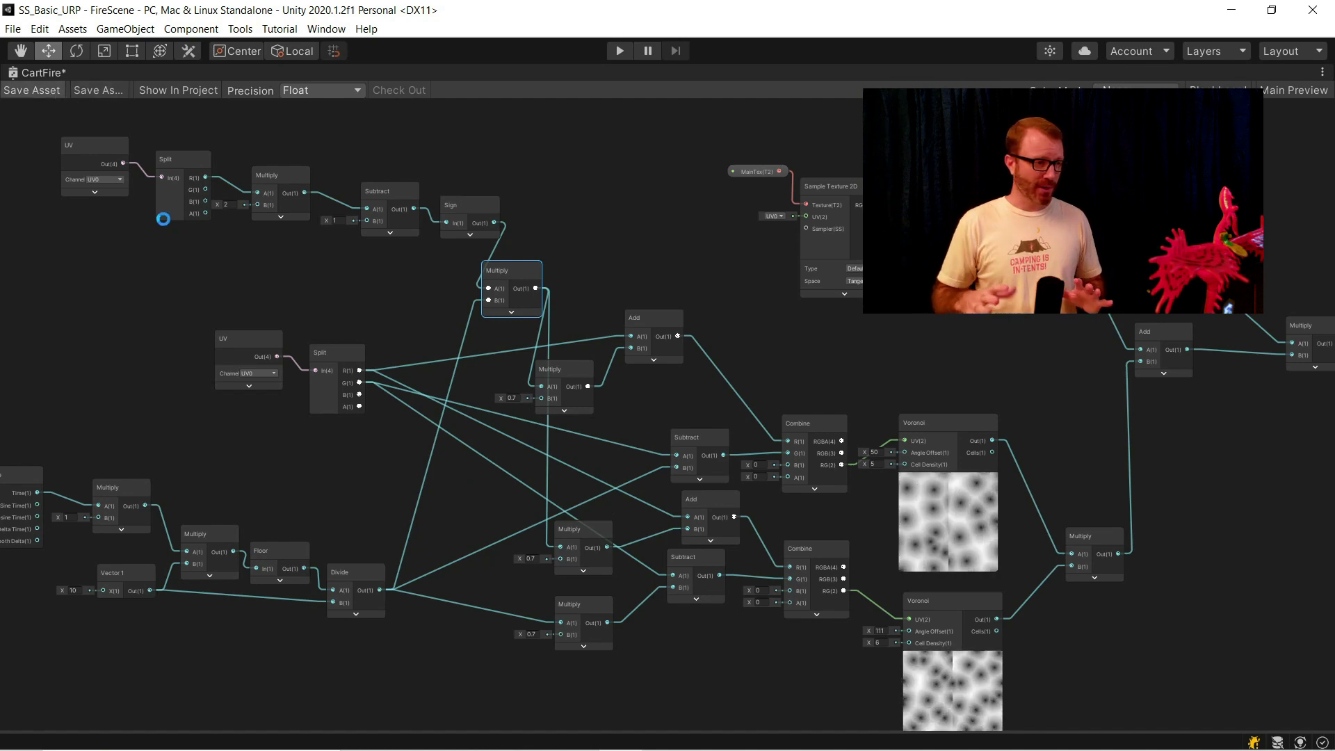
# Select the whole Sign branch from UV to Sign and move it away from the Multiply node it feeds.
pyautogui.moveTo(649, 278); pyautogui.dragTo(588, 221, button='middle')
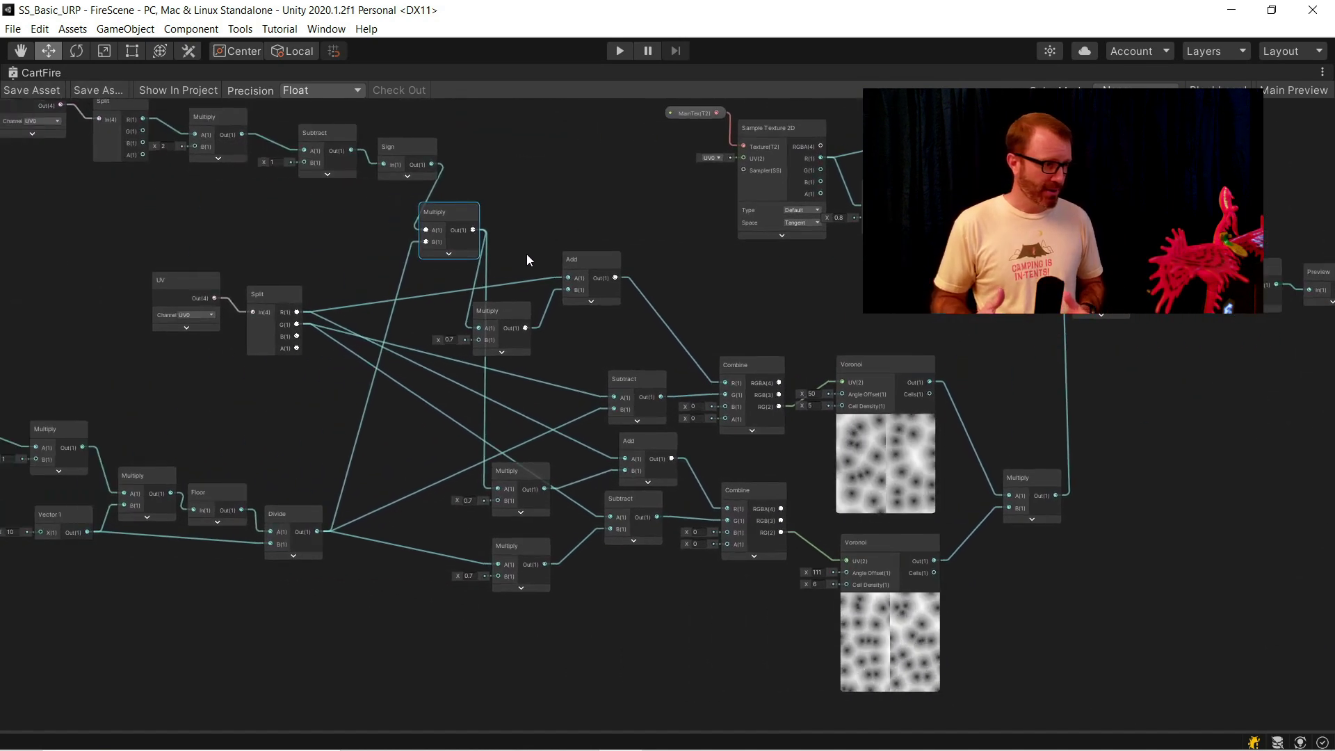
pyautogui.moveTo(292, 228); pyautogui.dragTo(502, 313, button='middle')
pyautogui.moveTo(648, 167); pyautogui.dragTo(258, 263)
pyautogui.moveTo(616, 235); pyautogui.dragTo(509, 236)
pyautogui.click(671, 246)
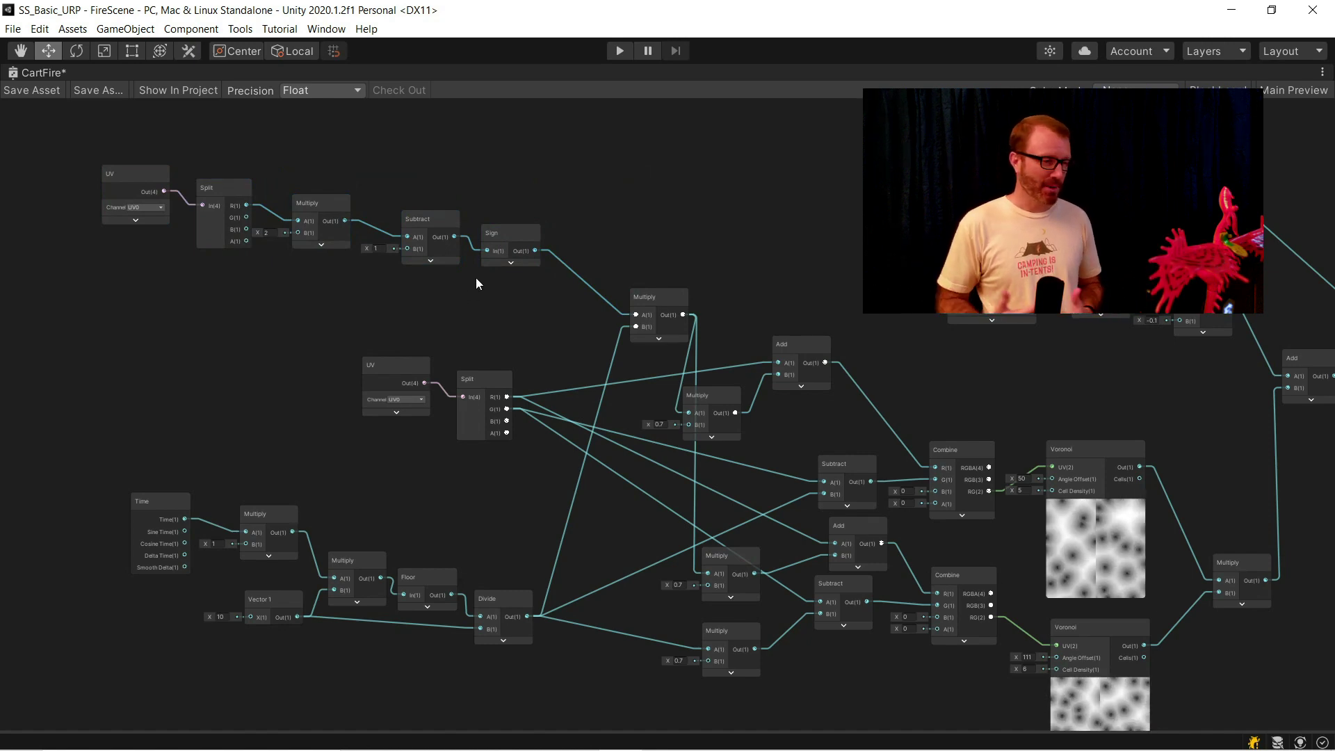
# Set the Sign branch's Multiply factor to -2 and its Subtract value to -1.
pyautogui.scroll(2, 500, 275)
pyautogui.click(348, 240)
pyautogui.moveTo(276, 295); pyautogui.dragTo(197, 212, button='middle')
pyautogui.scroll(-2, 198, 212)
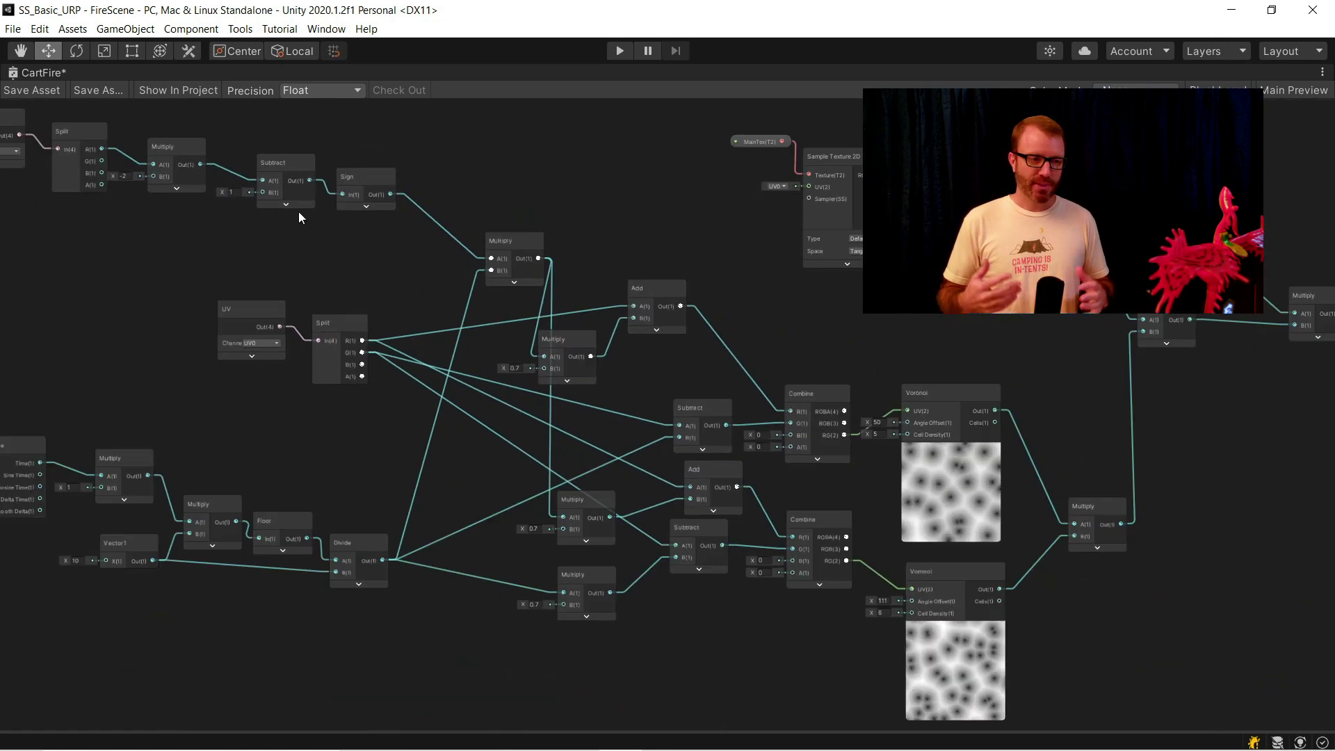
pyautogui.click(238, 192)
pyautogui.write('-1')
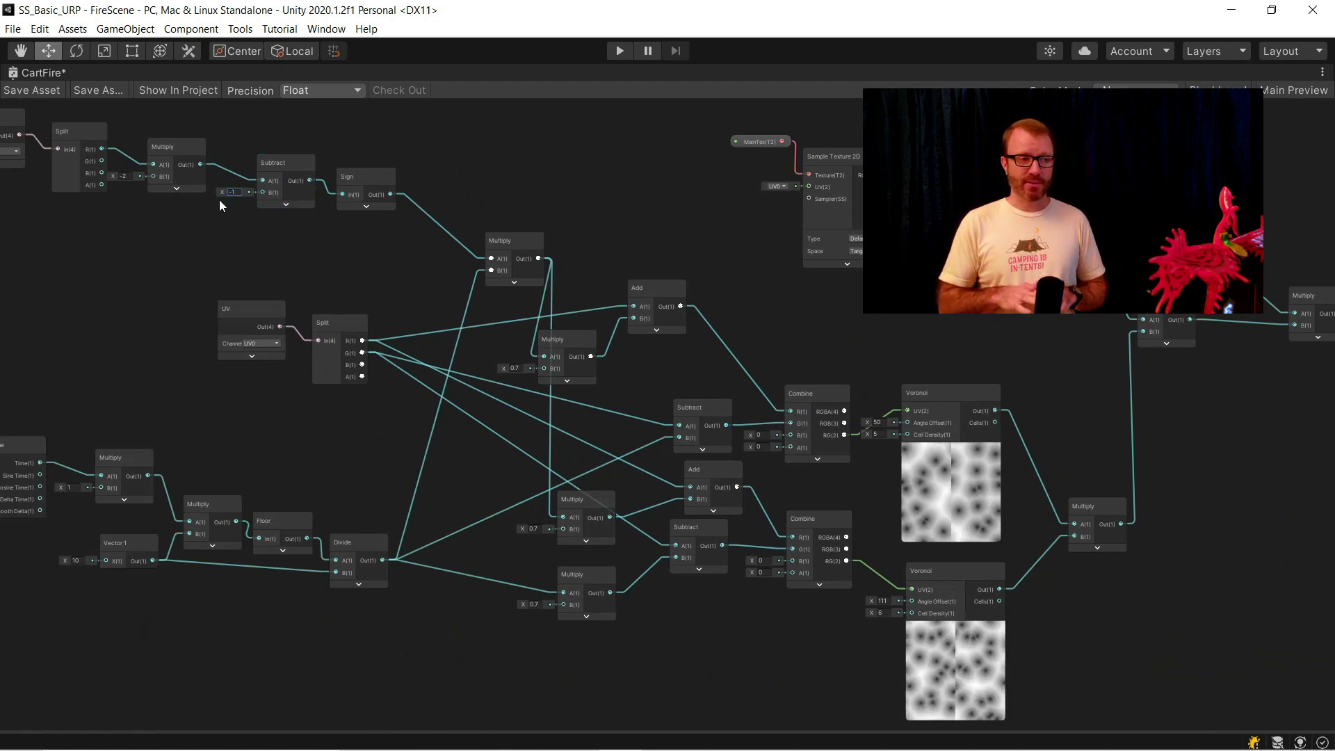
# Save the shader asset and return the maximized graph to the docked layout with the Scene view.
pyautogui.click(35, 91)
pyautogui.moveTo(898, 345); pyautogui.dragTo(438, 317, button='middle')
pyautogui.rightClick(40, 73)
pyautogui.click(73, 86)
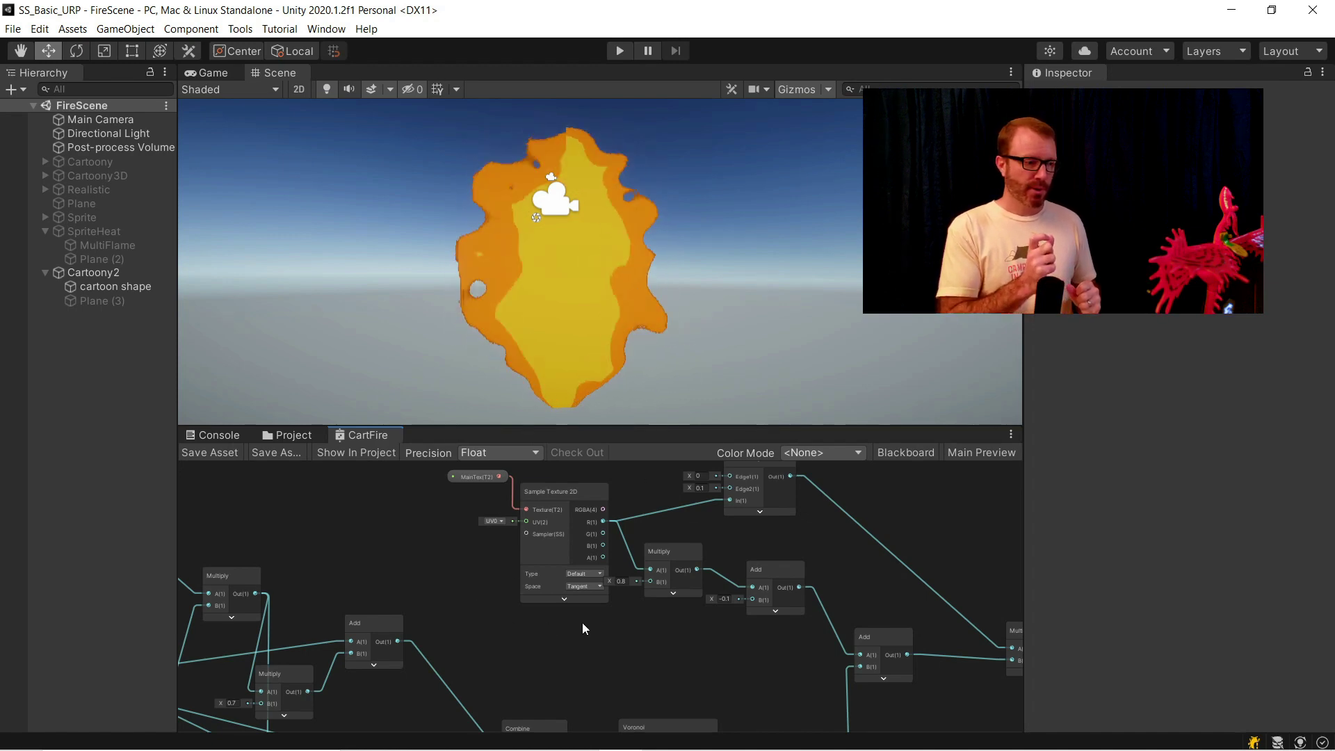
# Set the factor of the Multiply node after Sample Texture 2D to 0.4 and save the asset.
pyautogui.moveTo(721, 649); pyautogui.dragTo(502, 596, button='middle')
pyautogui.scroll(1, 502, 593)
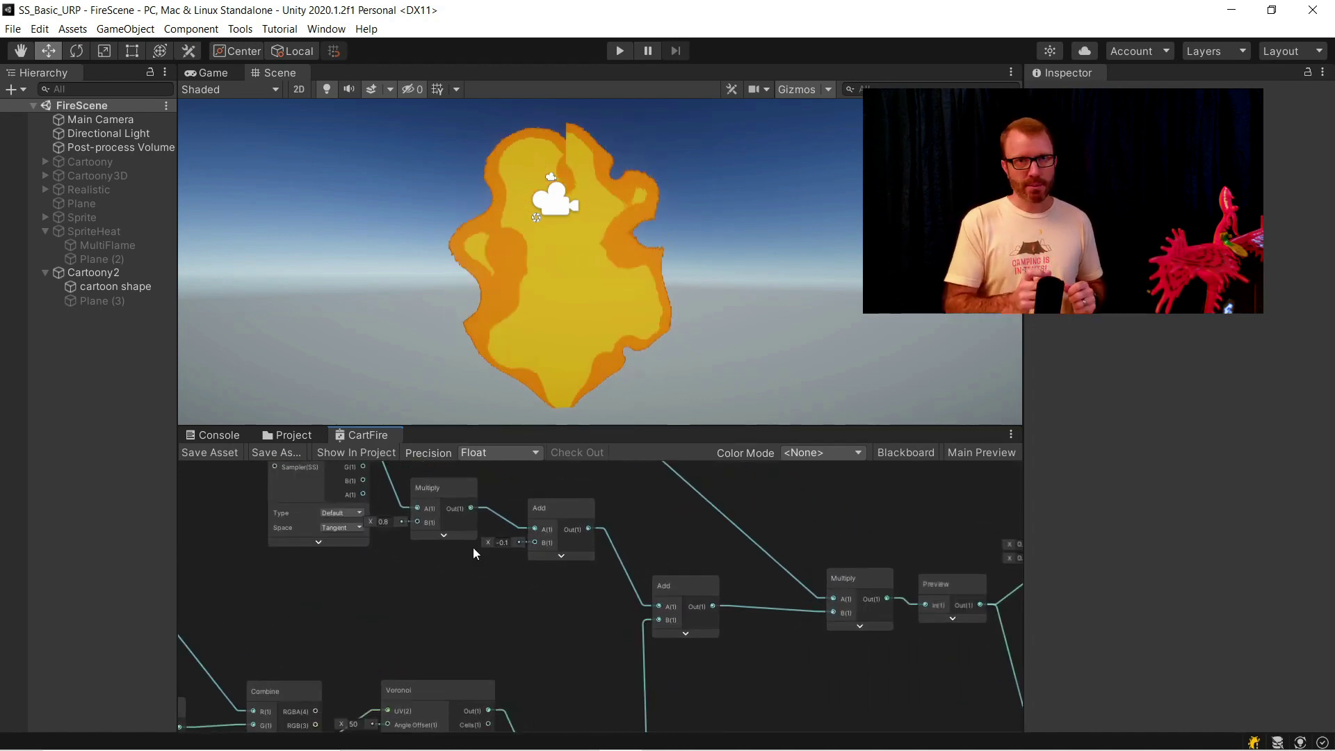
pyautogui.click(387, 521)
pyautogui.write('0.6')
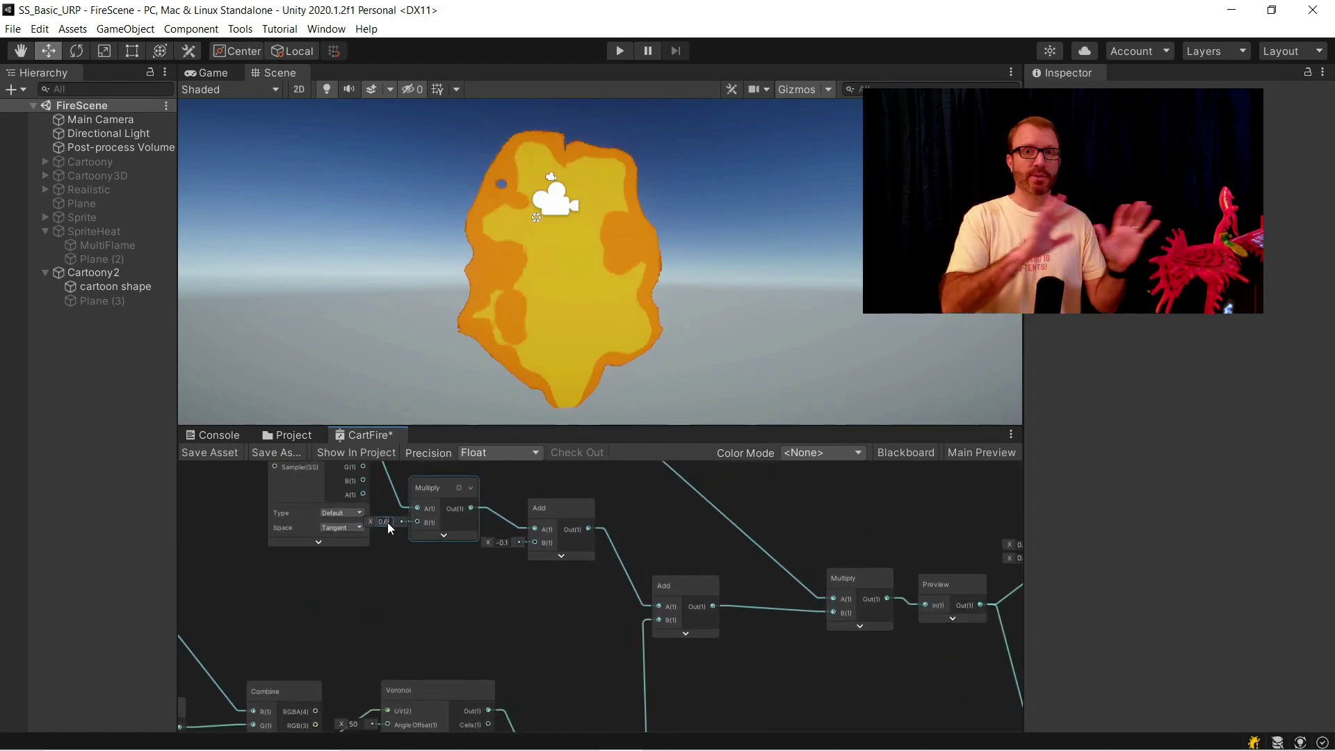
pyautogui.press('BackSpace')
pyautogui.write('4')
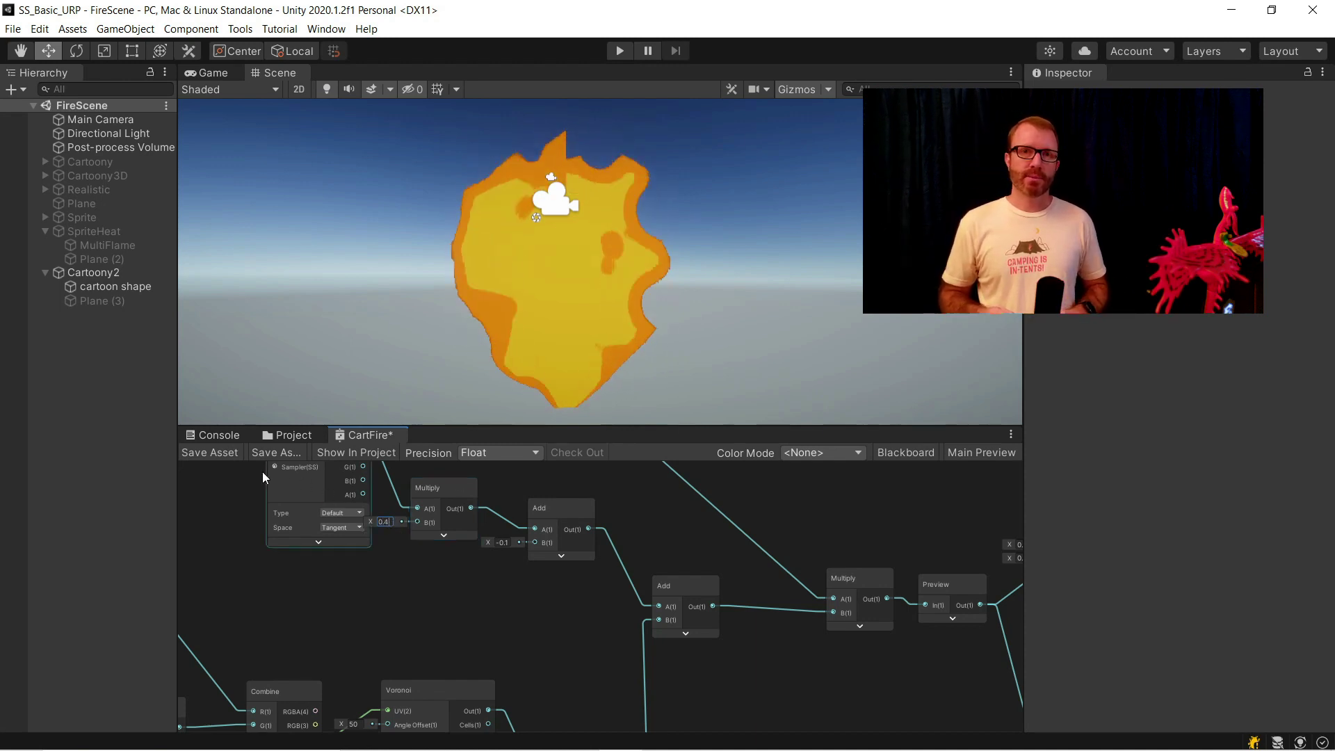
pyautogui.click(227, 455)
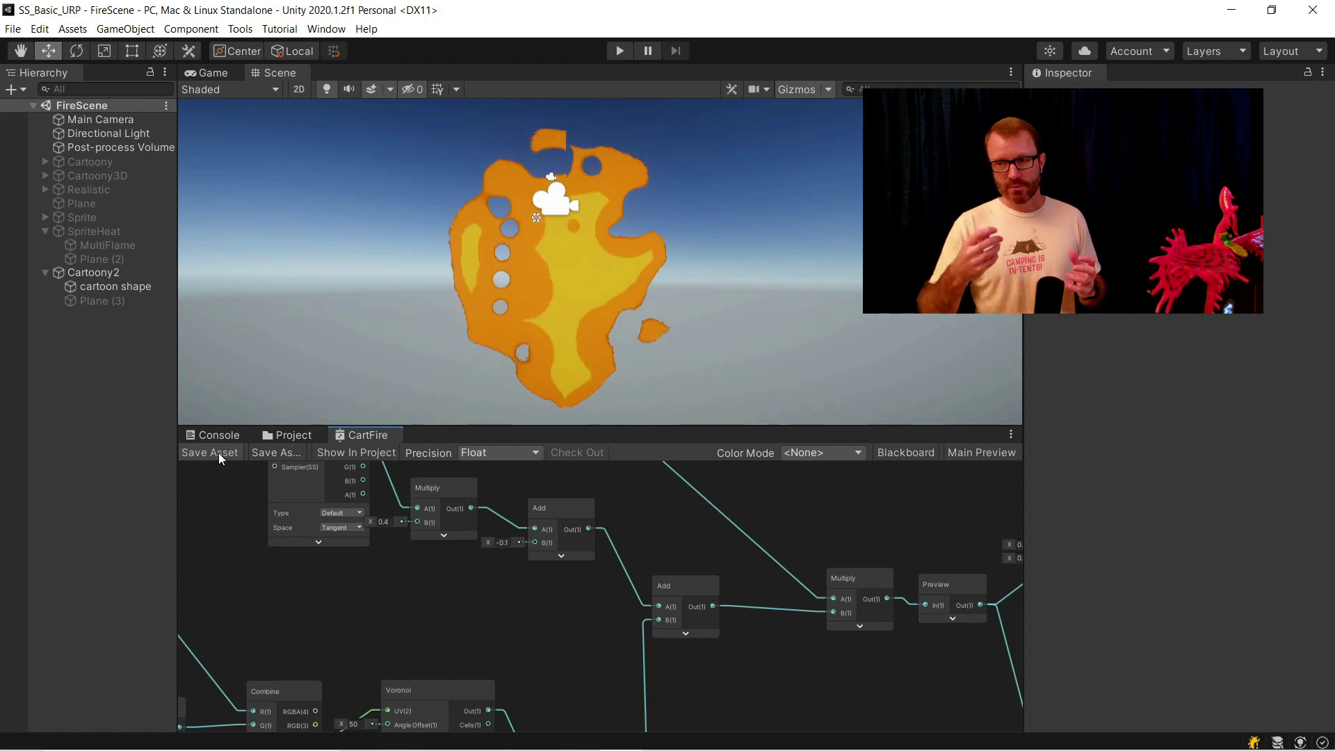
# Activate the Plane (3) object under Cartoony2 as the black backdrop behind the flame.
pyautogui.click(105, 301)
pyautogui.click(1067, 96)
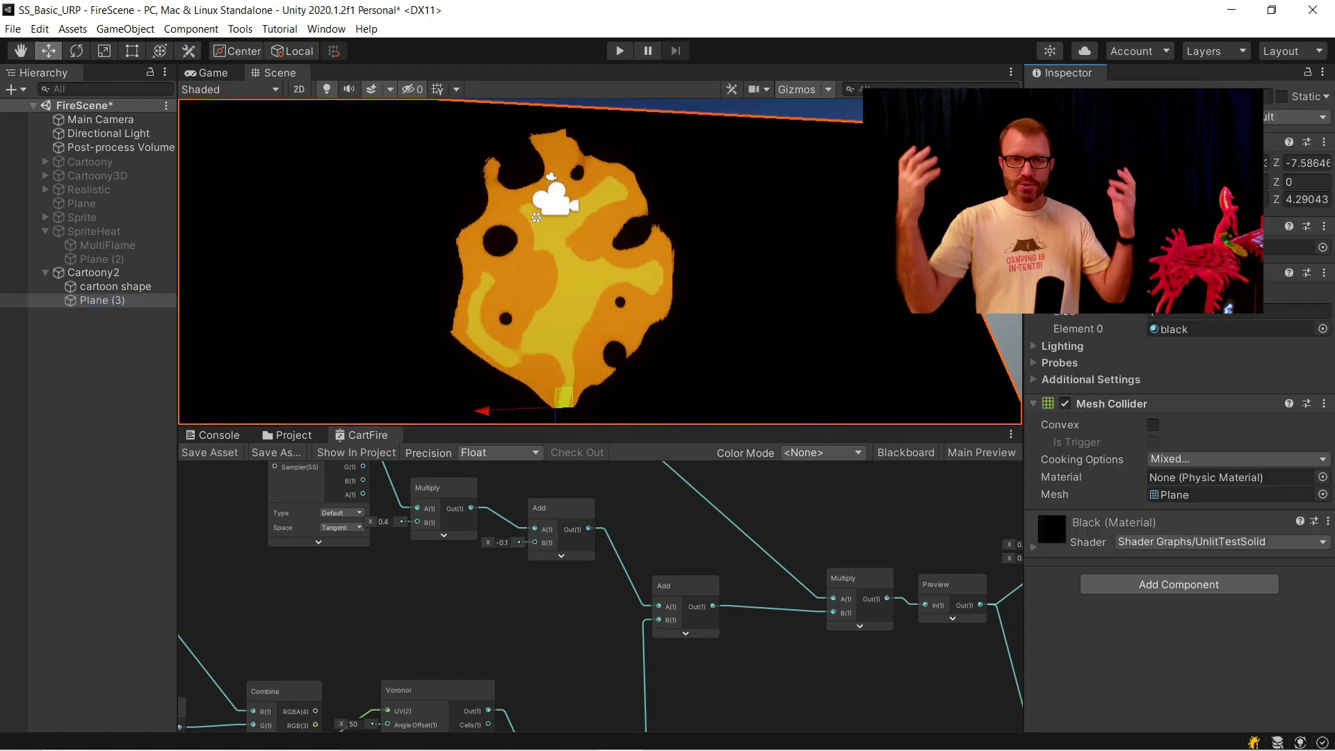
pyautogui.moveTo(815, 292); pyautogui.dragTo(765, 308, button='middle')
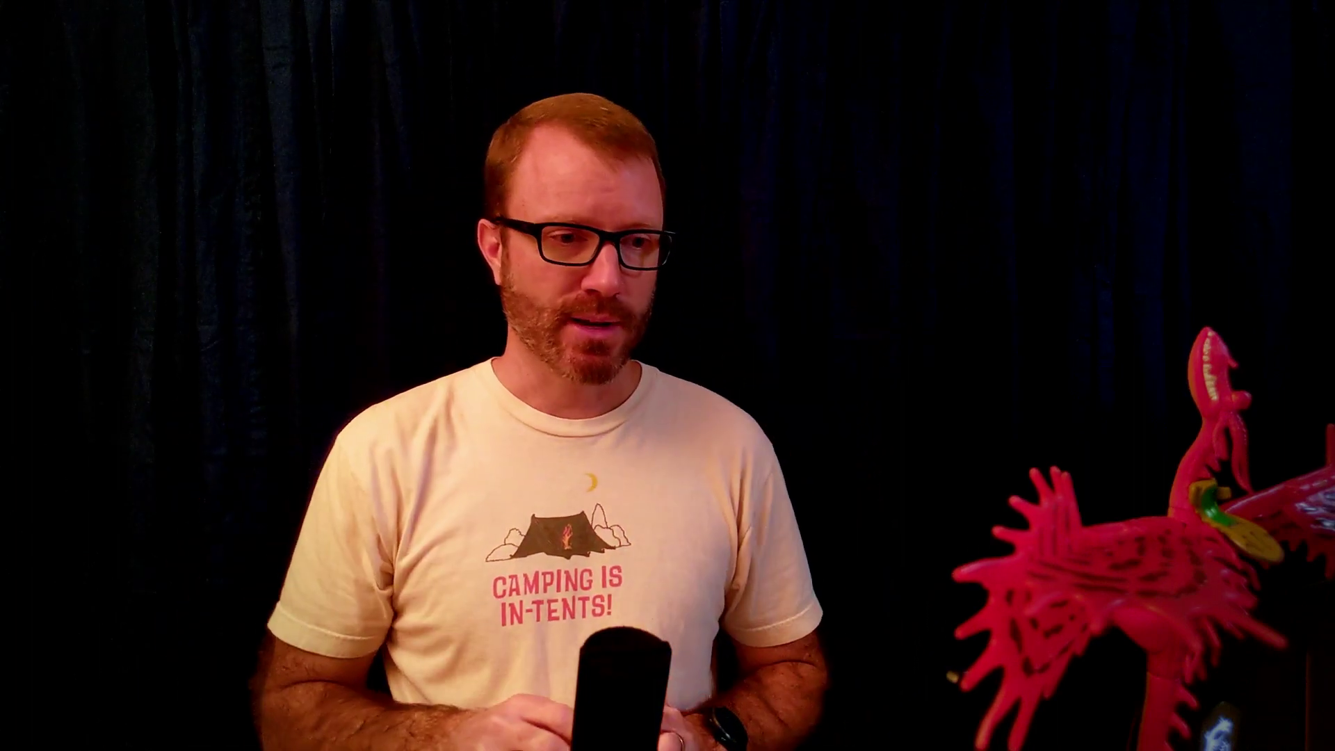
# Maximize the graph and move the main UV and Split nodes farther away from the downstream Add nodes.
pyautogui.rightClick(368, 436)
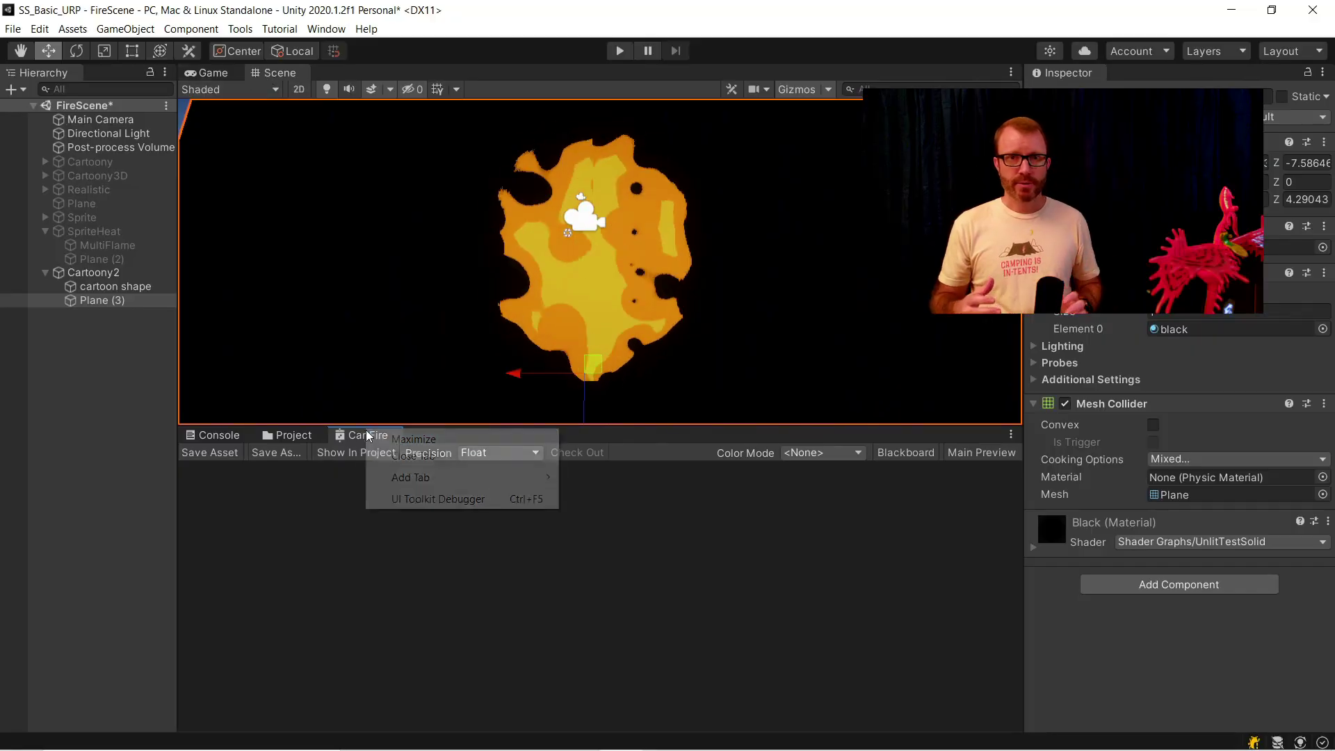
pyautogui.click(414, 438)
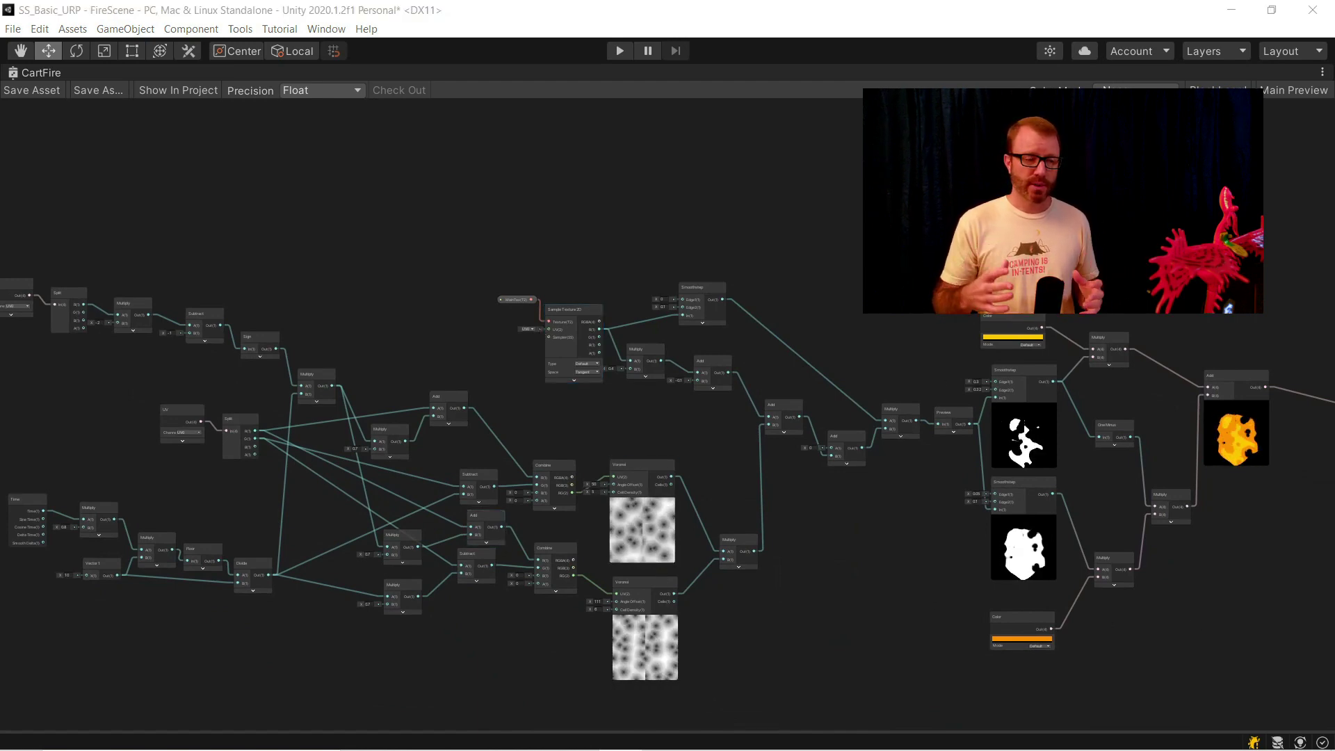
pyautogui.scroll(5, 143, 469)
pyautogui.moveTo(216, 458); pyautogui.dragTo(336, 515, button='middle')
pyautogui.moveTo(501, 542); pyautogui.dragTo(70, 387)
pyautogui.click(308, 484)
# Create an Add node on the main Split's R output and duplicate it to drive the A inputs of both downstream Adds.
pyautogui.moveTo(233, 422); pyautogui.dragTo(502, 394)
pyautogui.write('add')
pyautogui.press('Return')
pyautogui.click(366, 427)
pyautogui.click(336, 362)
pyautogui.hotkey('ctrl', 'd')
pyautogui.scroll(-5, 339, 399)
pyautogui.scroll(5, 367, 422)
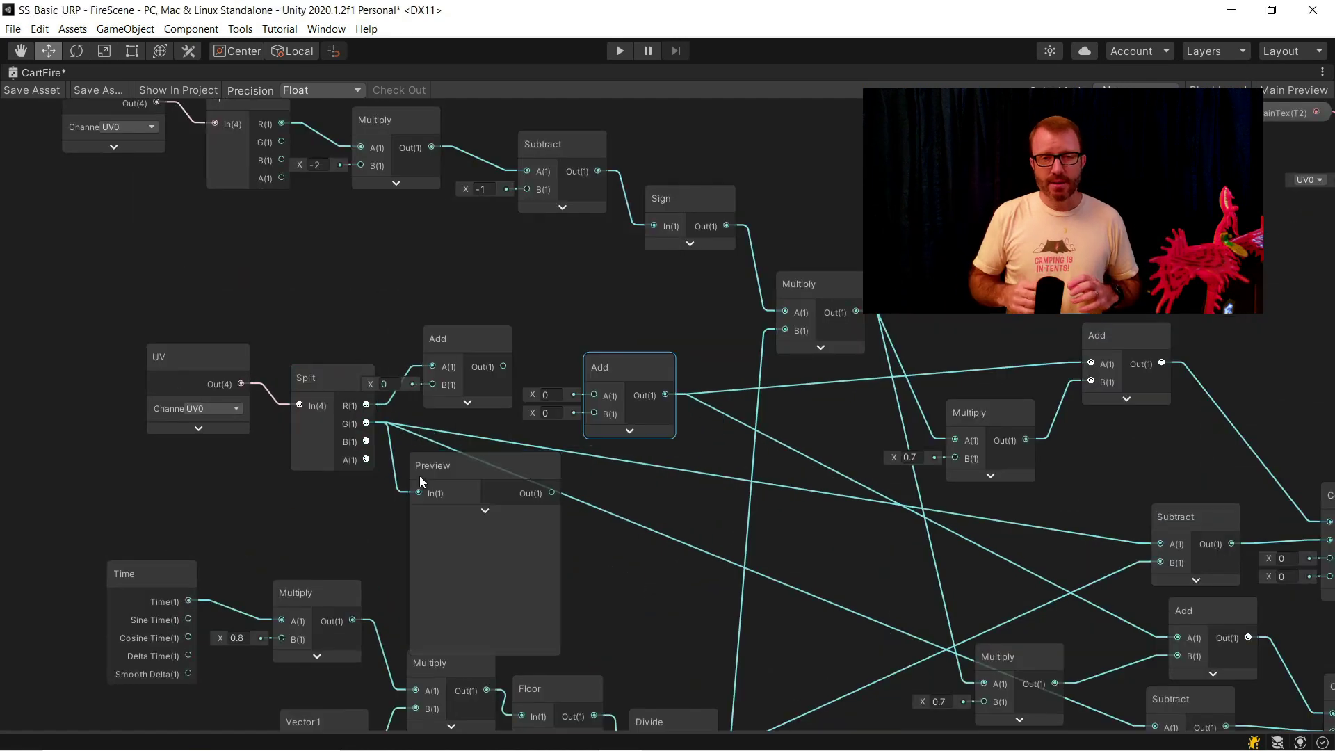
# Collapse the Preview node on the main Split's G output and place it on the connection to the two Subtract nodes.
pyautogui.click(484, 512)
pyautogui.moveTo(436, 470); pyautogui.dragTo(424, 491)
pyautogui.moveTo(445, 445); pyautogui.dragTo(548, 536)
pyautogui.scroll(-1, 498, 541)
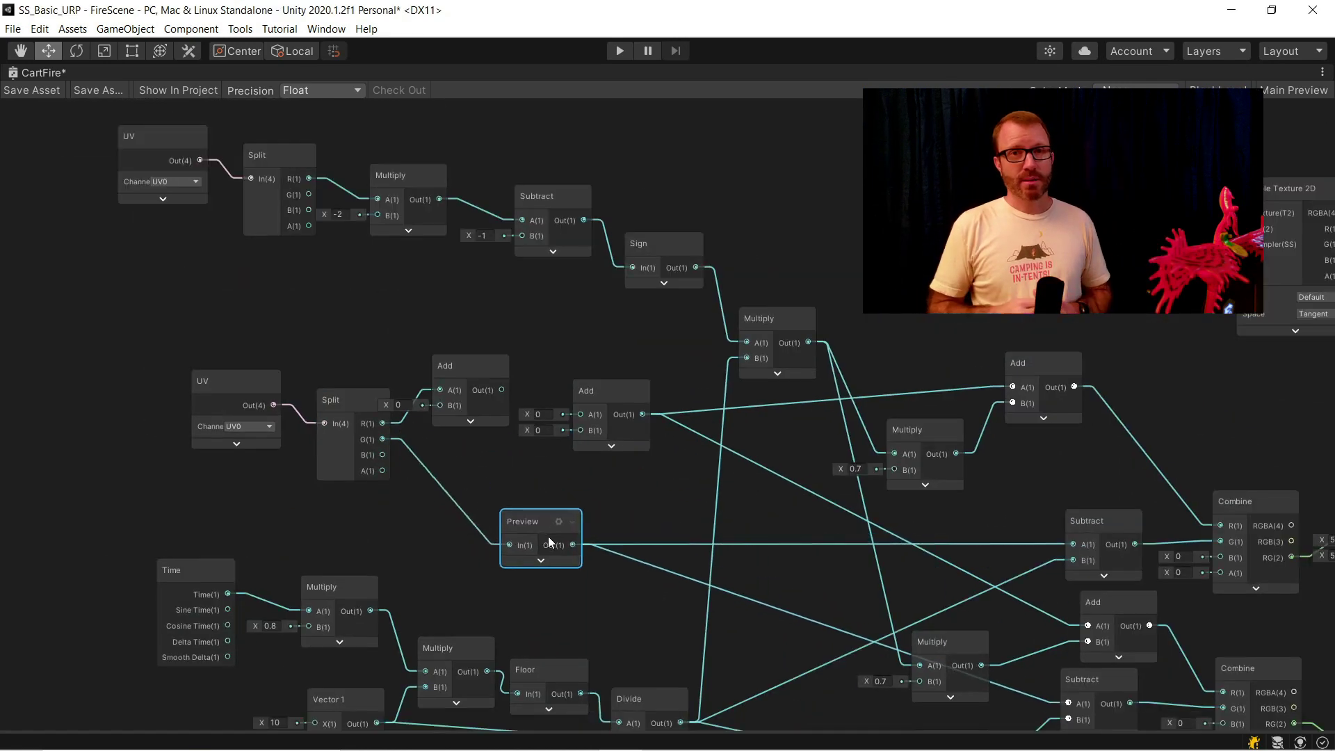
# Space out the main UV, Split, Preview and two new Add nodes, and move the Sign branch out of the way.
pyautogui.scroll(-4, 526, 531)
pyautogui.moveTo(311, 516); pyautogui.dragTo(334, 453)
pyautogui.moveTo(289, 394); pyautogui.dragTo(687, 271)
pyautogui.moveTo(603, 368); pyautogui.dragTo(638, 276)
pyautogui.moveTo(666, 417); pyautogui.dragTo(698, 394)
pyautogui.moveTo(567, 455); pyautogui.dragTo(532, 416)
pyautogui.moveTo(357, 458); pyautogui.dragTo(379, 421)
# Set the B value of the first new Add node to 1 and of the second to -1.
pyautogui.scroll(4, 386, 443)
pyautogui.click(290, 430)
pyautogui.write('1')
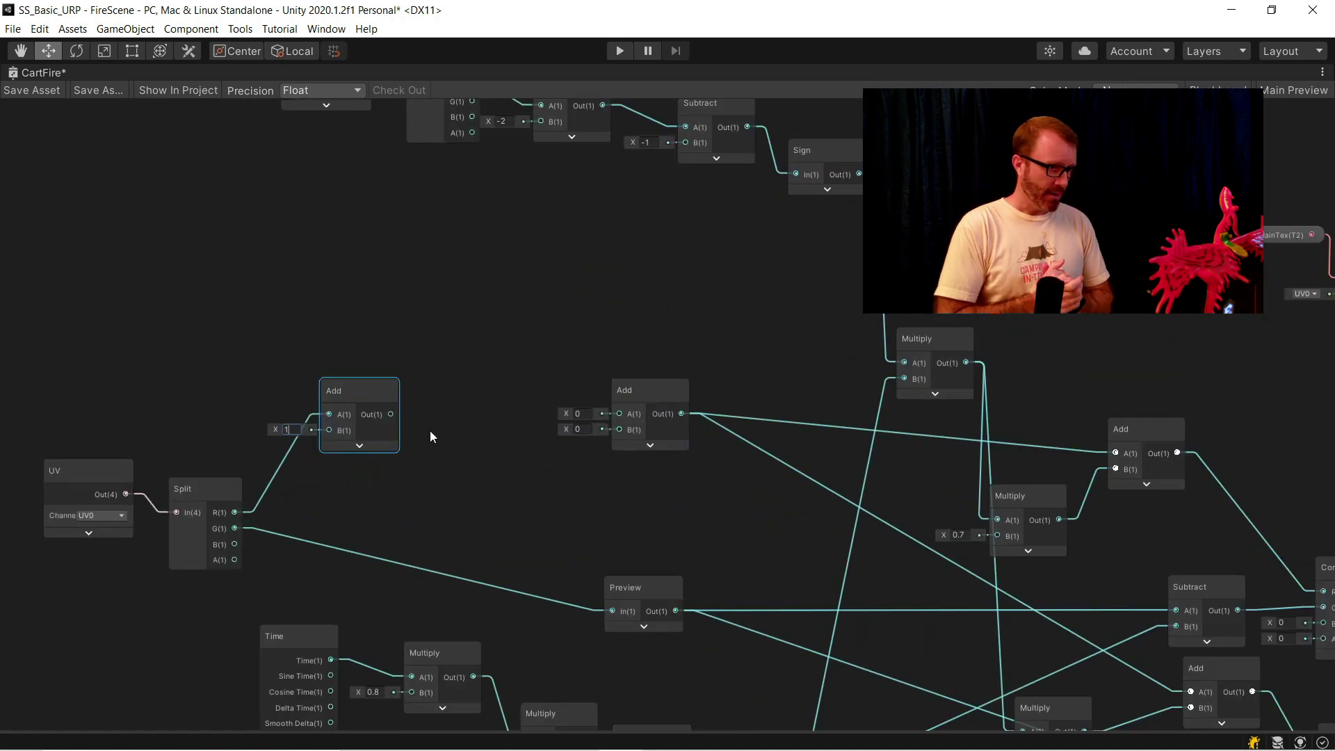
pyautogui.write('-1')
# Place a copy of the Multiply node between the two new Adds, connecting the first Add's output to its B input.
pyautogui.click(942, 333)
pyautogui.hotkey('ctrl', 'c')
pyautogui.hotkey('ctrl', 'v')
pyautogui.moveTo(466, 325); pyautogui.dragTo(471, 327)
pyautogui.scroll(3, 467, 436)
pyautogui.moveTo(351, 401); pyautogui.dragTo(431, 334)
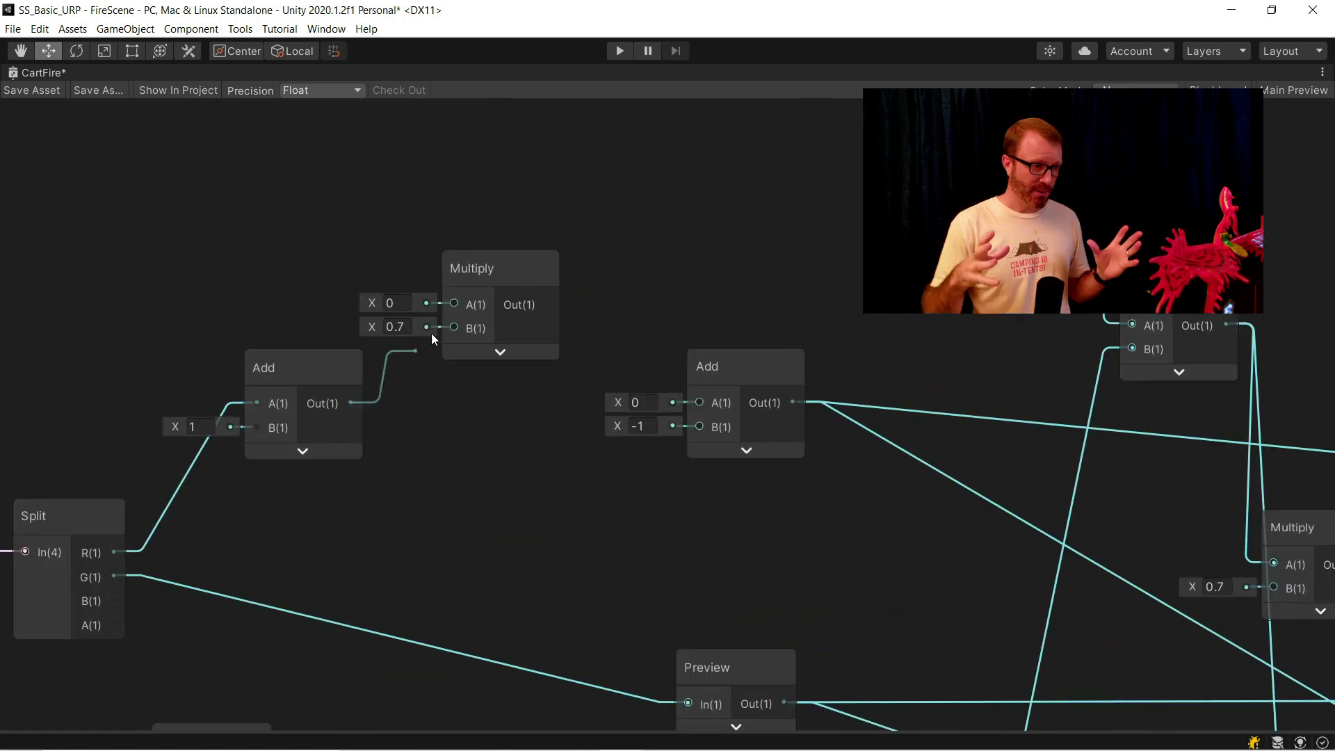
pyautogui.scroll(-5, 491, 596)
pyautogui.scroll(3, 848, 474)
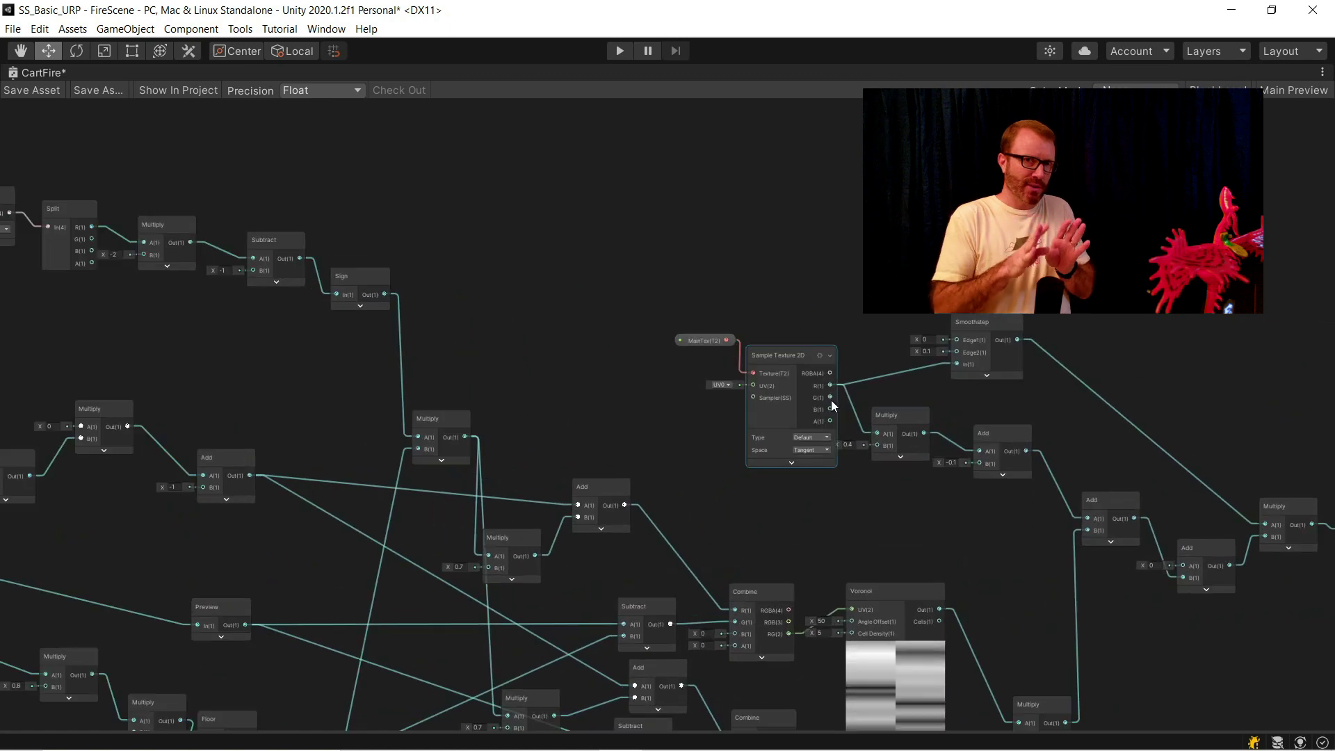
# Add a Preview node fed by the Sample Texture 2D's R output and move it beside the Sign branch's UV node.
pyautogui.click(901, 455)
pyautogui.scroll(4, 874, 401)
pyautogui.moveTo(797, 374); pyautogui.dragTo(845, 200)
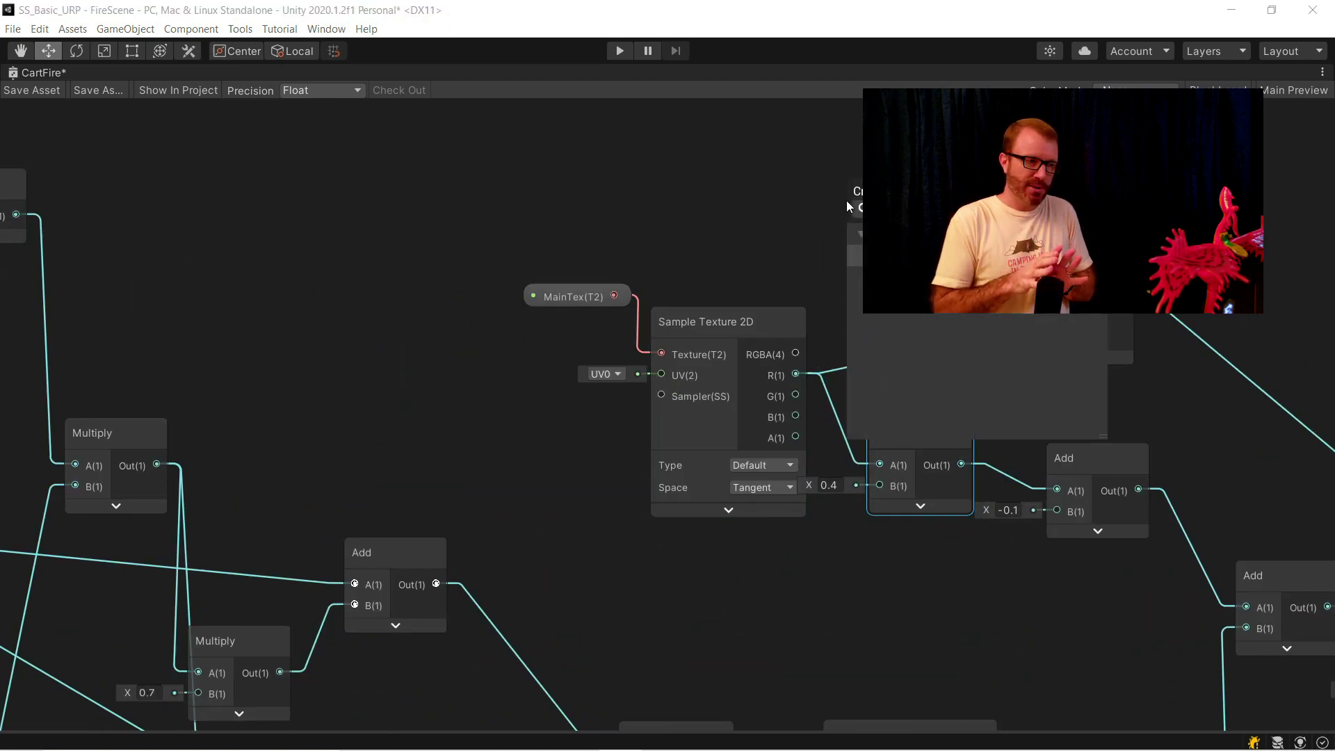
pyautogui.write('preview')
pyautogui.press('Return')
pyautogui.scroll(-5, 963, 276)
pyautogui.moveTo(964, 277); pyautogui.dragTo(63, 281)
pyautogui.moveTo(843, 298); pyautogui.dragTo(695, 84)
pyautogui.moveTo(193, 418); pyautogui.dragTo(503, 340, button='middle')
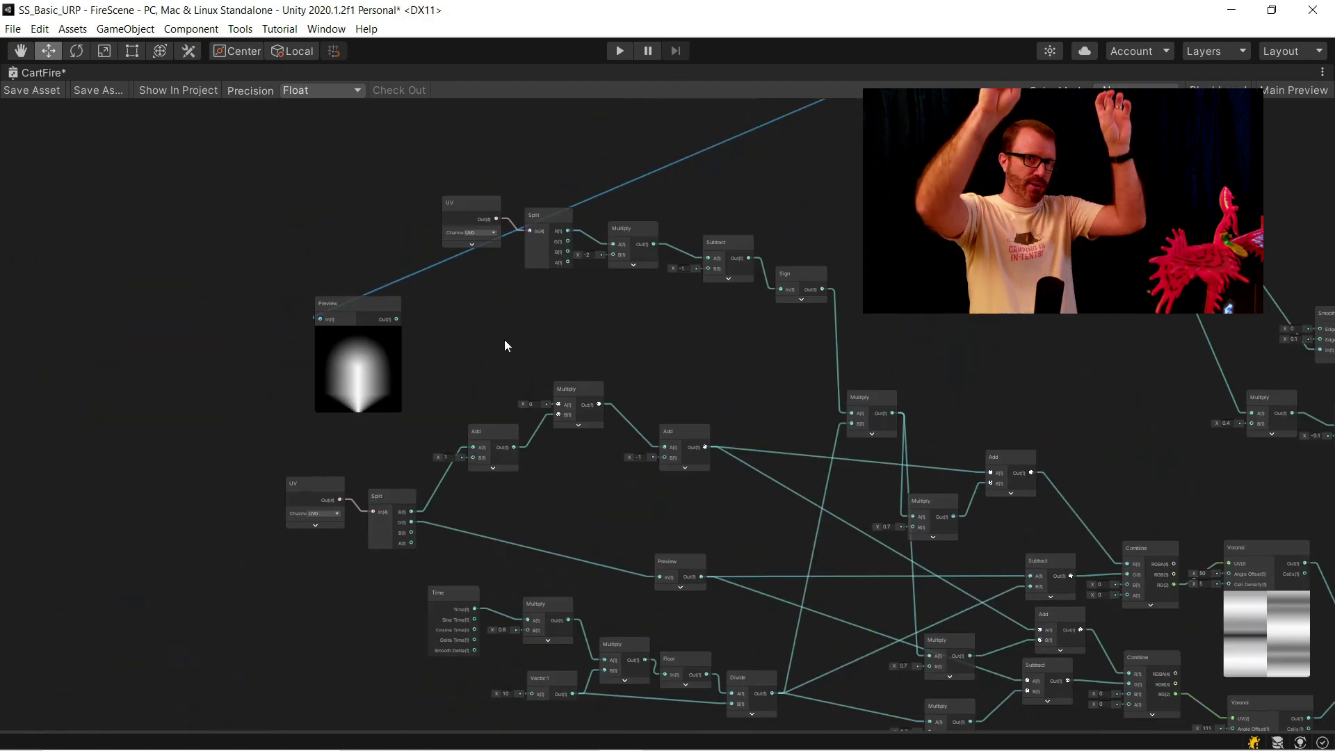
# Create a Multiply node from the new Preview's output and set its B value to 0.2.
pyautogui.scroll(5, 356, 358)
pyautogui.moveTo(292, 257); pyautogui.dragTo(192, 253)
pyautogui.moveTo(340, 277); pyautogui.dragTo(384, 288)
pyautogui.write('multiply')
pyautogui.press('Return')
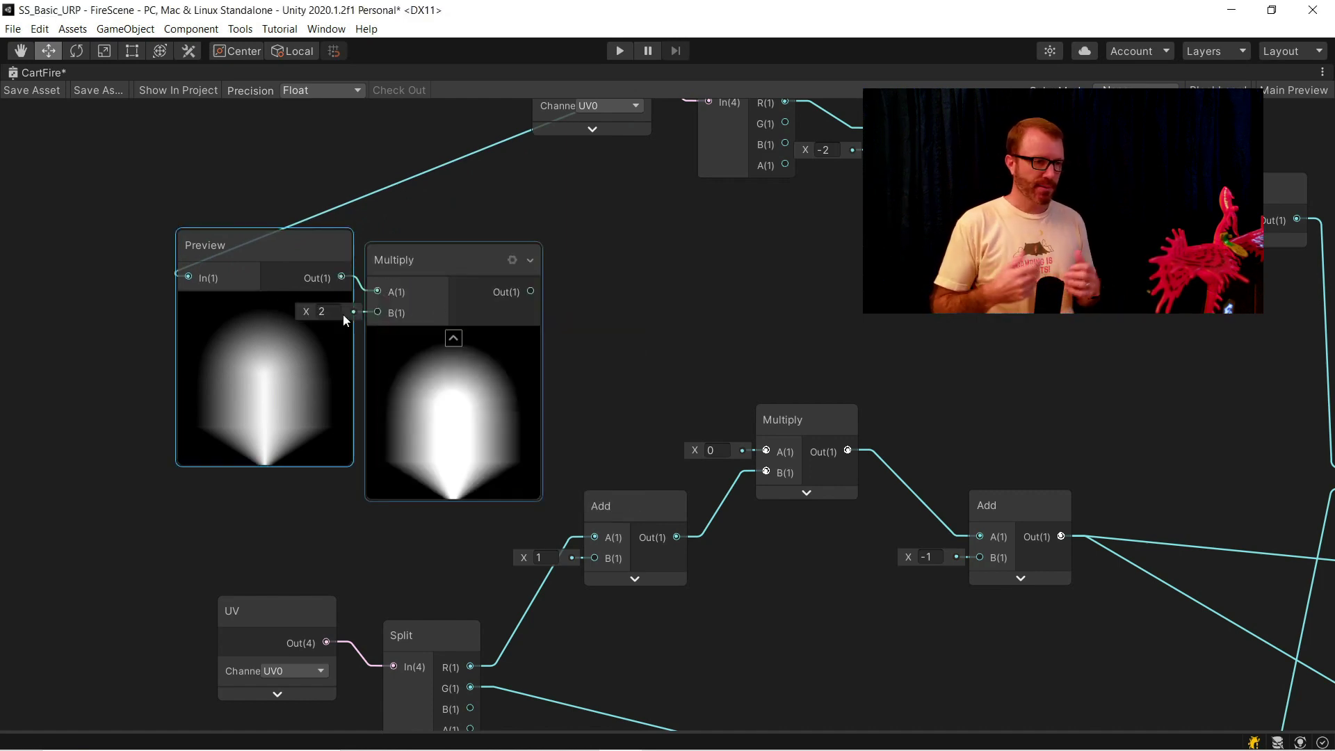
pyautogui.click(334, 312)
pyautogui.write('0.2')
# Add the Multiply result to 1 in a new Add node, collapse the previews, and feed the sum into the central Multiply's A input.
pyautogui.moveTo(530, 290); pyautogui.dragTo(569, 310)
pyautogui.write('add')
pyautogui.doubleClick(649, 404)
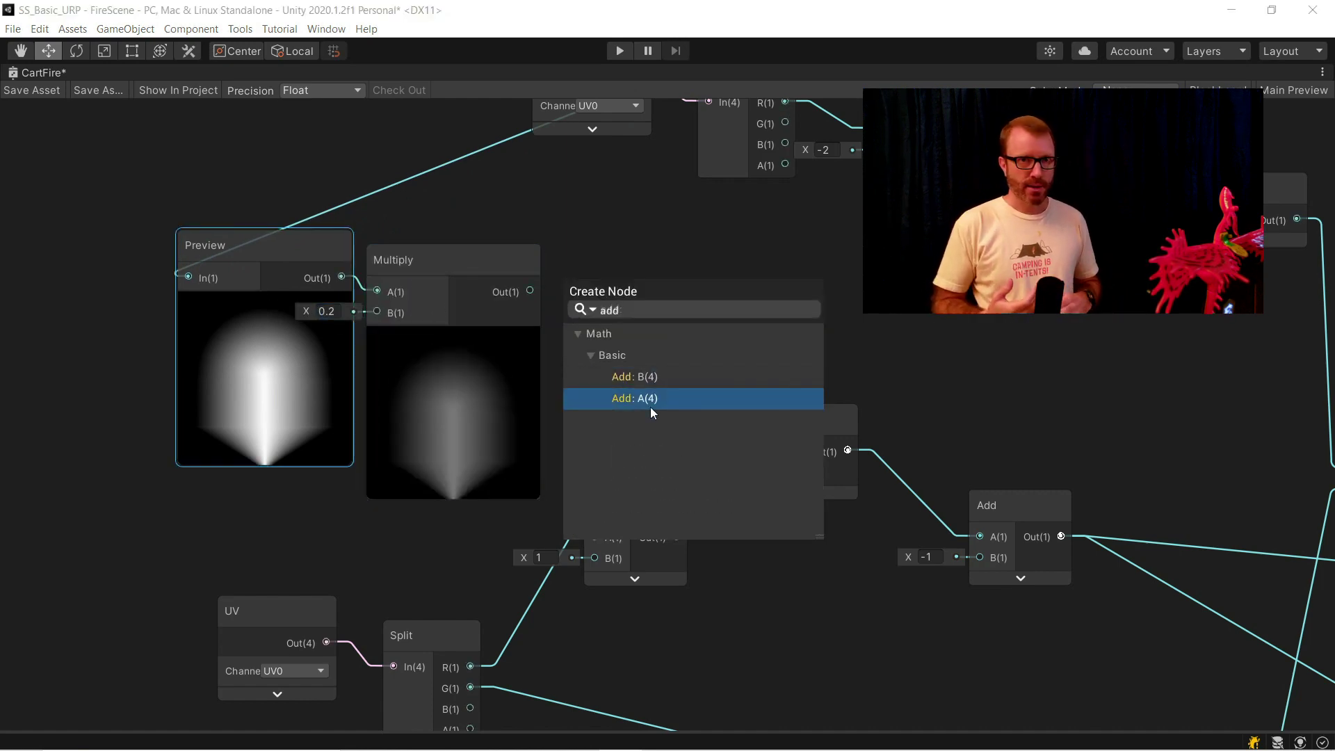
pyautogui.moveTo(616, 395); pyautogui.dragTo(618, 396)
pyautogui.hotkey('ctrl', 't')
pyautogui.moveTo(645, 311); pyautogui.dragTo(771, 461)
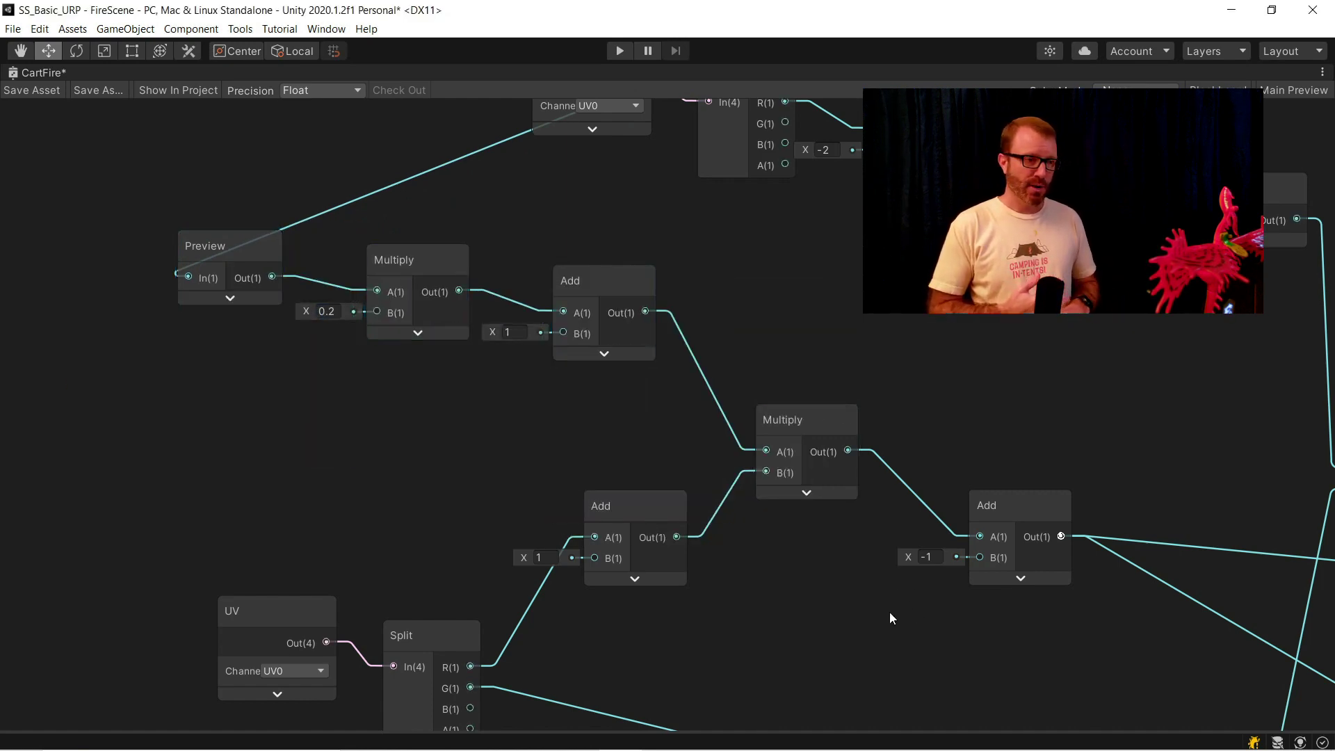
# Examine the Voronoi previews and the node network that builds their UV coordinates.
pyautogui.moveTo(890, 617); pyautogui.dragTo(618, 496, button='middle')
pyautogui.scroll(-5, 599, 522)
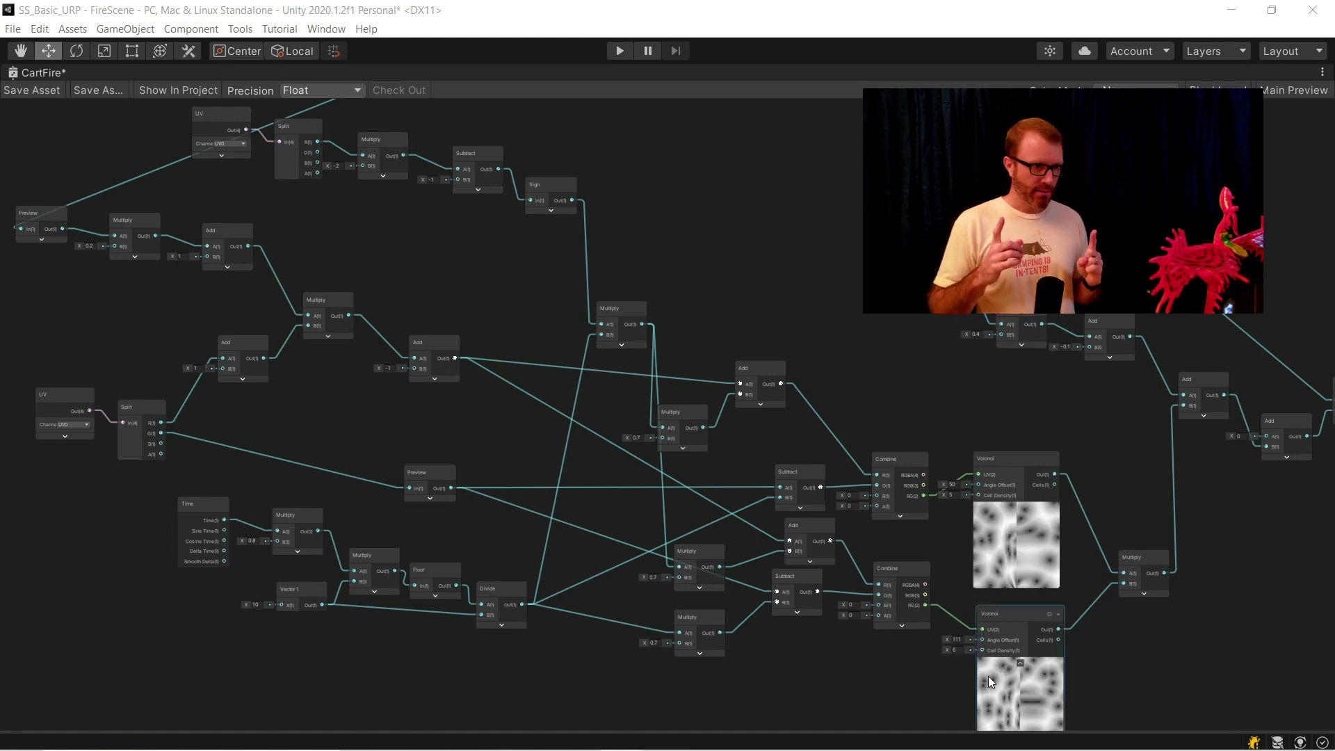
pyautogui.moveTo(990, 681); pyautogui.dragTo(845, 529, button='middle')
pyautogui.moveTo(313, 278); pyautogui.dragTo(582, 377, button='middle')
pyautogui.scroll(4, 210, 376)
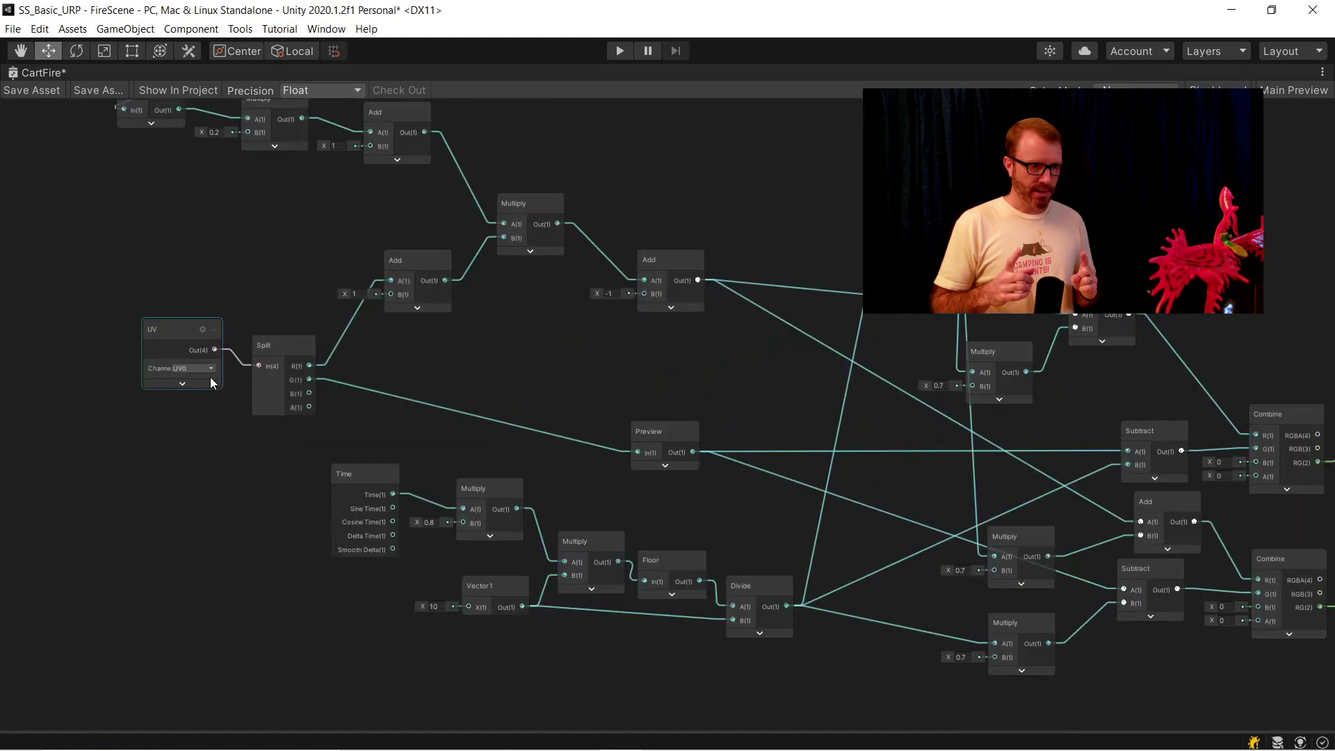
pyautogui.moveTo(791, 125); pyautogui.dragTo(927, 328, button='middle')
pyautogui.scroll(-4, 926, 328)
pyautogui.moveTo(954, 279); pyautogui.dragTo(765, 308, button='middle')
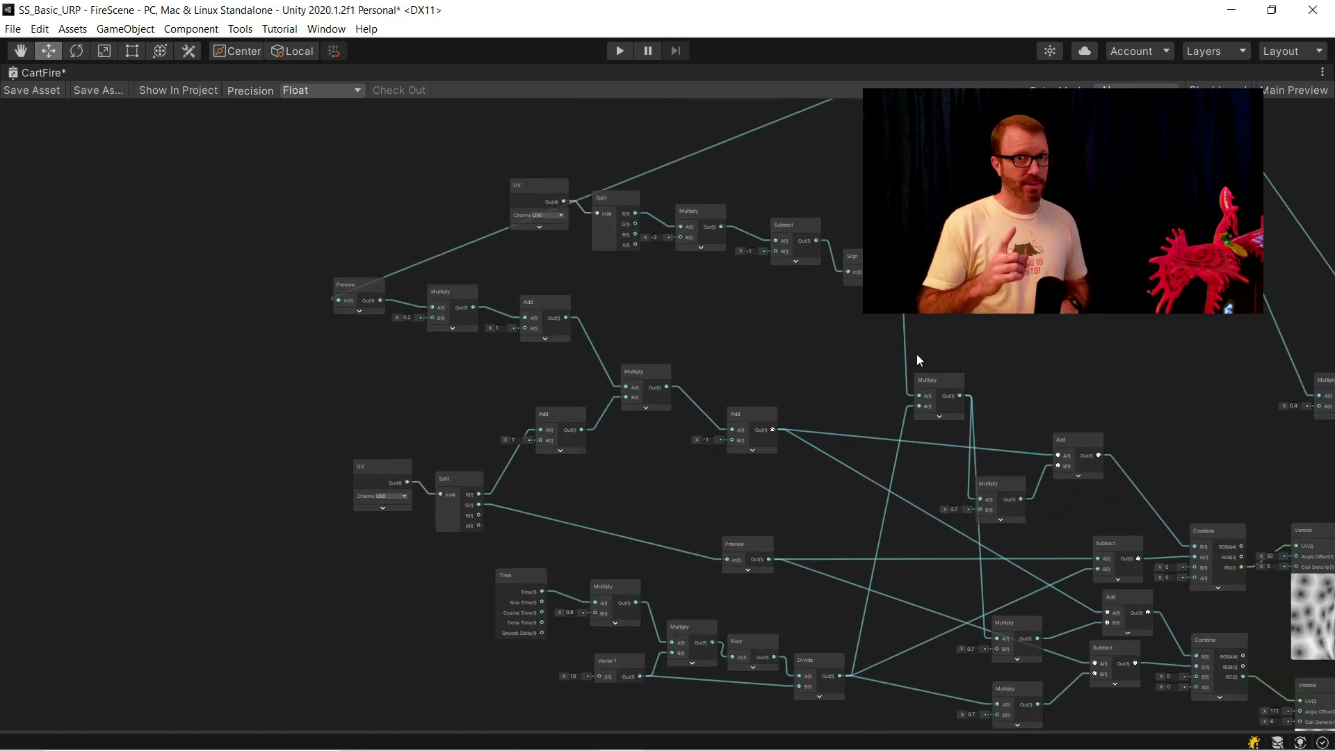
pyautogui.scroll(3, 1015, 511)
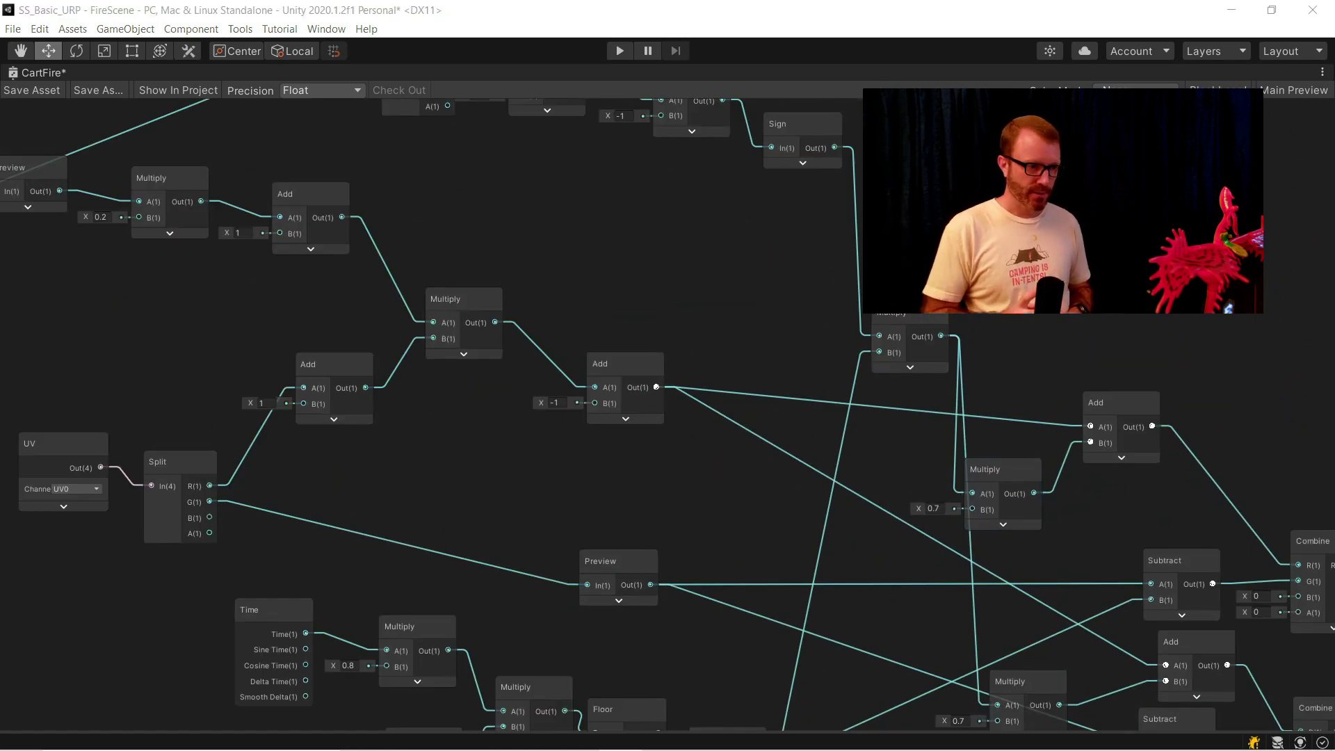
pyautogui.moveTo(571, 265); pyautogui.dragTo(840, 314, button='middle')
pyautogui.scroll(-3, 834, 317)
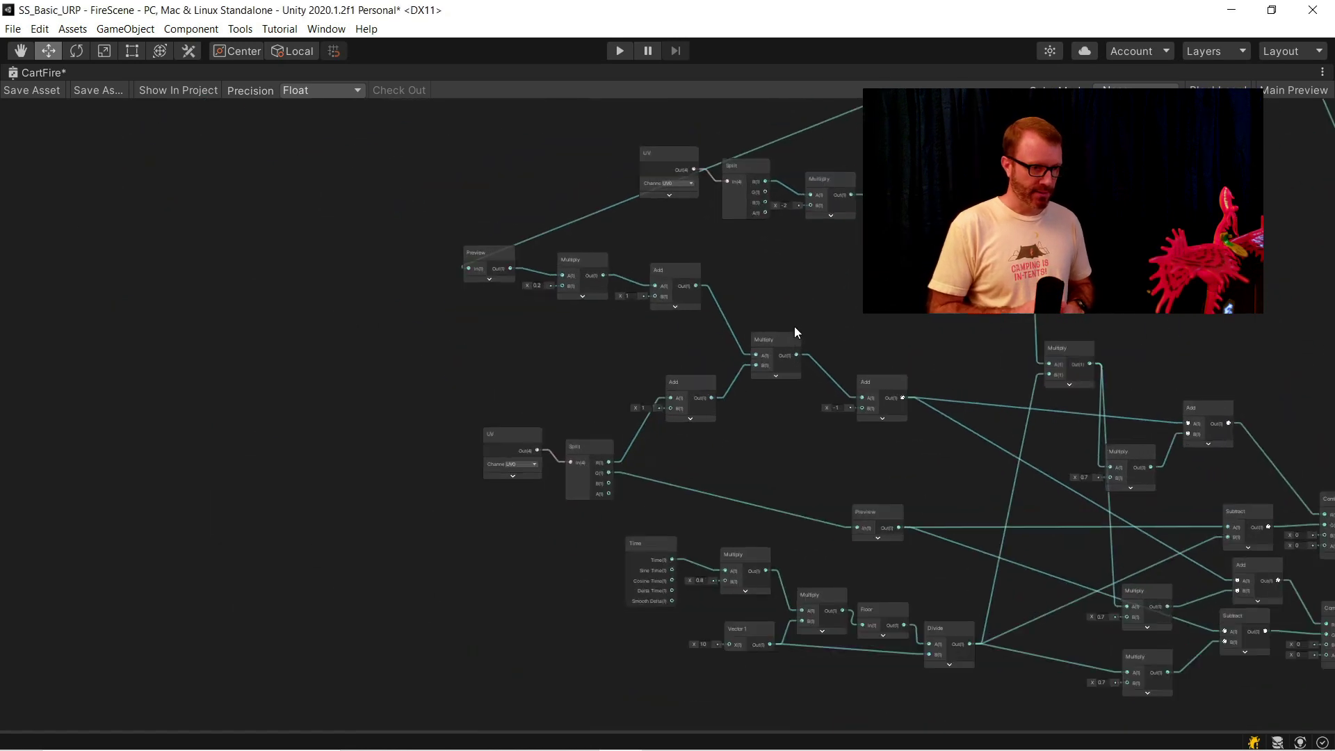
# Reroute the Add-Multiply-Add chain from the main Split's R output to its G output, feeding the Subtracts' Preview, and tighten the nodes' layout.
pyautogui.scroll(3, 777, 407)
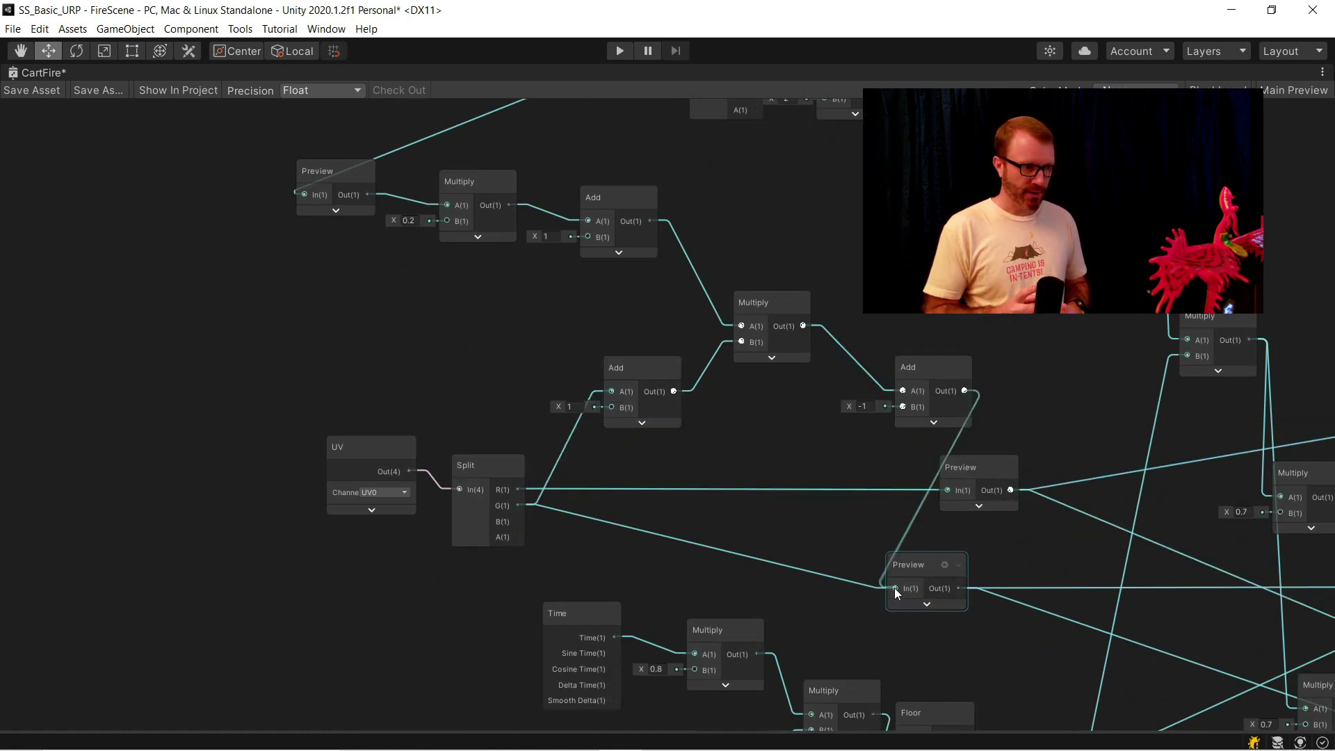
pyautogui.moveTo(868, 362); pyautogui.dragTo(847, 367)
pyautogui.moveTo(636, 369); pyautogui.dragTo(665, 351)
pyautogui.moveTo(904, 289); pyautogui.dragTo(668, 382)
pyautogui.moveTo(765, 306); pyautogui.dragTo(704, 271)
# Return the maximized CartFire graph to its docked size so the Scene view shows too.
pyautogui.moveTo(1032, 354); pyautogui.dragTo(478, 291, button='middle')
pyautogui.scroll(-2, 478, 291)
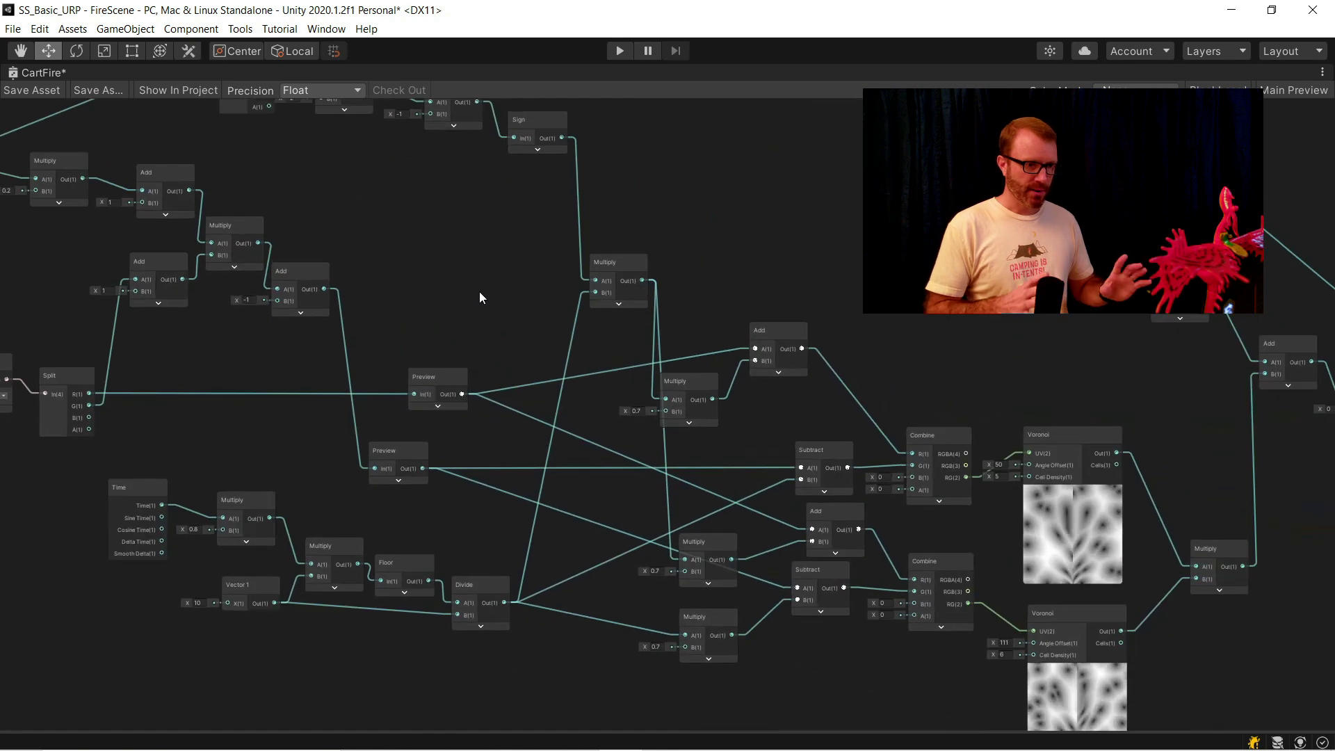
pyautogui.moveTo(741, 589); pyautogui.dragTo(565, 499, button='middle')
pyautogui.rightClick(52, 73)
pyautogui.click(91, 86)
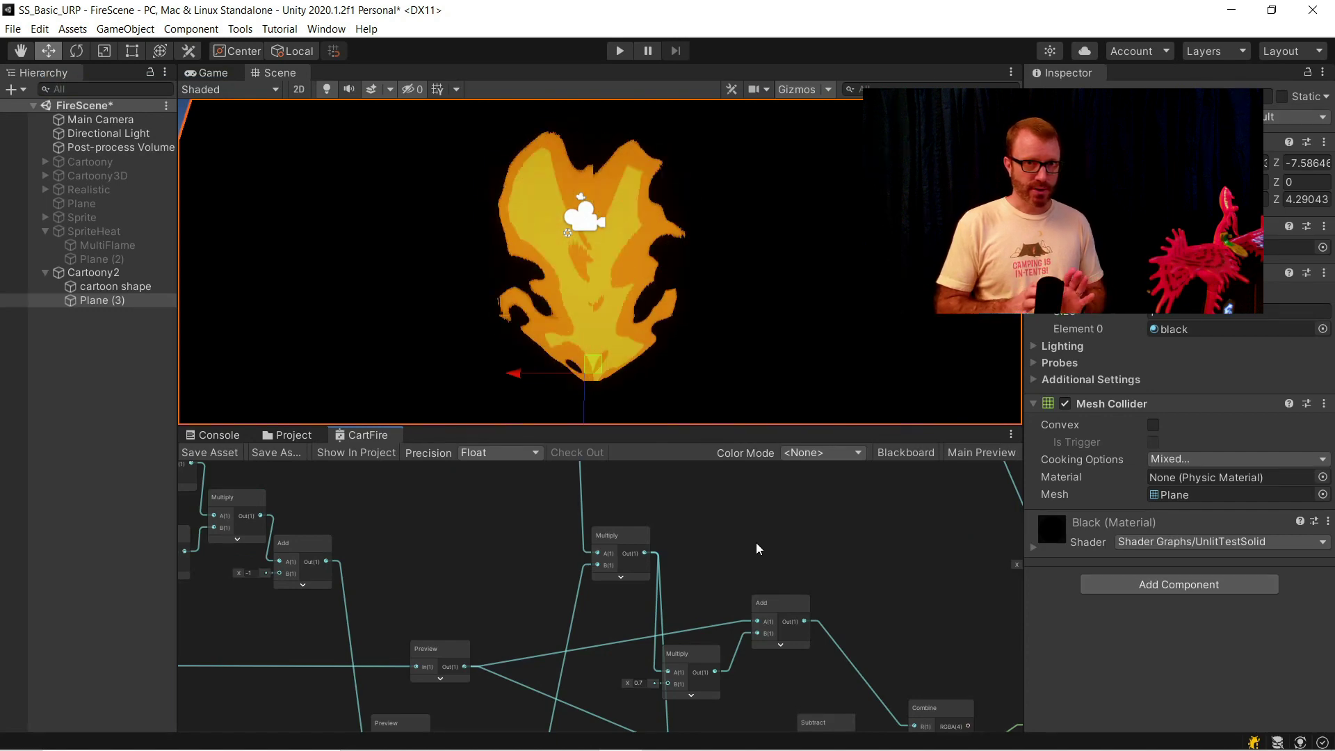
# Inspect the graph's flame layers, and open the B value of the Multiply feeding the -0.1 Add for editing.
pyautogui.scroll(-2, 764, 553)
pyautogui.moveTo(771, 557); pyautogui.dragTo(390, 418, button='middle')
pyautogui.moveTo(868, 617); pyautogui.dragTo(417, 611, button='middle')
pyautogui.moveTo(773, 590); pyautogui.dragTo(669, 664, button='middle')
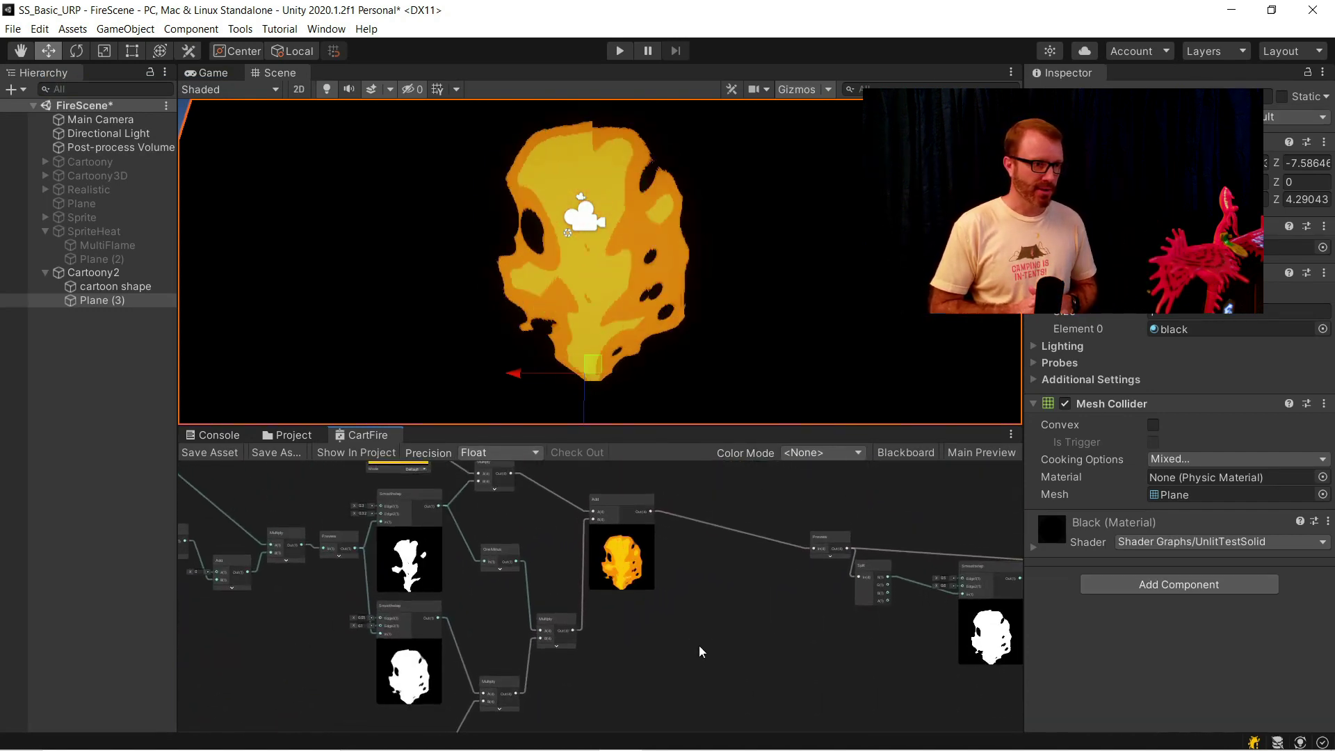
pyautogui.moveTo(507, 616); pyautogui.dragTo(651, 637, button='middle')
pyautogui.moveTo(462, 602); pyautogui.dragTo(610, 605, button='middle')
pyautogui.scroll(3, 420, 587)
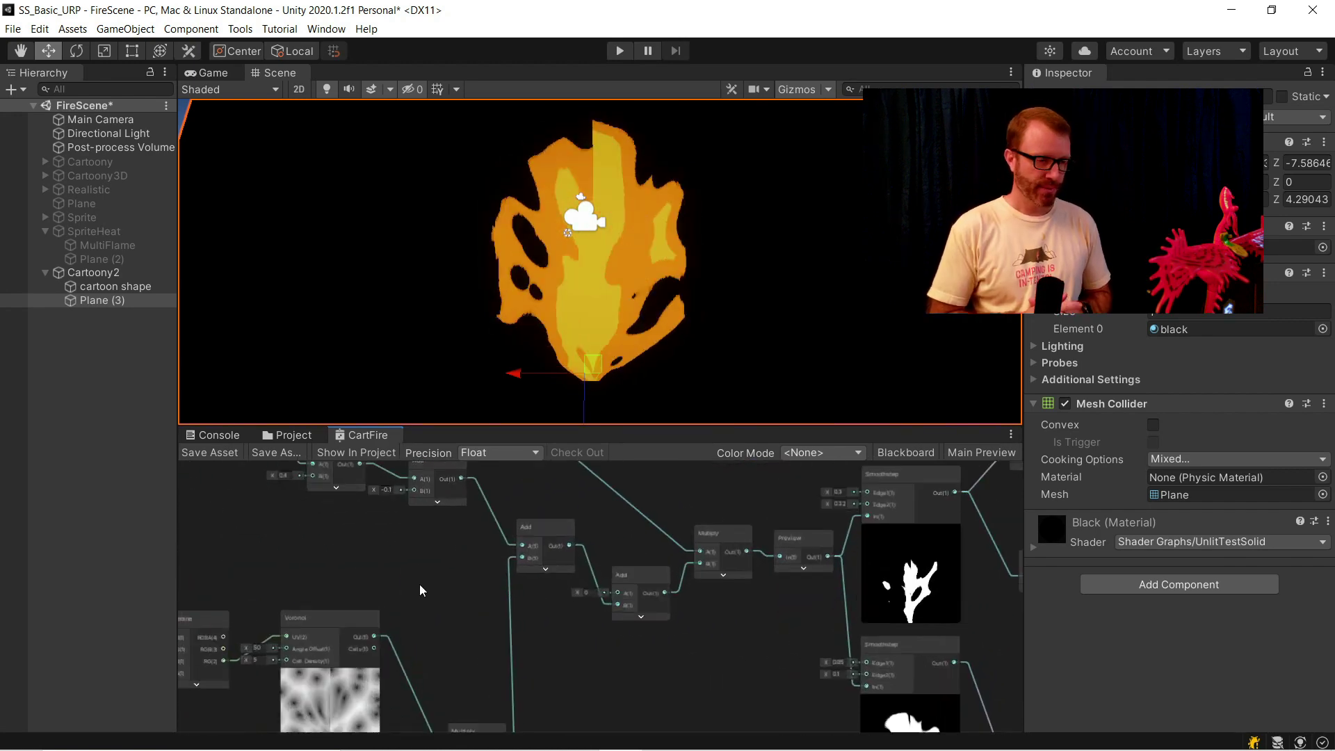
pyautogui.scroll(3, 415, 548)
pyautogui.click(351, 492)
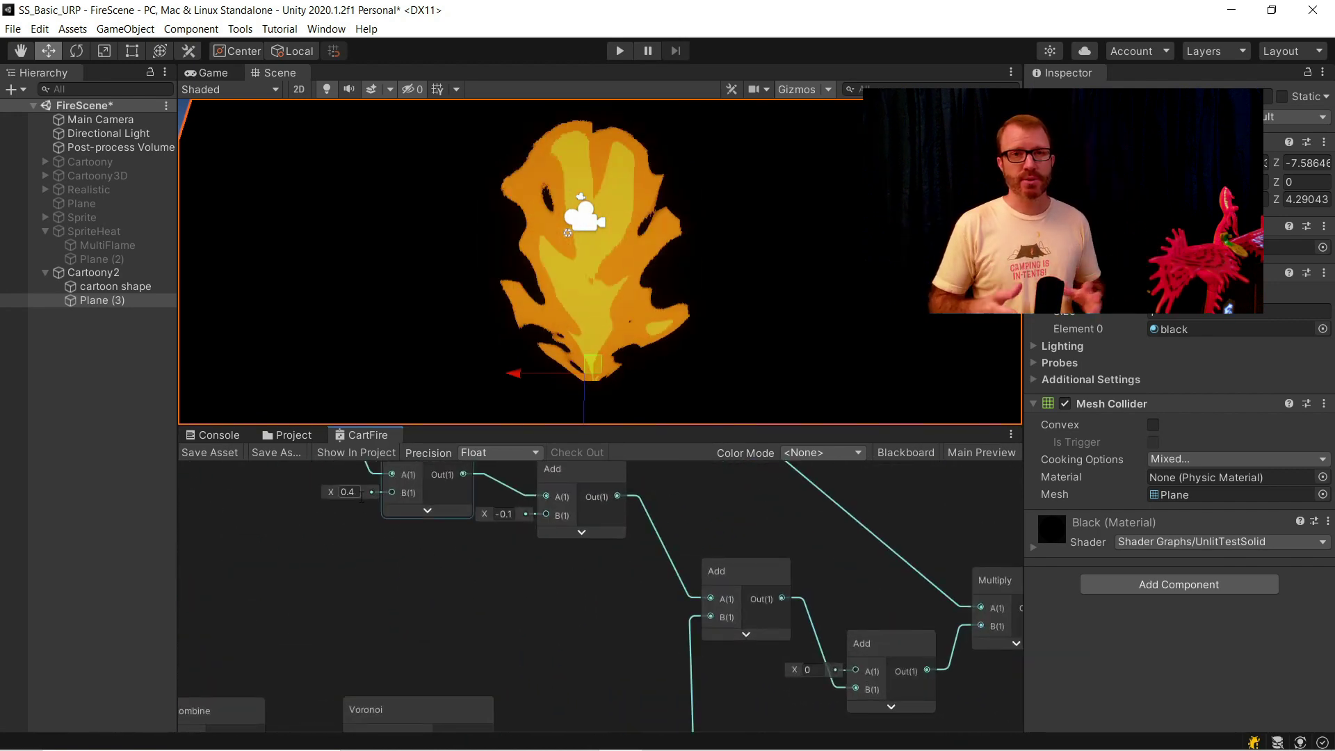
pyautogui.moveTo(358, 493); pyautogui.dragTo(352, 492)
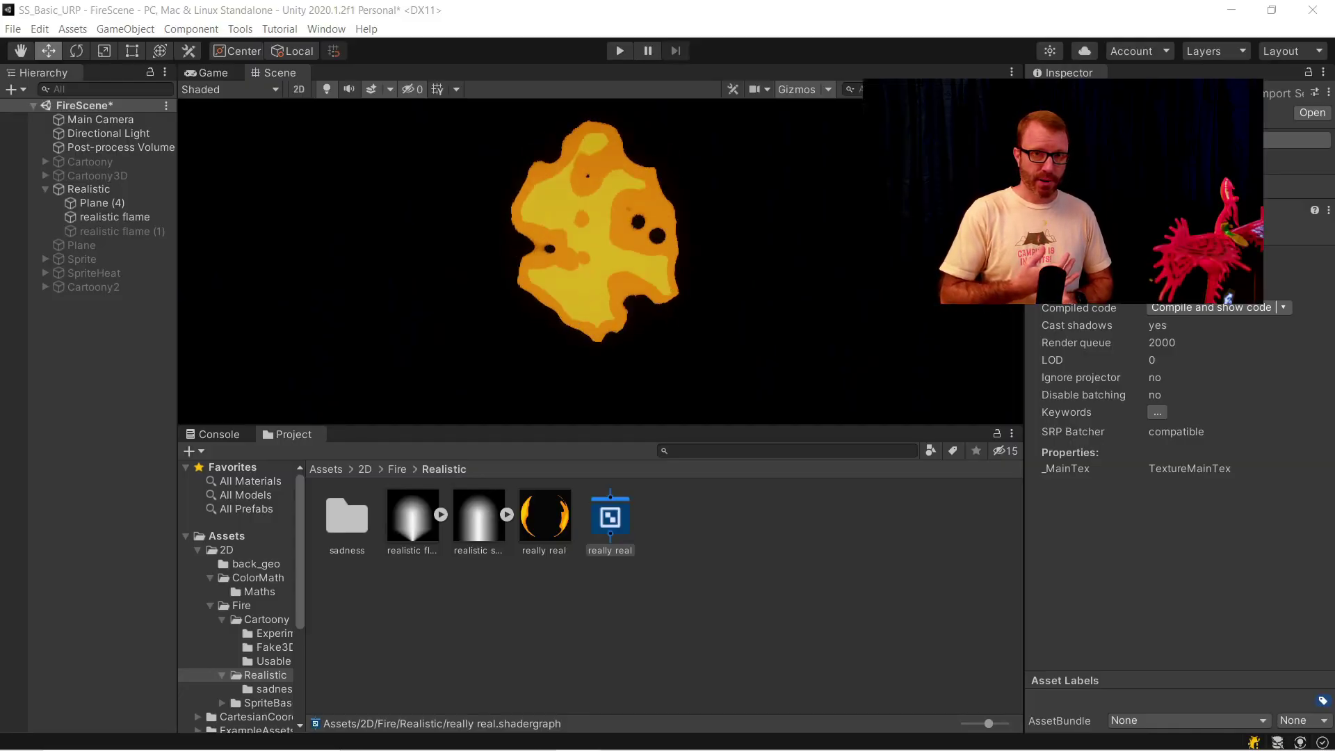
# Open the really real shader graph from the Realistic folder and locate its Coloring group.
pyautogui.moveTo(781, 555); pyautogui.dragTo(543, 448)
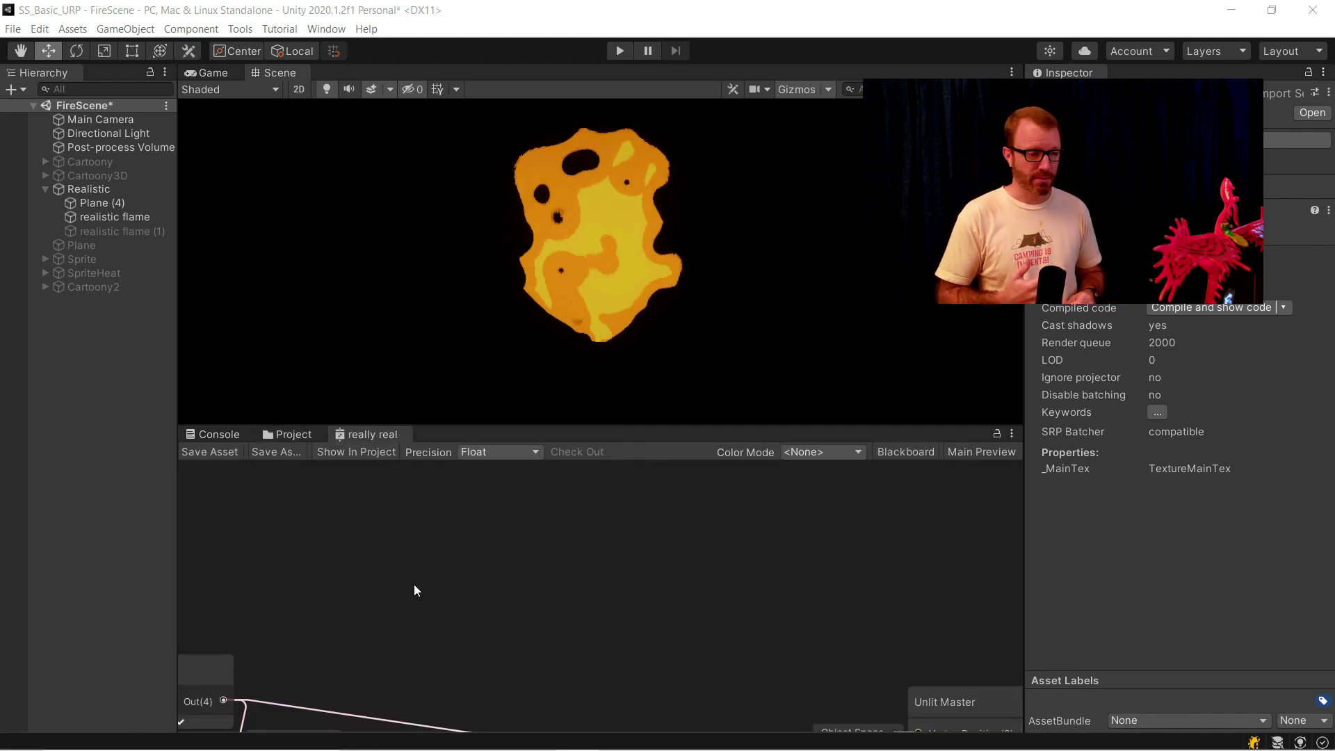
pyautogui.scroll(-9, 410, 549)
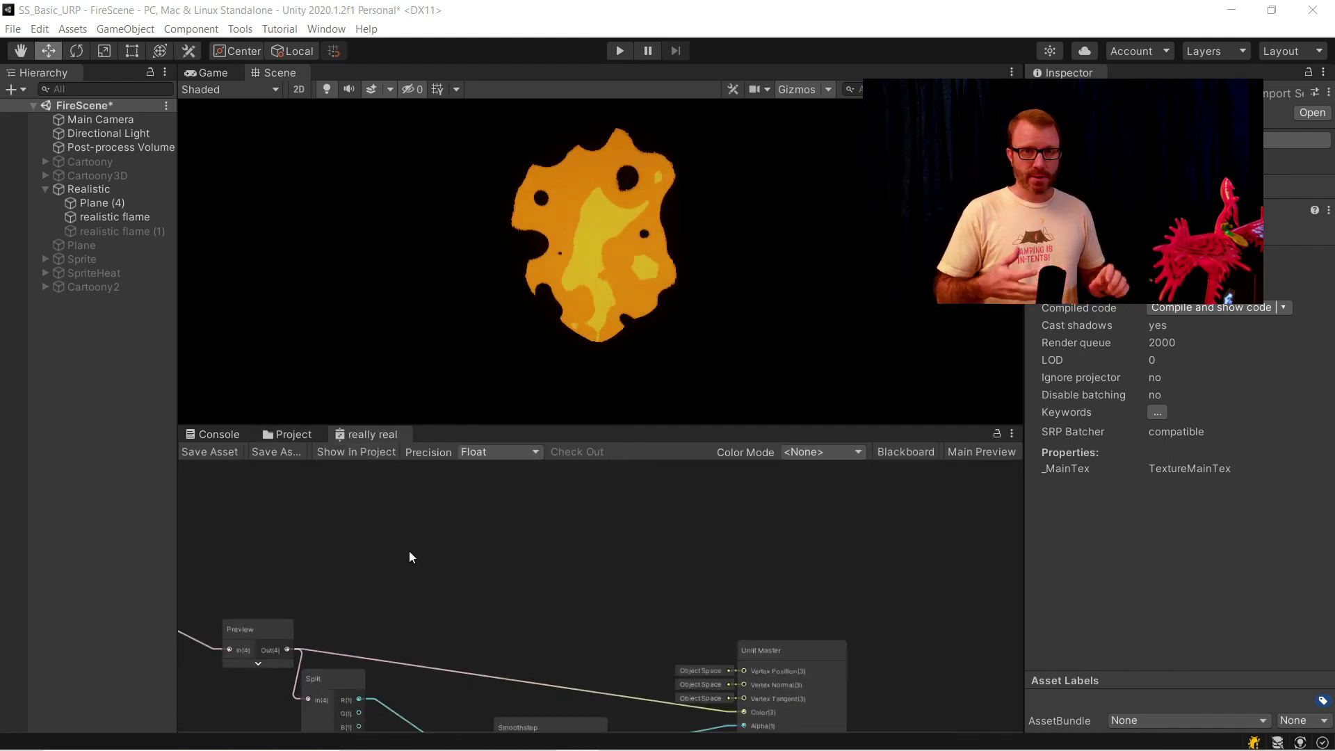
pyautogui.moveTo(390, 603); pyautogui.dragTo(773, 516, button='middle')
pyautogui.scroll(-3, 737, 555)
pyautogui.scroll(-5, 598, 637)
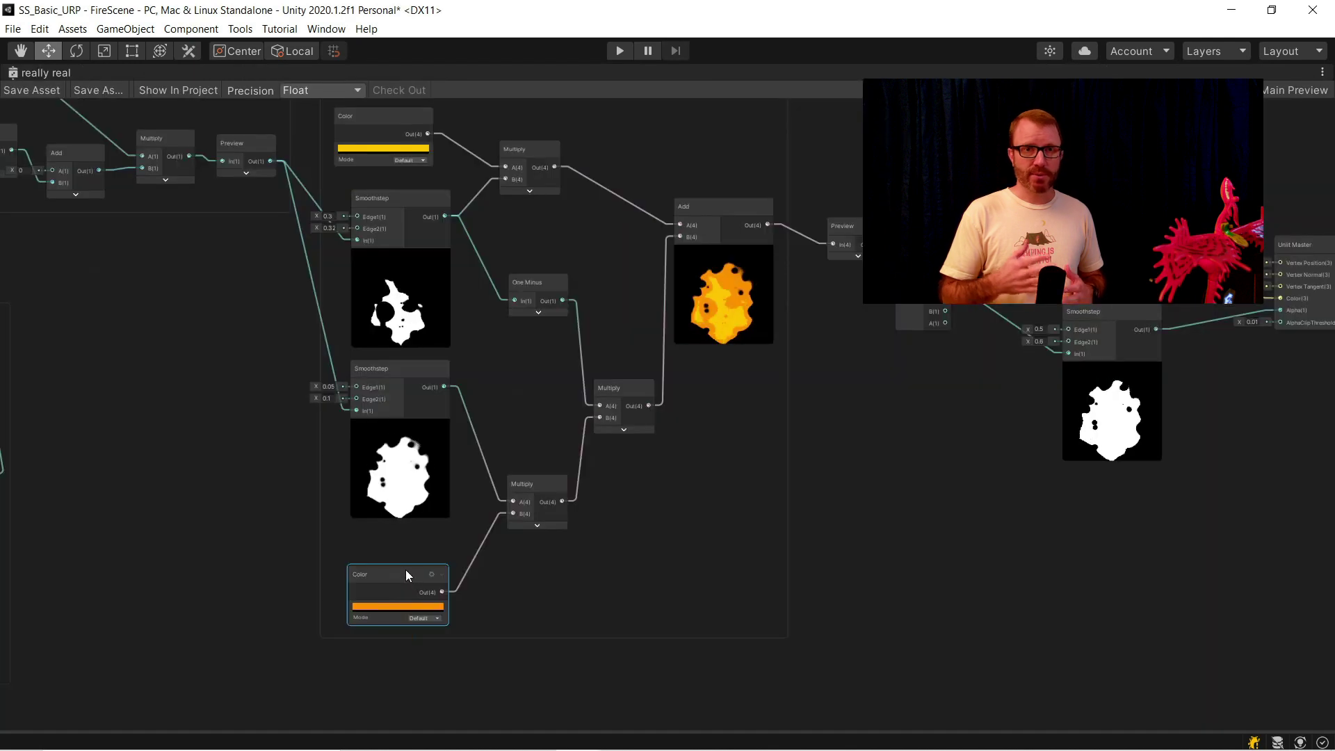
# Delete the orange Color node and the two Multiply nodes of the orange layer.
pyautogui.press('Delete')
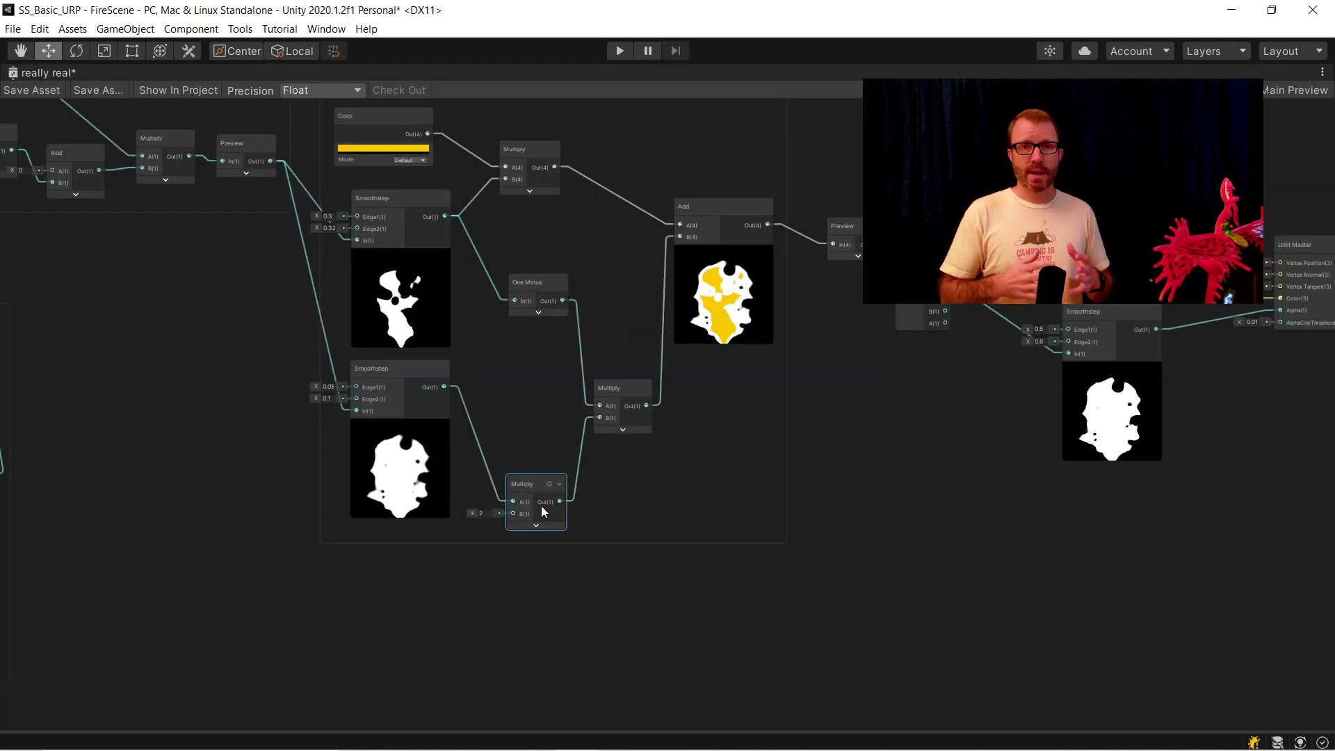
pyautogui.press('Delete')
pyautogui.click(606, 398)
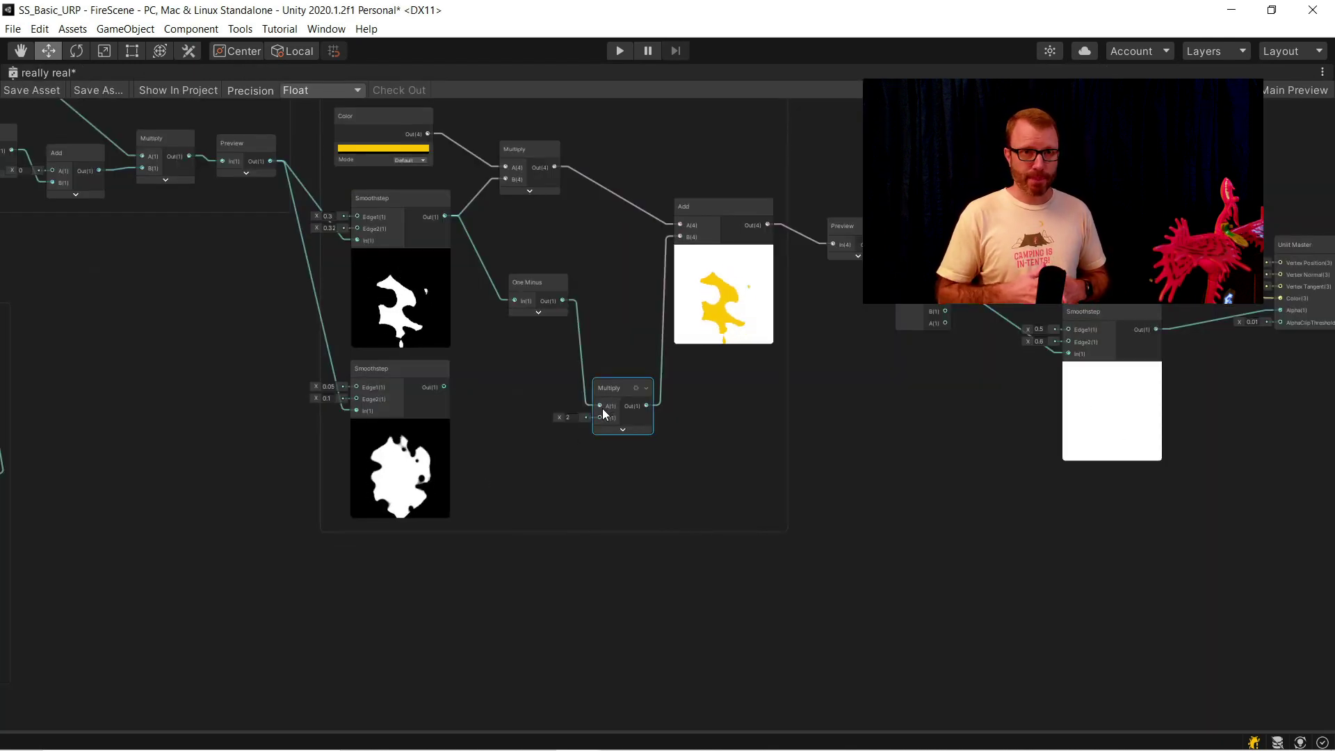
pyautogui.press('Delete')
# Delete the One Minus node and the lower Smoothstep from the Coloring group.
pyautogui.moveTo(612, 322); pyautogui.dragTo(612, 406, button='middle')
pyautogui.click(532, 372)
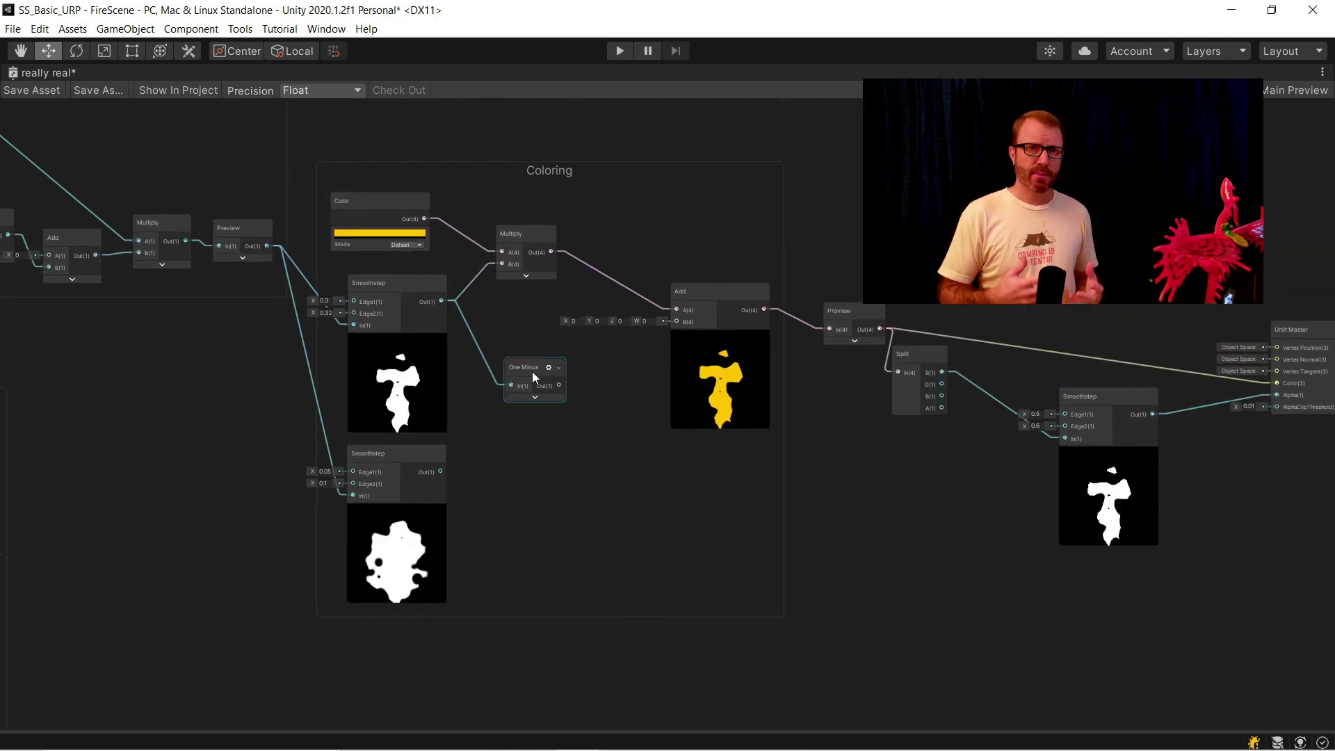
pyautogui.press('Delete')
pyautogui.click(382, 459)
pyautogui.press('Delete')
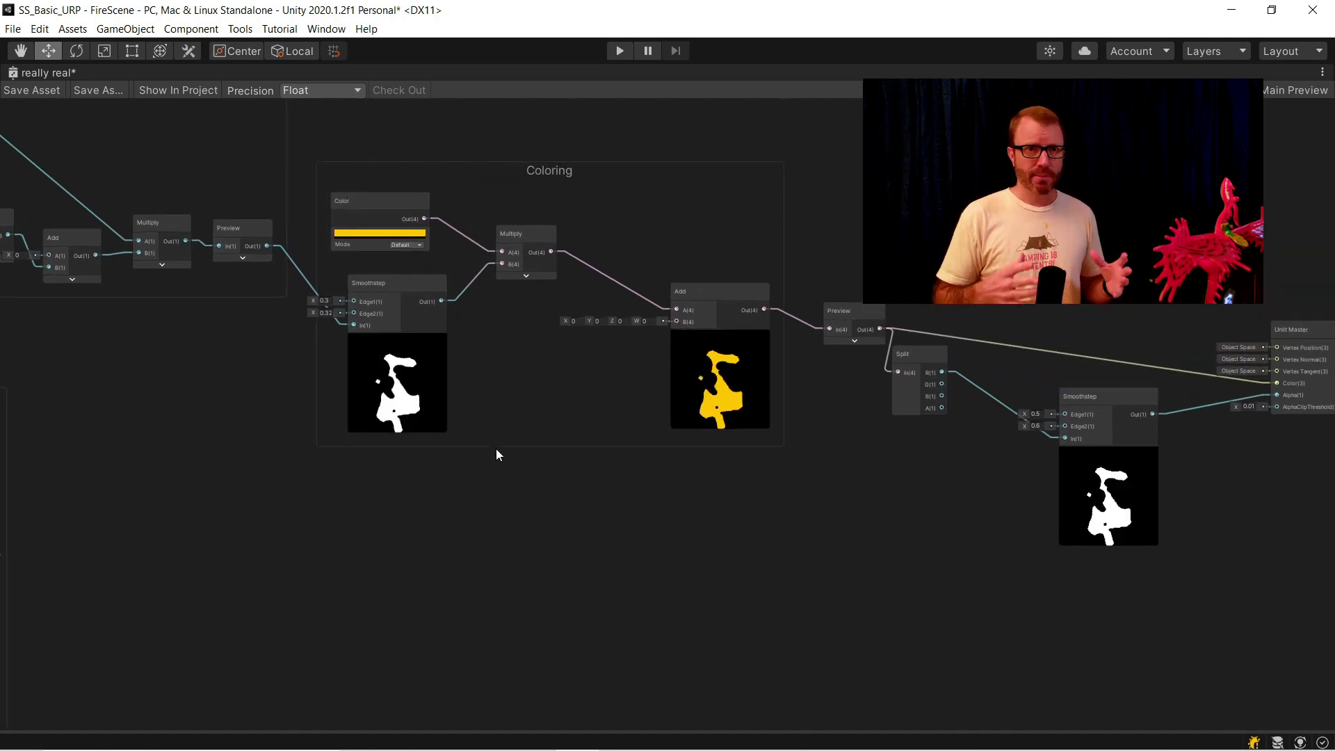
# Connect the yellow layer's Multiply output directly to the Preview before the Unlit Master and delete the bypassed Add node.
pyautogui.moveTo(579, 406); pyautogui.dragTo(573, 447, button='middle')
pyautogui.scroll(3, 573, 445)
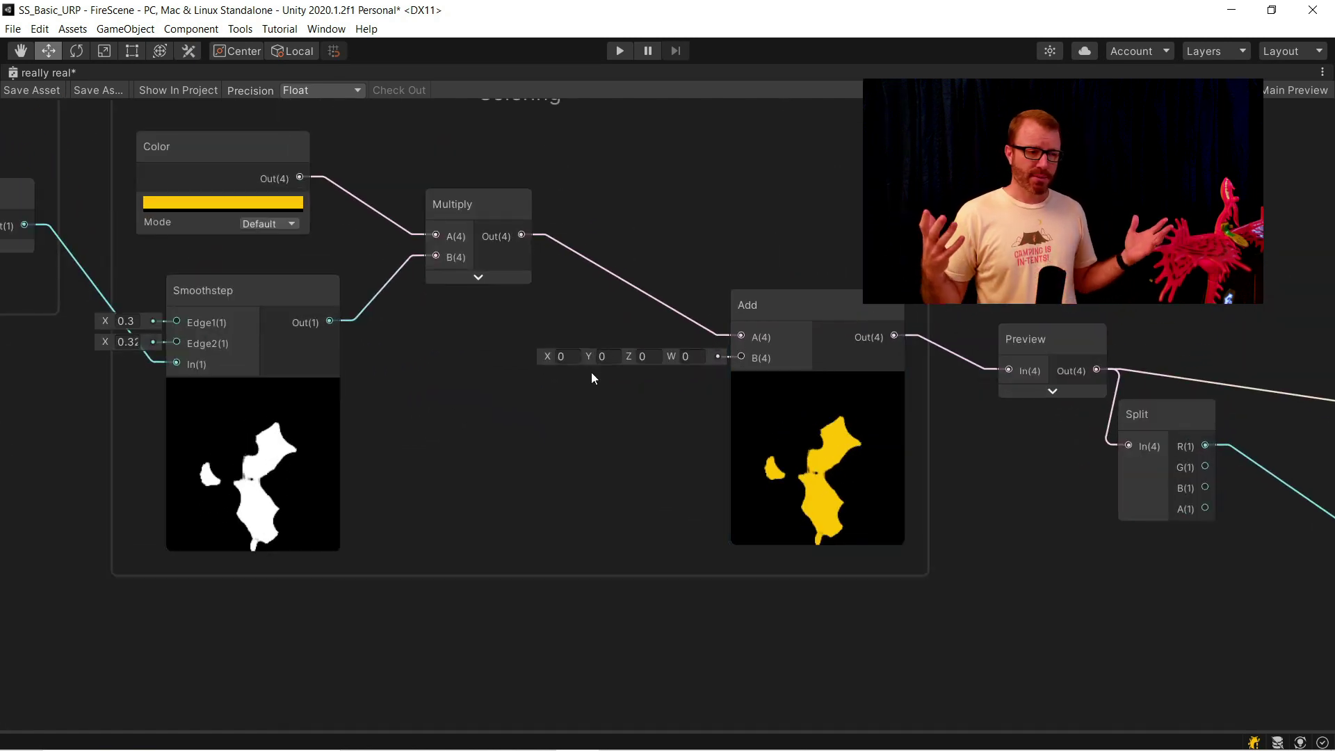
pyautogui.moveTo(522, 237); pyautogui.dragTo(1010, 370)
pyautogui.click(786, 316)
pyautogui.press('Delete')
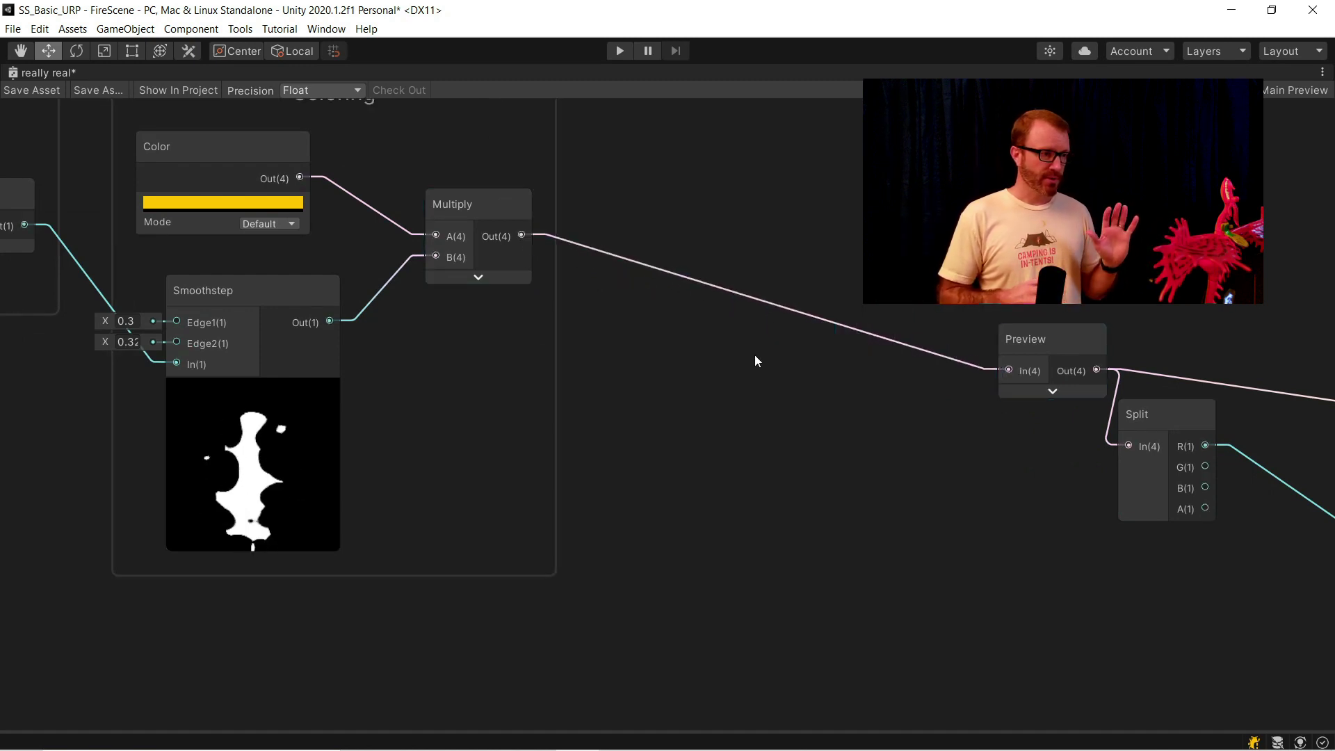
pyautogui.scroll(-4, 907, 502)
pyautogui.moveTo(907, 502); pyautogui.dragTo(692, 539, button='middle')
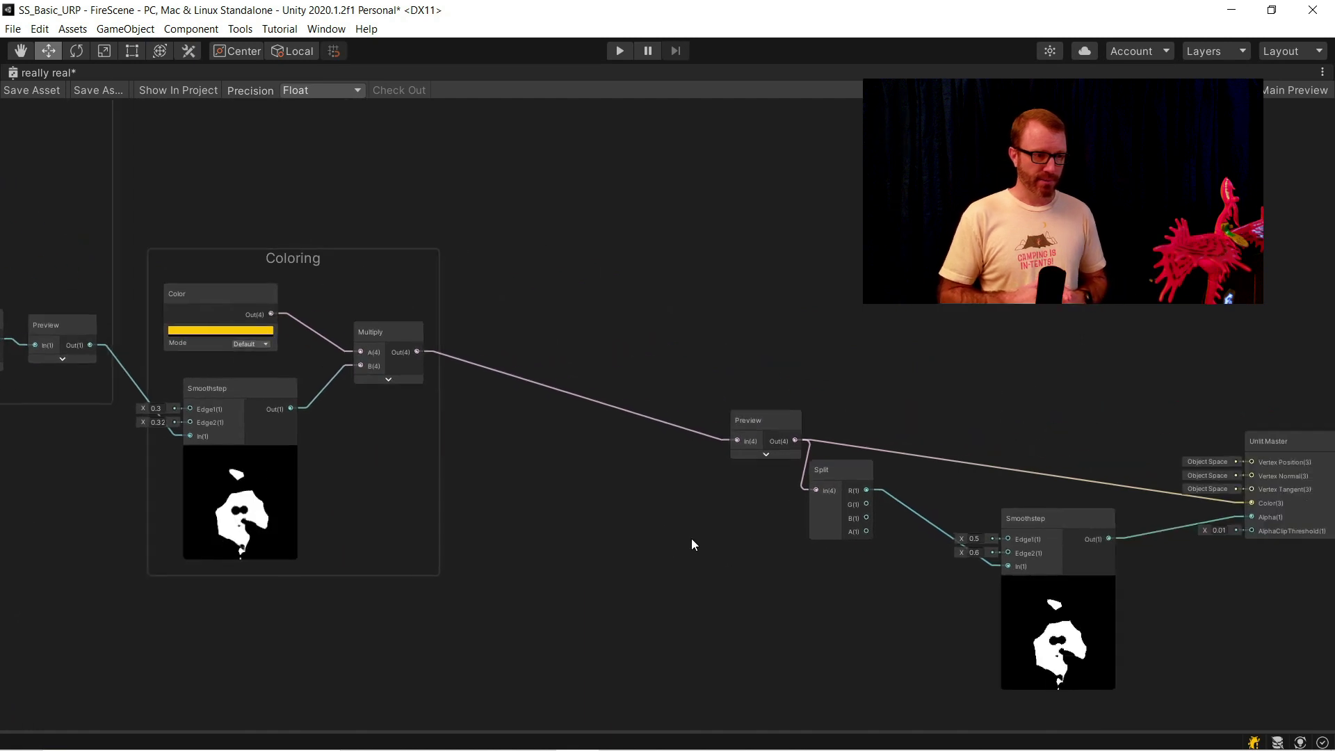
# Return the graph to its docked size and set the yellow Color node's mode to HDR.
pyautogui.hotkey('shift', 'space')
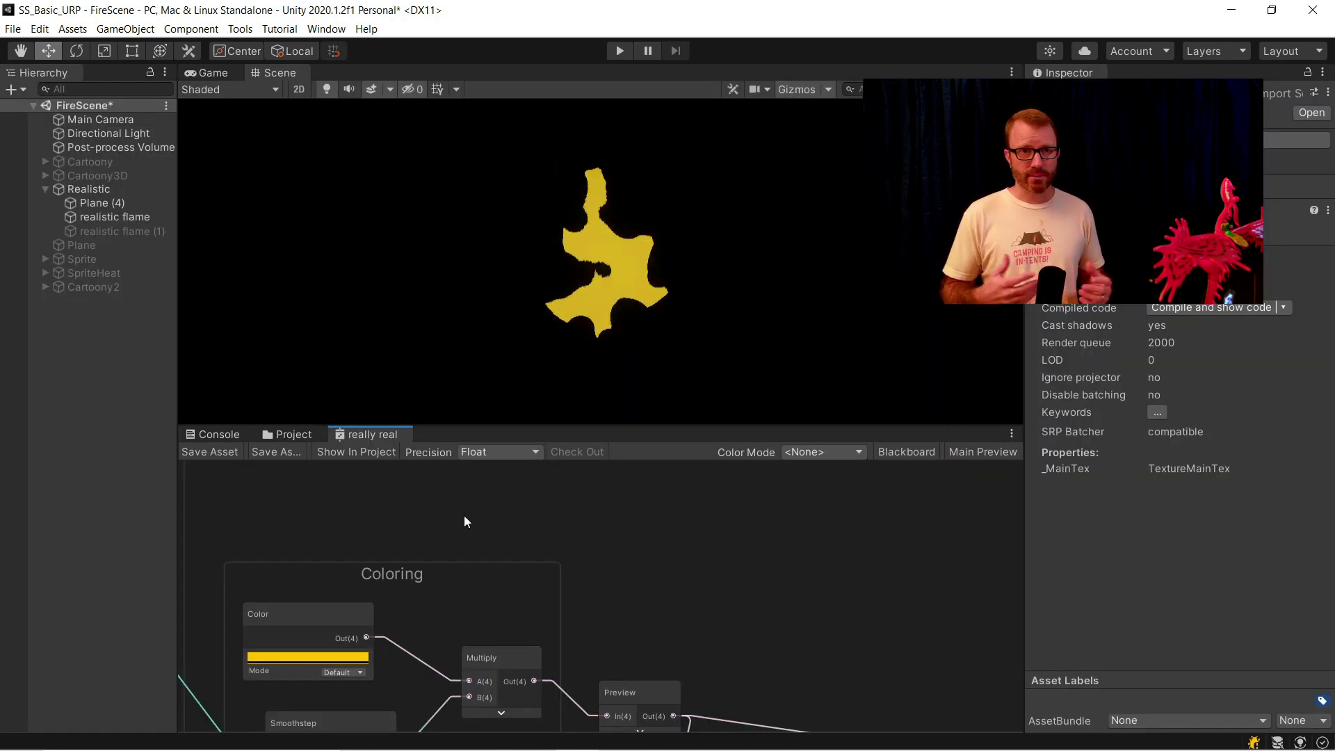
pyautogui.moveTo(464, 516); pyautogui.dragTo(494, 461, button='middle')
pyautogui.click(339, 610)
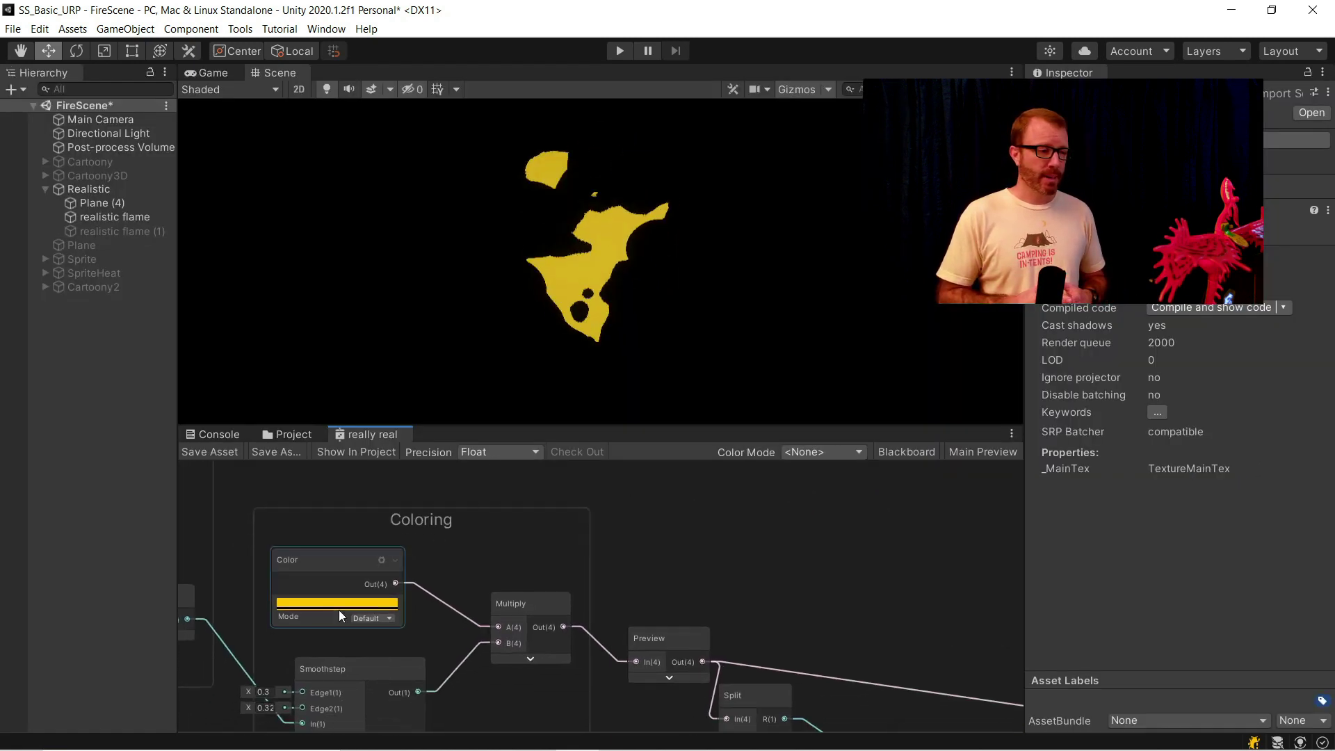
pyautogui.click(389, 619)
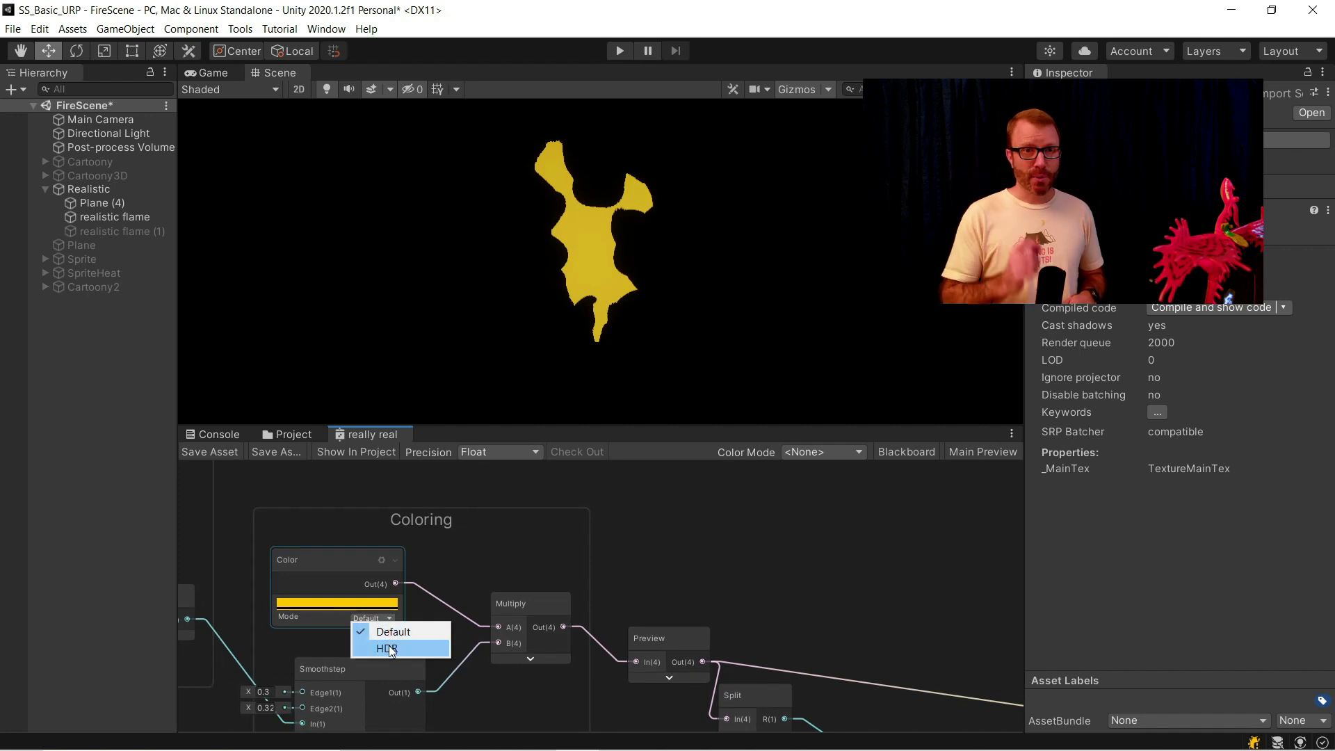